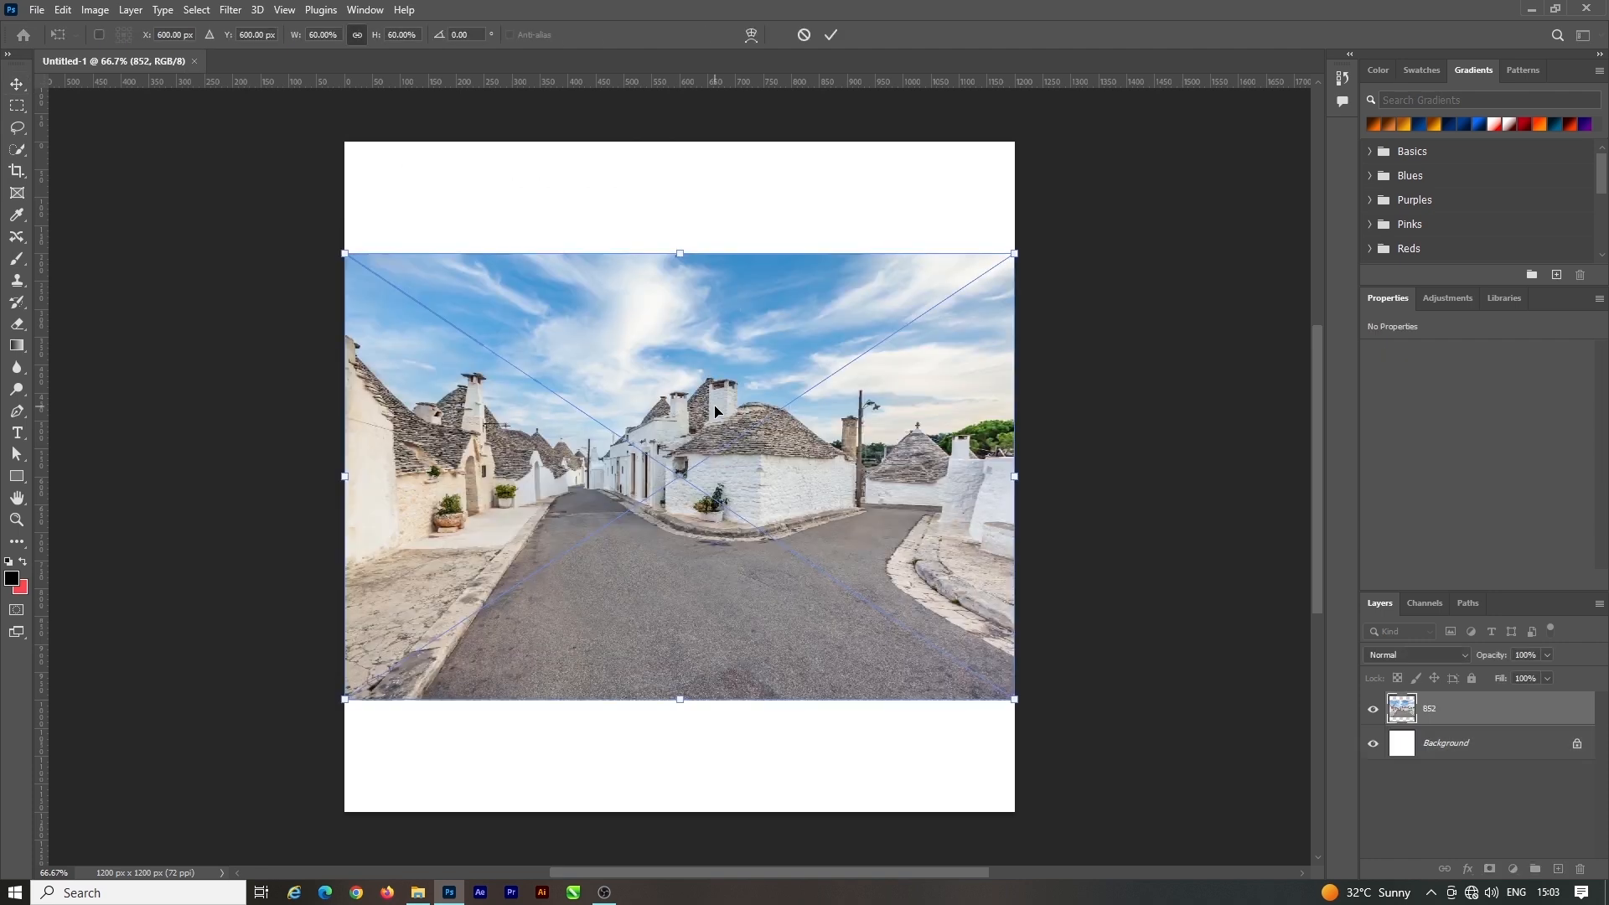
Commit the placed street photo at 60% scale and move it down to the canvas's lower edge
{"action": "left_click", "coordinate": [832, 34]}
{"action": "scroll", "coordinate": [761, 421], "scroll_direction": "down", "scroll_amount": 8}
{"action": "scroll", "coordinate": [759, 421], "scroll_direction": "up", "scroll_amount": 6}
{"action": "left_click_drag", "start_coordinate": [573, 488], "coordinate": [558, 606]}
Start a Pen tool path at the photo's left edge and trace the nearest roof's top and slope
{"action": "scroll", "coordinate": [559, 609], "scroll_direction": "up", "scroll_amount": 1}
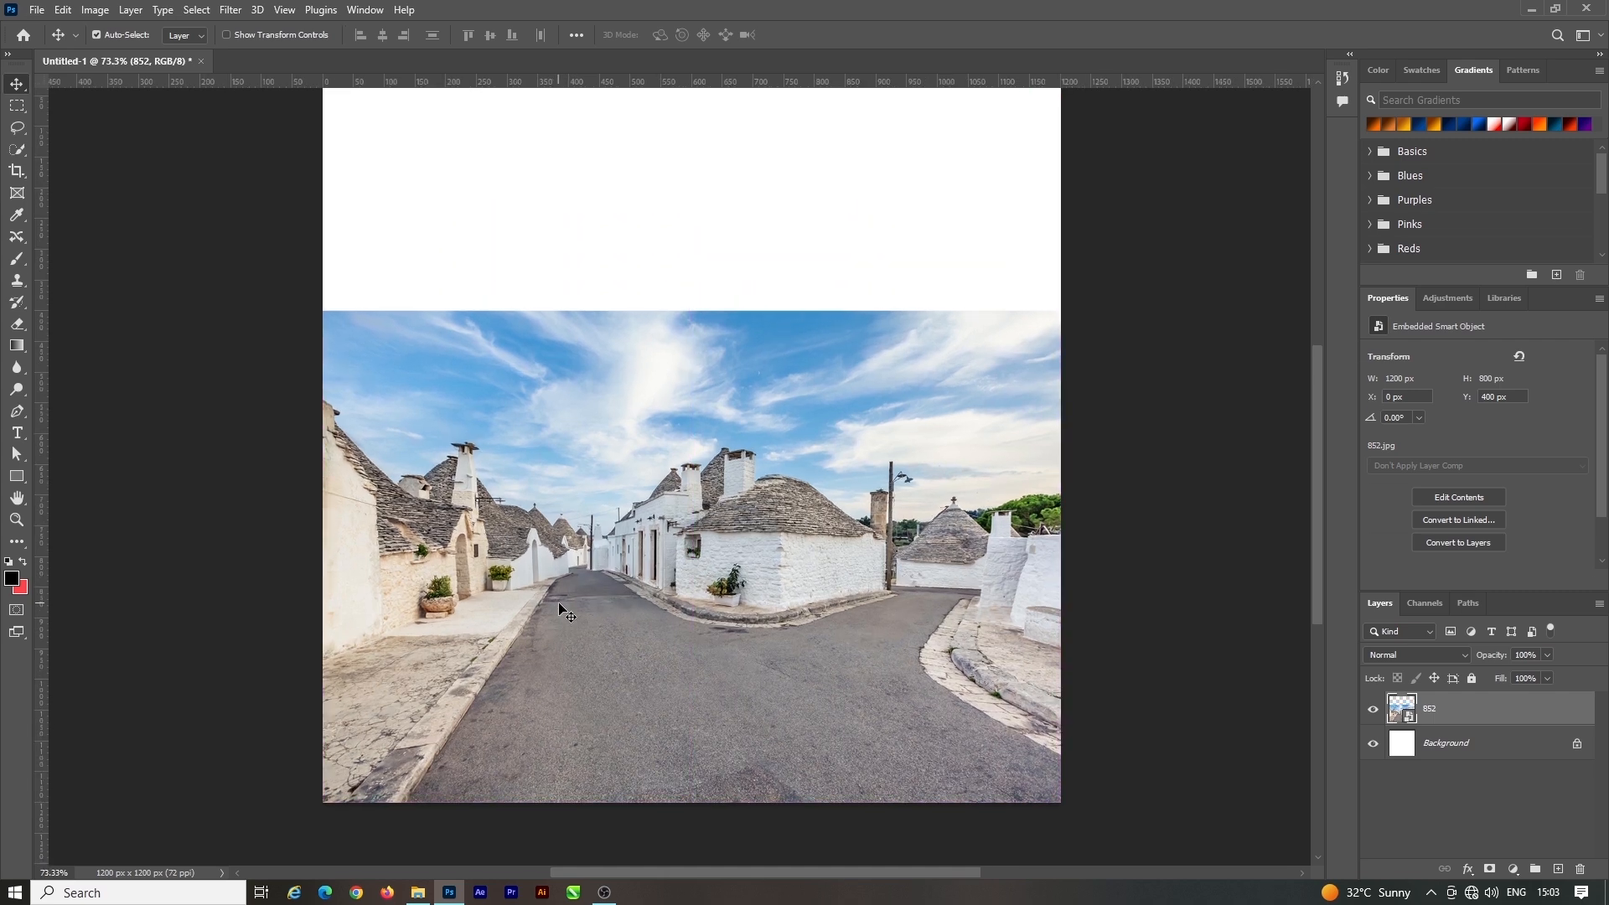
{"action": "scroll", "coordinate": [558, 606], "scroll_direction": "up", "scroll_amount": 1}
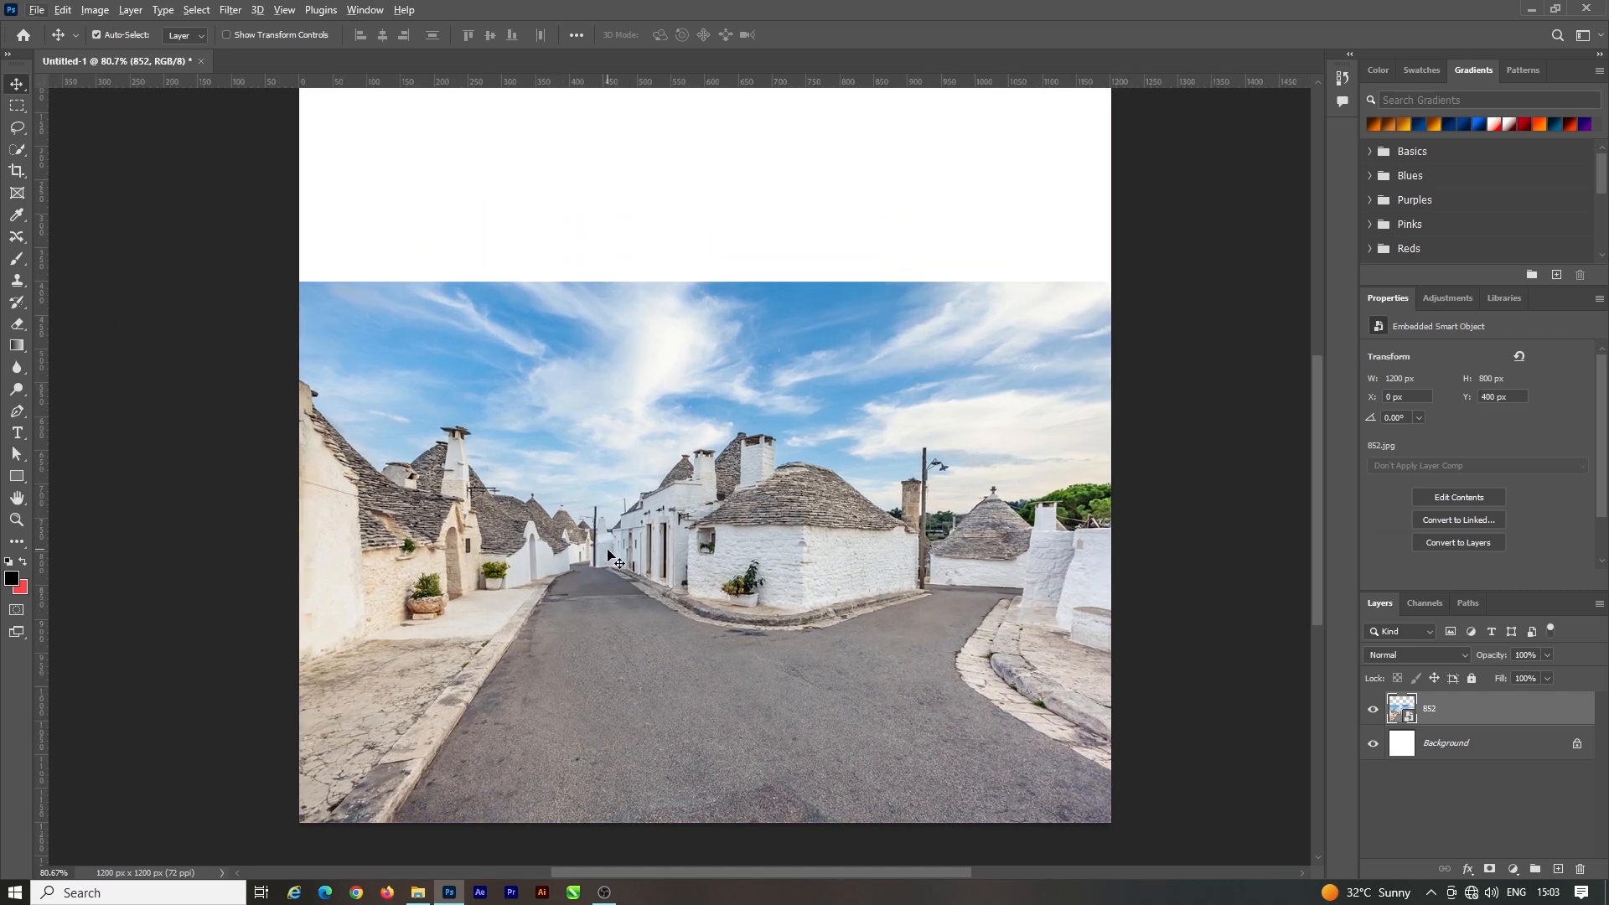
{"action": "scroll", "coordinate": [609, 555], "scroll_direction": "up", "scroll_amount": 1}
{"action": "left_click", "coordinate": [15, 416]}
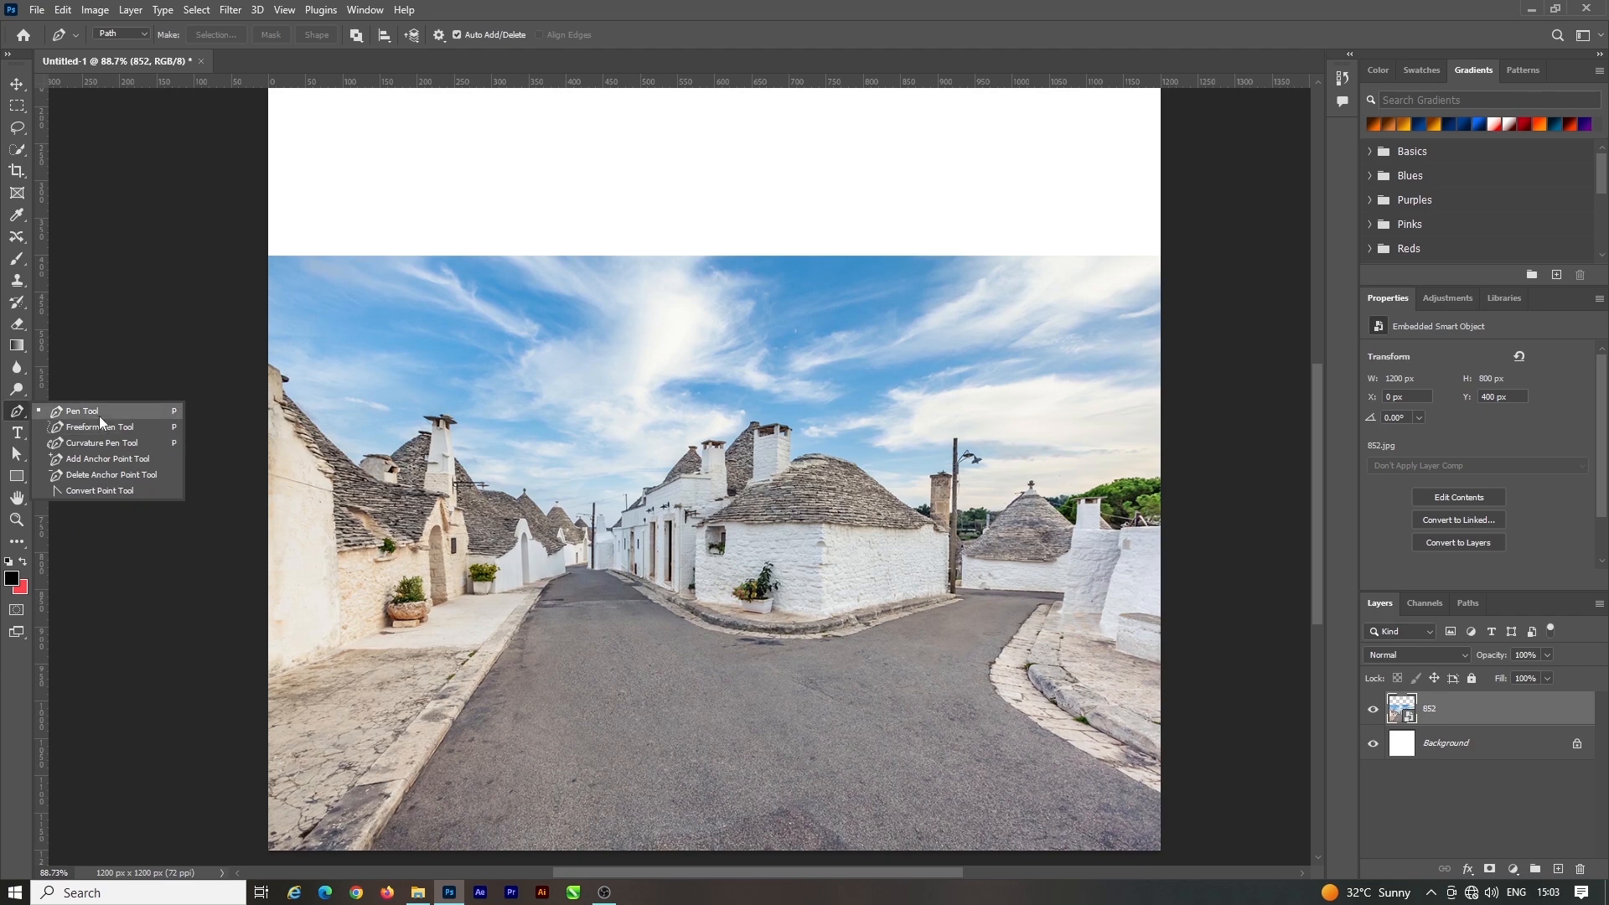
{"action": "scroll", "coordinate": [340, 417], "scroll_direction": "up", "scroll_amount": 5}
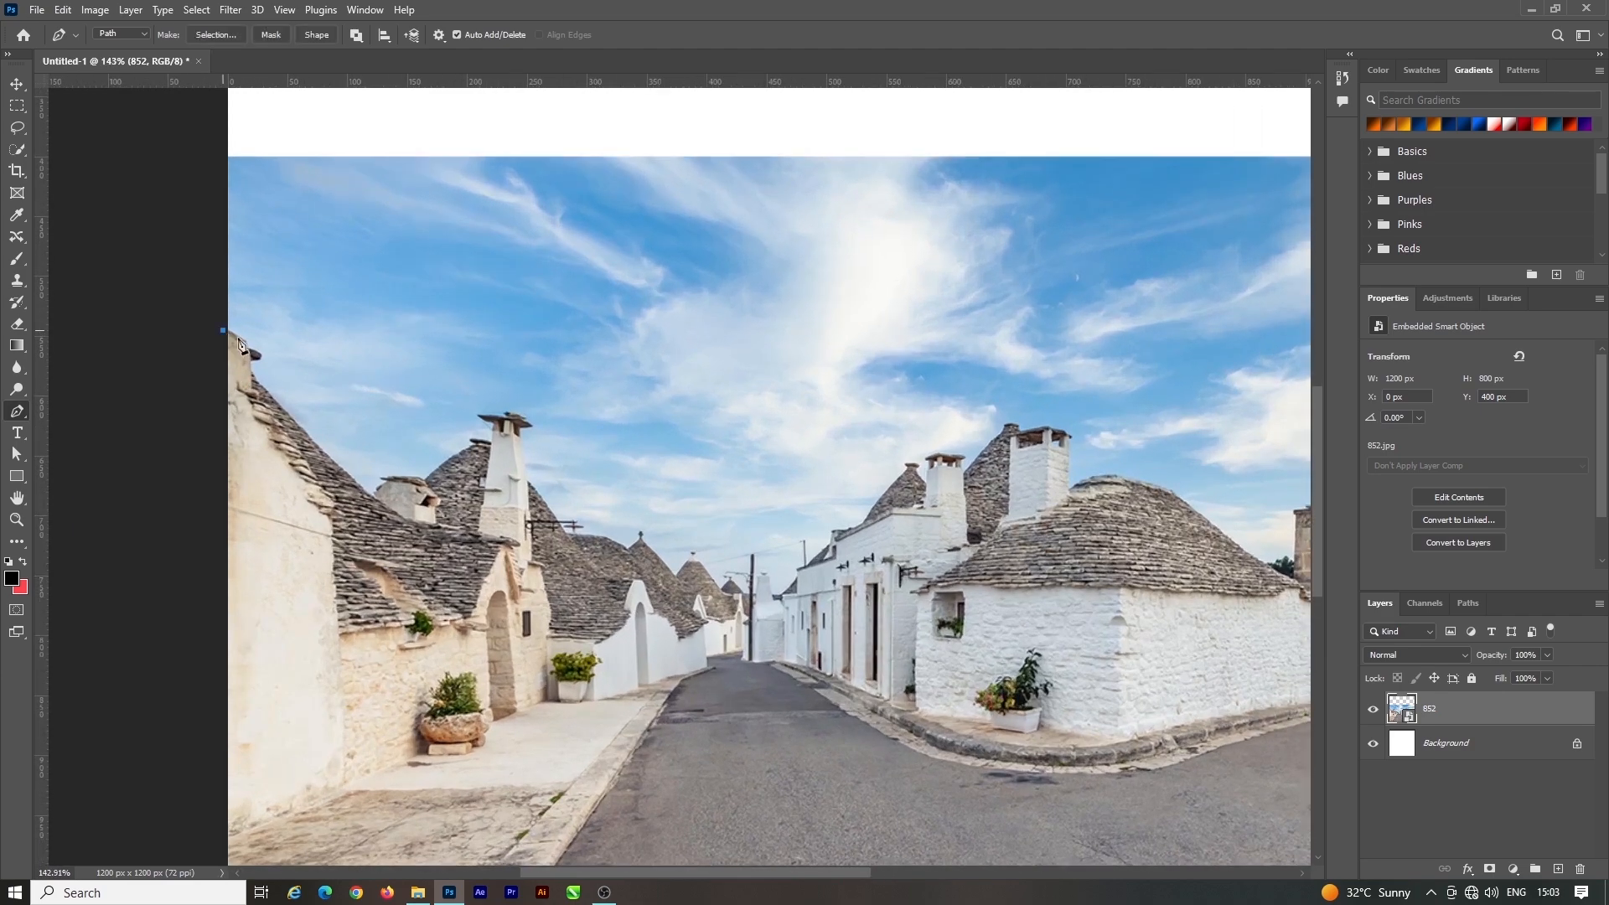
{"action": "scroll", "coordinate": [252, 358], "scroll_direction": "up", "scroll_amount": 8}
{"action": "left_click", "coordinate": [259, 343]}
{"action": "left_click_drag", "start_coordinate": [267, 356], "coordinate": [262, 364]}
{"action": "left_click", "coordinate": [244, 359]}
{"action": "left_click", "coordinate": [244, 384]}
{"action": "left_click_drag", "start_coordinate": [469, 645], "coordinate": [572, 684]}
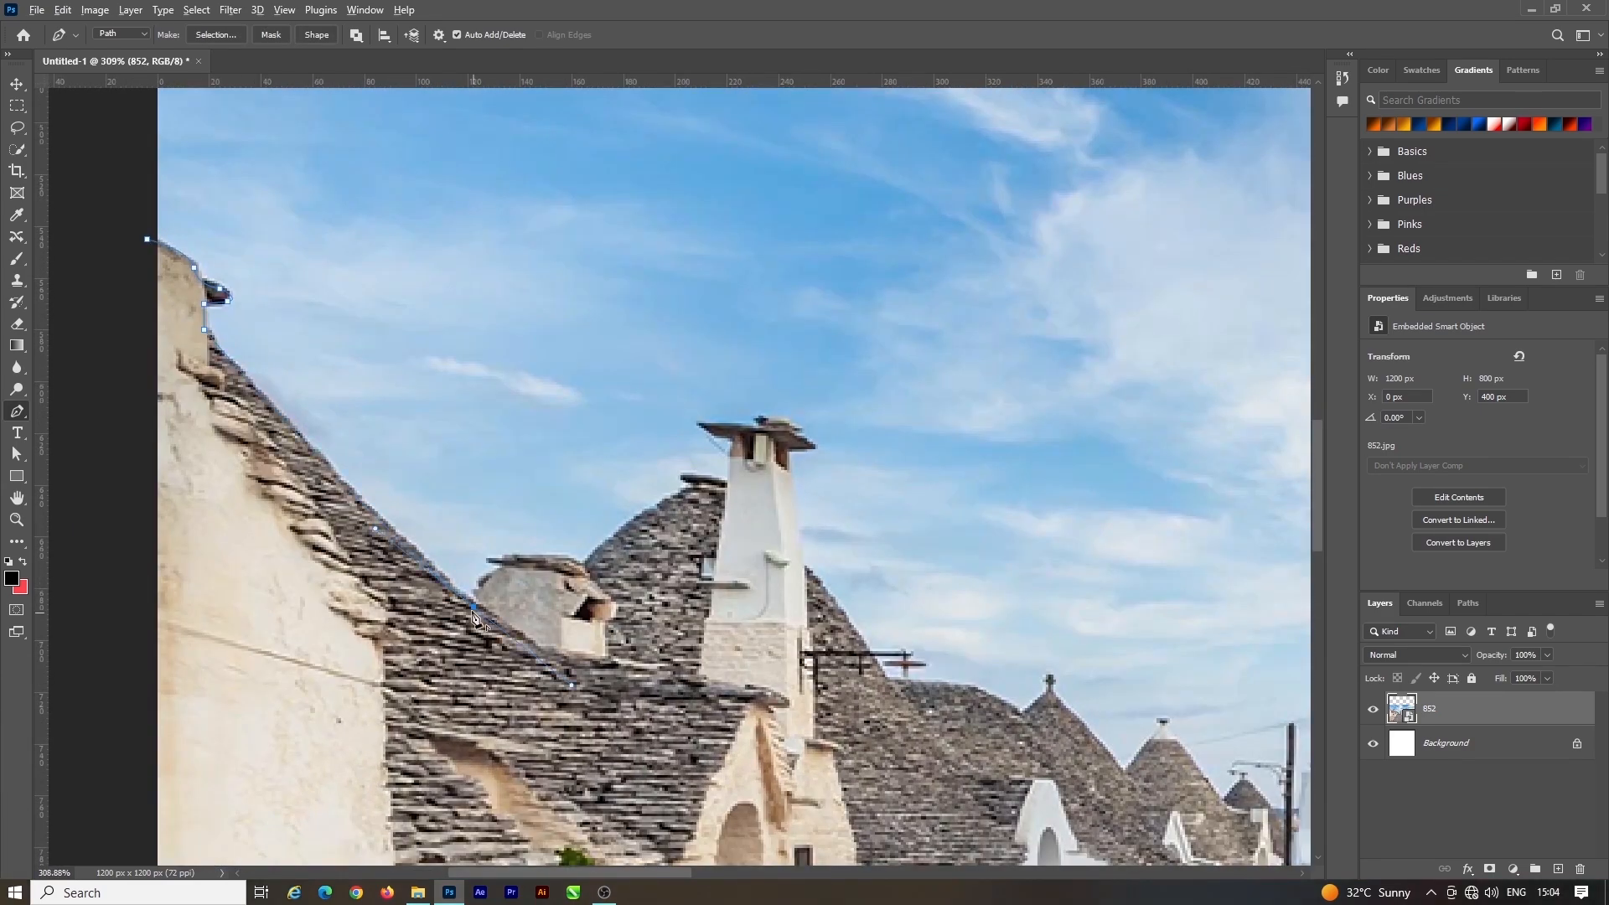
Continue the path over the small chimney, the dome behind it and the tall white chimney
{"action": "scroll", "coordinate": [502, 570], "scroll_direction": "up", "scroll_amount": 2}
{"action": "left_click_drag", "start_coordinate": [596, 562], "coordinate": [614, 580]}
{"action": "left_click", "coordinate": [596, 562], "text": "alt"}
{"action": "scroll", "coordinate": [720, 500], "scroll_direction": "up", "scroll_amount": 2}
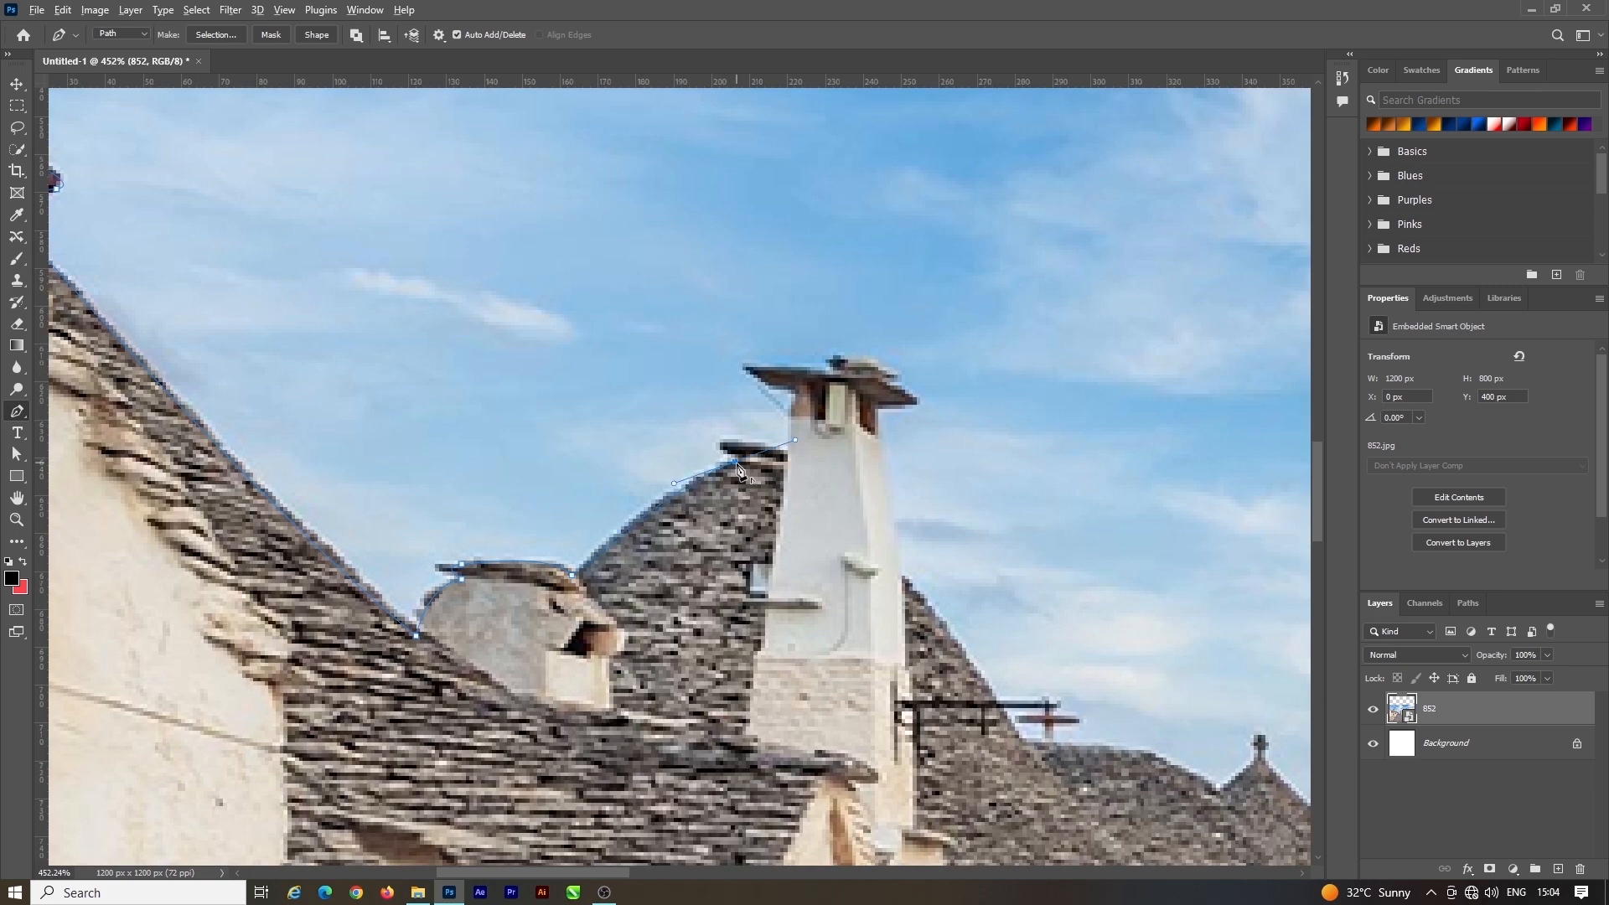
{"action": "left_click", "coordinate": [902, 576]}
{"action": "scroll", "coordinate": [951, 630], "scroll_direction": "down", "scroll_amount": 1}
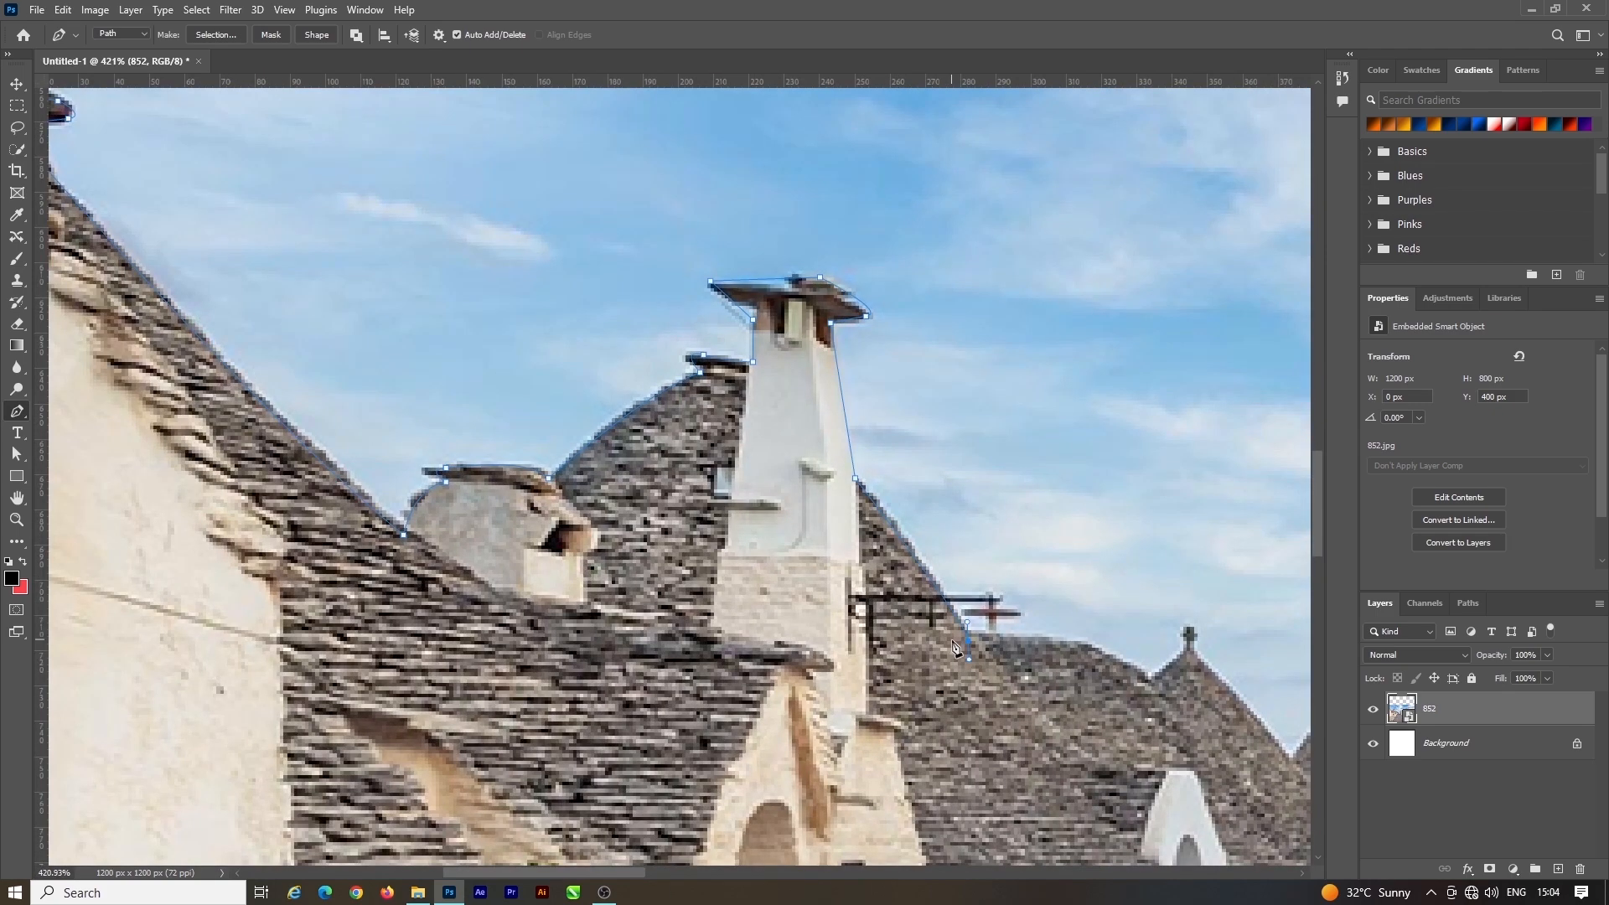
Trace the path along the roofline past the tall chimney and over the smaller conical roofs down the street
{"action": "left_click", "coordinate": [968, 641], "text": "alt"}
{"action": "scroll", "coordinate": [970, 644], "scroll_direction": "down", "scroll_amount": 2}
{"action": "left_click_drag", "start_coordinate": [1119, 671], "coordinate": [762, 567]}
{"action": "scroll", "coordinate": [717, 530], "scroll_direction": "up", "scroll_amount": 1}
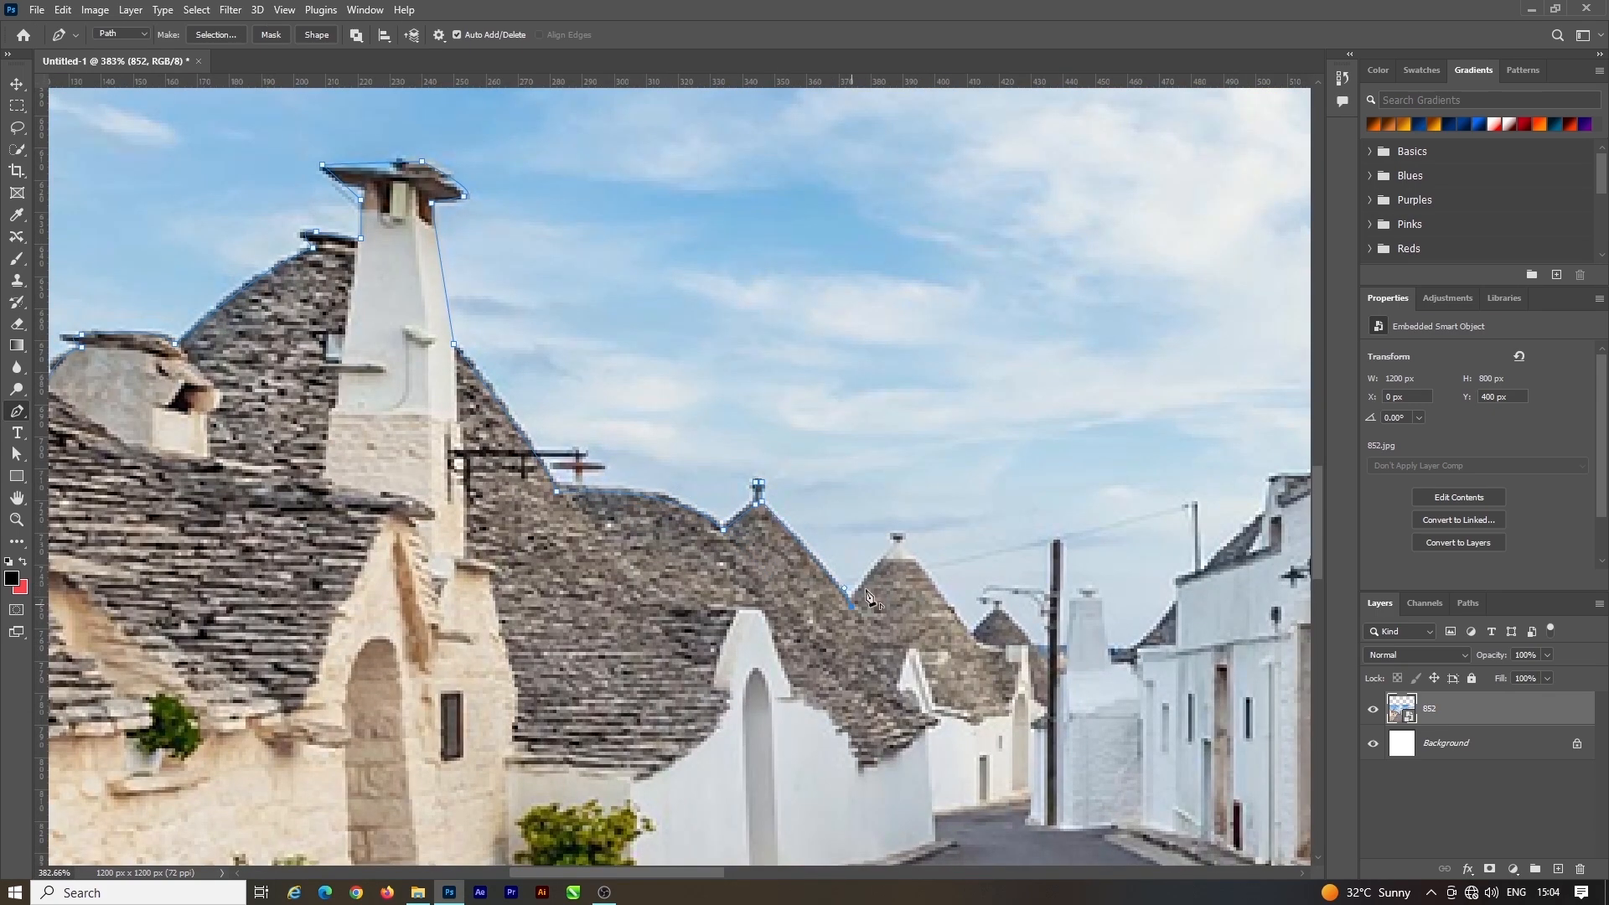
{"action": "scroll", "coordinate": [882, 545], "scroll_direction": "up", "scroll_amount": 5}
{"action": "left_click", "coordinate": [897, 538]}
{"action": "scroll", "coordinate": [903, 545], "scroll_direction": "up", "scroll_amount": 3}
{"action": "left_click", "coordinate": [844, 552]}
{"action": "left_click", "coordinate": [892, 503]}
{"action": "left_click", "coordinate": [902, 476]}
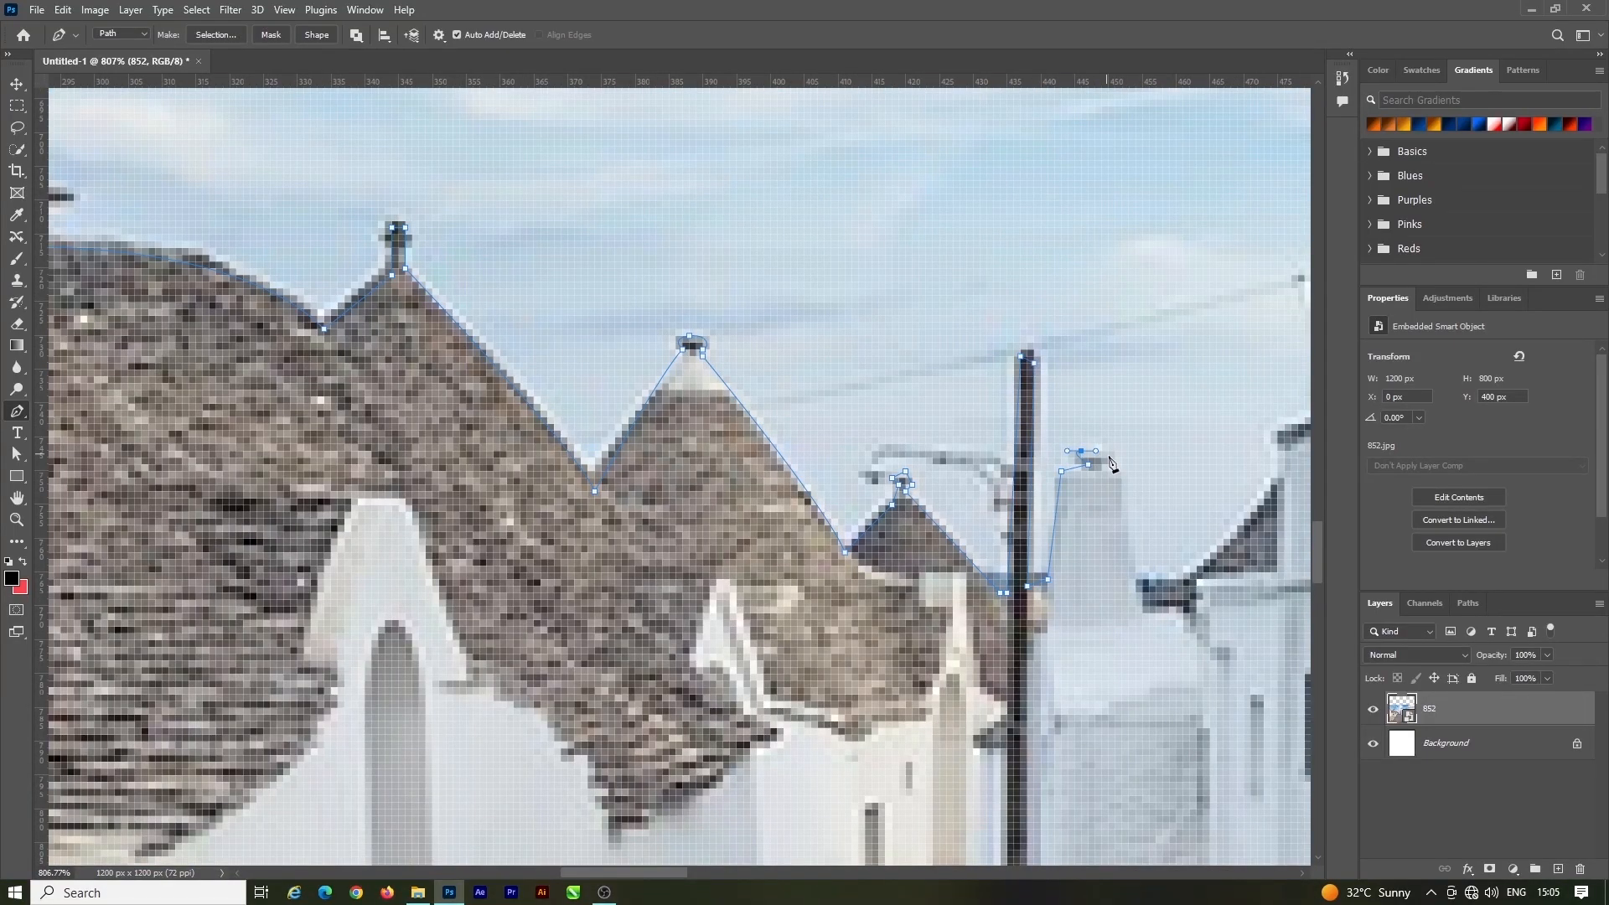
Extend the path past the lamp pole and thin pole, along the far white buildings' roofline to the first cone's slope
{"action": "scroll", "coordinate": [1163, 558], "scroll_direction": "down", "scroll_amount": 12}
{"action": "scroll", "coordinate": [1134, 507], "scroll_direction": "up", "scroll_amount": 8}
{"action": "left_click", "coordinate": [652, 569]}
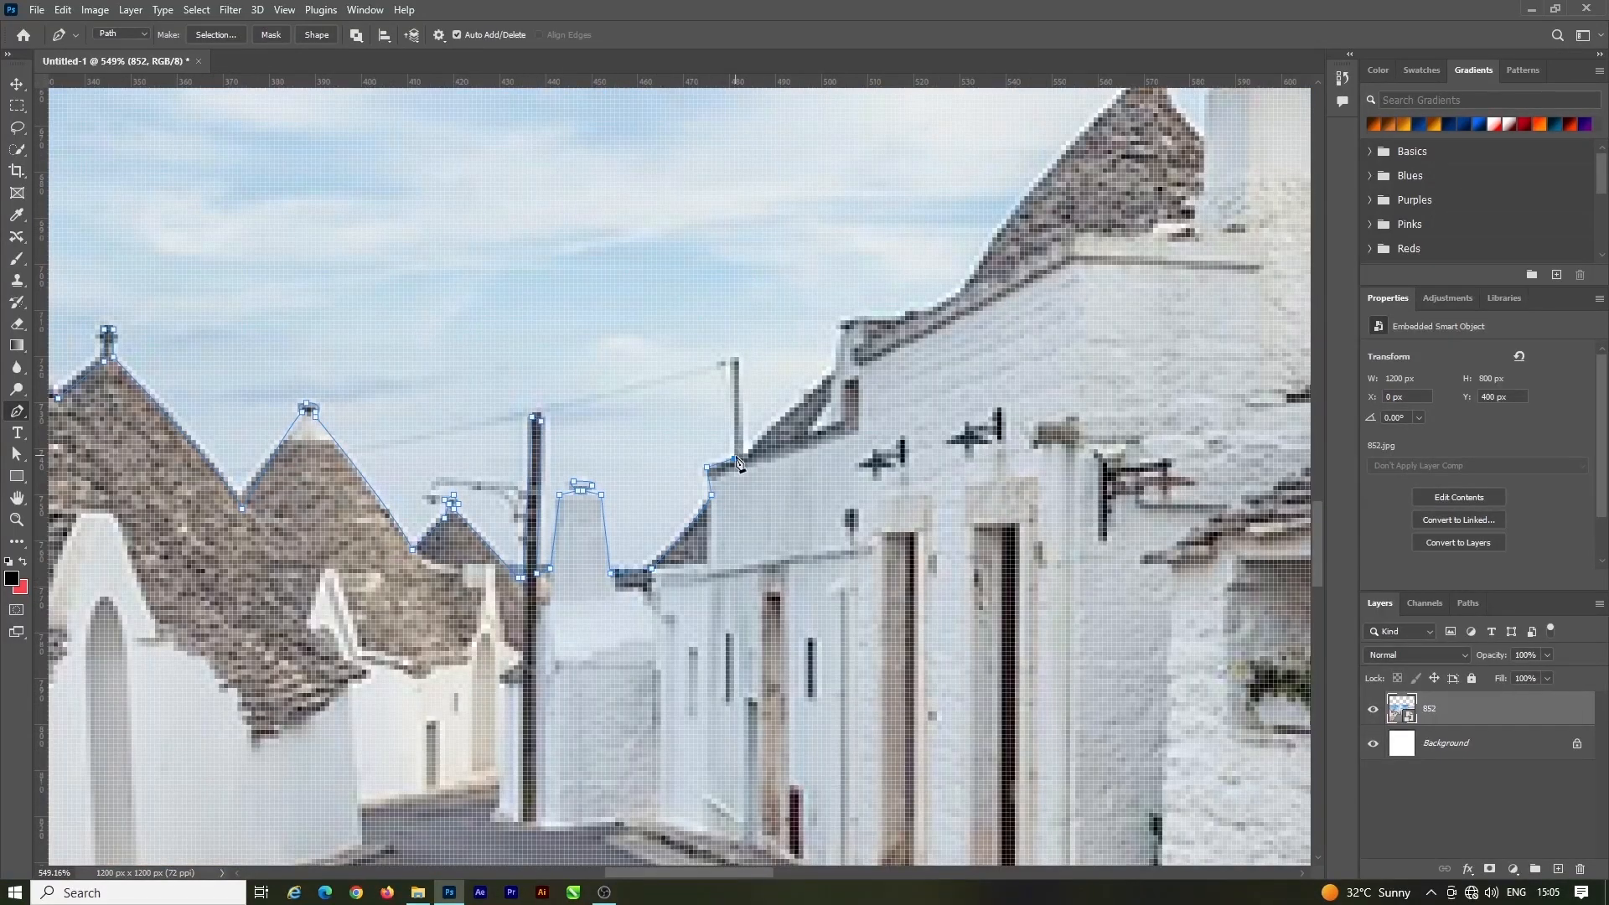
{"action": "left_click_drag", "start_coordinate": [965, 292], "coordinate": [976, 267]}
{"action": "scroll", "coordinate": [976, 267], "scroll_direction": "down", "scroll_amount": 12}
{"action": "scroll", "coordinate": [873, 355], "scroll_direction": "up", "scroll_amount": 10}
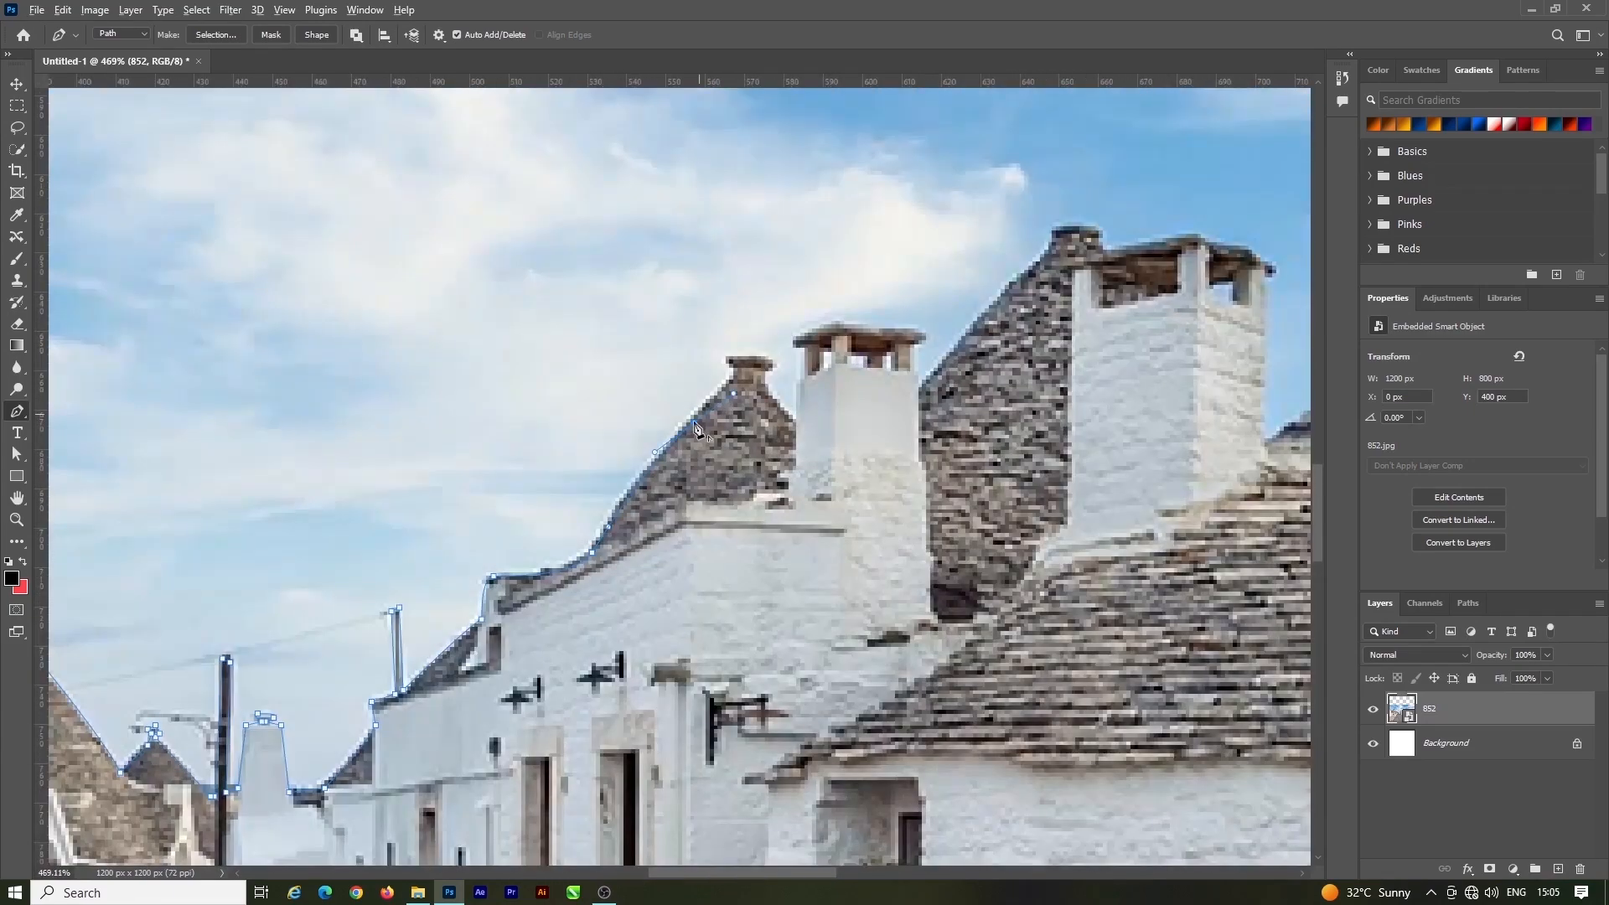
Trace the path over the cone's cap, the small chimney and the larger conical roof beside the white chimney
{"action": "scroll", "coordinate": [670, 400], "scroll_direction": "down", "scroll_amount": 4}
{"action": "scroll", "coordinate": [712, 385], "scroll_direction": "up", "scroll_amount": 4}
{"action": "left_click", "coordinate": [708, 381]}
{"action": "left_click_drag", "start_coordinate": [708, 366], "coordinate": [723, 365]}
{"action": "left_click_drag", "start_coordinate": [741, 377], "coordinate": [737, 390]}
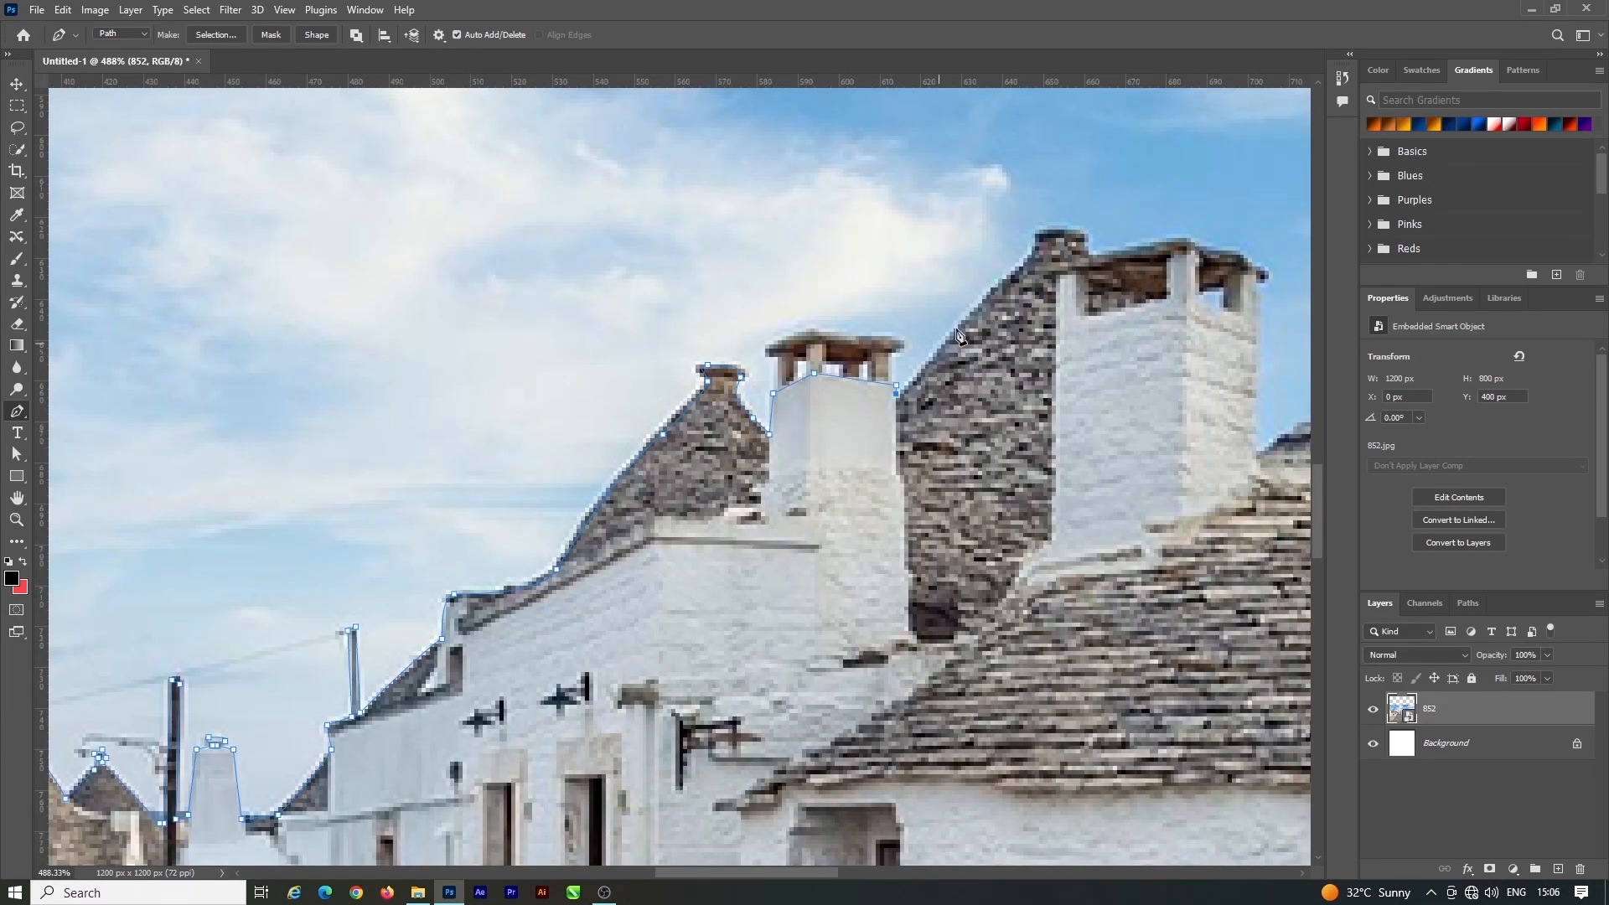
{"action": "left_click", "coordinate": [964, 313]}
{"action": "scroll", "coordinate": [968, 294], "scroll_direction": "up", "scroll_amount": 1}
Finish the path over the large chimney and domed house, then close it below the photo at the starting point
{"action": "scroll", "coordinate": [1211, 325], "scroll_direction": "down", "scroll_amount": 10}
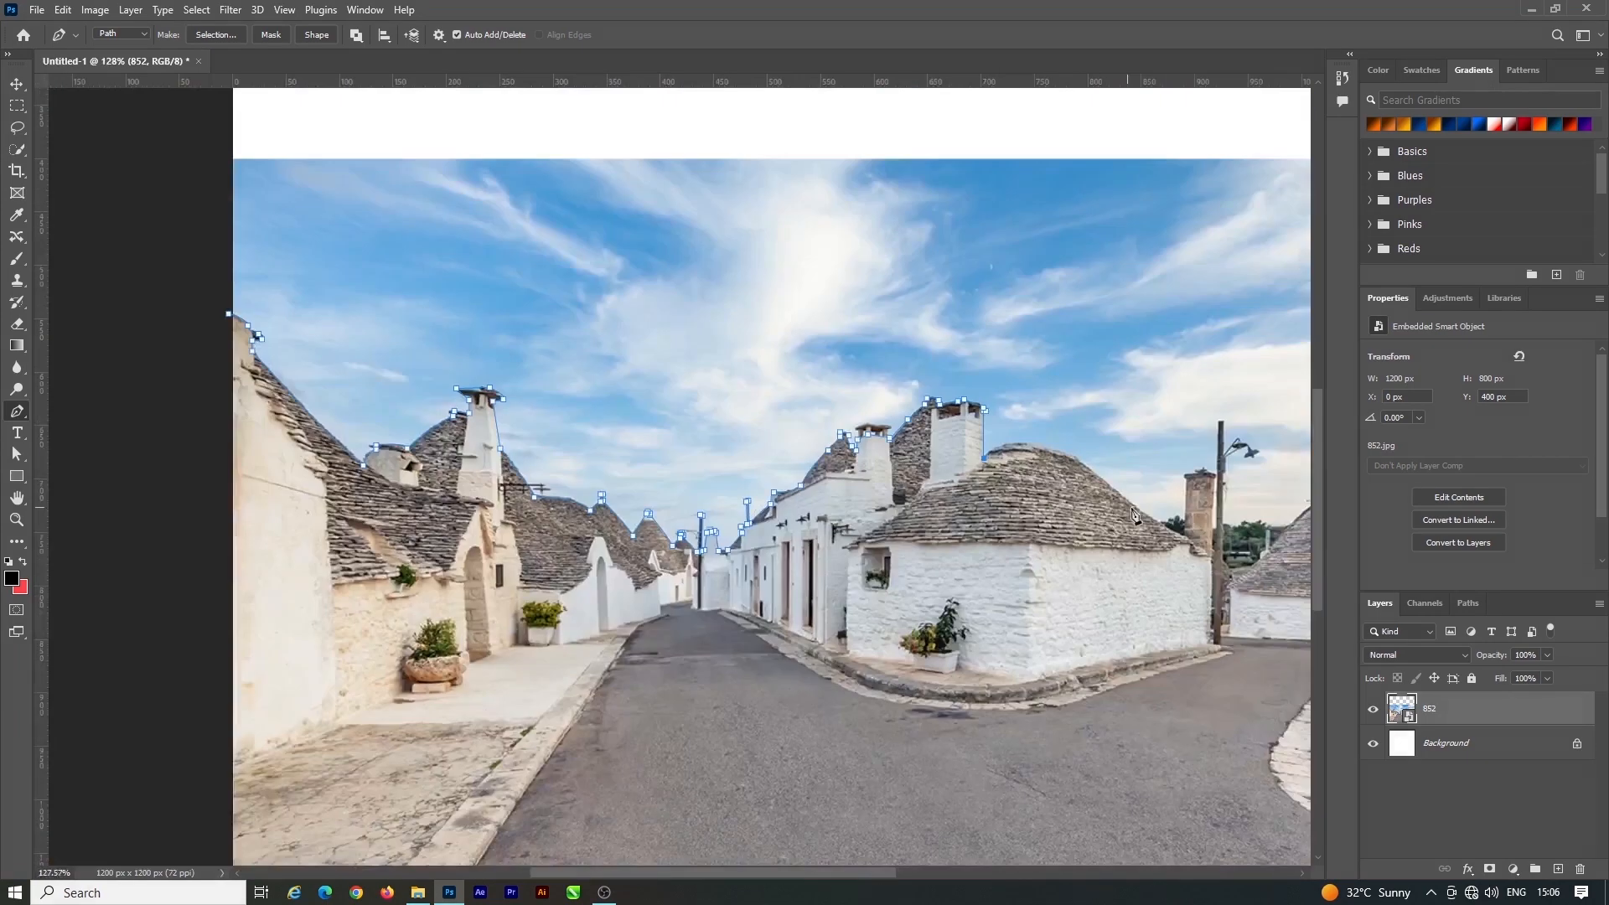
{"action": "scroll", "coordinate": [1003, 459], "scroll_direction": "up", "scroll_amount": 3}
{"action": "scroll", "coordinate": [1003, 458], "scroll_direction": "down", "scroll_amount": 3}
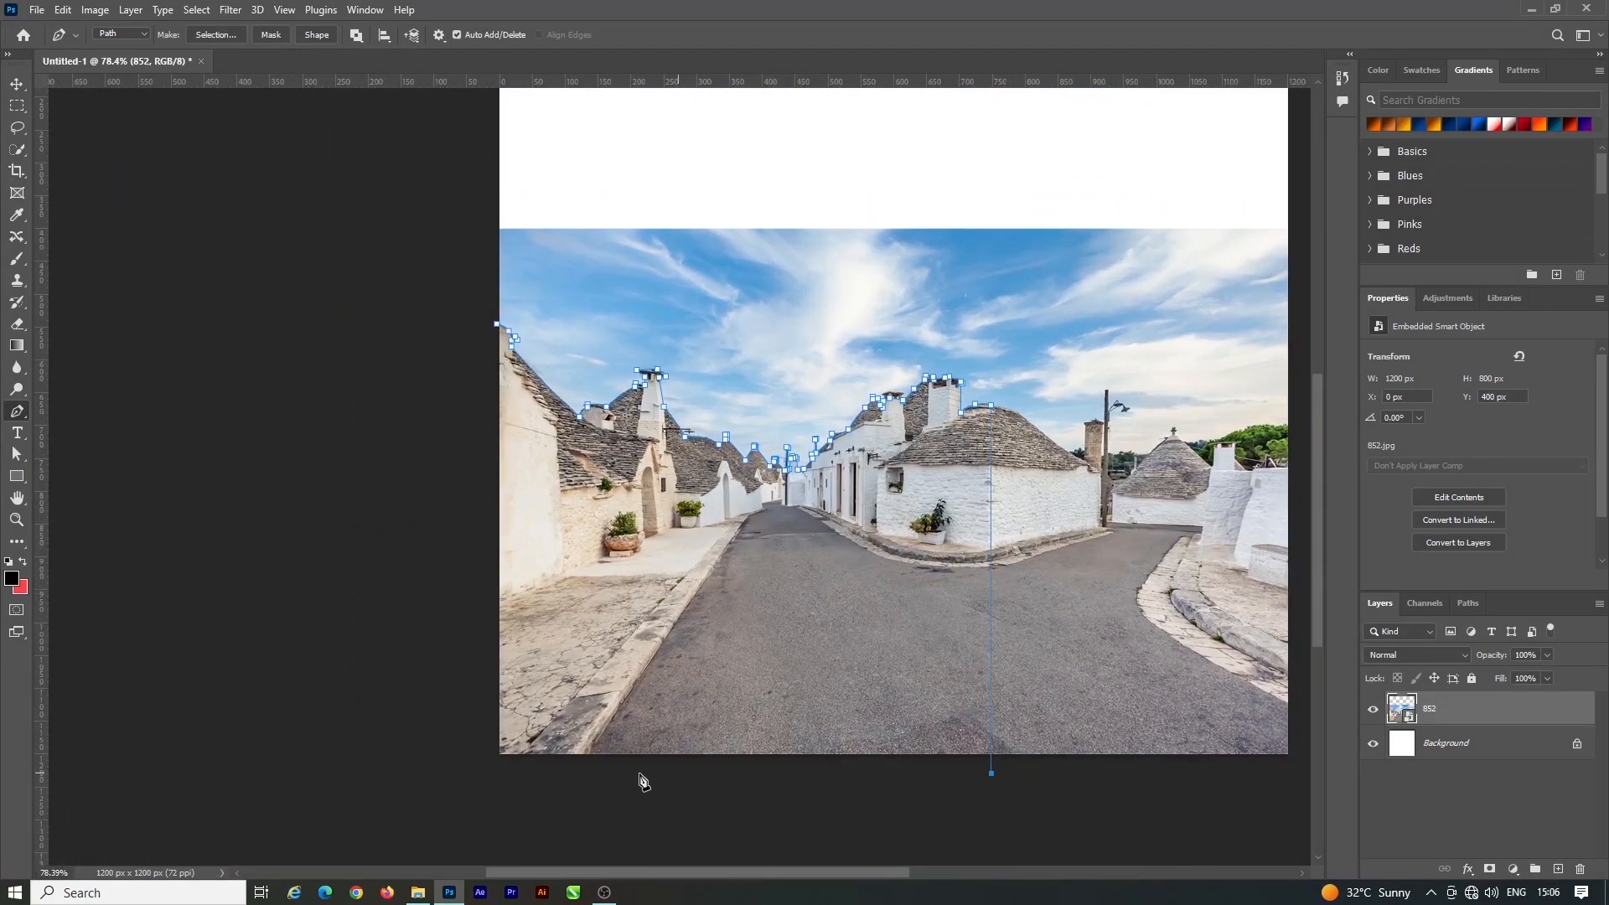
{"action": "left_click", "coordinate": [495, 326]}
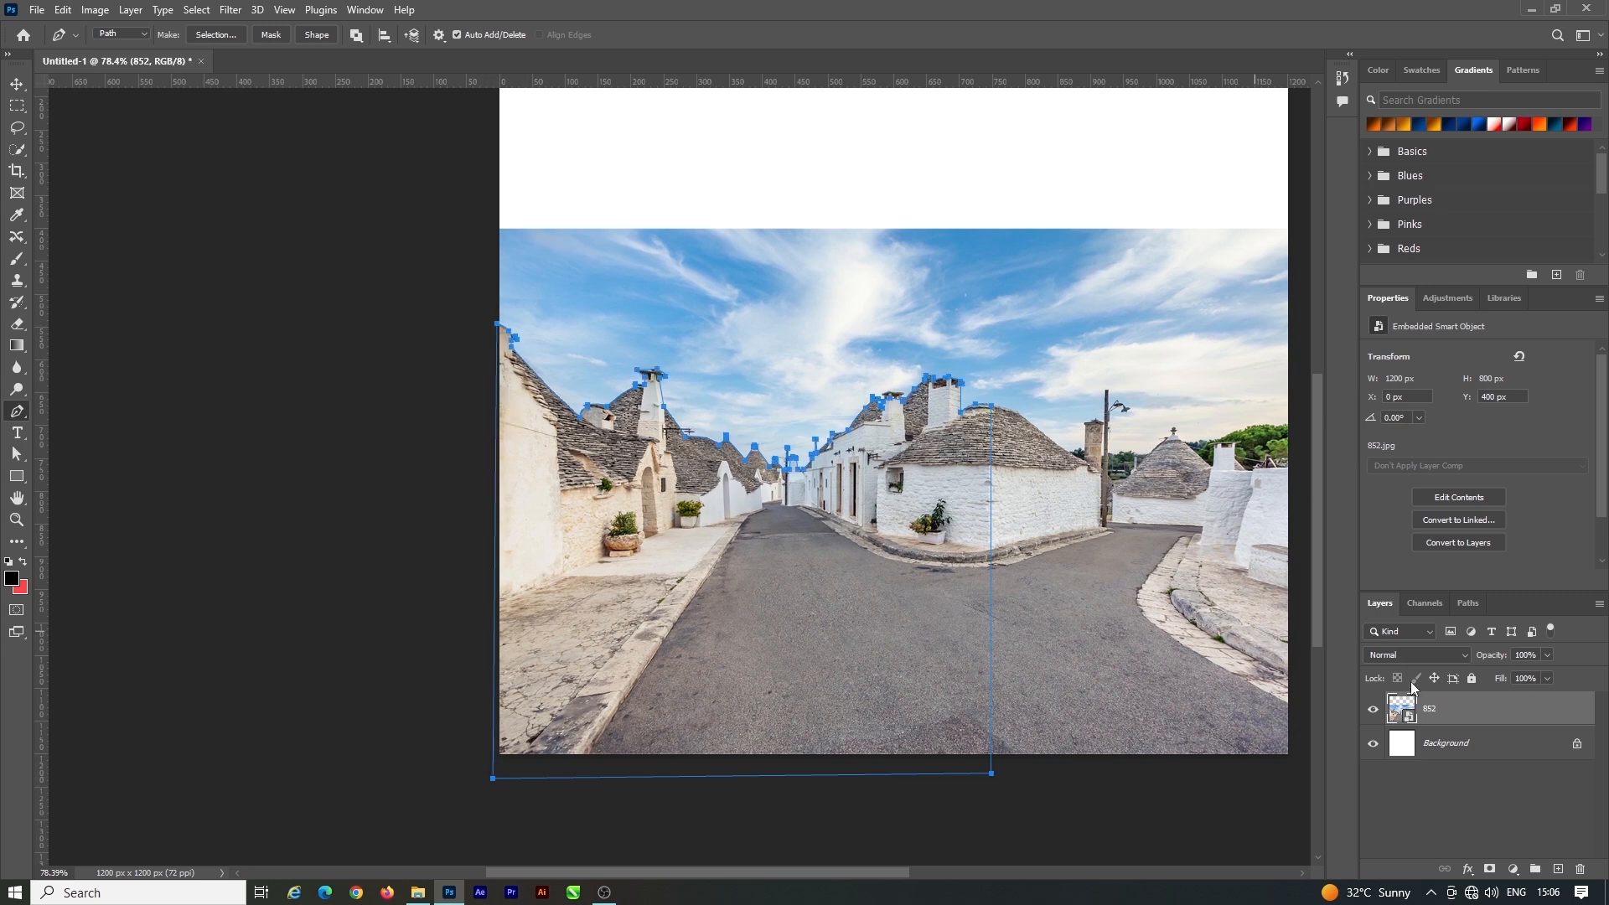
Convert the closed path into a selection and use it as a layer mask on the 852 layer
{"action": "right_click", "coordinate": [1429, 709]}
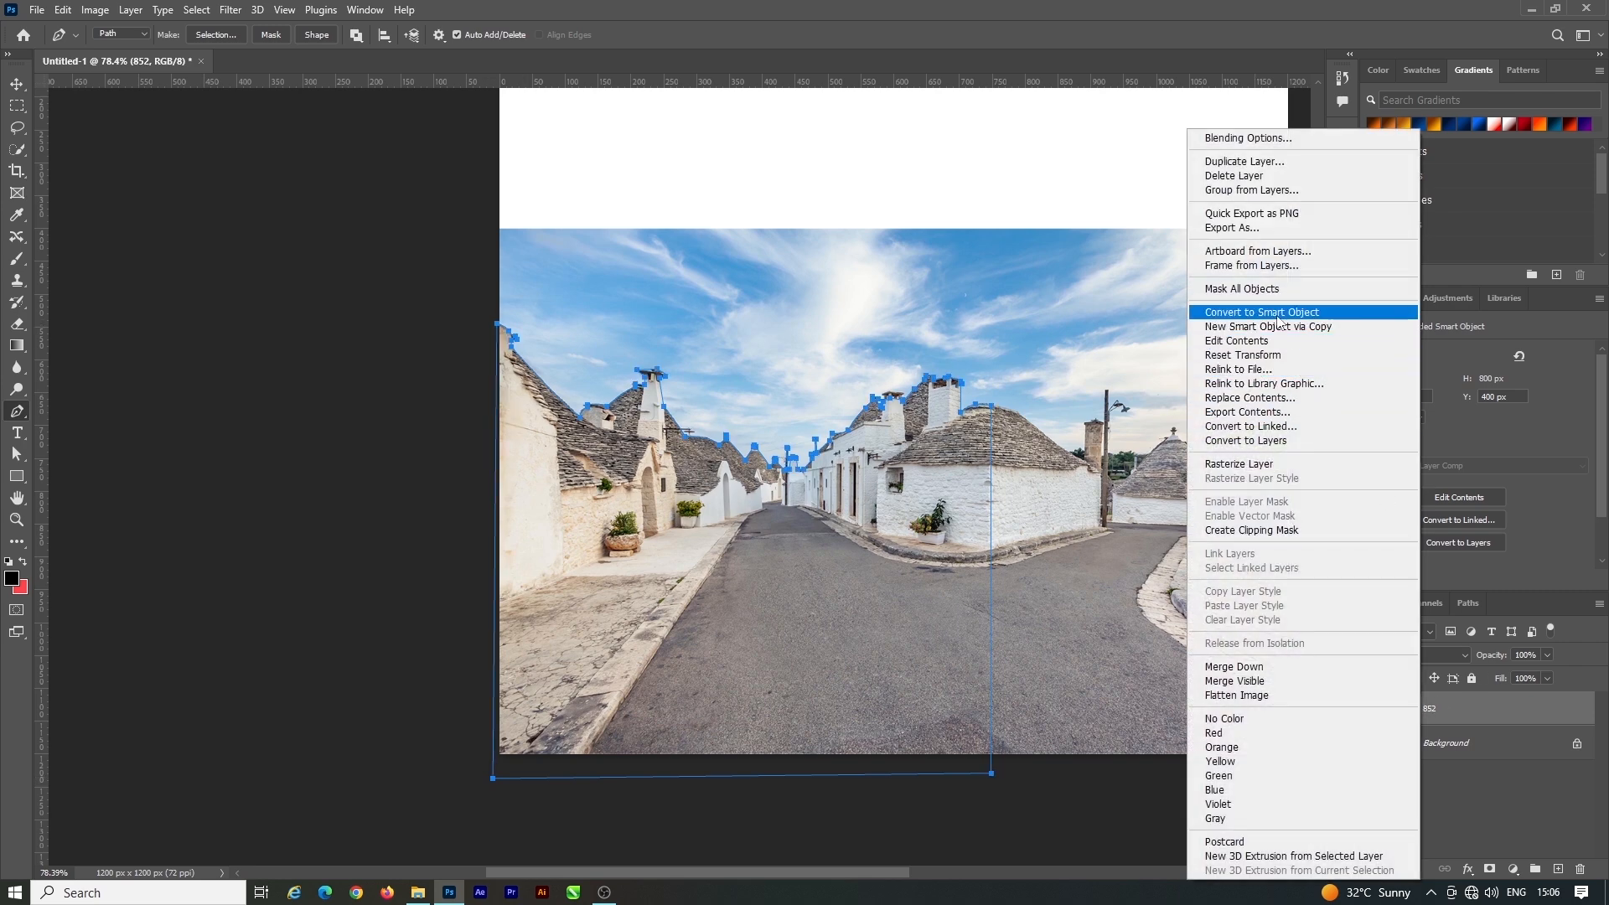
{"action": "left_click", "coordinate": [1234, 359]}
{"action": "right_click", "coordinate": [788, 376]}
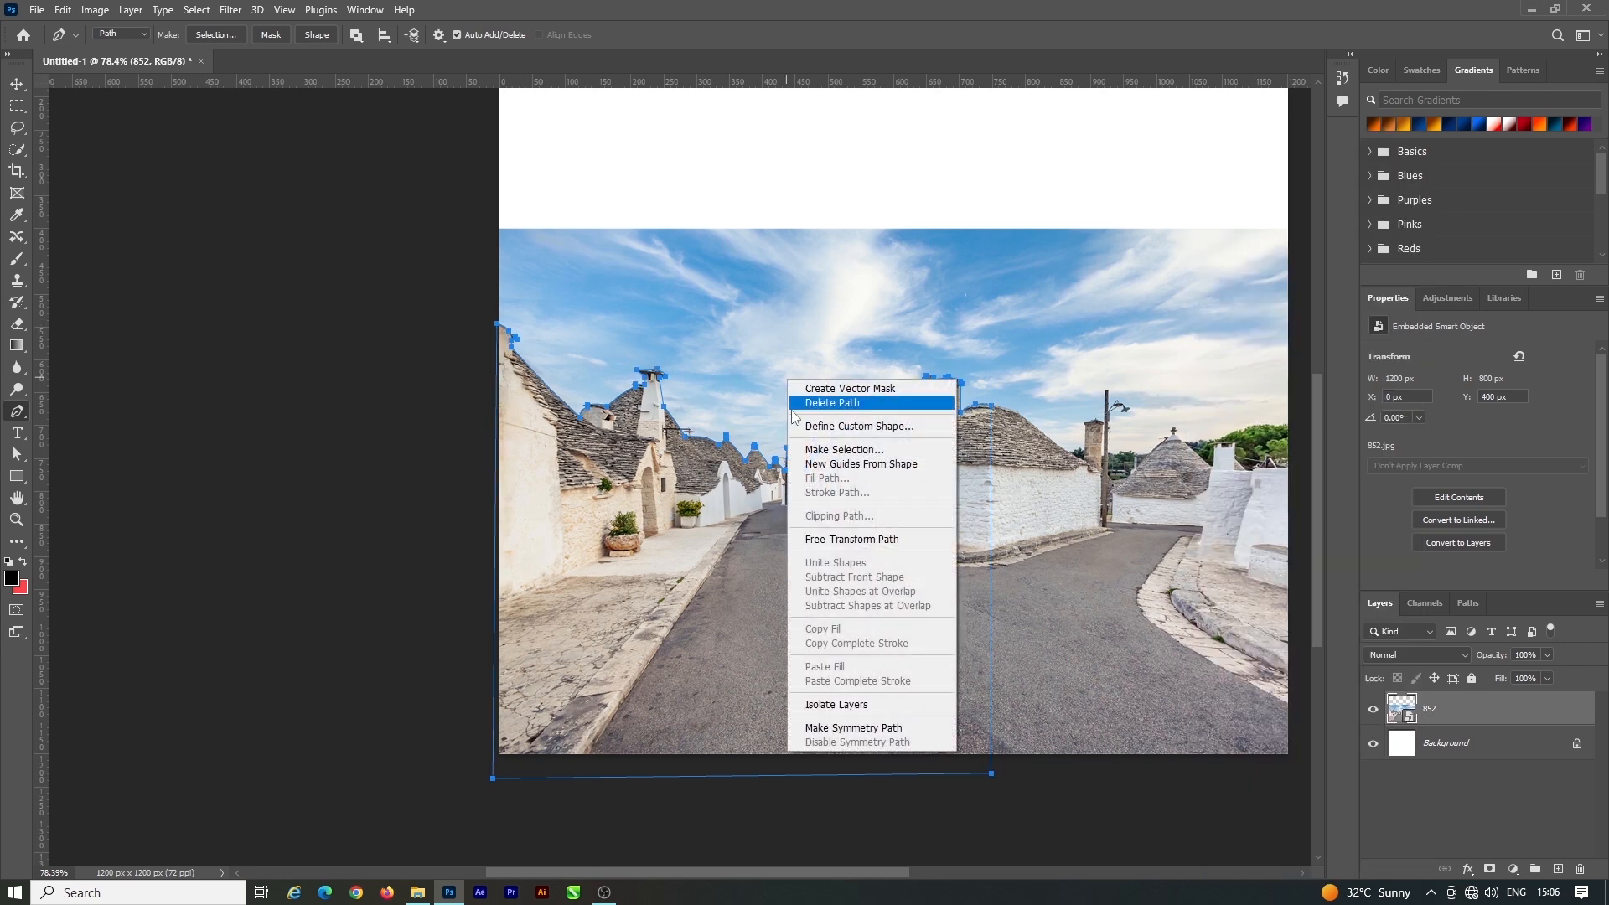
{"action": "left_click", "coordinate": [830, 450]}
{"action": "left_click", "coordinate": [895, 243]}
{"action": "scroll", "coordinate": [783, 429], "scroll_direction": "down", "scroll_amount": 3}
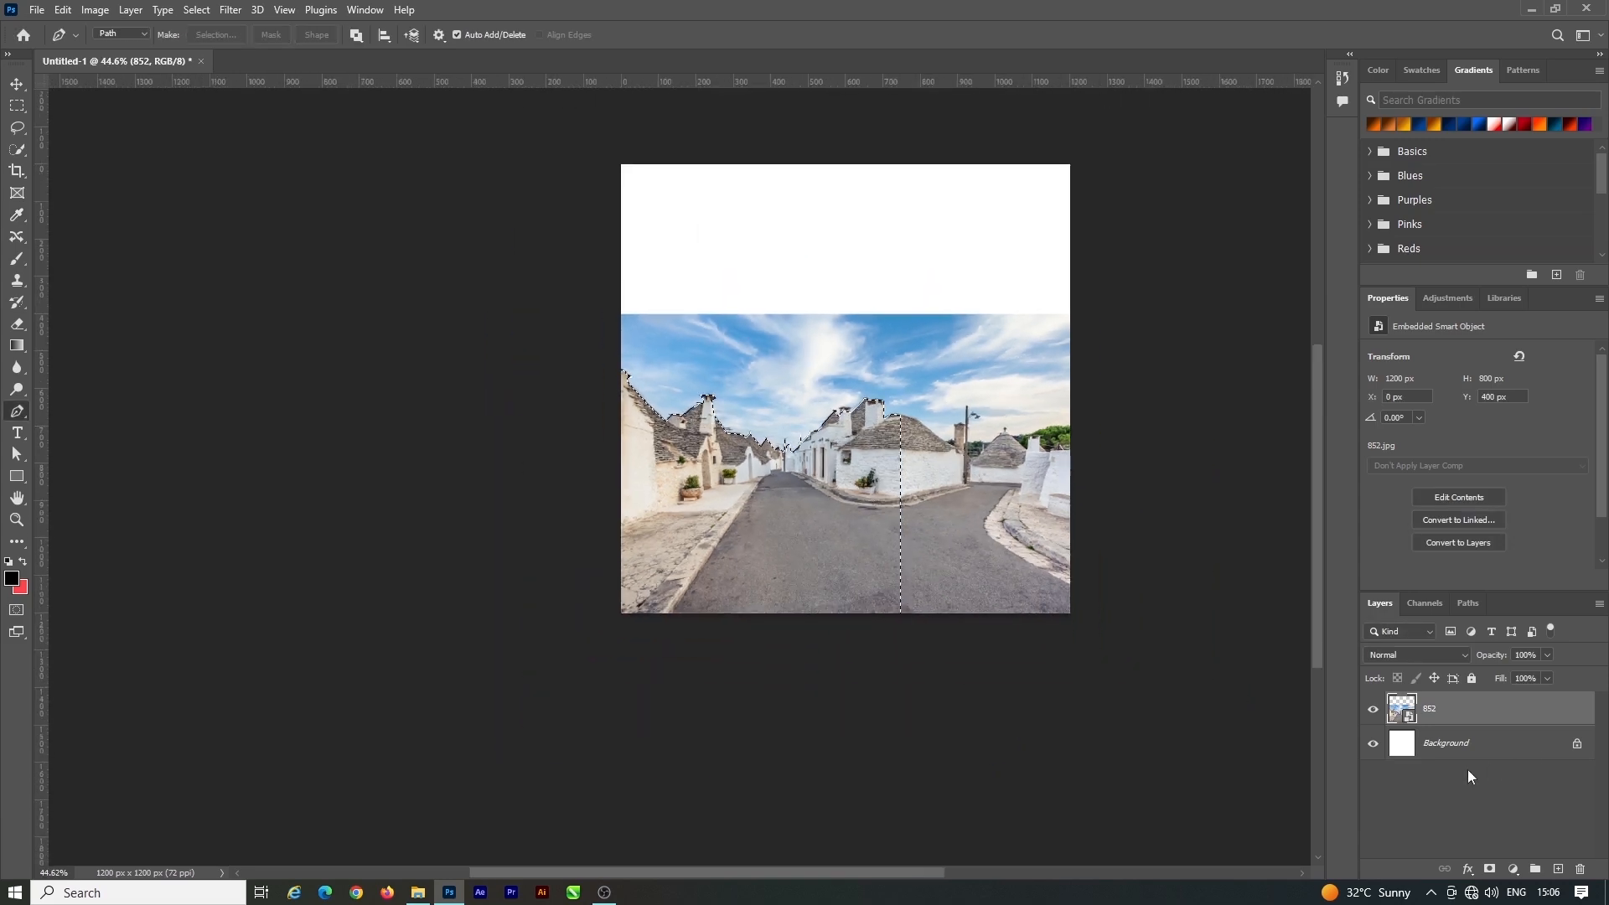
{"action": "left_click", "coordinate": [1490, 870]}
Scale the masked street layer to about 162% so it fills the canvas width, and shift it up about 50 px
{"action": "left_click", "coordinate": [18, 91]}
{"action": "scroll", "coordinate": [727, 455], "scroll_direction": "down", "scroll_amount": 2}
{"action": "scroll", "coordinate": [940, 458], "scroll_direction": "up", "scroll_amount": 2}
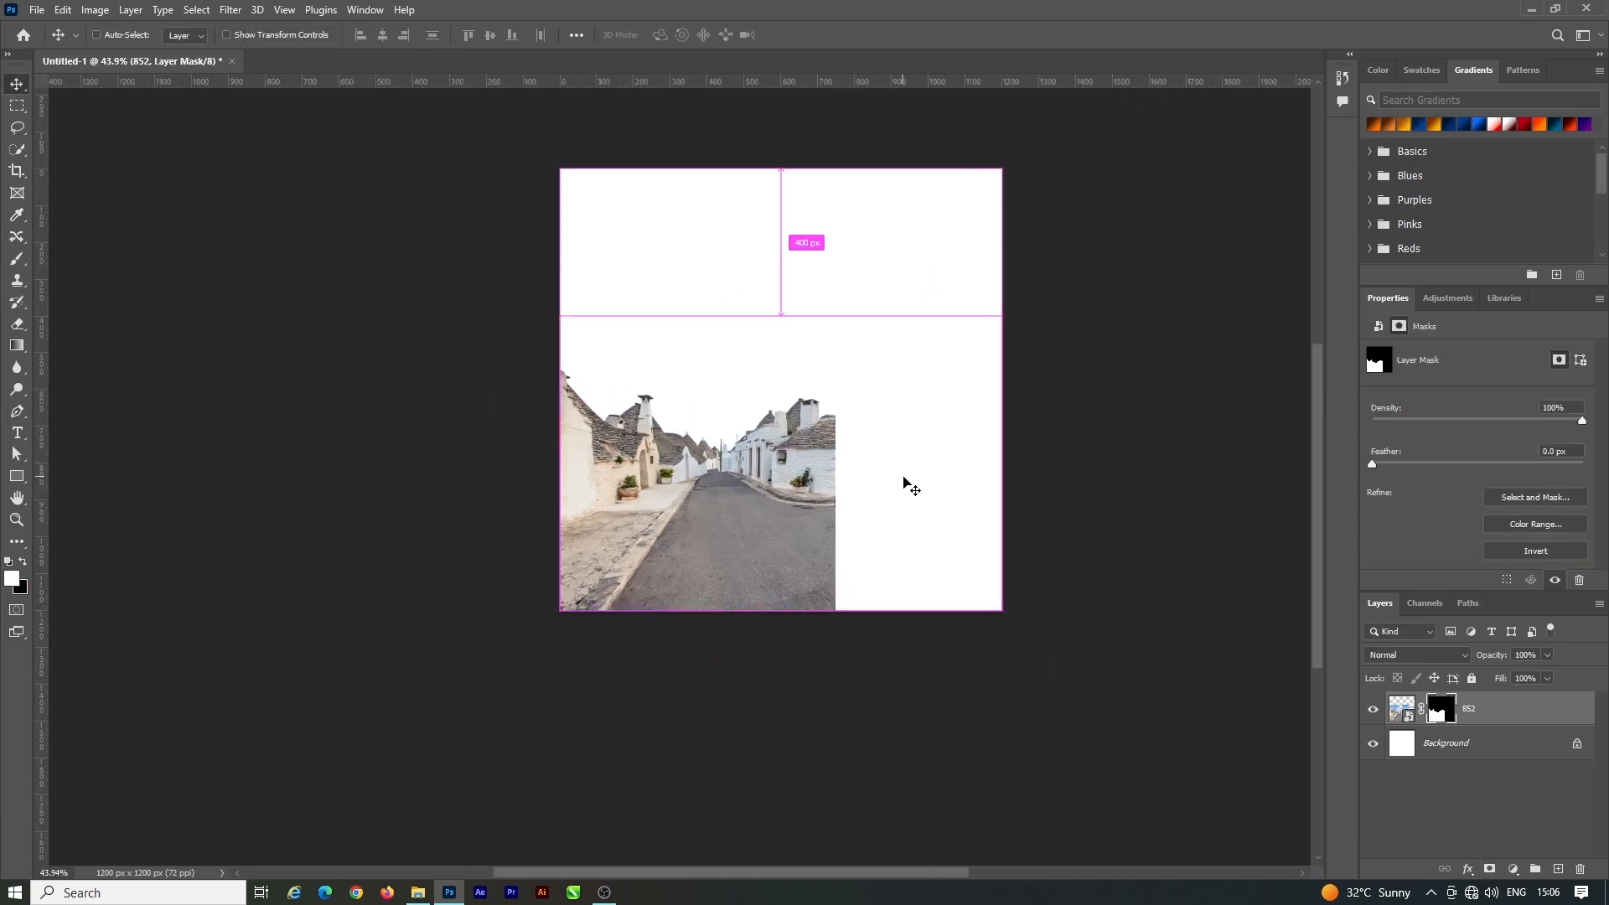
{"action": "key", "text": "ctrl+t"}
{"action": "left_click_drag", "start_coordinate": [1006, 462], "coordinate": [1280, 462]}
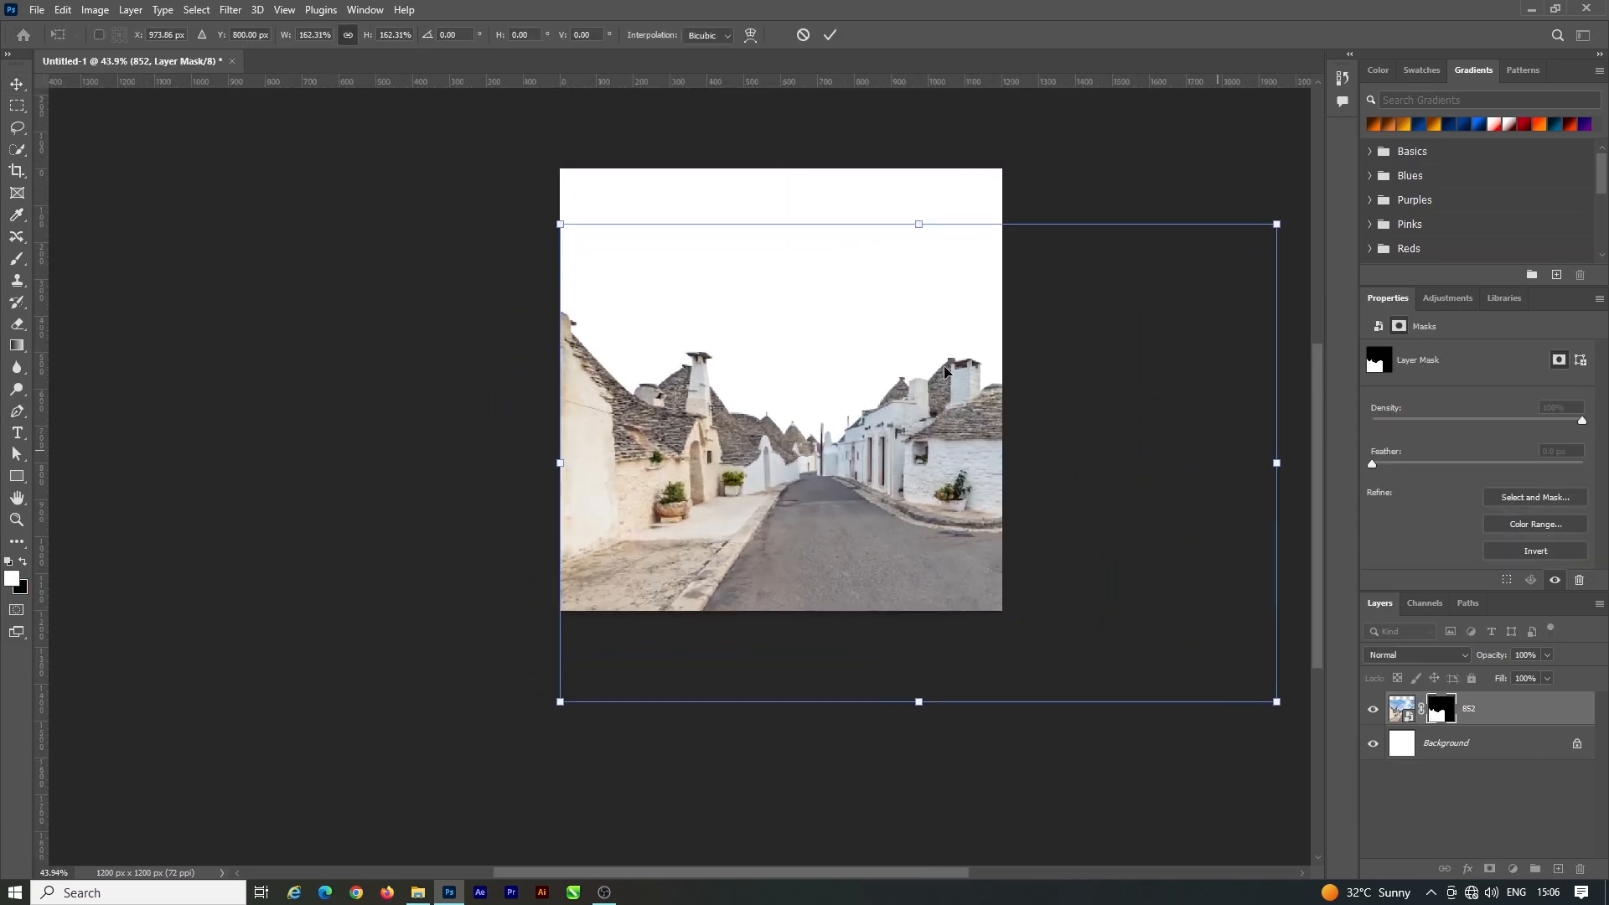
{"action": "left_click", "coordinate": [830, 40]}
{"action": "left_click_drag", "start_coordinate": [863, 512], "coordinate": [863, 493]}
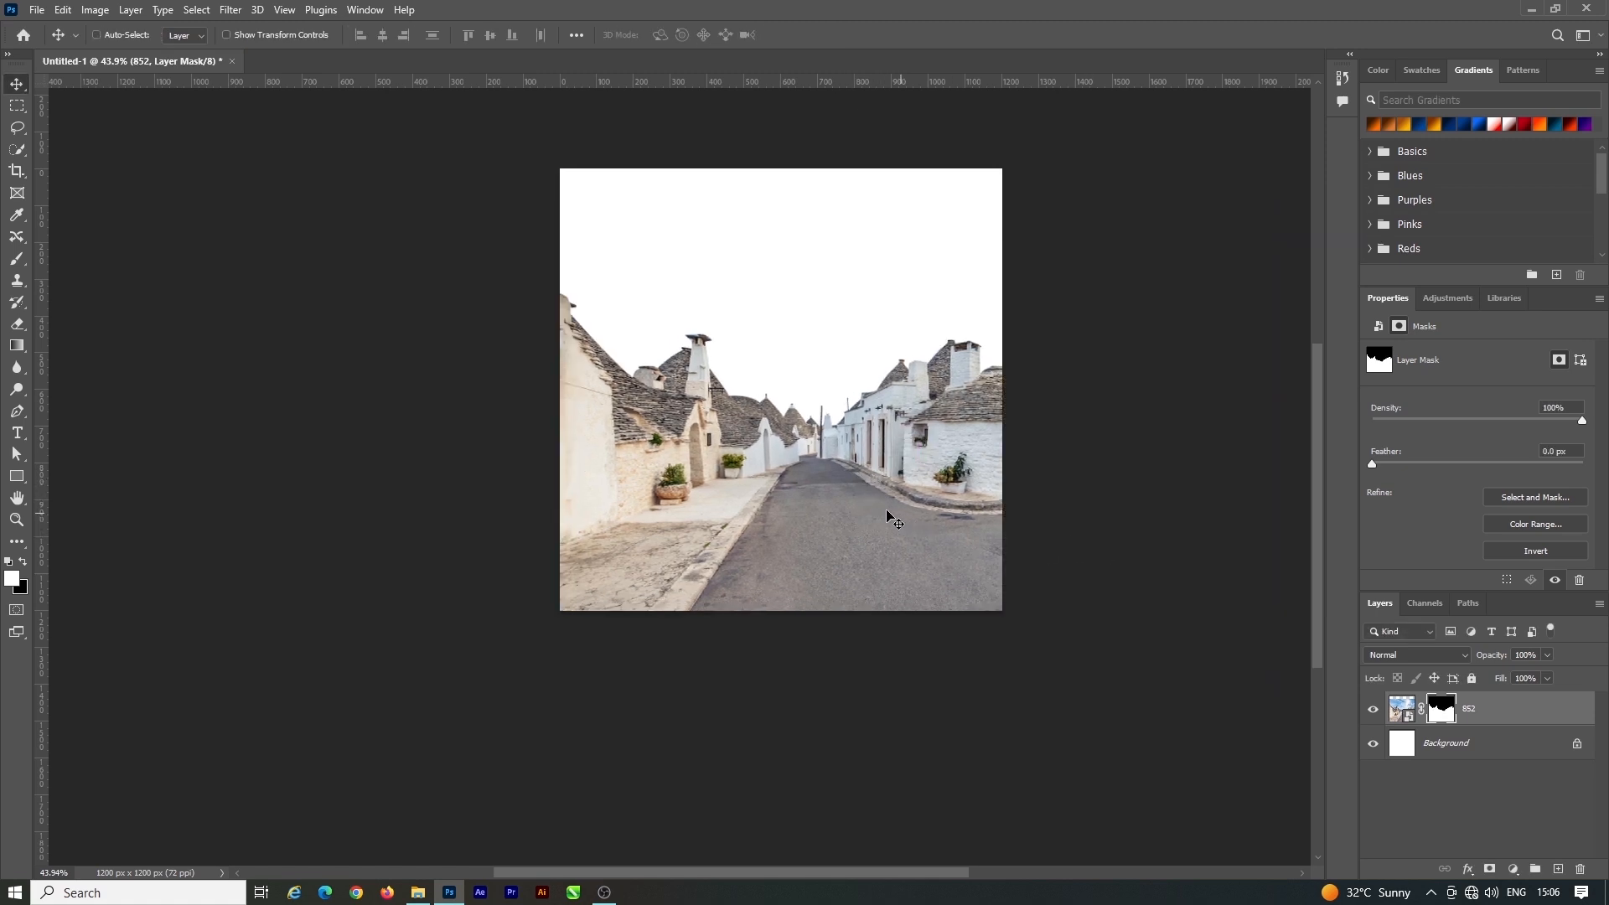
Flip the street layer horizontally and move it left until its edge meets the canvas's right edge
{"action": "key", "text": "ctrl+t"}
{"action": "right_click", "coordinate": [818, 469]}
{"action": "left_click", "coordinate": [888, 793]}
{"action": "left_click_drag", "start_coordinate": [906, 546], "coordinate": [667, 516]}
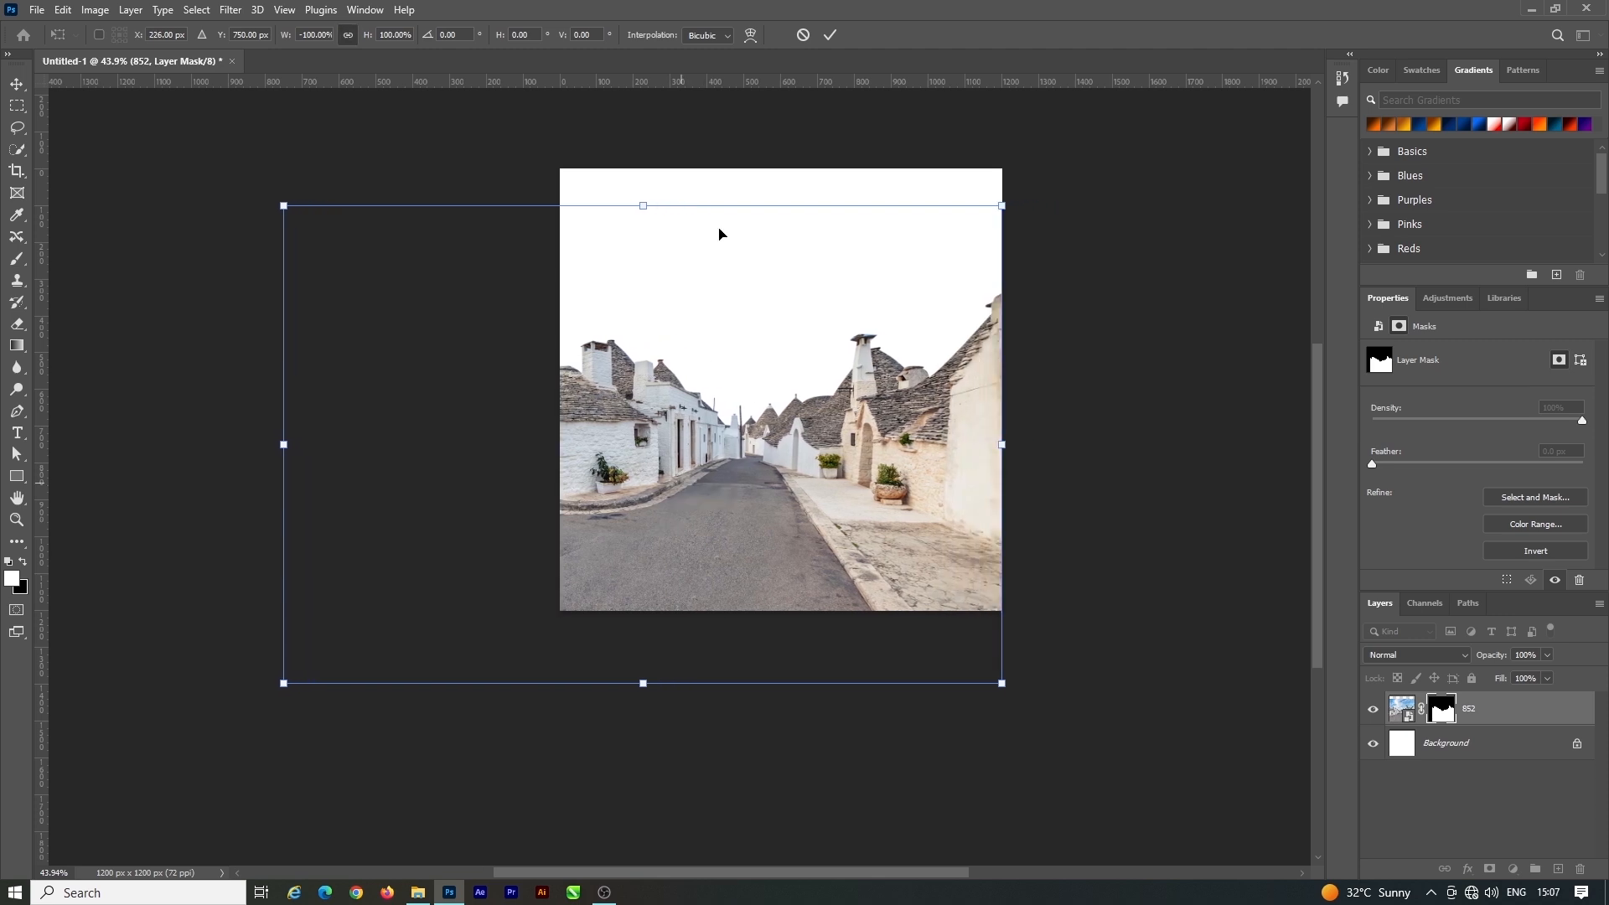
{"action": "left_click", "coordinate": [828, 37]}
{"action": "left_click", "coordinate": [1120, 415]}
Place the sunset sky image 16394 as an embedded object and scale it to about 90% to span the canvas width
{"action": "scroll", "coordinate": [776, 469], "scroll_direction": "up", "scroll_amount": 1}
{"action": "scroll", "coordinate": [776, 457], "scroll_direction": "up", "scroll_amount": 4}
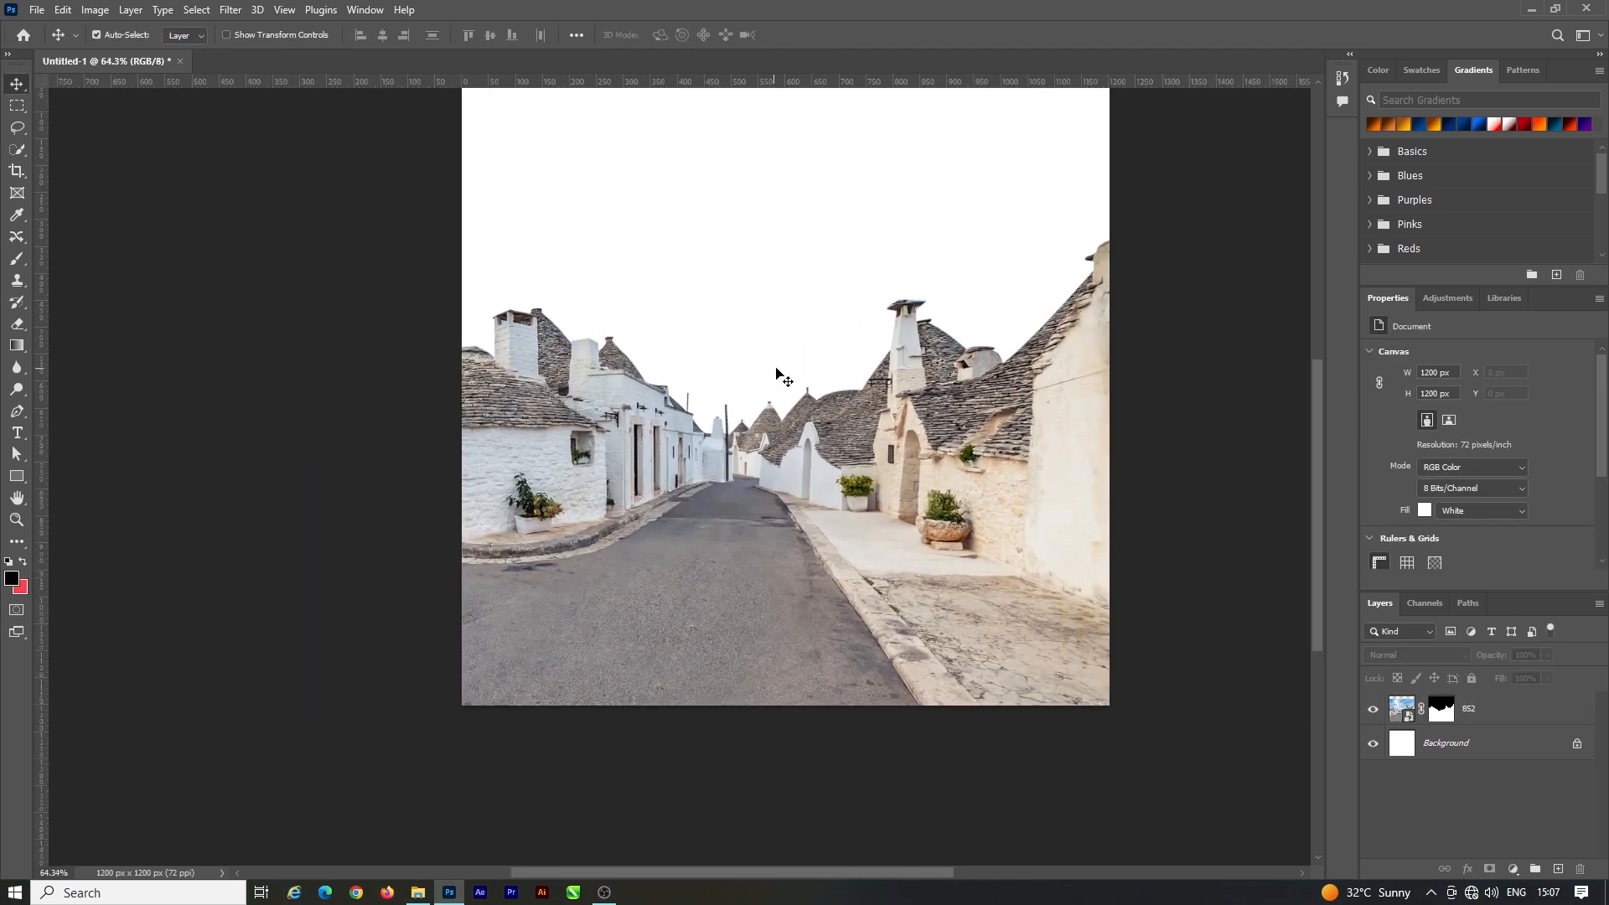
{"action": "scroll", "coordinate": [778, 375], "scroll_direction": "up", "scroll_amount": 5}
{"action": "left_click", "coordinate": [37, 9]}
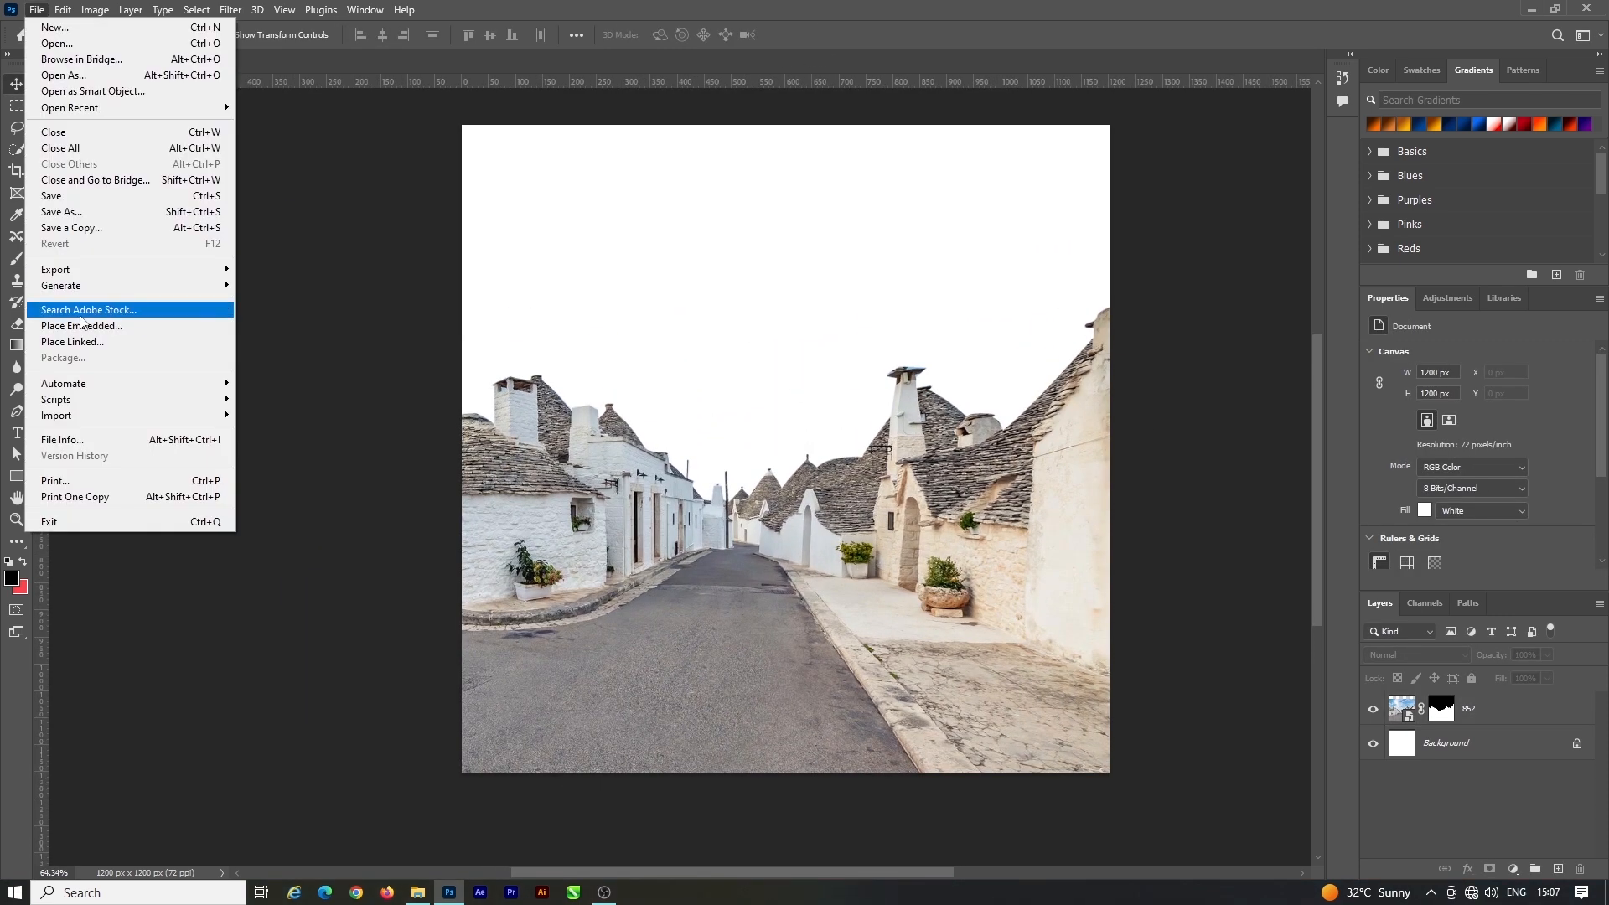
{"action": "left_click", "coordinate": [92, 308]}
{"action": "double_click", "coordinate": [379, 134]}
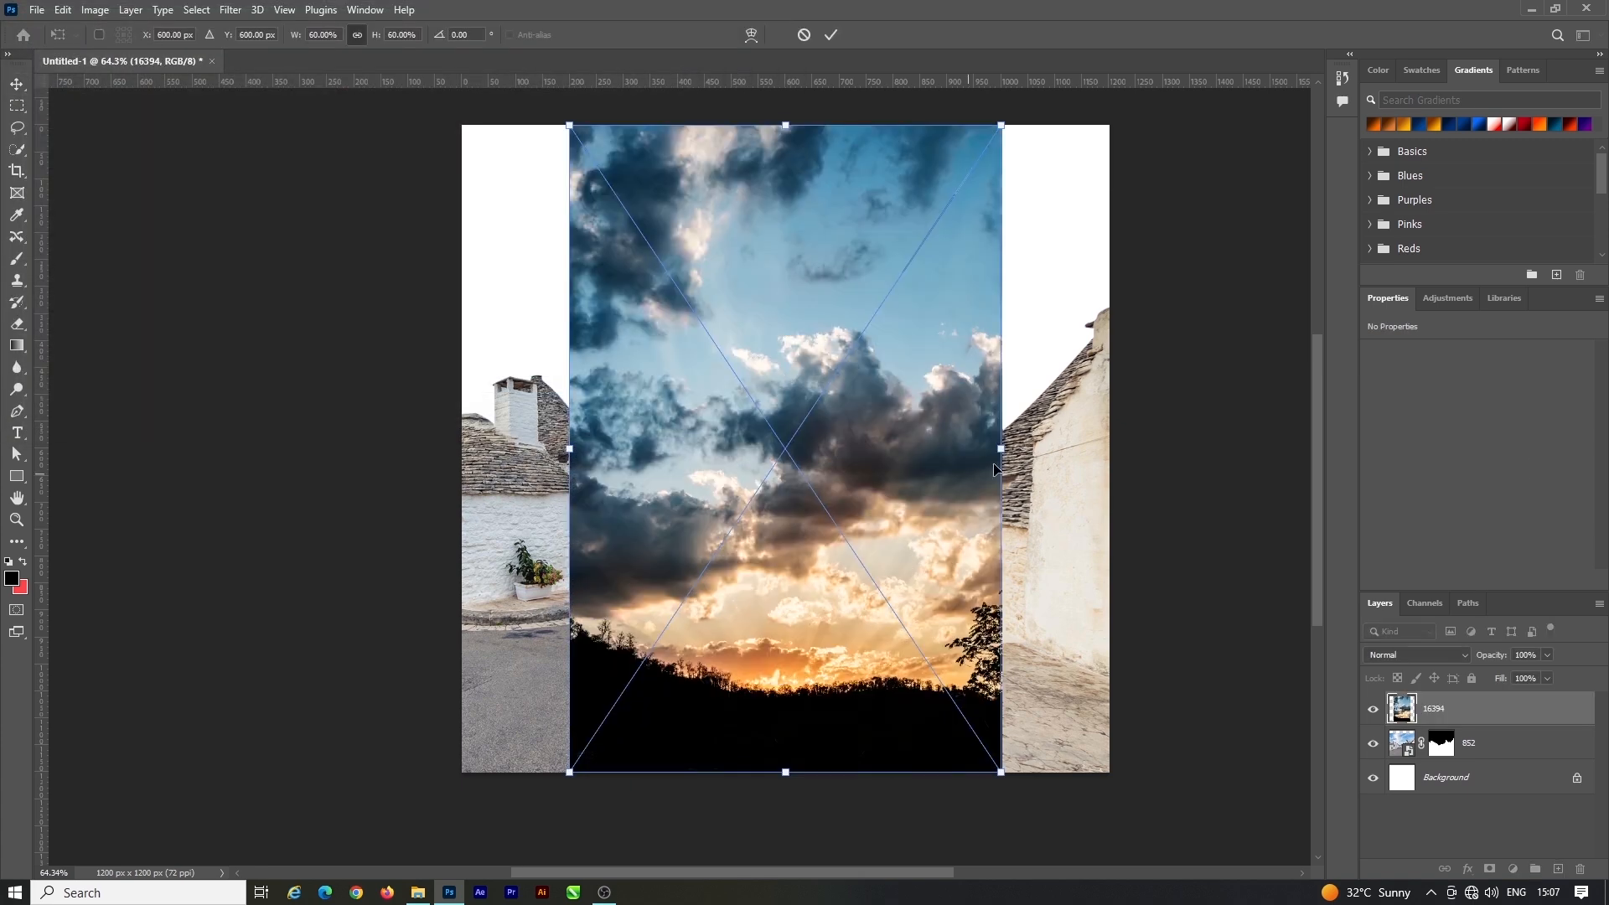
{"action": "left_click_drag", "start_coordinate": [1002, 448], "coordinate": [1106, 449]}
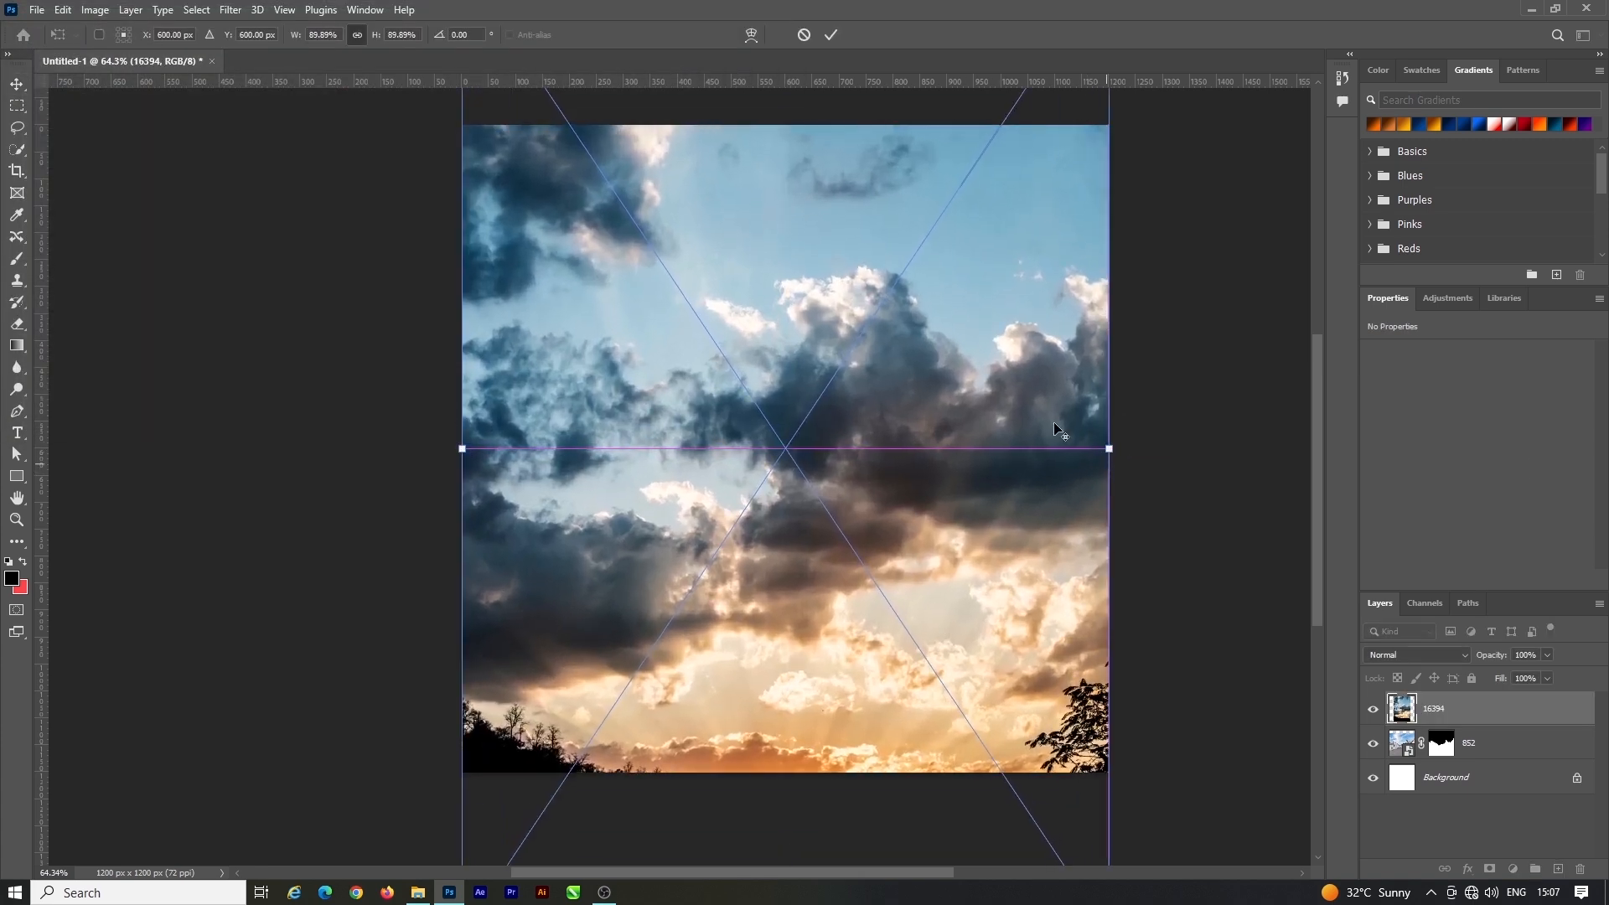
{"action": "left_click", "coordinate": [830, 35]}
Send the sky layer behind the street layer and raise it to a Y position of about -598 px
{"action": "key", "text": "ctrl+["}
{"action": "scroll", "coordinate": [910, 507], "scroll_direction": "up", "scroll_amount": 1}
{"action": "left_click_drag", "start_coordinate": [803, 398], "coordinate": [803, 238]}
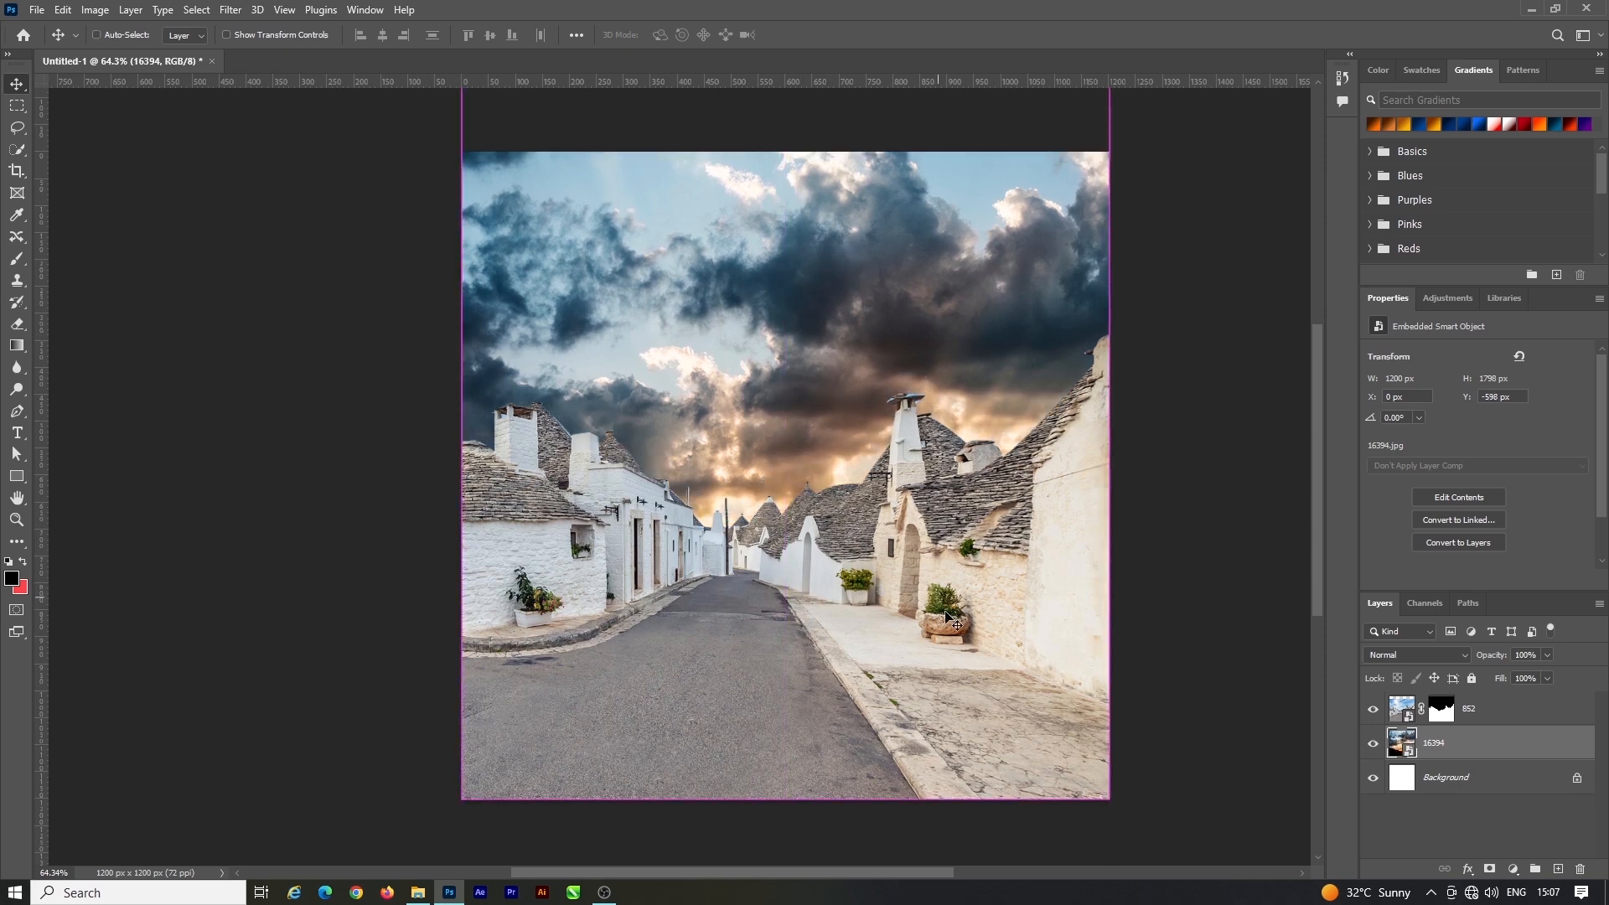
Add a Vibrance adjustment layer clipped to the 852 street layer
{"action": "scroll", "coordinate": [809, 527], "scroll_direction": "up", "scroll_amount": 1}
{"action": "scroll", "coordinate": [809, 526], "scroll_direction": "down", "scroll_amount": 1}
{"action": "left_click", "coordinate": [901, 624]}
{"action": "left_click", "coordinate": [1513, 869]}
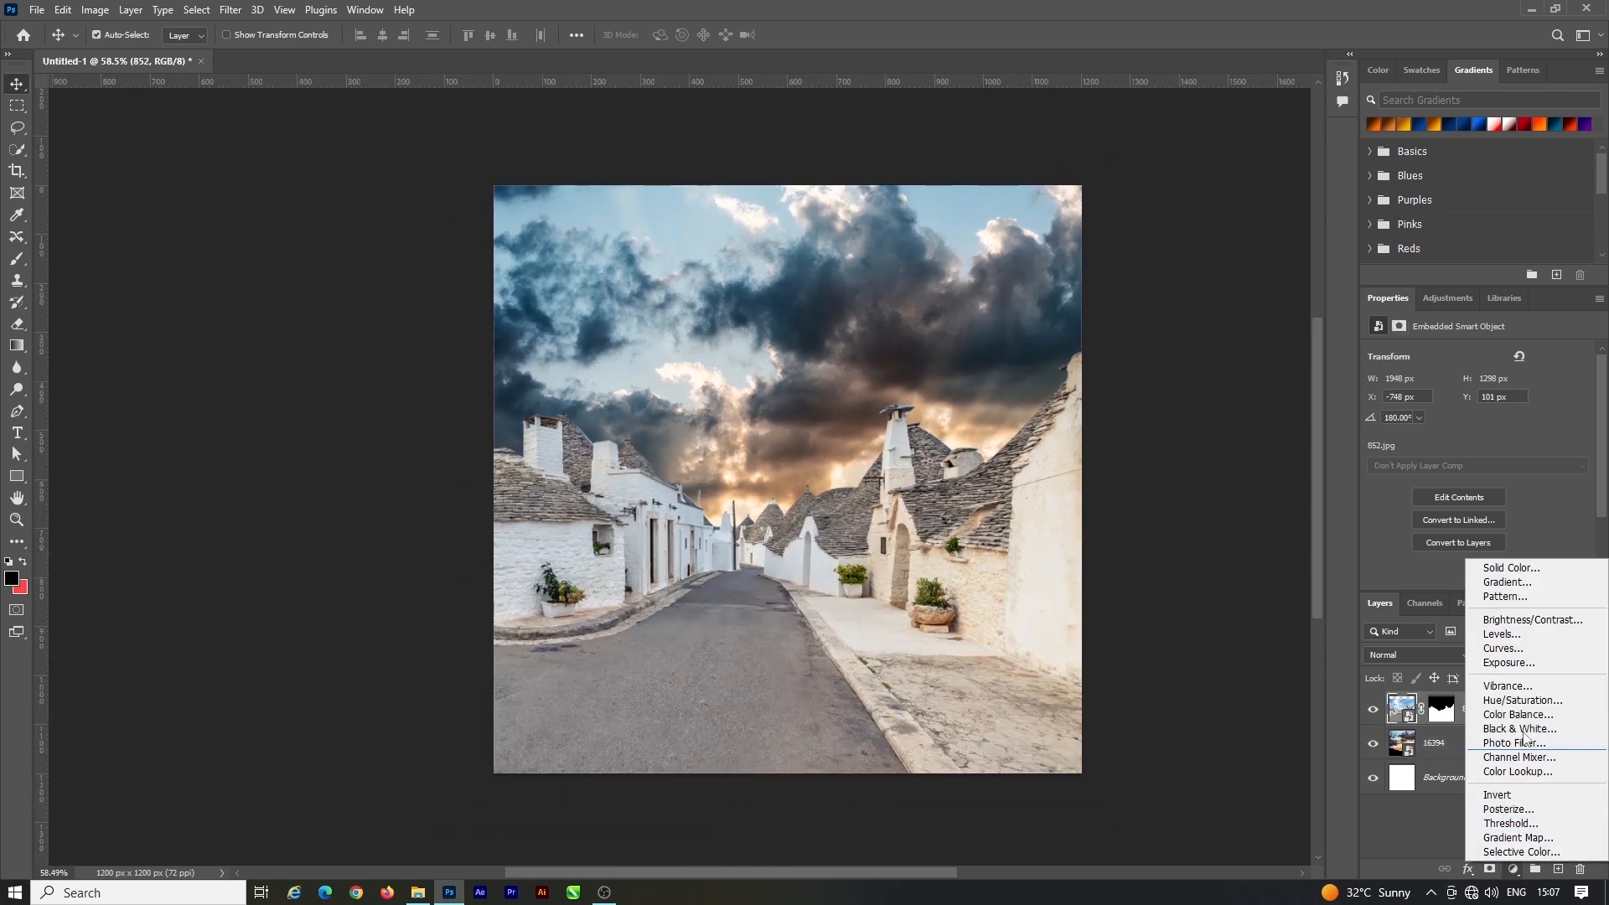
{"action": "left_click", "coordinate": [1508, 686]}
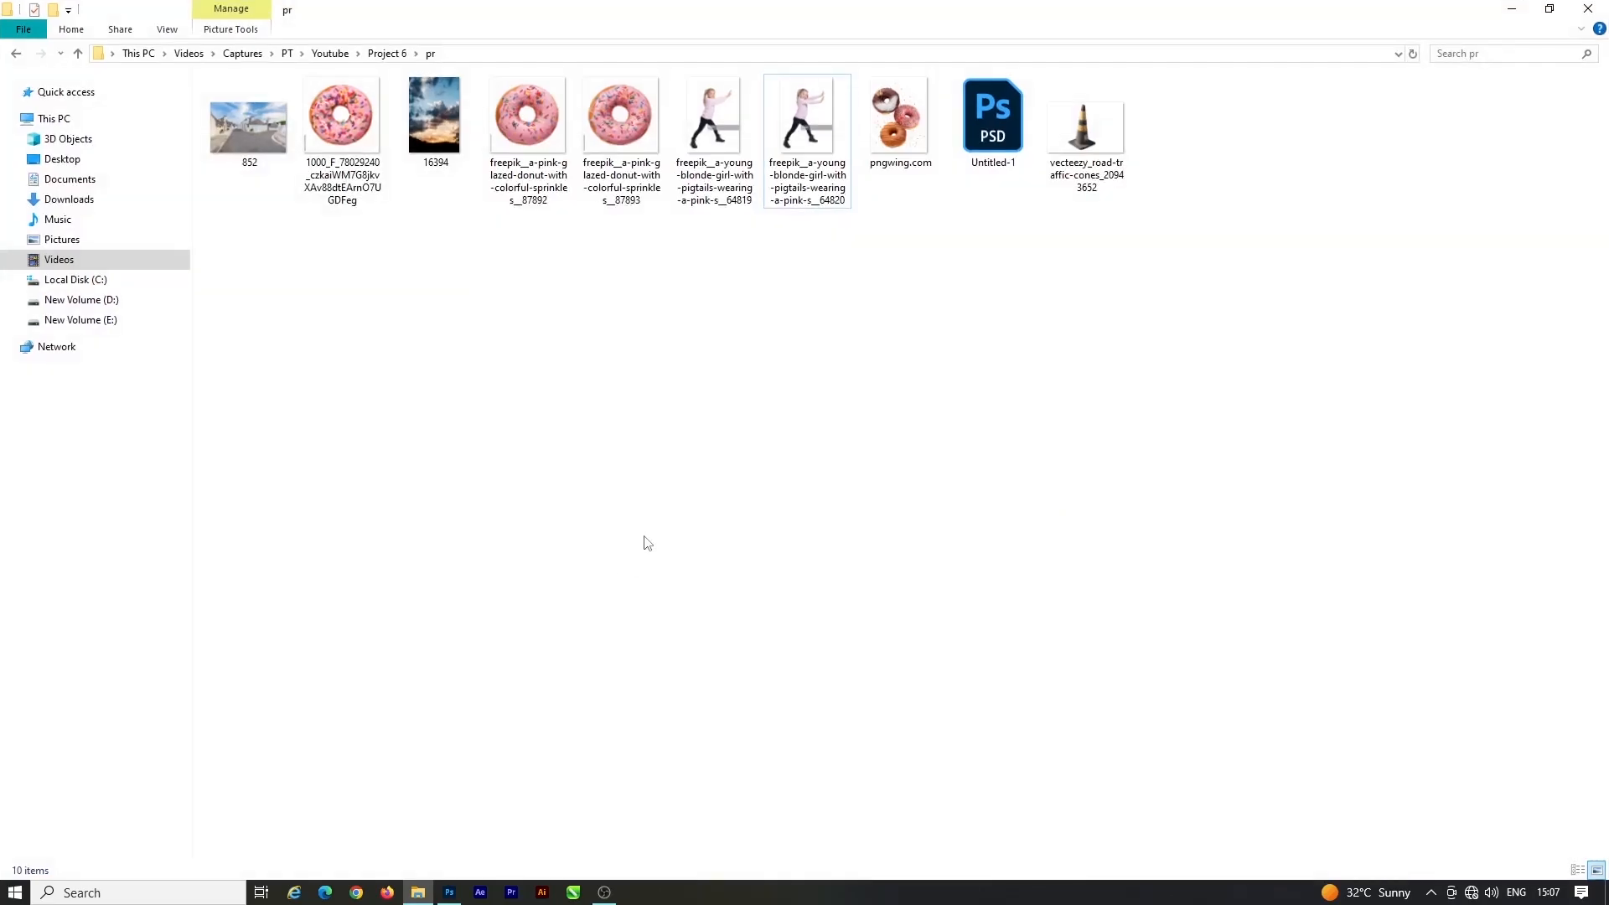
Place the pink glazed donut image ending in 87893 from the pr folder into the composition at 100% scale
{"action": "left_click", "coordinate": [620, 122]}
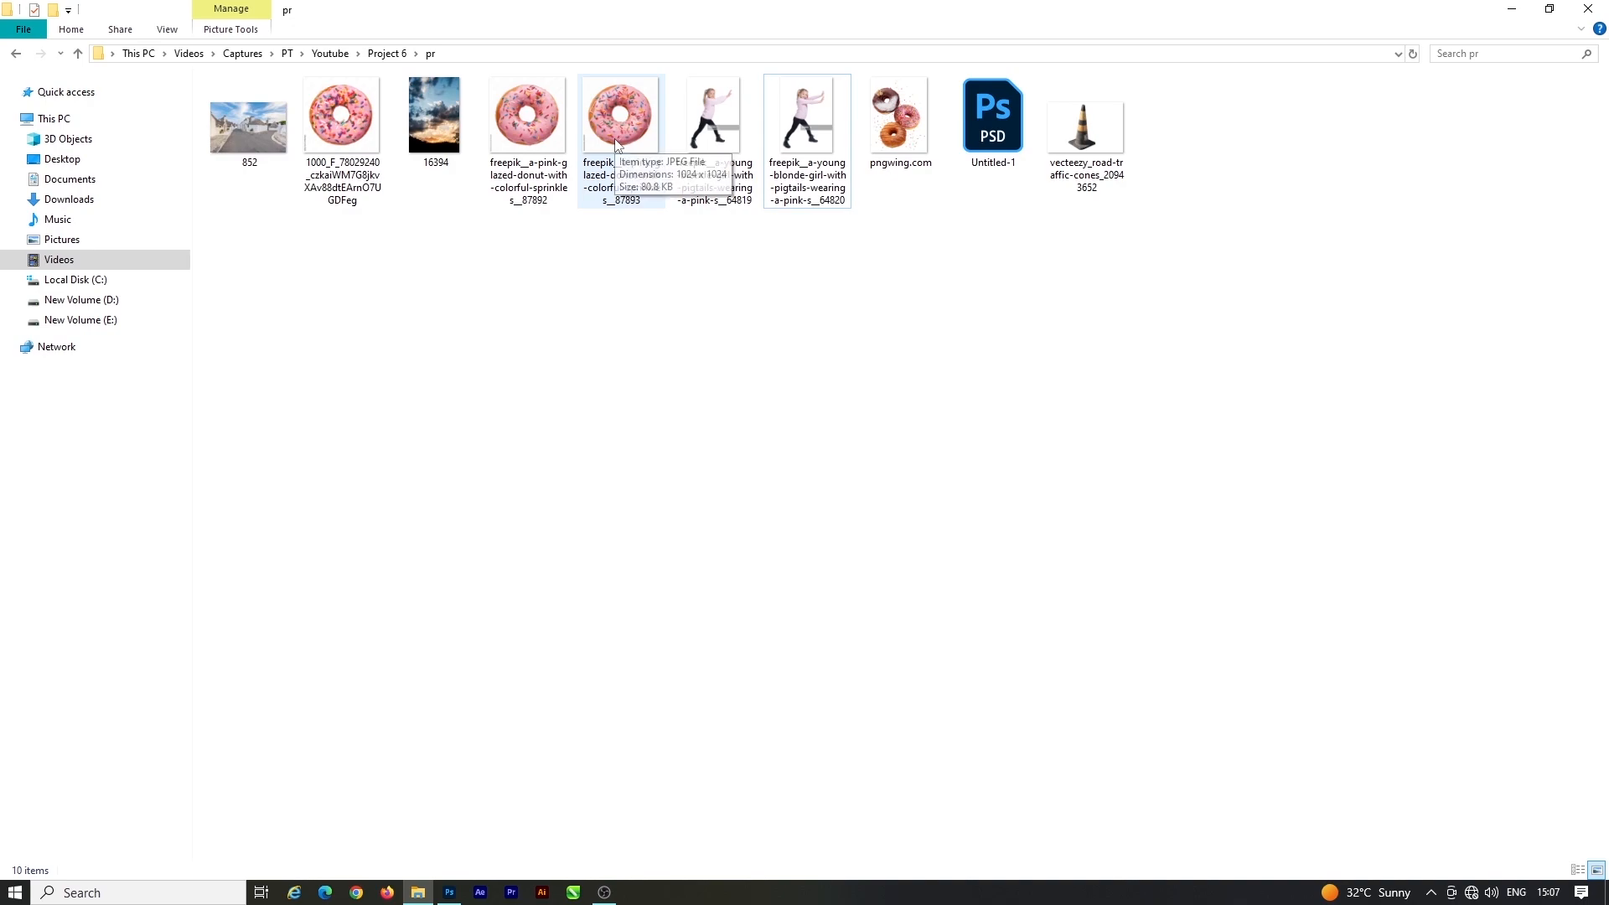
{"action": "left_click_drag", "start_coordinate": [620, 122], "coordinate": [728, 498]}
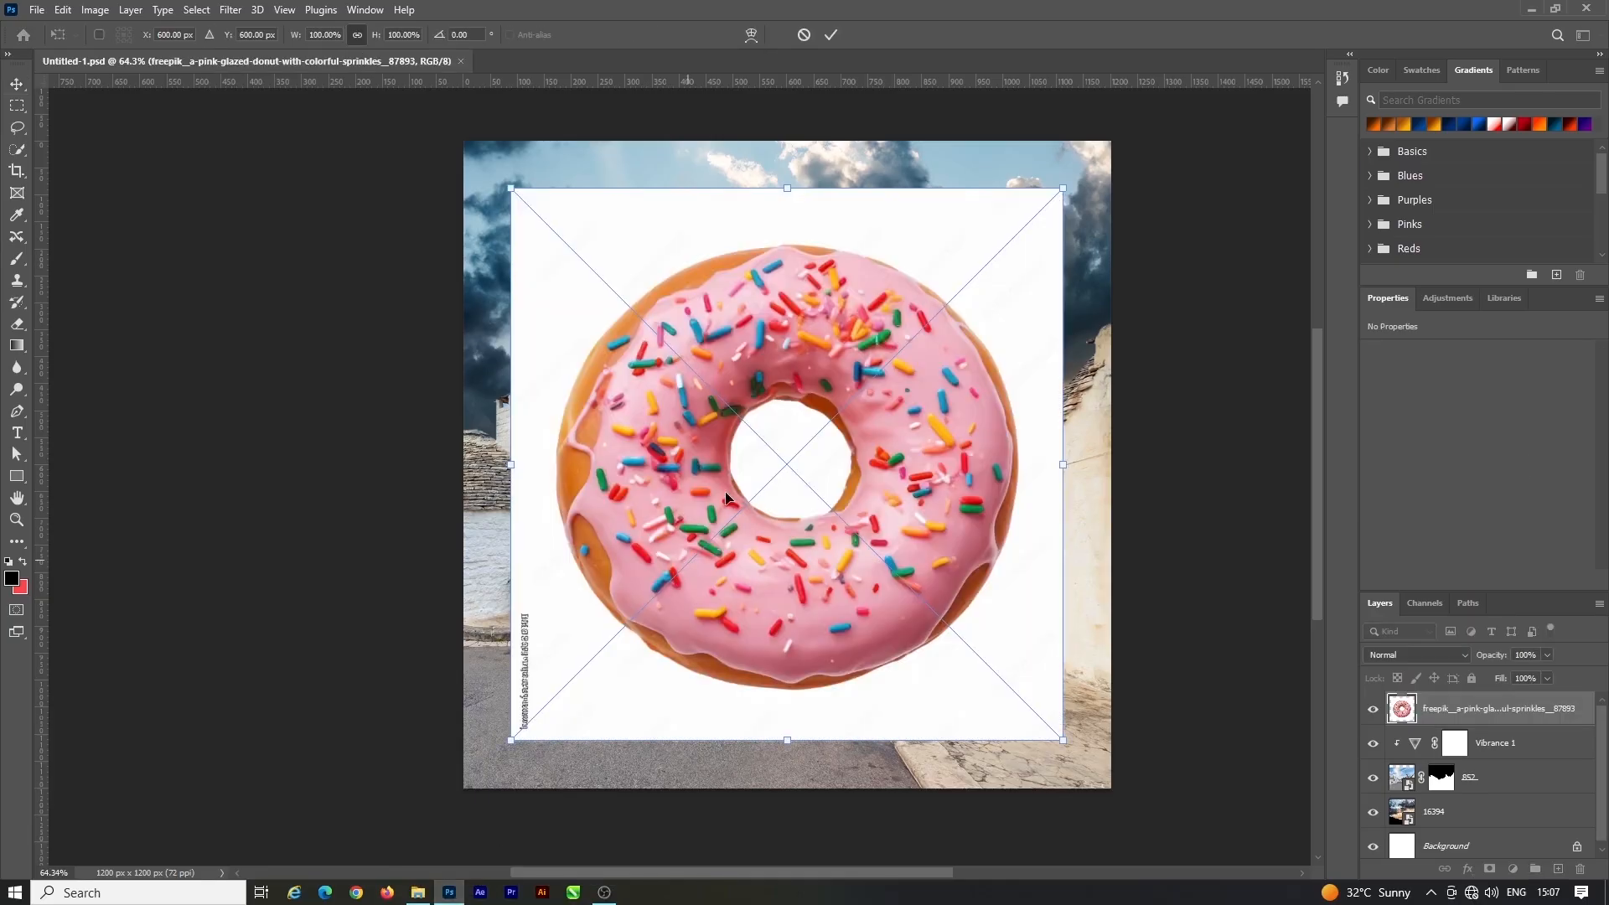
{"action": "left_click", "coordinate": [831, 36]}
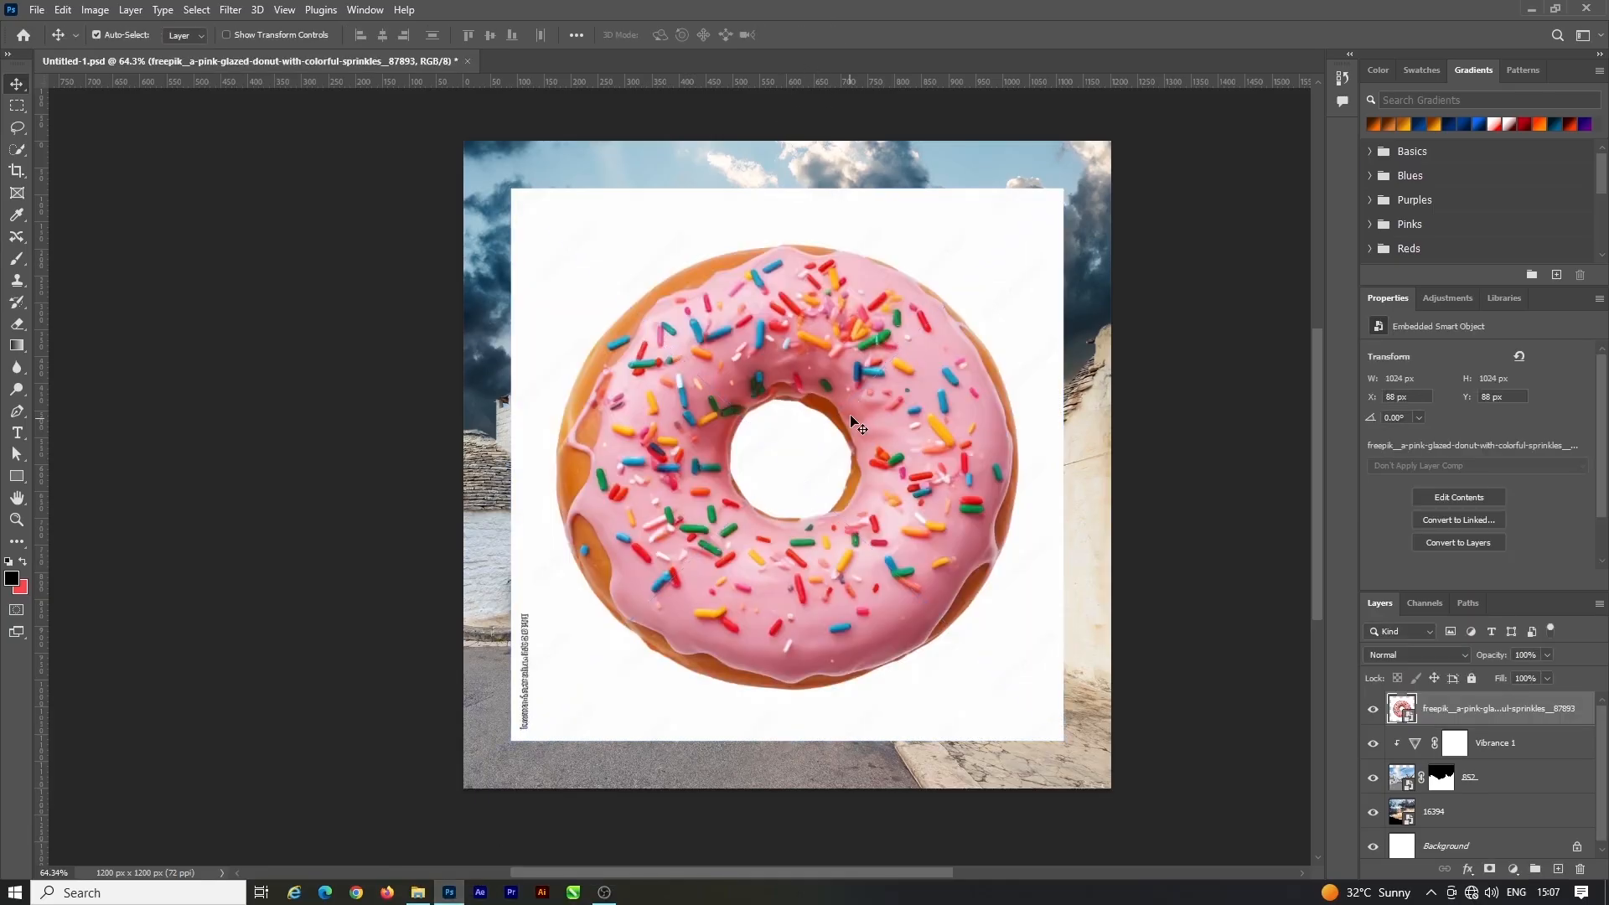
Trace a Pen path along the donut's lower outer edge, from the lower left around to the right side
{"action": "left_click", "coordinate": [16, 412]}
{"action": "scroll", "coordinate": [794, 561], "scroll_direction": "up", "scroll_amount": 5}
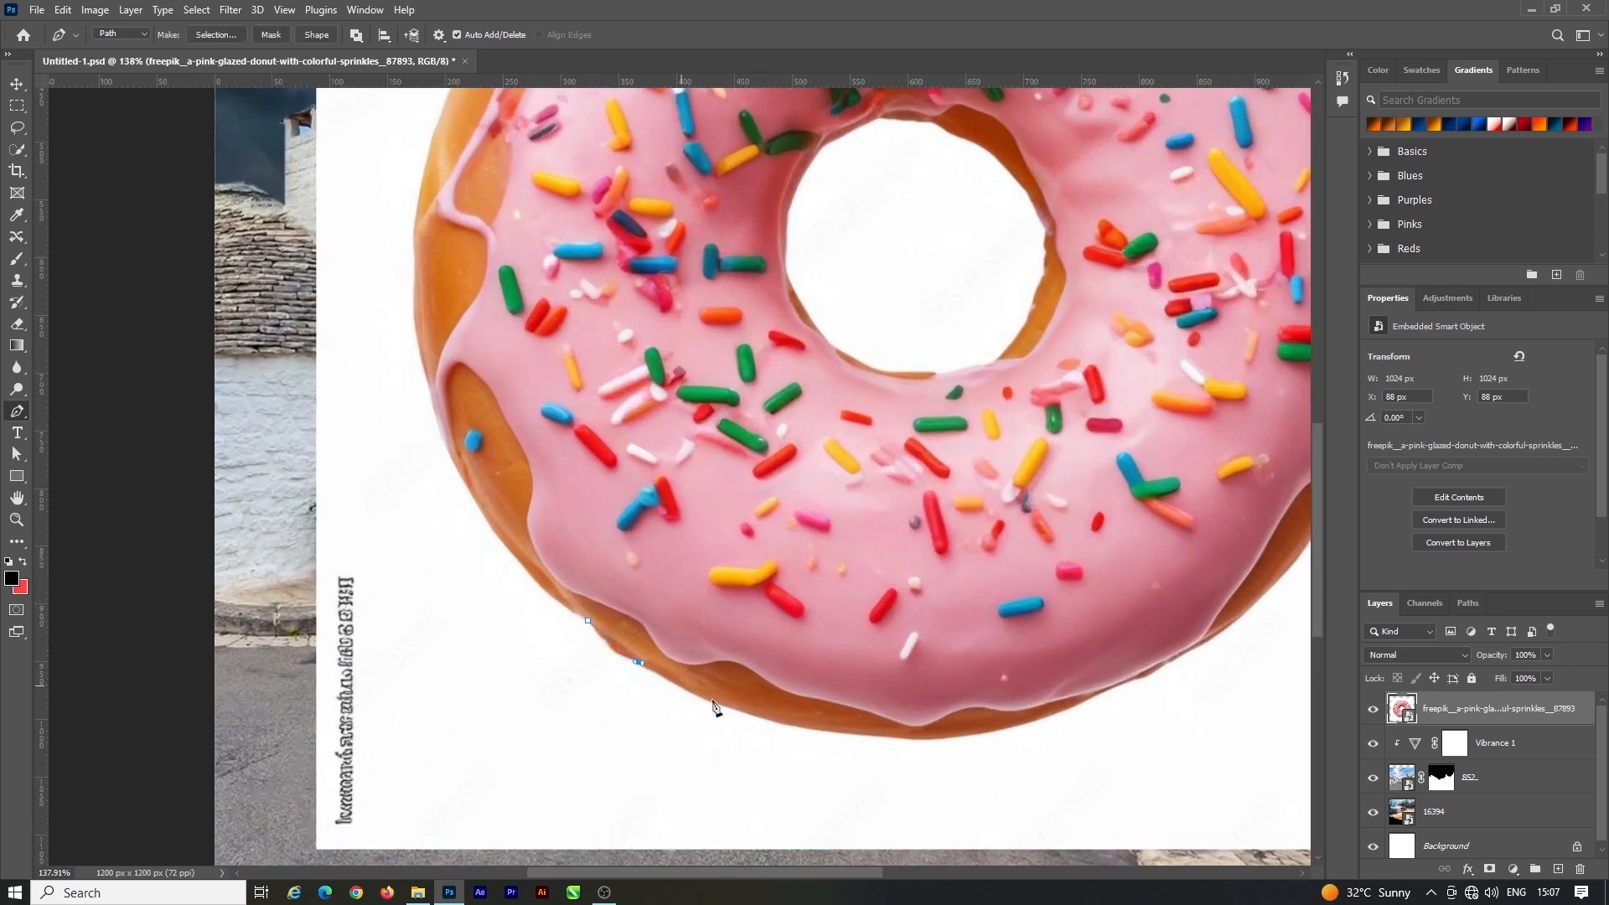
{"action": "scroll", "coordinate": [990, 691], "scroll_direction": "up", "scroll_amount": 2}
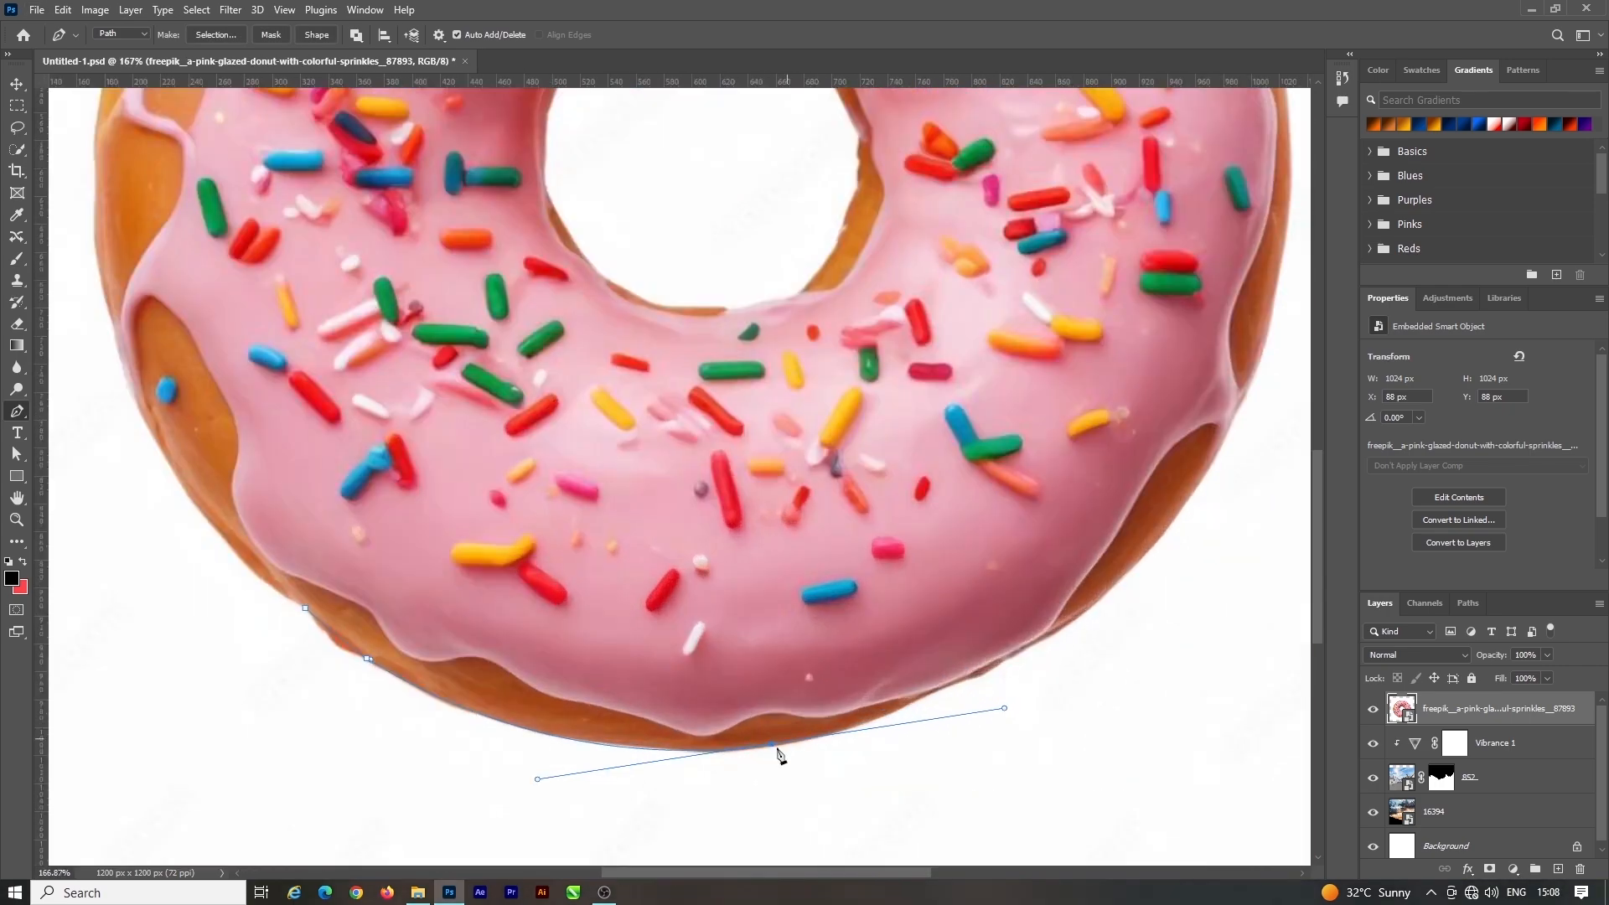
{"action": "left_click_drag", "start_coordinate": [1290, 315], "coordinate": [1292, 311]}
{"action": "scroll", "coordinate": [1290, 319], "scroll_direction": "down", "scroll_amount": 2}
{"action": "scroll", "coordinate": [1173, 369], "scroll_direction": "up", "scroll_amount": 3}
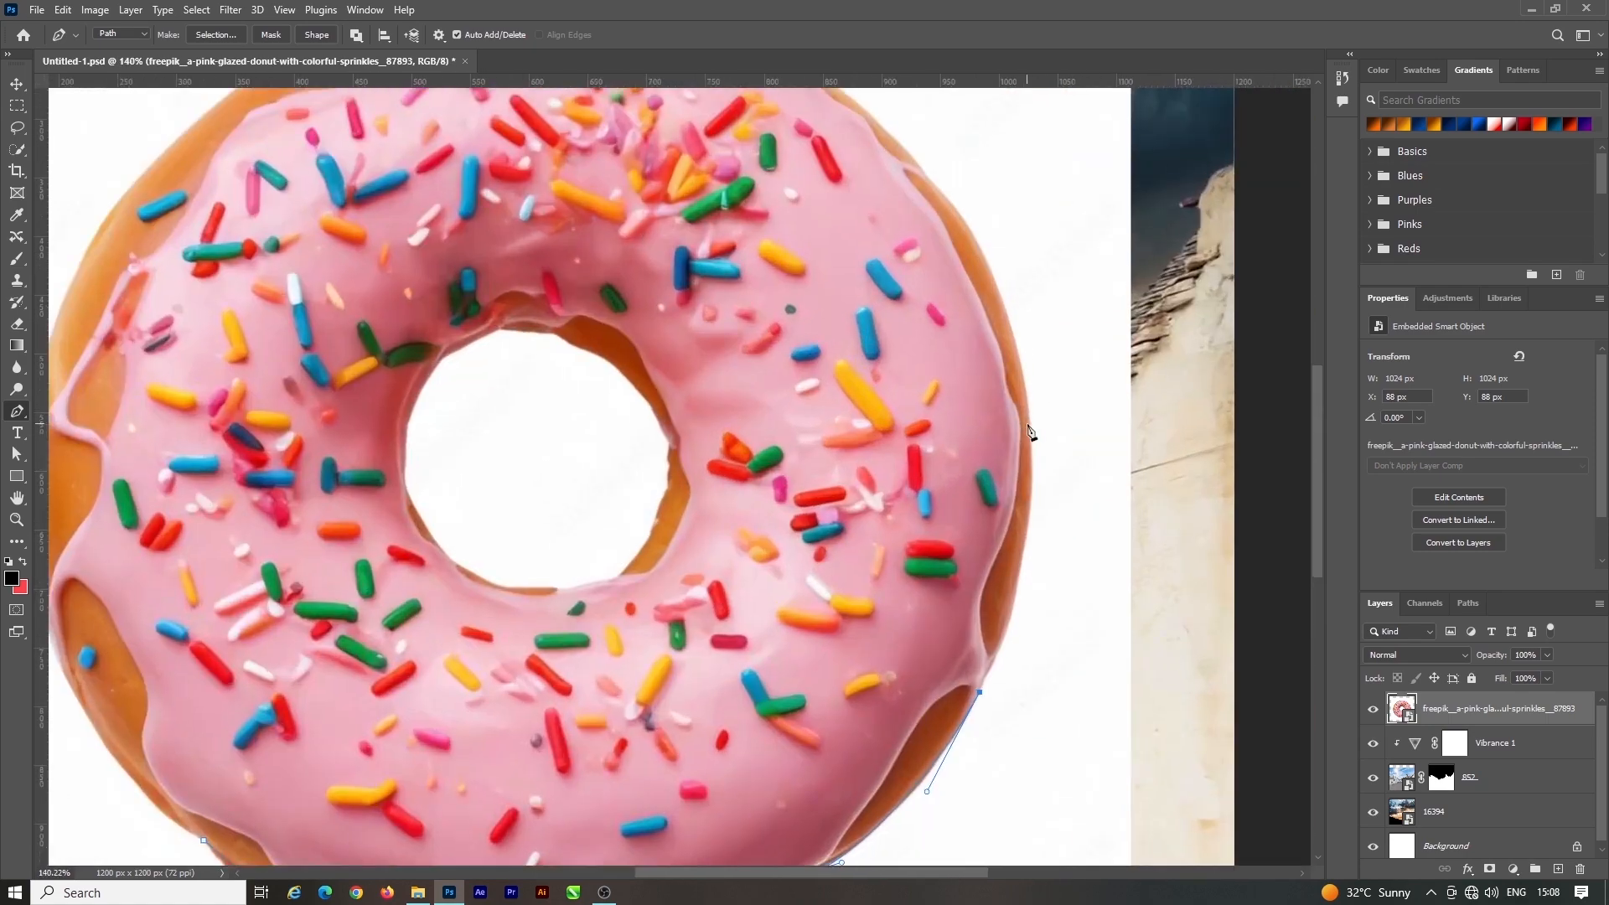
Continue the path up the donut's right edge and around its upper right curve
{"action": "left_click_drag", "start_coordinate": [1028, 423], "coordinate": [894, 229]}
{"action": "scroll", "coordinate": [1026, 419], "scroll_direction": "up", "scroll_amount": 1}
{"action": "scroll", "coordinate": [894, 234], "scroll_direction": "up", "scroll_amount": 4}
{"action": "left_click_drag", "start_coordinate": [848, 282], "coordinate": [818, 252]}
{"action": "left_click_drag", "start_coordinate": [698, 186], "coordinate": [641, 159]}
{"action": "scroll", "coordinate": [678, 185], "scroll_direction": "down", "scroll_amount": 3}
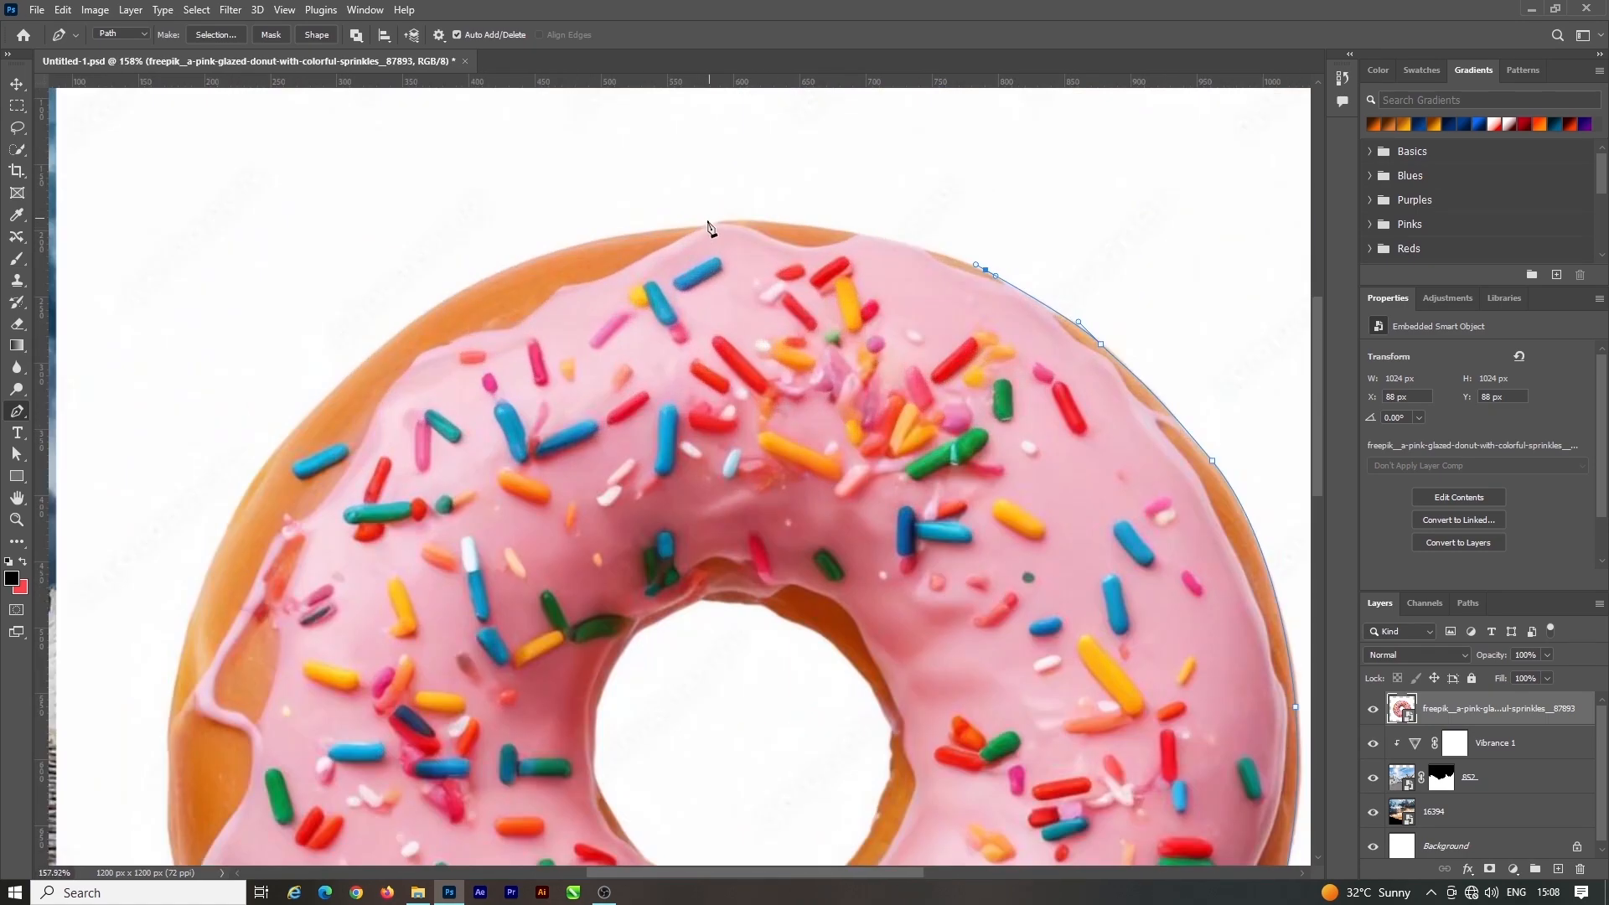
Carry the path over the donut's top and down its left edge, closing it at the starting point
{"action": "left_click_drag", "start_coordinate": [711, 223], "coordinate": [438, 651]}
{"action": "left_click", "coordinate": [711, 224], "text": "alt"}
{"action": "scroll", "coordinate": [670, 243], "scroll_direction": "down", "scroll_amount": 2}
{"action": "left_click", "coordinate": [529, 271], "text": "alt"}
{"action": "scroll", "coordinate": [584, 251], "scroll_direction": "down", "scroll_amount": 2}
{"action": "scroll", "coordinate": [441, 442], "scroll_direction": "up", "scroll_amount": 4}
{"action": "left_click", "coordinate": [416, 401], "text": "alt"}
{"action": "scroll", "coordinate": [411, 470], "scroll_direction": "down", "scroll_amount": 3}
{"action": "left_click", "coordinate": [414, 516], "text": "alt"}
{"action": "scroll", "coordinate": [482, 708], "scroll_direction": "up", "scroll_amount": 4}
{"action": "left_click_drag", "start_coordinate": [546, 625], "coordinate": [579, 639]}
{"action": "left_click", "coordinate": [571, 639]}
Turn the closed donut path into a selection and add it as a layer mask on the donut layer
{"action": "right_click", "coordinate": [736, 506]}
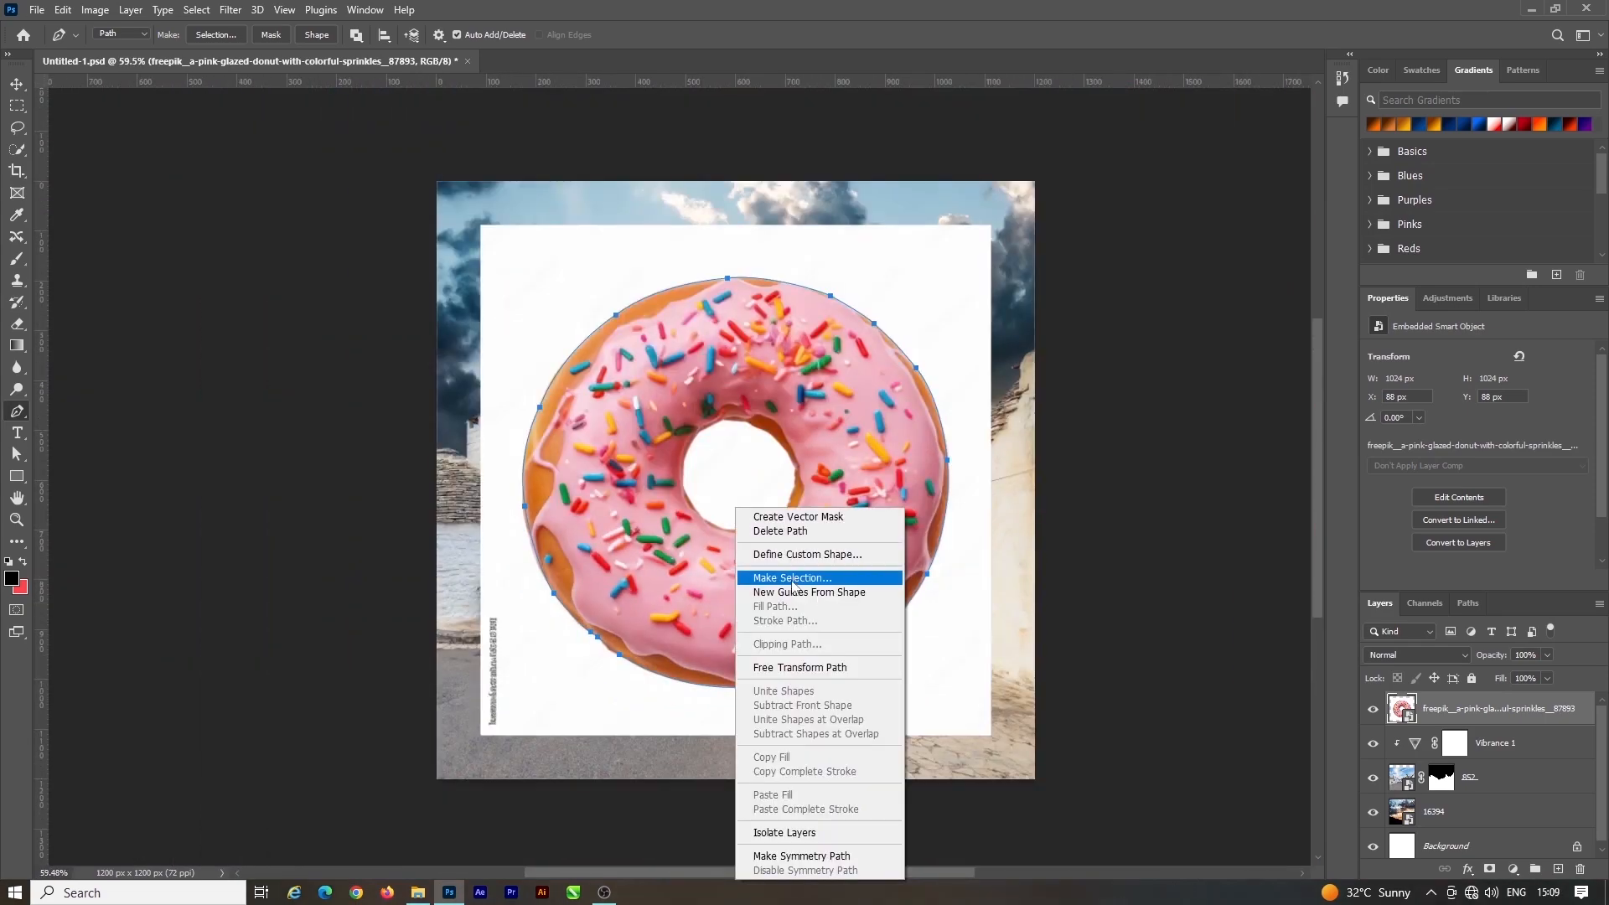
{"action": "left_click", "coordinate": [790, 576]}
{"action": "key", "text": "Return"}
{"action": "left_click", "coordinate": [1489, 869]}
Quick-select the white hole in the donut's center and remove it through the layer mask
{"action": "left_click", "coordinate": [17, 150]}
{"action": "left_click_drag", "start_coordinate": [783, 468], "coordinate": [754, 537]}
{"action": "left_click", "coordinate": [16, 324]}
{"action": "key", "text": "Delete"}
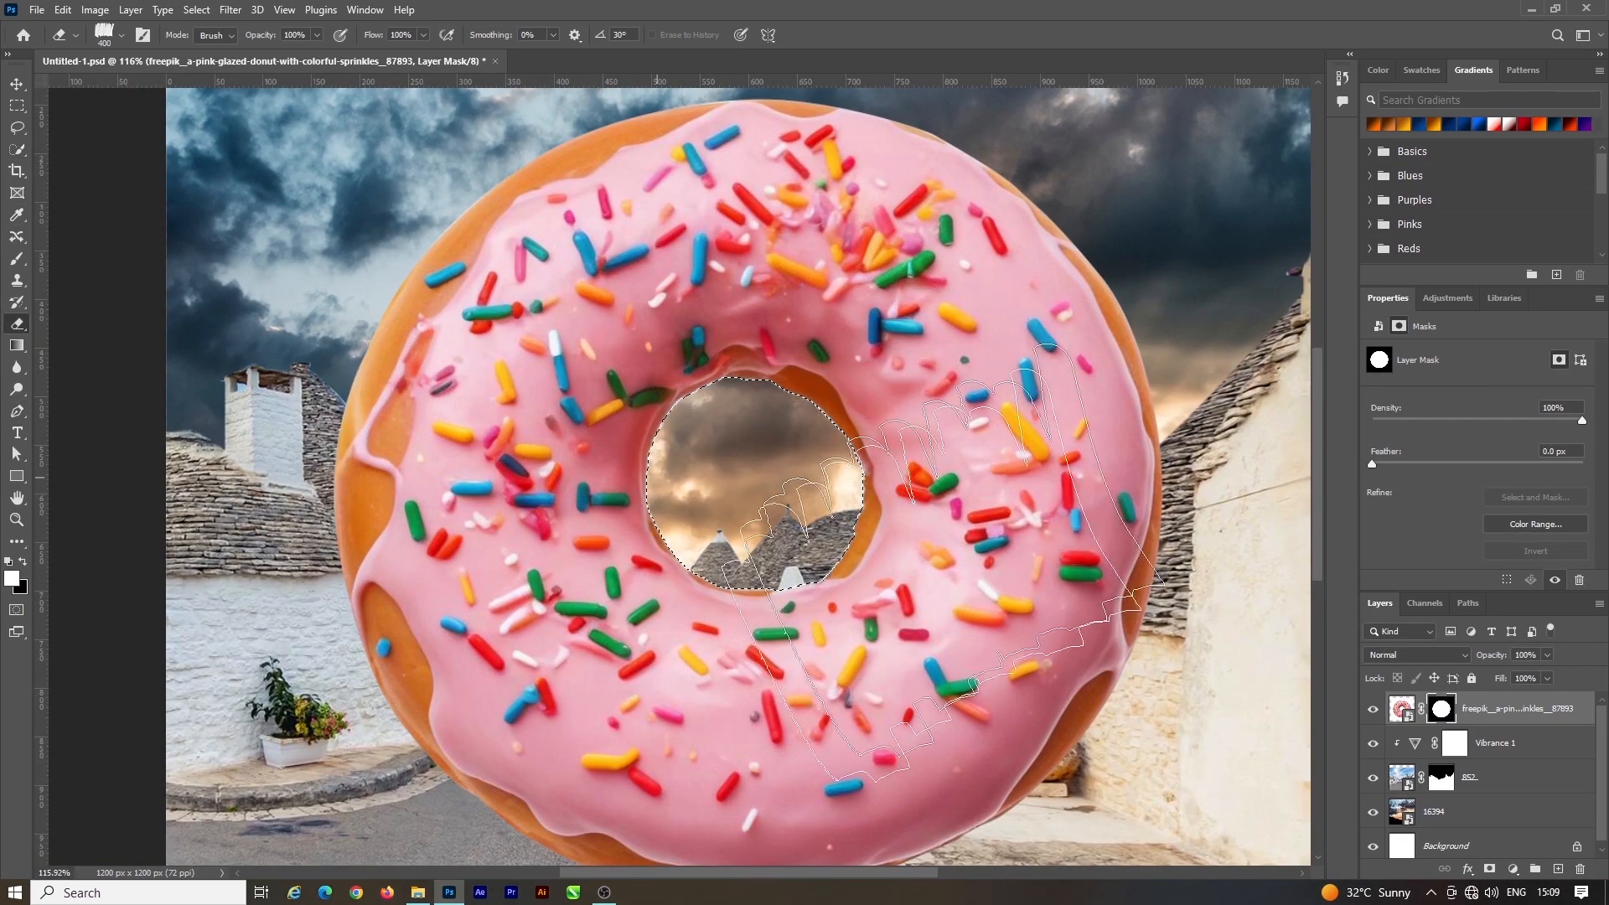
{"action": "left_click", "coordinate": [12, 85]}
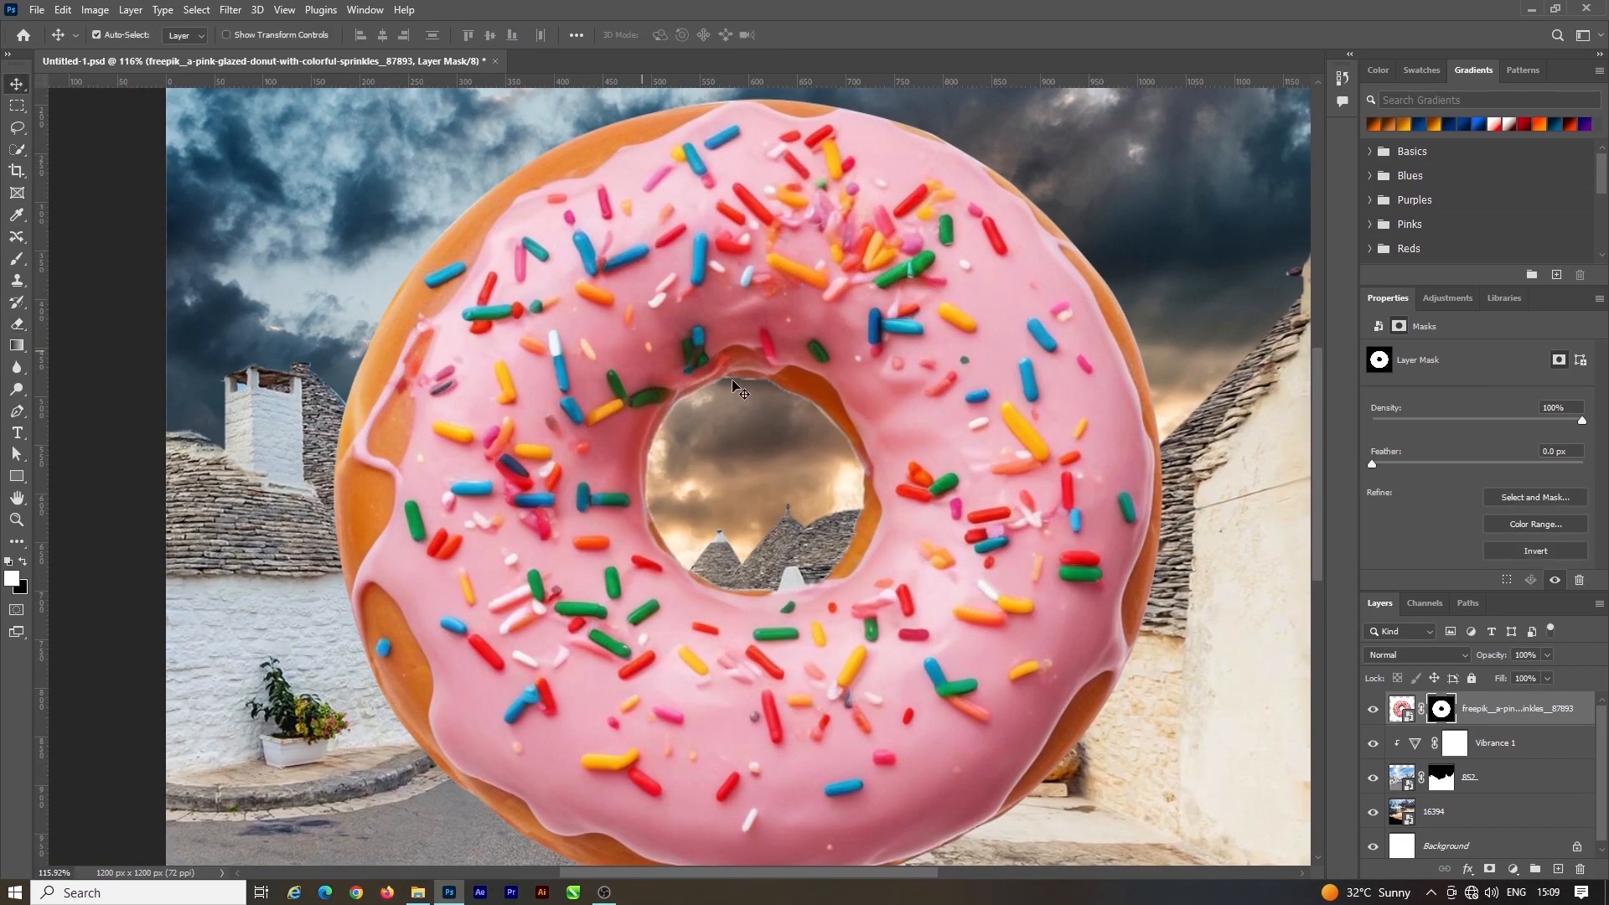
Save the composite as Untitled-1.psd
{"action": "scroll", "coordinate": [736, 382], "scroll_direction": "down", "scroll_amount": 4}
{"action": "key", "text": "ctrl+s"}
{"action": "left_click", "coordinate": [1246, 618]}
{"action": "left_click", "coordinate": [943, 494]}
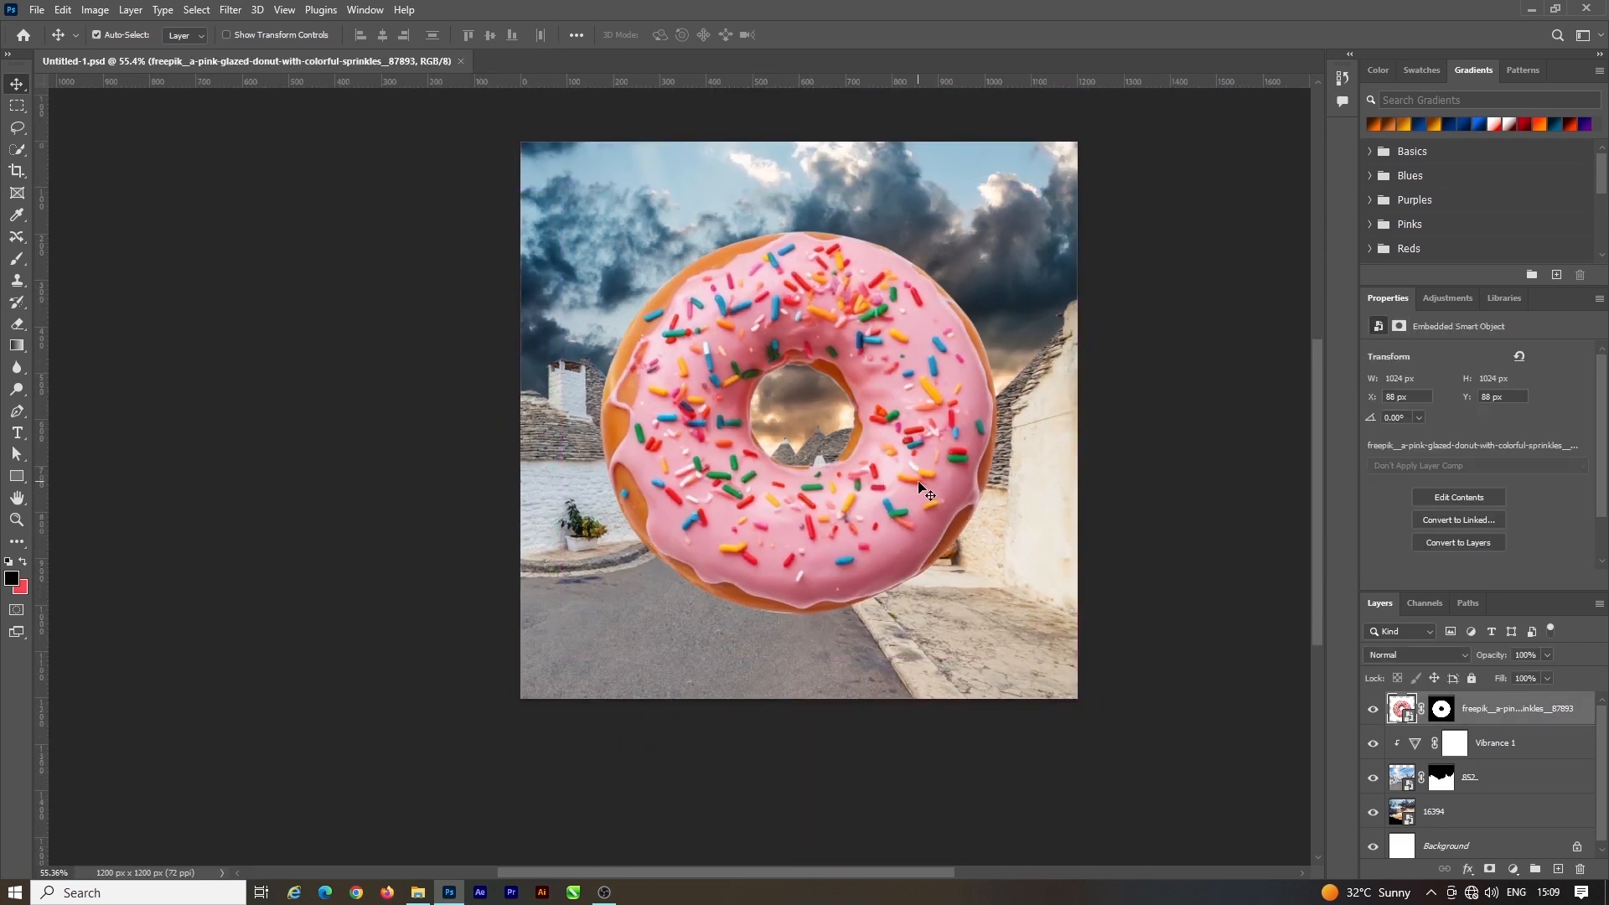
Scale the donut to about 80% and move it down and left onto the street
{"action": "key", "text": "ctrl+t"}
{"action": "left_click_drag", "start_coordinate": [1037, 184], "coordinate": [937, 262]}
{"action": "left_click_drag", "start_coordinate": [778, 509], "coordinate": [735, 567]}
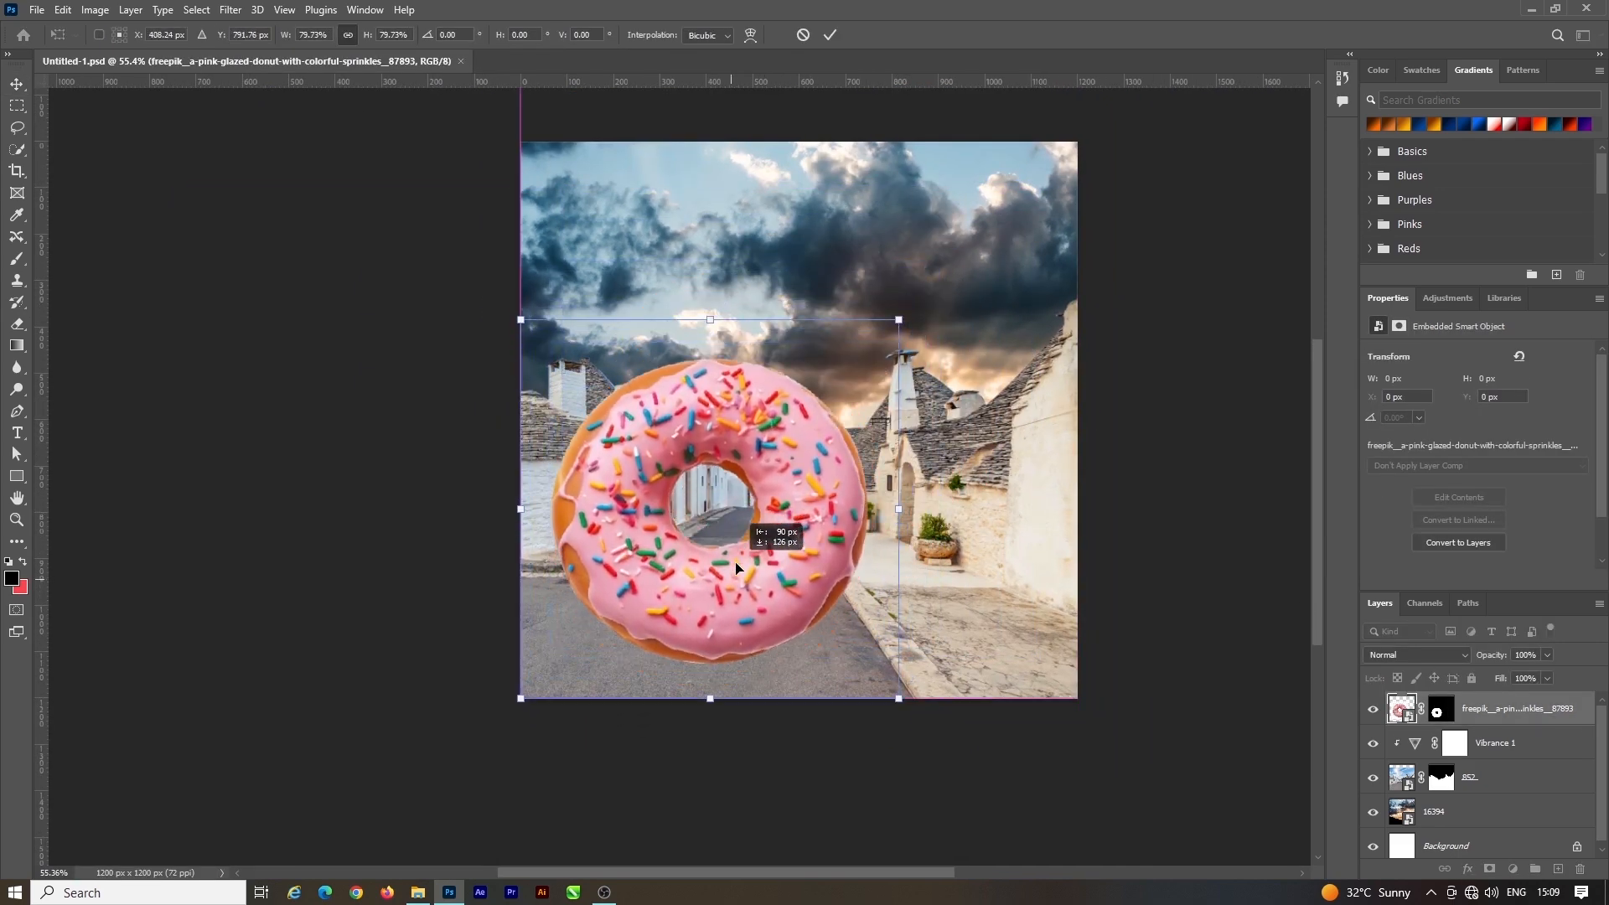
{"action": "left_click", "coordinate": [829, 34]}
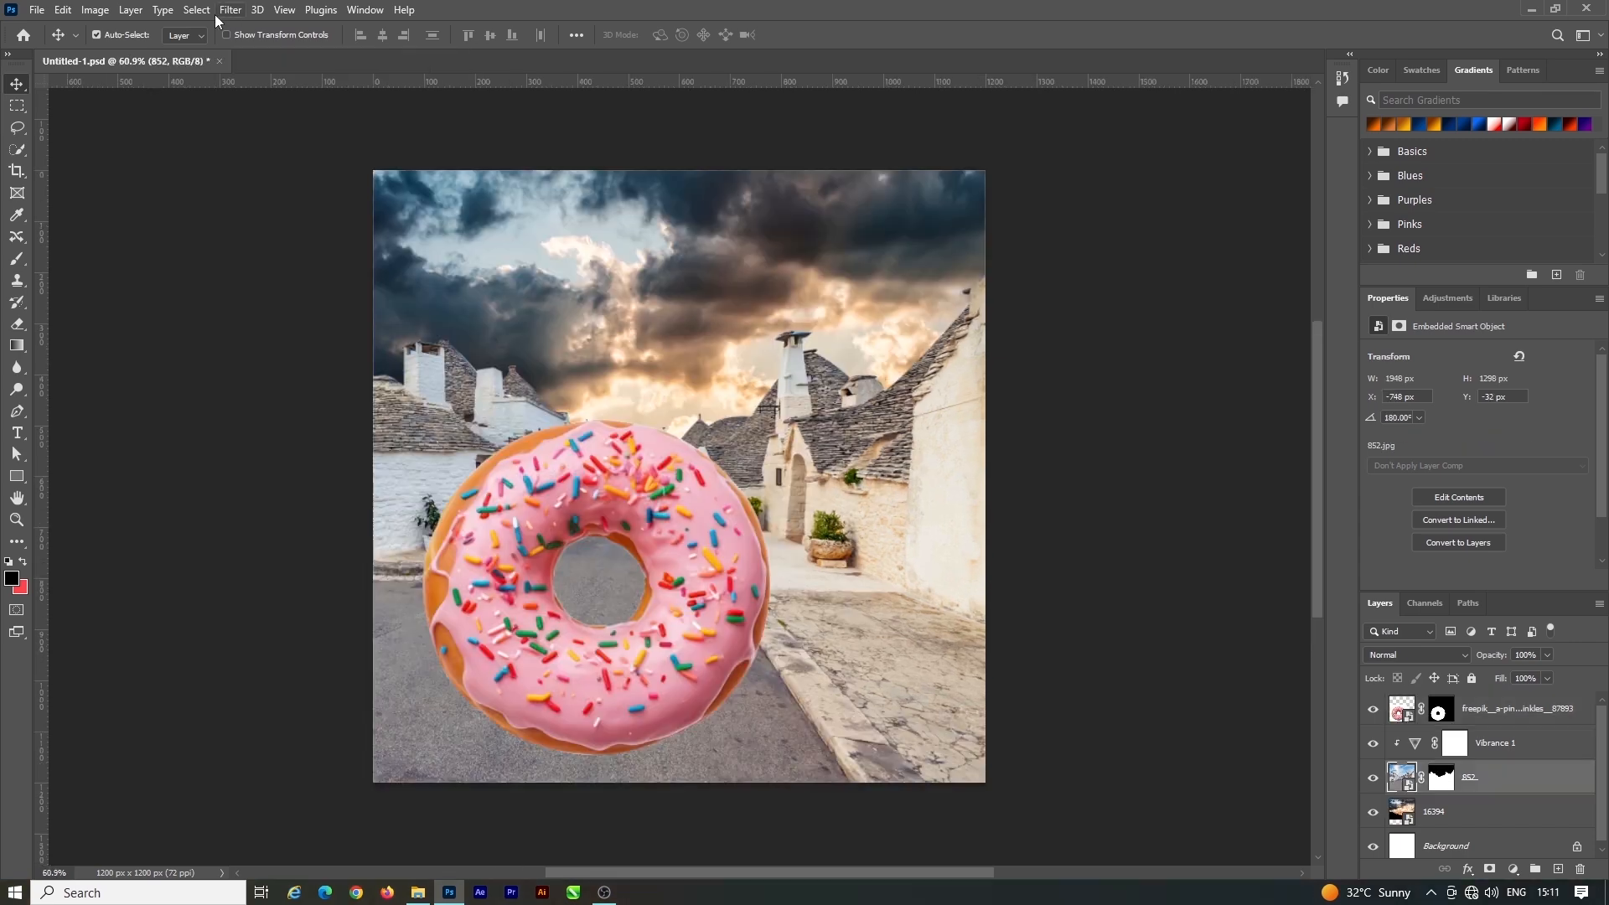
Apply a 4 px Tilt-Shift blur to the 852 street layer, moving the focus band toward the foreground with a slight tilt
{"action": "left_click", "coordinate": [226, 11]}
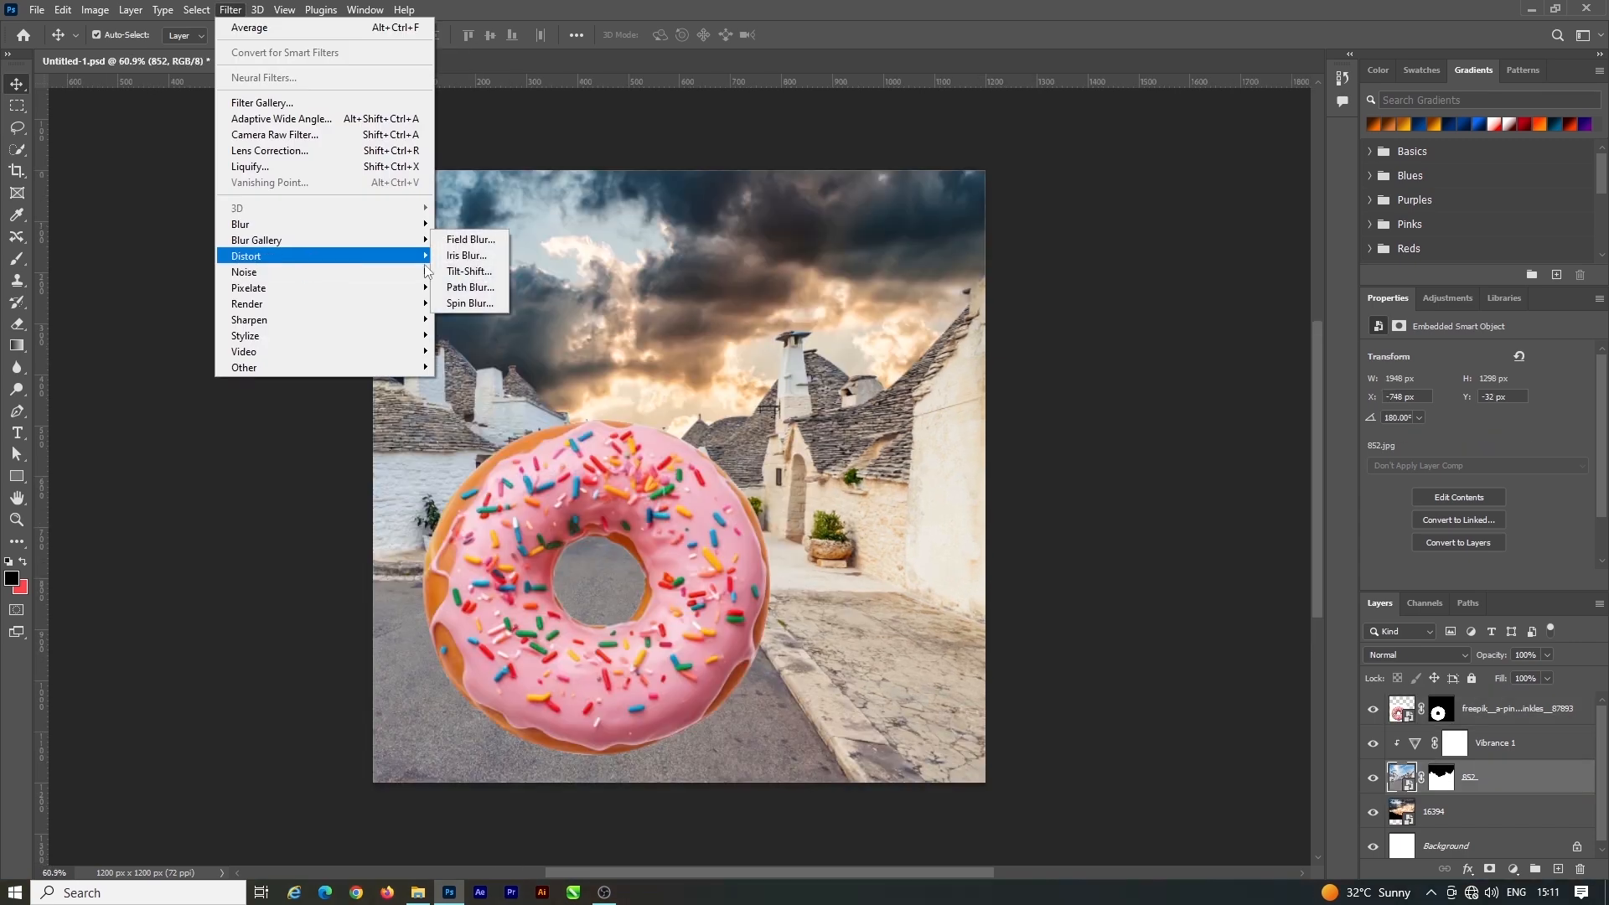
{"action": "left_click", "coordinate": [469, 273]}
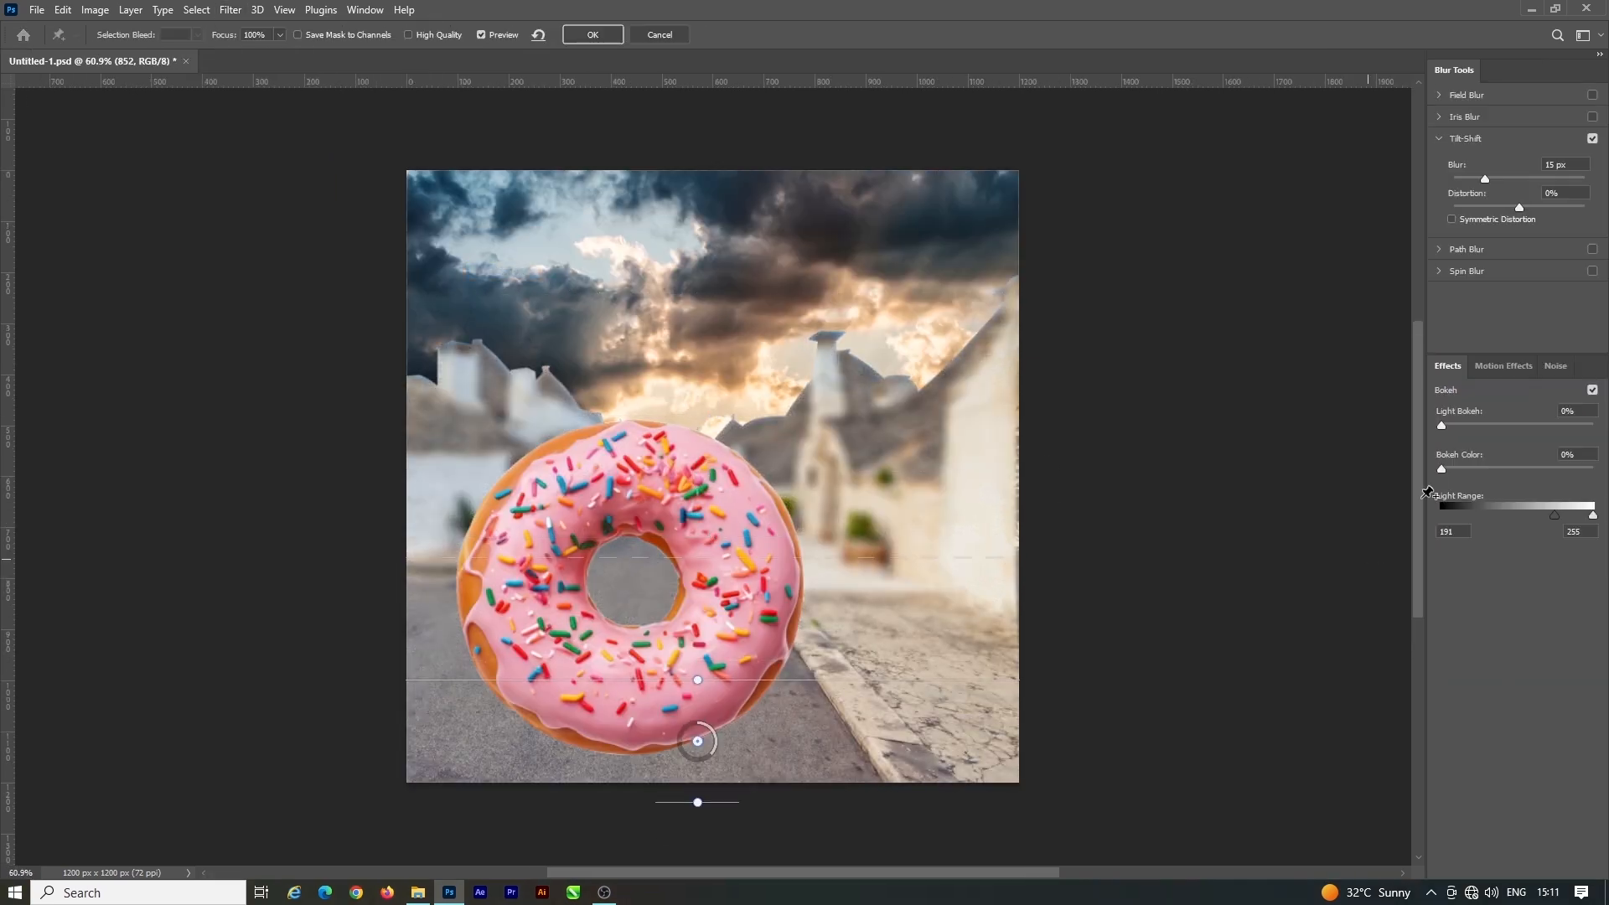
{"action": "left_click_drag", "start_coordinate": [1468, 179], "coordinate": [1464, 179]}
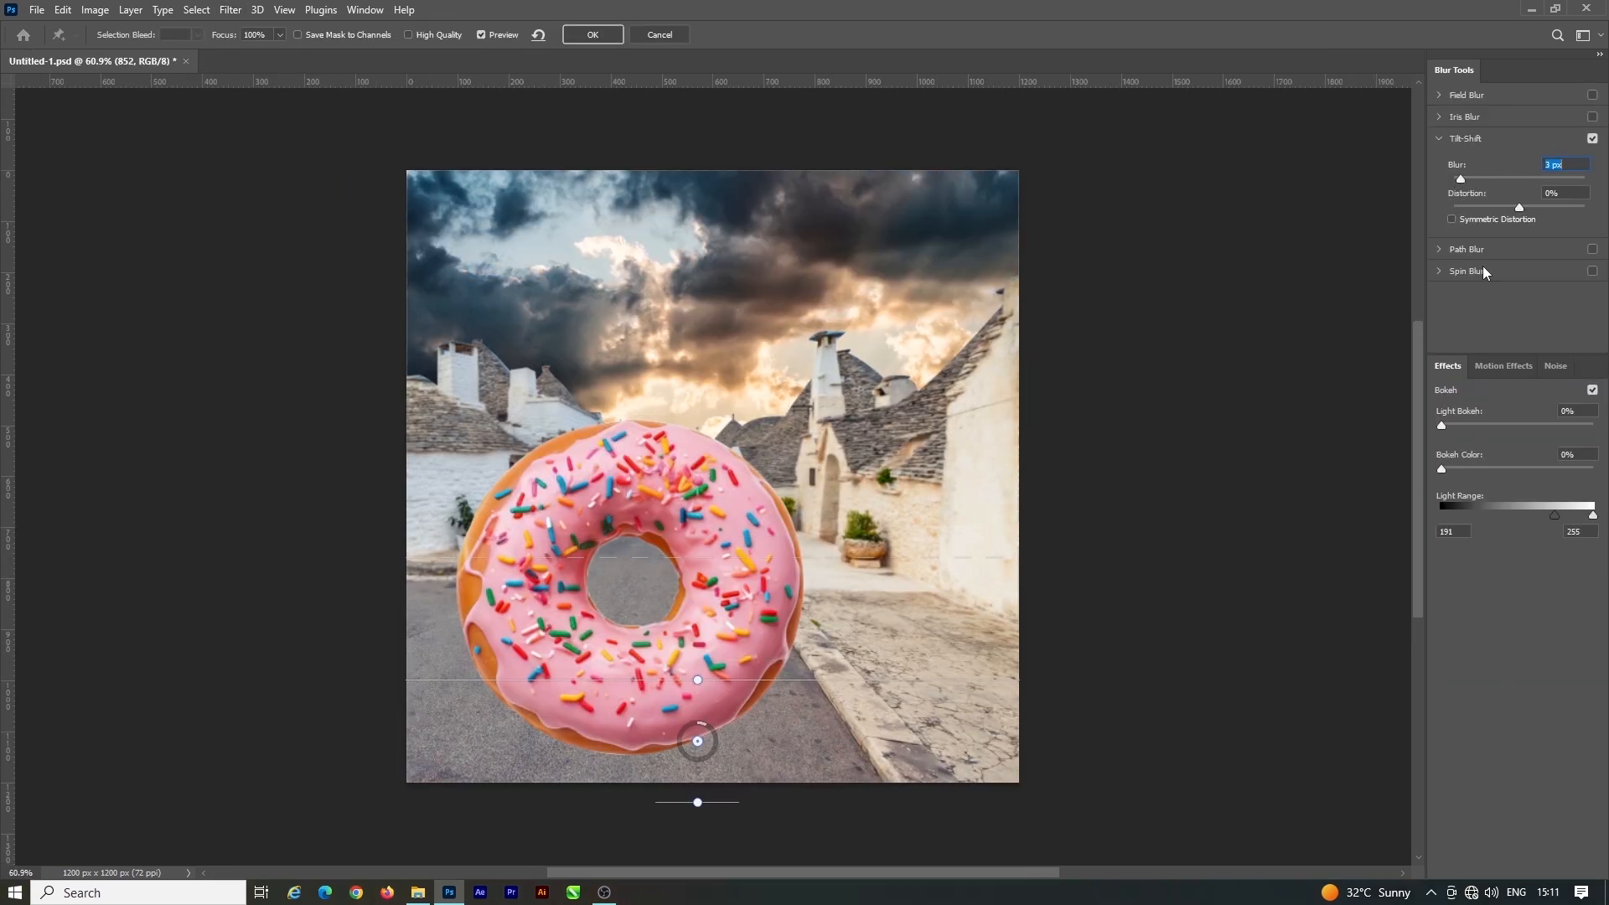
{"action": "left_click_drag", "start_coordinate": [684, 741], "coordinate": [693, 746]}
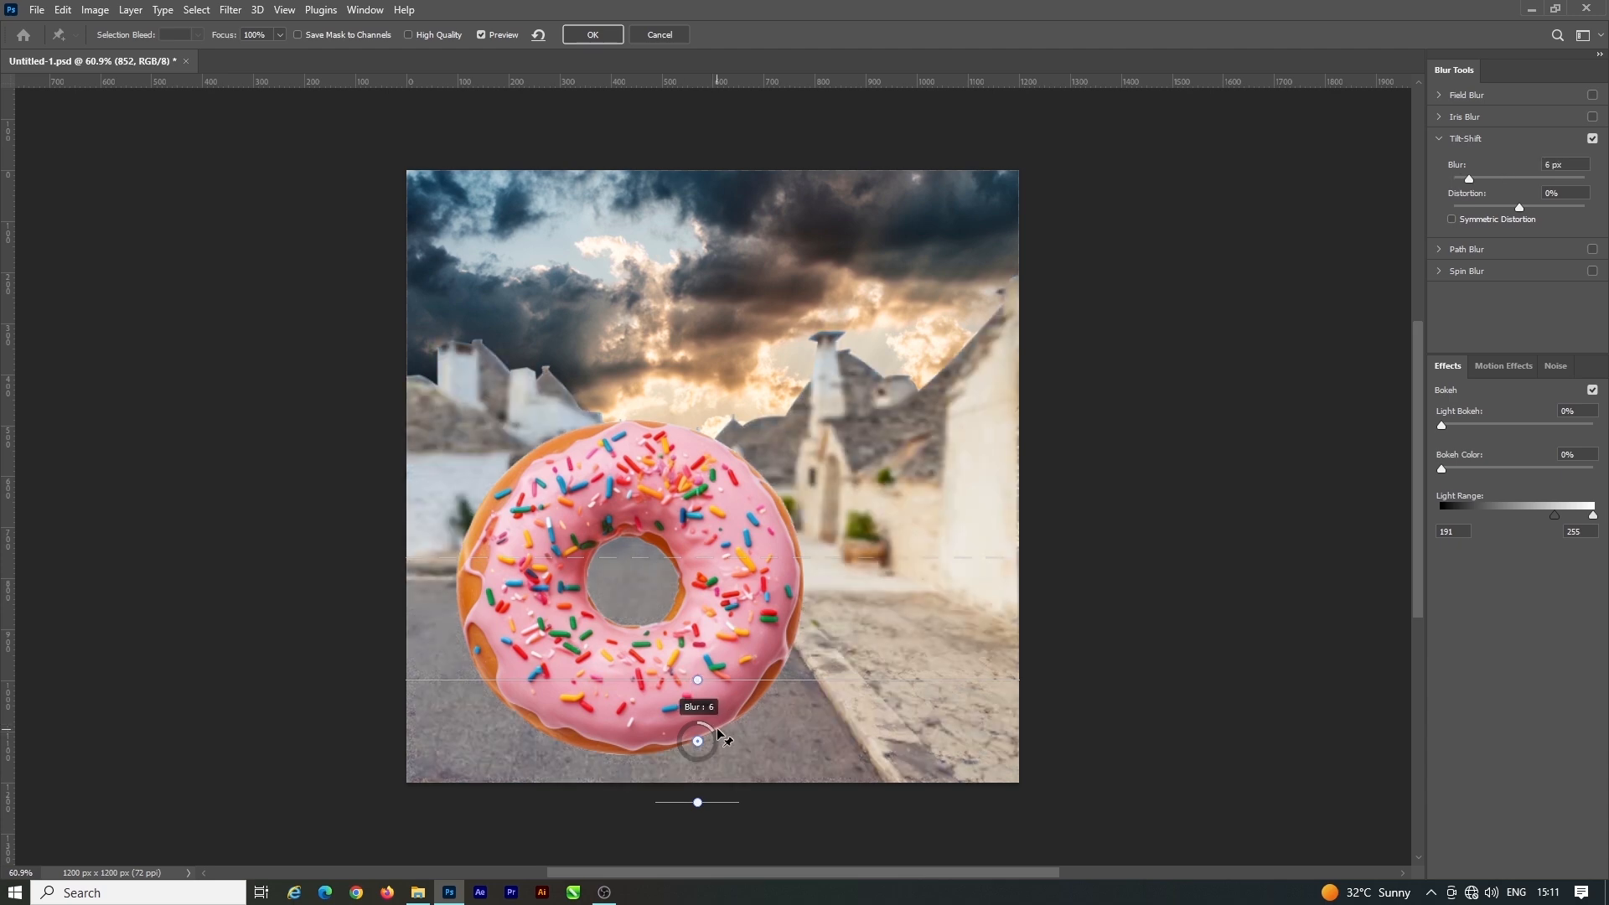
{"action": "left_click_drag", "start_coordinate": [699, 681], "coordinate": [725, 741]}
{"action": "left_click_drag", "start_coordinate": [1468, 179], "coordinate": [1461, 178]}
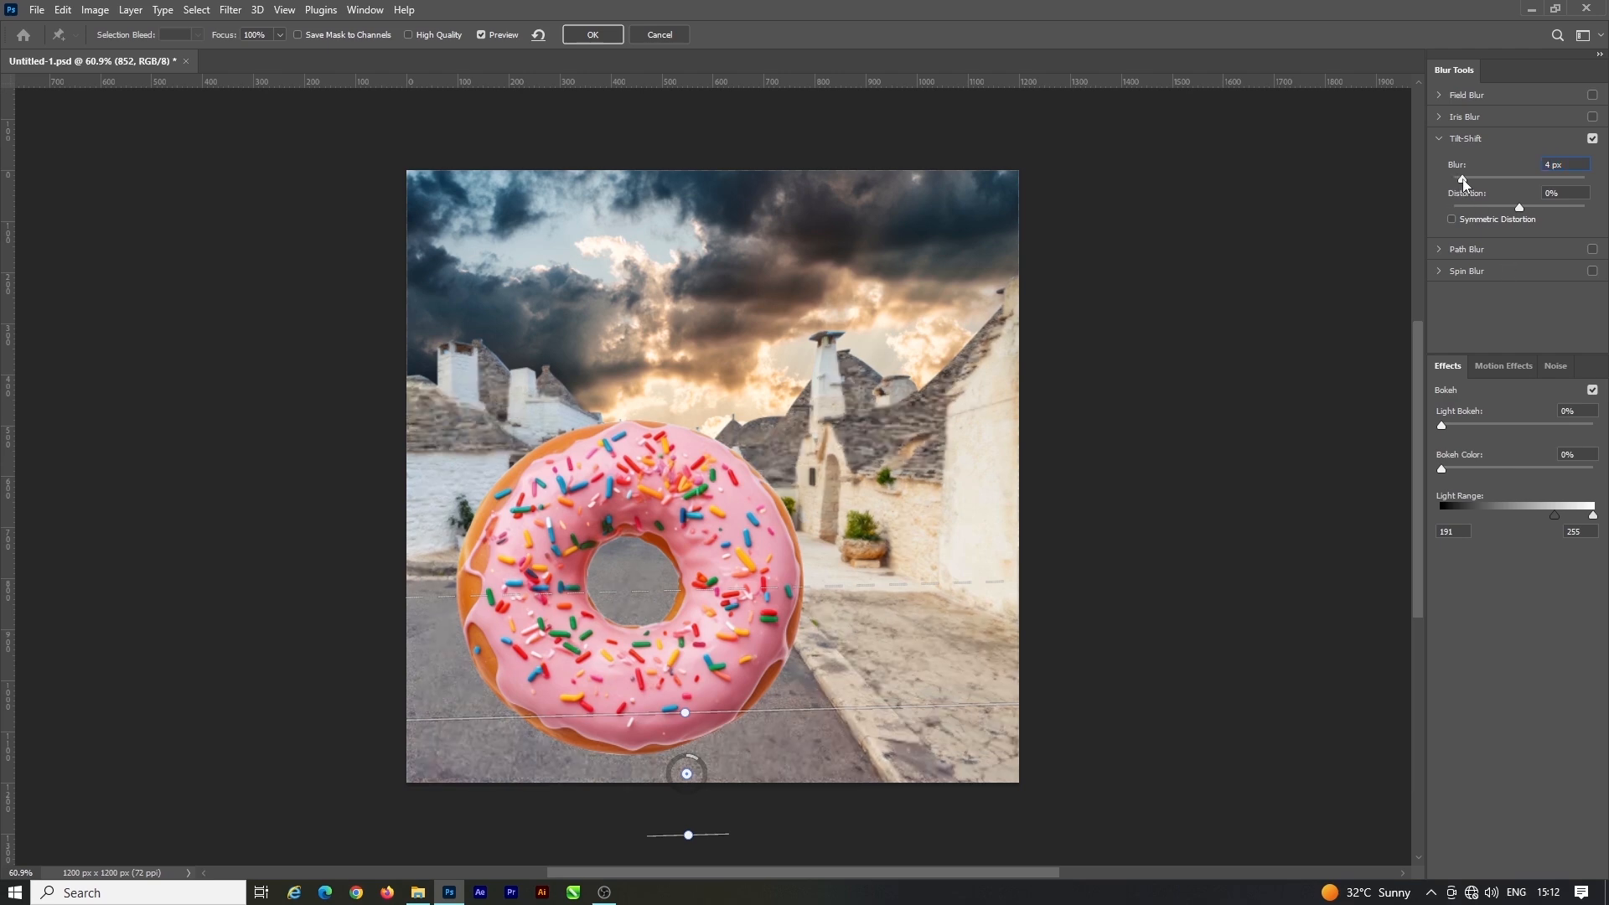
{"action": "key", "text": "Return"}
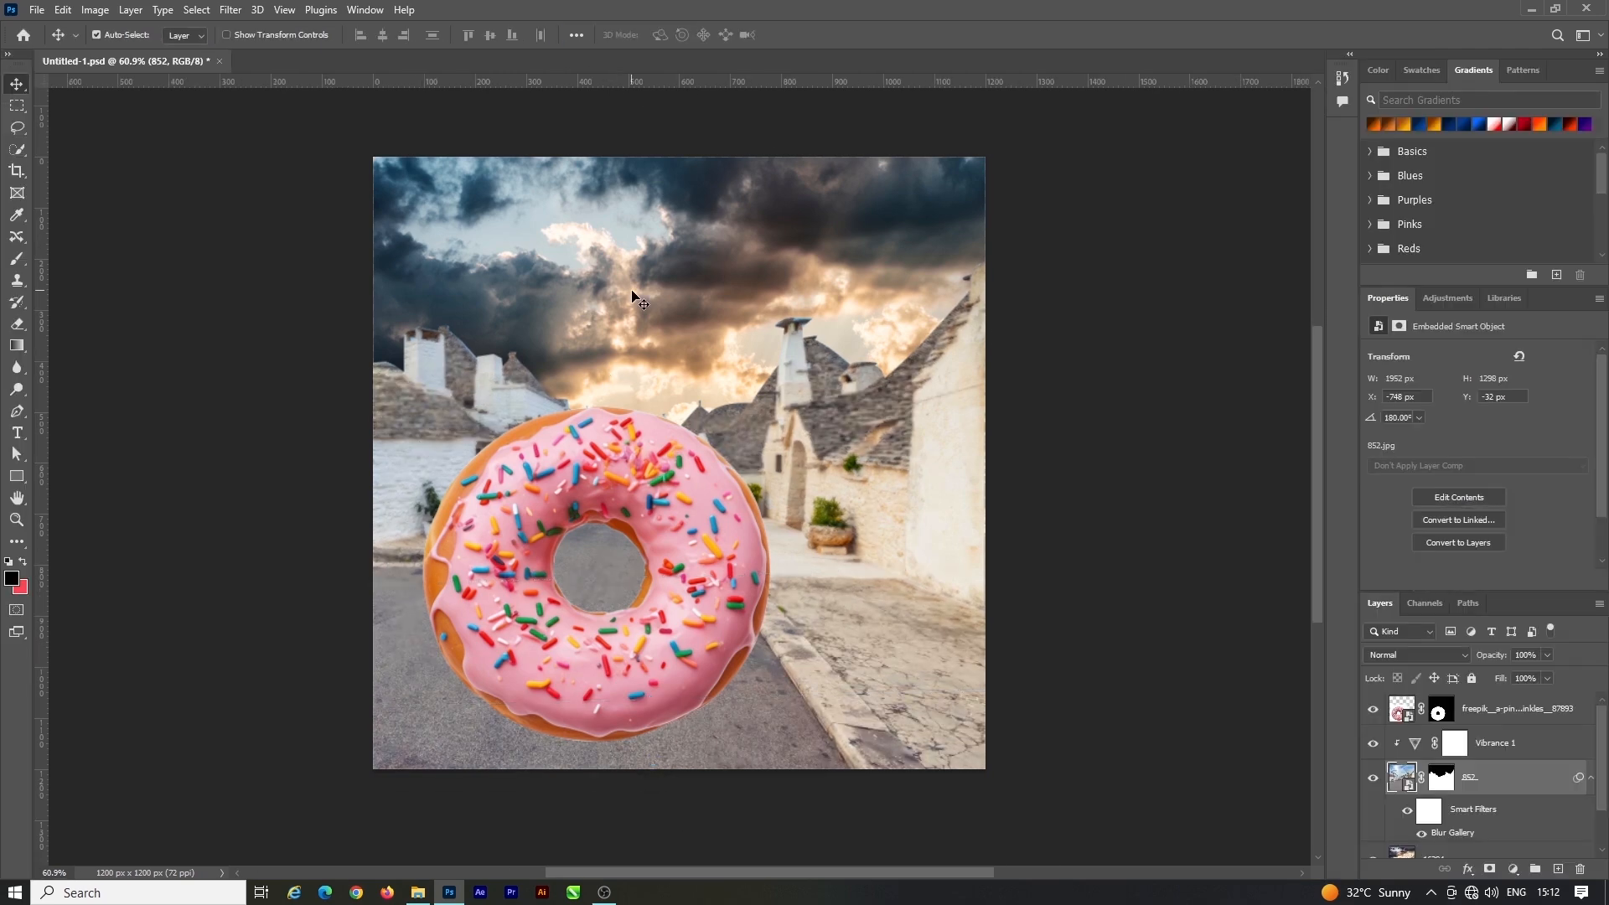
Apply a Gaussian Blur with a 1.4 pixel radius to the 16394 sky layer
{"action": "left_click", "coordinate": [231, 9]}
{"action": "mouse_move", "coordinate": [411, 241]}
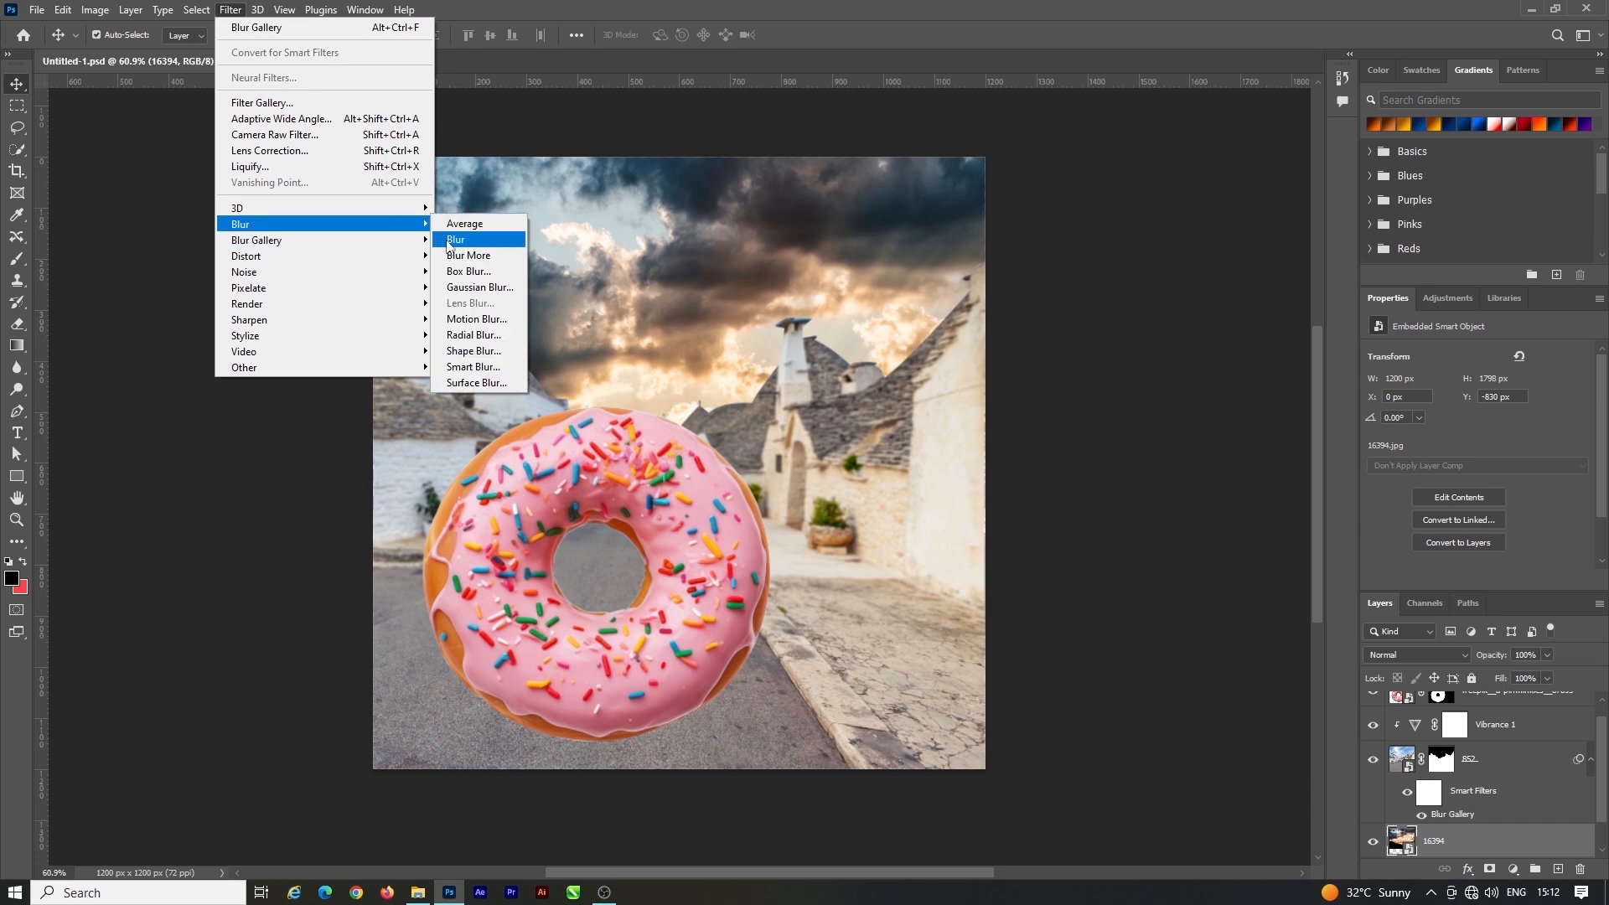
{"action": "left_click", "coordinate": [465, 288]}
{"action": "left_click", "coordinate": [702, 444]}
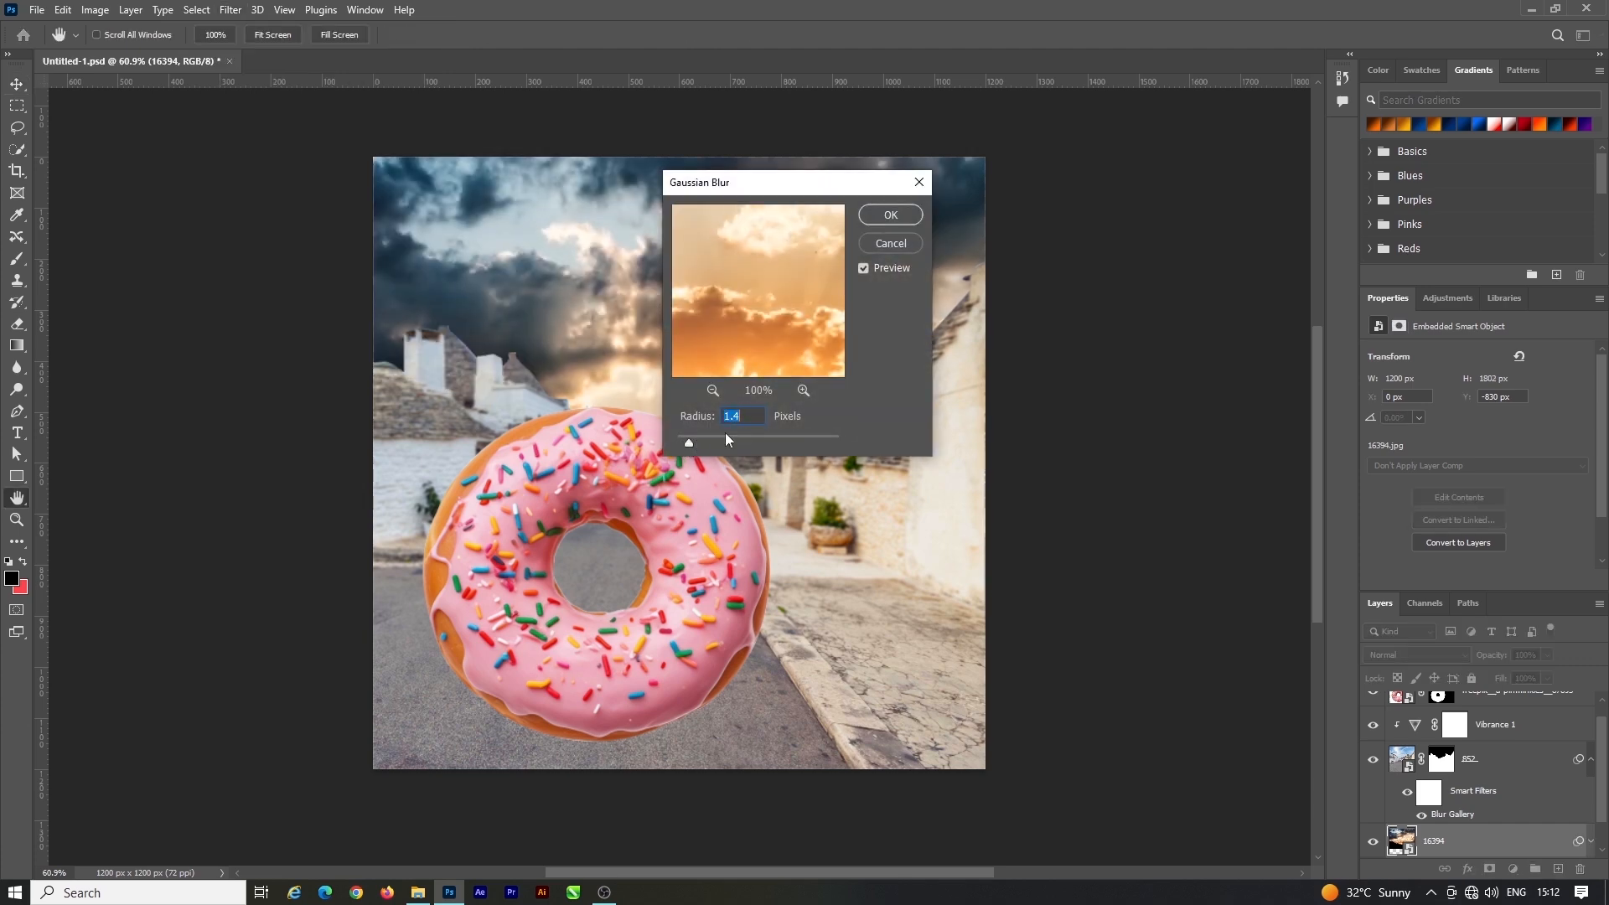
{"action": "left_click", "coordinate": [893, 223]}
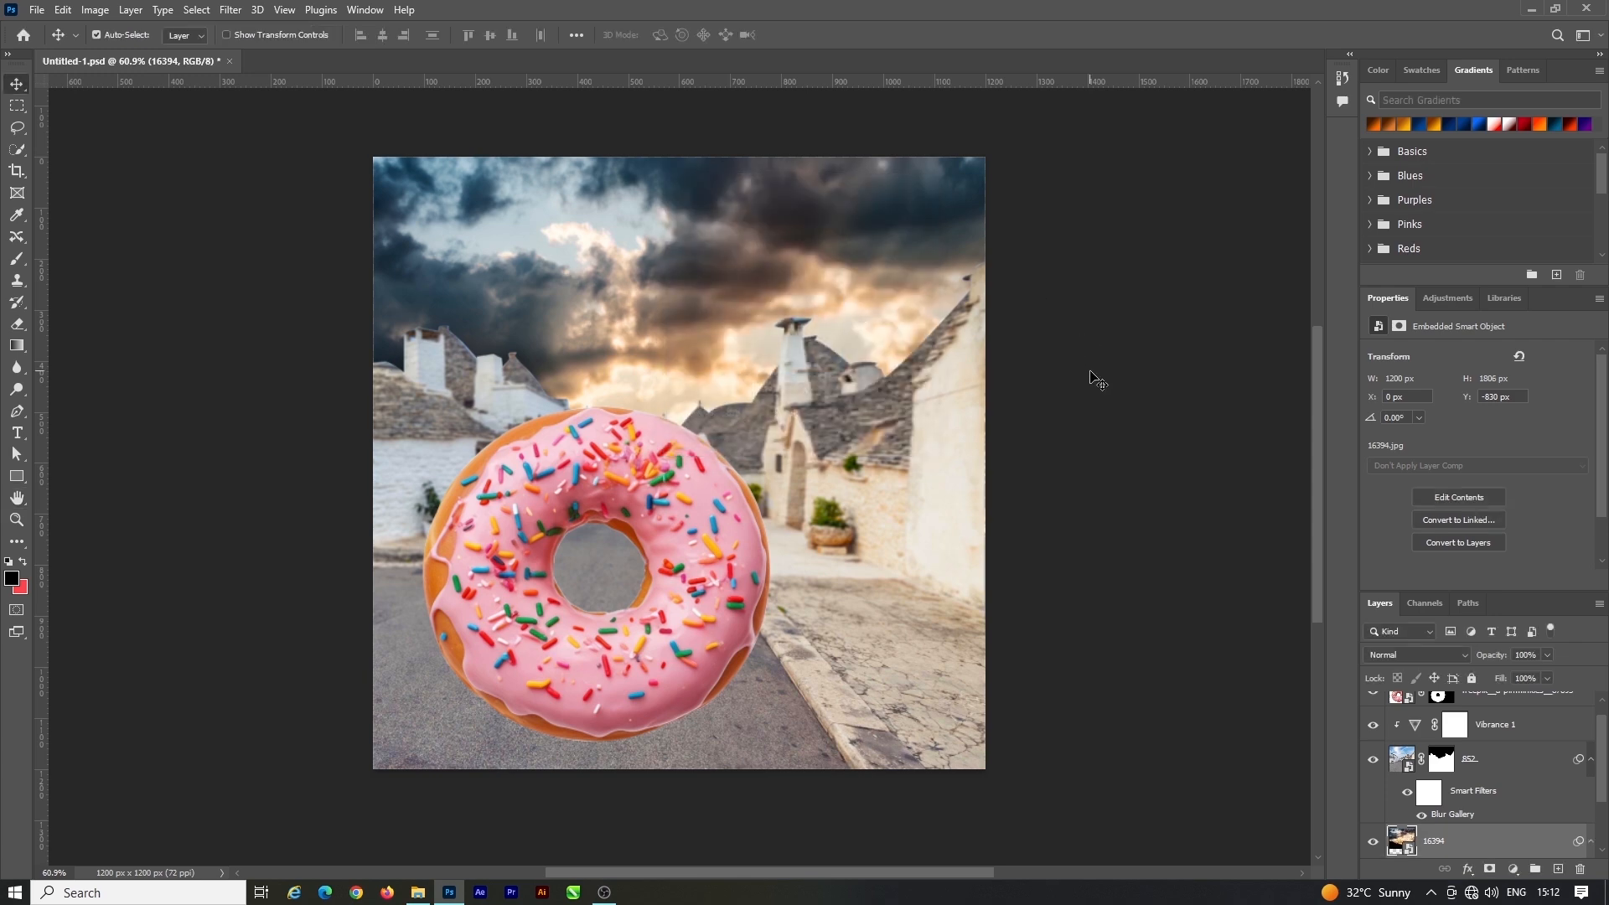
Save the document with the blurred street and sky backgrounds
{"action": "left_click", "coordinate": [1092, 377]}
{"action": "key", "text": "ctrl+s"}
{"action": "scroll", "coordinate": [861, 471], "scroll_direction": "down", "scroll_amount": 2}
{"action": "scroll", "coordinate": [606, 546], "scroll_direction": "up", "scroll_amount": 2}
{"action": "left_click_drag", "start_coordinate": [714, 480], "coordinate": [718, 444]}
Place the image of the blonde girl with pigtails ending in 64820 from the pr folder into the composition
{"action": "left_click", "coordinate": [417, 891]}
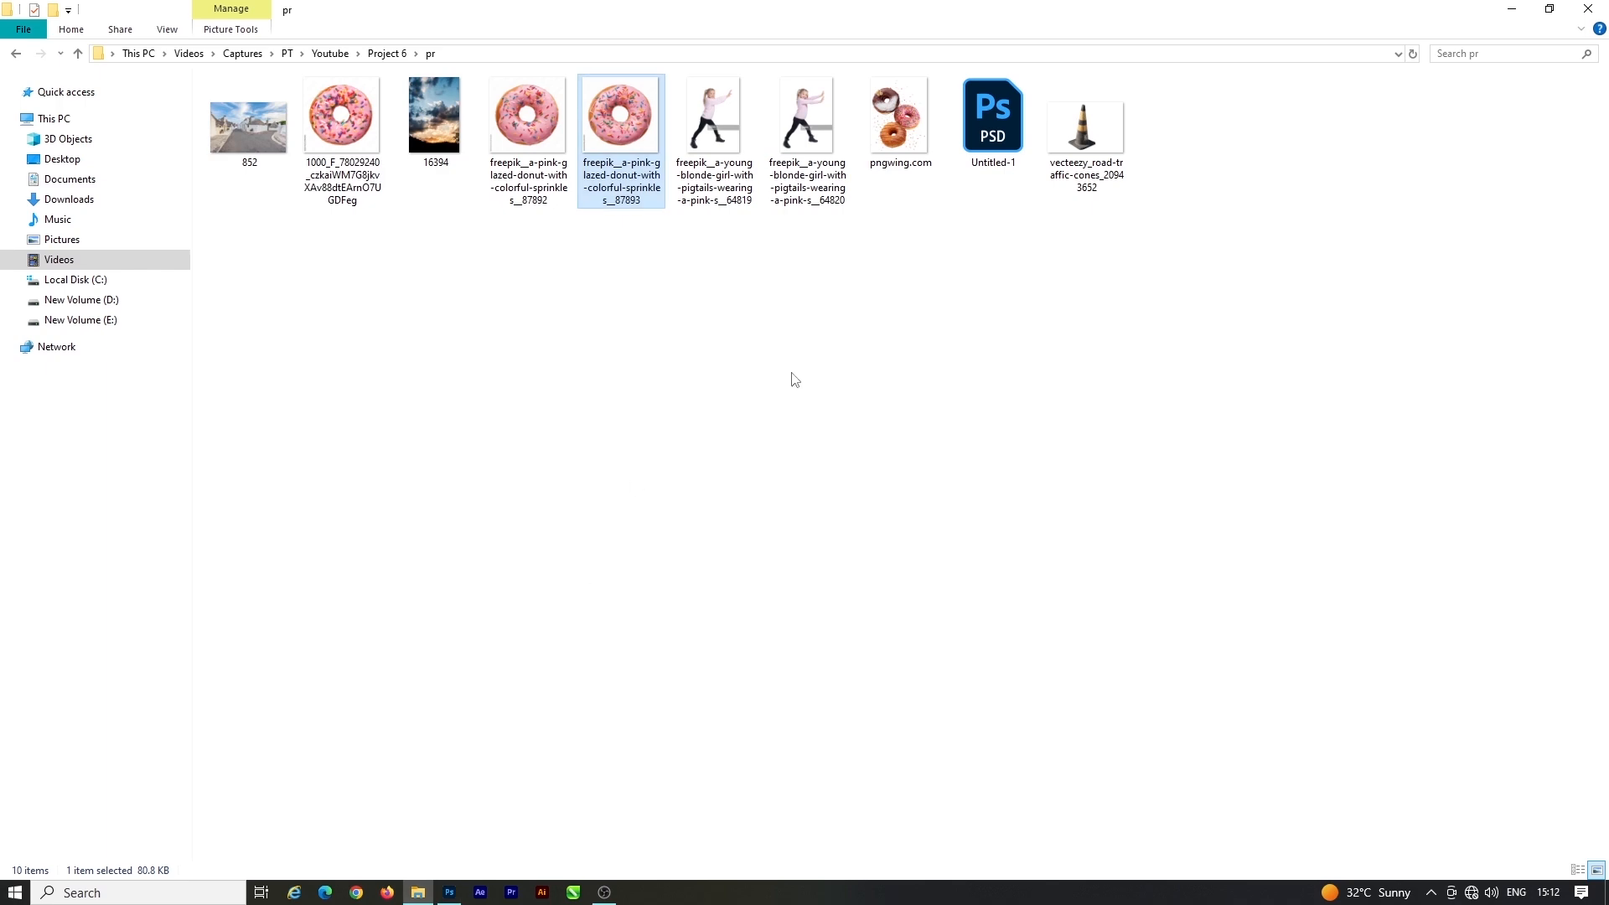
{"action": "mouse_move", "coordinate": [804, 118]}
{"action": "left_mouse_down"}
{"action": "mouse_move", "coordinate": [450, 889]}
{"action": "mouse_move", "coordinate": [637, 377]}
{"action": "mouse_move", "coordinate": [790, 131]}
{"action": "left_mouse_up"}
{"action": "left_click", "coordinate": [832, 35]}
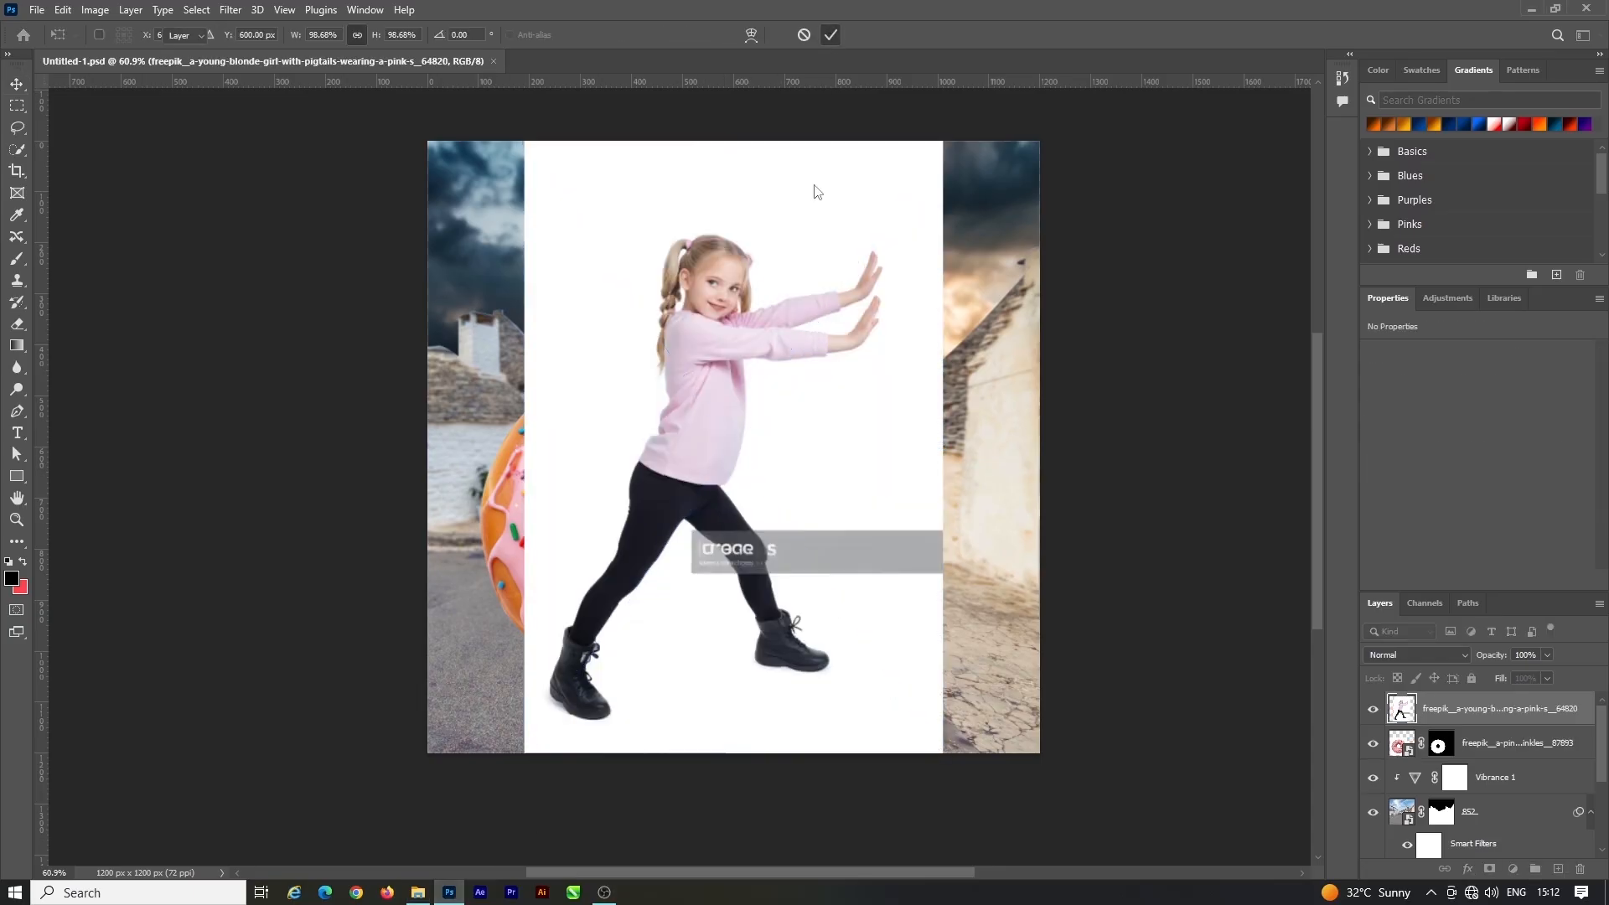
Rasterize the placed girl layer
{"action": "scroll", "coordinate": [743, 597], "scroll_direction": "up", "scroll_amount": 3}
{"action": "right_click", "coordinate": [1460, 716]}
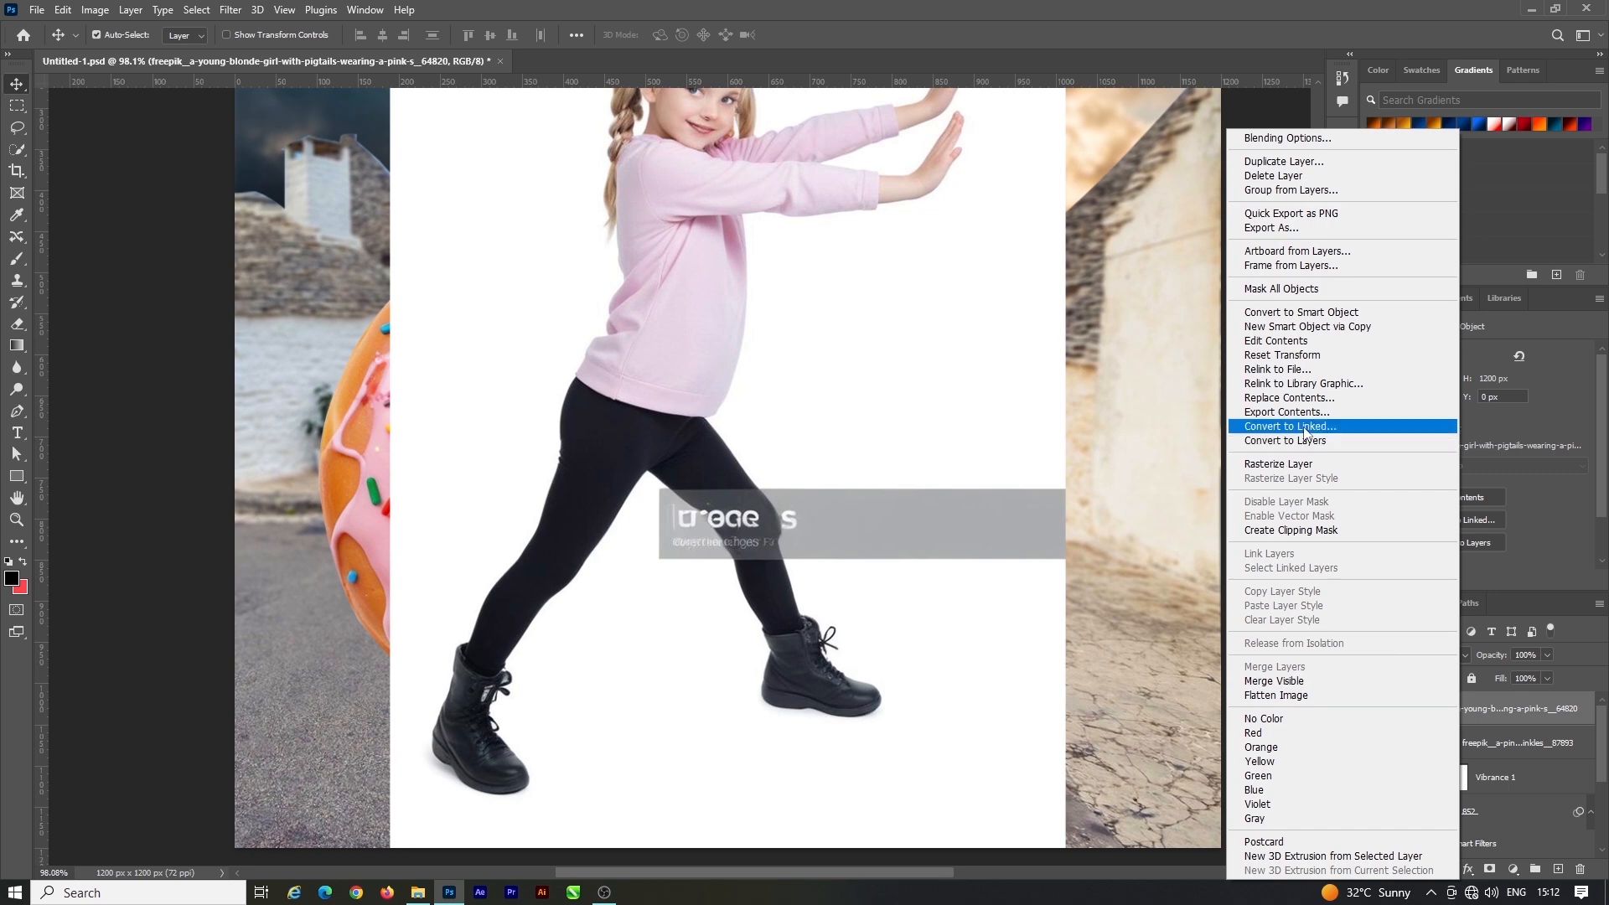
{"action": "left_click", "coordinate": [1277, 463]}
Quick-select the girl's black leggings, including the knee area covered by the gray watermark band
{"action": "scroll", "coordinate": [787, 561], "scroll_direction": "up", "scroll_amount": 3}
{"action": "key", "text": "m"}
{"action": "scroll", "coordinate": [705, 515], "scroll_direction": "up", "scroll_amount": 1}
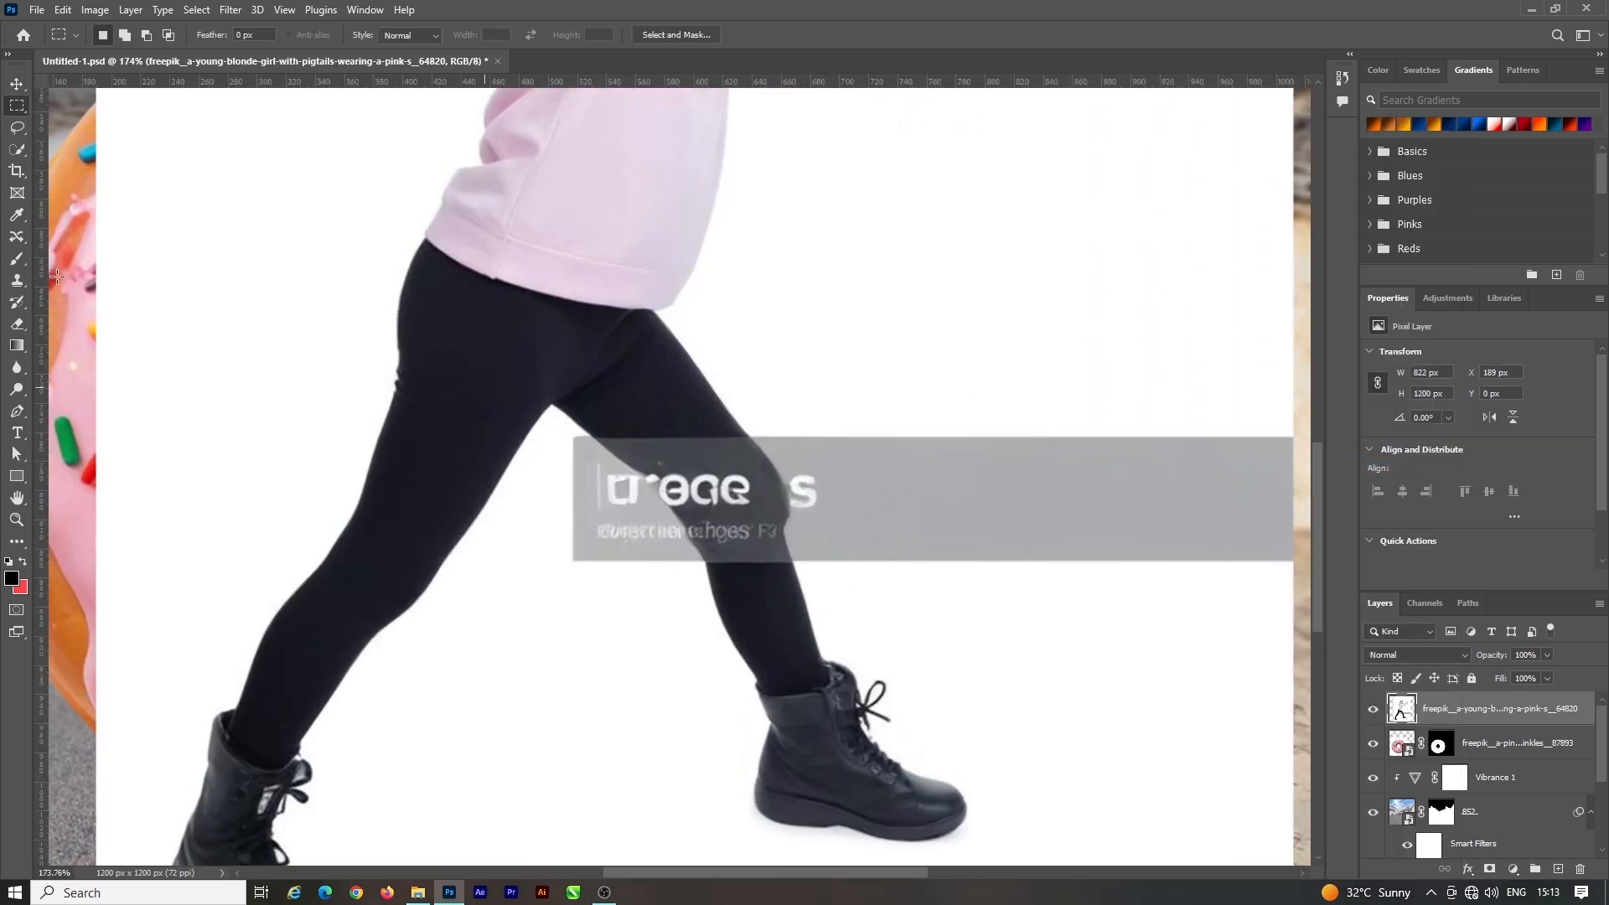
{"action": "key", "text": "w"}
{"action": "left_click_drag", "start_coordinate": [727, 446], "coordinate": [721, 549]}
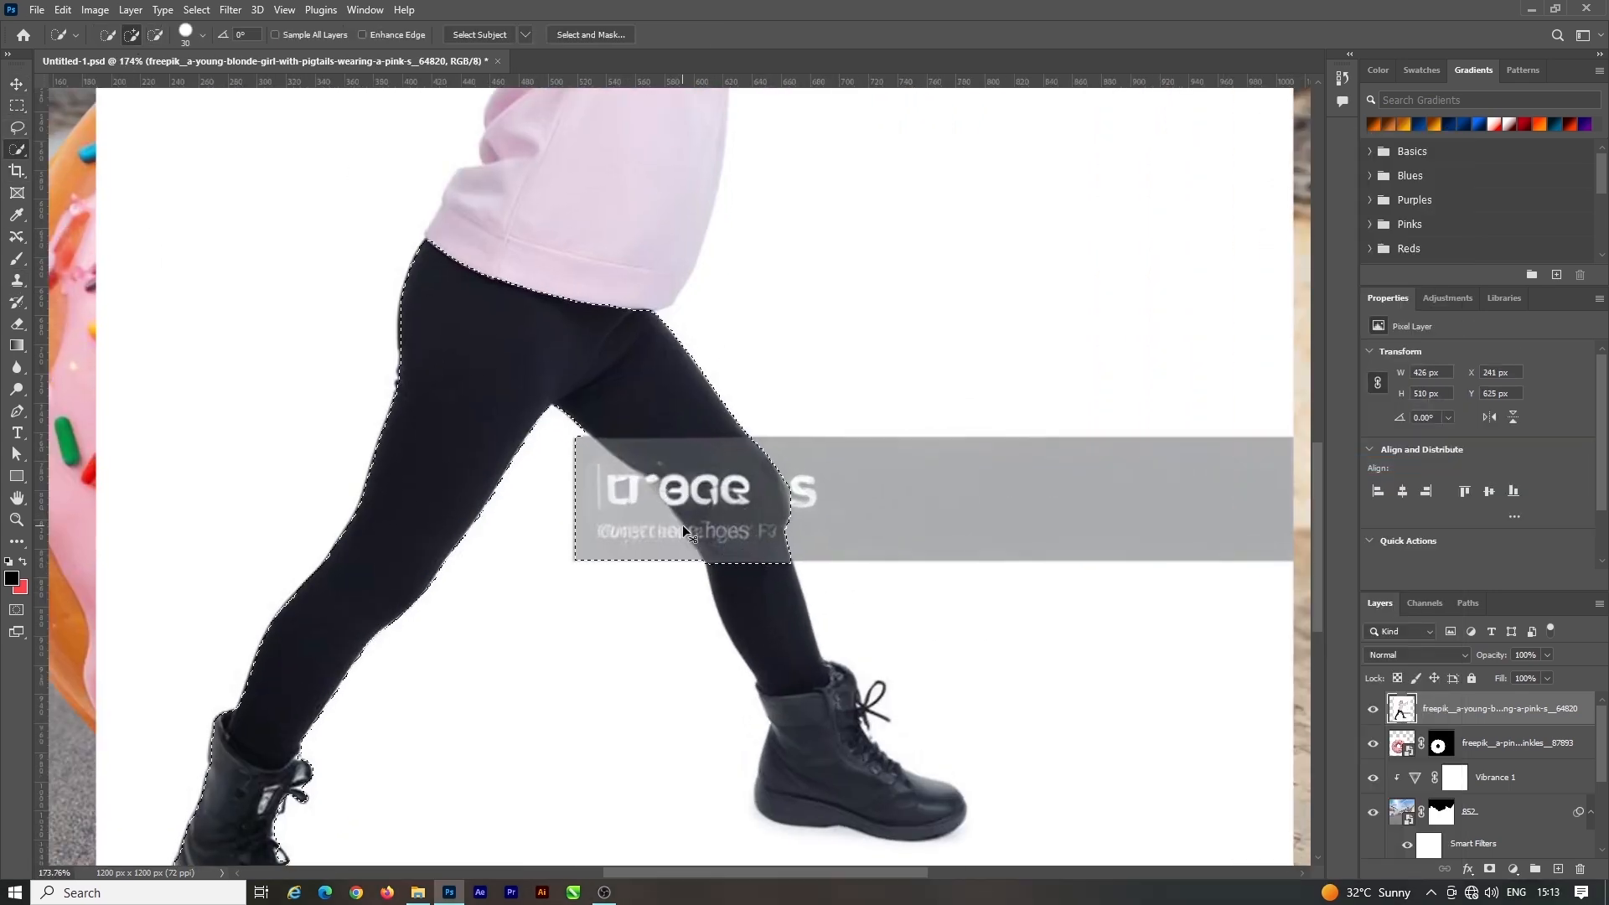
Subtract the rear leg and upper thighs with the Lasso, keeping only the watermarked section of the front leg selected
{"action": "key", "text": "l"}
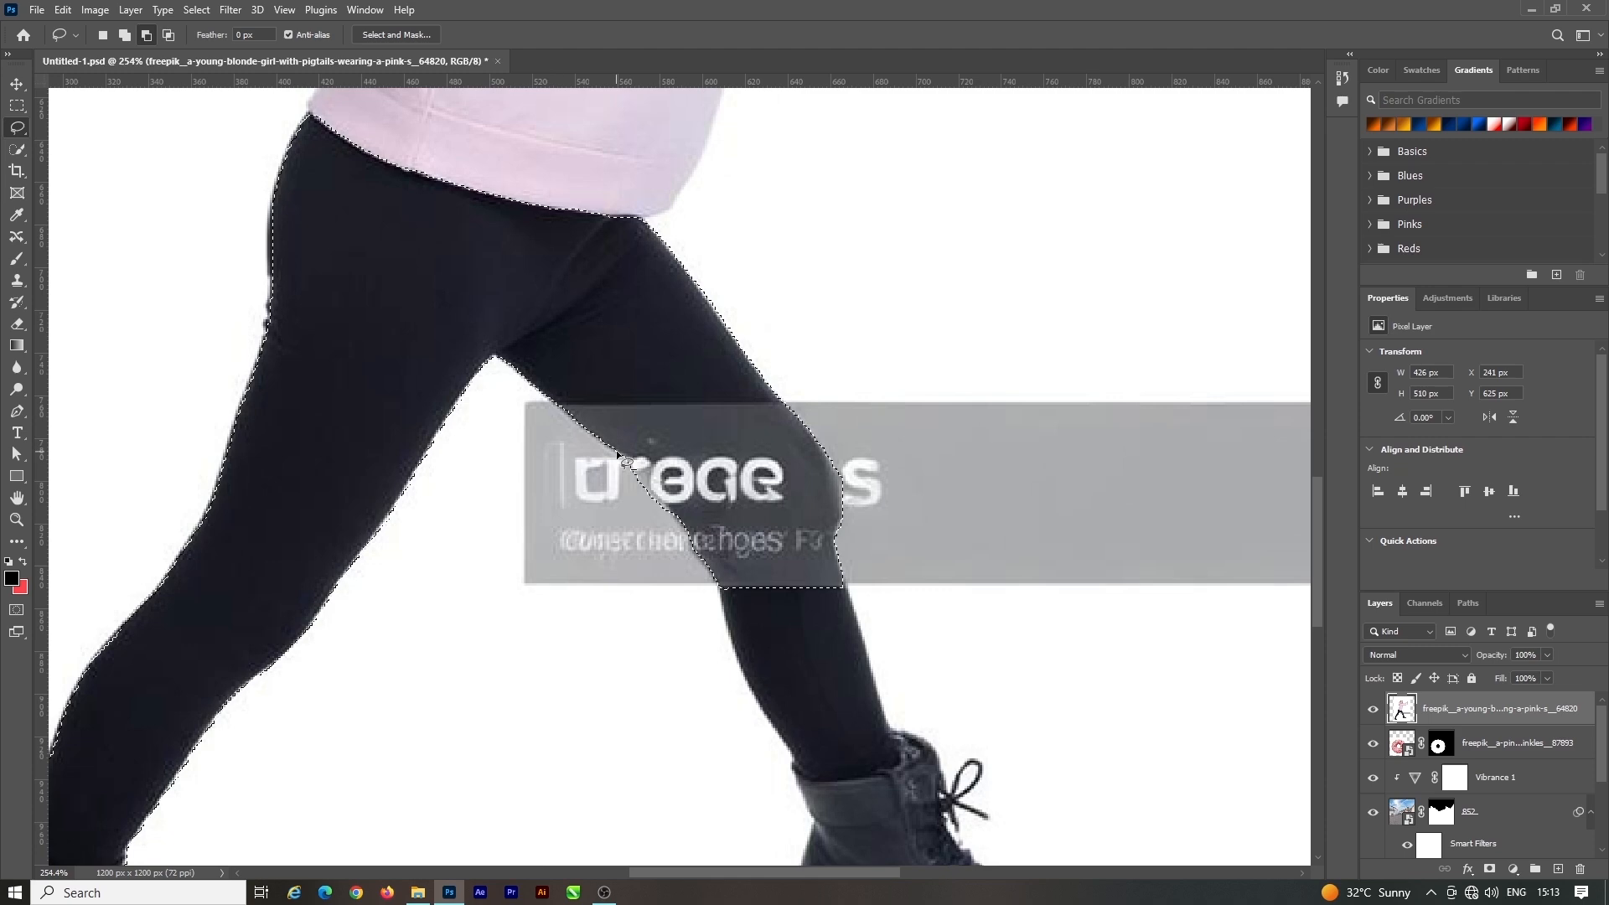
{"action": "scroll", "coordinate": [688, 518], "scroll_direction": "down", "scroll_amount": 3}
{"action": "scroll", "coordinate": [706, 531], "scroll_direction": "up", "scroll_amount": 4}
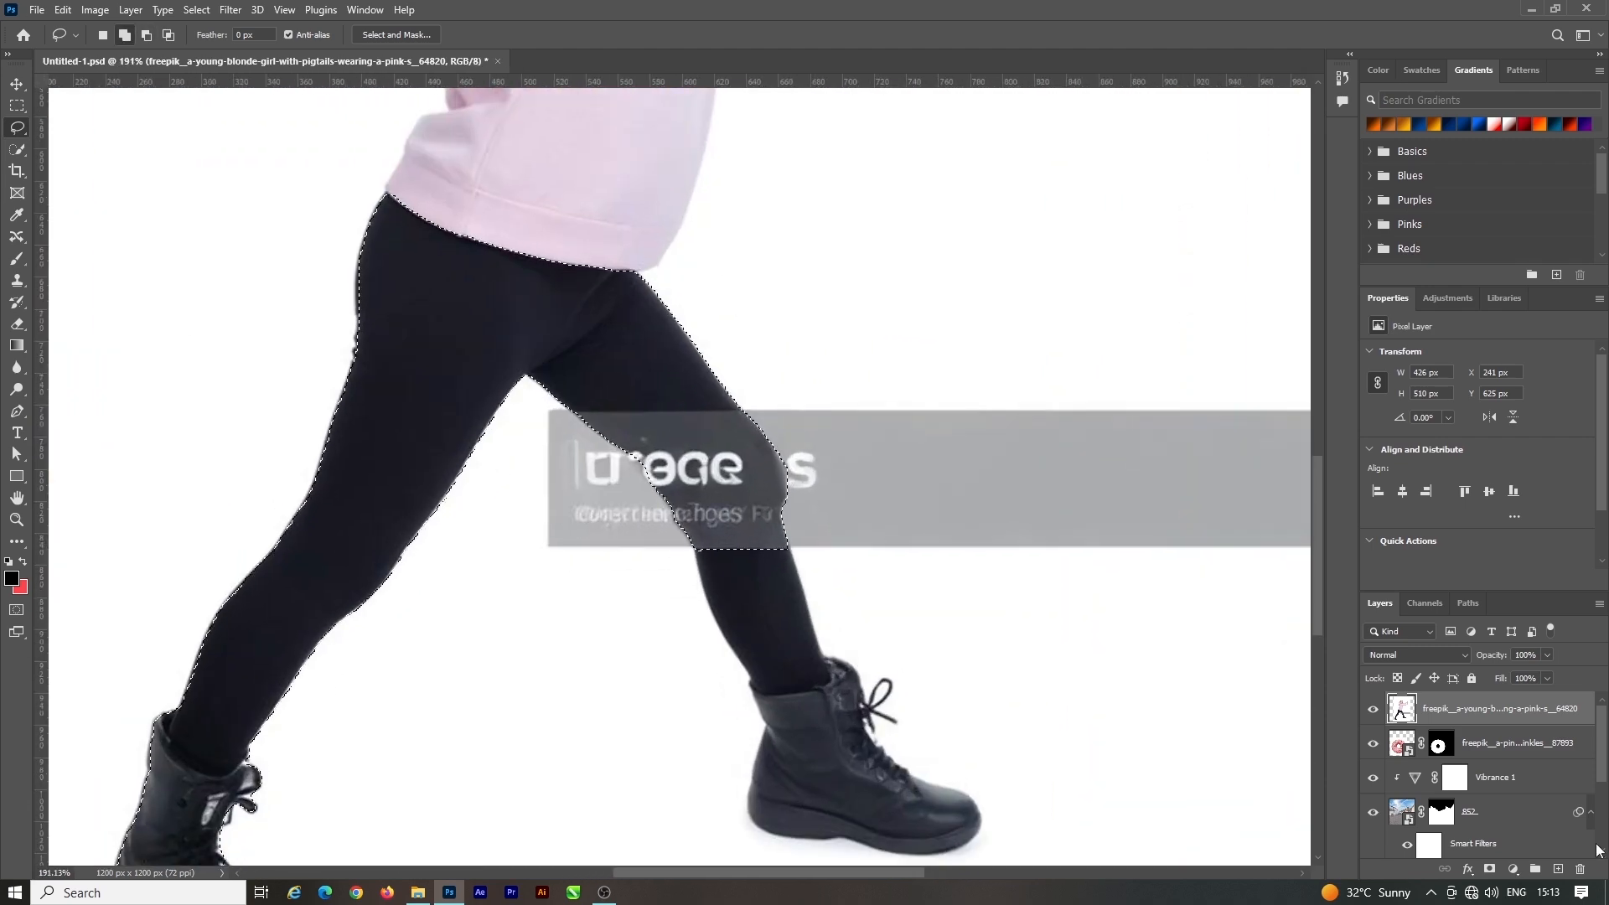
{"action": "key", "text": "ctrl+j"}
{"action": "key", "text": "ctrl+z"}
{"action": "left_click_drag", "start_coordinate": [273, 351], "coordinate": [533, 400]}
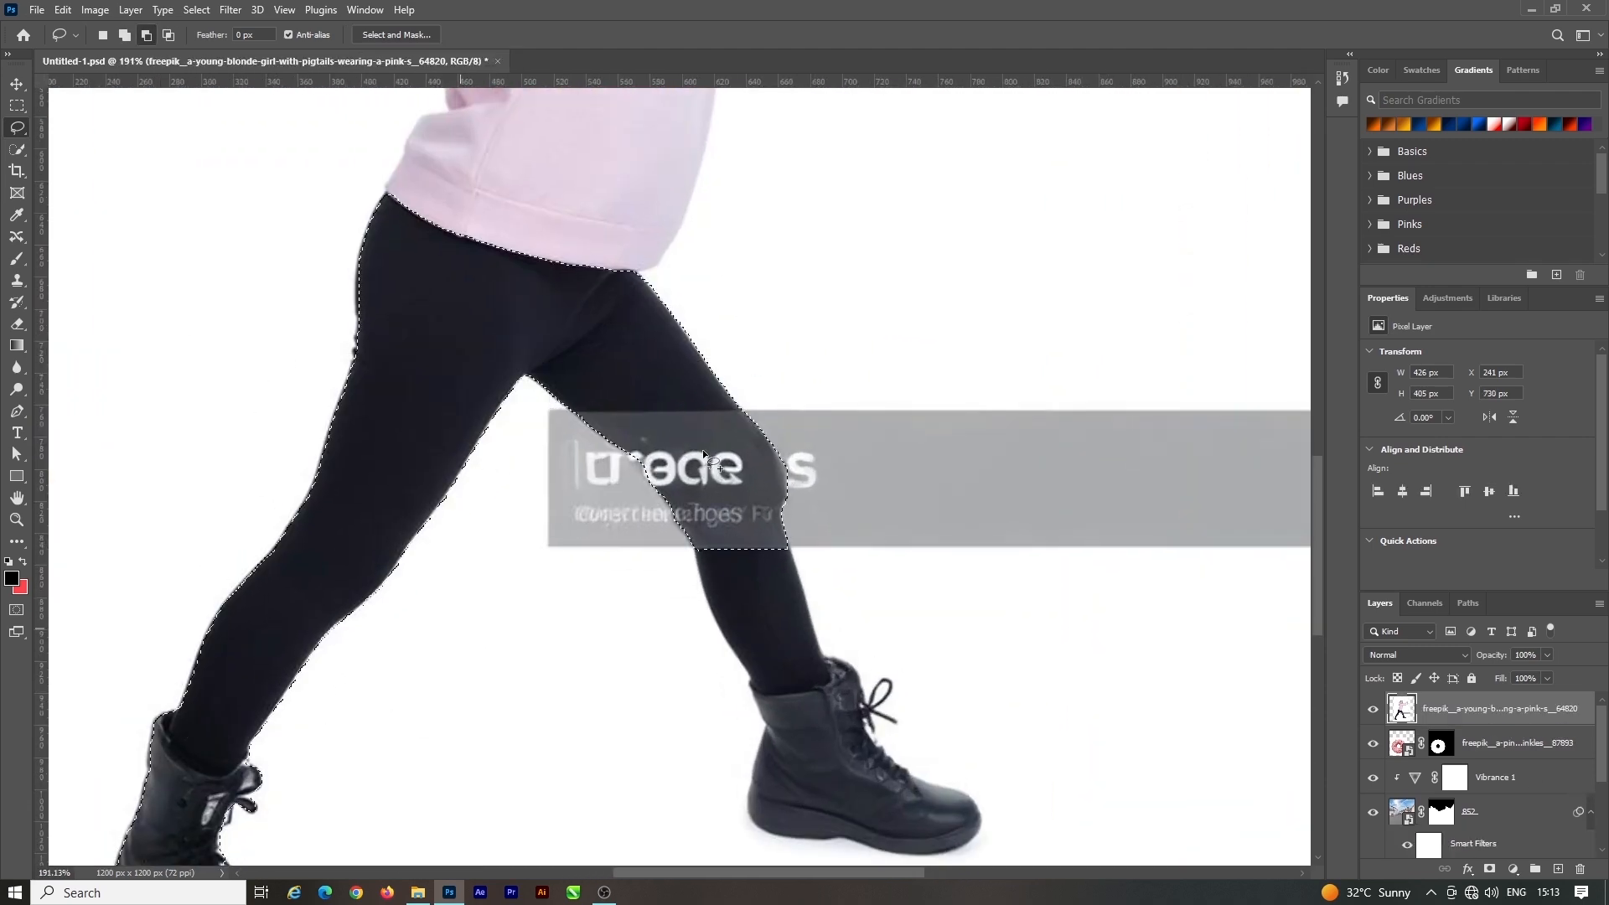
{"action": "scroll", "coordinate": [754, 394], "scroll_direction": "down", "scroll_amount": 3}
{"action": "mouse_move", "coordinate": [356, 582]}
{"action": "left_mouse_down"}
{"action": "mouse_move", "coordinate": [503, 578]}
{"action": "mouse_move", "coordinate": [368, 579]}
{"action": "left_mouse_up"}
{"action": "scroll", "coordinate": [749, 393], "scroll_direction": "up", "scroll_amount": 4}
Sample the dark leggings color and paint over the watermark inside the selected knee area with a 175 px soft brush
{"action": "left_click", "coordinate": [17, 259]}
{"action": "left_click", "coordinate": [662, 394], "text": "alt"}
{"action": "key", "text": "bracketleft"}
{"action": "key", "text": "bracketleft"}
{"action": "key", "text": "bracketleft"}
{"action": "key", "text": "bracketleft"}
{"action": "key", "text": "bracketleft"}
{"action": "key", "text": "bracketleft"}
{"action": "key", "text": "bracketleft"}
{"action": "key", "text": "bracketleft"}
{"action": "key", "text": "bracketleft"}
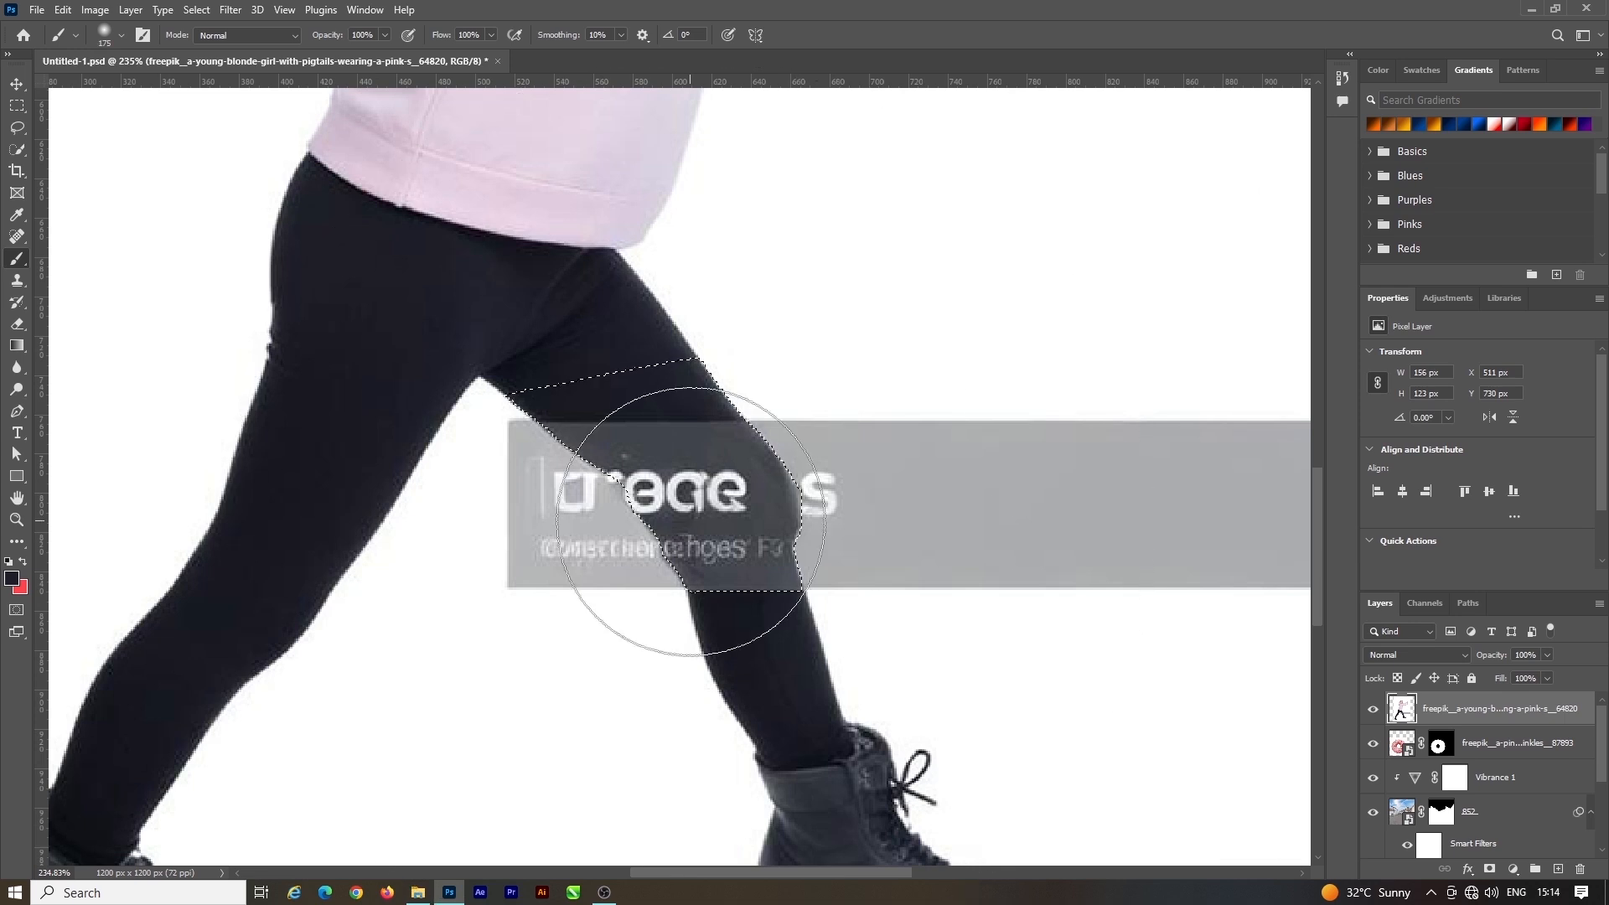
{"action": "mouse_move", "coordinate": [692, 520]}
{"action": "left_mouse_down"}
{"action": "mouse_move", "coordinate": [653, 485]}
{"action": "mouse_move", "coordinate": [718, 646]}
{"action": "mouse_move", "coordinate": [691, 580]}
{"action": "mouse_move", "coordinate": [545, 474]}
{"action": "left_mouse_up"}
Resample the leggings' shades and paint out the remaining watermark traces on the selected knee with a smaller brush
{"action": "left_click", "coordinate": [727, 660], "text": "alt"}
{"action": "left_click", "coordinate": [676, 410], "text": "alt"}
{"action": "key", "text": "bracketleft"}
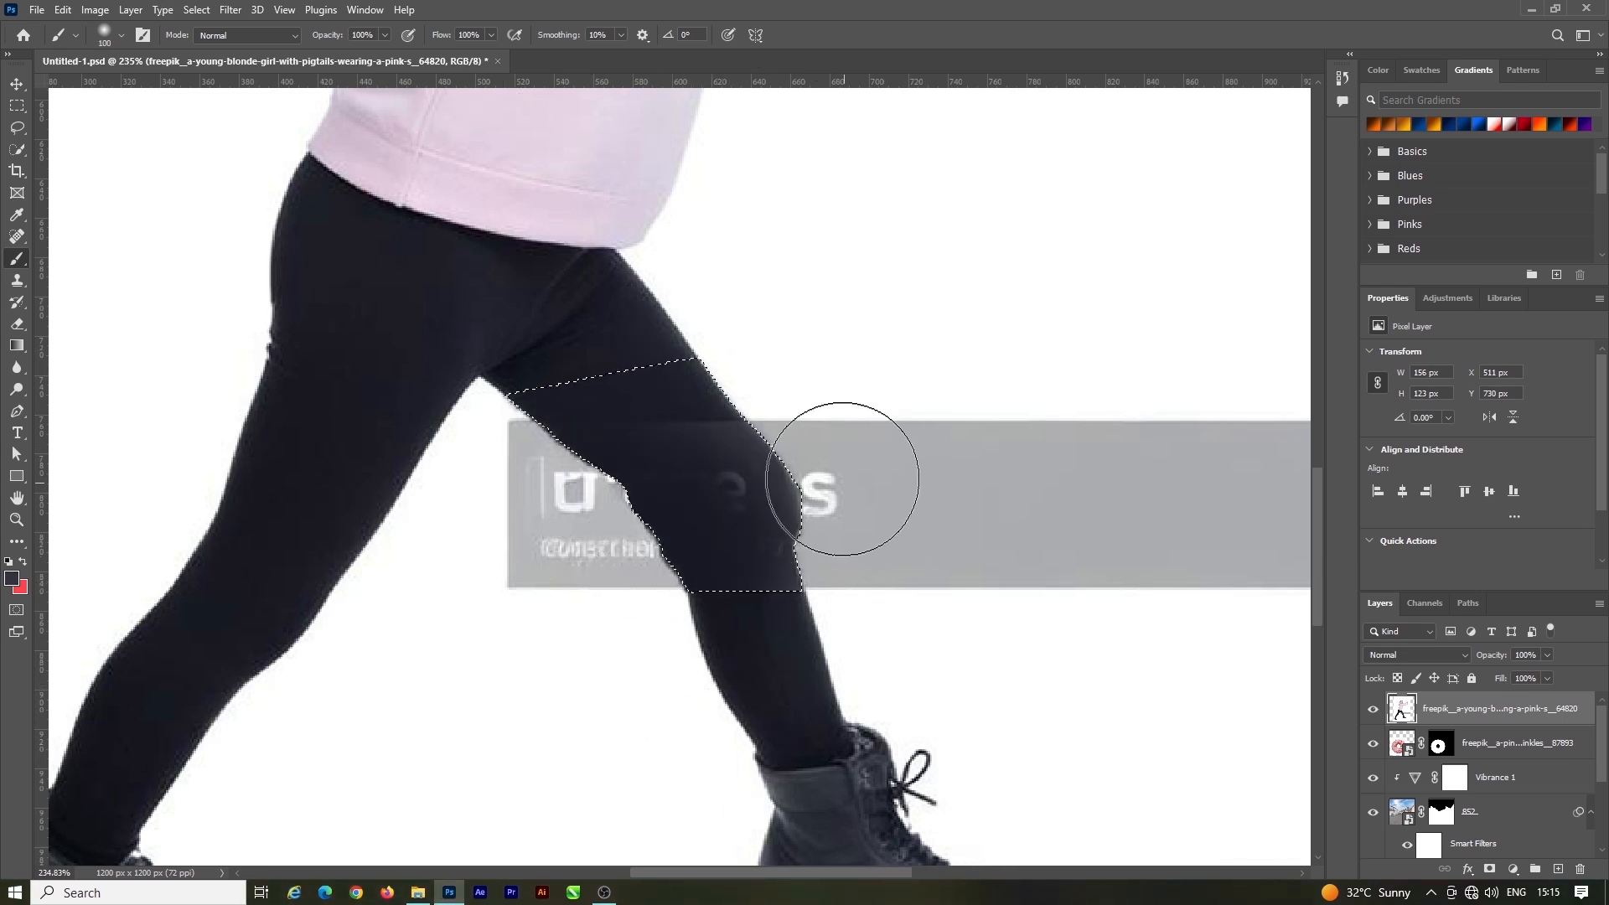
{"action": "mouse_move", "coordinate": [817, 522]}
{"action": "left_mouse_down"}
{"action": "mouse_move", "coordinate": [677, 437]}
{"action": "mouse_move", "coordinate": [722, 640]}
{"action": "mouse_move", "coordinate": [575, 435]}
{"action": "left_mouse_up"}
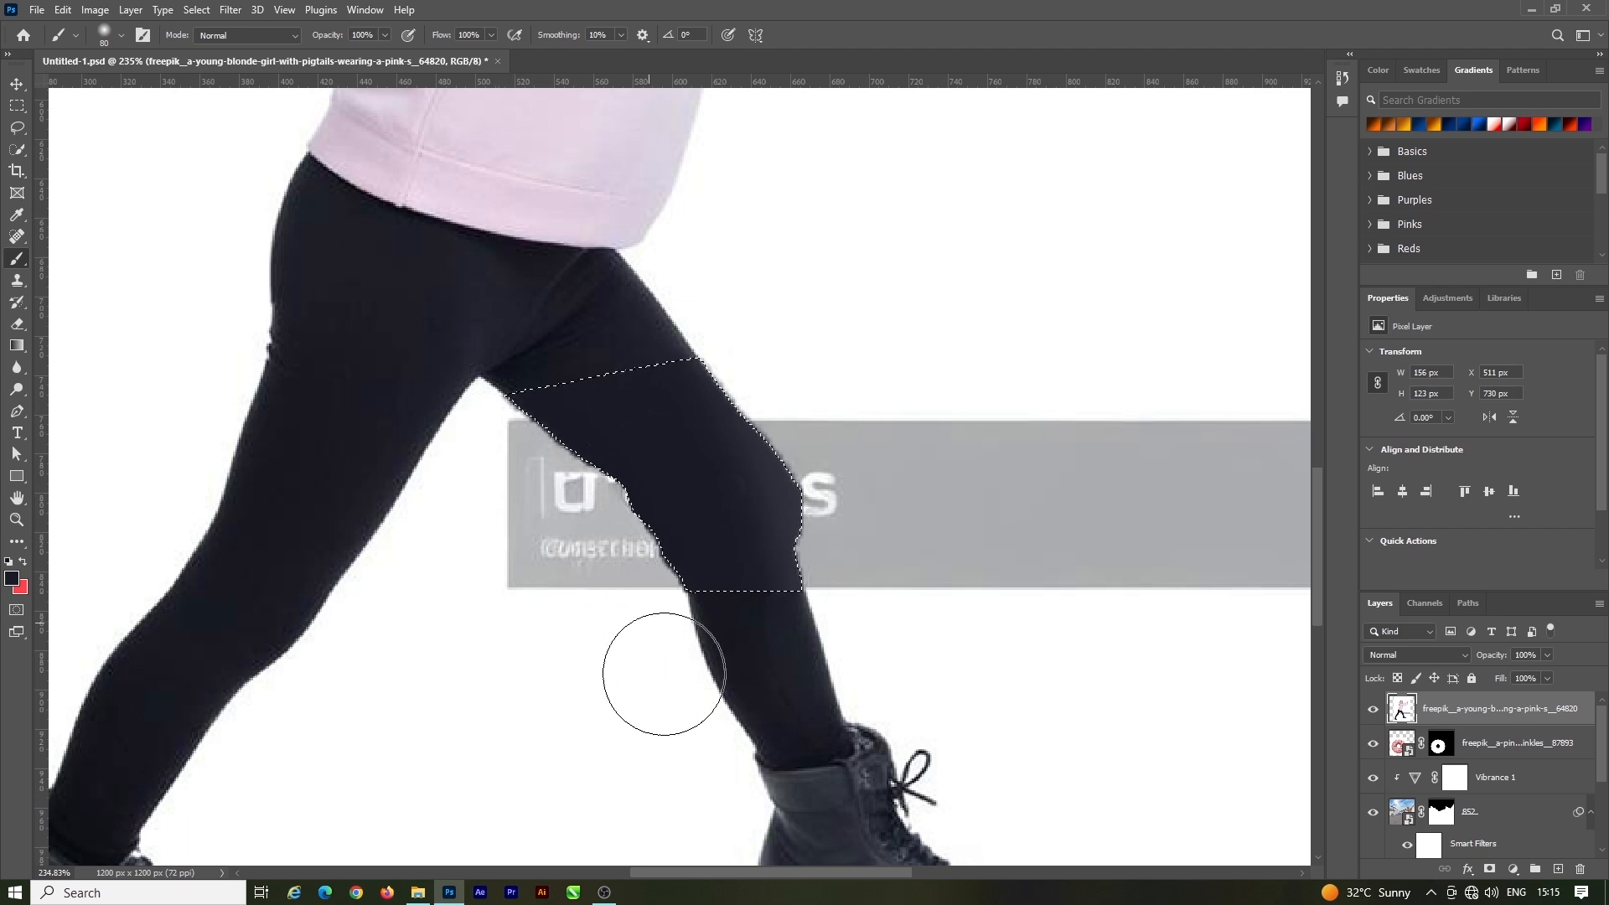
Deselect the knee area and blend the color seam below the knee with a small brush
{"action": "key", "text": "ctrl+d"}
{"action": "scroll", "coordinate": [748, 569], "scroll_direction": "down", "scroll_amount": 5}
{"action": "scroll", "coordinate": [790, 557], "scroll_direction": "up", "scroll_amount": 6}
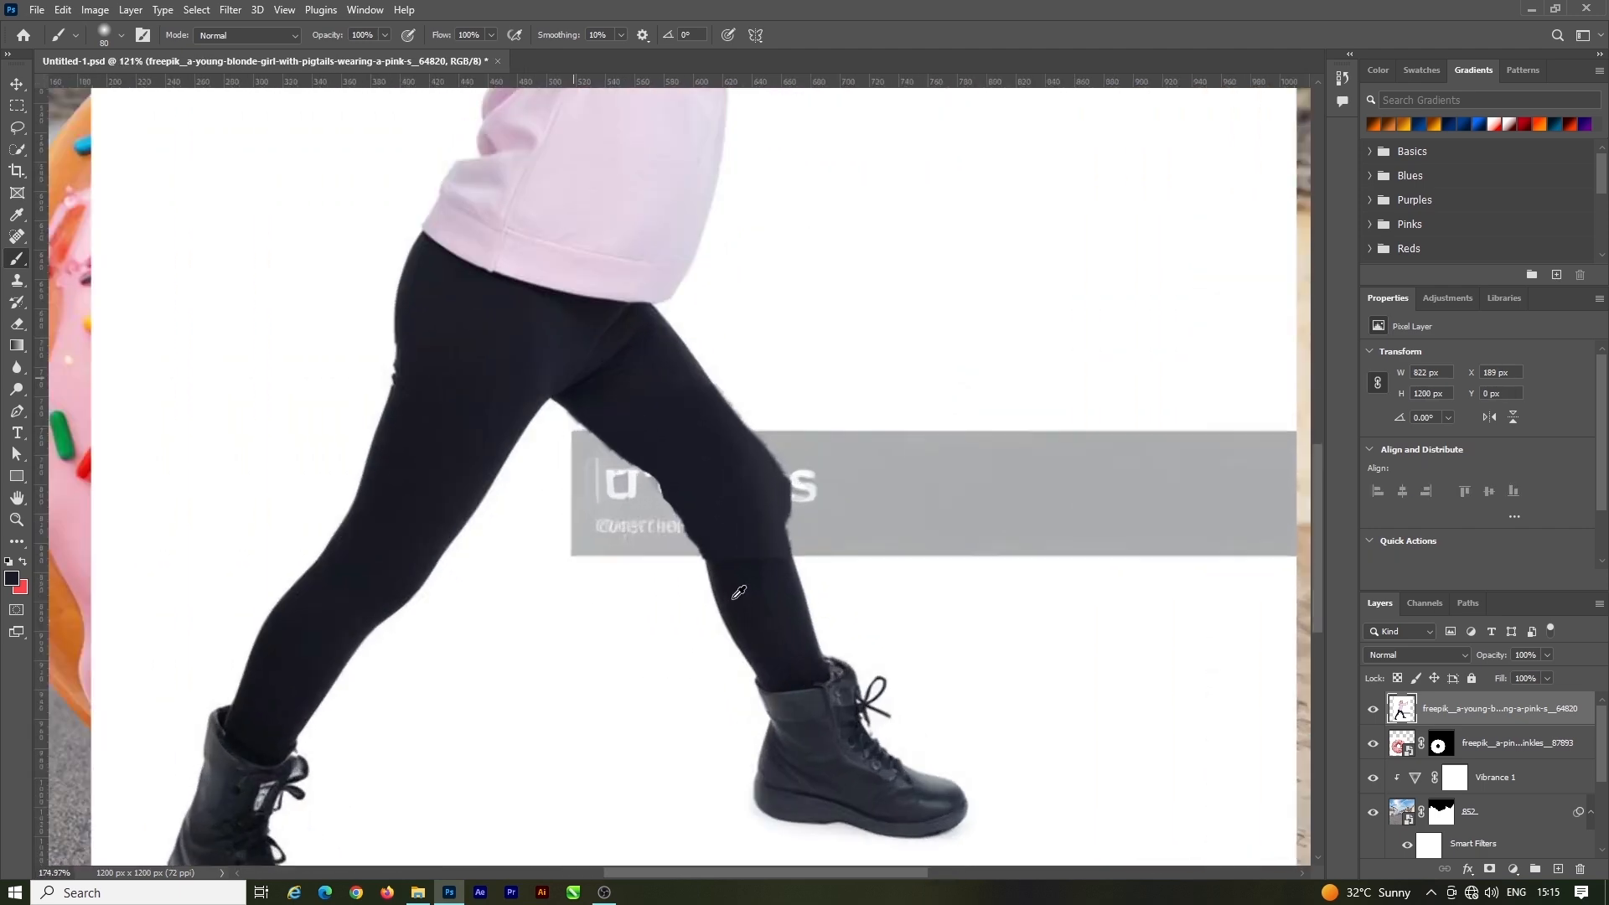
{"action": "key", "text": "bracketleft"}
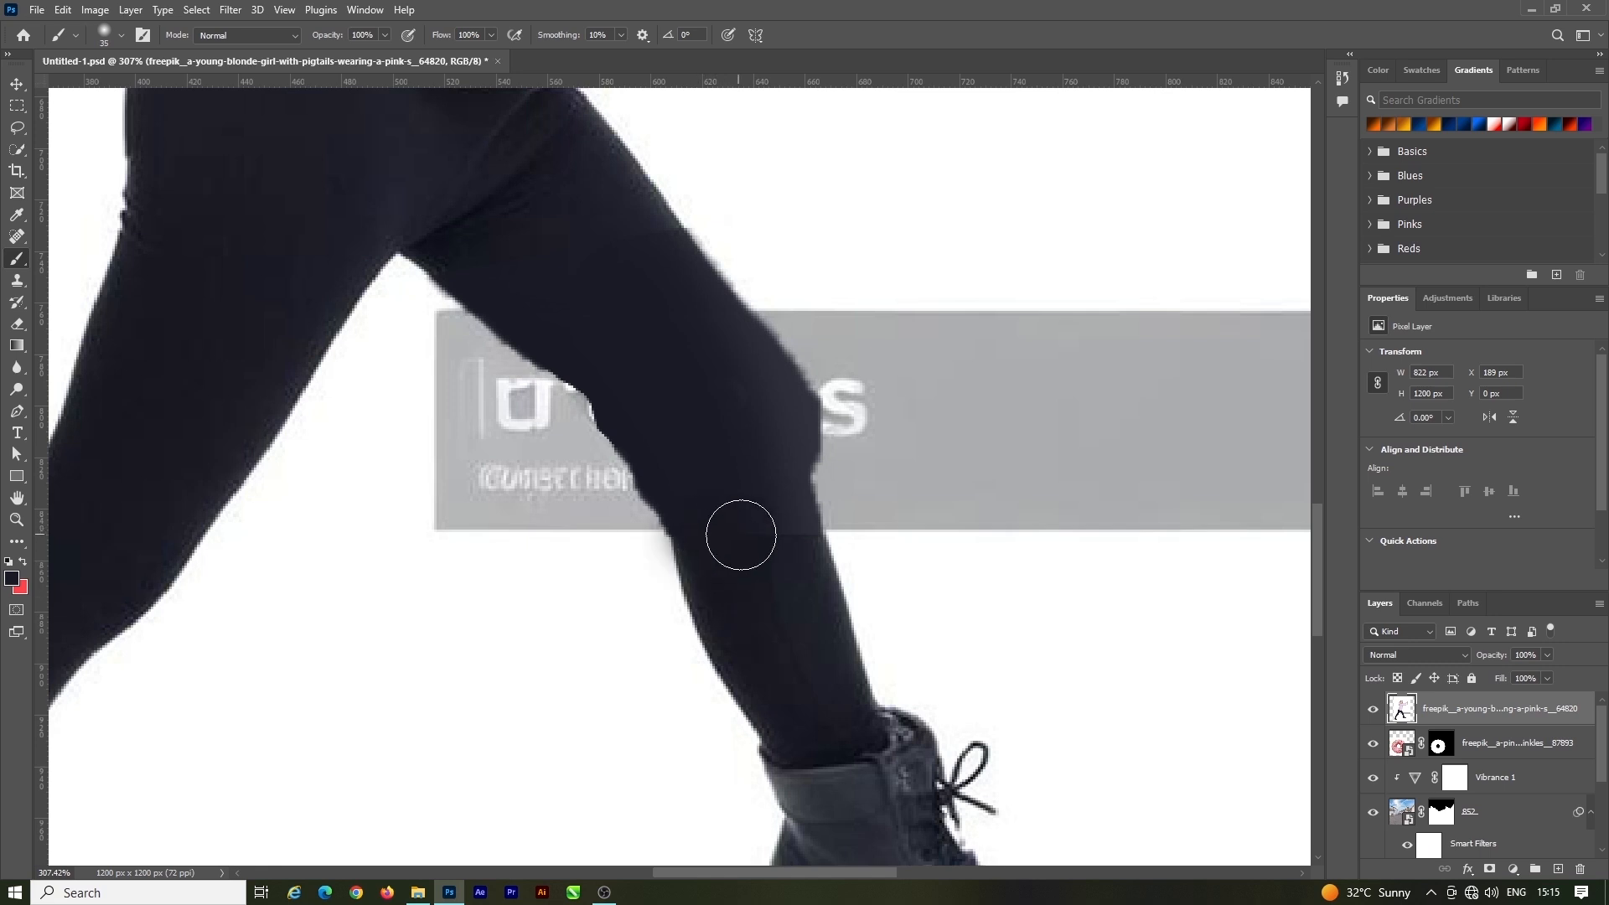
{"action": "mouse_move", "coordinate": [747, 539]}
{"action": "left_mouse_down"}
{"action": "mouse_move", "coordinate": [778, 526]}
{"action": "mouse_move", "coordinate": [787, 540]}
{"action": "mouse_move", "coordinate": [759, 562]}
{"action": "mouse_move", "coordinate": [668, 338]}
{"action": "mouse_move", "coordinate": [655, 252]}
{"action": "mouse_move", "coordinate": [746, 508]}
{"action": "left_mouse_up"}
{"action": "key", "text": "v"}
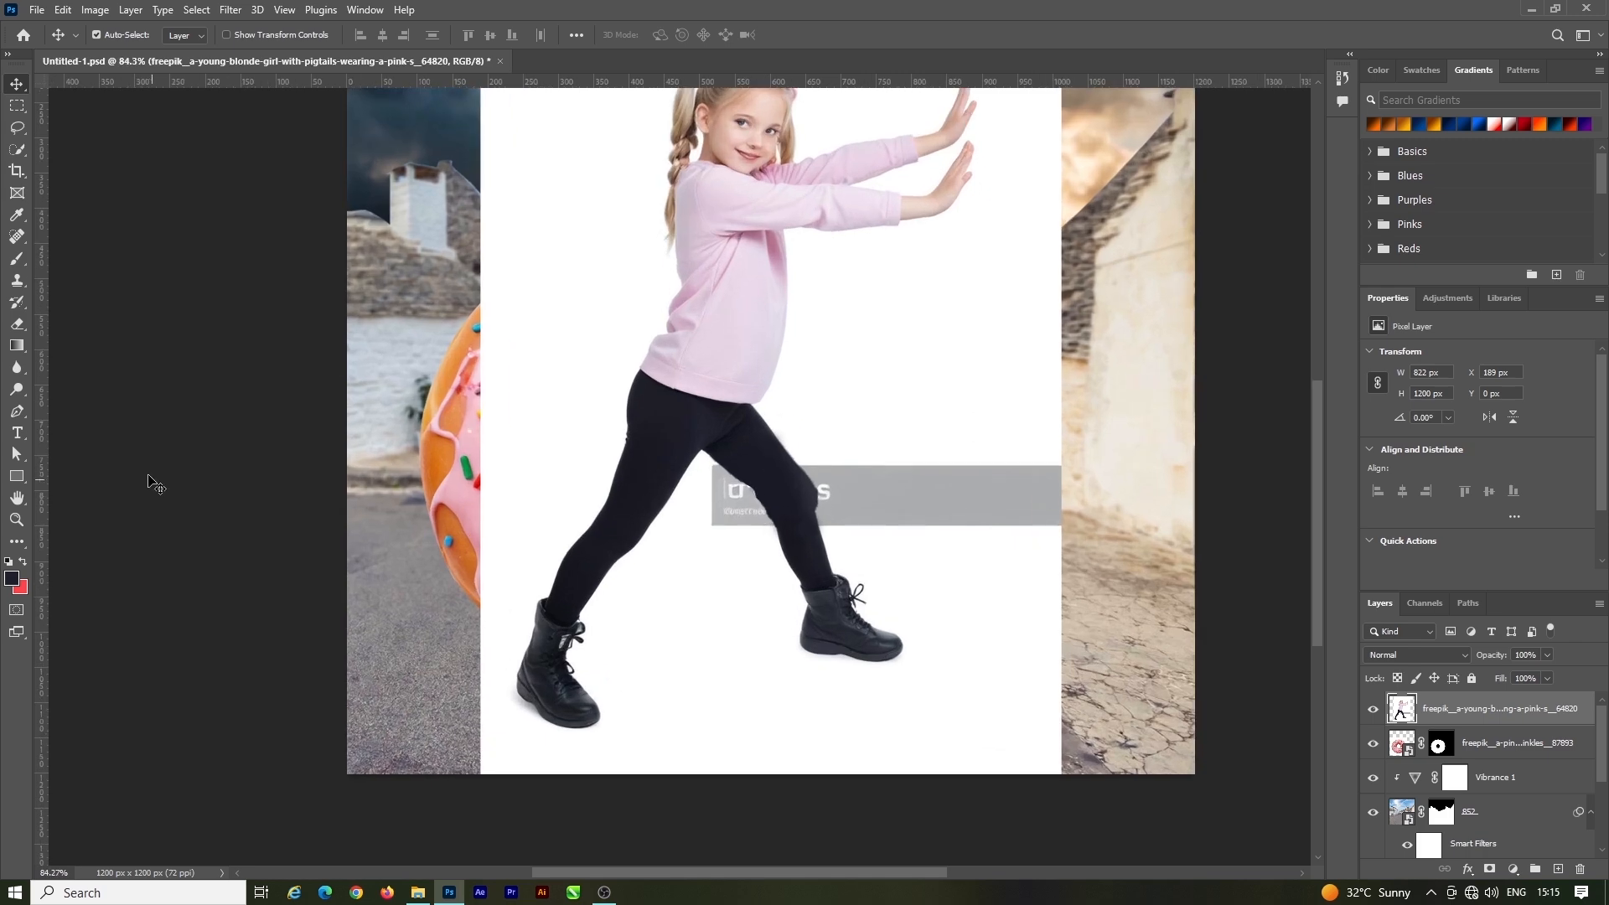
Start a Pen path around the girl at the rear boot's toe and trace the sole to the heel
{"action": "left_click", "coordinate": [24, 411]}
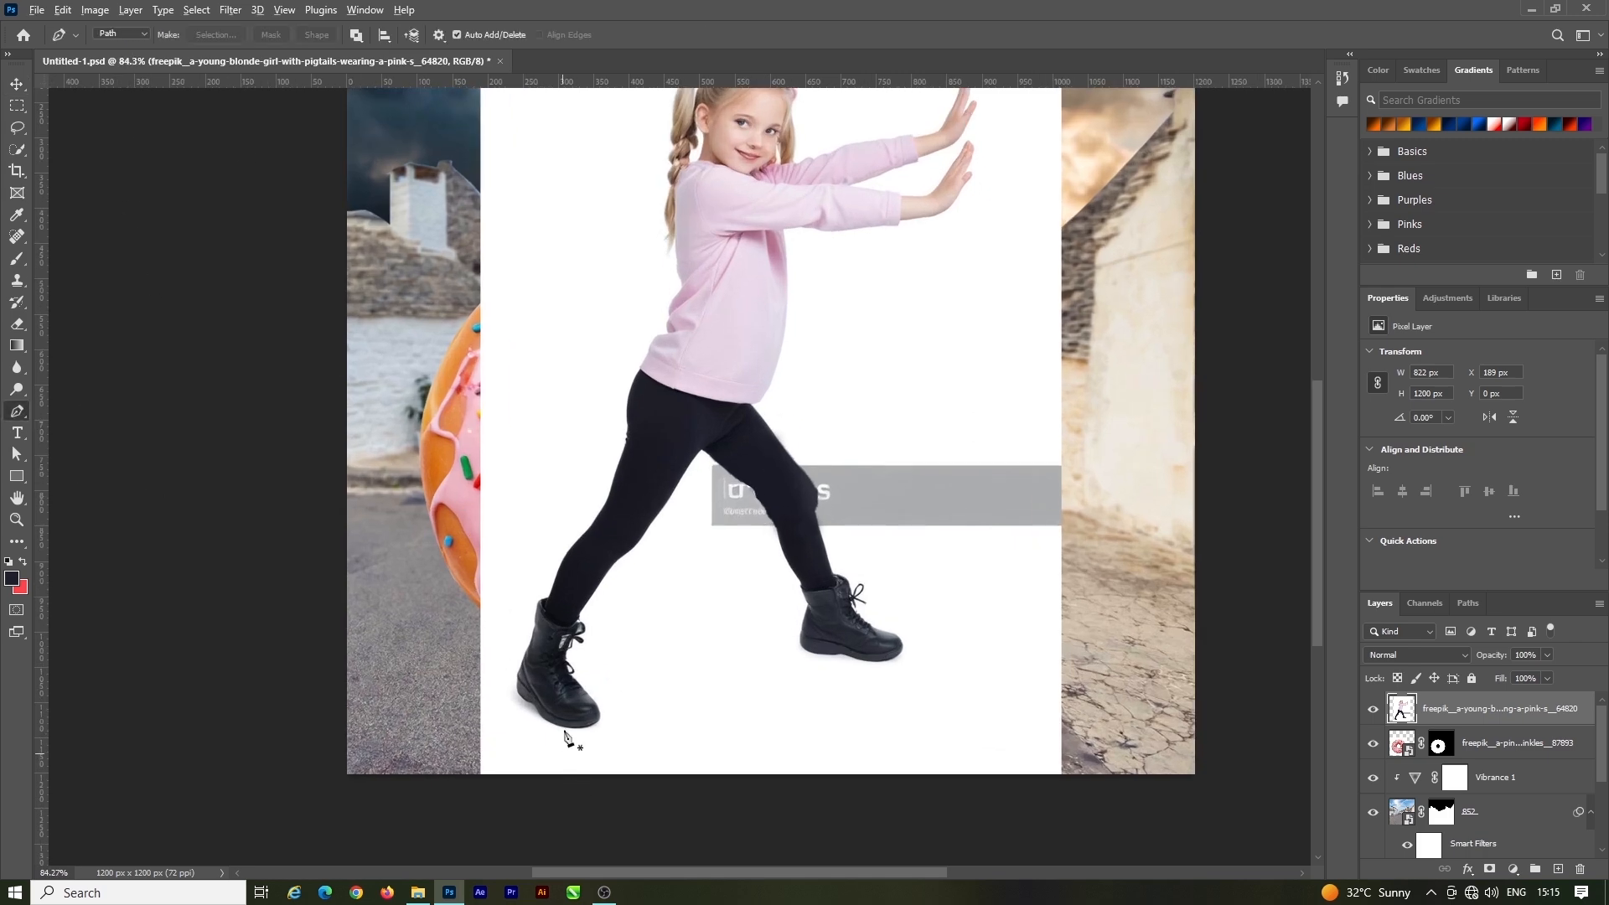
{"action": "scroll", "coordinate": [568, 739], "scroll_direction": "up", "scroll_amount": 5}
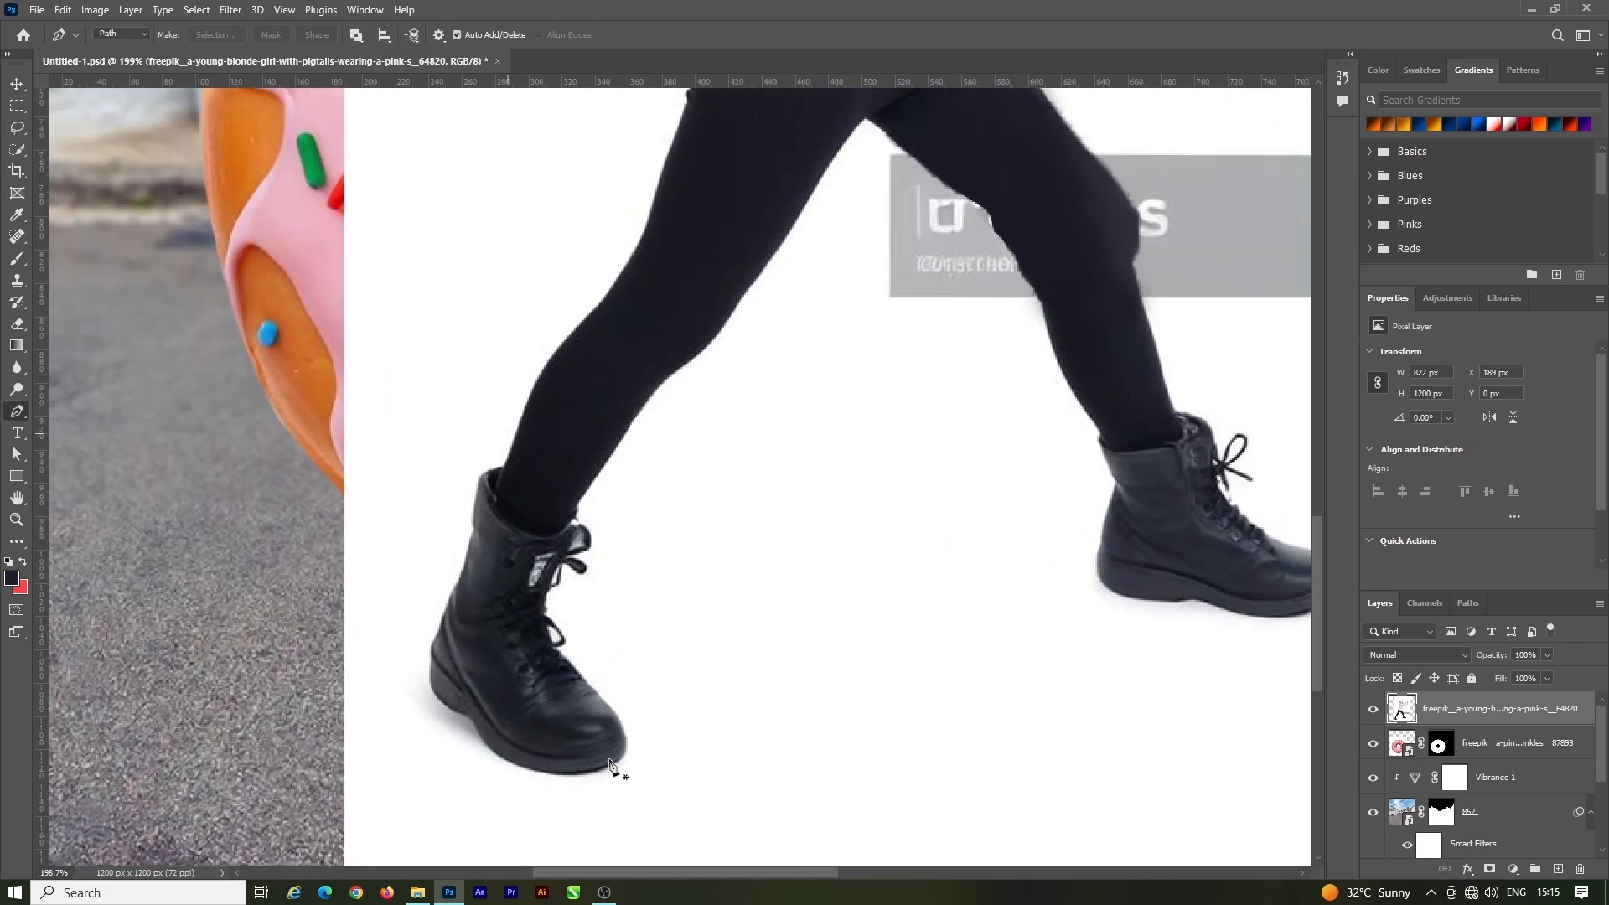
{"action": "scroll", "coordinate": [610, 765], "scroll_direction": "up", "scroll_amount": 3}
{"action": "left_click", "coordinate": [623, 699]}
{"action": "left_click_drag", "start_coordinate": [622, 765], "coordinate": [601, 776]}
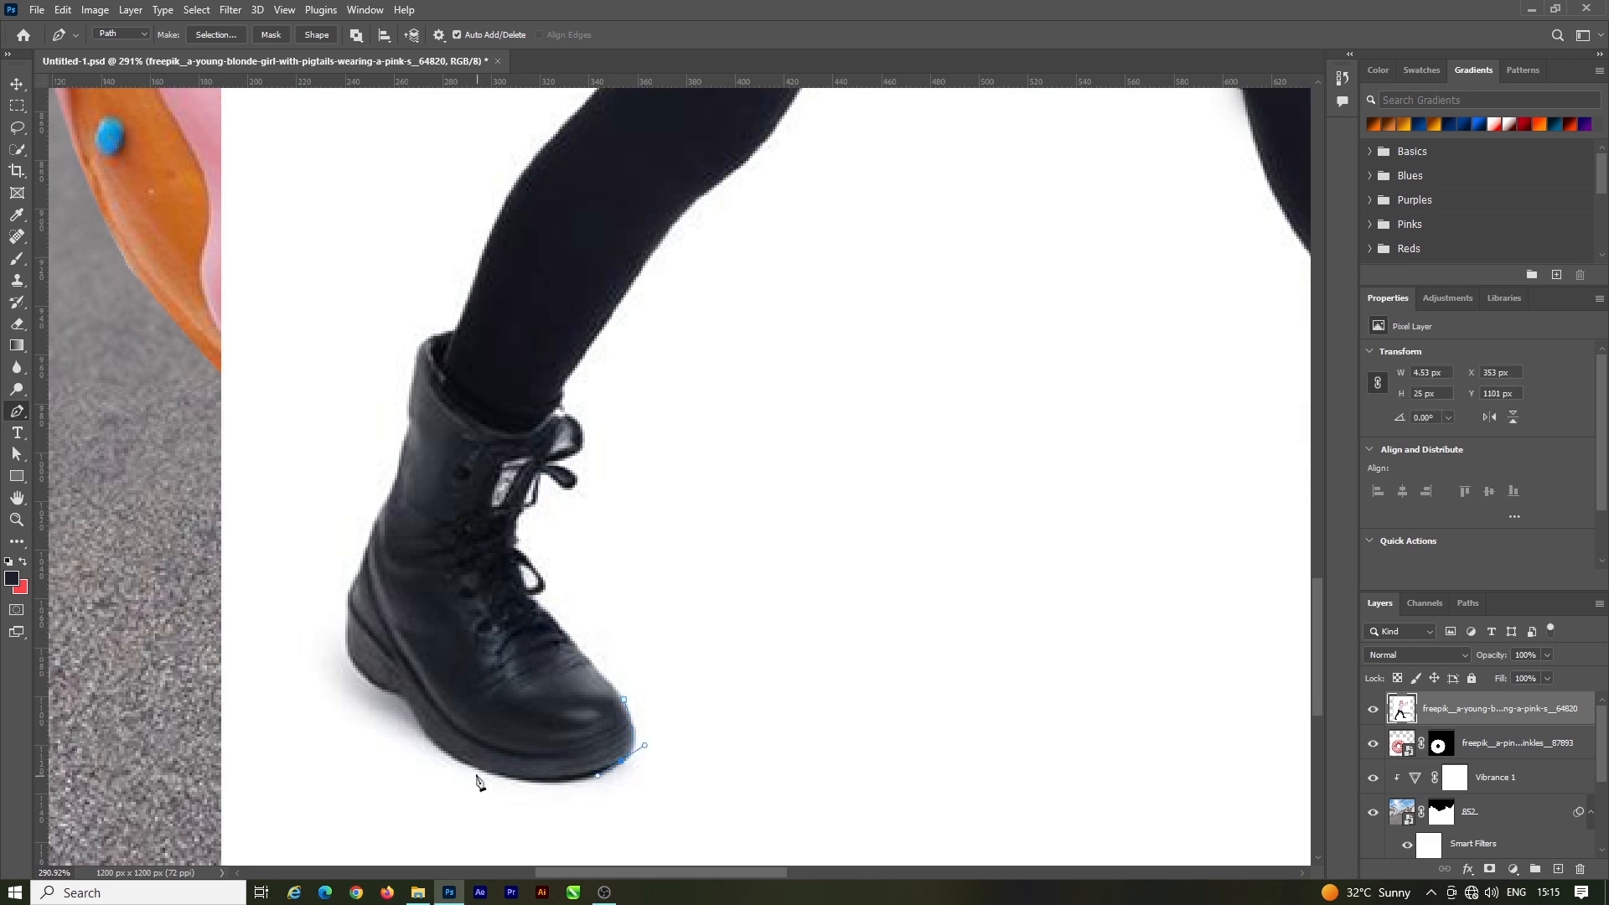
{"action": "scroll", "coordinate": [493, 777], "scroll_direction": "up", "scroll_amount": 3}
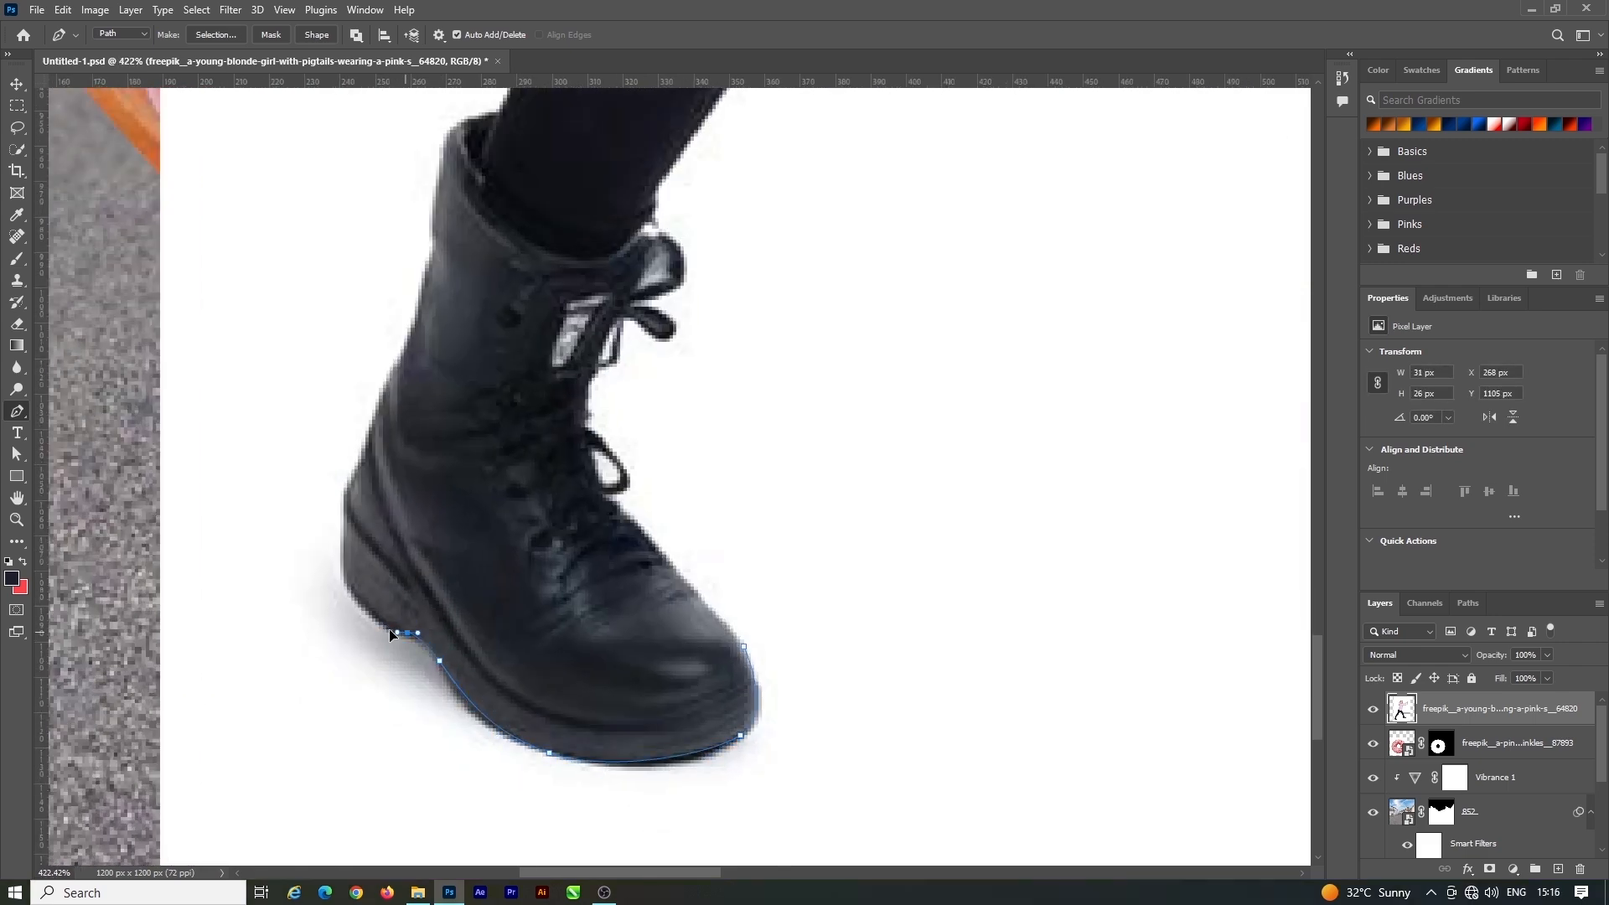
{"action": "left_click_drag", "start_coordinate": [390, 633], "coordinate": [387, 633]}
Continue the path around the rear boot's heel and up the back of its shaft to the leggings
{"action": "left_click_drag", "start_coordinate": [343, 573], "coordinate": [343, 549]}
{"action": "left_click", "coordinate": [354, 474]}
{"action": "scroll", "coordinate": [369, 469], "scroll_direction": "up", "scroll_amount": 2}
{"action": "left_click", "coordinate": [368, 524]}
{"action": "left_click", "coordinate": [407, 439]}
{"action": "scroll", "coordinate": [429, 361], "scroll_direction": "up", "scroll_amount": 1}
{"action": "left_click_drag", "start_coordinate": [436, 366], "coordinate": [434, 339]}
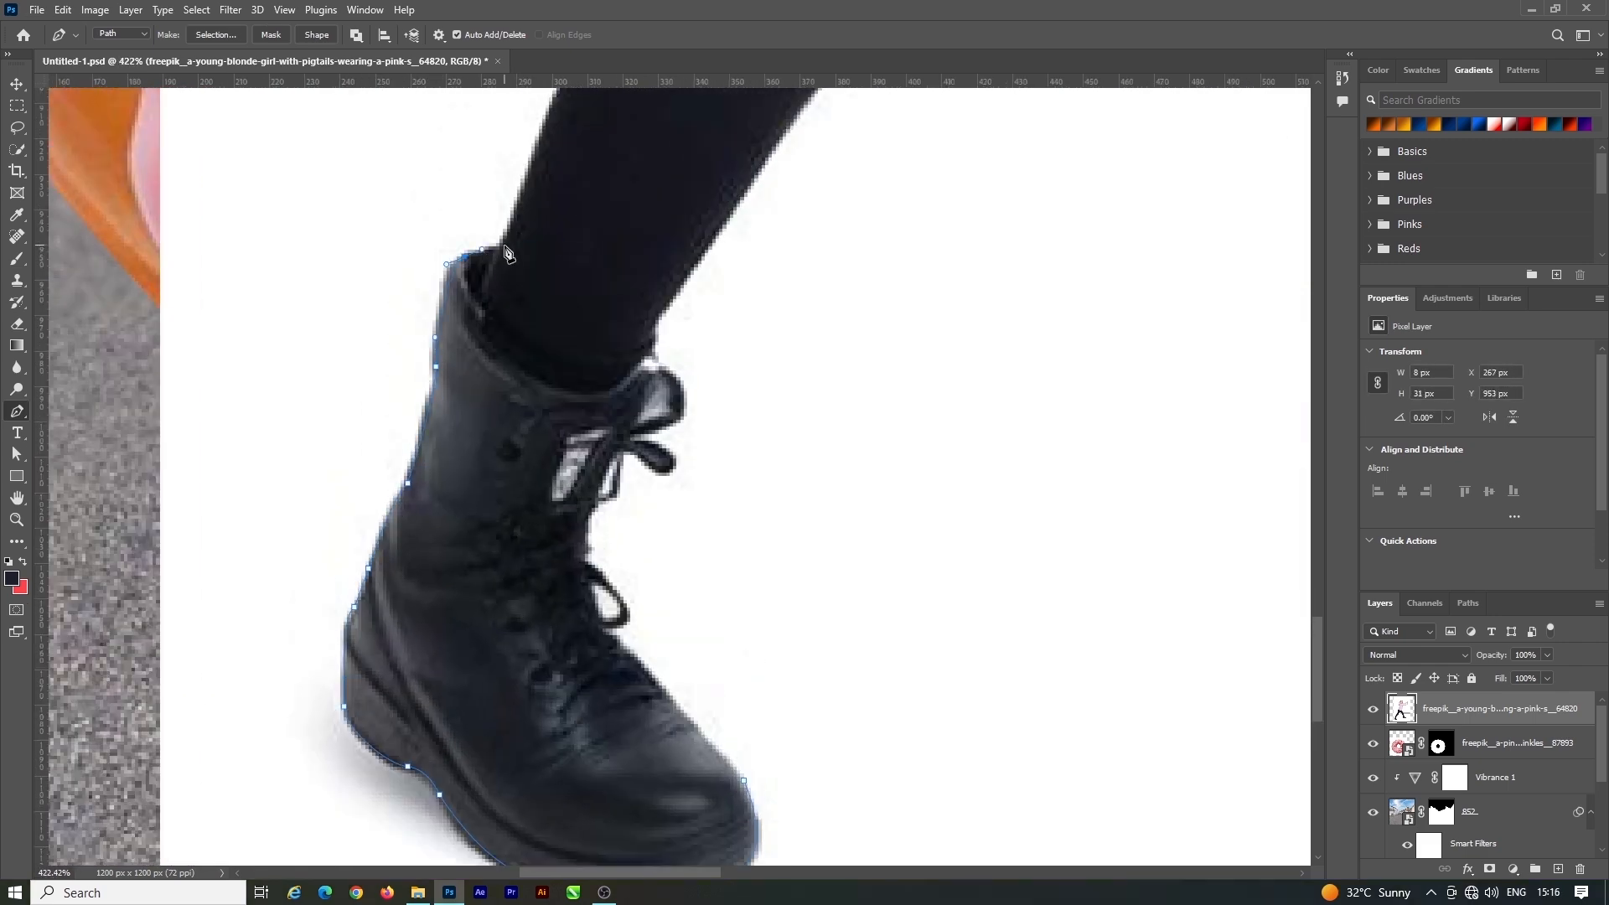
{"action": "left_click", "coordinate": [500, 246]}
Extend the path up the back edge of the rear leg to the hip, just below the sweater
{"action": "scroll", "coordinate": [500, 245], "scroll_direction": "down", "scroll_amount": 3}
{"action": "scroll", "coordinate": [500, 251], "scroll_direction": "up", "scroll_amount": 6}
{"action": "left_click_drag", "start_coordinate": [510, 620], "coordinate": [514, 600]}
{"action": "scroll", "coordinate": [594, 542], "scroll_direction": "up", "scroll_amount": 9}
{"action": "left_click", "coordinate": [656, 476]}
{"action": "left_click_drag", "start_coordinate": [665, 439], "coordinate": [672, 441]}
{"action": "left_click_drag", "start_coordinate": [664, 423], "coordinate": [658, 417]}
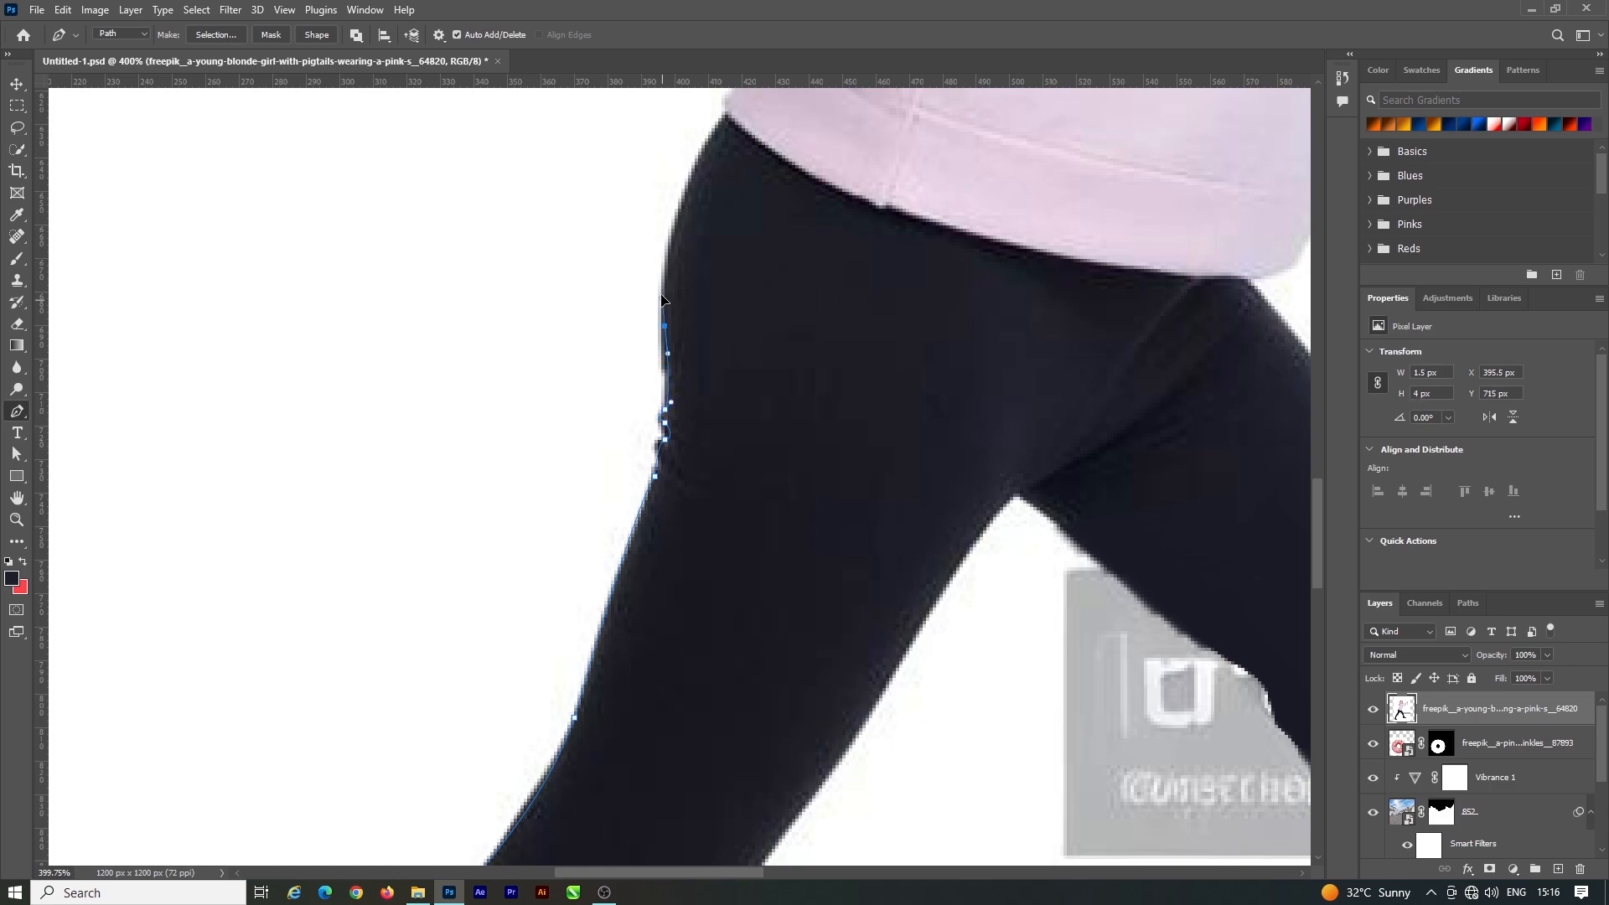
{"action": "left_click_drag", "start_coordinate": [662, 300], "coordinate": [662, 297]}
Trace the back of the pink sweater from the hem up to the tip of the braided pigtail
{"action": "scroll", "coordinate": [667, 289], "scroll_direction": "up", "scroll_amount": 2}
{"action": "left_click_drag", "start_coordinate": [728, 246], "coordinate": [741, 215]}
{"action": "scroll", "coordinate": [762, 171], "scroll_direction": "down", "scroll_amount": 3}
{"action": "scroll", "coordinate": [758, 251], "scroll_direction": "up", "scroll_amount": 7}
{"action": "left_click_drag", "start_coordinate": [761, 171], "coordinate": [769, 151]}
{"action": "left_click", "coordinate": [772, 182], "text": "alt"}
{"action": "scroll", "coordinate": [767, 251], "scroll_direction": "down", "scroll_amount": 3}
{"action": "scroll", "coordinate": [738, 377], "scroll_direction": "up", "scroll_amount": 2}
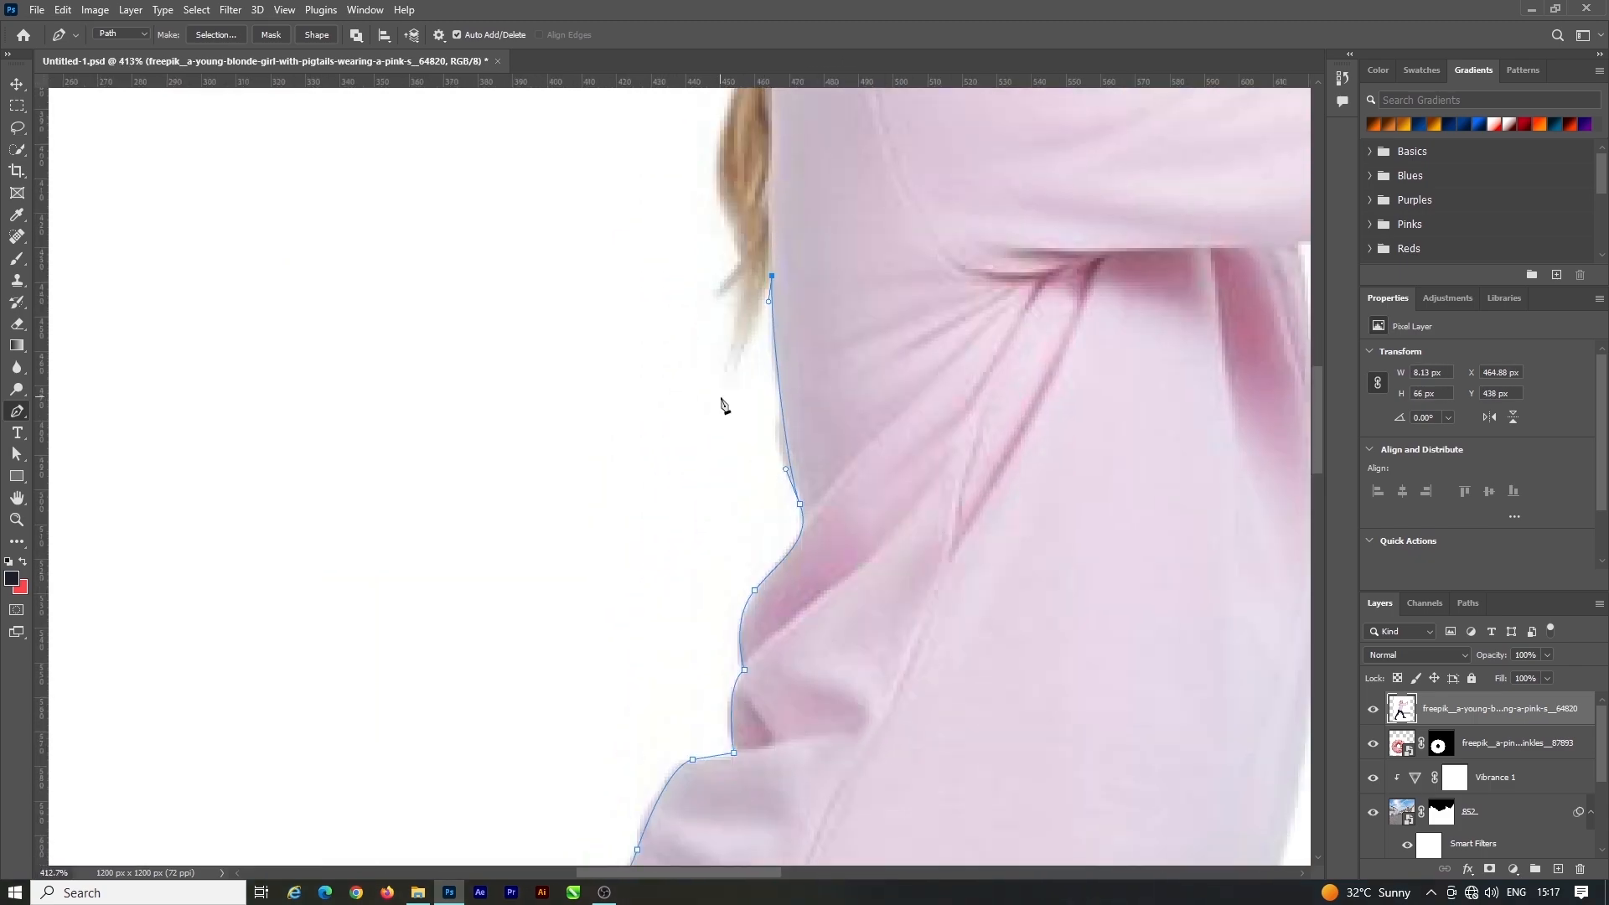
Trace the outer edge of the braided pigtail from its tip up to the hair tie
{"action": "left_click_drag", "start_coordinate": [734, 359], "coordinate": [710, 381]}
{"action": "left_click", "coordinate": [734, 359], "text": "alt"}
{"action": "scroll", "coordinate": [721, 377], "scroll_direction": "up", "scroll_amount": 5}
{"action": "left_click_drag", "start_coordinate": [675, 605], "coordinate": [645, 542]}
{"action": "scroll", "coordinate": [712, 360], "scroll_direction": "up", "scroll_amount": 3}
{"action": "left_click_drag", "start_coordinate": [708, 417], "coordinate": [753, 367]}
{"action": "scroll", "coordinate": [703, 277], "scroll_direction": "up", "scroll_amount": 3}
{"action": "left_click_drag", "start_coordinate": [797, 194], "coordinate": [884, 197]}
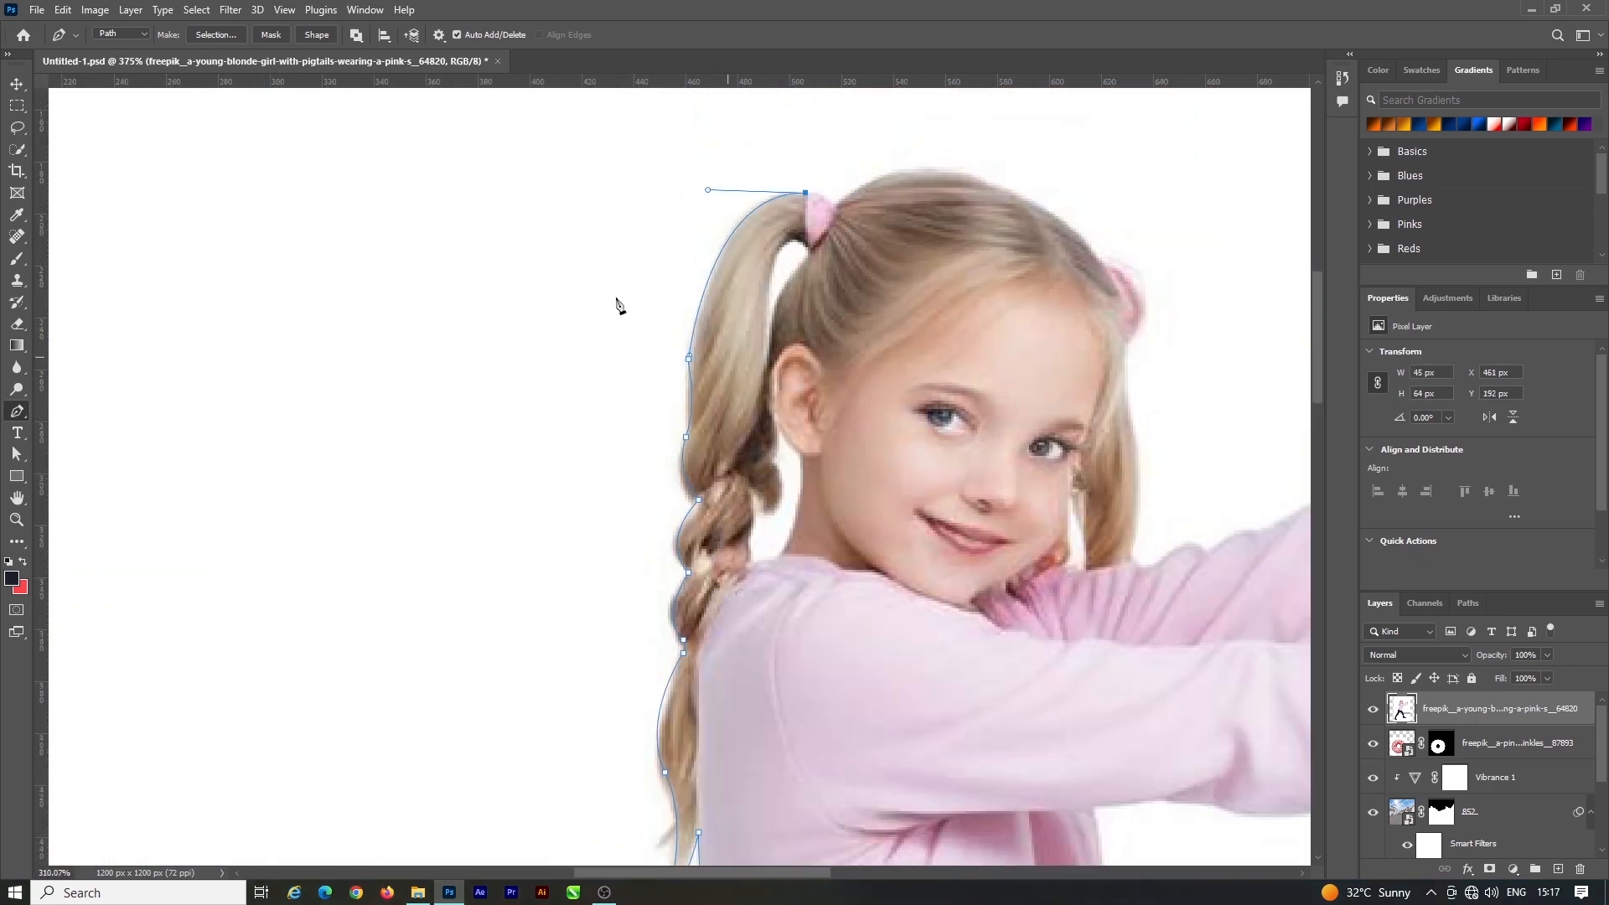
Carry the path over the top of the head and down the second pigtail to the far sleeve's shoulder
{"action": "scroll", "coordinate": [805, 243], "scroll_direction": "up", "scroll_amount": 4}
{"action": "left_click_drag", "start_coordinate": [802, 237], "coordinate": [963, 335]}
{"action": "scroll", "coordinate": [964, 352], "scroll_direction": "up", "scroll_amount": 3}
{"action": "left_click_drag", "start_coordinate": [917, 417], "coordinate": [897, 432]}
{"action": "scroll", "coordinate": [897, 431], "scroll_direction": "down", "scroll_amount": 4}
{"action": "left_click_drag", "start_coordinate": [831, 522], "coordinate": [812, 556]}
{"action": "left_click_drag", "start_coordinate": [919, 504], "coordinate": [929, 505]}
{"action": "scroll", "coordinate": [1006, 494], "scroll_direction": "down", "scroll_amount": 8}
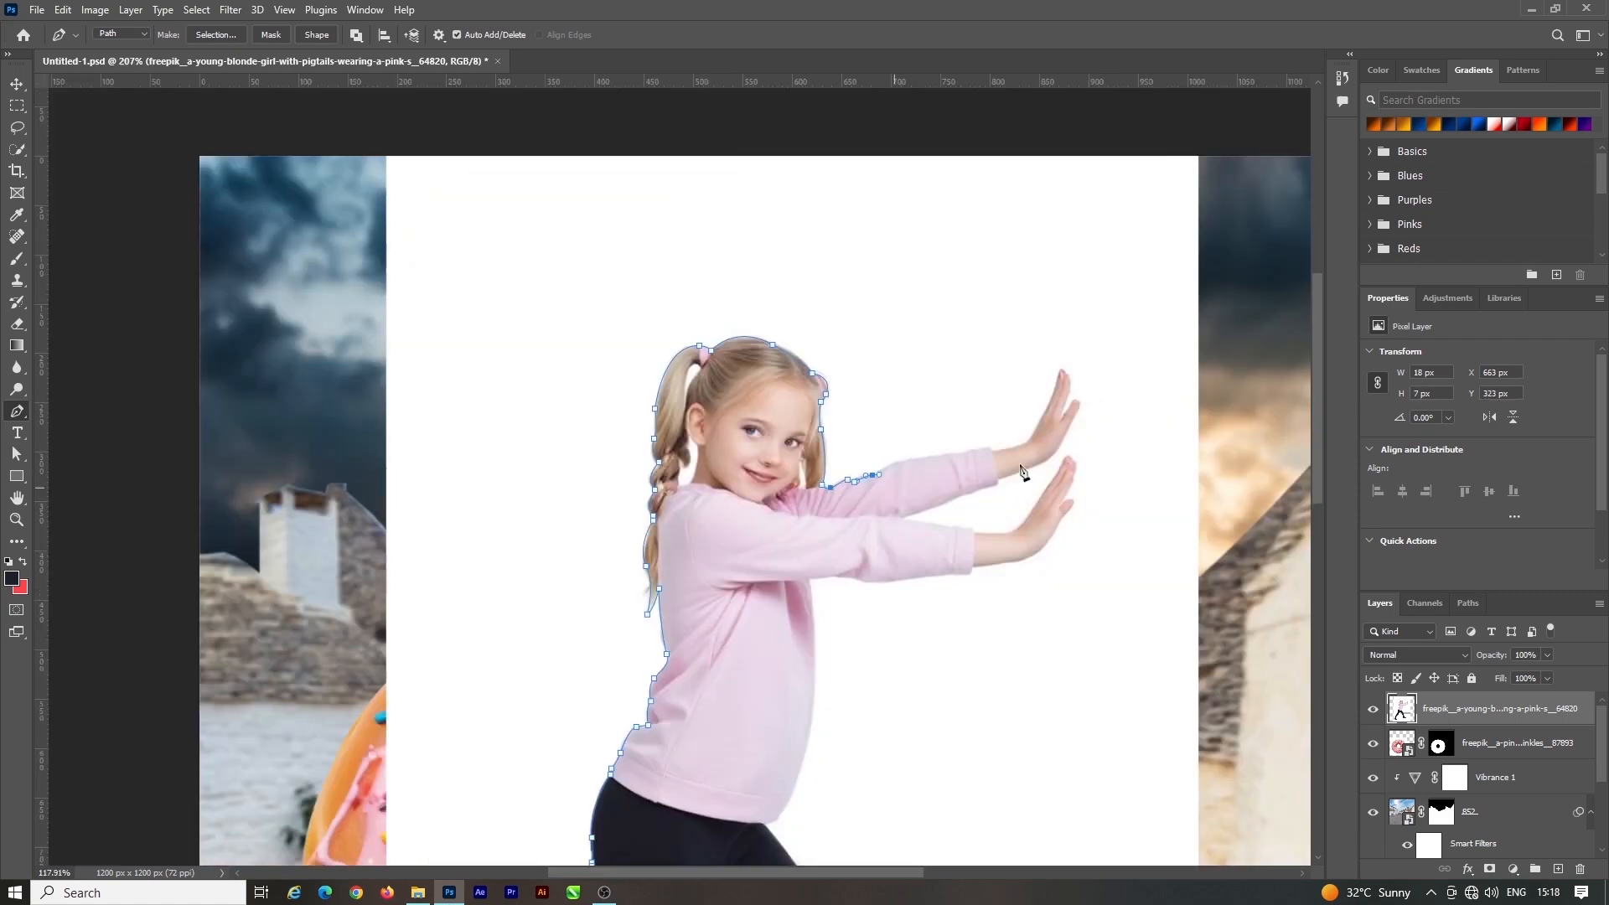
Trace the top edge of the far sleeve, wrist and hand up to the fingertips
{"action": "scroll", "coordinate": [1023, 470], "scroll_direction": "up", "scroll_amount": 8}
{"action": "left_click_drag", "start_coordinate": [1078, 433], "coordinate": [1082, 446]}
{"action": "scroll", "coordinate": [1081, 444], "scroll_direction": "down", "scroll_amount": 3}
{"action": "left_click_drag", "start_coordinate": [964, 503], "coordinate": [988, 464]}
{"action": "left_click", "coordinate": [1032, 369]}
{"action": "scroll", "coordinate": [1032, 369], "scroll_direction": "up", "scroll_amount": 4}
{"action": "left_click_drag", "start_coordinate": [1048, 329], "coordinate": [1055, 341]}
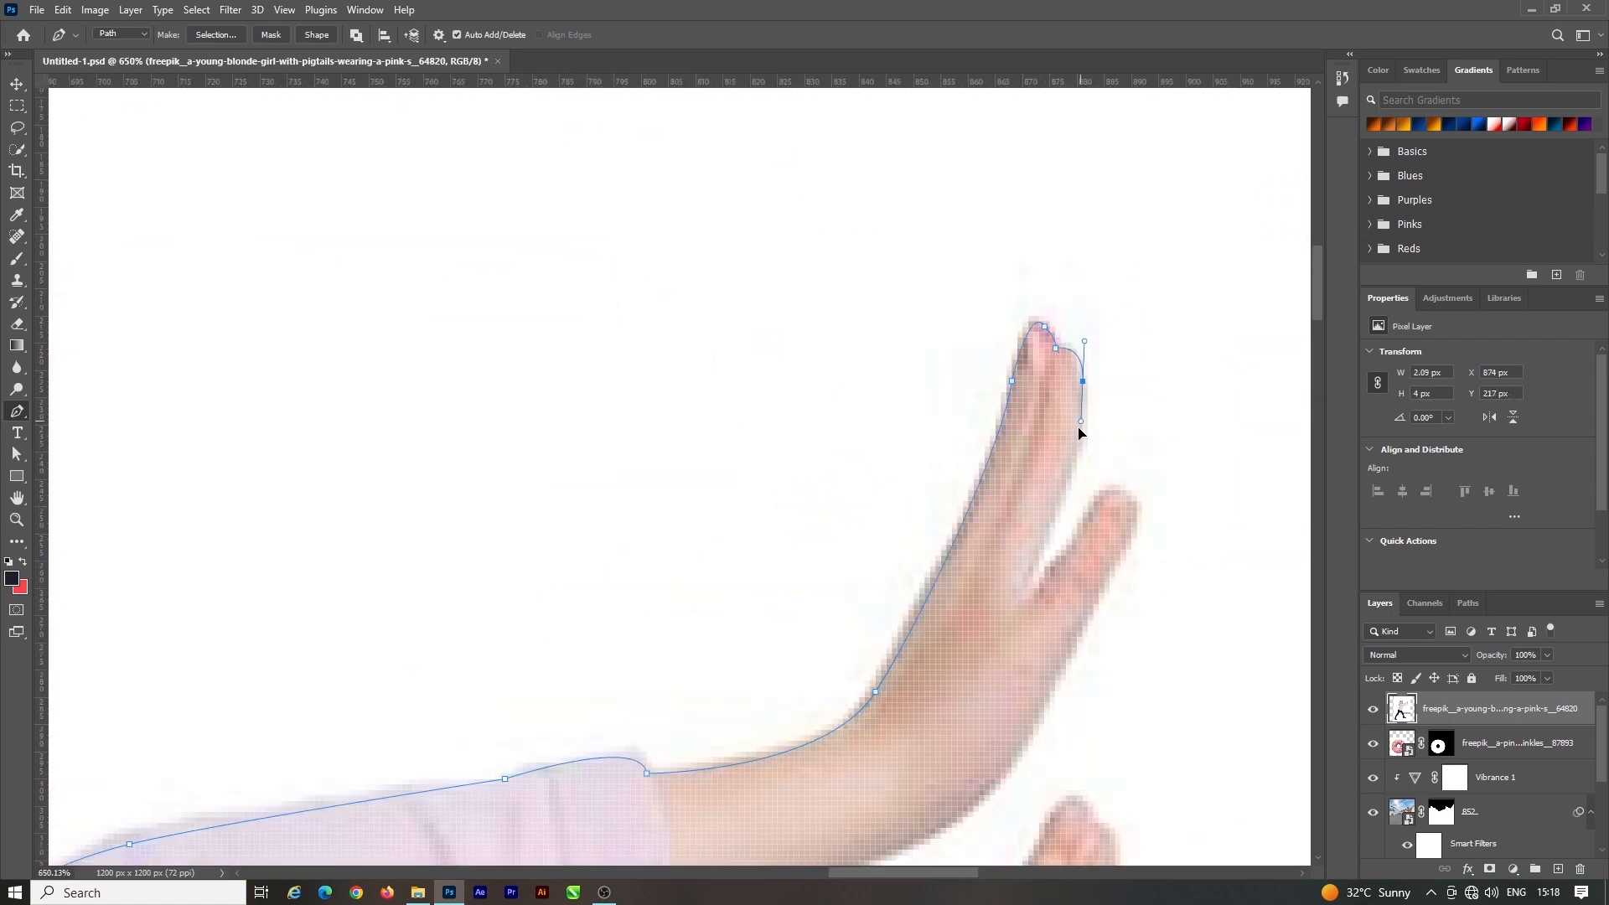
Trace the far hand's fingers and thumb, then the arm's underside back to where the two sleeves meet
{"action": "left_click_drag", "start_coordinate": [1020, 598], "coordinate": [1010, 615]}
{"action": "left_click_drag", "start_coordinate": [1113, 490], "coordinate": [1135, 503]}
{"action": "scroll", "coordinate": [964, 671], "scroll_direction": "down", "scroll_amount": 3}
{"action": "left_click", "coordinate": [877, 552]}
{"action": "left_click_drag", "start_coordinate": [859, 580], "coordinate": [841, 603]}
{"action": "left_click_drag", "start_coordinate": [423, 730], "coordinate": [377, 750]}
Trace the top edge of the near sleeve and wrist, then around the near hand's fingers and thumb
{"action": "scroll", "coordinate": [427, 729], "scroll_direction": "down", "scroll_amount": 3}
{"action": "left_click_drag", "start_coordinate": [465, 527], "coordinate": [494, 532]}
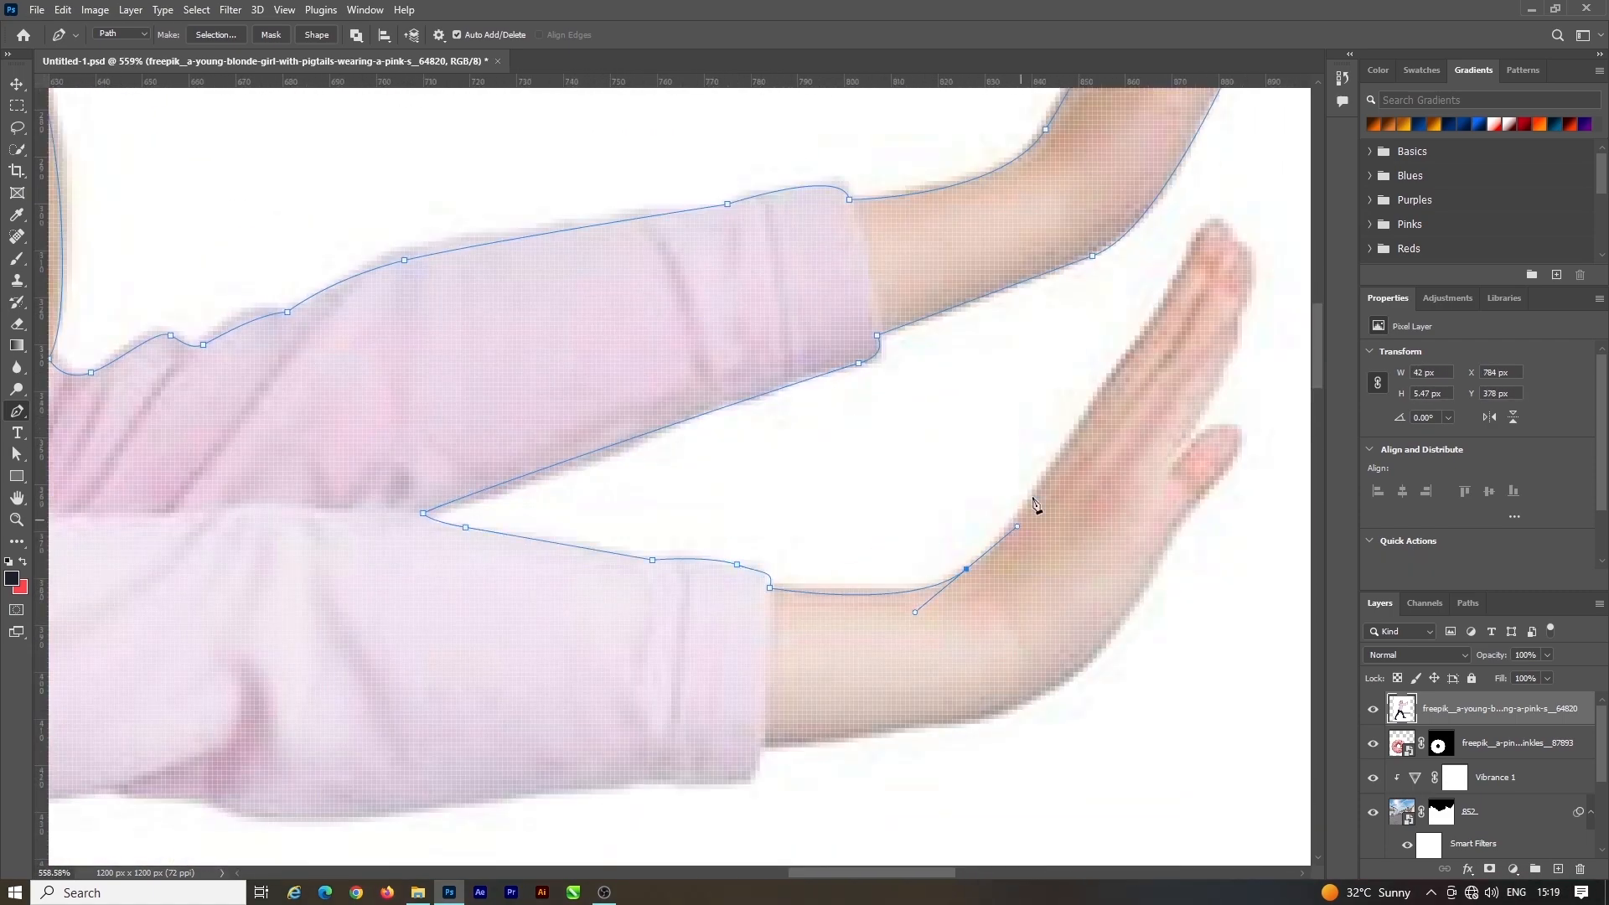
{"action": "left_click", "coordinate": [1162, 307]}
{"action": "scroll", "coordinate": [1162, 307], "scroll_direction": "up", "scroll_amount": 3}
{"action": "left_click_drag", "start_coordinate": [946, 282], "coordinate": [973, 286]}
{"action": "left_click", "coordinate": [972, 307]}
{"action": "left_click_drag", "start_coordinate": [977, 585], "coordinate": [972, 607]}
Trace the near arm's underside and the front of the sweater down to the leggings
{"action": "scroll", "coordinate": [972, 595], "scroll_direction": "down", "scroll_amount": 4}
{"action": "left_click_drag", "start_coordinate": [970, 586], "coordinate": [945, 639]}
{"action": "left_click_drag", "start_coordinate": [721, 556], "coordinate": [667, 575]}
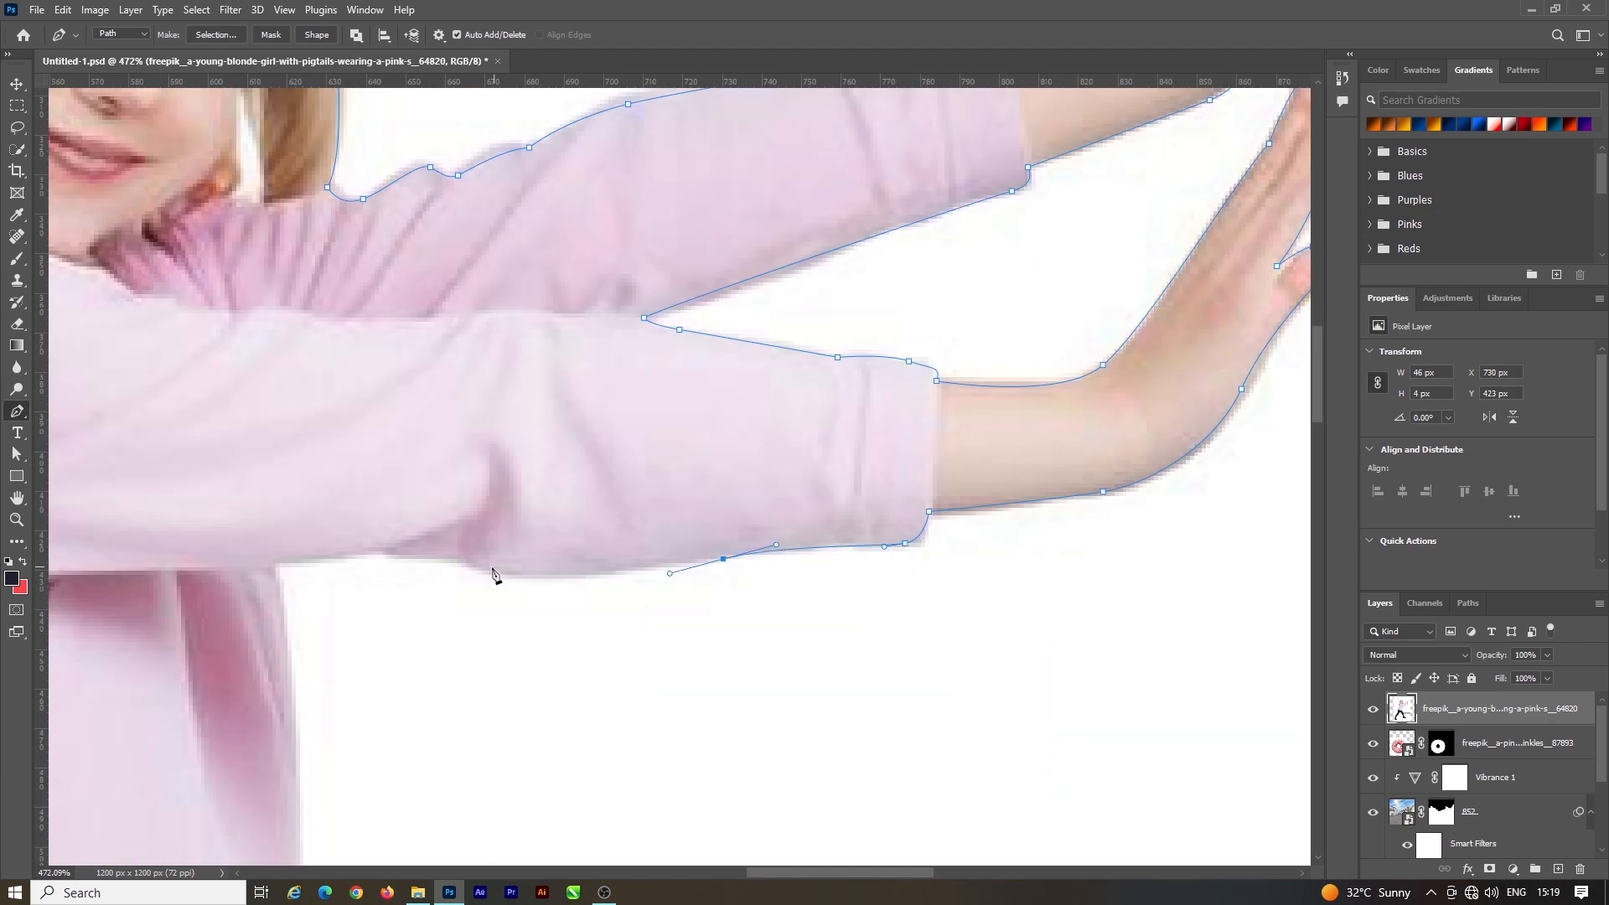
{"action": "left_click_drag", "start_coordinate": [495, 573], "coordinate": [276, 570]}
{"action": "left_click_drag", "start_coordinate": [782, 369], "coordinate": [754, 458]}
{"action": "scroll", "coordinate": [745, 492], "scroll_direction": "up", "scroll_amount": 3}
{"action": "left_click_drag", "start_coordinate": [659, 572], "coordinate": [629, 571]}
Trace the outer edge of the front leg past the repainted knee to the top of the boot
{"action": "left_click_drag", "start_coordinate": [633, 438], "coordinate": [662, 479]}
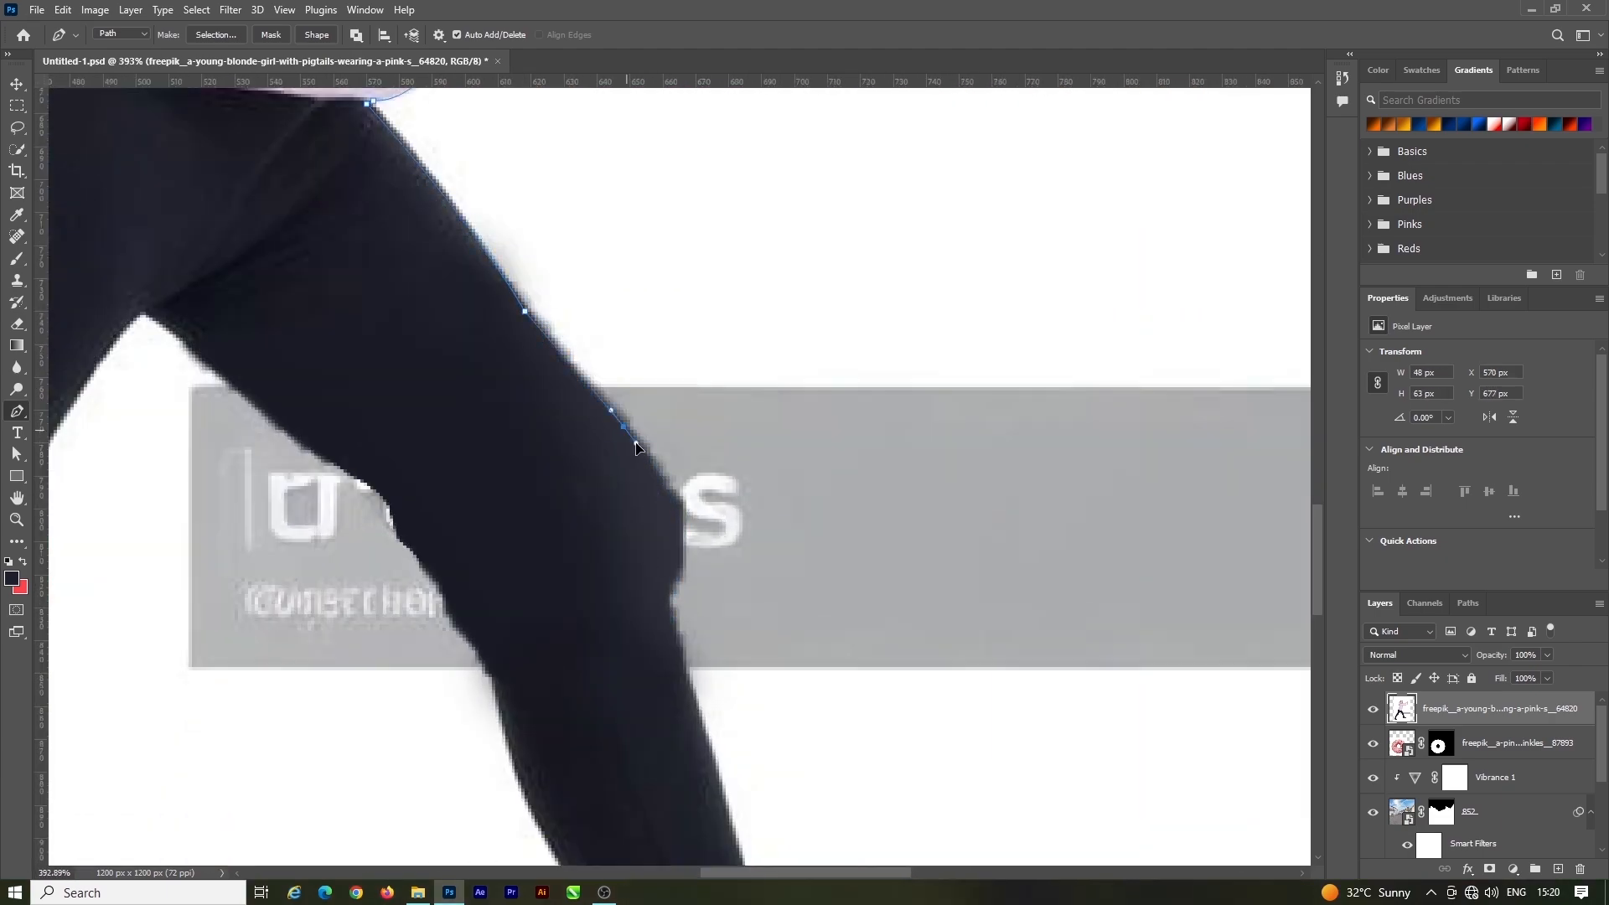
{"action": "left_click_drag", "start_coordinate": [687, 669], "coordinate": [586, 252]}
{"action": "left_click_drag", "start_coordinate": [640, 419], "coordinate": [656, 460]}
{"action": "scroll", "coordinate": [676, 495], "scroll_direction": "up", "scroll_amount": 3}
Trace the front boot's upper opening and around its bow and loose lace ends
{"action": "left_click", "coordinate": [600, 364]}
{"action": "left_click", "coordinate": [687, 414]}
{"action": "left_click", "coordinate": [722, 505]}
{"action": "left_click_drag", "start_coordinate": [758, 435], "coordinate": [783, 431]}
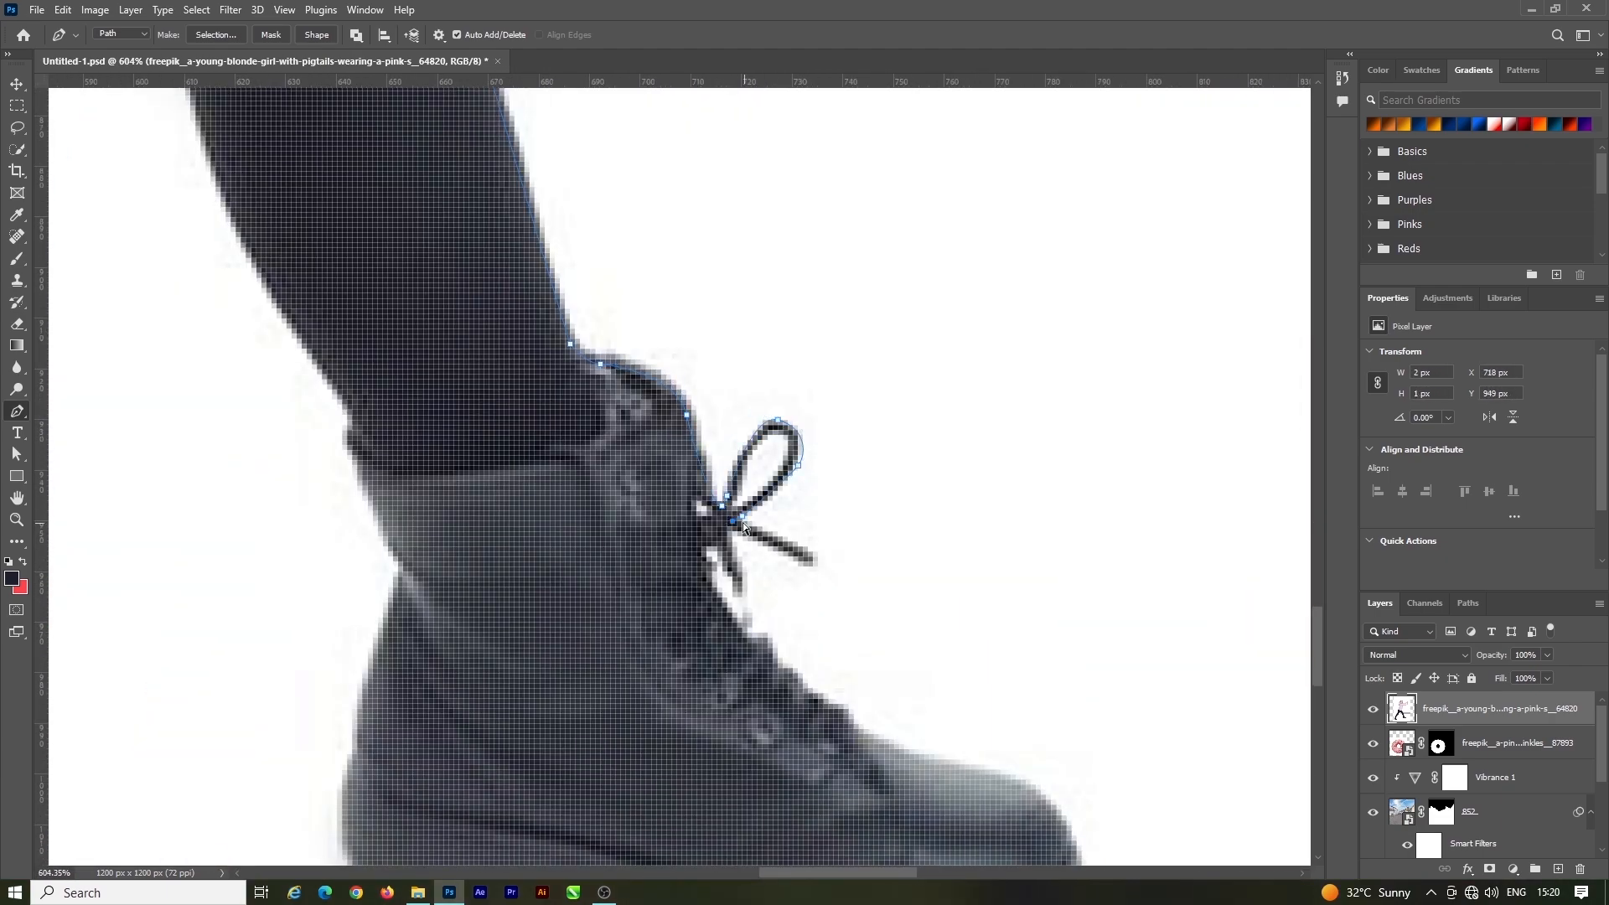
{"action": "left_click", "coordinate": [703, 546]}
{"action": "left_click_drag", "start_coordinate": [716, 607], "coordinate": [726, 620]}
{"action": "left_click_drag", "start_coordinate": [746, 636], "coordinate": [767, 436]}
Trace the front boot's toe, sole and heel, then up the back of the boot
{"action": "left_click", "coordinate": [868, 510]}
{"action": "left_click_drag", "start_coordinate": [1076, 626], "coordinate": [1088, 657]}
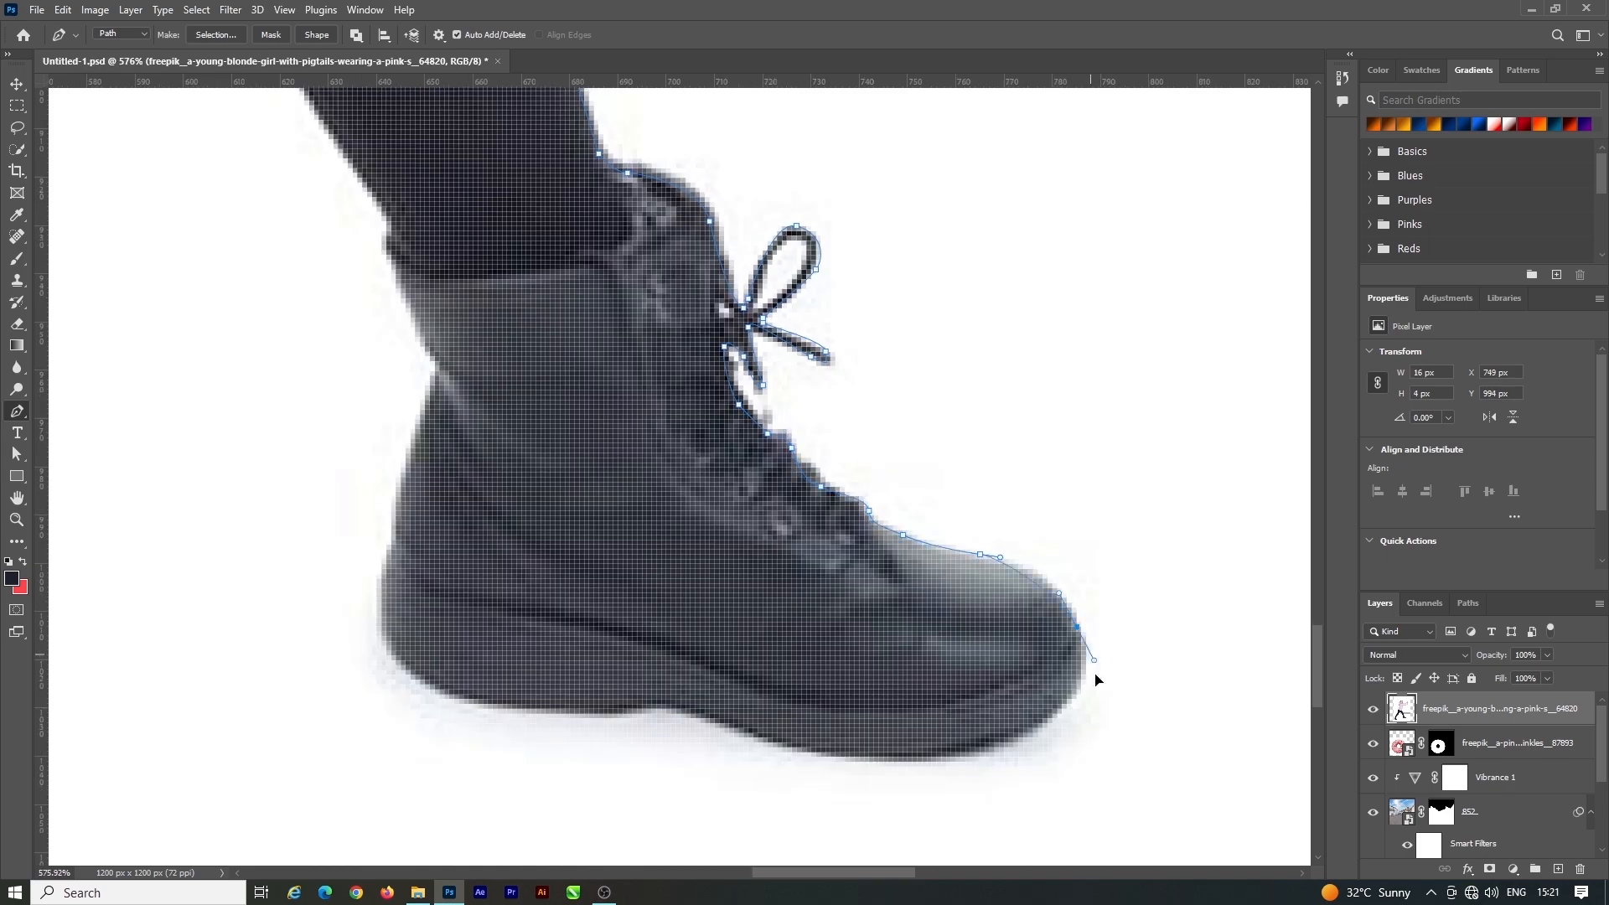
{"action": "left_click_drag", "start_coordinate": [738, 728], "coordinate": [603, 714]}
{"action": "left_click_drag", "start_coordinate": [434, 689], "coordinate": [386, 666]}
{"action": "left_click_drag", "start_coordinate": [394, 550], "coordinate": [401, 506]}
{"action": "scroll", "coordinate": [838, 545], "scroll_direction": "down", "scroll_amount": 3}
Trace the inner edge of the front leg to the crotch and down the rear leg to the knee
{"action": "left_click", "coordinate": [766, 403]}
{"action": "left_click_drag", "start_coordinate": [821, 354], "coordinate": [689, 408]}
{"action": "scroll", "coordinate": [821, 316], "scroll_direction": "down", "scroll_amount": 2}
{"action": "left_click", "coordinate": [660, 180]}
{"action": "scroll", "coordinate": [931, 309], "scroll_direction": "down", "scroll_amount": 3}
{"action": "scroll", "coordinate": [700, 355], "scroll_direction": "up", "scroll_amount": 4}
{"action": "left_click", "coordinate": [533, 547]}
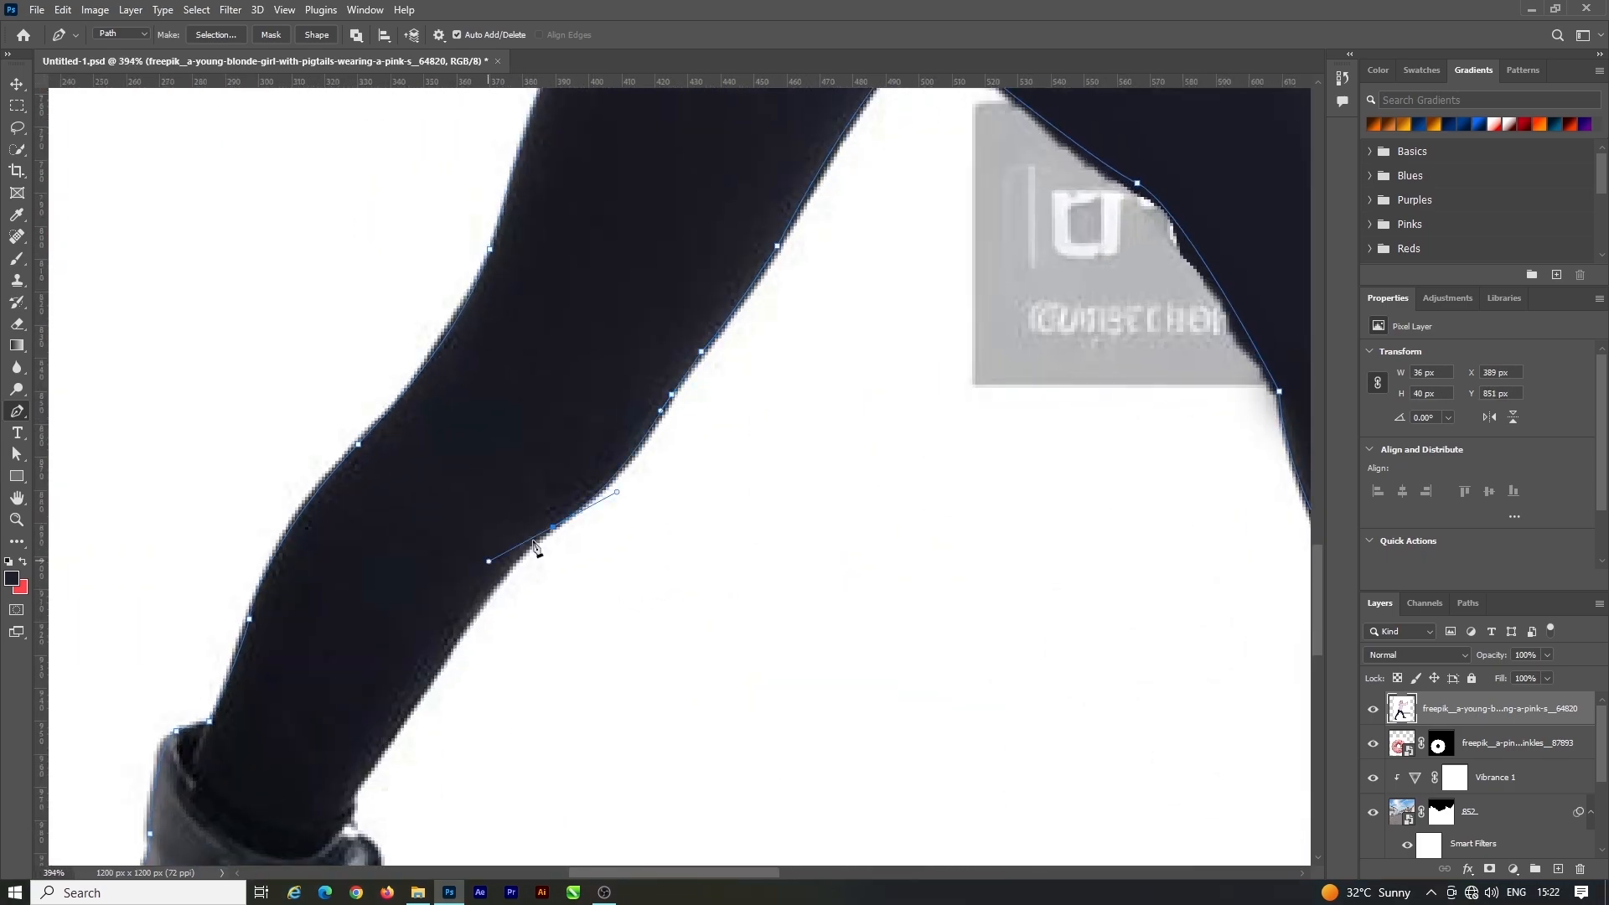
Complete the path along the rear calf and boot laces and mask the girl's layer with it
{"action": "left_click_drag", "start_coordinate": [621, 358], "coordinate": [570, 488]}
{"action": "scroll", "coordinate": [557, 460], "scroll_direction": "up", "scroll_amount": 4}
{"action": "left_click", "coordinate": [568, 392]}
{"action": "left_click_drag", "start_coordinate": [531, 499], "coordinate": [508, 494]}
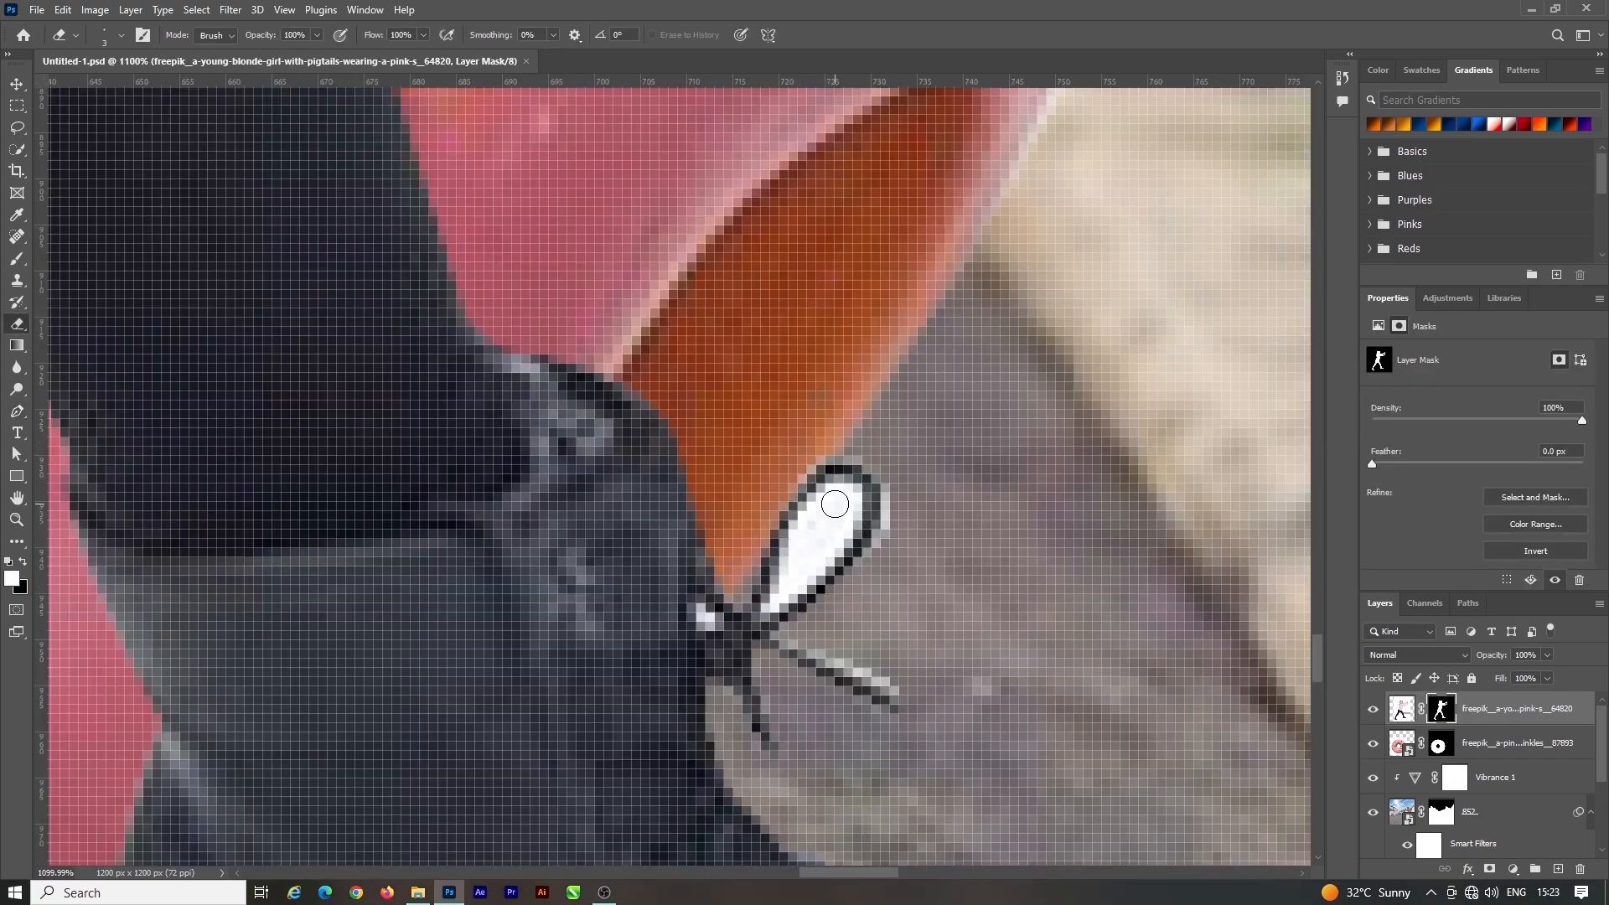
Erase the leftover white background in and around the front boot's lace loop on the girl's layer mask
{"action": "mouse_move", "coordinate": [836, 503]}
{"action": "left_mouse_down"}
{"action": "mouse_move", "coordinate": [792, 579]}
{"action": "mouse_move", "coordinate": [817, 515]}
{"action": "mouse_move", "coordinate": [784, 571]}
{"action": "left_mouse_up"}
{"action": "left_click_drag", "start_coordinate": [893, 484], "coordinate": [869, 579]}
{"action": "scroll", "coordinate": [828, 463], "scroll_direction": "down", "scroll_amount": 8}
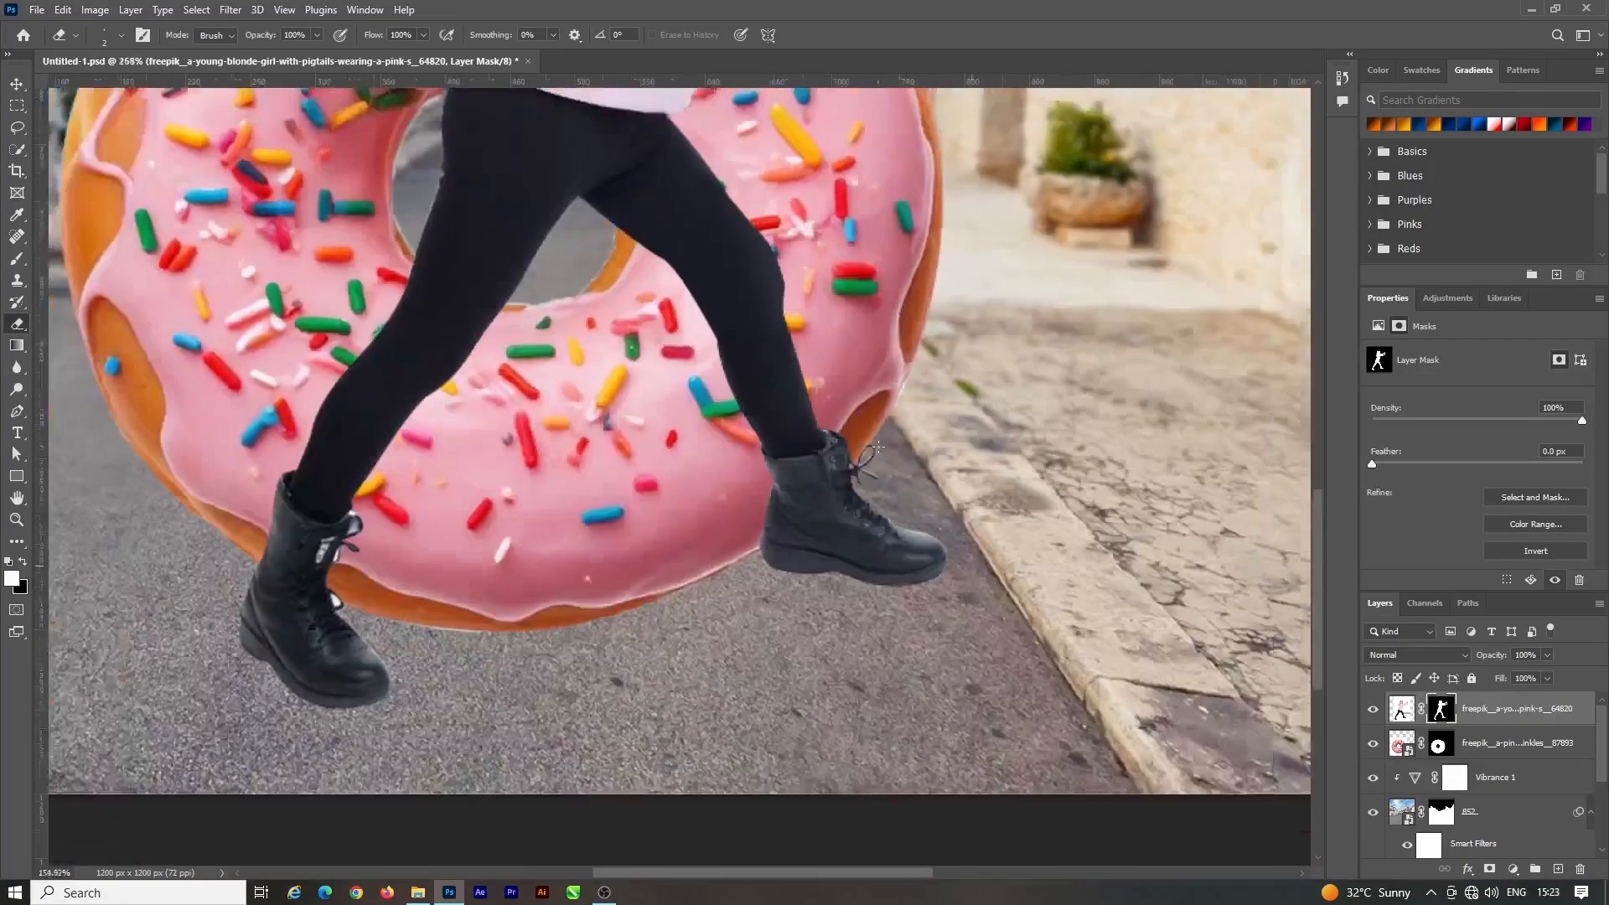
{"action": "scroll", "coordinate": [691, 367], "scroll_direction": "up", "scroll_amount": 6}
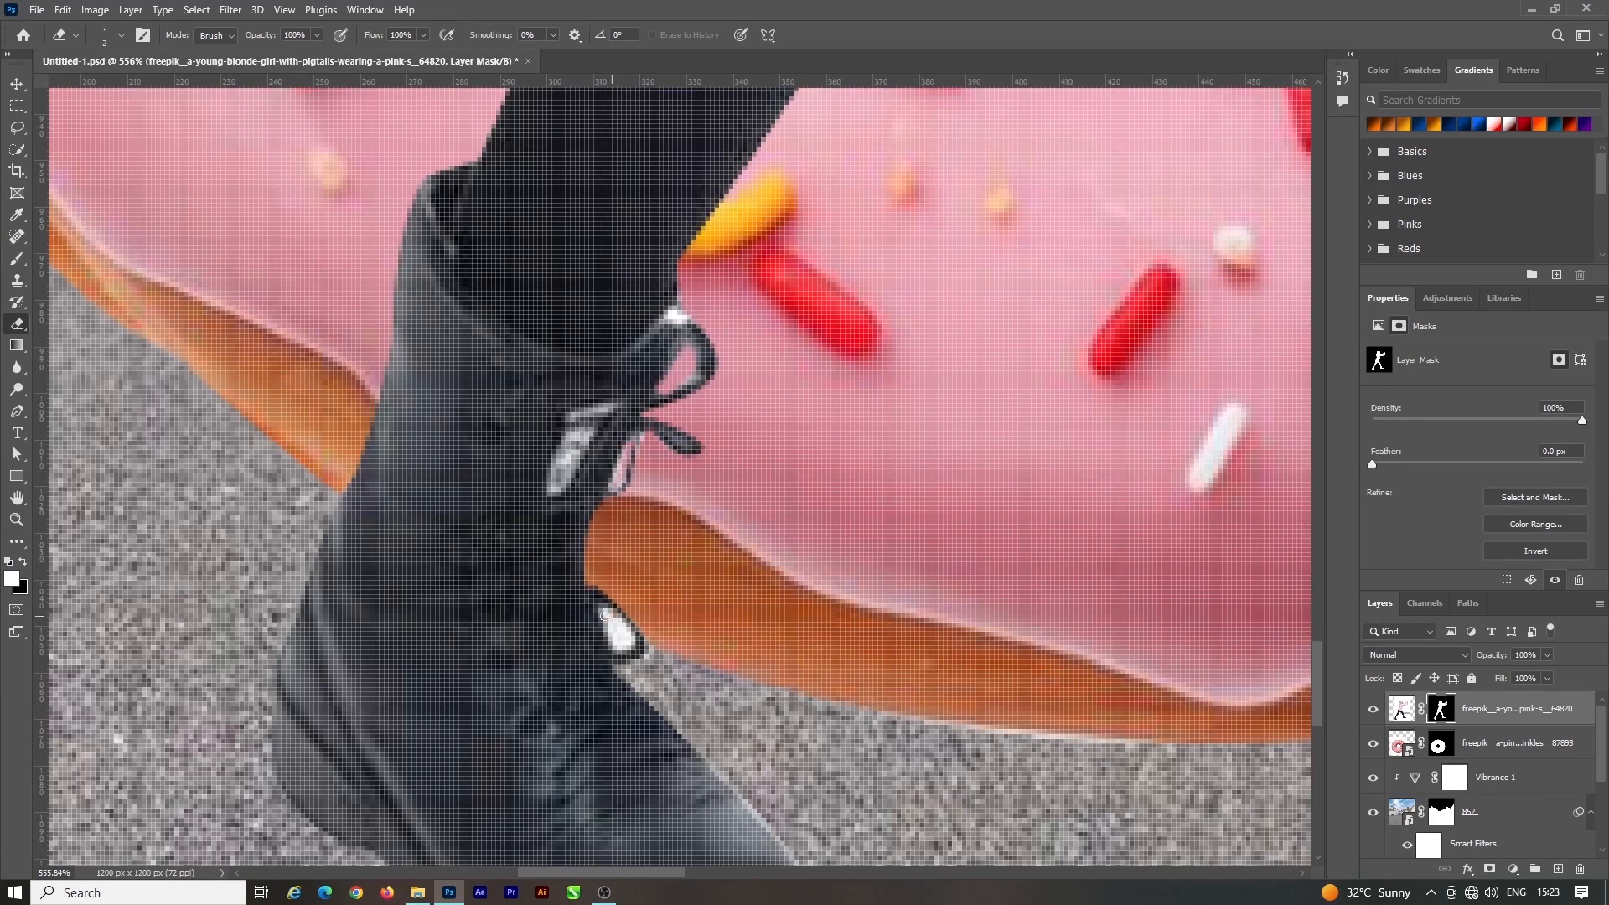
{"action": "scroll", "coordinate": [629, 642], "scroll_direction": "down", "scroll_amount": 8}
Erase the white gap between the braided pigtail and the girl's neck on the layer mask
{"action": "scroll", "coordinate": [713, 186], "scroll_direction": "up", "scroll_amount": 5}
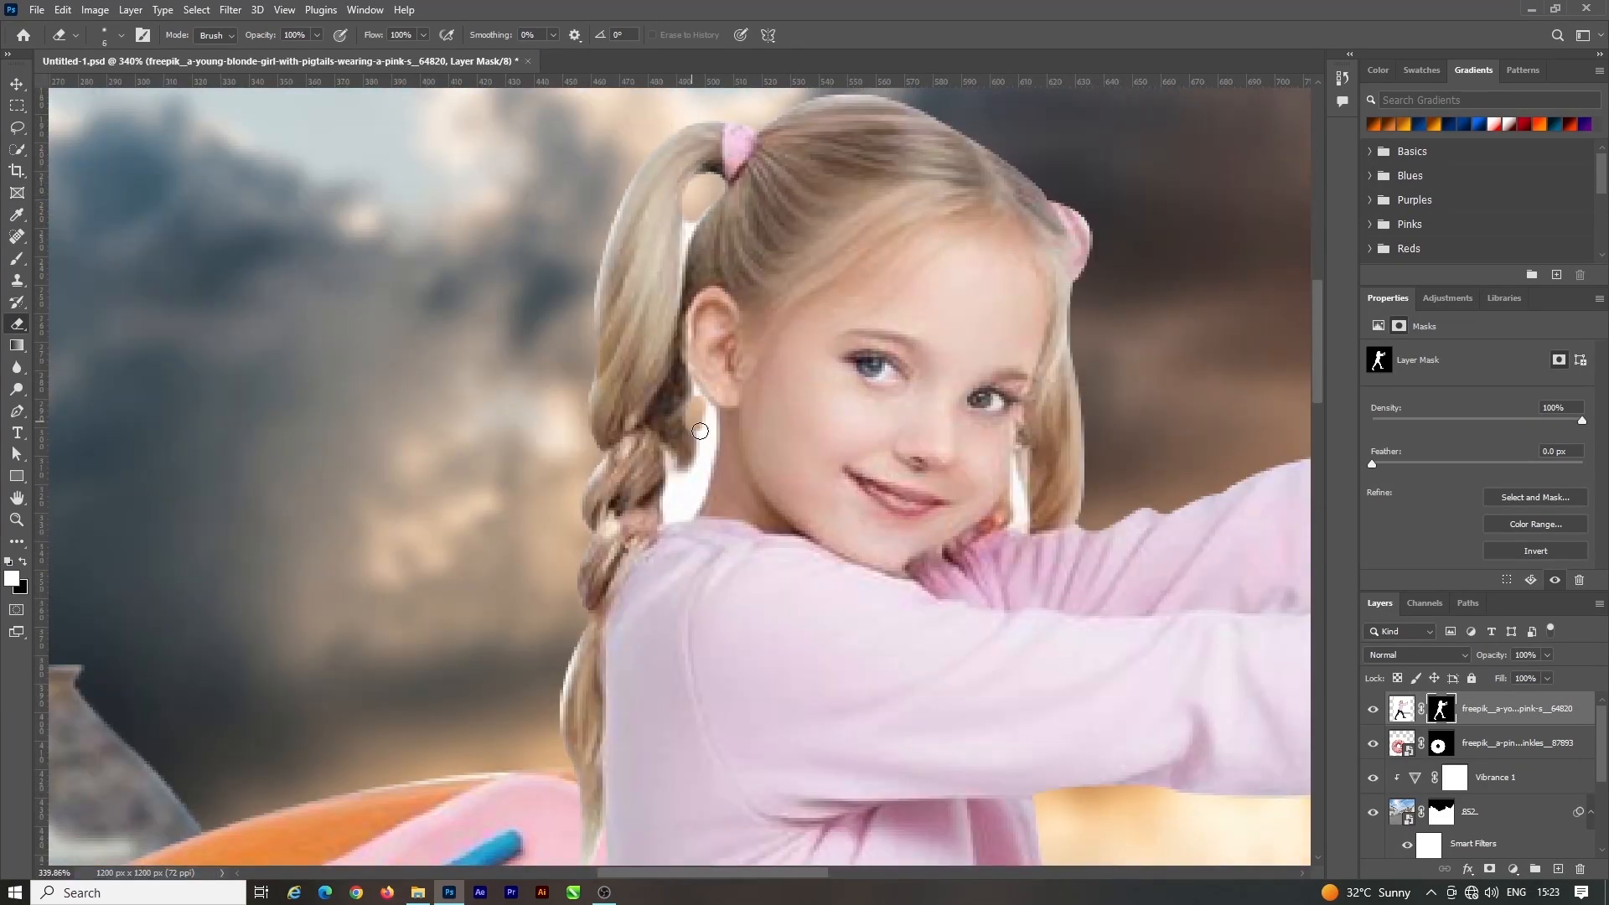
{"action": "mouse_move", "coordinate": [700, 430]}
{"action": "left_mouse_down"}
{"action": "mouse_move", "coordinate": [671, 517]}
{"action": "mouse_move", "coordinate": [700, 493]}
{"action": "mouse_move", "coordinate": [708, 417]}
{"action": "left_mouse_up"}
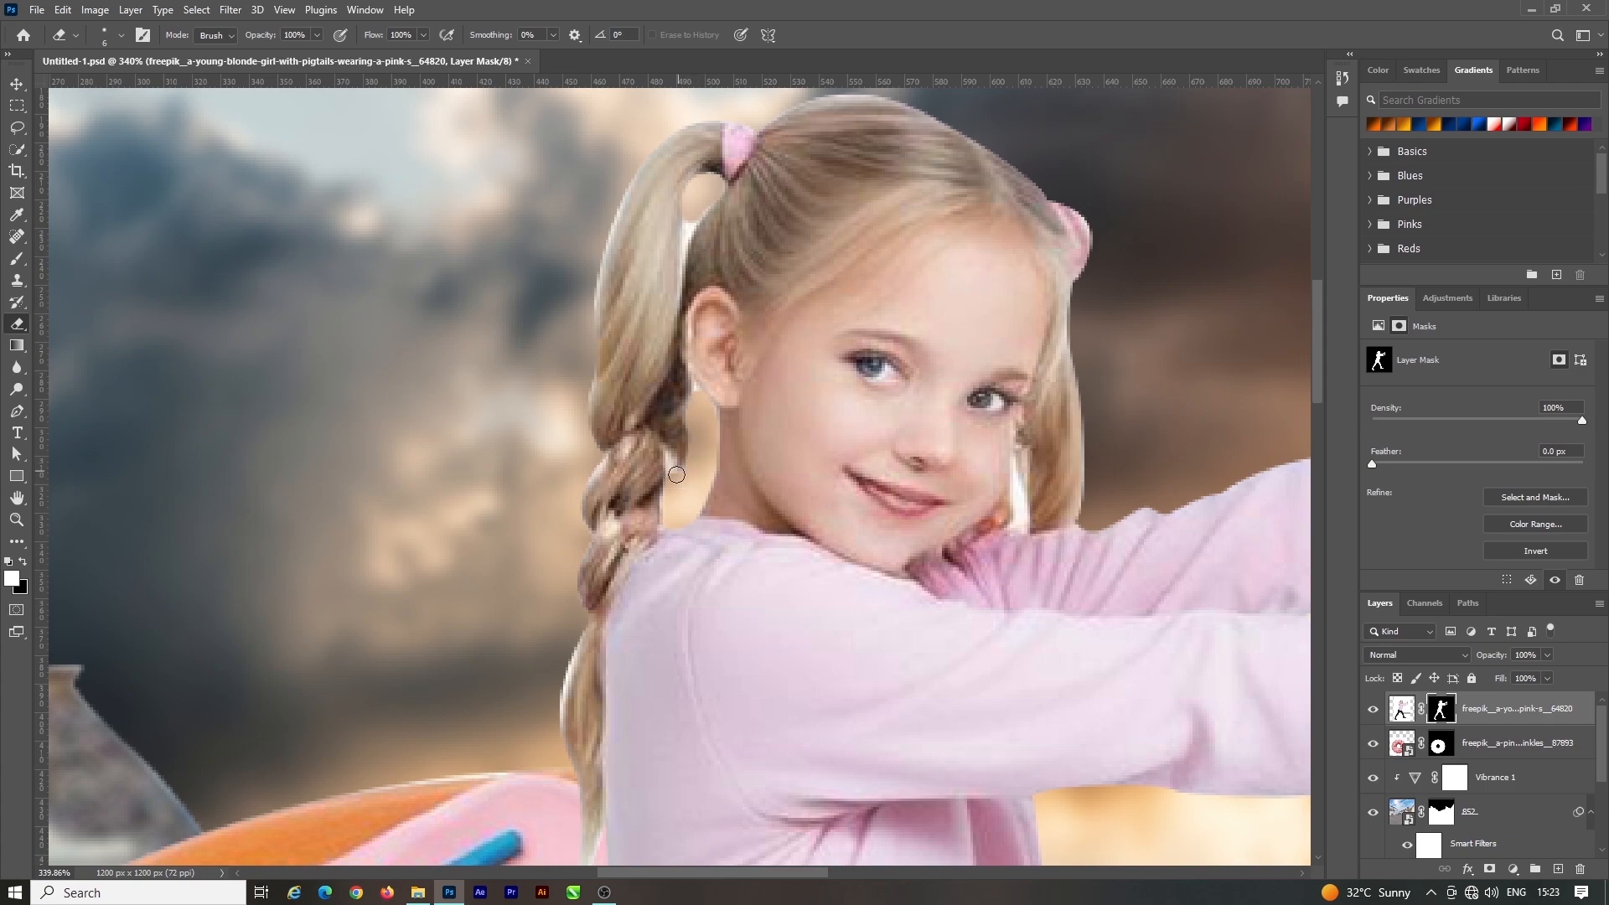
{"action": "right_click", "coordinate": [676, 474]}
{"action": "key", "text": "Escape"}
{"action": "mouse_move", "coordinate": [1022, 452]}
{"action": "left_mouse_down"}
{"action": "mouse_move", "coordinate": [1023, 529]}
{"action": "mouse_move", "coordinate": [1021, 466]}
{"action": "left_mouse_up"}
{"action": "key", "text": "ctrl+z"}
{"action": "scroll", "coordinate": [1068, 553], "scroll_direction": "up", "scroll_amount": 1}
{"action": "scroll", "coordinate": [988, 482], "scroll_direction": "down", "scroll_amount": 3}
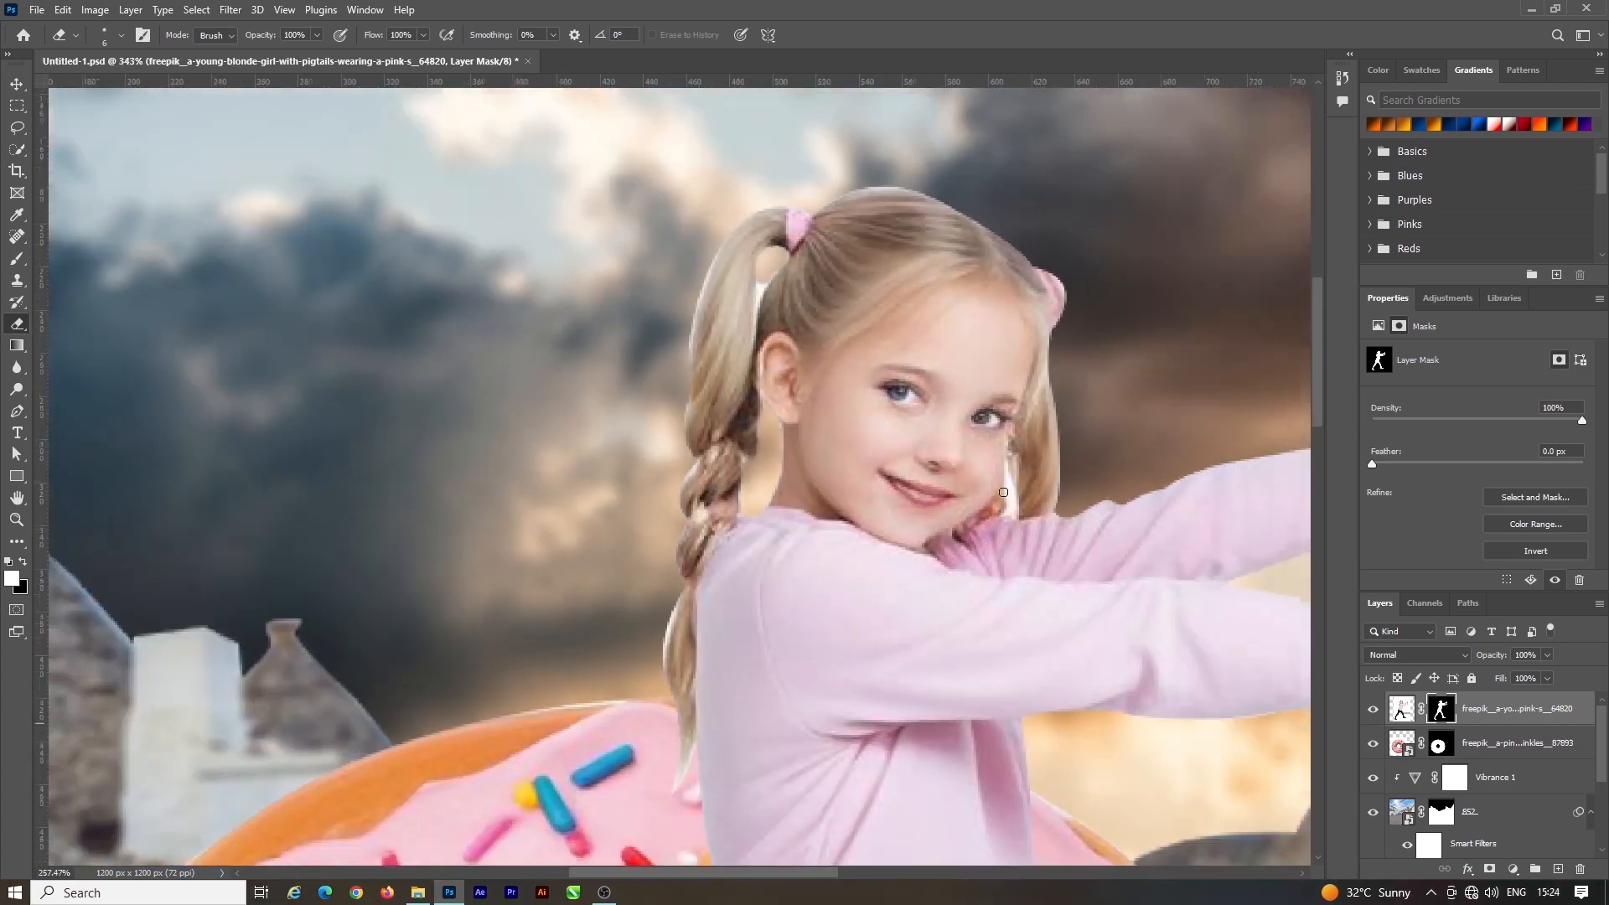
With a smaller eraser, clean the mask around the braided pigtail and erase the white gap beside the cheek
{"action": "scroll", "coordinate": [850, 366], "scroll_direction": "up", "scroll_amount": 4}
{"action": "key", "text": "["}
{"action": "key", "text": "["}
{"action": "key", "text": "["}
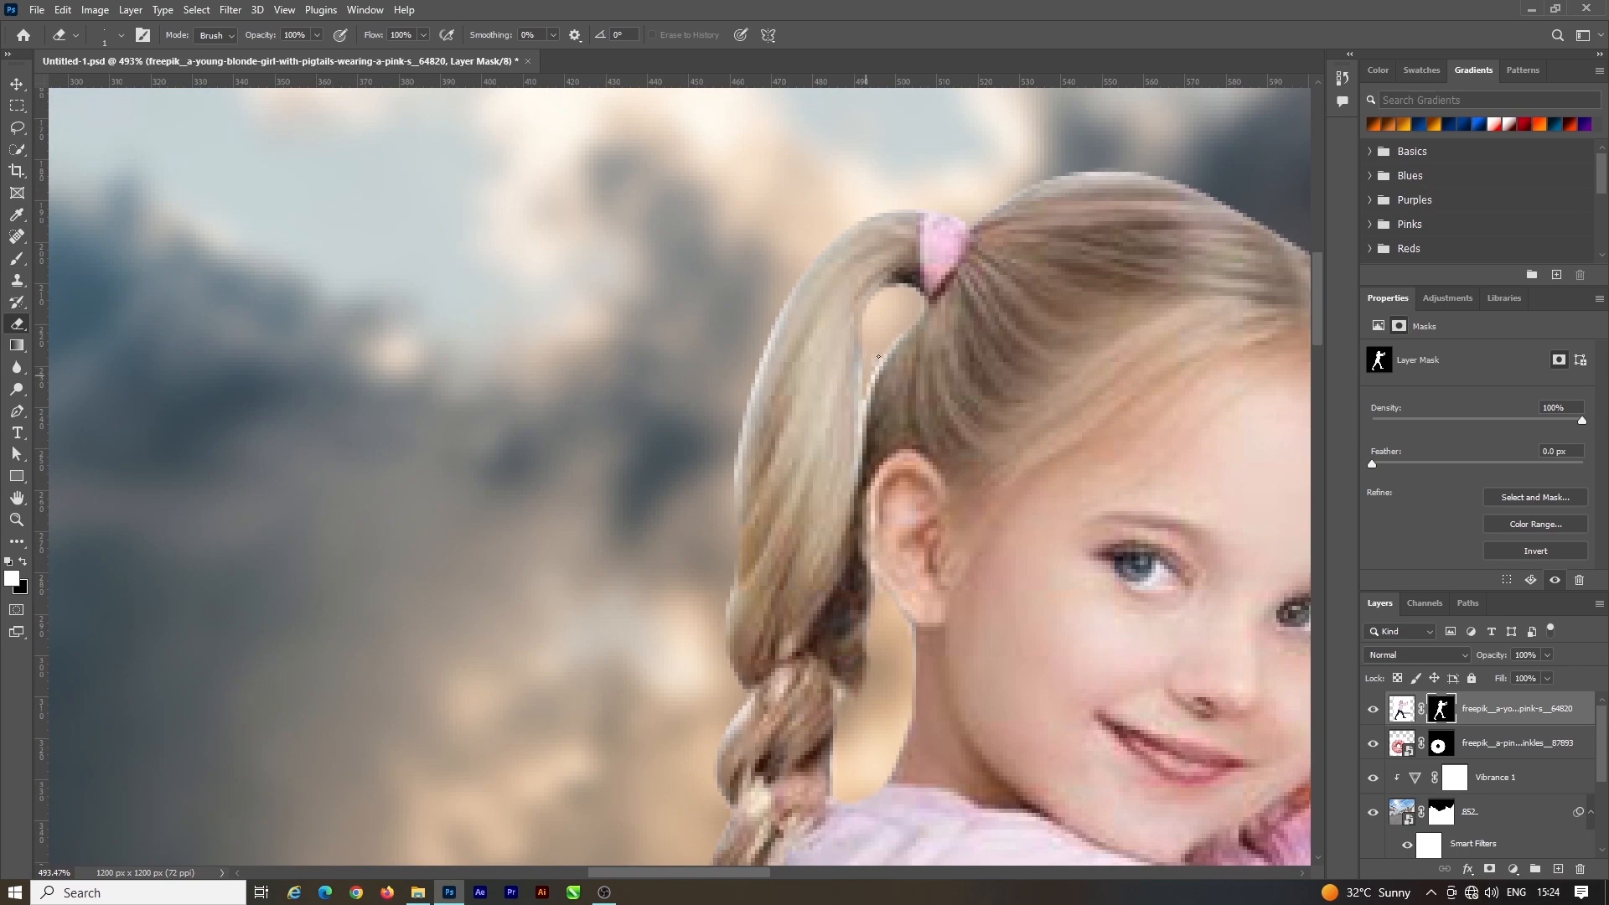
{"action": "scroll", "coordinate": [851, 326], "scroll_direction": "down", "scroll_amount": 4}
{"action": "scroll", "coordinate": [990, 463], "scroll_direction": "up", "scroll_amount": 4}
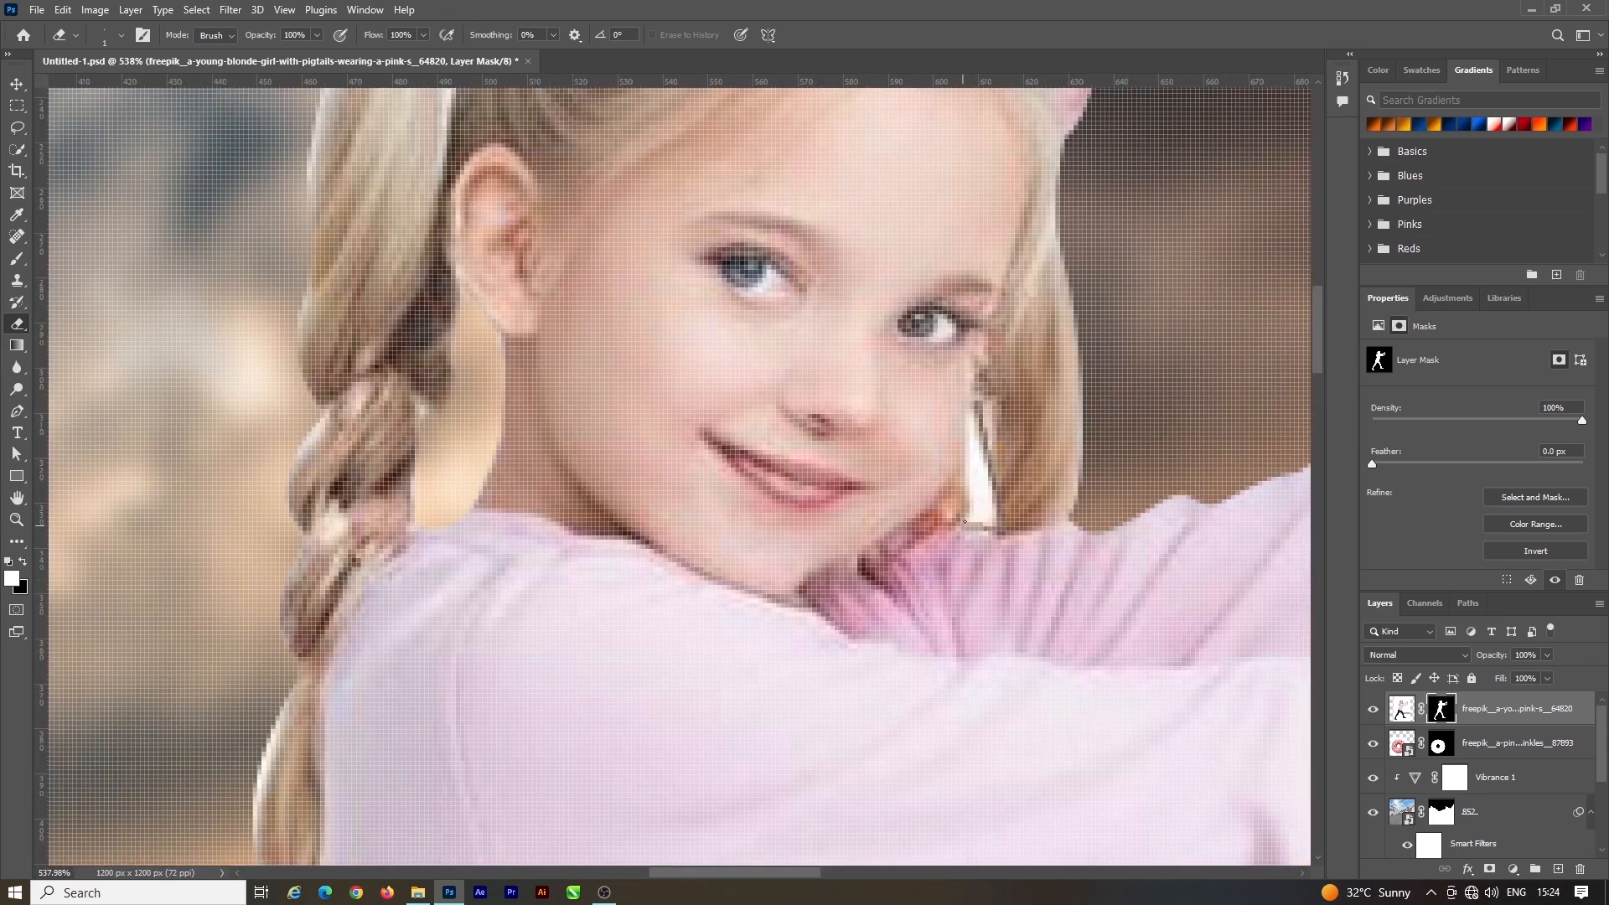
{"action": "left_click_drag", "start_coordinate": [982, 490], "coordinate": [979, 446]}
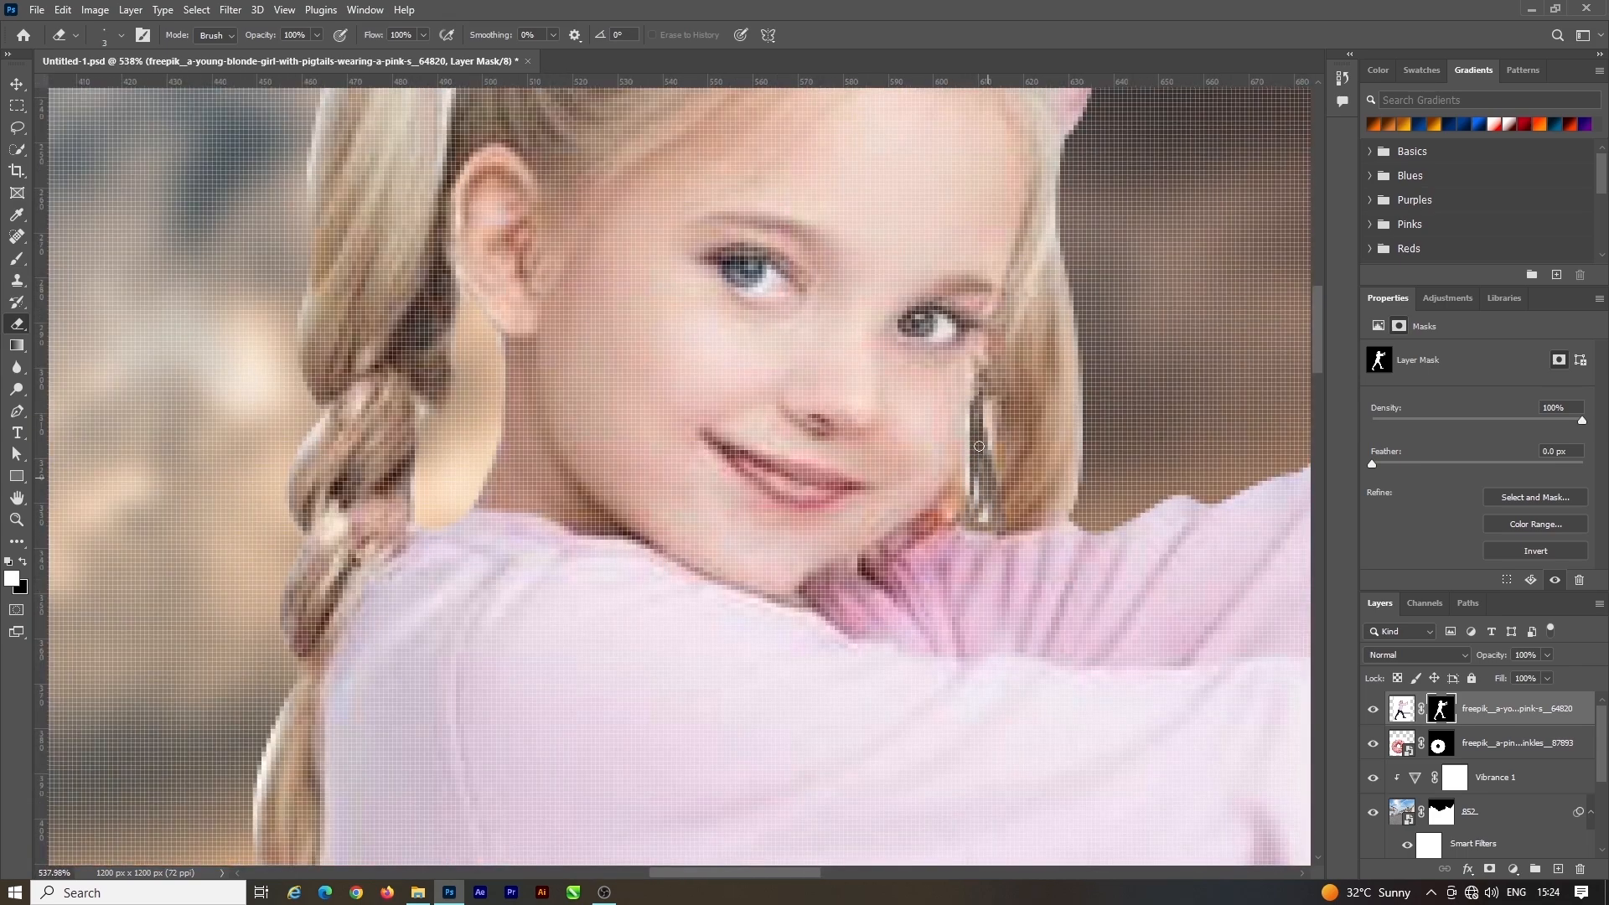
{"action": "scroll", "coordinate": [1004, 417], "scroll_direction": "down", "scroll_amount": 5}
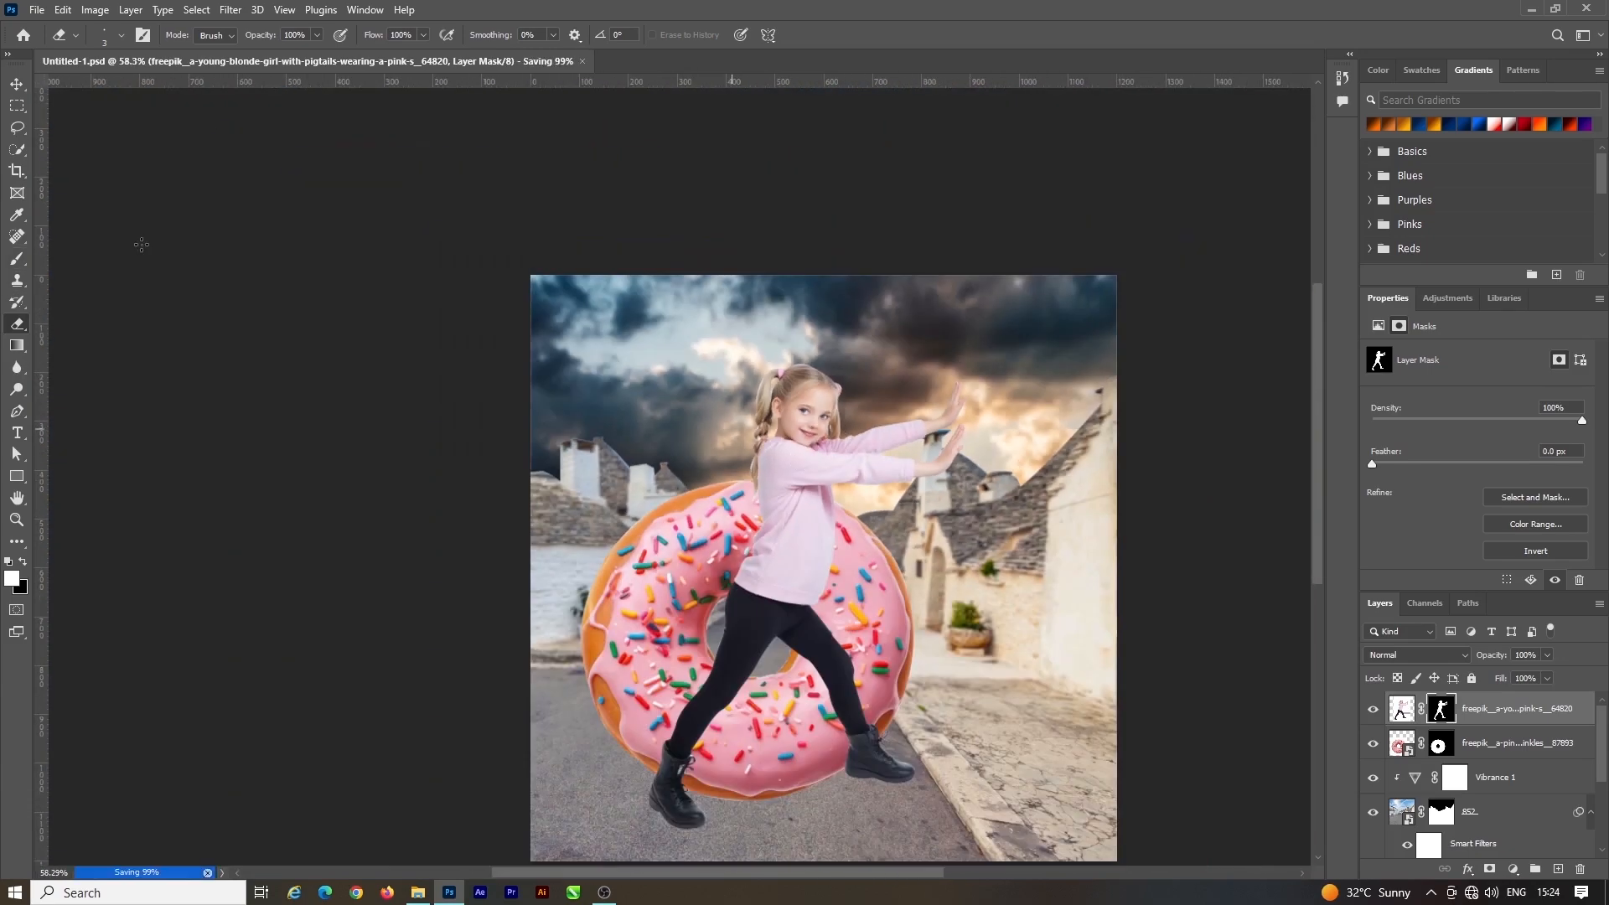
Flip the girl horizontally, scale her to 79.55%, and place her with her hands against the donut
{"action": "key", "text": "v"}
{"action": "scroll", "coordinate": [811, 566], "scroll_direction": "down", "scroll_amount": 1}
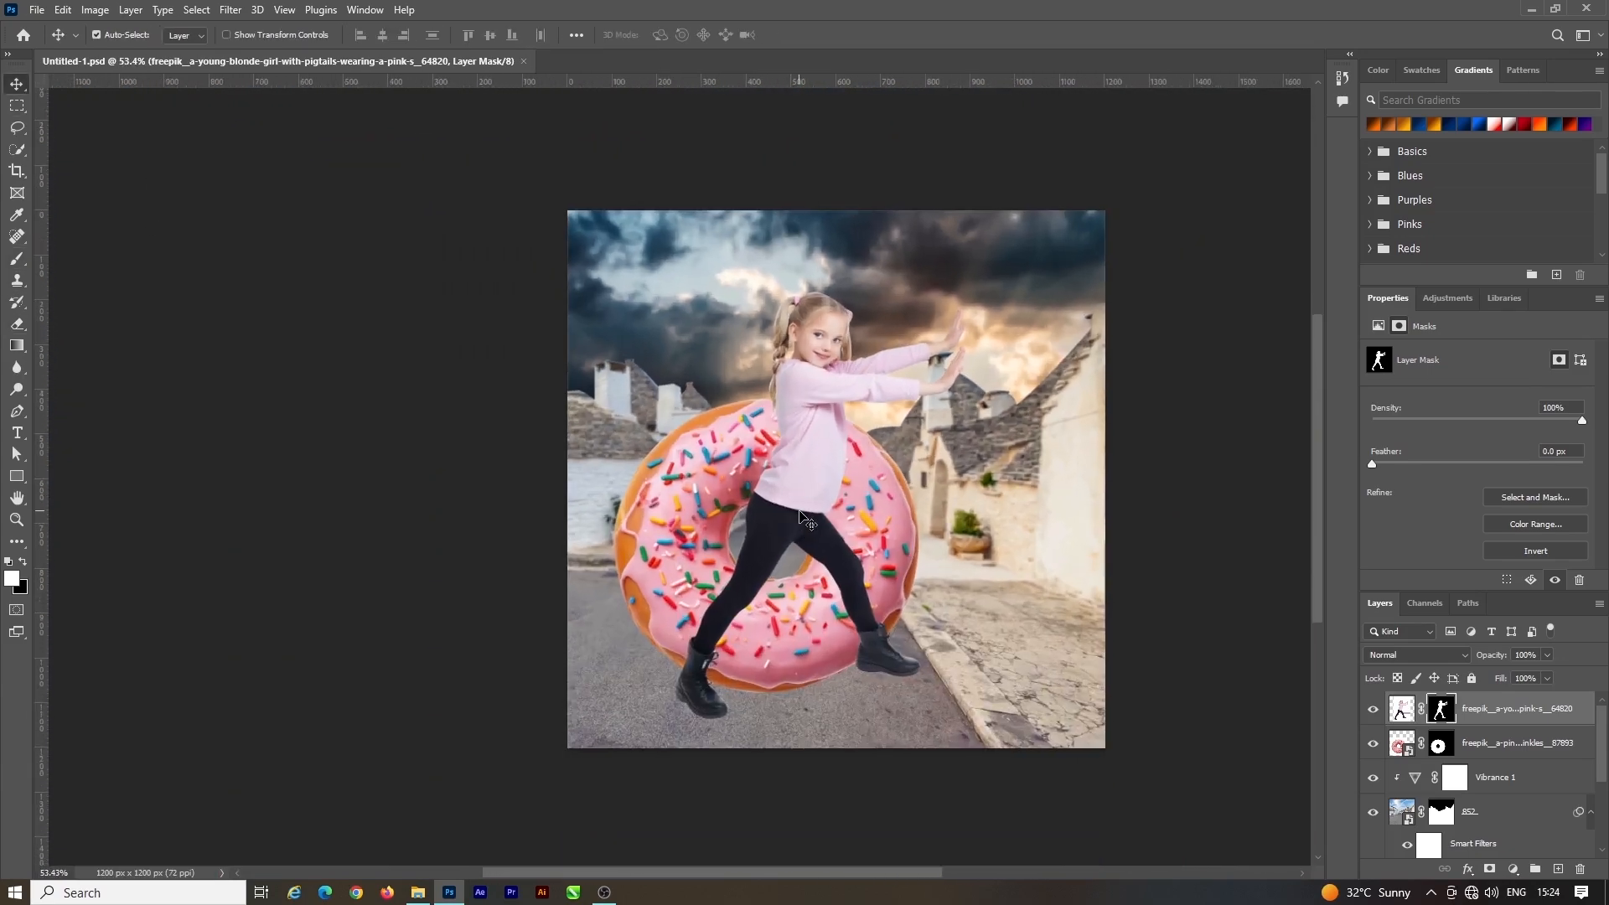
{"action": "key", "text": "ctrl+t"}
{"action": "right_click", "coordinate": [1035, 634]}
{"action": "left_click", "coordinate": [942, 777]}
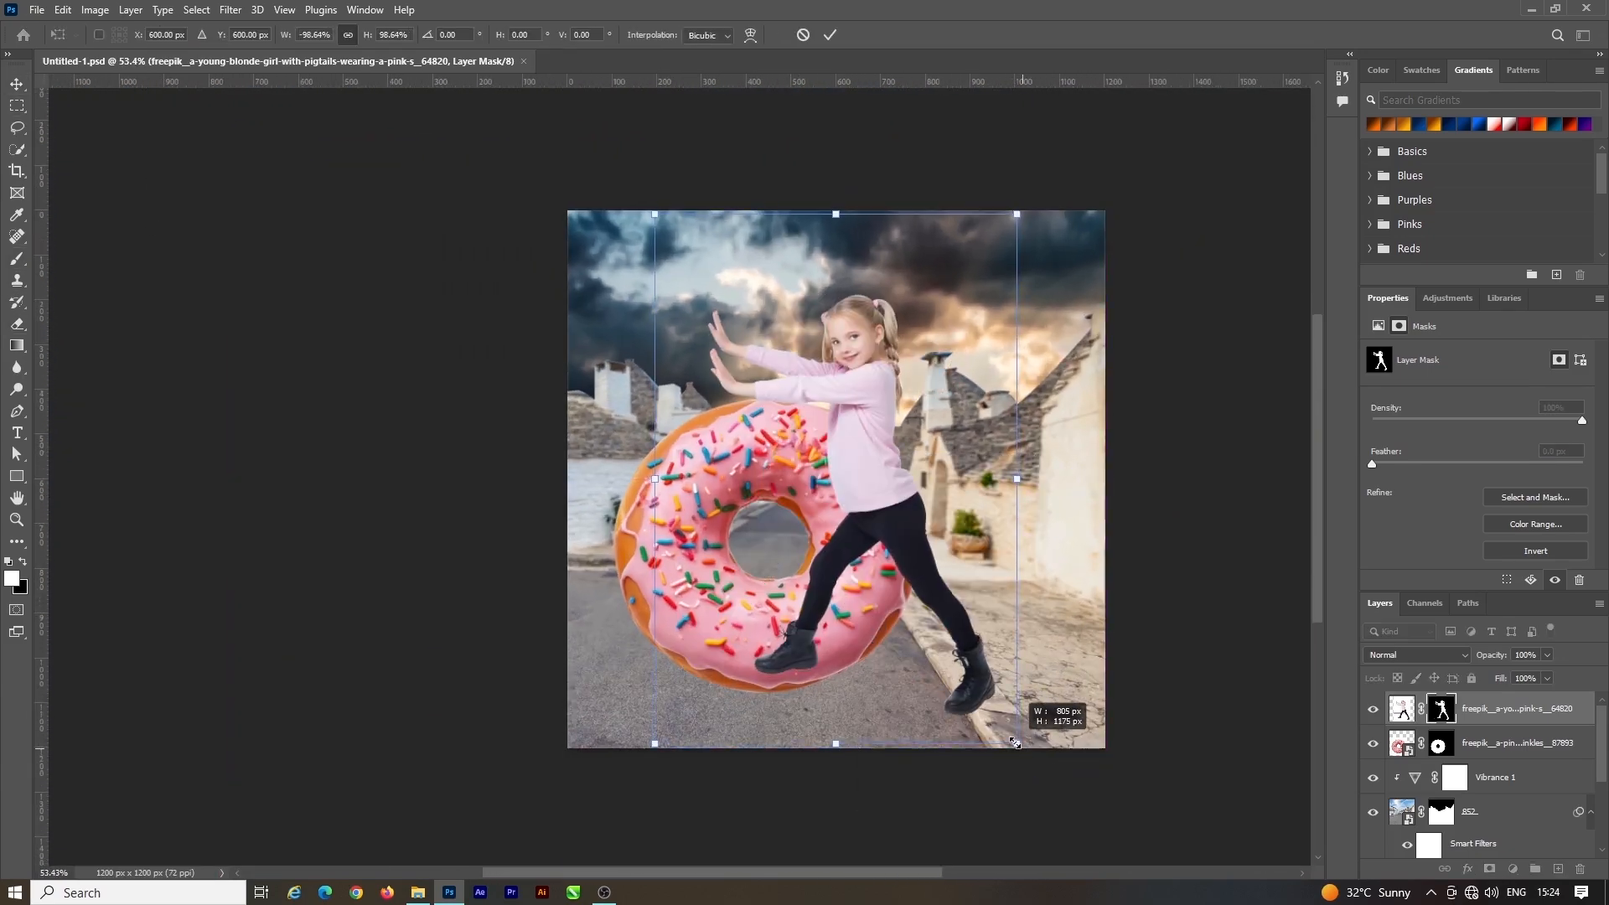
{"action": "left_click_drag", "start_coordinate": [1014, 742], "coordinate": [981, 693]}
{"action": "left_click_drag", "start_coordinate": [911, 593], "coordinate": [987, 640]}
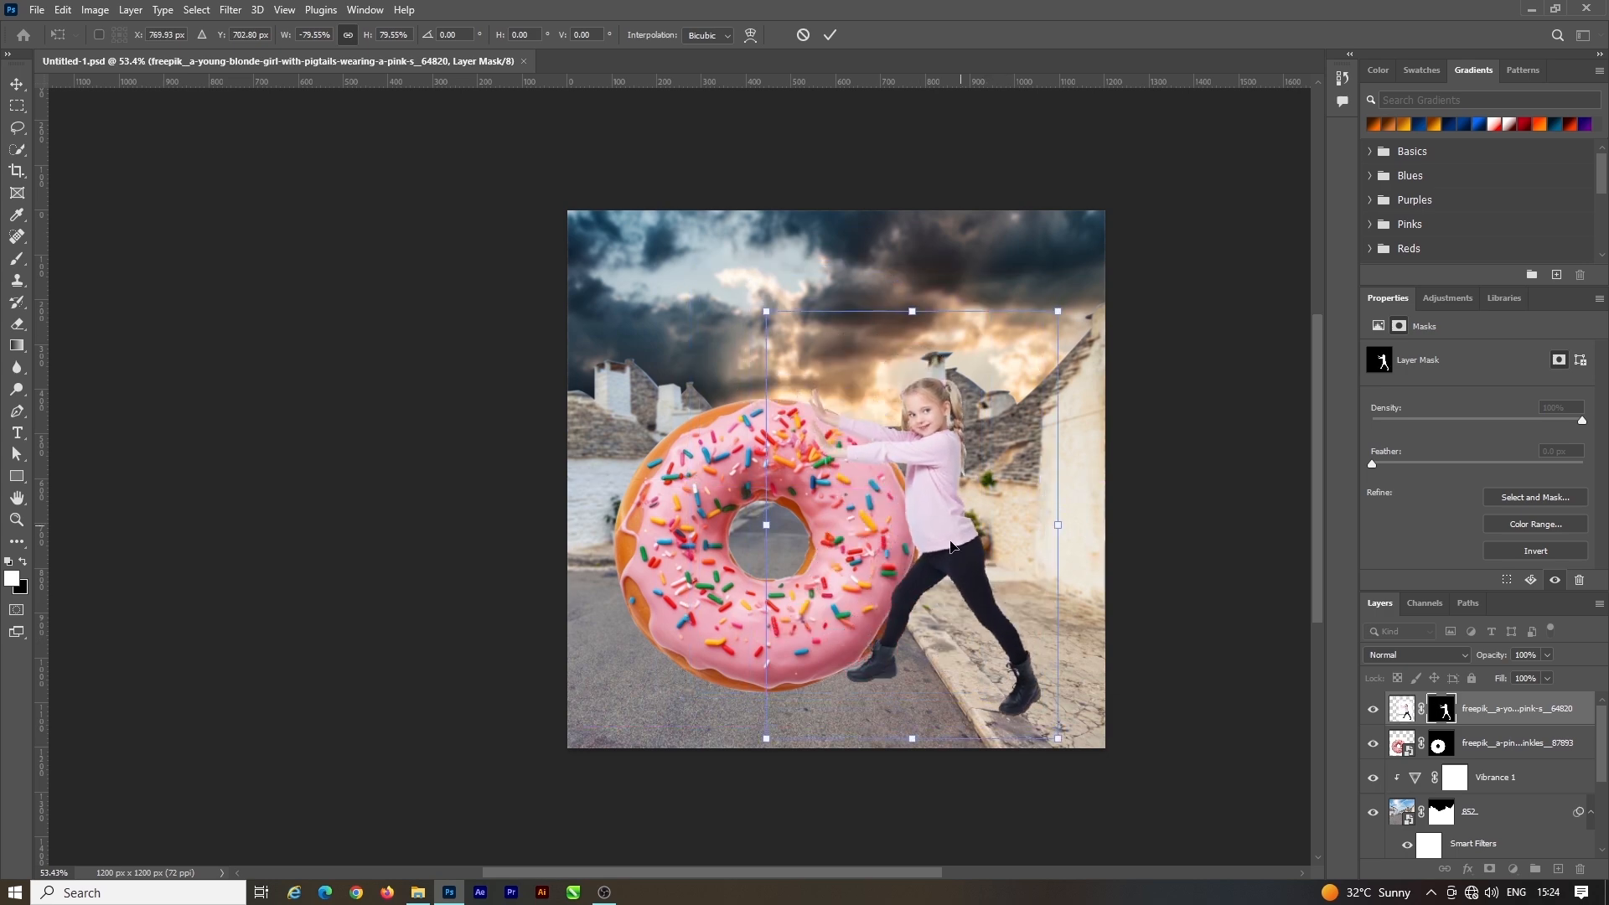
{"action": "left_click", "coordinate": [830, 35]}
{"action": "scroll", "coordinate": [808, 501], "scroll_direction": "up", "scroll_amount": 5}
{"action": "left_click_drag", "start_coordinate": [801, 555], "coordinate": [755, 556]}
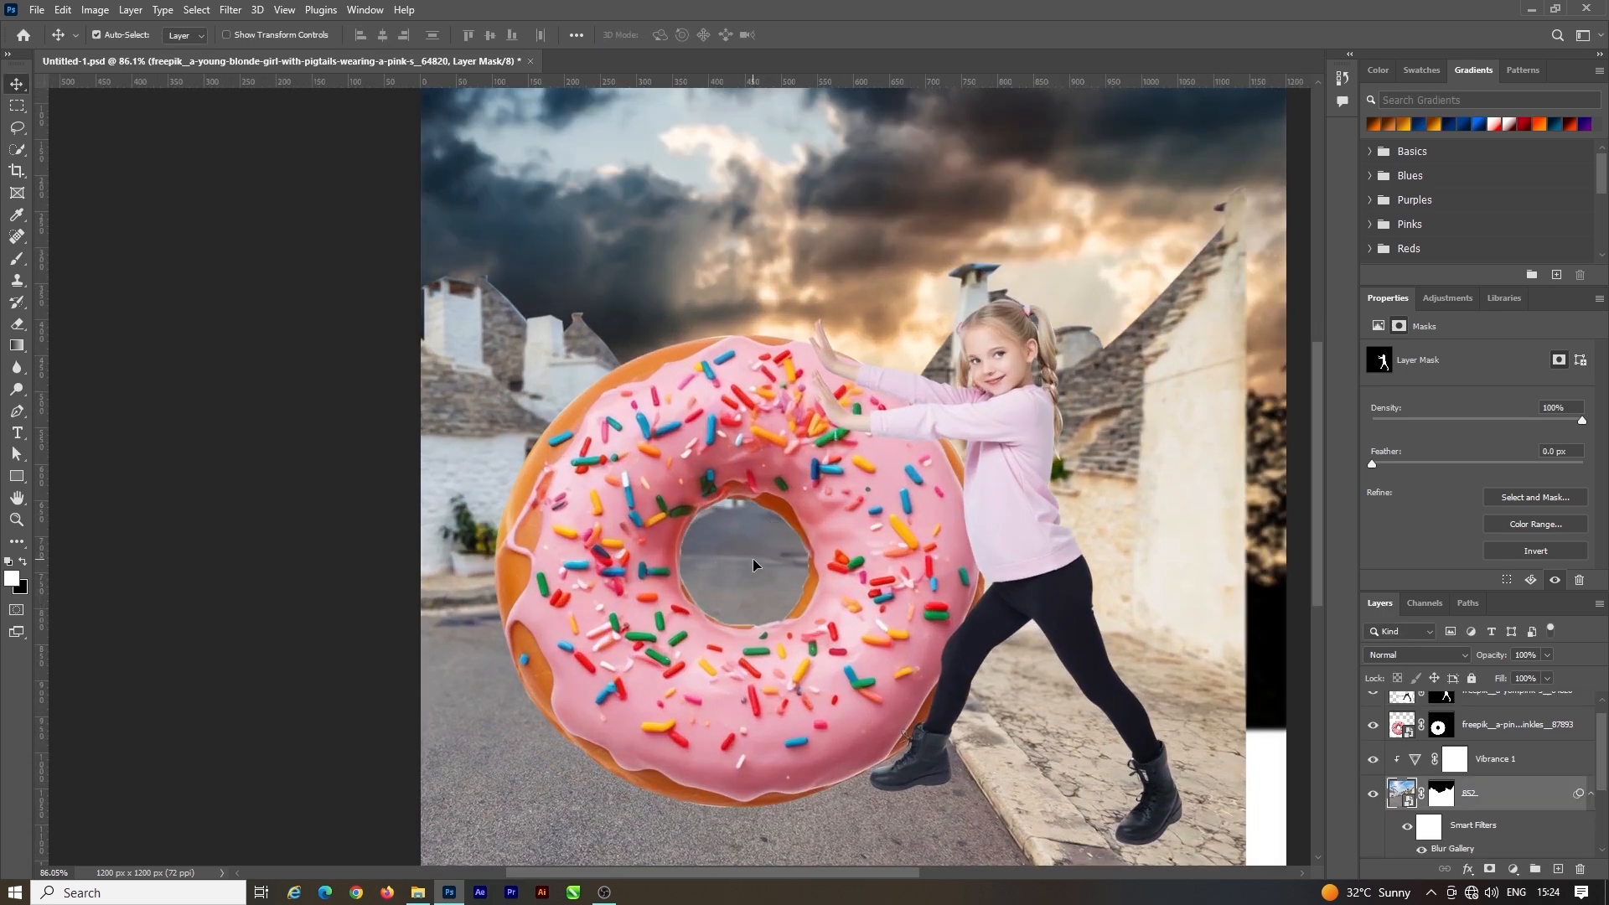
{"action": "key", "text": "ctrl+z"}
Rotate the girl by -2.64° and shift her away from the donut so only her hands touch its edge
{"action": "scroll", "coordinate": [838, 368], "scroll_direction": "down", "scroll_amount": 7}
{"action": "scroll", "coordinate": [848, 489], "scroll_direction": "up", "scroll_amount": 2}
{"action": "left_click", "coordinate": [846, 492]}
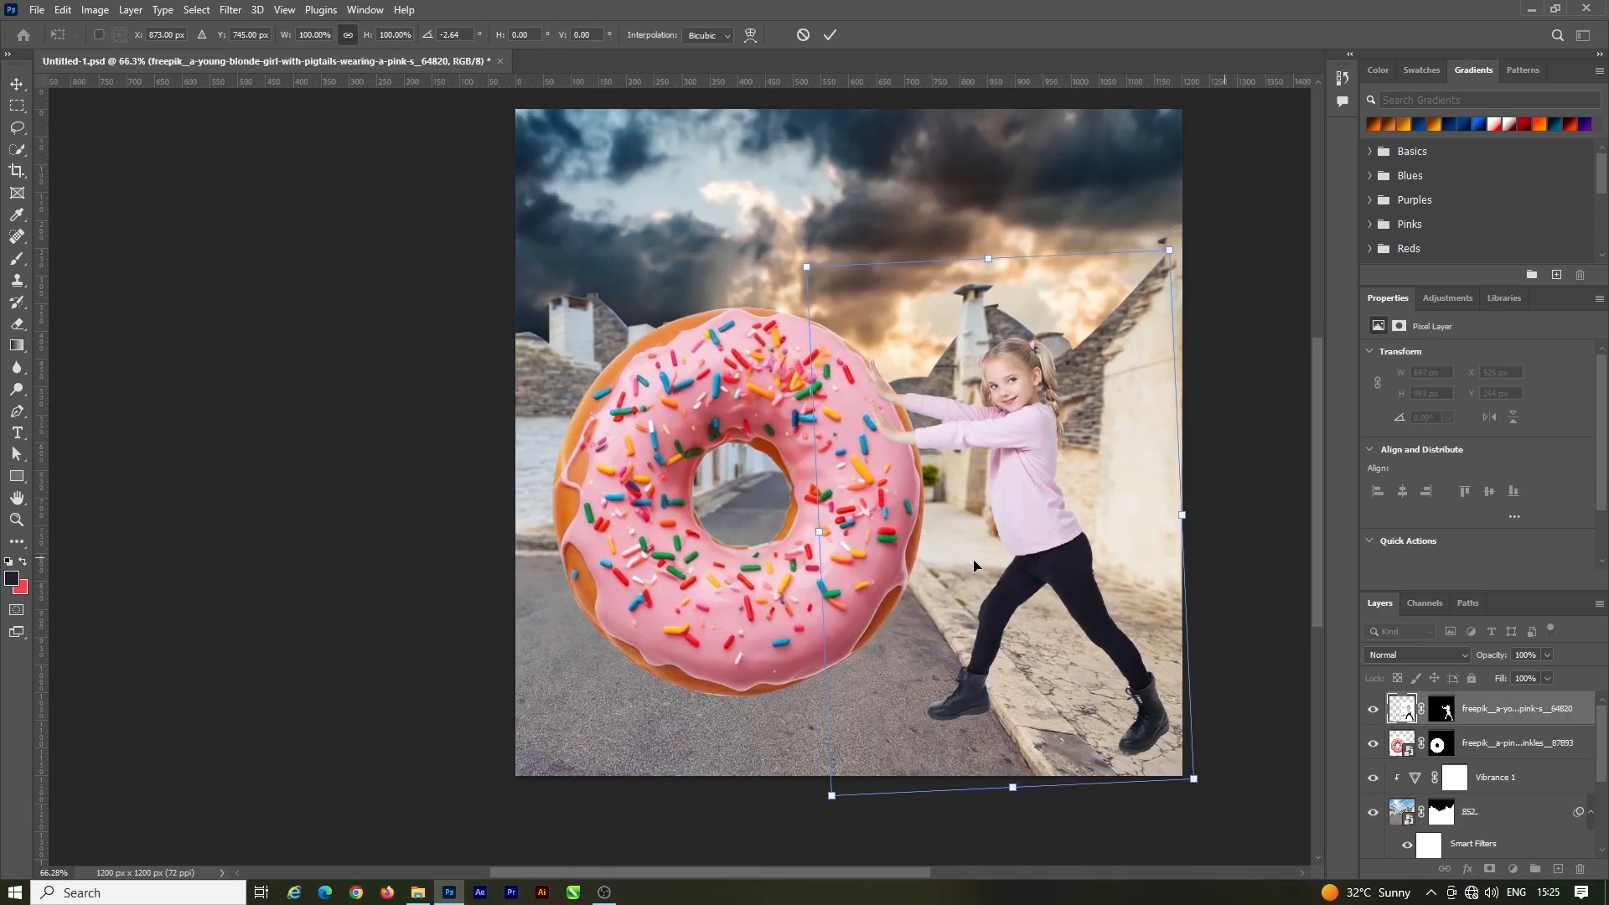
{"action": "left_click", "coordinate": [830, 36]}
Flip the donut horizontally and move it slightly up and sideways to meet the girl's hands
{"action": "mouse_move", "coordinate": [724, 429]}
{"action": "left_mouse_down"}
{"action": "mouse_move", "coordinate": [711, 426]}
{"action": "mouse_move", "coordinate": [725, 429]}
{"action": "left_mouse_up"}
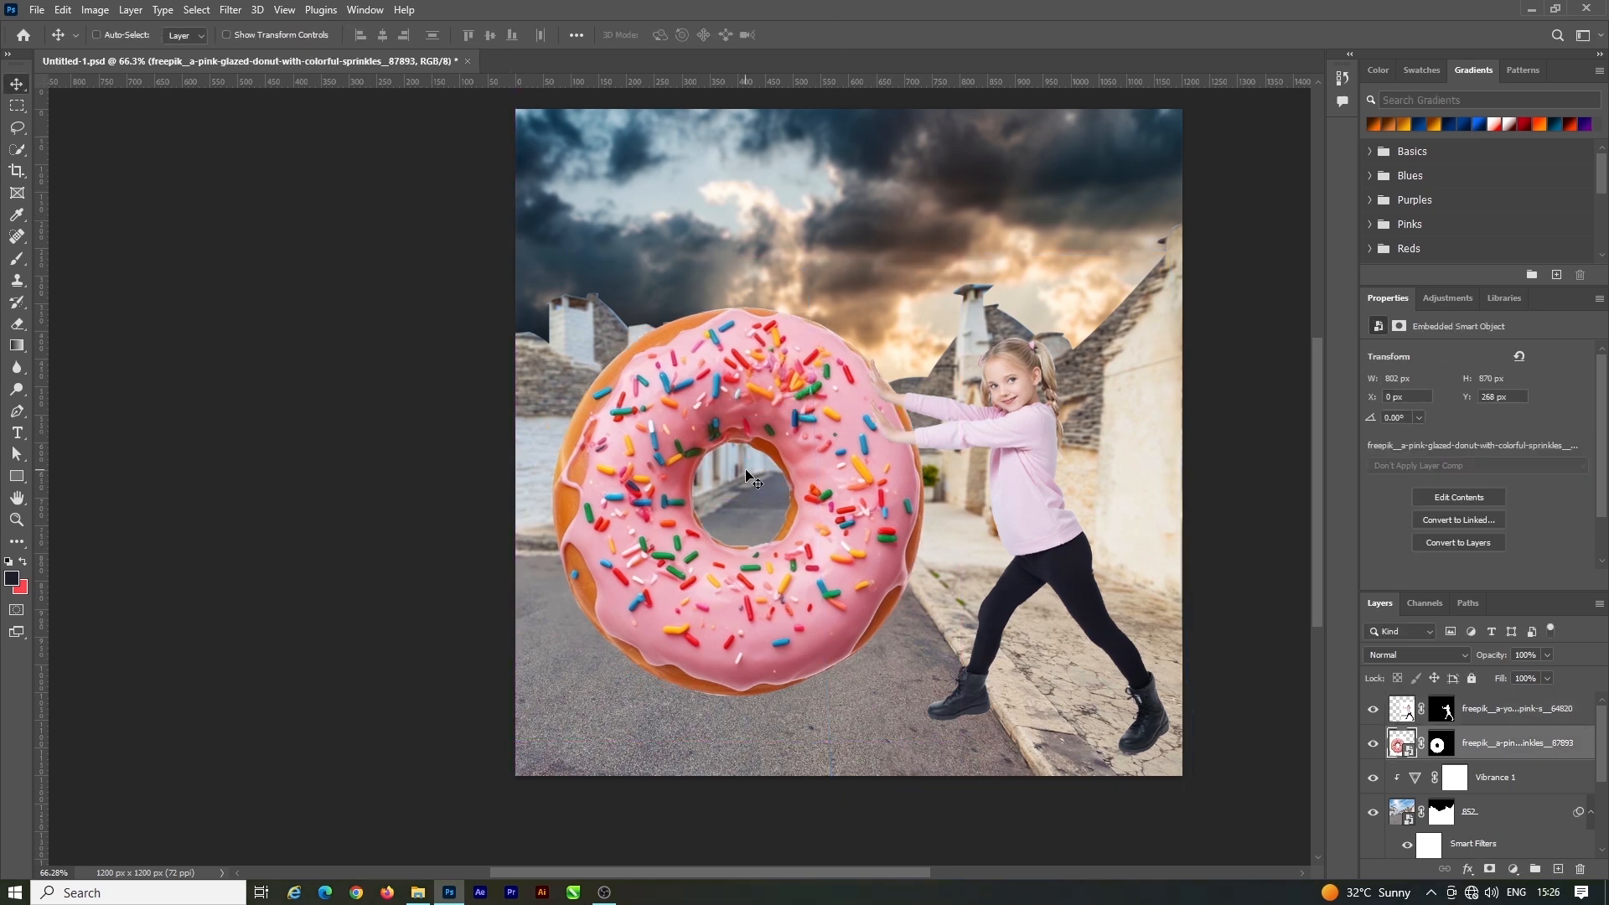
{"action": "key", "text": "ctrl+t"}
{"action": "right_click", "coordinate": [752, 474]}
{"action": "left_click", "coordinate": [804, 808]}
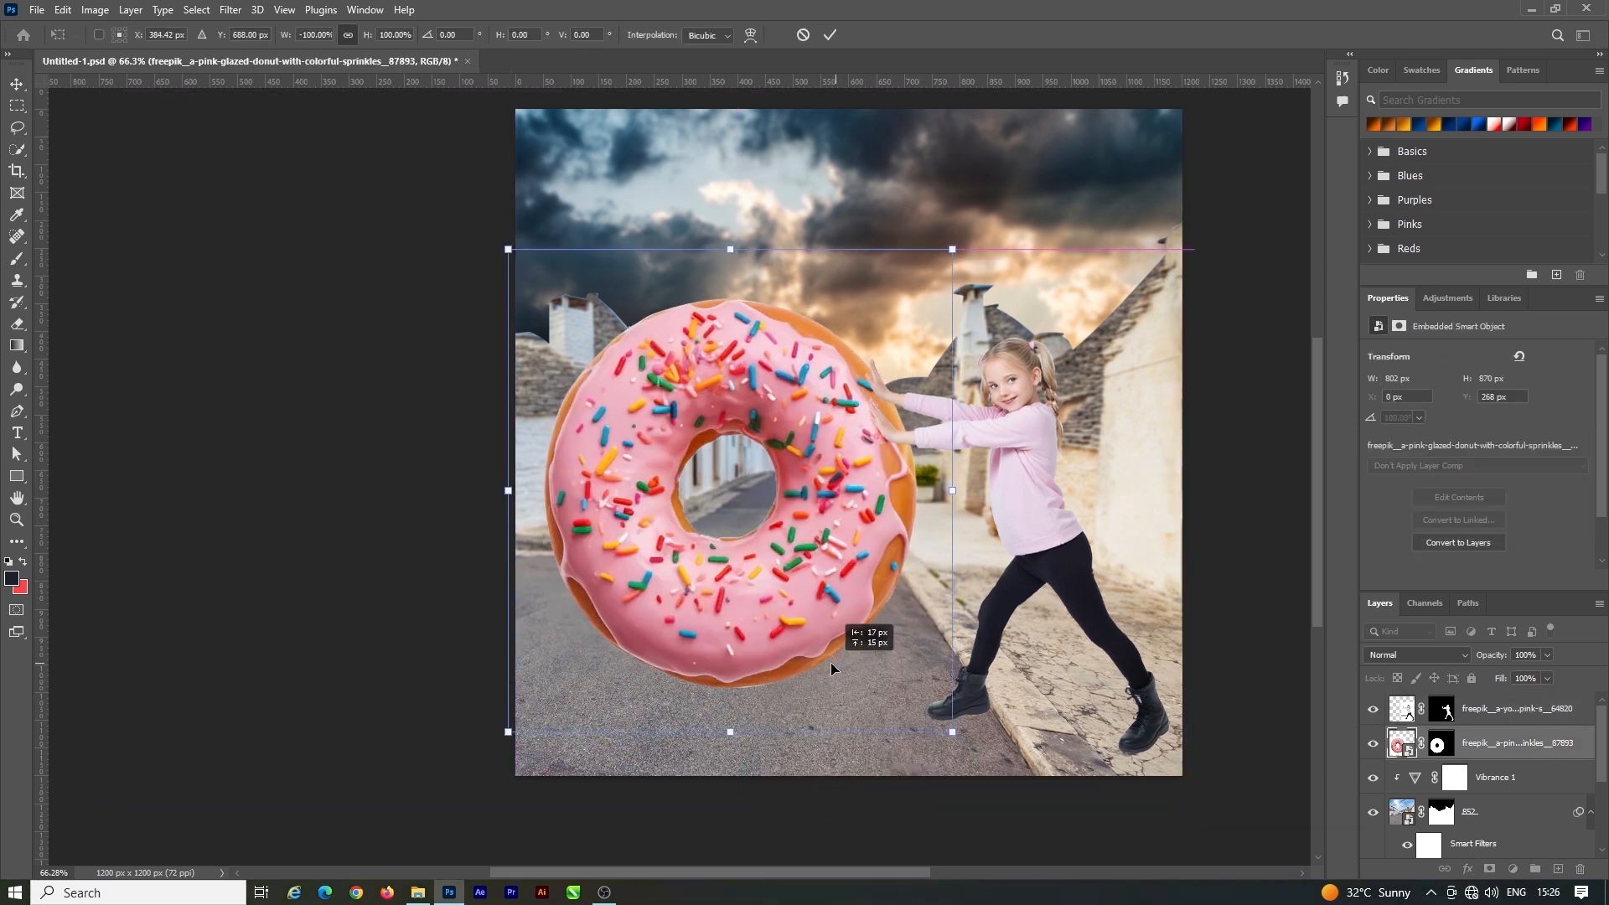
{"action": "left_click_drag", "start_coordinate": [832, 668], "coordinate": [834, 664]}
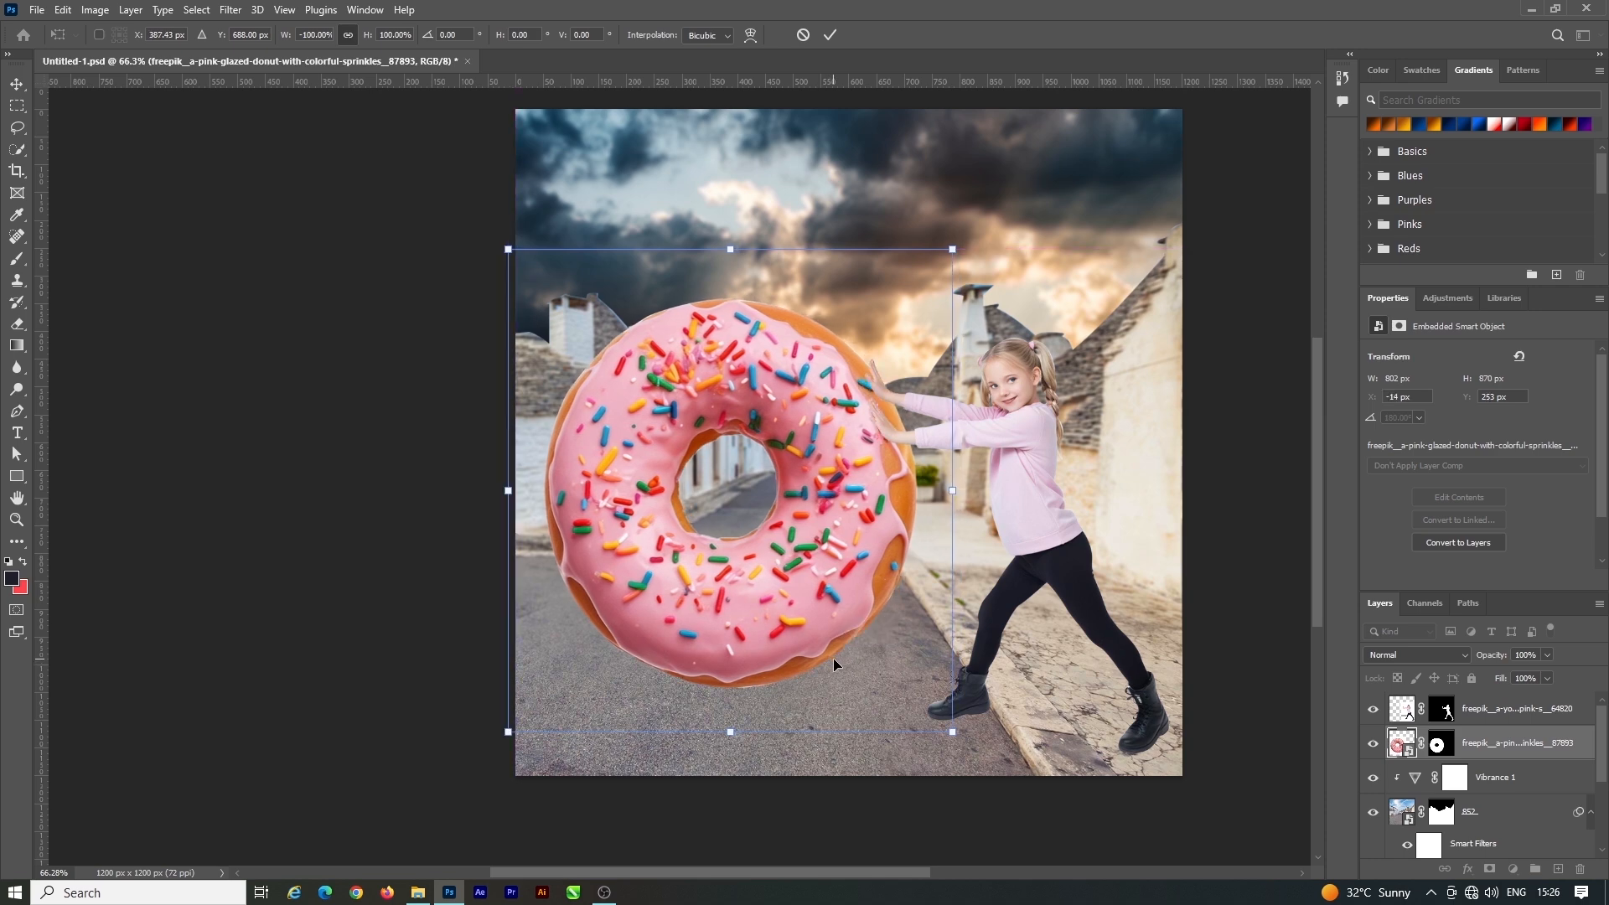
{"action": "left_click", "coordinate": [830, 34]}
Select the girl and donut layers together and shift both slightly to the left in the scene
{"action": "left_click", "coordinate": [1508, 708], "text": "shift"}
{"action": "left_click_drag", "start_coordinate": [1021, 468], "coordinate": [1010, 470]}
{"action": "left_click", "coordinate": [1197, 549]}
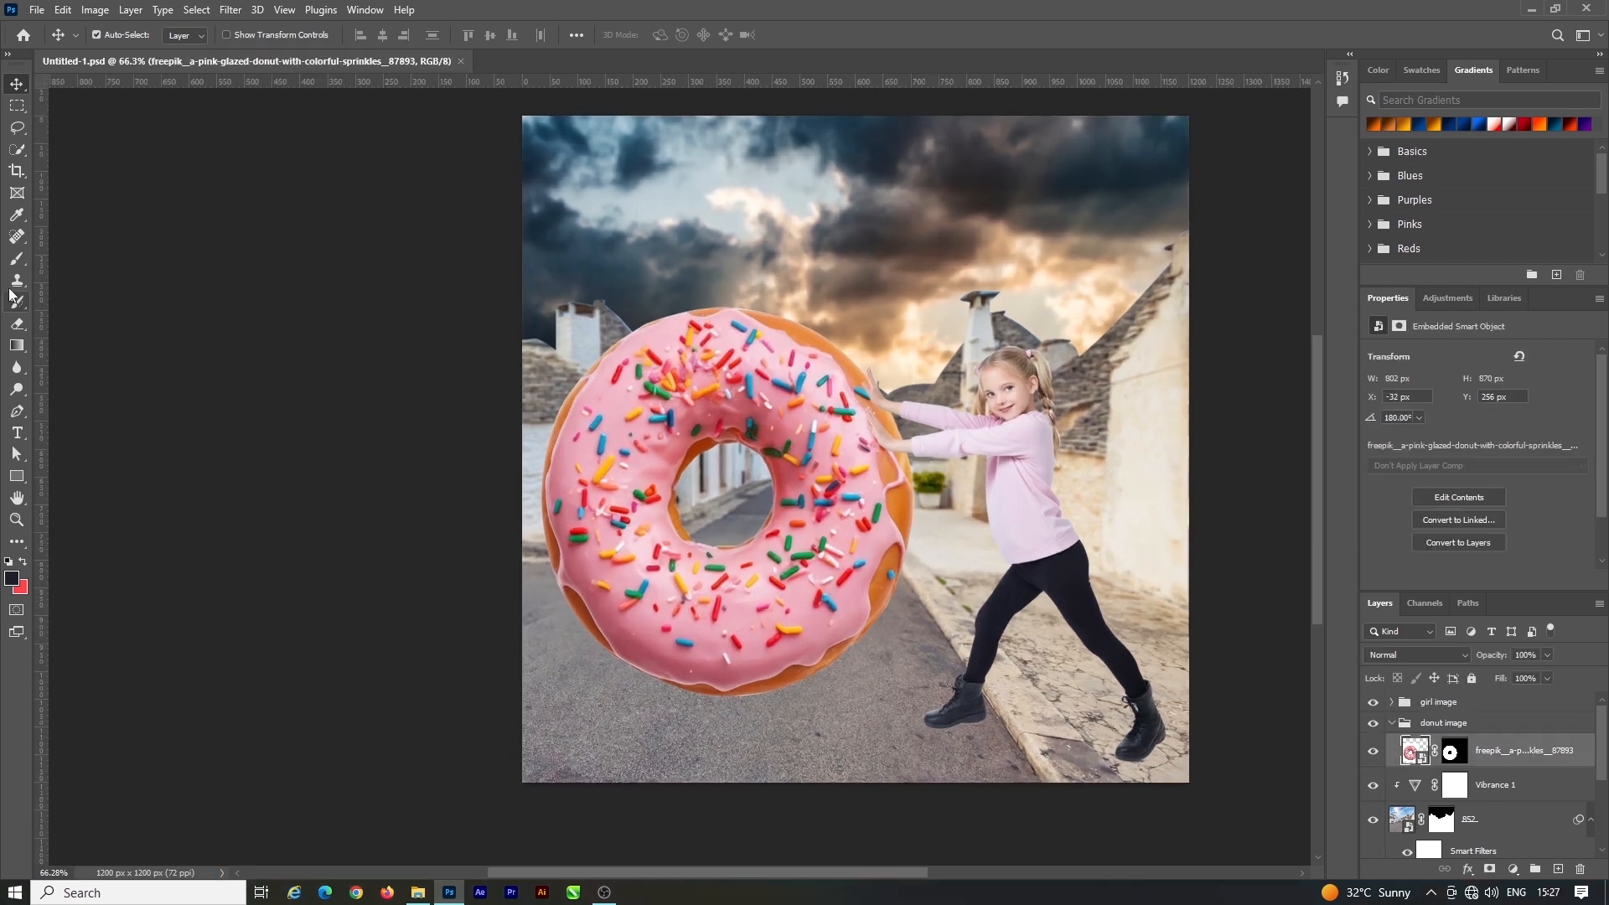
Add a new layer above the donut layer and set the Brush tool's colour to black
{"action": "key", "text": "b"}
{"action": "left_click", "coordinate": [1558, 869]}
{"action": "key", "text": "v"}
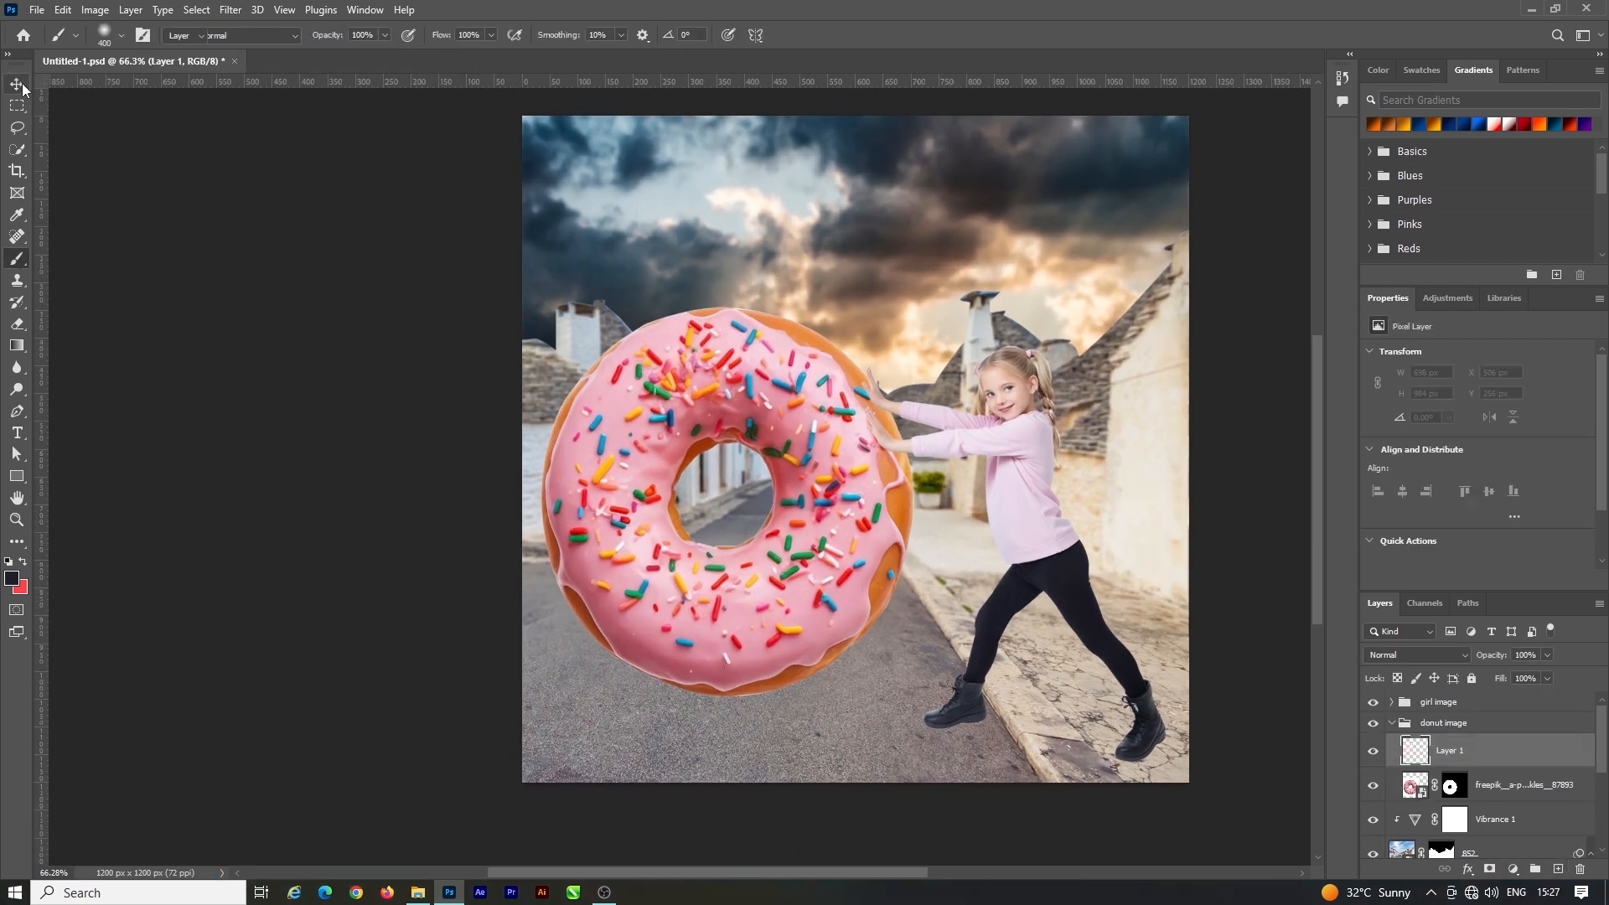
{"action": "left_click", "coordinate": [12, 288]}
{"action": "left_click", "coordinate": [15, 261]}
{"action": "left_click", "coordinate": [11, 578]}
{"action": "left_click", "coordinate": [997, 798]}
{"action": "left_click", "coordinate": [1260, 582]}
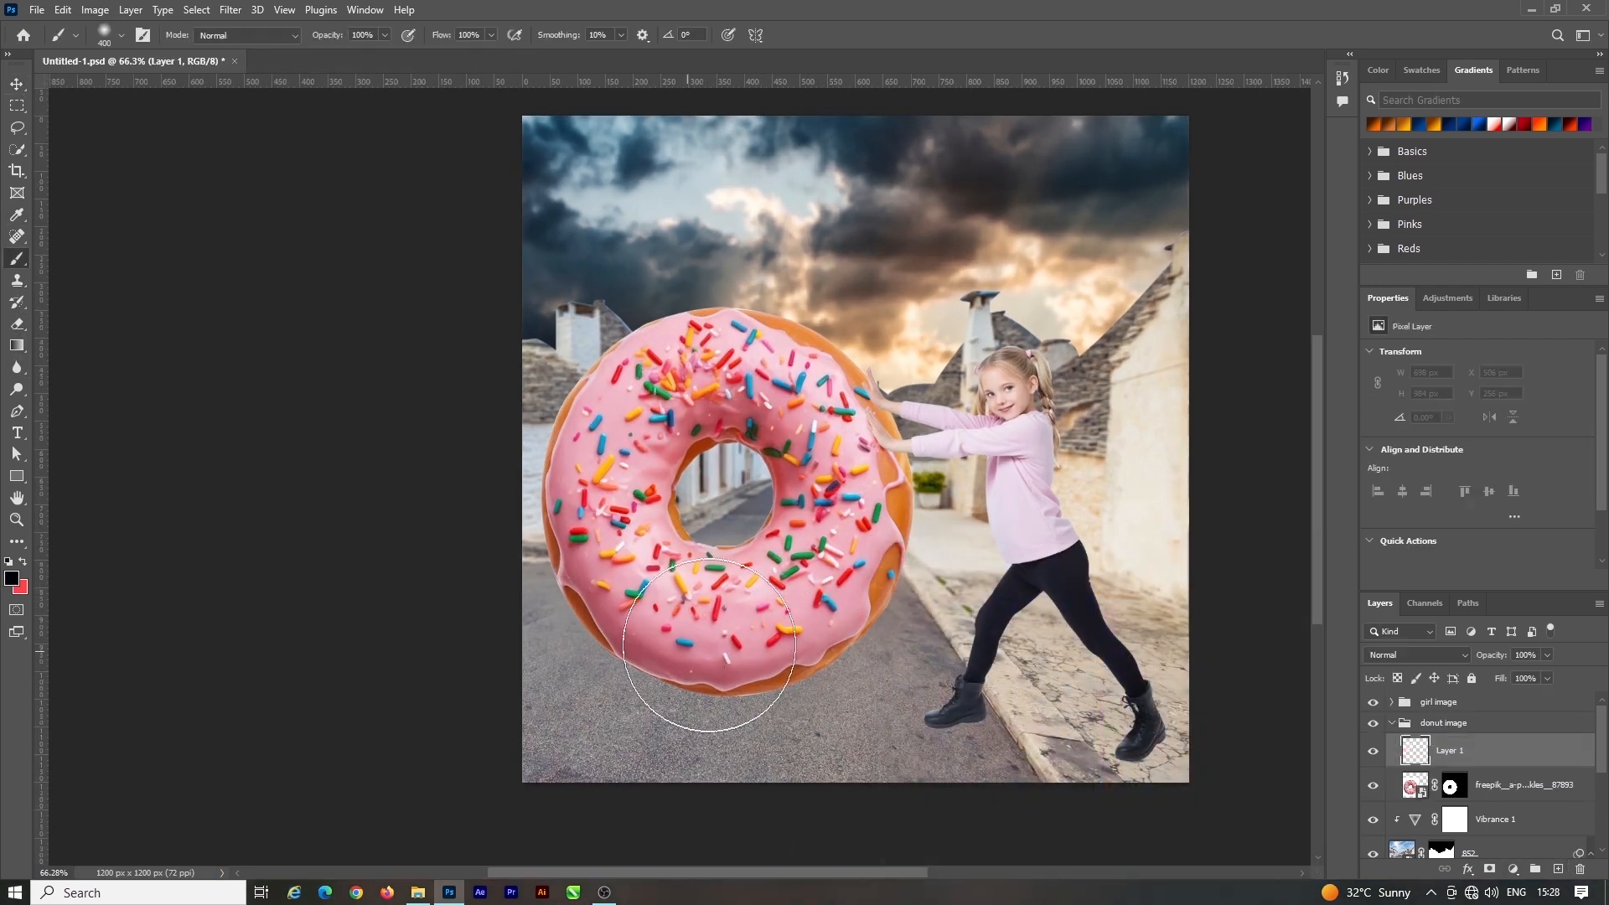
Flatten the 400 px soft round brush tip into a thin ellipse and test dabs beneath the donut, undoing each
{"action": "right_click", "coordinate": [710, 643]}
{"action": "left_click_drag", "start_coordinate": [758, 617], "coordinate": [758, 620]}
{"action": "left_click", "coordinate": [658, 684]}
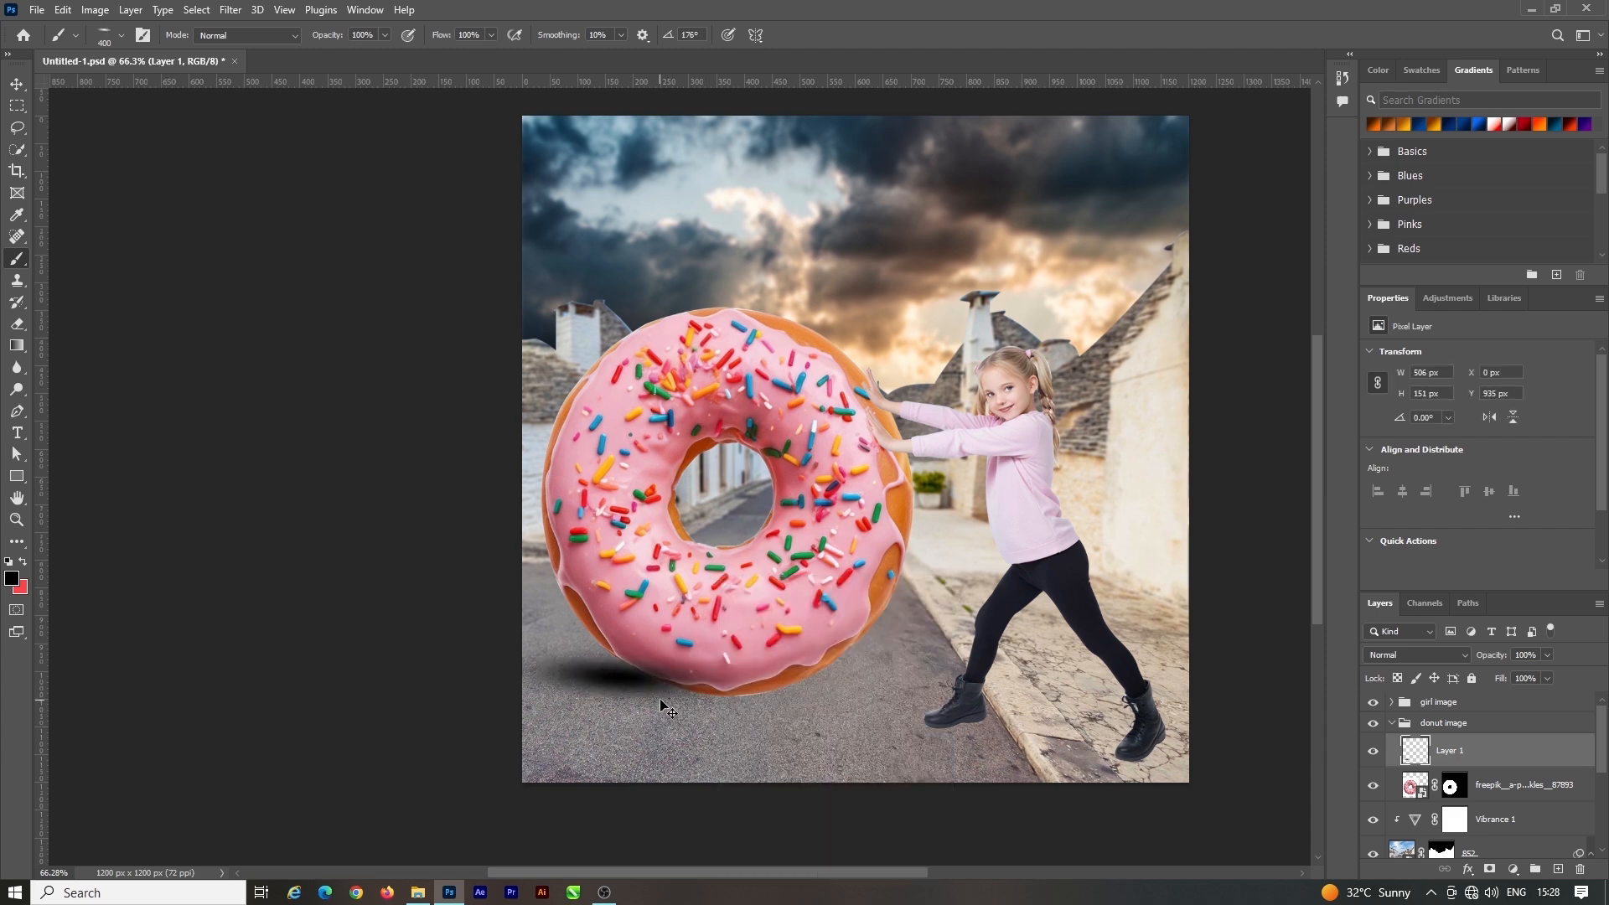
{"action": "key", "text": "ctrl+z"}
{"action": "left_click", "coordinate": [779, 691]}
{"action": "key", "text": "ctrl+z"}
Level the flattened brush tip at 180° and paint a soft black shadow under the donut, with its layer below the donut layer
{"action": "right_click", "coordinate": [792, 693]}
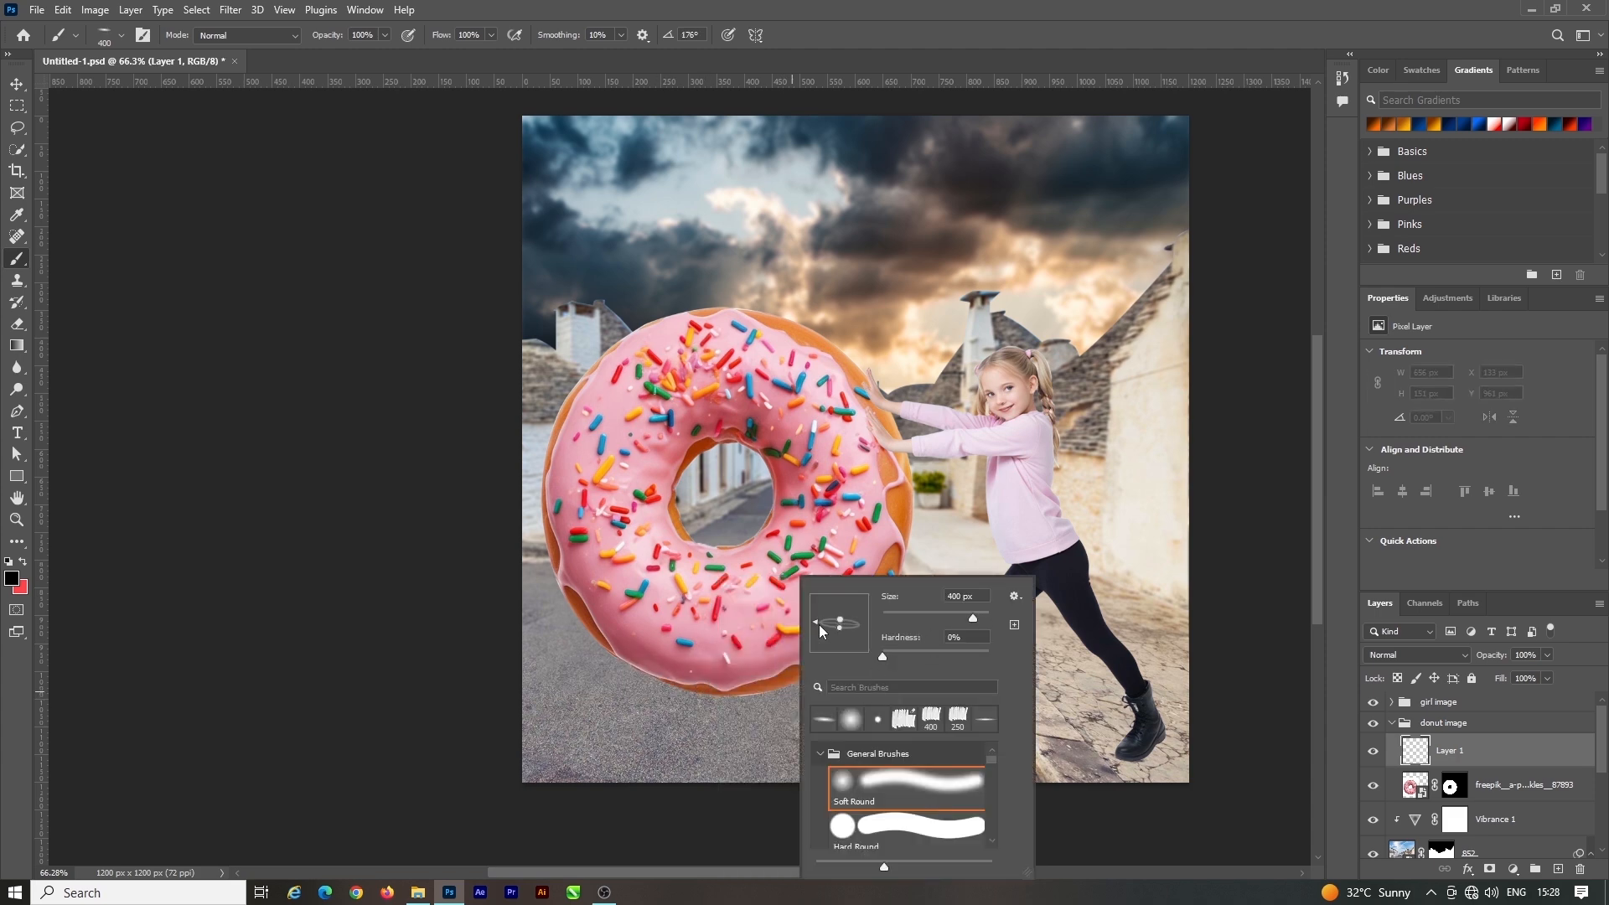
{"action": "left_click_drag", "start_coordinate": [811, 625], "coordinate": [810, 623]}
{"action": "left_click", "coordinate": [761, 683]}
{"action": "key", "text": "ctrl+z"}
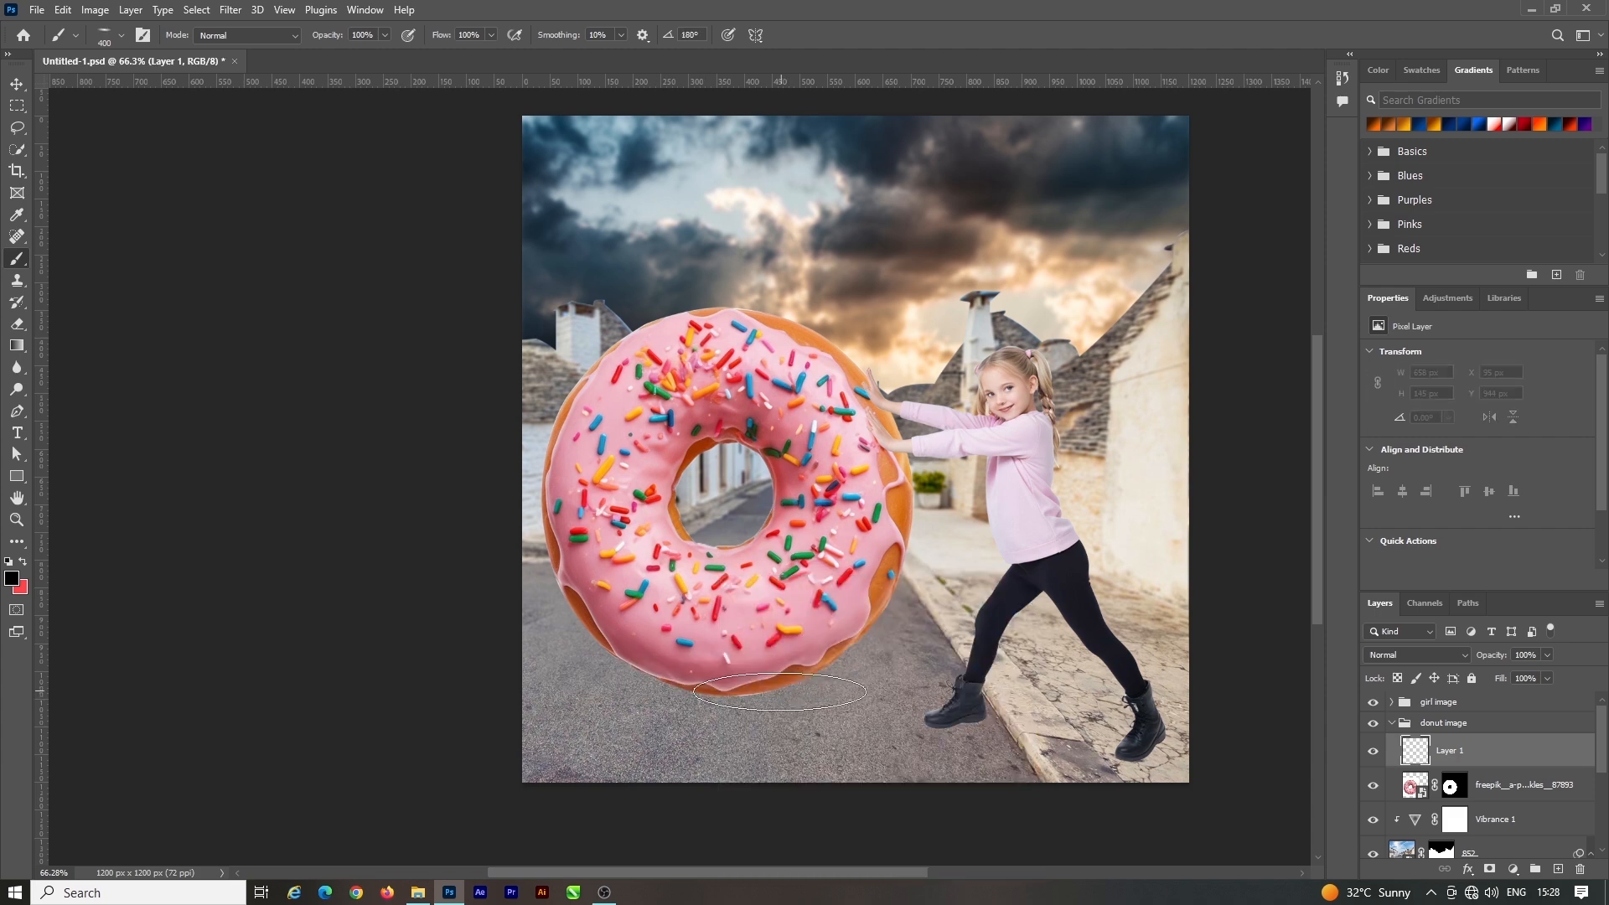
{"action": "left_click", "coordinate": [774, 691]}
{"action": "key", "text": "ctrl+bracketleft"}
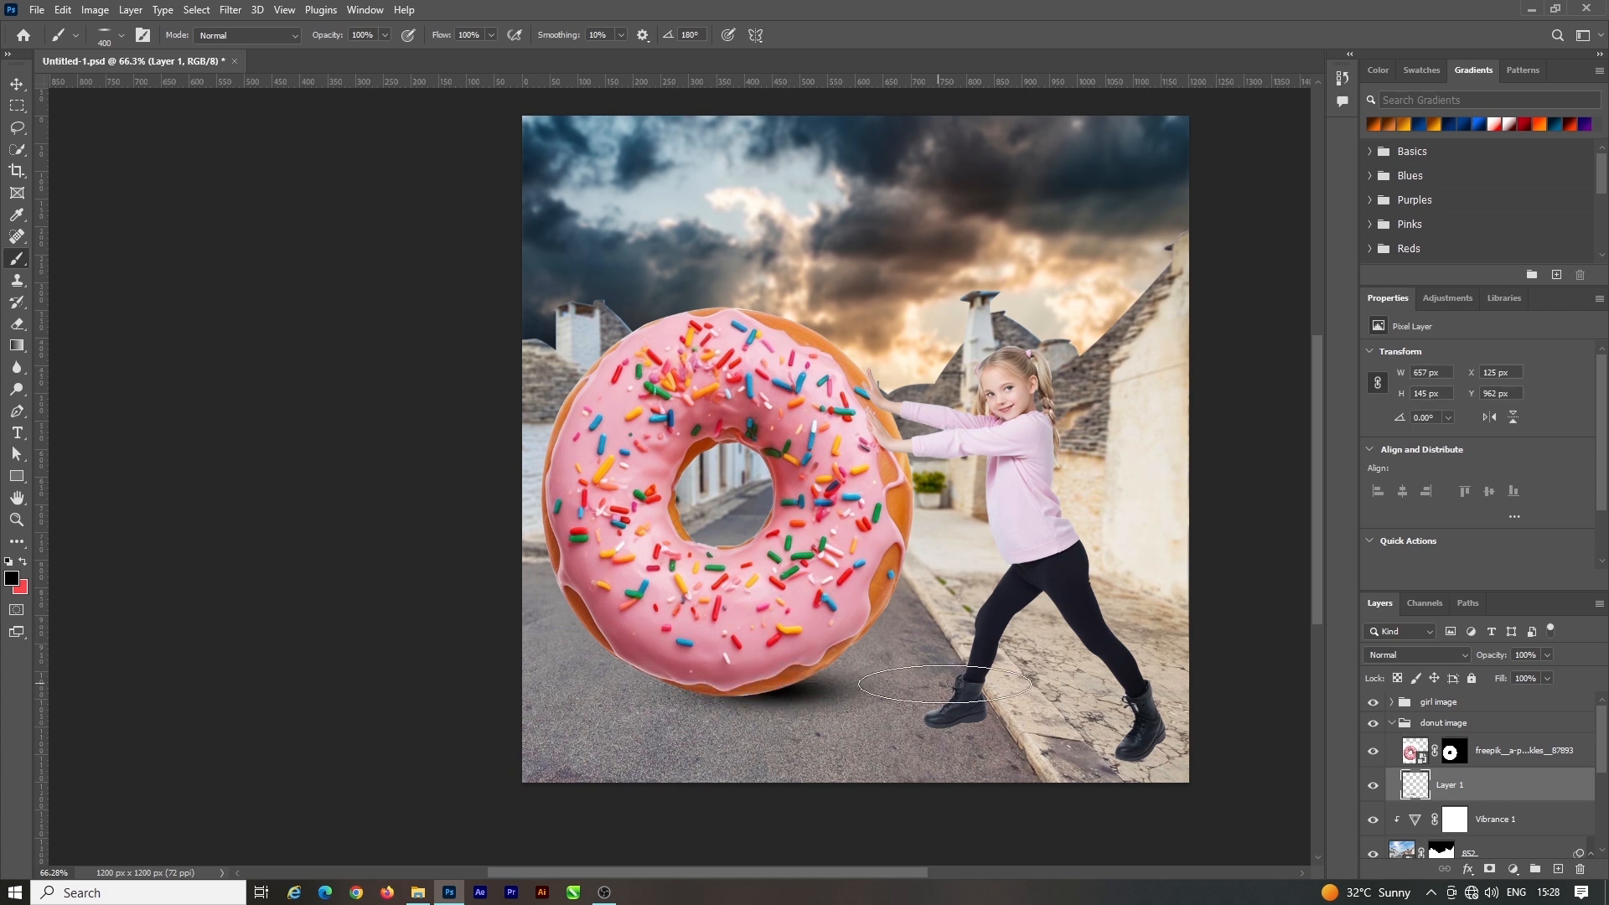
Lower the donut shadow's opacity to 58%, nudge it slightly down and to the left, and save the document
{"action": "left_click", "coordinate": [17, 87]}
{"action": "left_click", "coordinate": [1547, 654]}
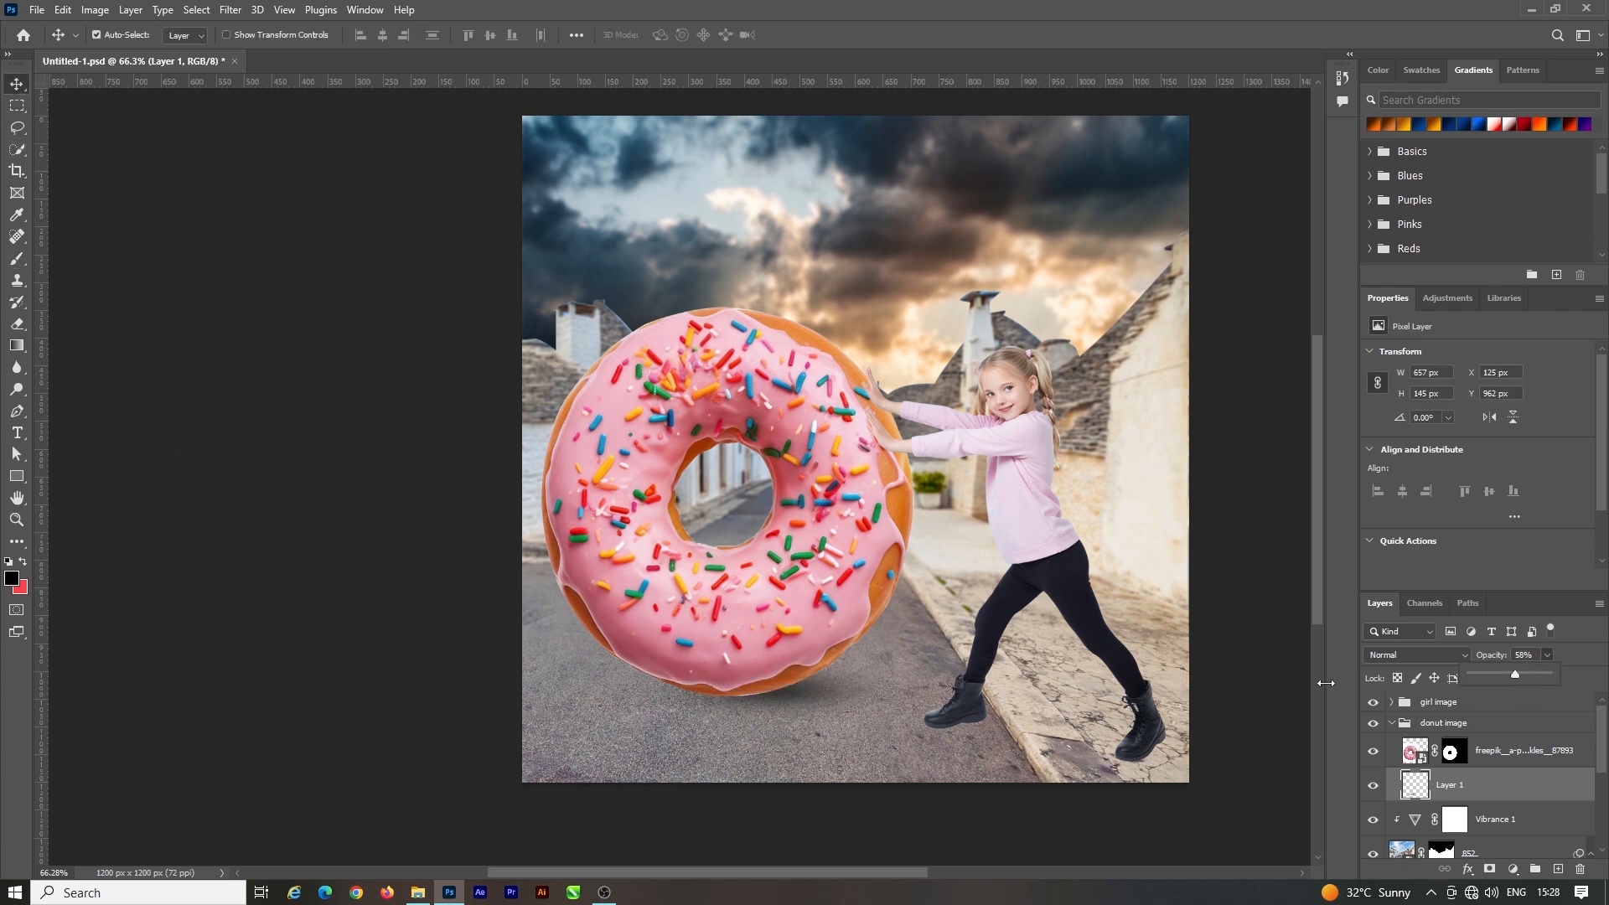
{"action": "left_click_drag", "start_coordinate": [799, 700], "coordinate": [792, 708]}
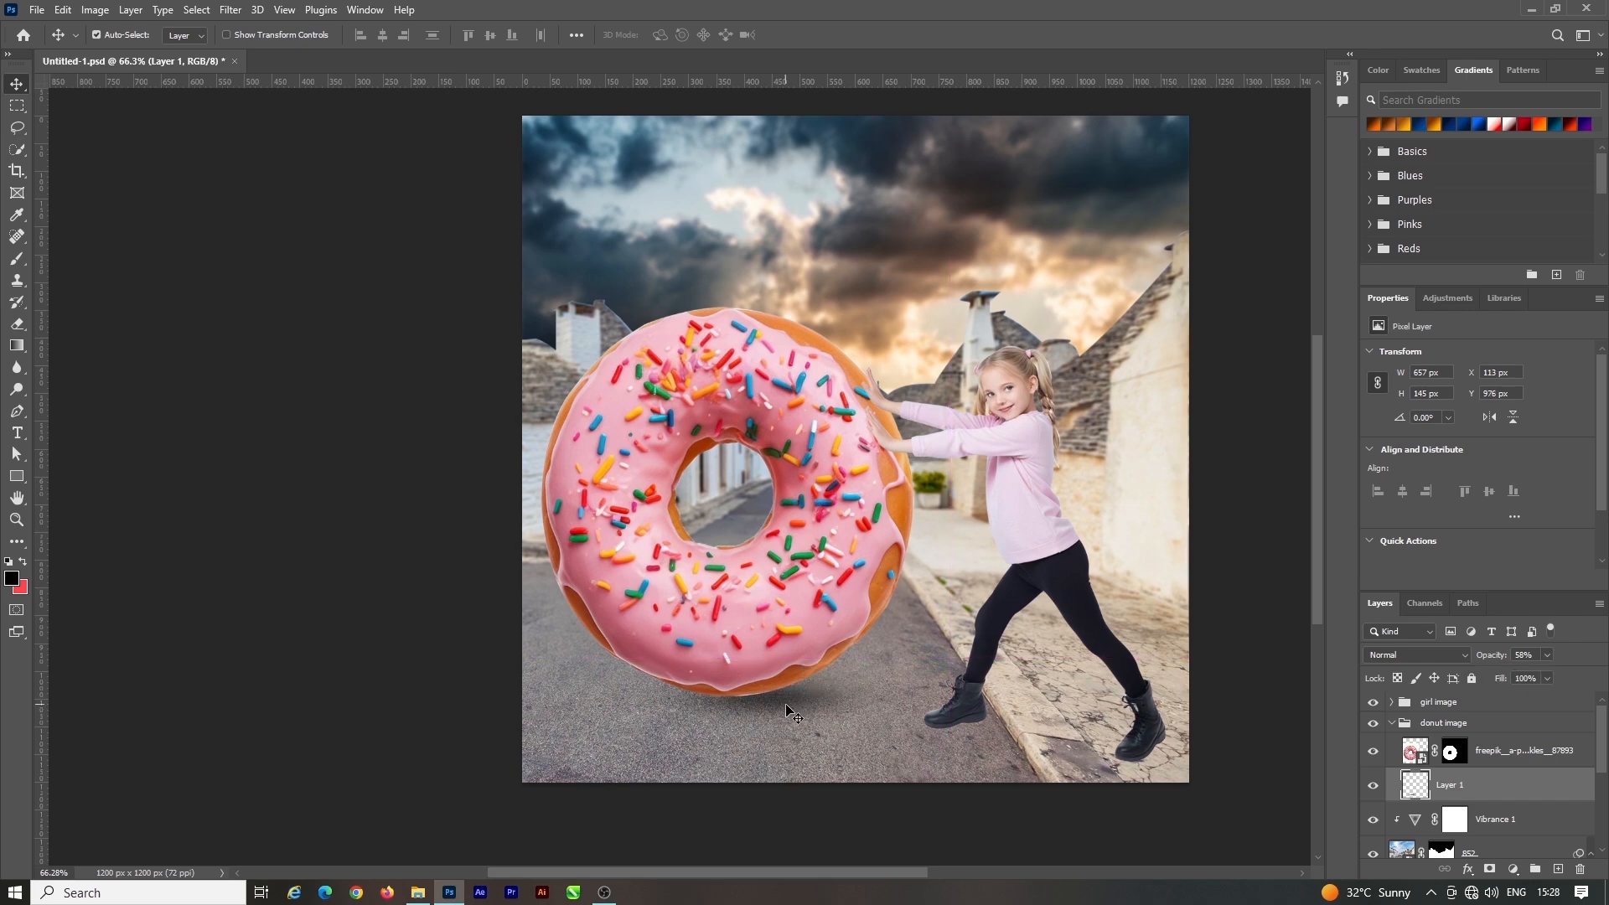
{"action": "key", "text": "ctrl+s"}
Add a new layer above the donut layer and clip it to the donut
{"action": "scroll", "coordinate": [887, 625], "scroll_direction": "down", "scroll_amount": 1}
{"action": "scroll", "coordinate": [796, 639], "scroll_direction": "up", "scroll_amount": 1}
{"action": "scroll", "coordinate": [878, 419], "scroll_direction": "up", "scroll_amount": 1}
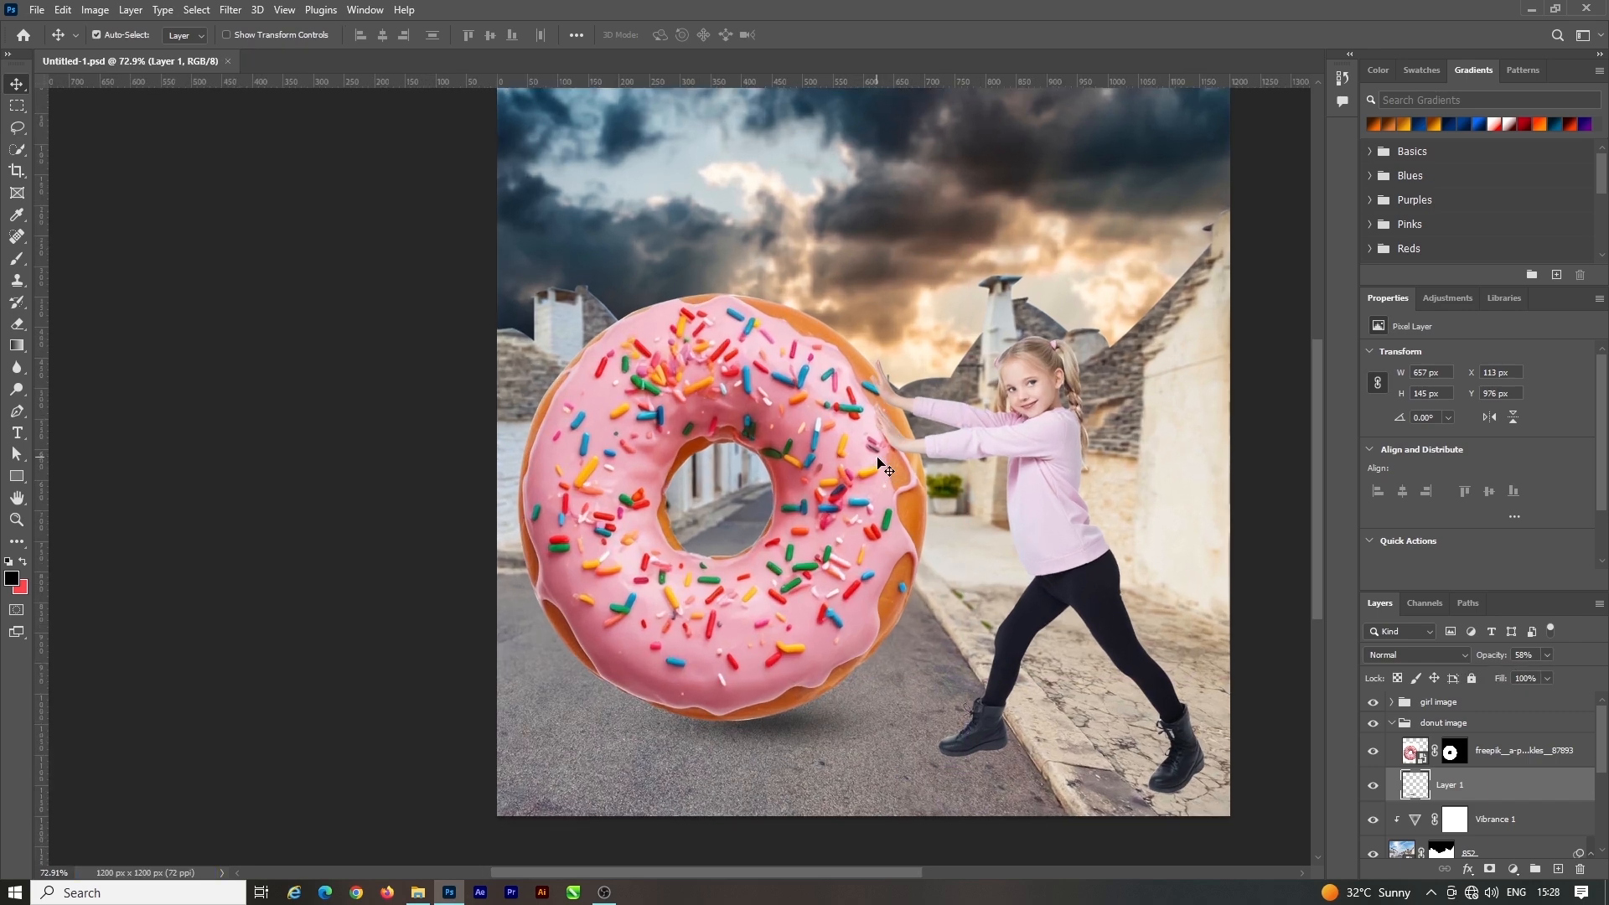
{"action": "left_click", "coordinate": [877, 460], "text": "ctrl"}
{"action": "left_click", "coordinate": [1557, 868]}
{"action": "left_click", "coordinate": [1559, 768], "text": "alt"}
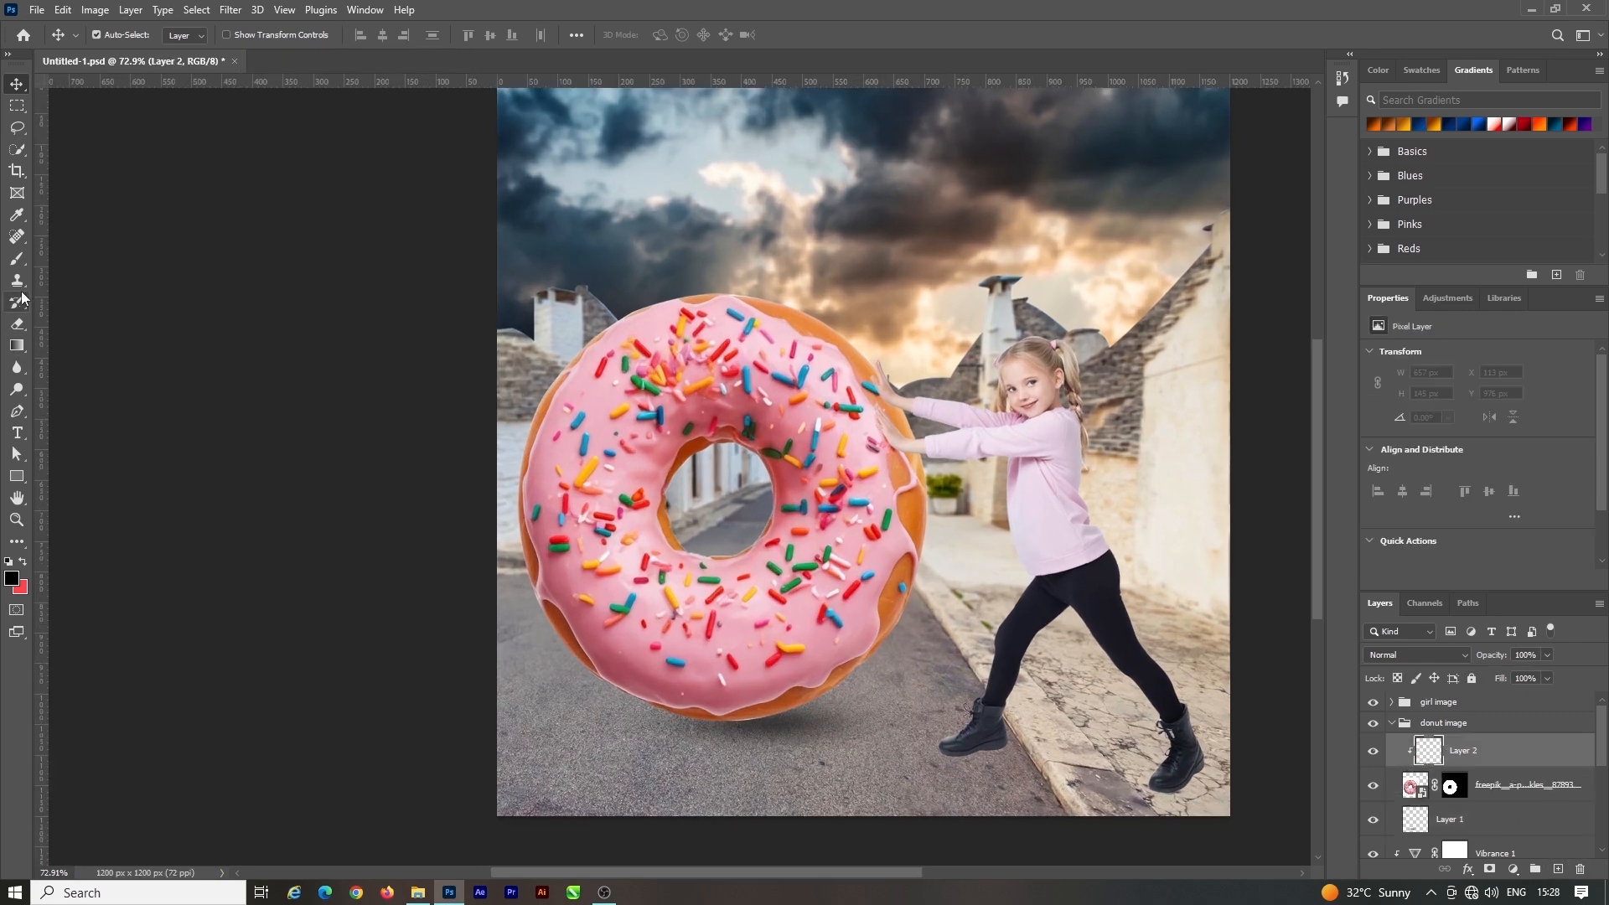
Restore the soft brush tip to a full circle and shrink it to 15 px, undoing the test dab
{"action": "key", "text": "b"}
{"action": "right_click", "coordinate": [934, 403]}
{"action": "left_click_drag", "start_coordinate": [929, 402], "coordinate": [961, 401]}
{"action": "left_click", "coordinate": [820, 430]}
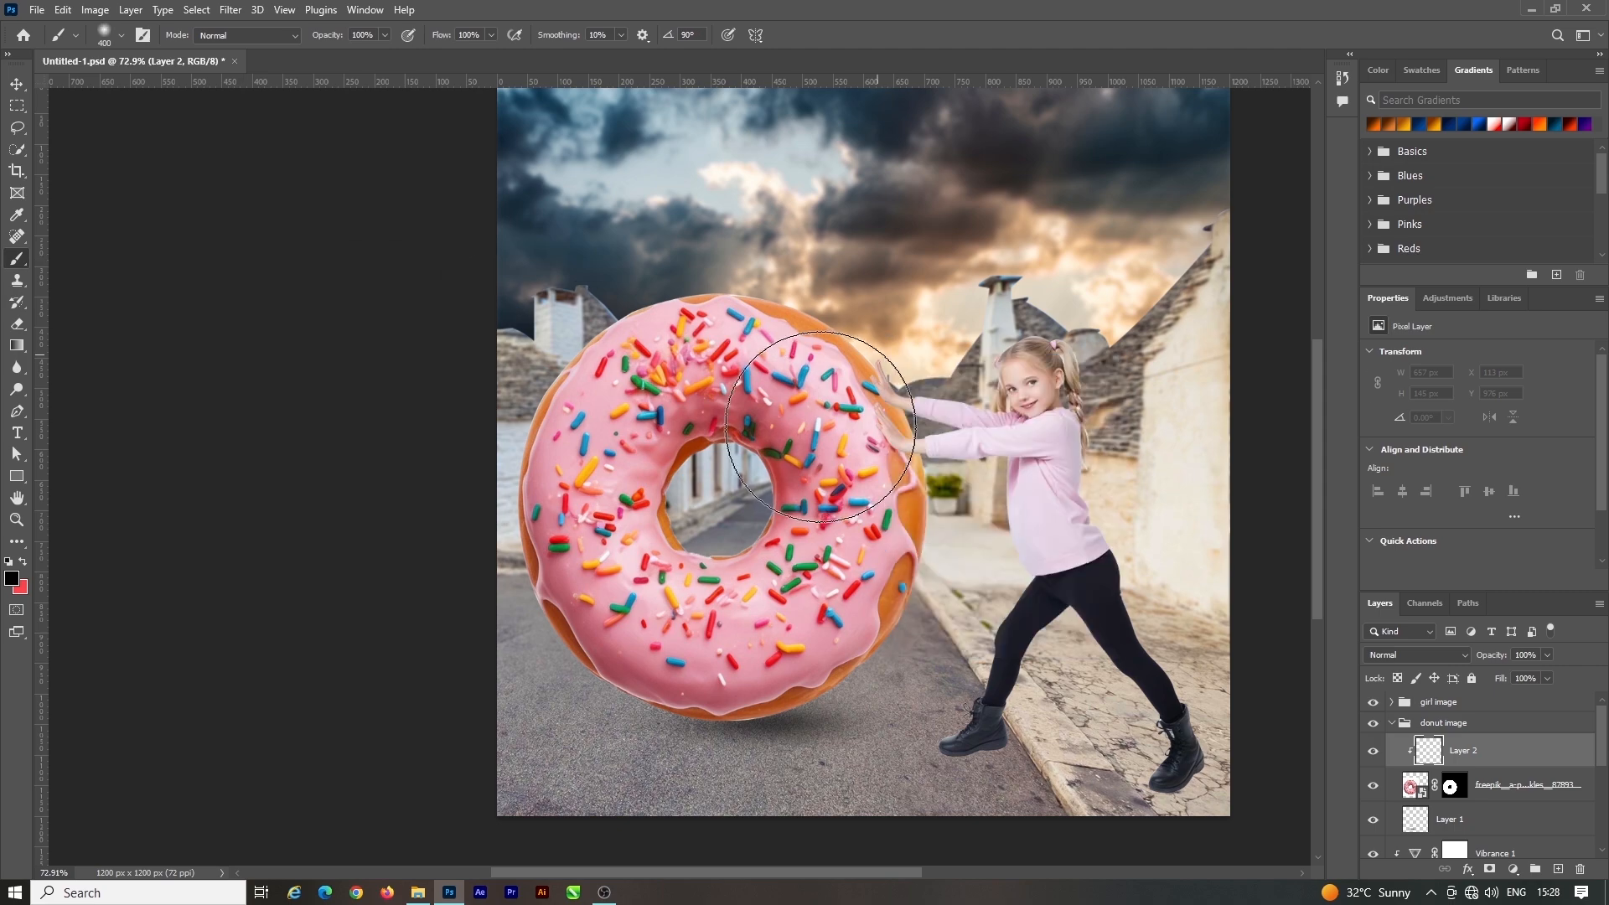
{"action": "key", "text": "ctrl+z"}
{"action": "key", "text": "bracketleft"}
{"action": "key", "text": "bracketleft"}
{"action": "key", "text": "bracketleft"}
{"action": "key", "text": "bracketleft"}
{"action": "key", "text": "bracketleft"}
{"action": "key", "text": "bracketleft"}
{"action": "key", "text": "bracketleft"}
{"action": "key", "text": "bracketleft"}
{"action": "key", "text": "bracketleft"}
{"action": "key", "text": "bracketleft"}
{"action": "key", "text": "bracketleft"}
{"action": "key", "text": "bracketleft"}
{"action": "key", "text": "bracketleft"}
{"action": "key", "text": "bracketleft"}
{"action": "key", "text": "bracketleft"}
{"action": "key", "text": "bracketleft"}
{"action": "key", "text": "bracketleft"}
{"action": "key", "text": "bracketleft"}
{"action": "key", "text": "bracketleft"}
Sample the orange of the donut's edge by the girl's hands and darken it to brown for the brush
{"action": "scroll", "coordinate": [880, 389], "scroll_direction": "up", "scroll_amount": 8}
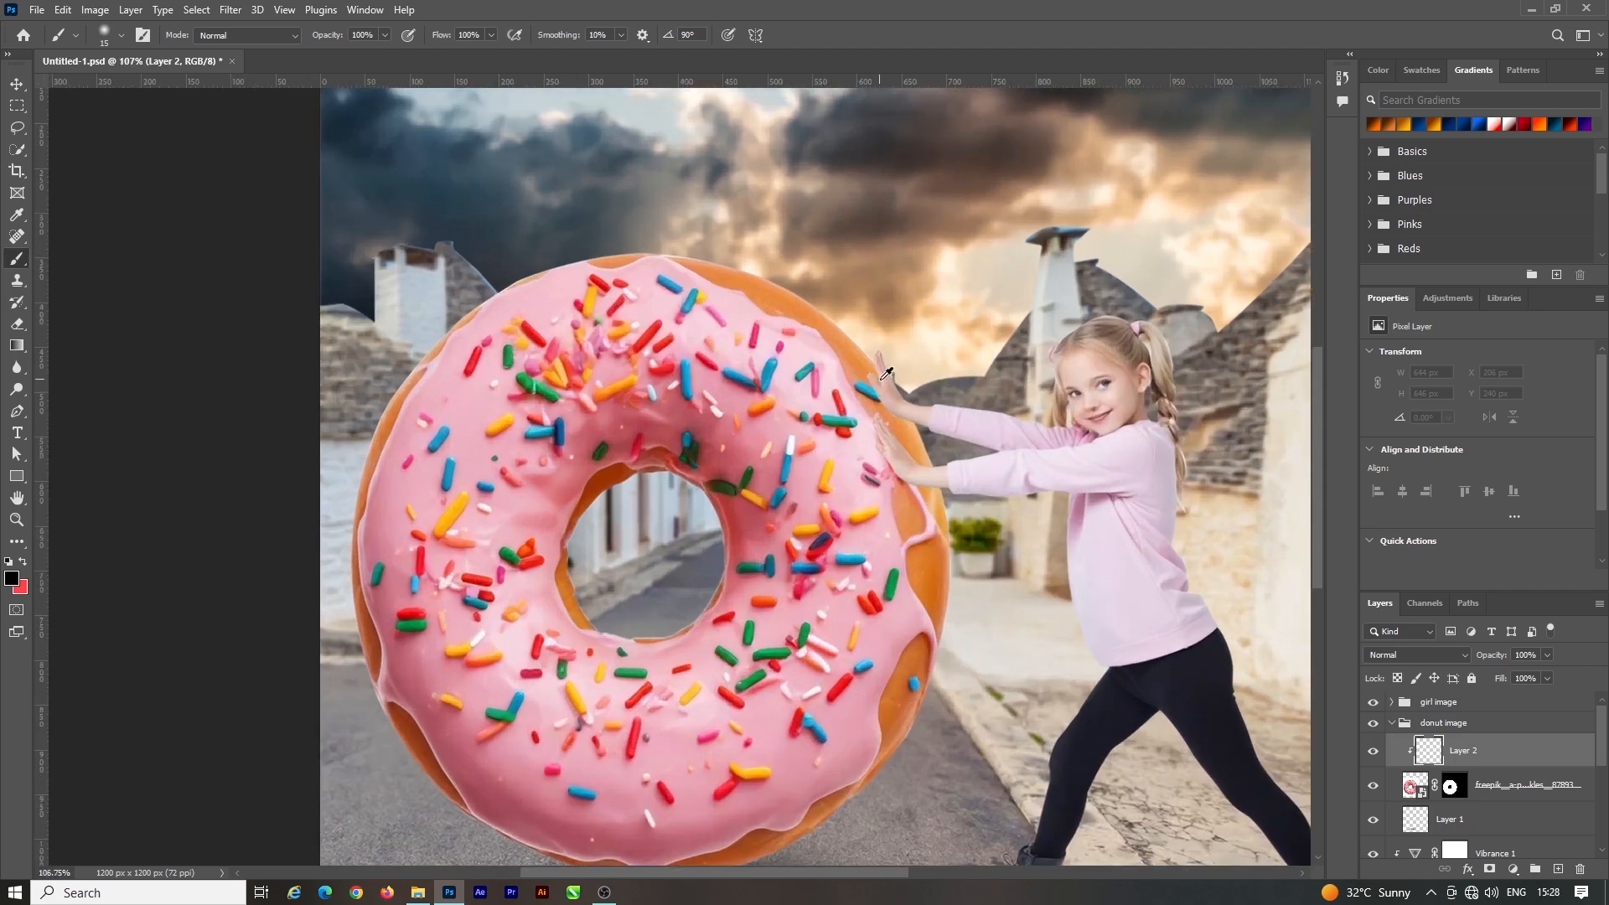
{"action": "left_click", "coordinate": [11, 576]}
{"action": "left_click", "coordinate": [1051, 754]}
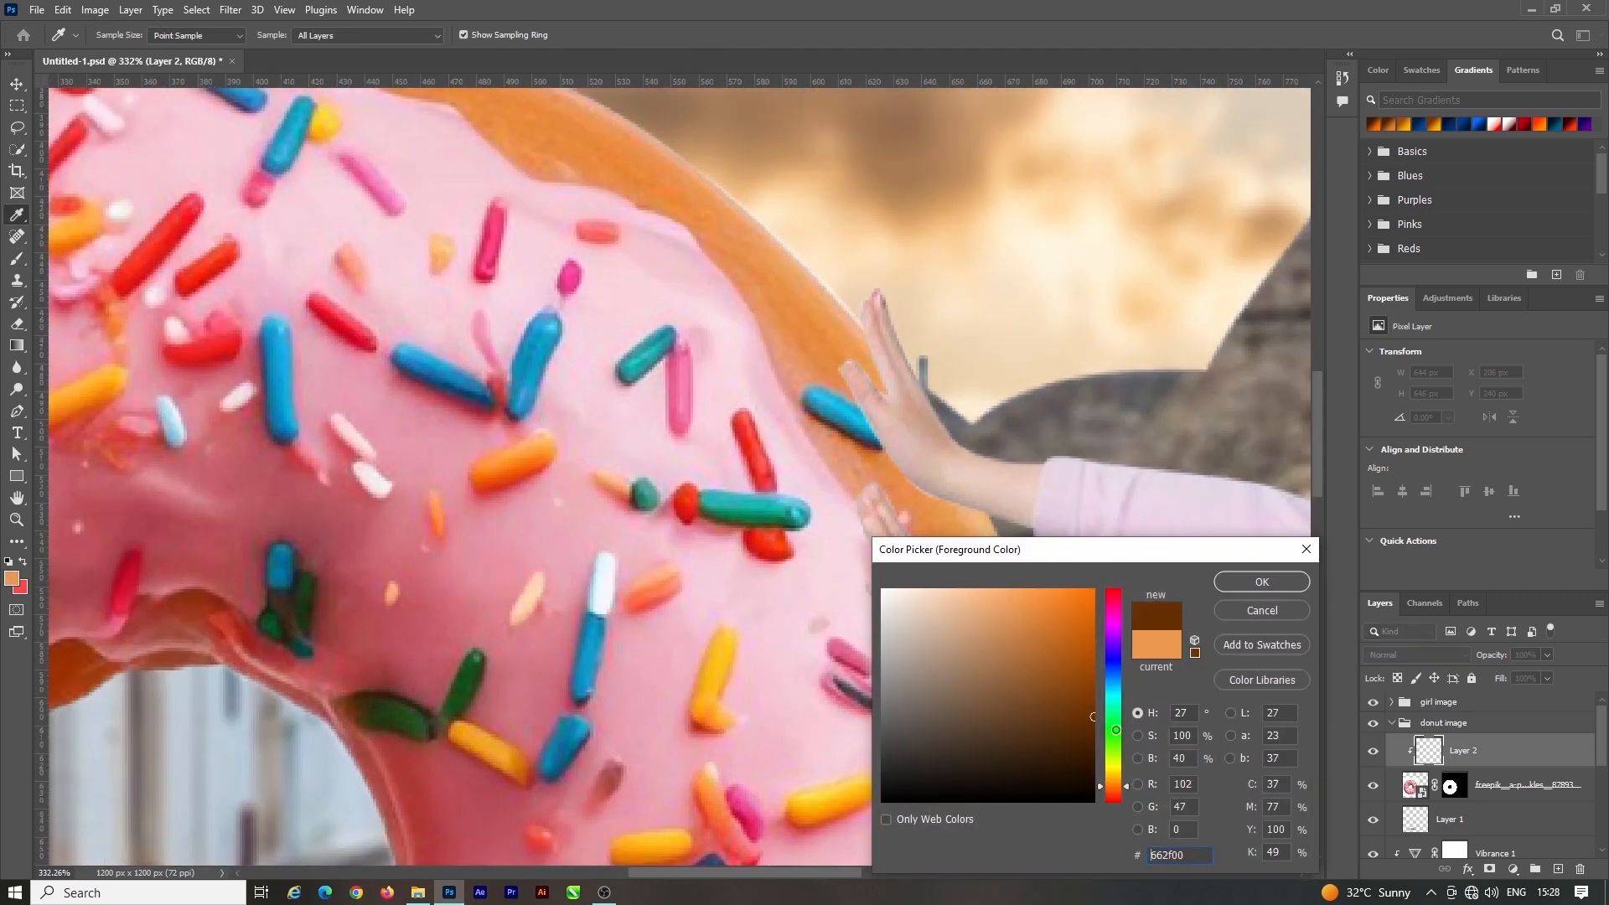
{"action": "left_click", "coordinate": [1255, 578]}
Paint contact shadows on the donut around both of the girl's hands, sampling the icing area for the lower hand
{"action": "mouse_move", "coordinate": [853, 311]}
{"action": "left_mouse_down"}
{"action": "mouse_move", "coordinate": [913, 395]}
{"action": "mouse_move", "coordinate": [884, 347]}
{"action": "mouse_move", "coordinate": [904, 401]}
{"action": "mouse_move", "coordinate": [870, 405]}
{"action": "mouse_move", "coordinate": [825, 377]}
{"action": "mouse_move", "coordinate": [911, 479]}
{"action": "mouse_move", "coordinate": [993, 489]}
{"action": "mouse_move", "coordinate": [914, 481]}
{"action": "mouse_move", "coordinate": [822, 377]}
{"action": "mouse_move", "coordinate": [873, 393]}
{"action": "left_mouse_up"}
{"action": "key", "text": "ctrl+z"}
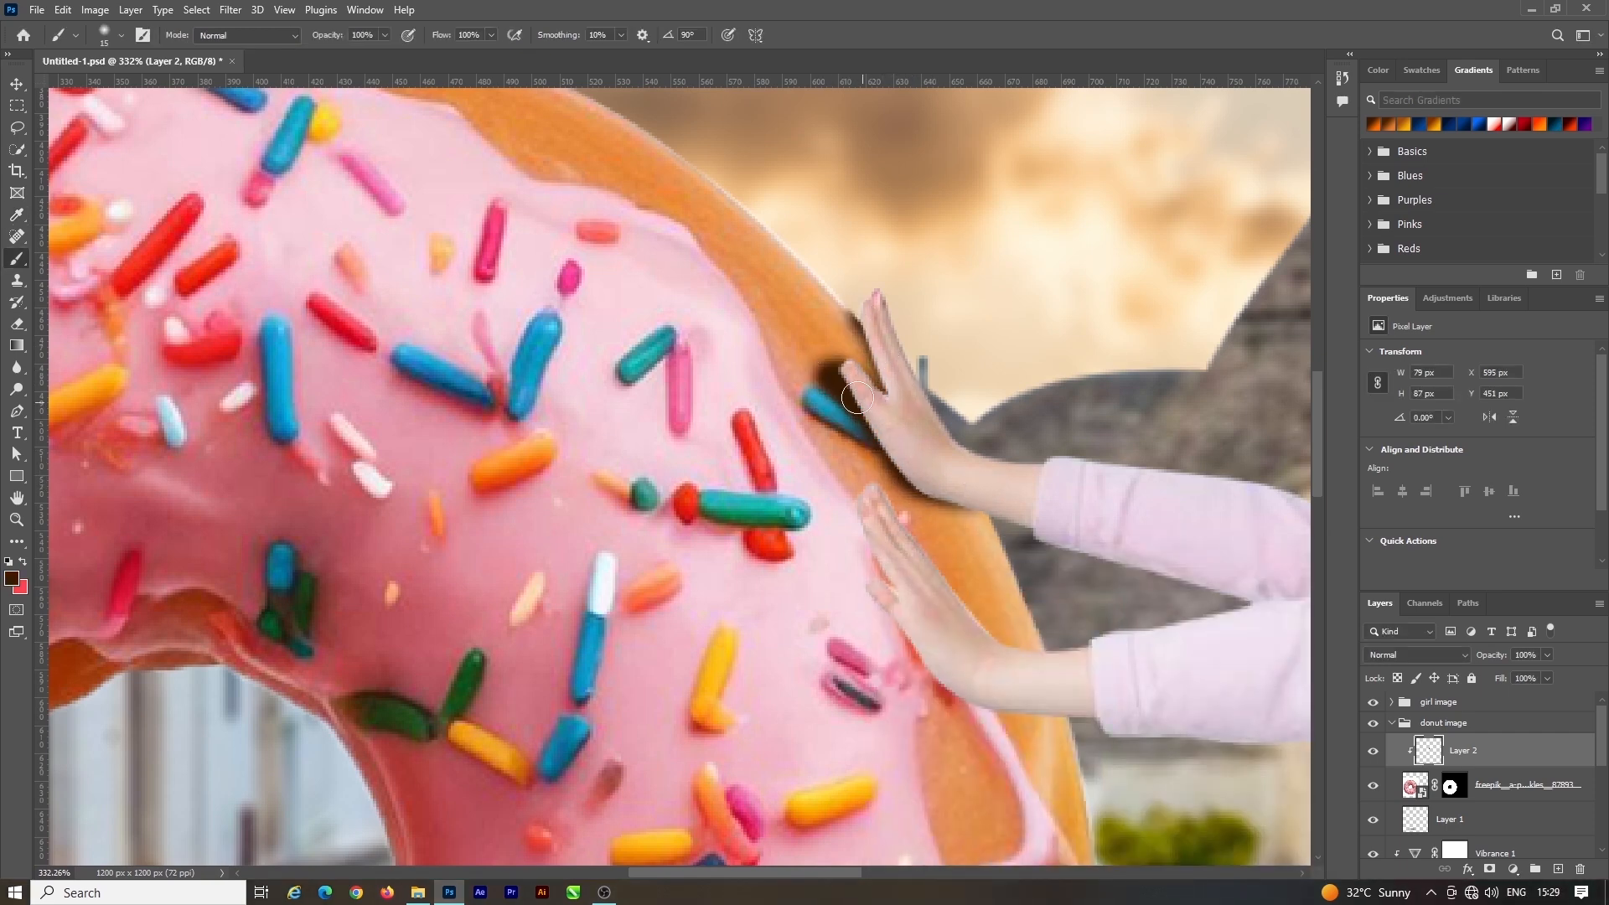
{"action": "right_click", "coordinate": [887, 457]}
{"action": "left_click", "coordinate": [910, 428]}
{"action": "scroll", "coordinate": [906, 427], "scroll_direction": "down", "scroll_amount": 5}
{"action": "scroll", "coordinate": [923, 514], "scroll_direction": "up", "scroll_amount": 5}
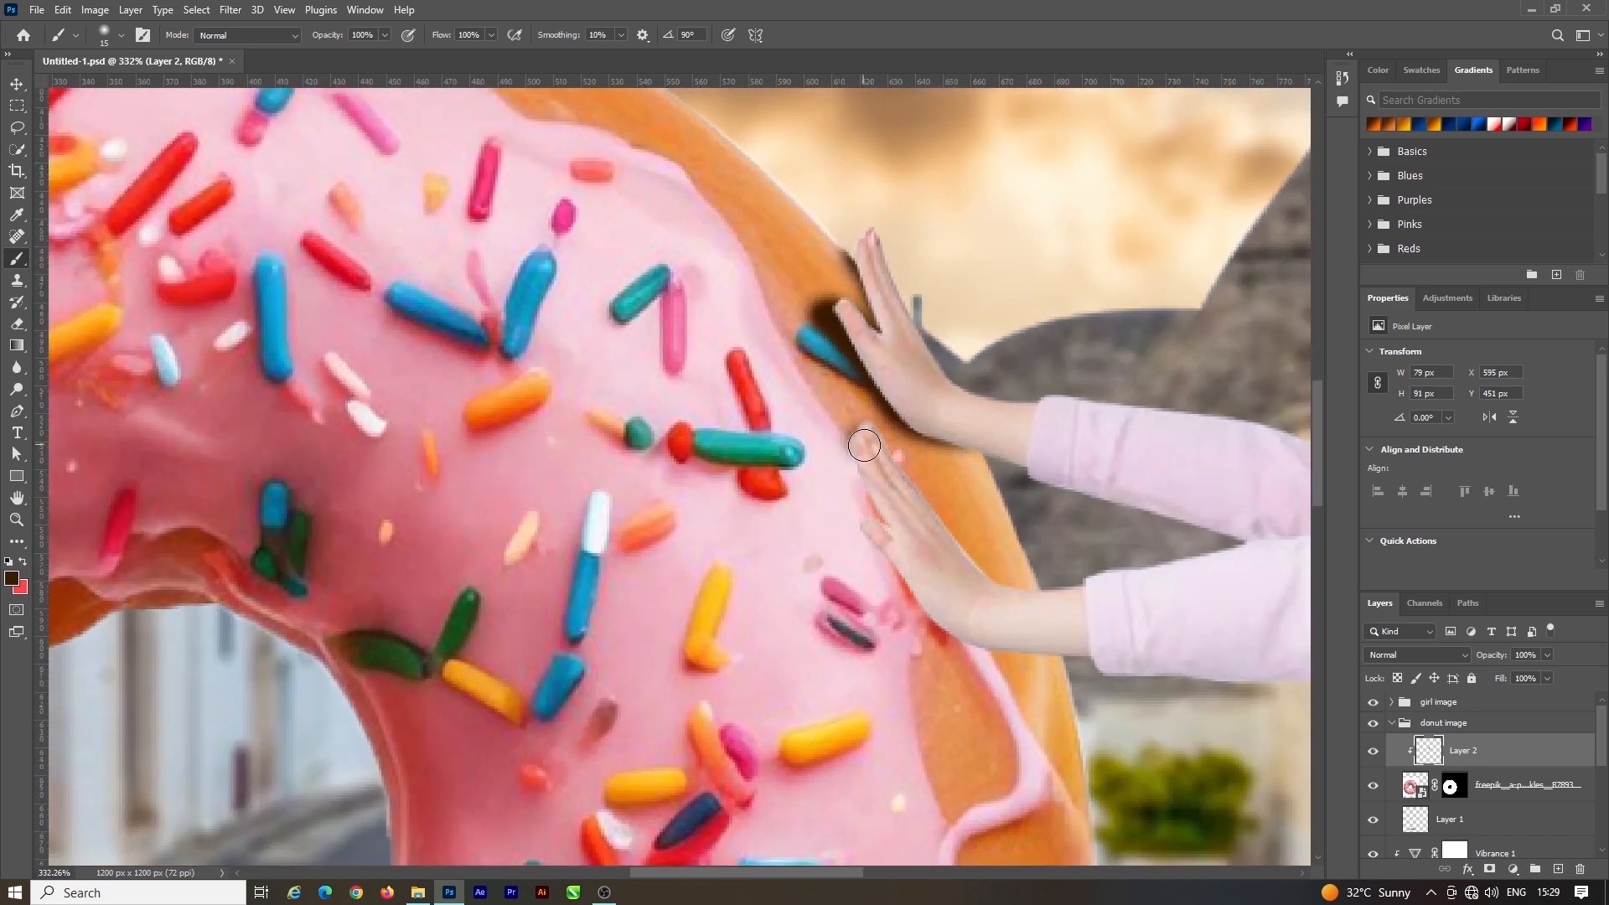
{"action": "left_click", "coordinate": [792, 457], "text": "alt"}
{"action": "mouse_move", "coordinate": [849, 463]}
{"action": "left_mouse_down"}
{"action": "mouse_move", "coordinate": [890, 519]}
{"action": "mouse_move", "coordinate": [858, 519]}
{"action": "mouse_move", "coordinate": [910, 571]}
{"action": "left_mouse_up"}
Set the hand-shadow layer's opacity to 62% and soften it with a slight Gaussian Blur
{"action": "scroll", "coordinate": [953, 565], "scroll_direction": "down", "scroll_amount": 14}
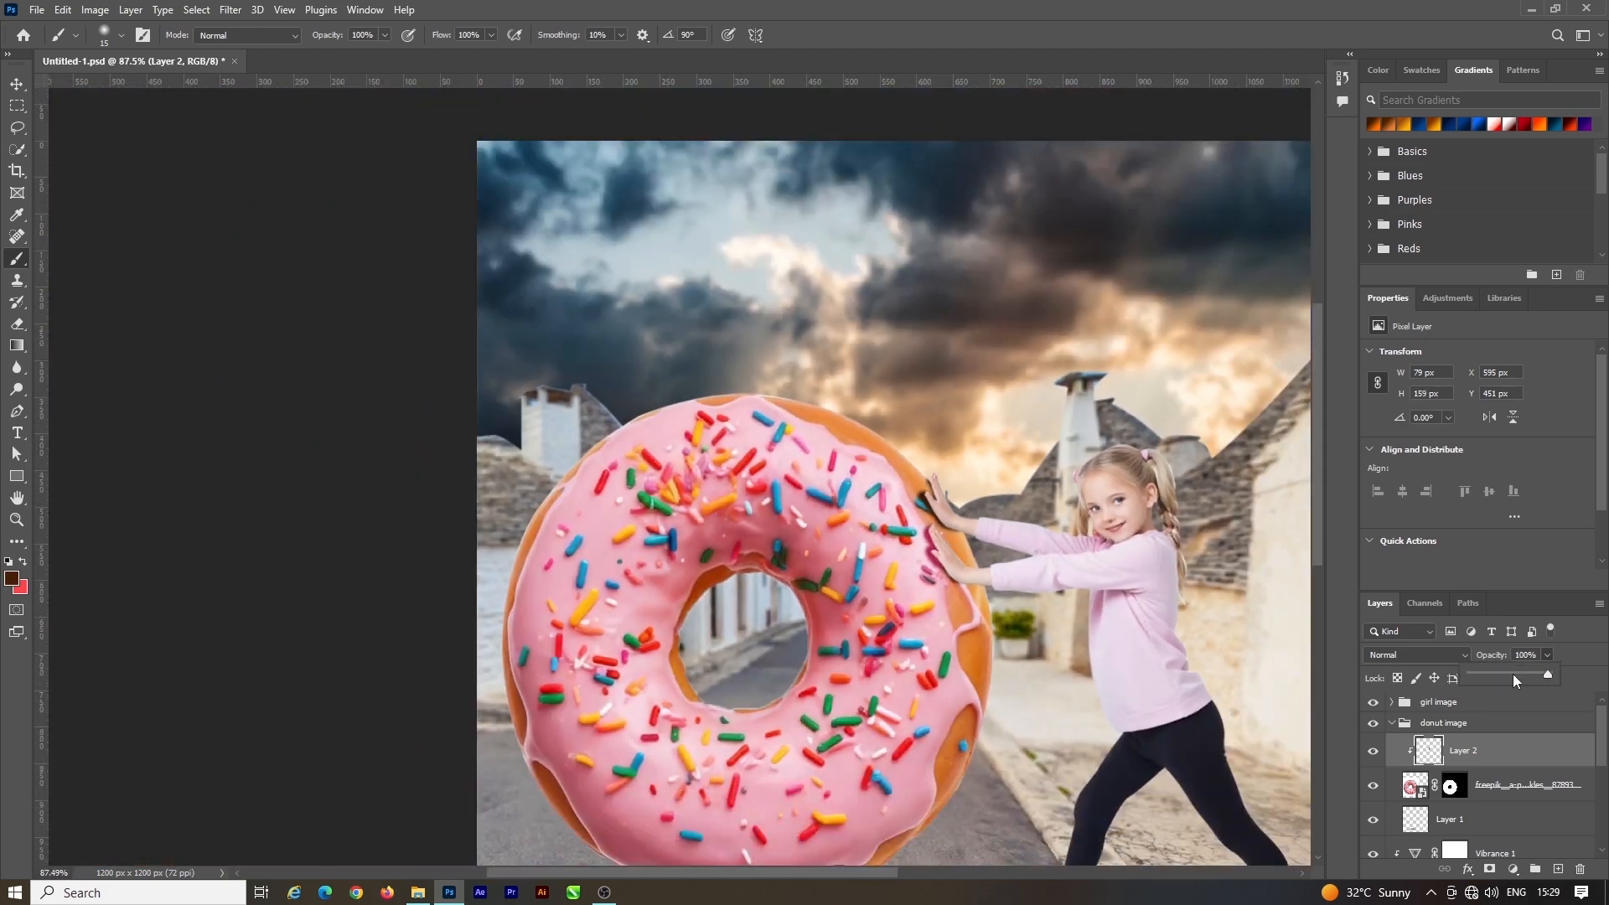
{"action": "left_click_drag", "start_coordinate": [1514, 678], "coordinate": [1520, 672]}
{"action": "key", "text": "v"}
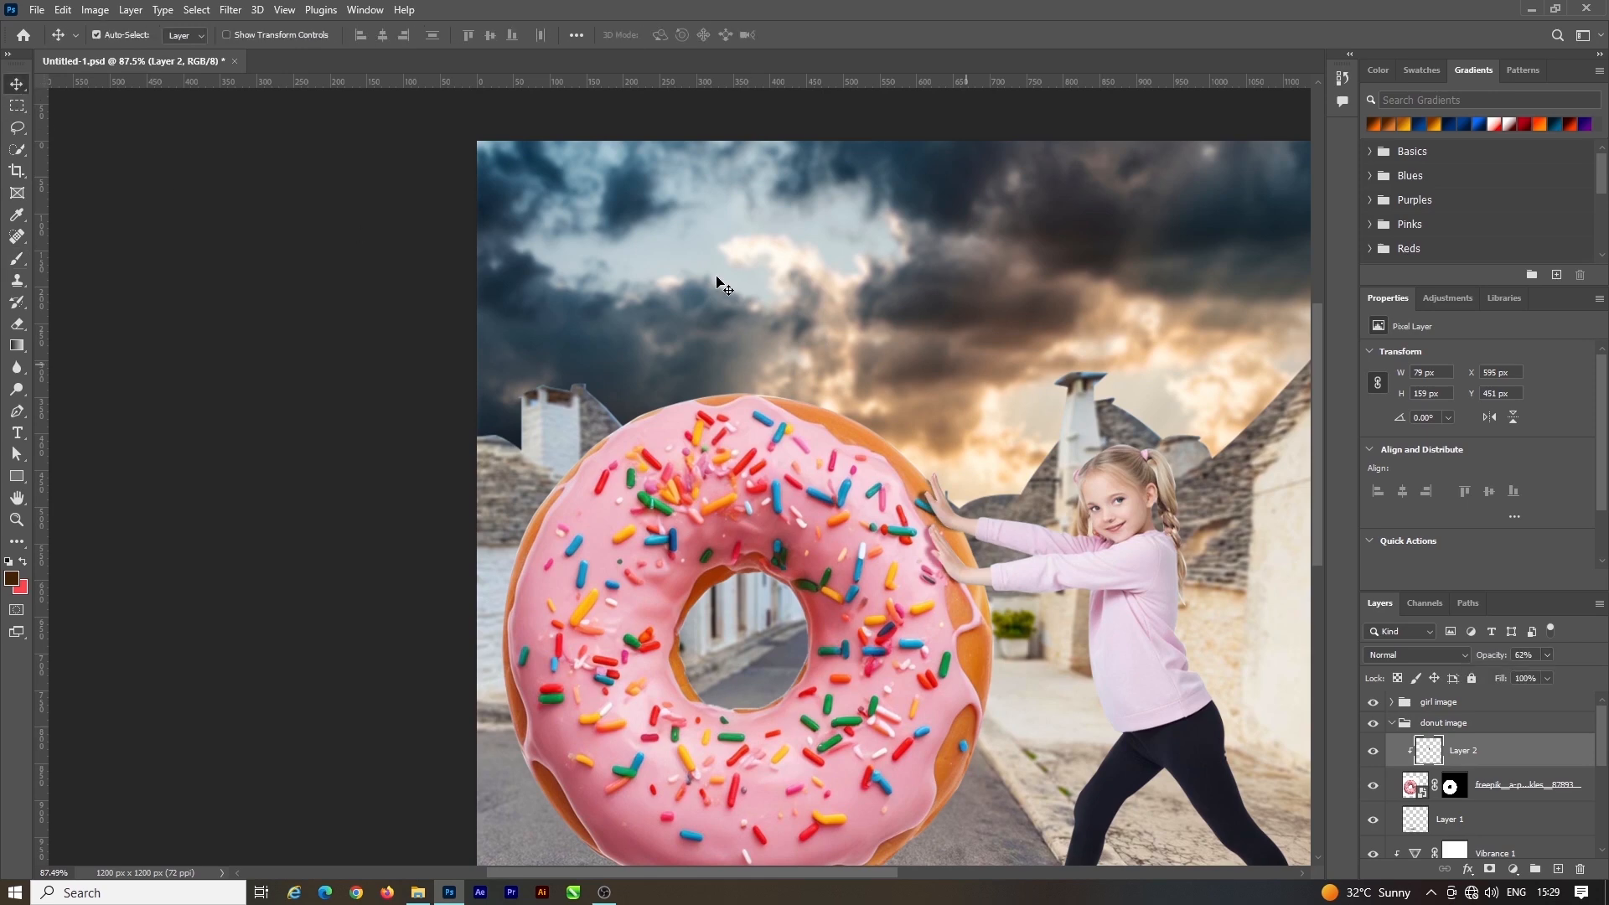
{"action": "left_click", "coordinate": [230, 10]}
{"action": "mouse_move", "coordinate": [281, 220]}
{"action": "left_click", "coordinate": [477, 302]}
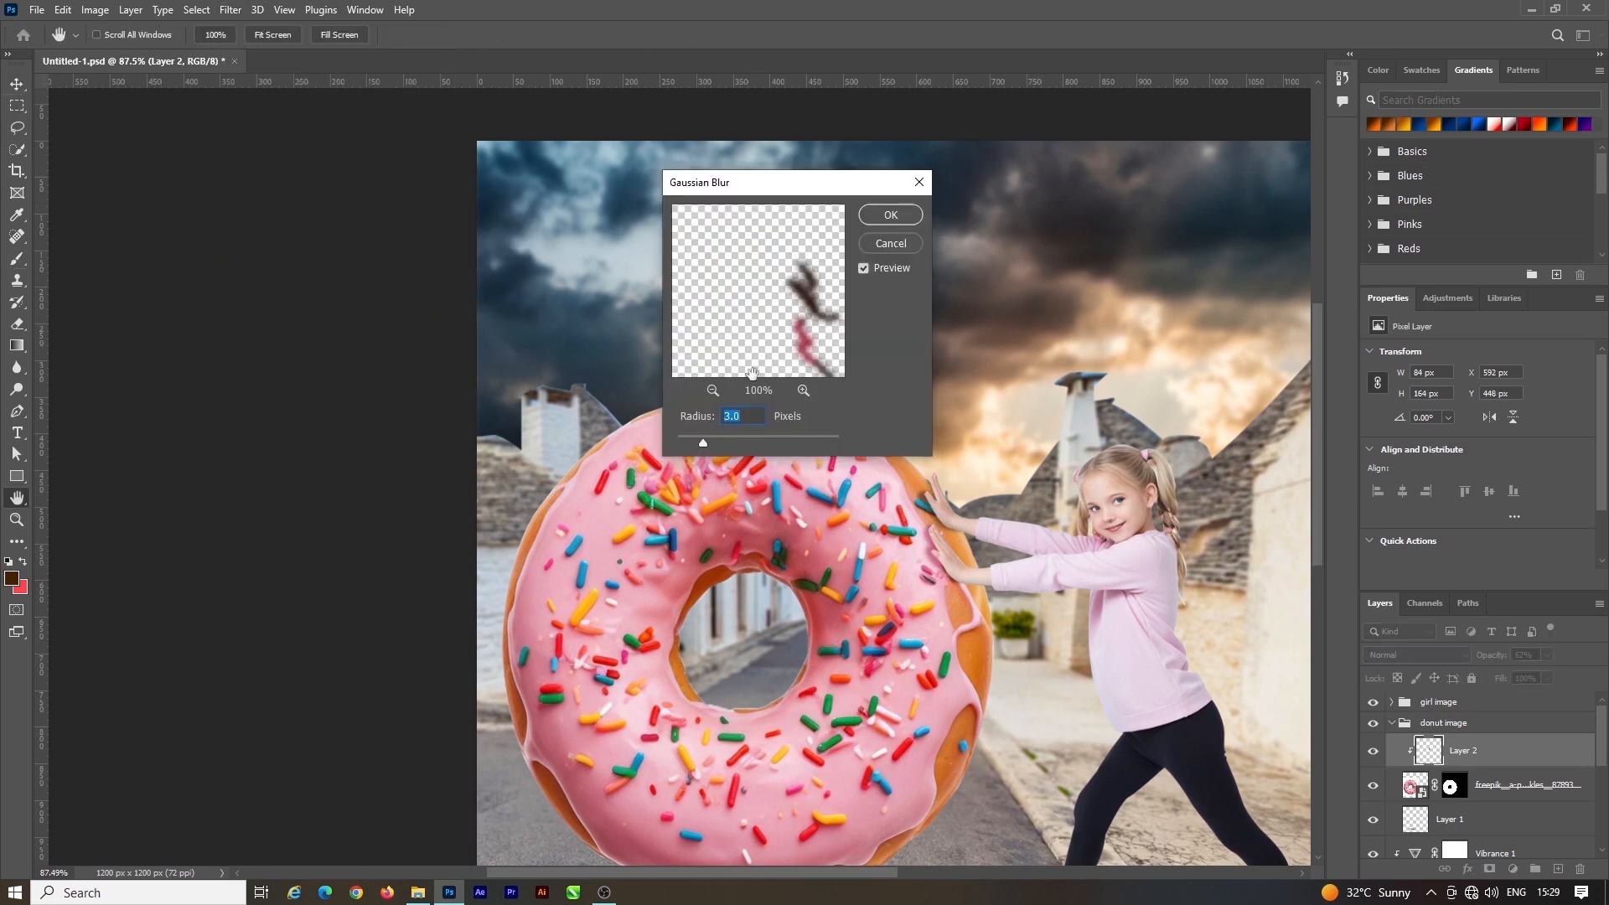
{"action": "left_click_drag", "start_coordinate": [702, 438], "coordinate": [691, 442]}
{"action": "left_click", "coordinate": [891, 216]}
Clip a Vibrance adjustment to the girl image layer with Saturation at +21
{"action": "scroll", "coordinate": [973, 420], "scroll_direction": "down", "scroll_amount": 2}
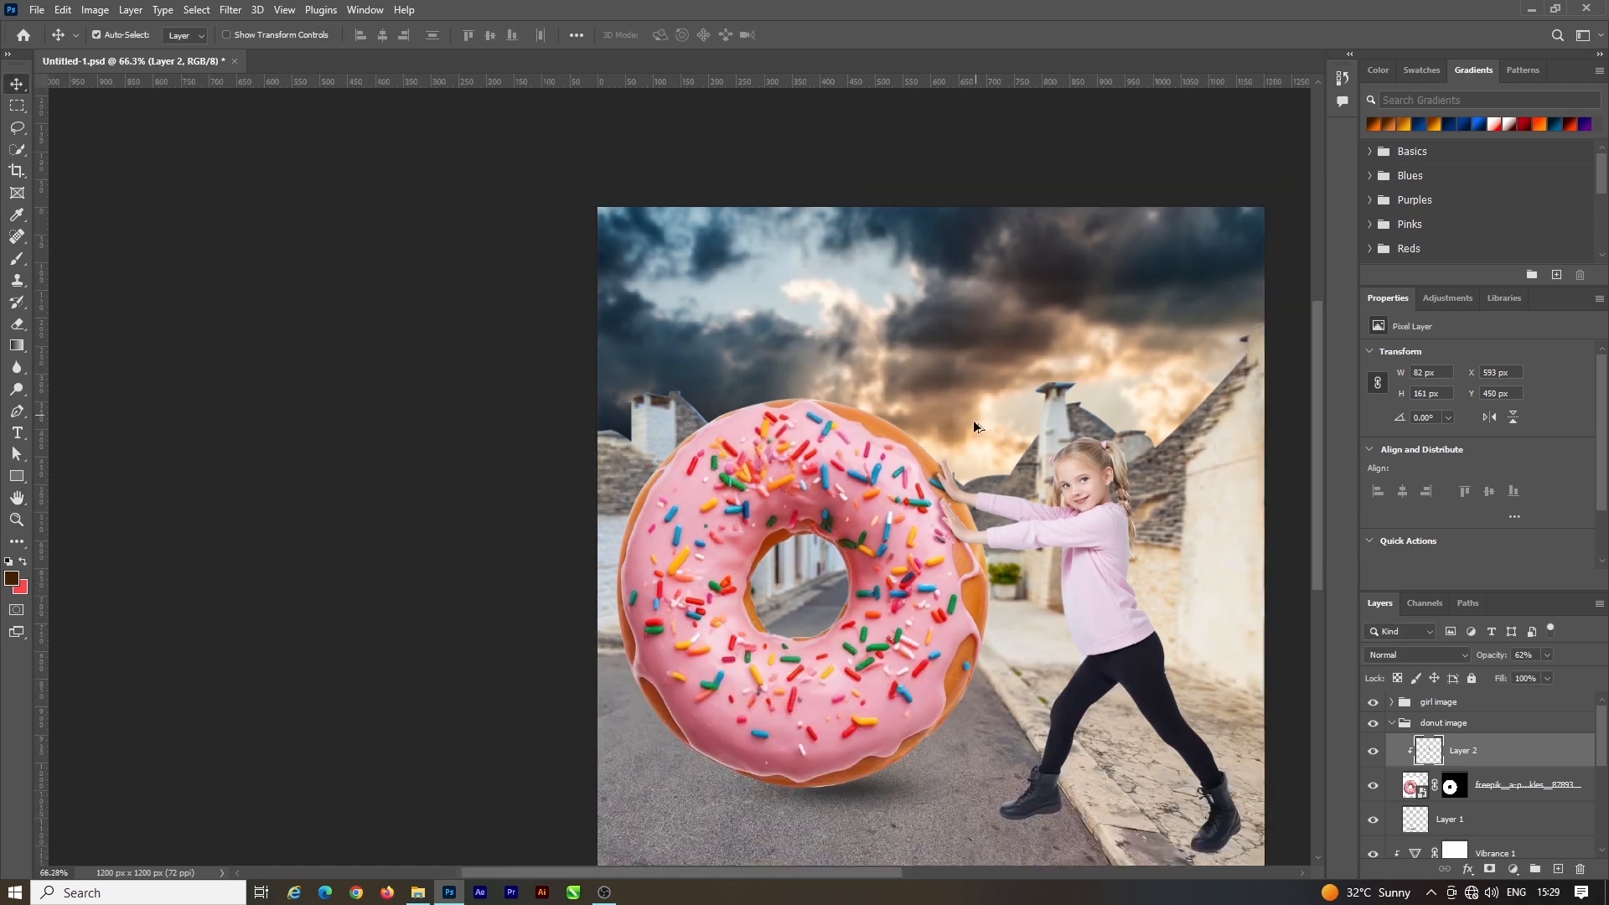
{"action": "scroll", "coordinate": [964, 624], "scroll_direction": "up", "scroll_amount": 1}
{"action": "scroll", "coordinate": [967, 578], "scroll_direction": "down", "scroll_amount": 2}
{"action": "scroll", "coordinate": [1090, 541], "scroll_direction": "up", "scroll_amount": 1}
{"action": "left_click", "coordinate": [1088, 536]}
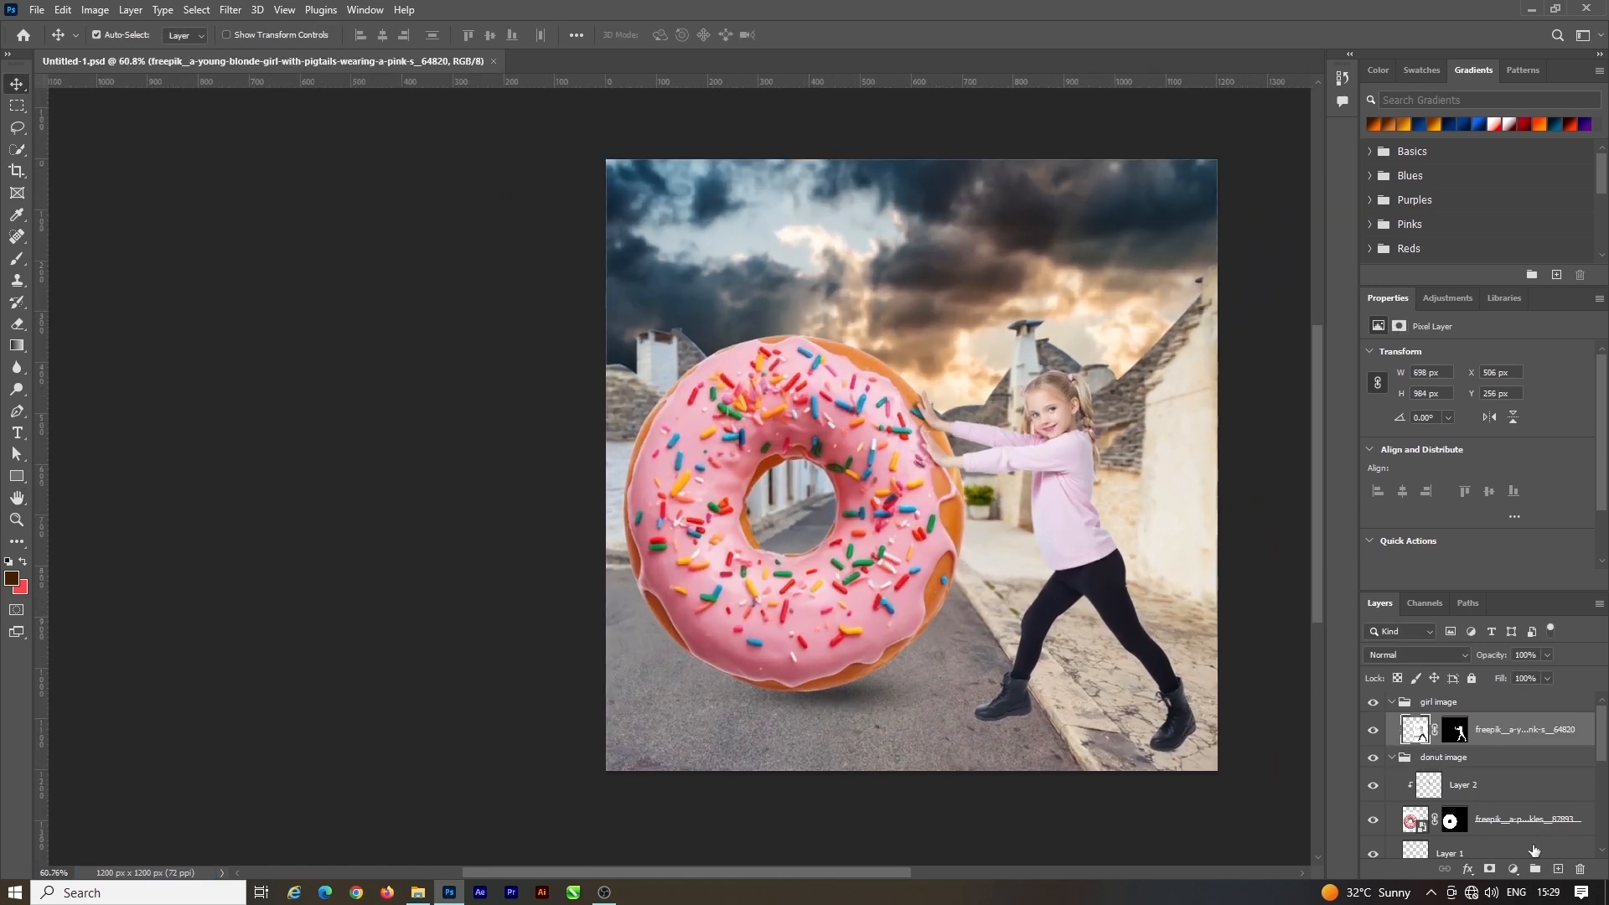
{"action": "left_click", "coordinate": [1512, 872]}
{"action": "left_click", "coordinate": [1441, 705]}
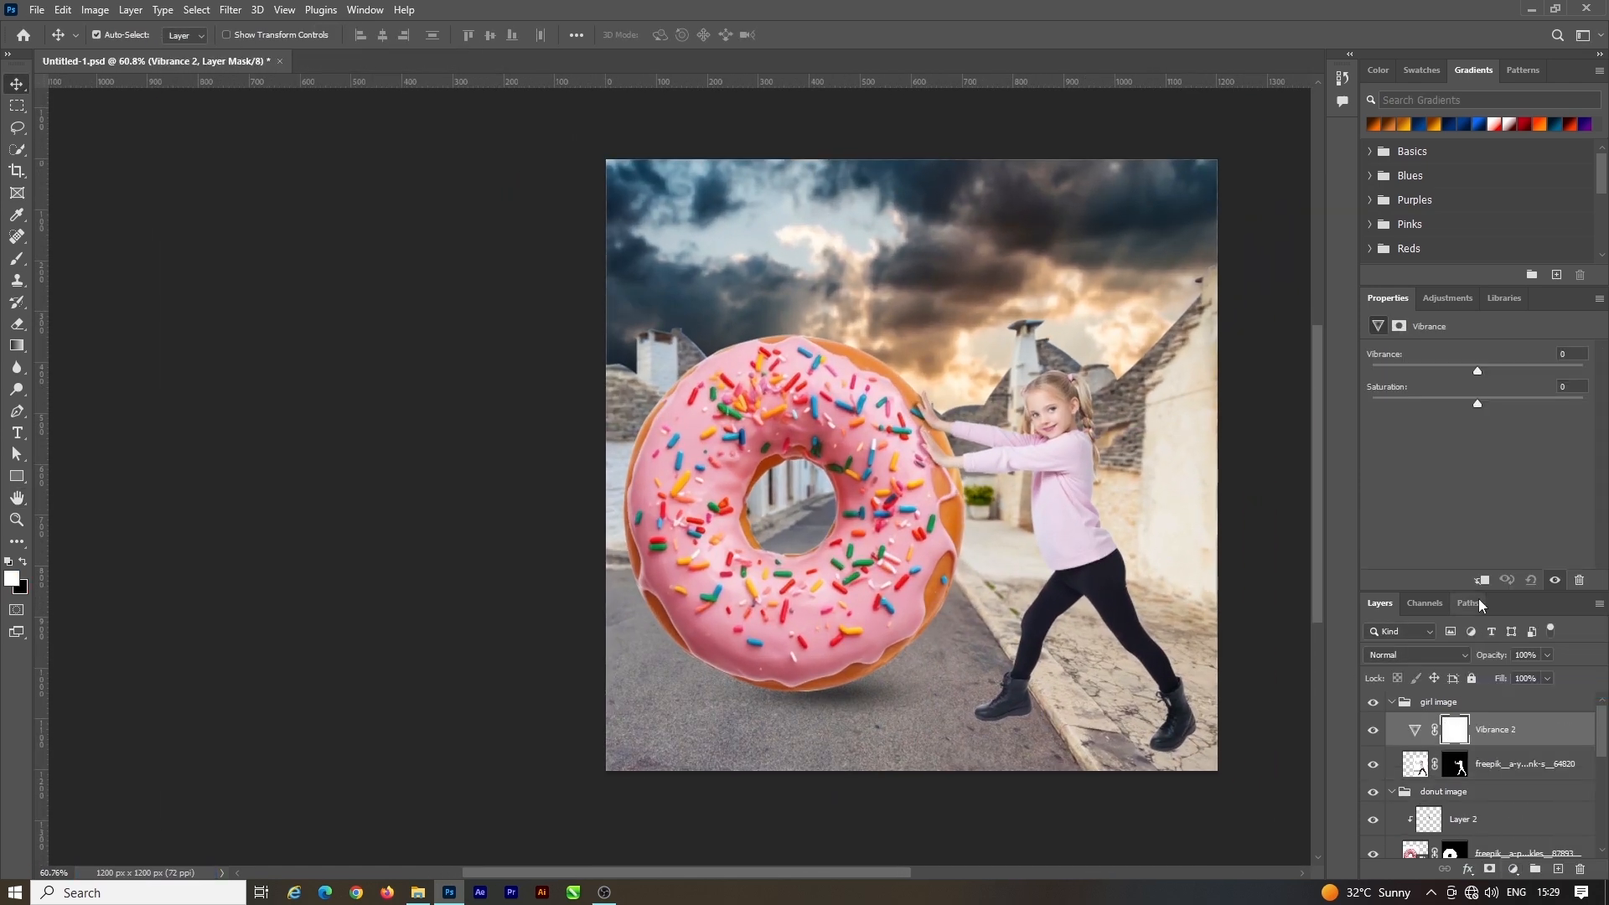
{"action": "key", "text": "ctrl+alt+g"}
Clip a Levels adjustment to the girl with midtones at 0.83 and the white input at 238
{"action": "left_click", "coordinate": [1512, 872]}
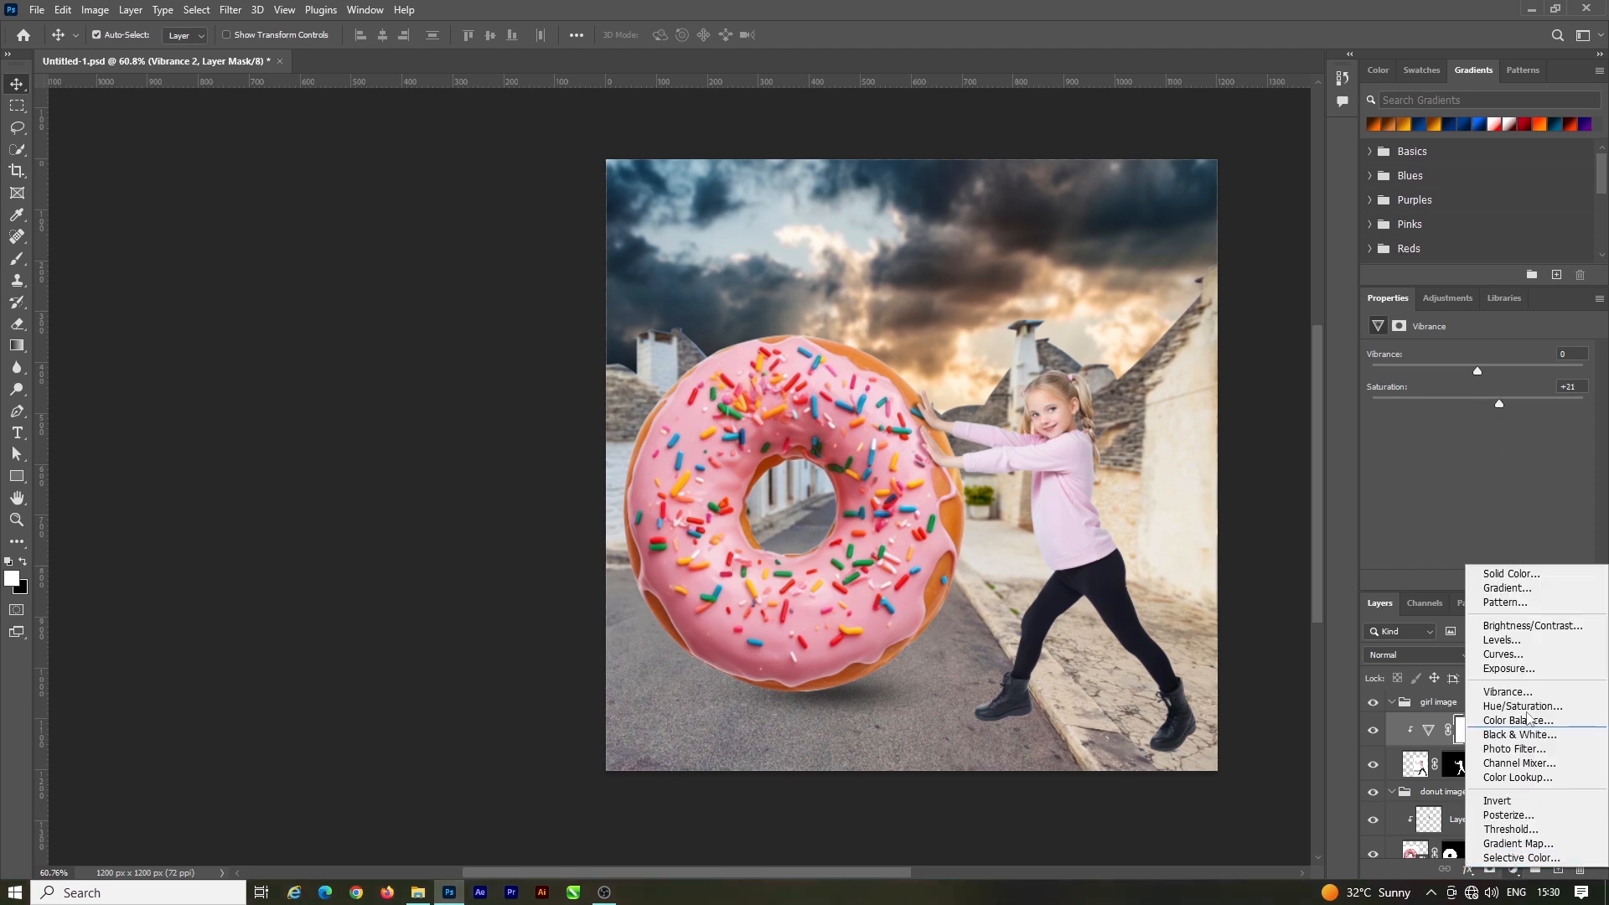
{"action": "left_click", "coordinate": [1500, 657]}
{"action": "left_click", "coordinate": [1478, 580]}
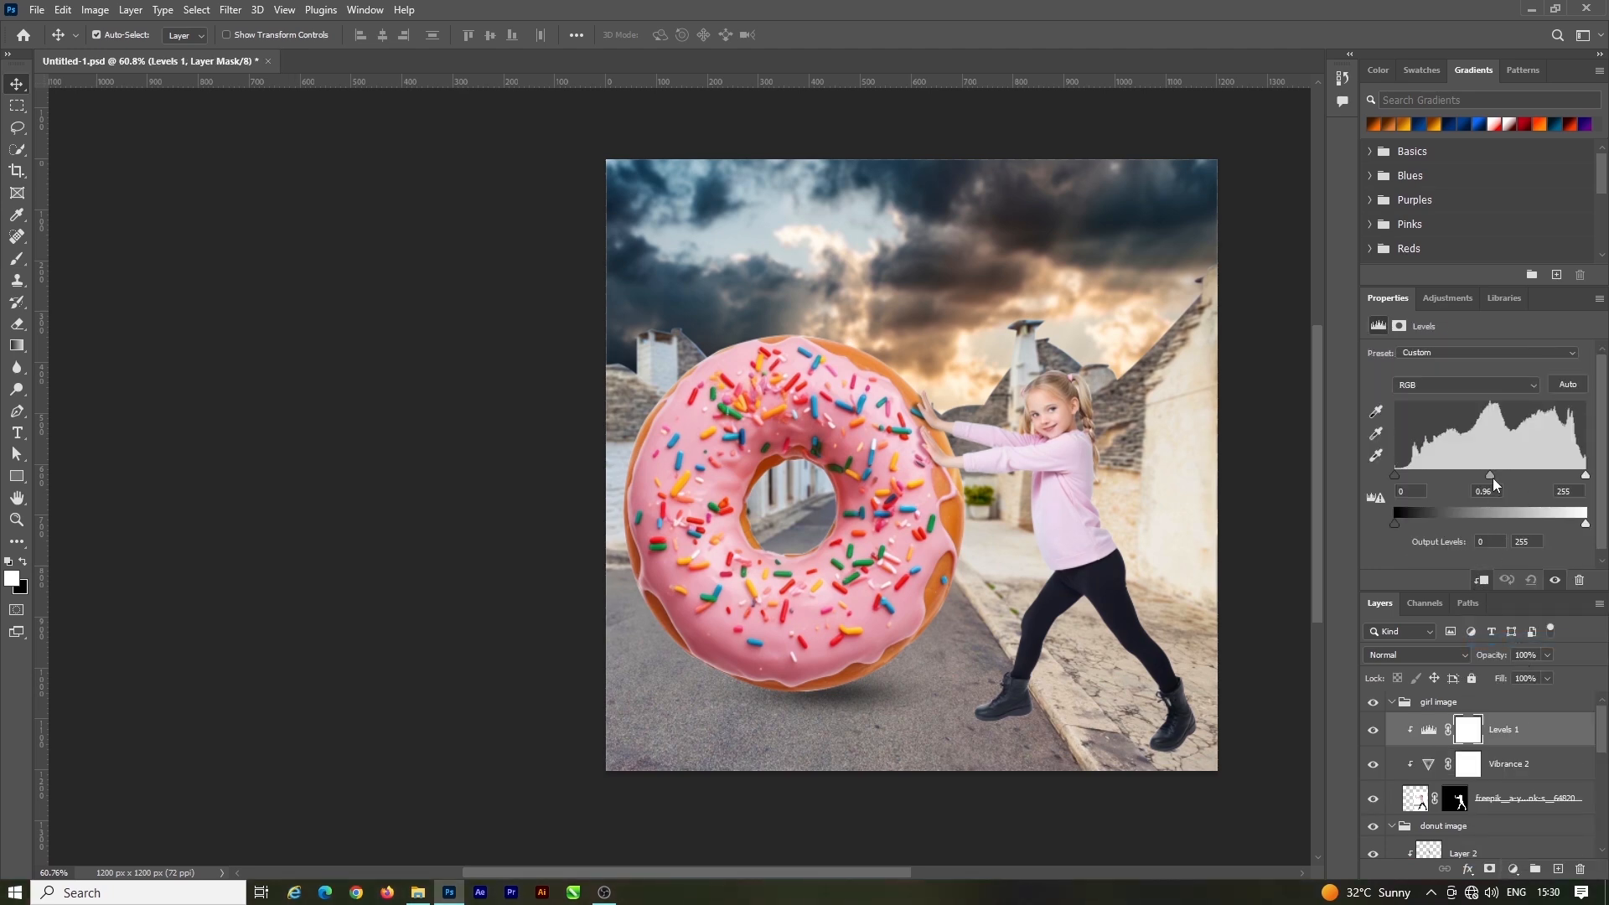
{"action": "left_click_drag", "start_coordinate": [1491, 475], "coordinate": [1569, 476]}
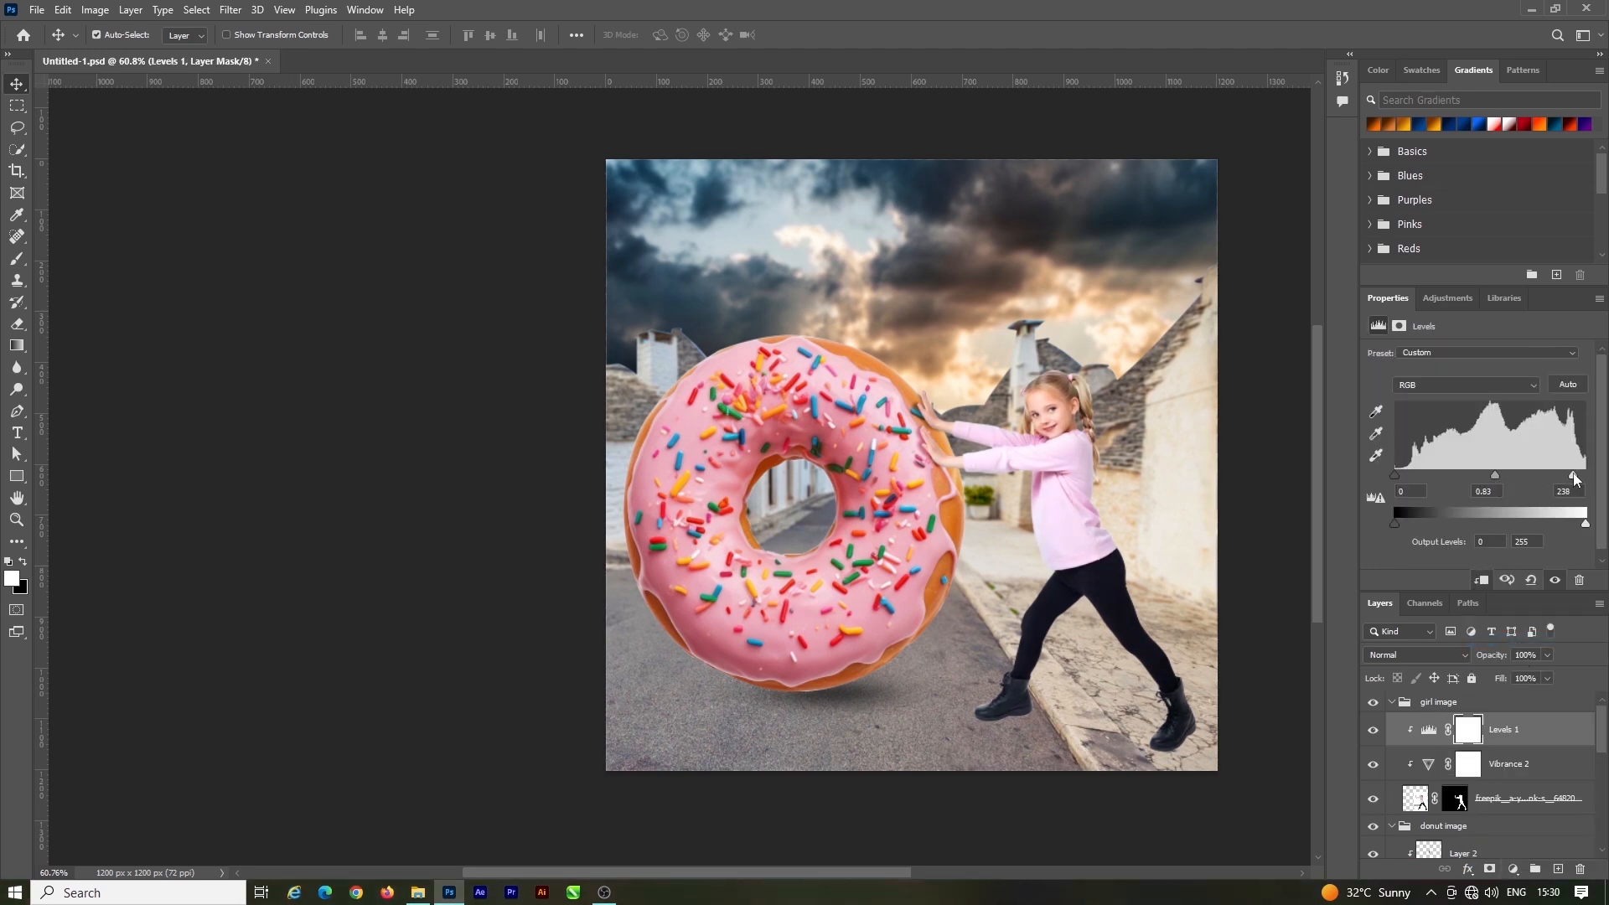
Clip a Hue/Saturation adjustment directly above the girl image, setting Magentas to Hue -2 and Saturation +38
{"action": "scroll", "coordinate": [1075, 534], "scroll_direction": "up", "scroll_amount": 3}
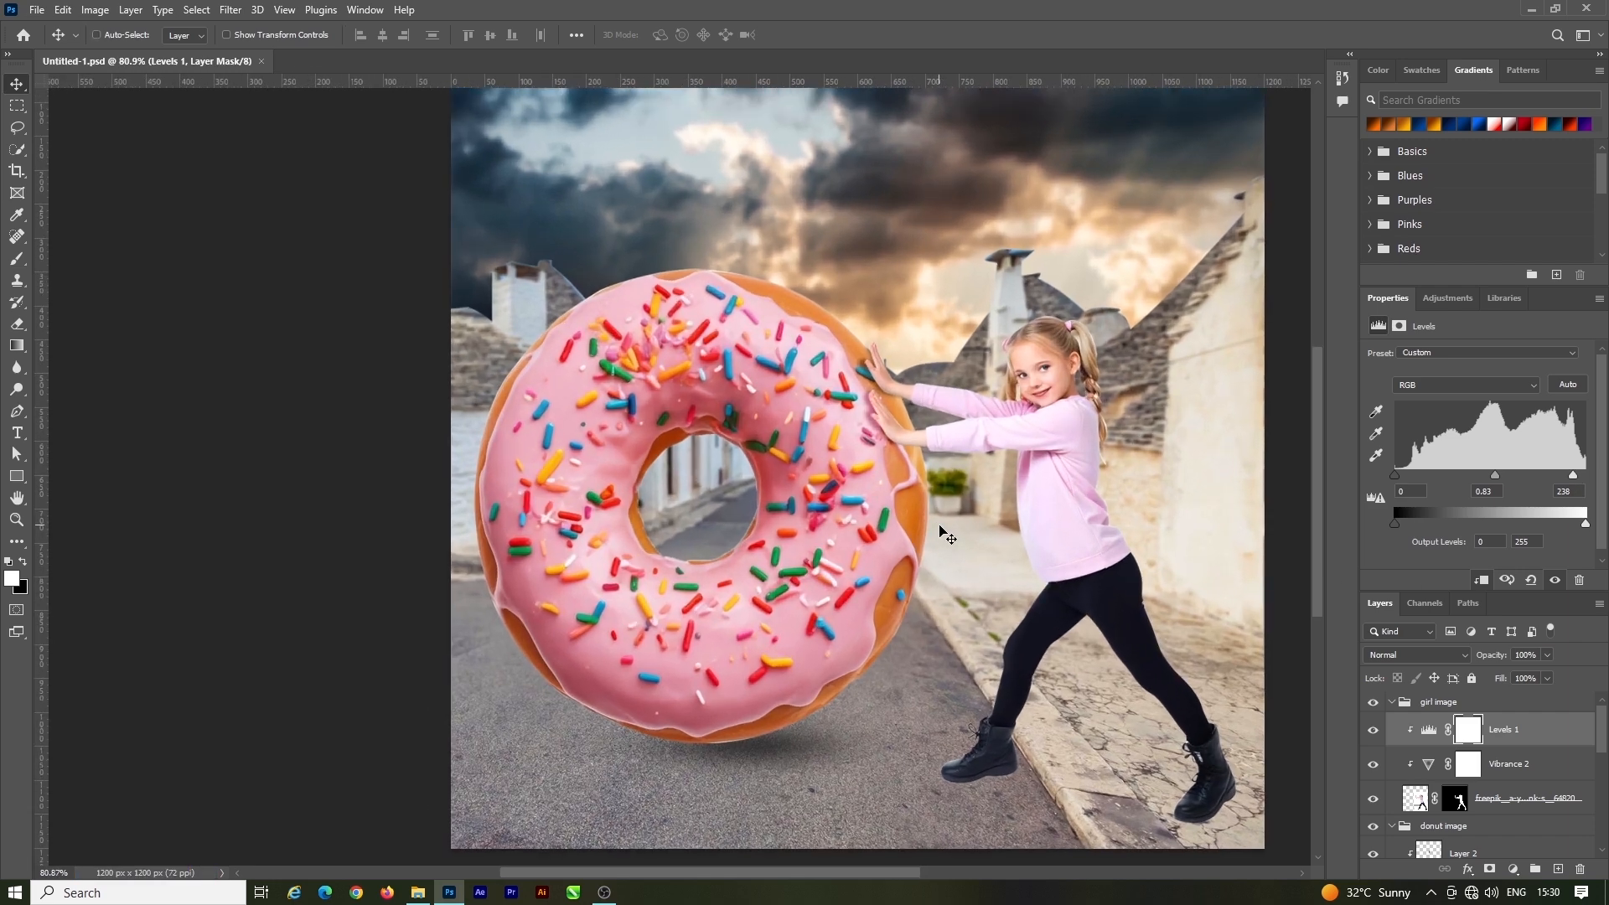
{"action": "scroll", "coordinate": [947, 536], "scroll_direction": "down", "scroll_amount": 2}
{"action": "left_click", "coordinate": [1512, 869]}
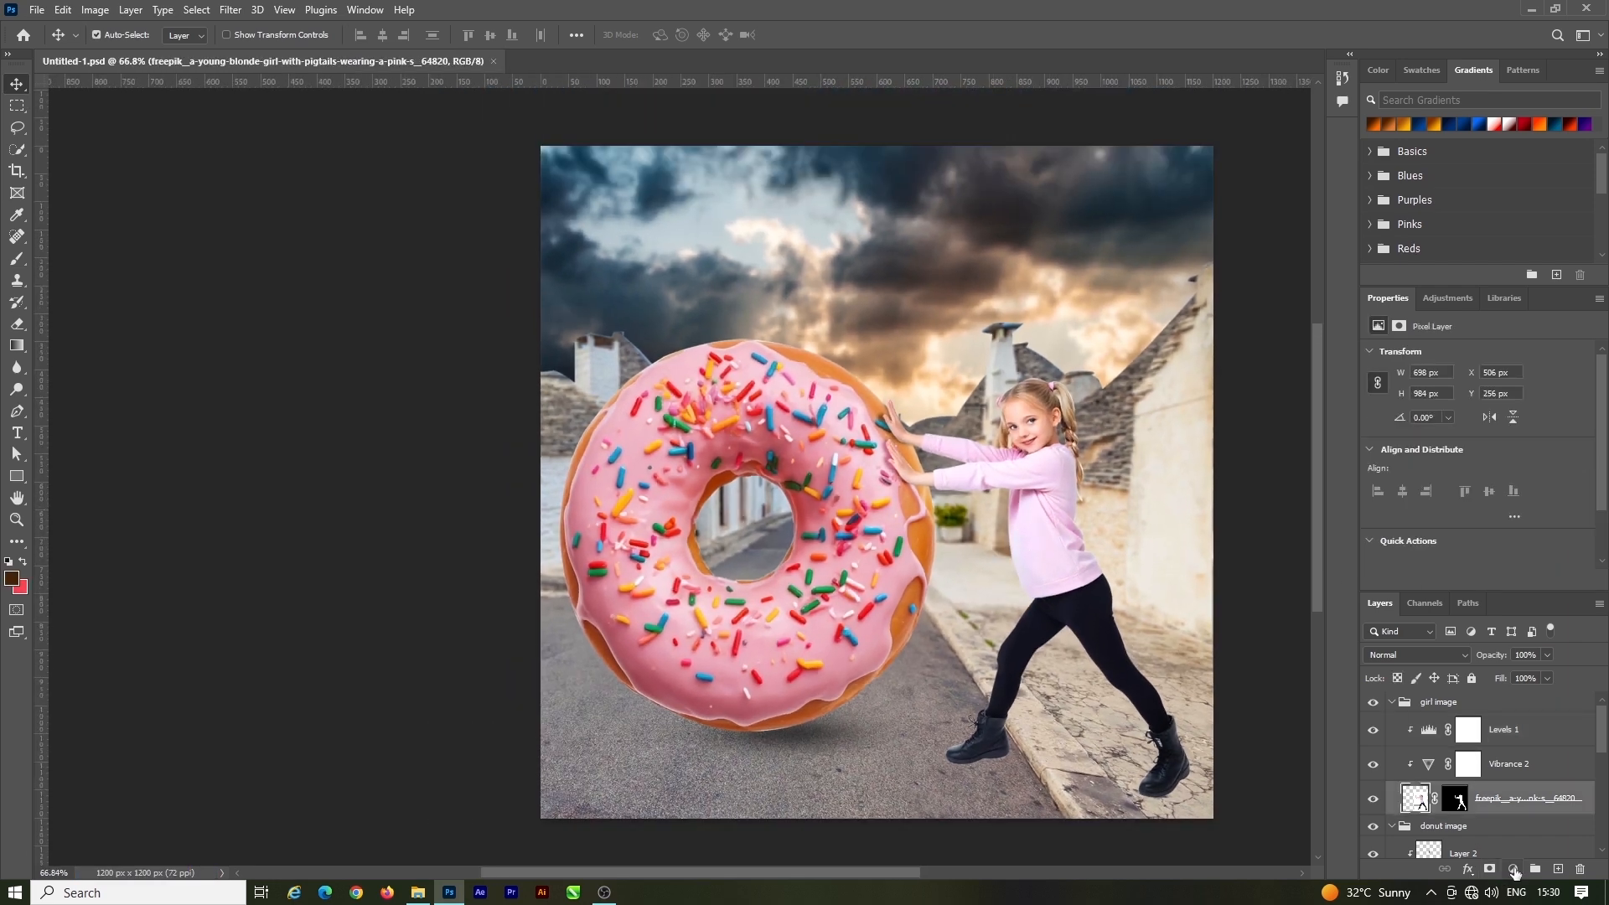
{"action": "left_click", "coordinate": [1522, 706]}
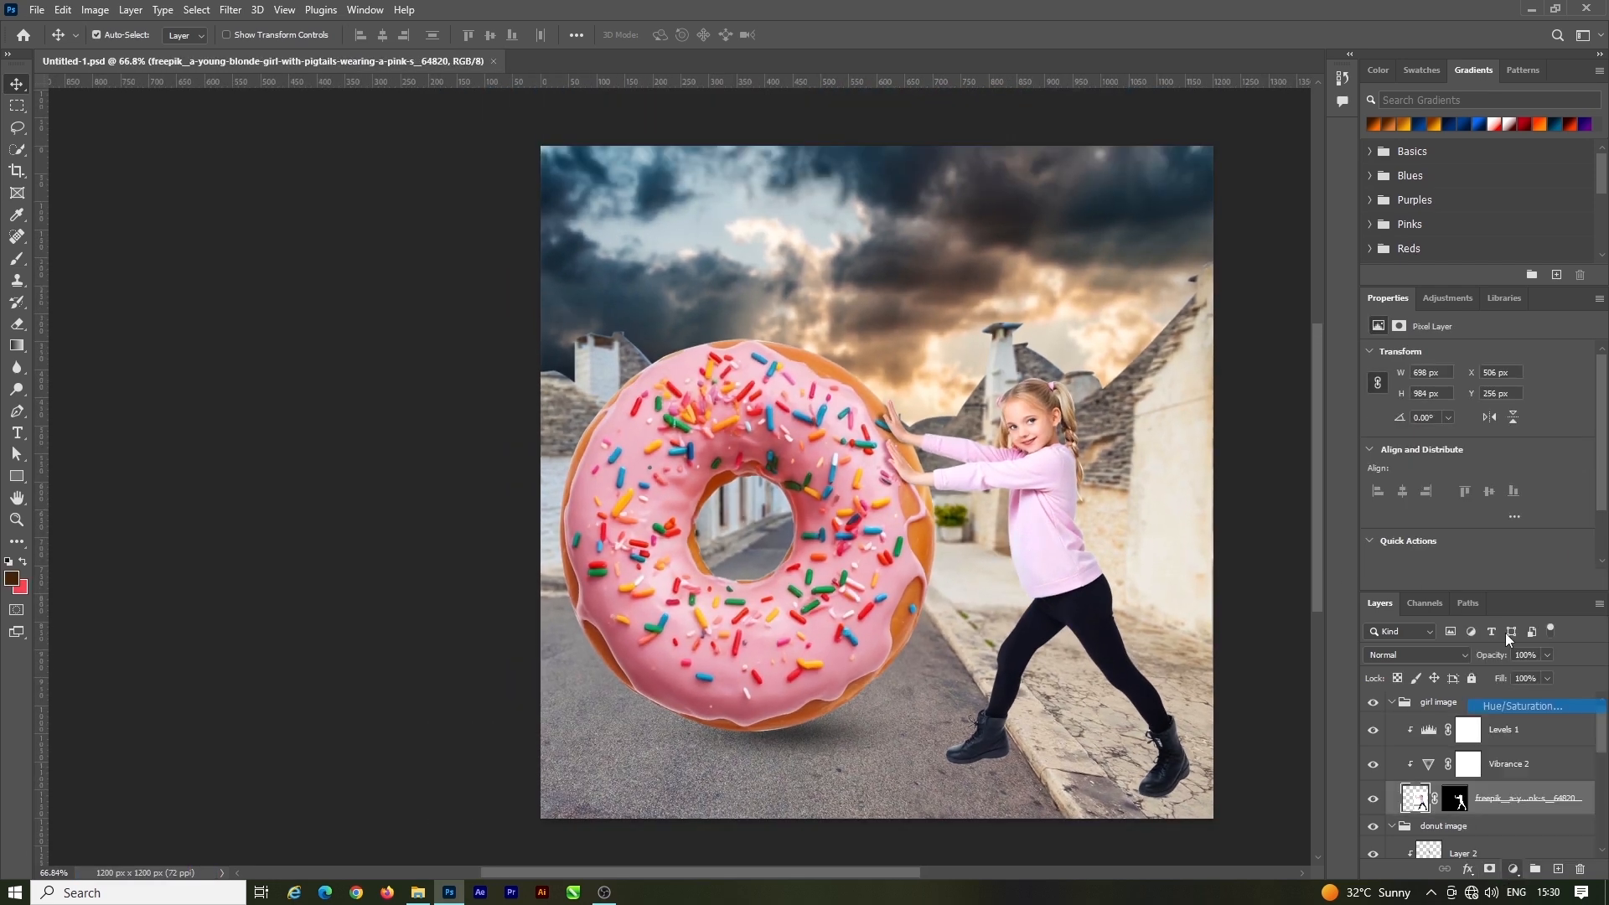
{"action": "left_click", "coordinate": [1491, 376]}
{"action": "left_click", "coordinate": [1475, 389]}
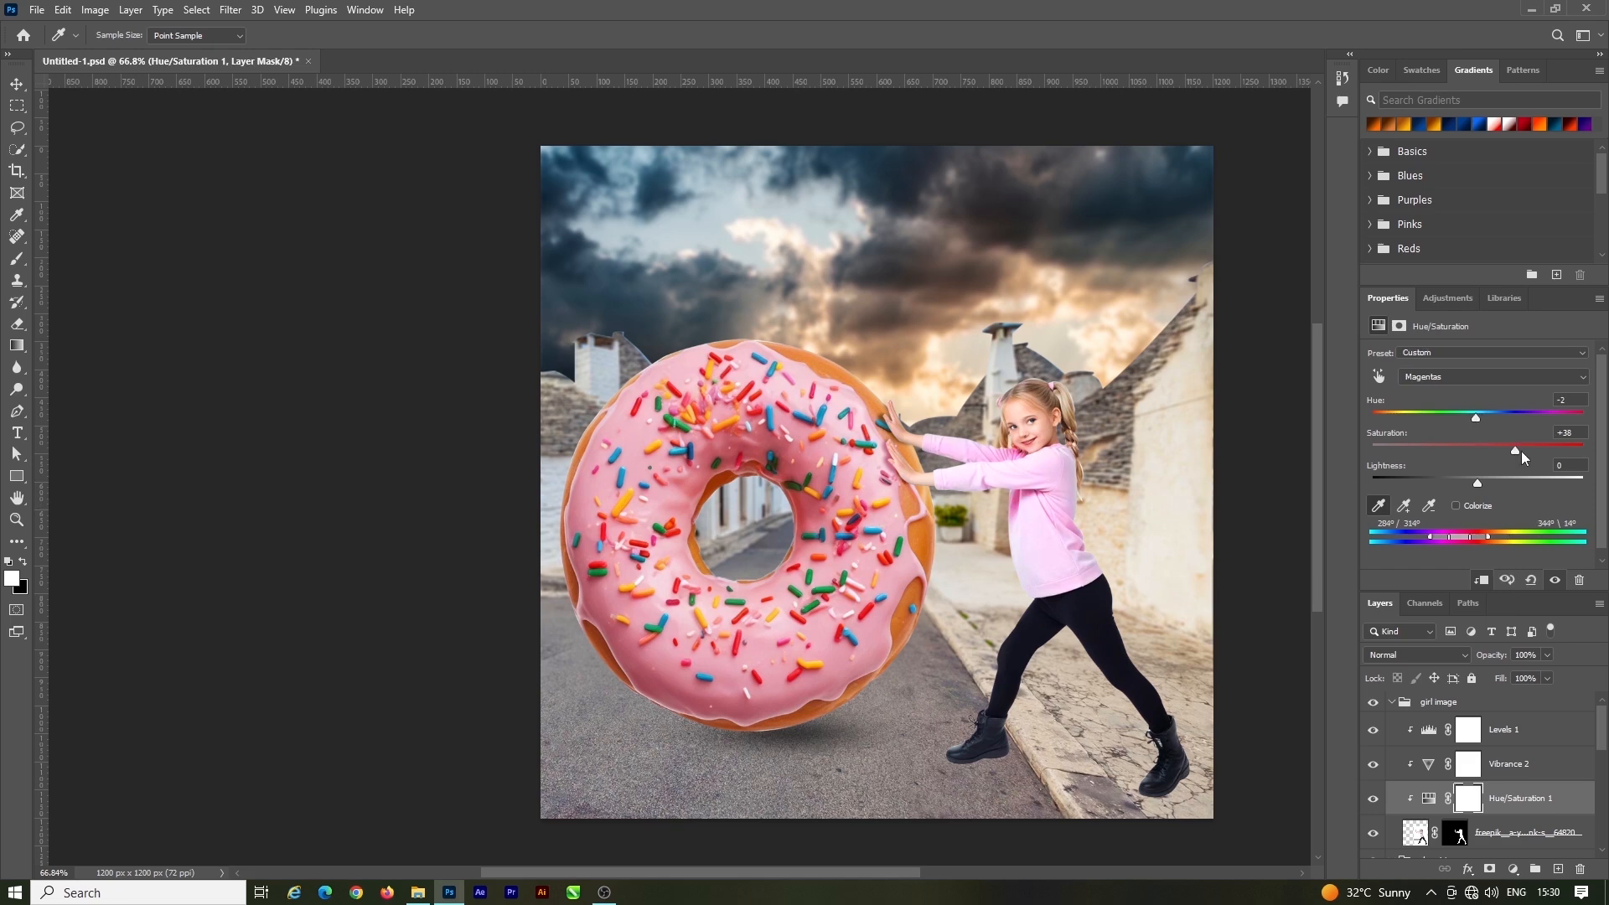
{"action": "left_click", "coordinate": [17, 84]}
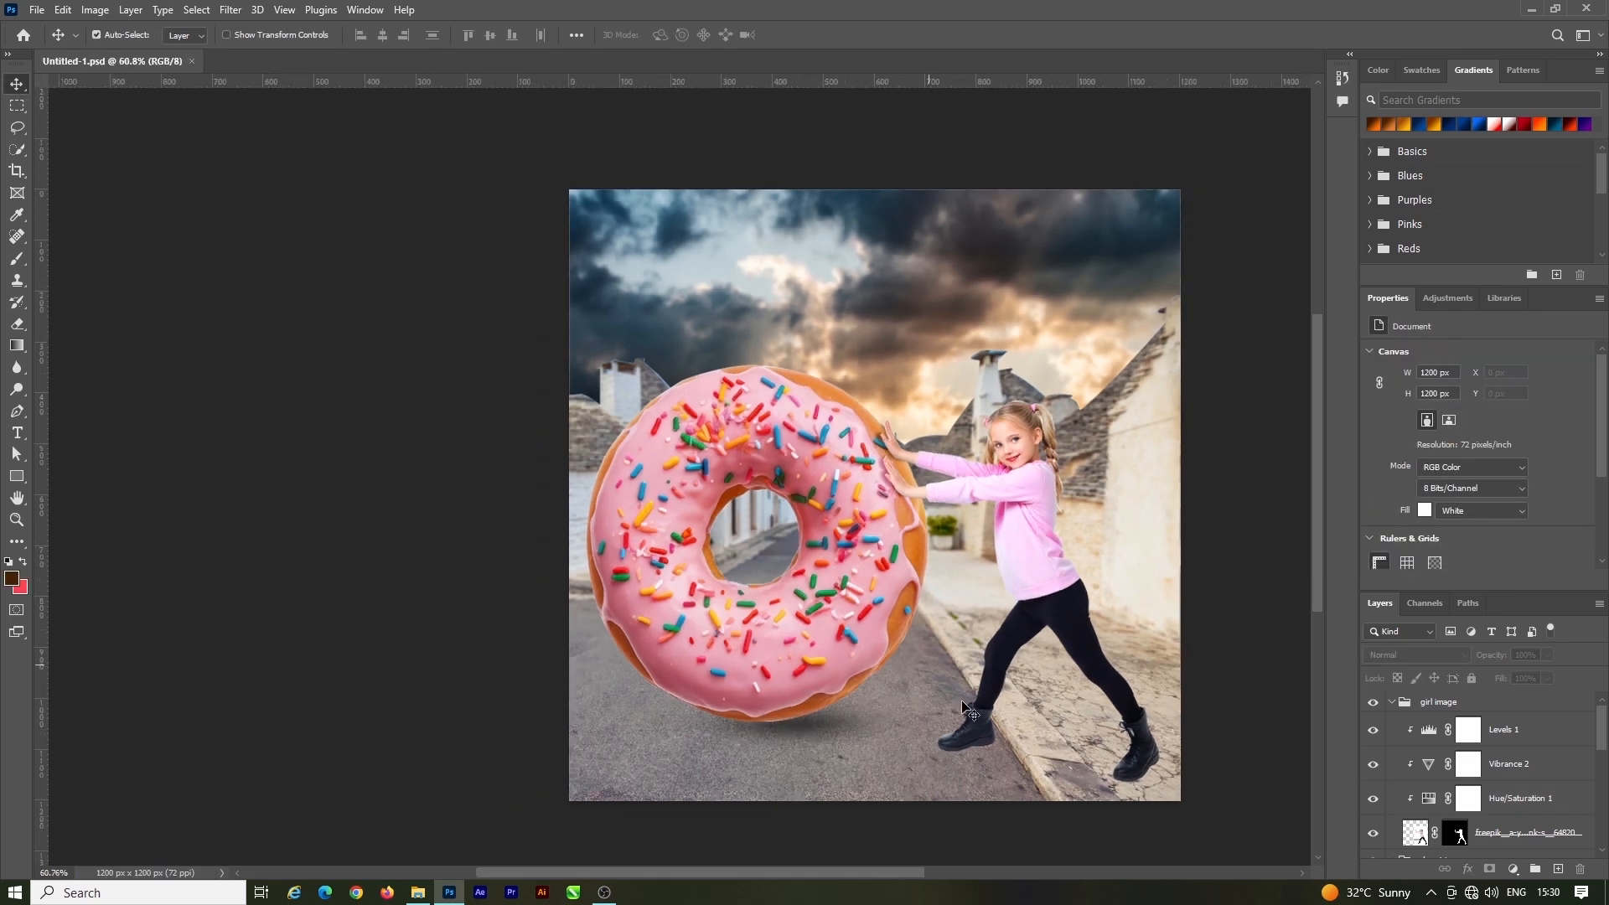
Add a new empty layer directly beneath the girl image layer
{"action": "key", "text": "b"}
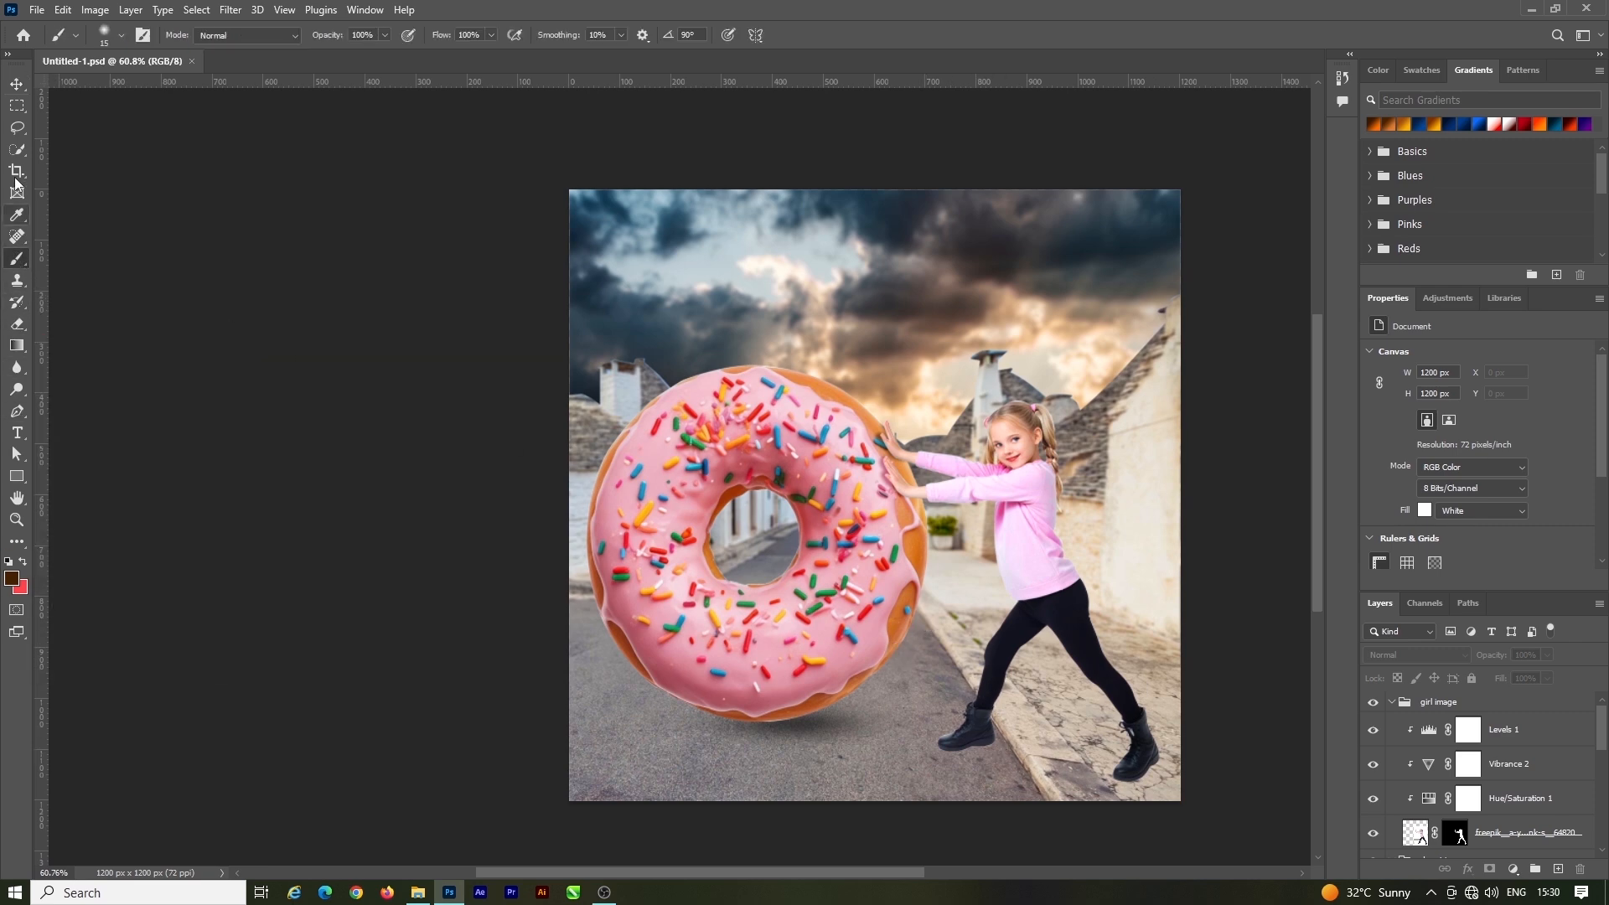
{"action": "left_click", "coordinate": [16, 411]}
{"action": "left_click", "coordinate": [16, 84]}
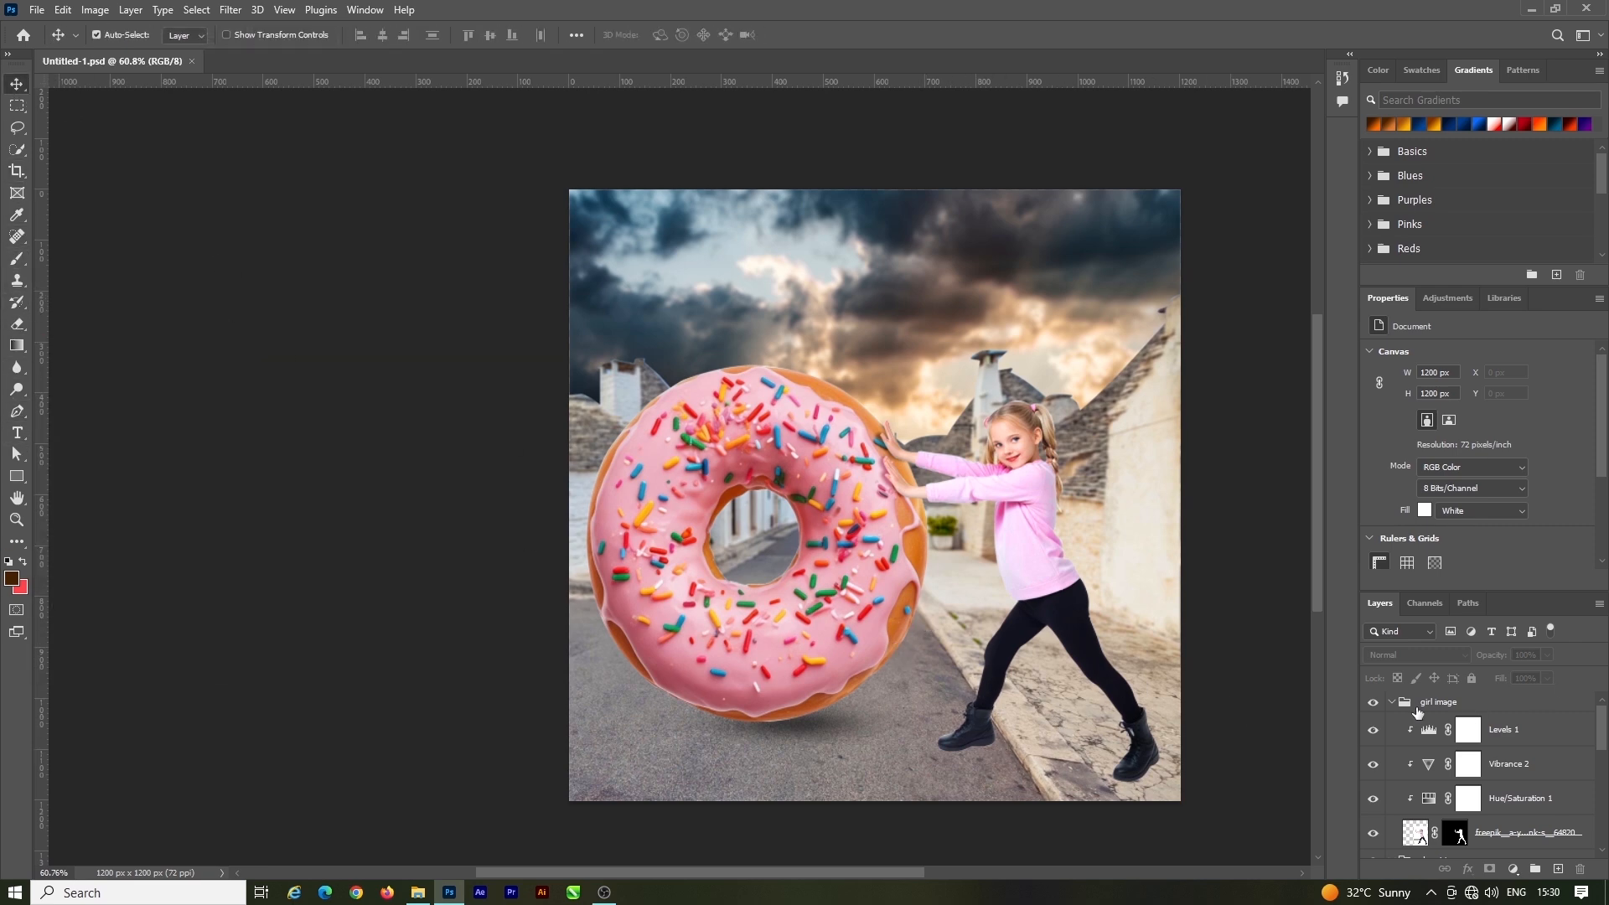
{"action": "scroll", "coordinate": [1454, 736], "scroll_direction": "down", "scroll_amount": 1}
{"action": "left_click", "coordinate": [1508, 769]}
{"action": "left_click", "coordinate": [1558, 869], "text": "ctrl"}
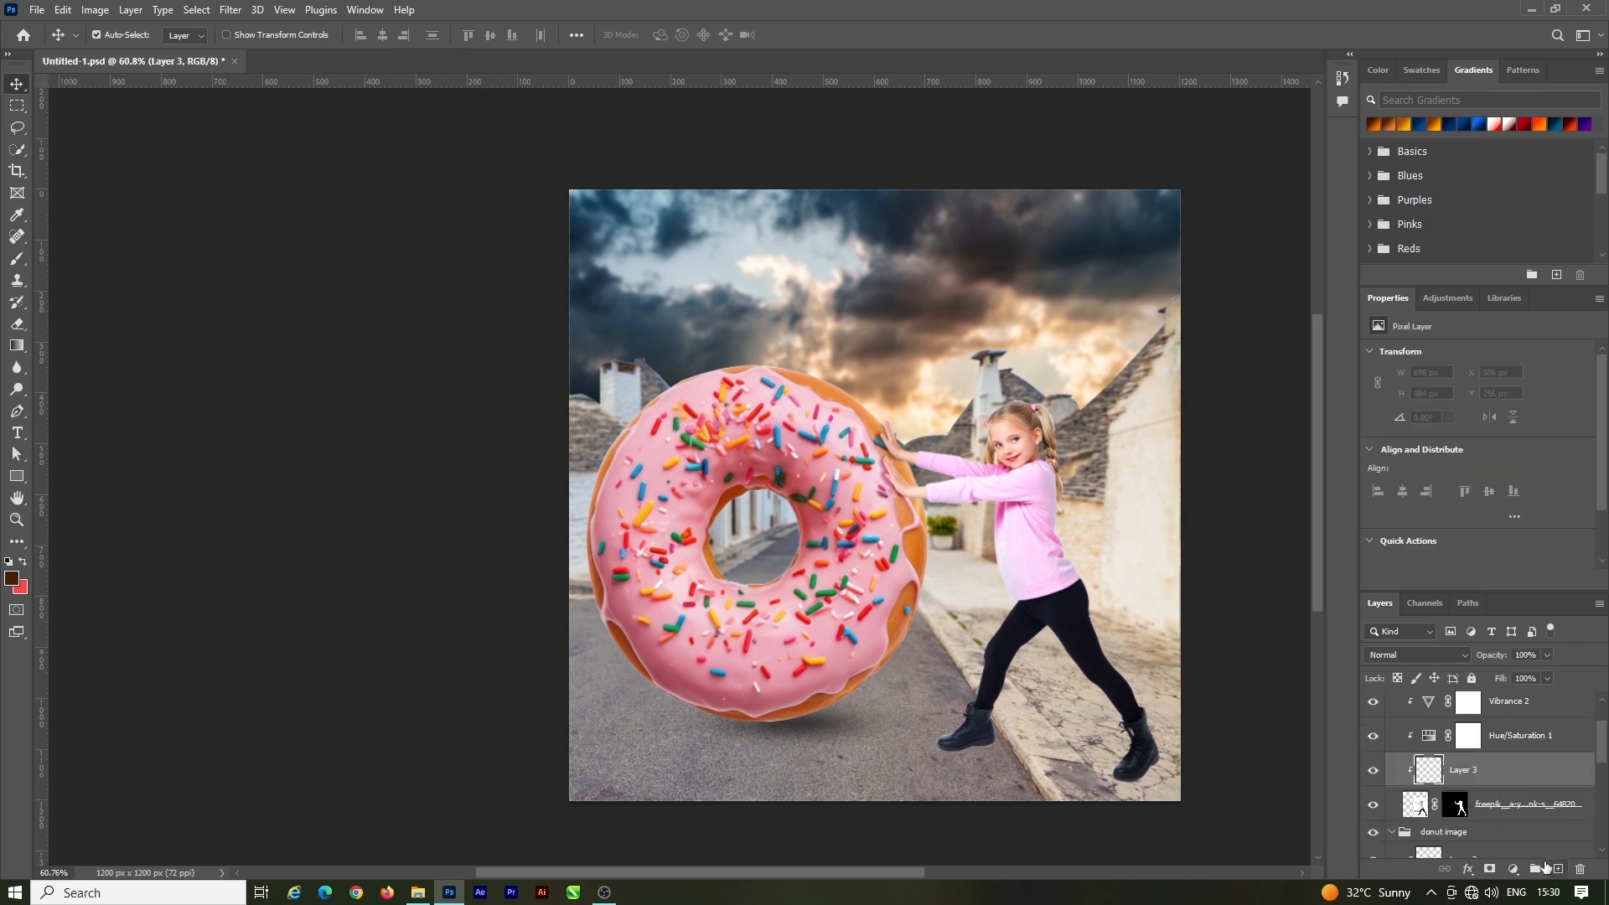
{"action": "scroll", "coordinate": [1009, 545], "scroll_direction": "down", "scroll_amount": 2}
Set the Pen tool to draw filled shapes and change the foreground colour to black
{"action": "scroll", "coordinate": [1039, 667], "scroll_direction": "up", "scroll_amount": 8}
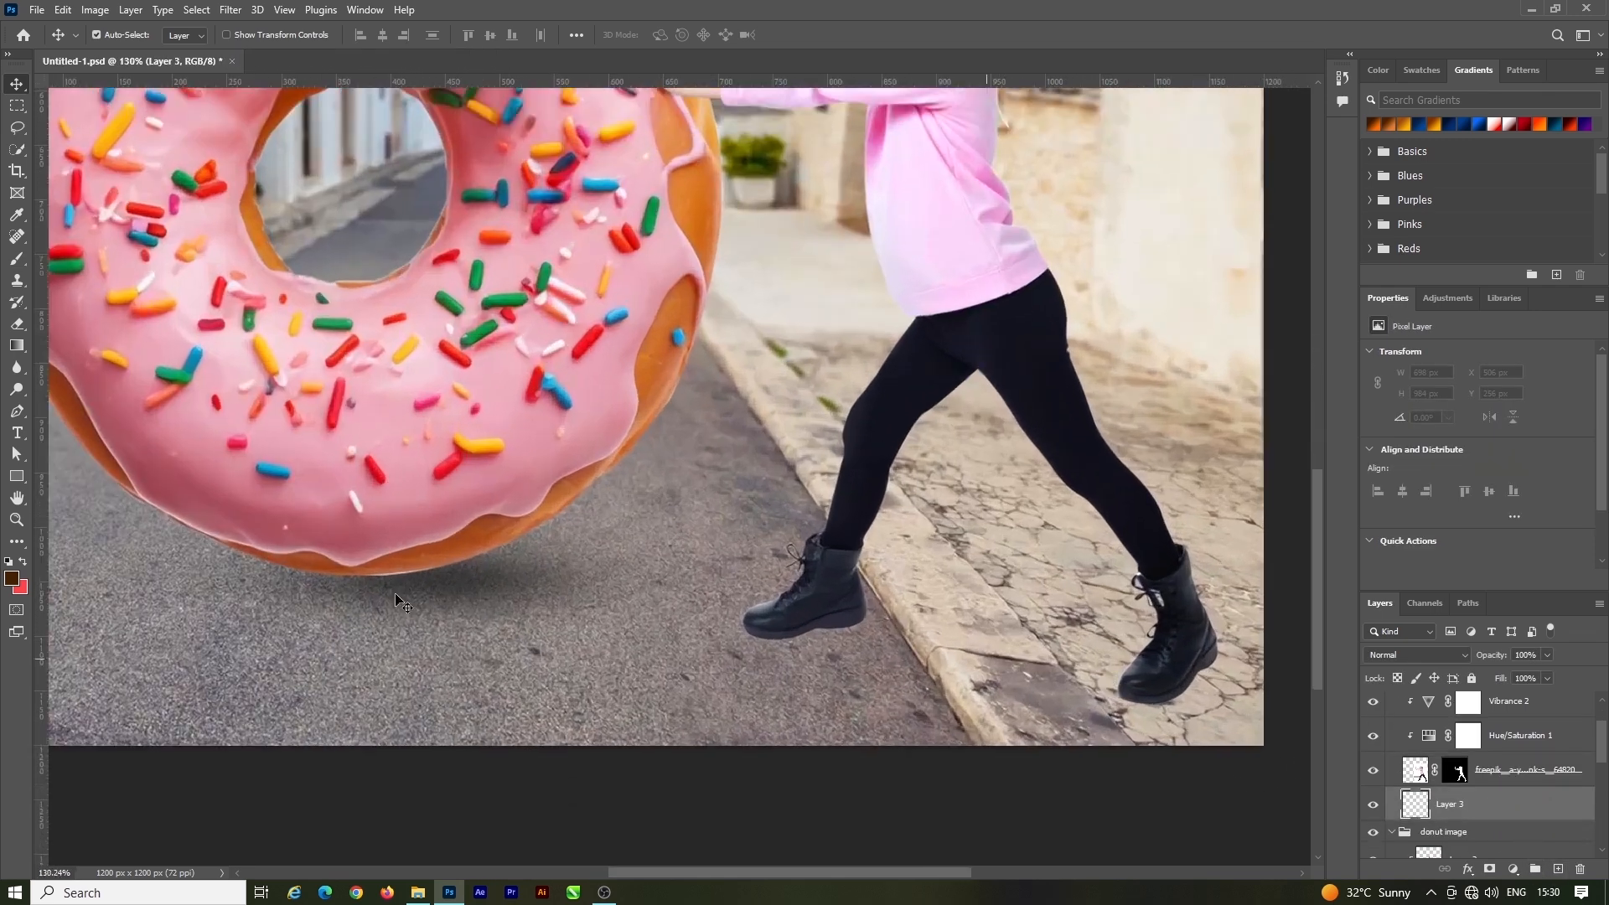
{"action": "left_click", "coordinate": [17, 410]}
{"action": "left_click", "coordinate": [122, 34]}
{"action": "left_click", "coordinate": [113, 48]}
{"action": "scroll", "coordinate": [746, 629], "scroll_direction": "up", "scroll_amount": 3}
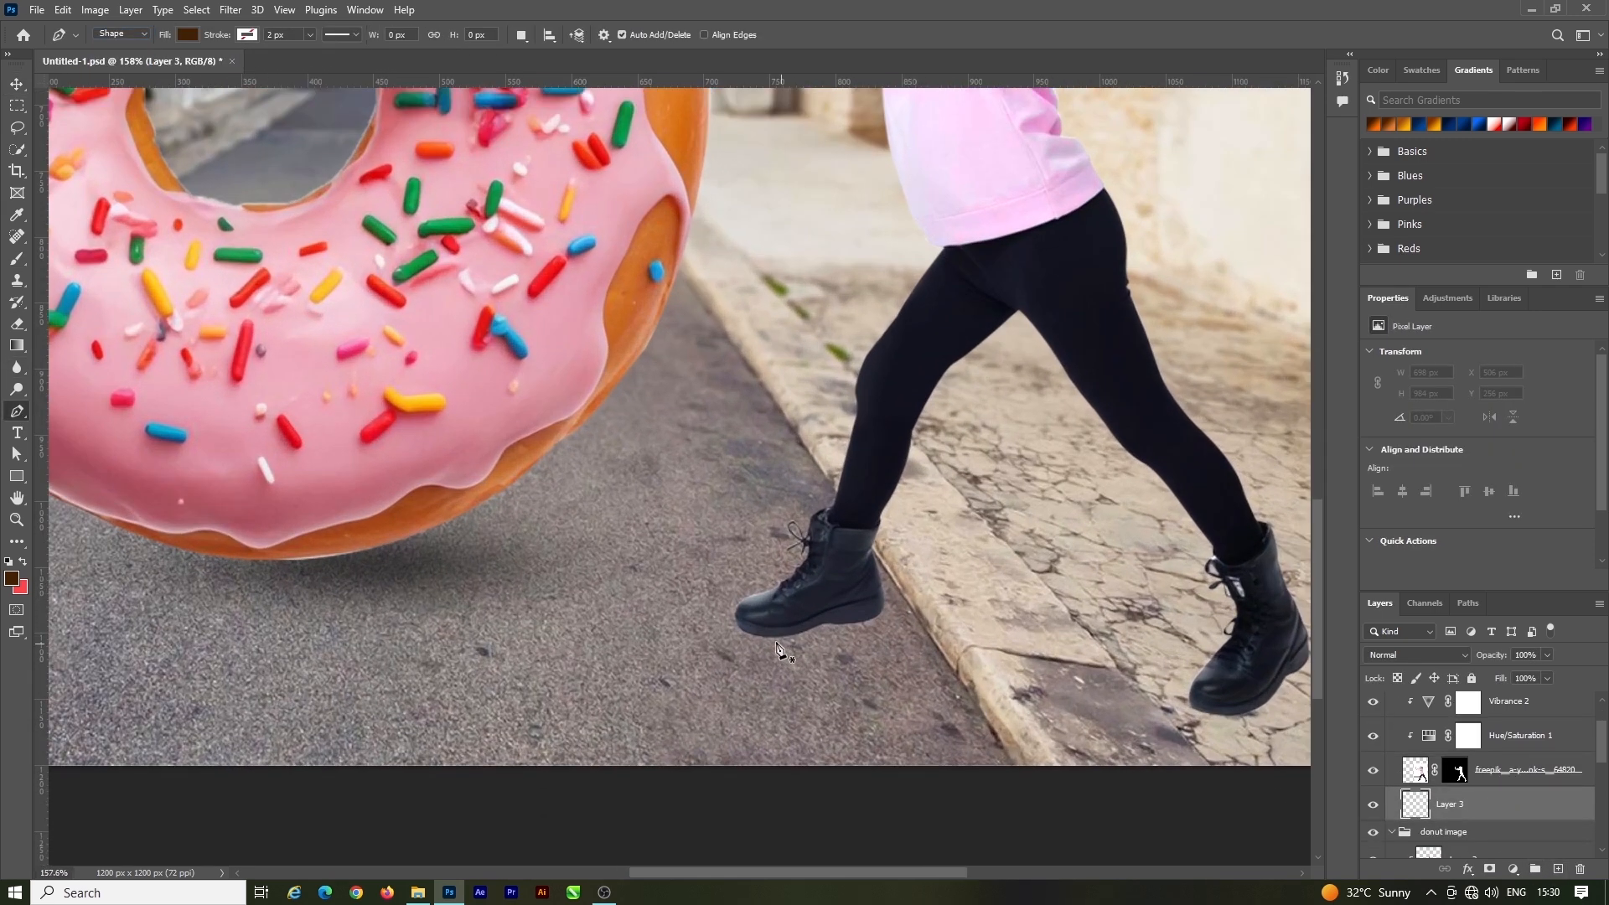
{"action": "left_click", "coordinate": [741, 615]}
{"action": "key", "text": "ctrl+z"}
{"action": "key", "text": "ctrl+z"}
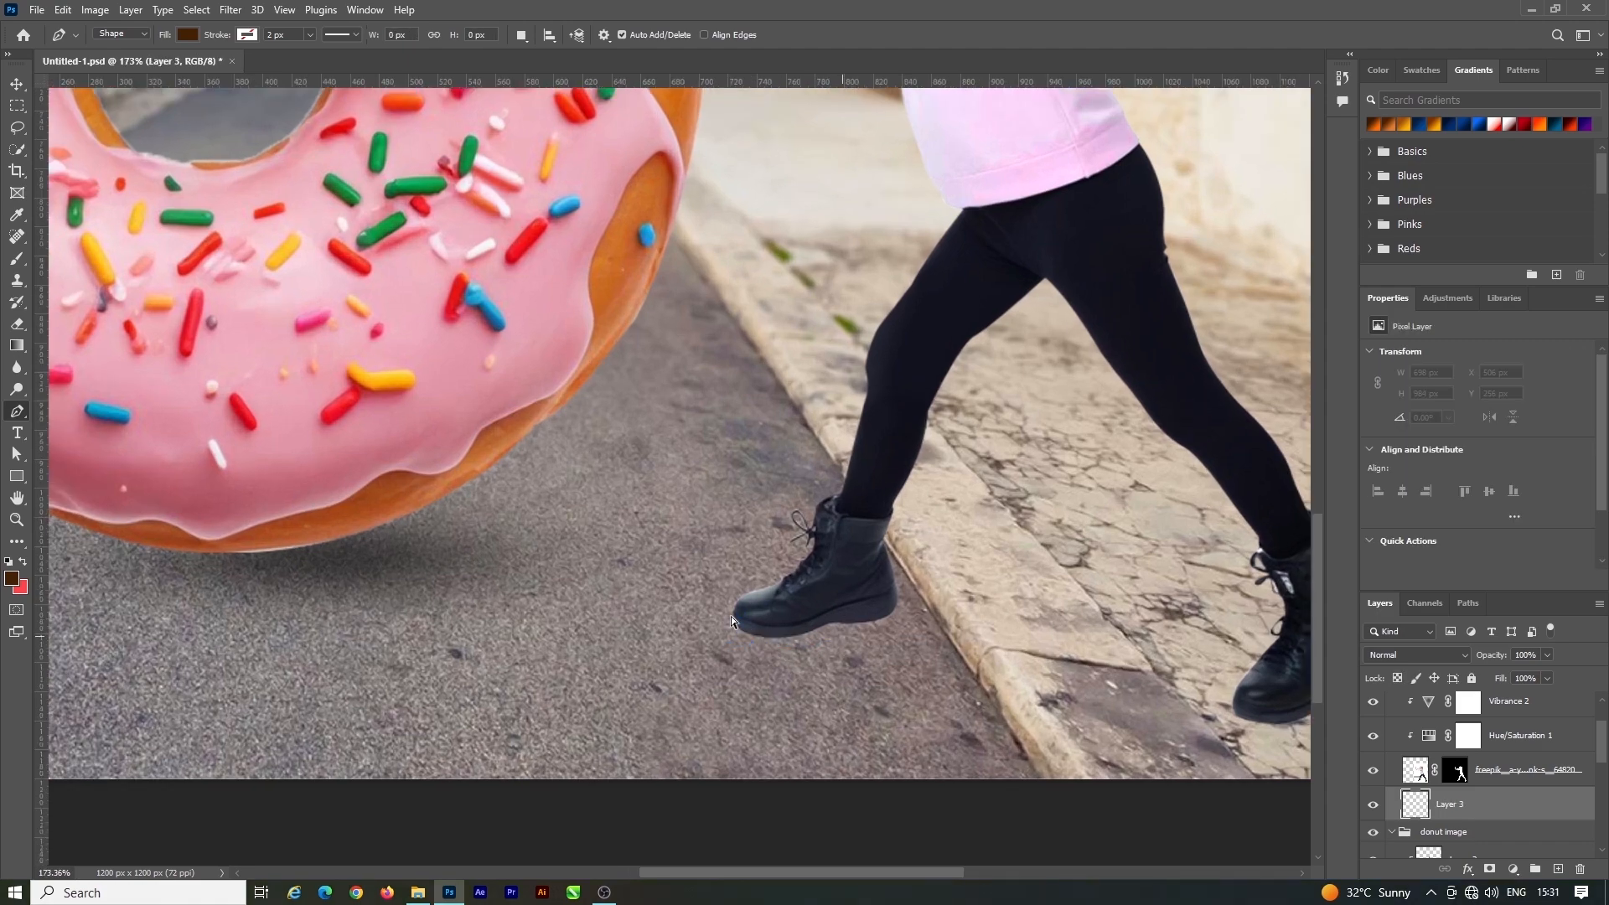
{"action": "left_click", "coordinate": [12, 578]}
{"action": "left_click", "coordinate": [896, 801]}
{"action": "left_click", "coordinate": [1265, 586]}
Draw a thin black shadow shape, about 111 by 23 px, under the sole of the girl's front boot on the asphalt
{"action": "left_click", "coordinate": [749, 624]}
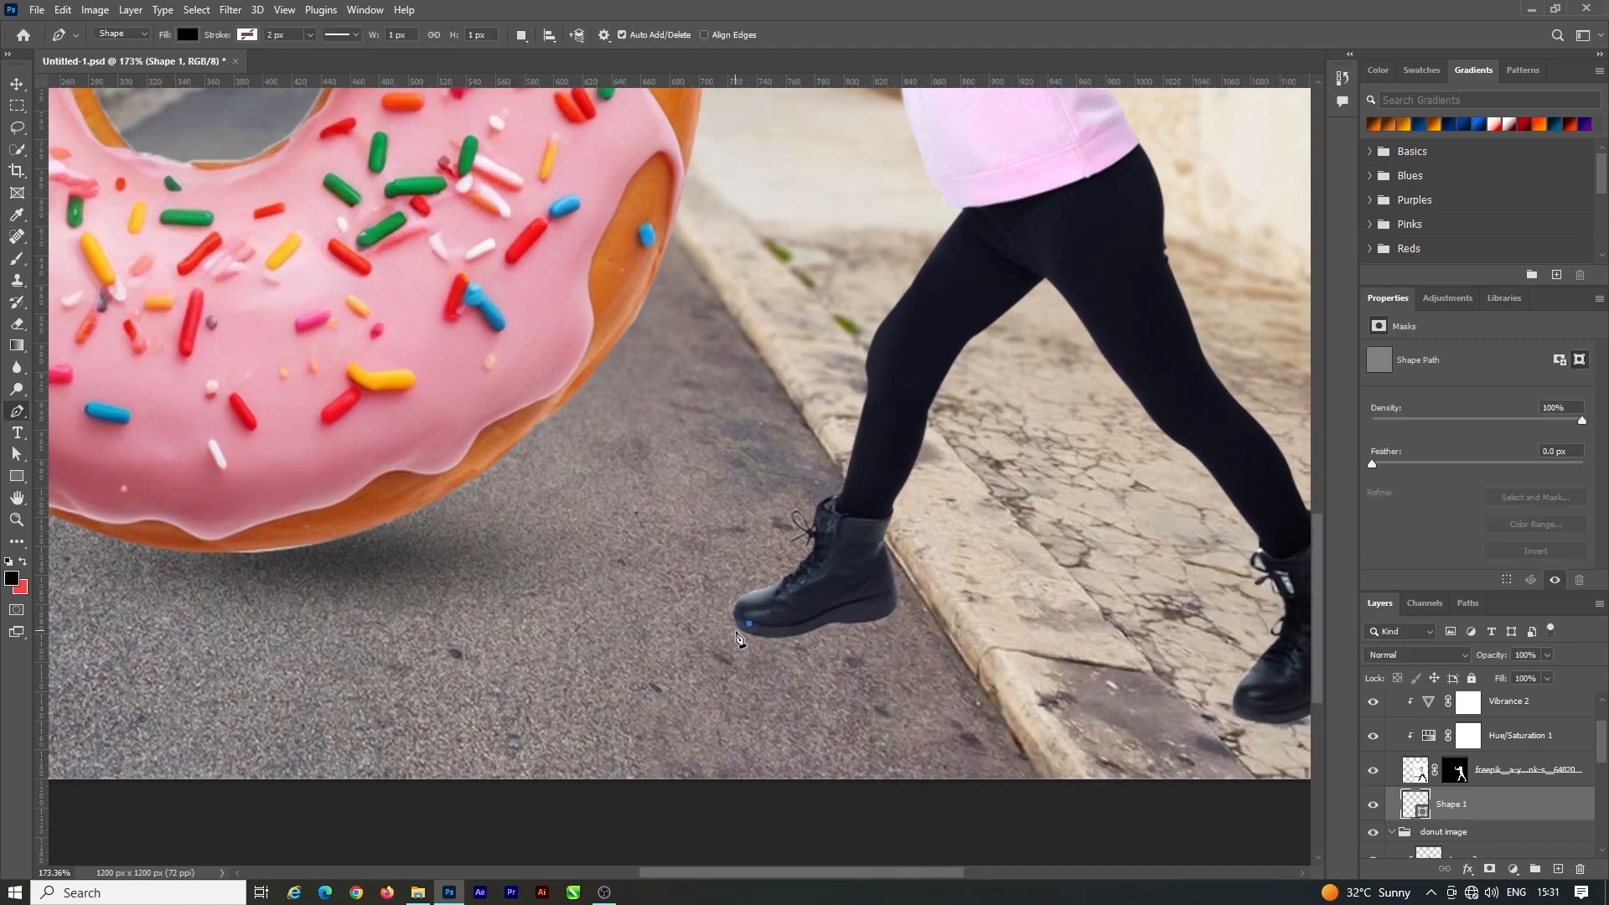
{"action": "key", "text": "ctrl+z"}
{"action": "left_click_drag", "start_coordinate": [872, 585], "coordinate": [897, 616]}
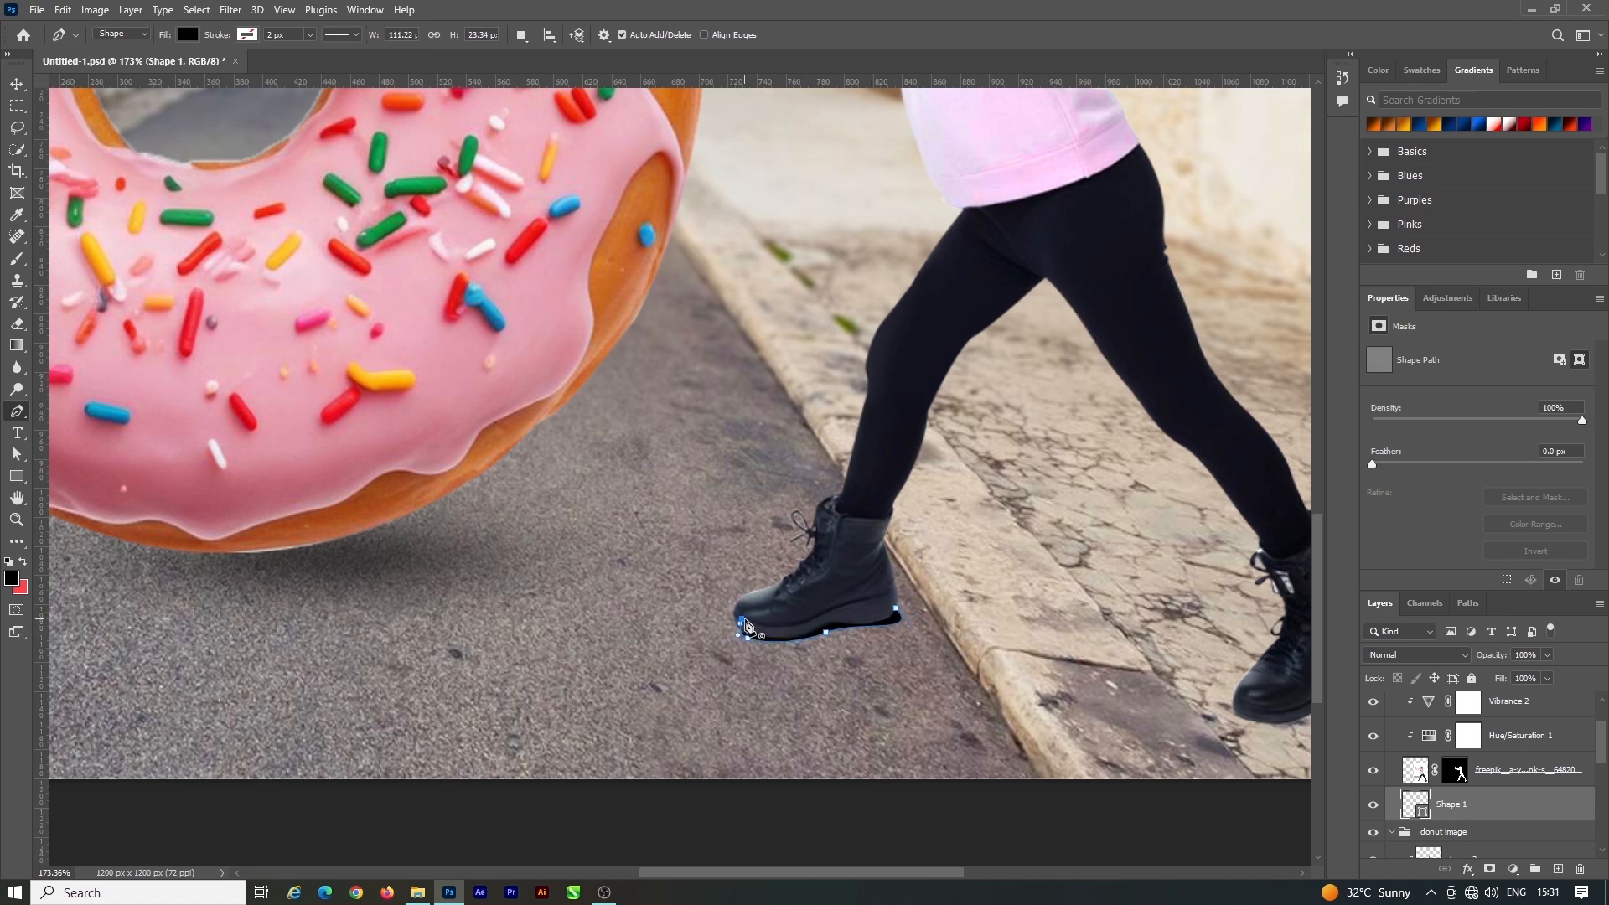
Draw a second black shadow shape, about 96 px wide, along the sole of the girl's rear boot on the stone pavement
{"action": "left_click_drag", "start_coordinate": [843, 605], "coordinate": [660, 552]}
{"action": "scroll", "coordinate": [1090, 667], "scroll_direction": "up", "scroll_amount": 1}
{"action": "left_click", "coordinate": [1055, 656]}
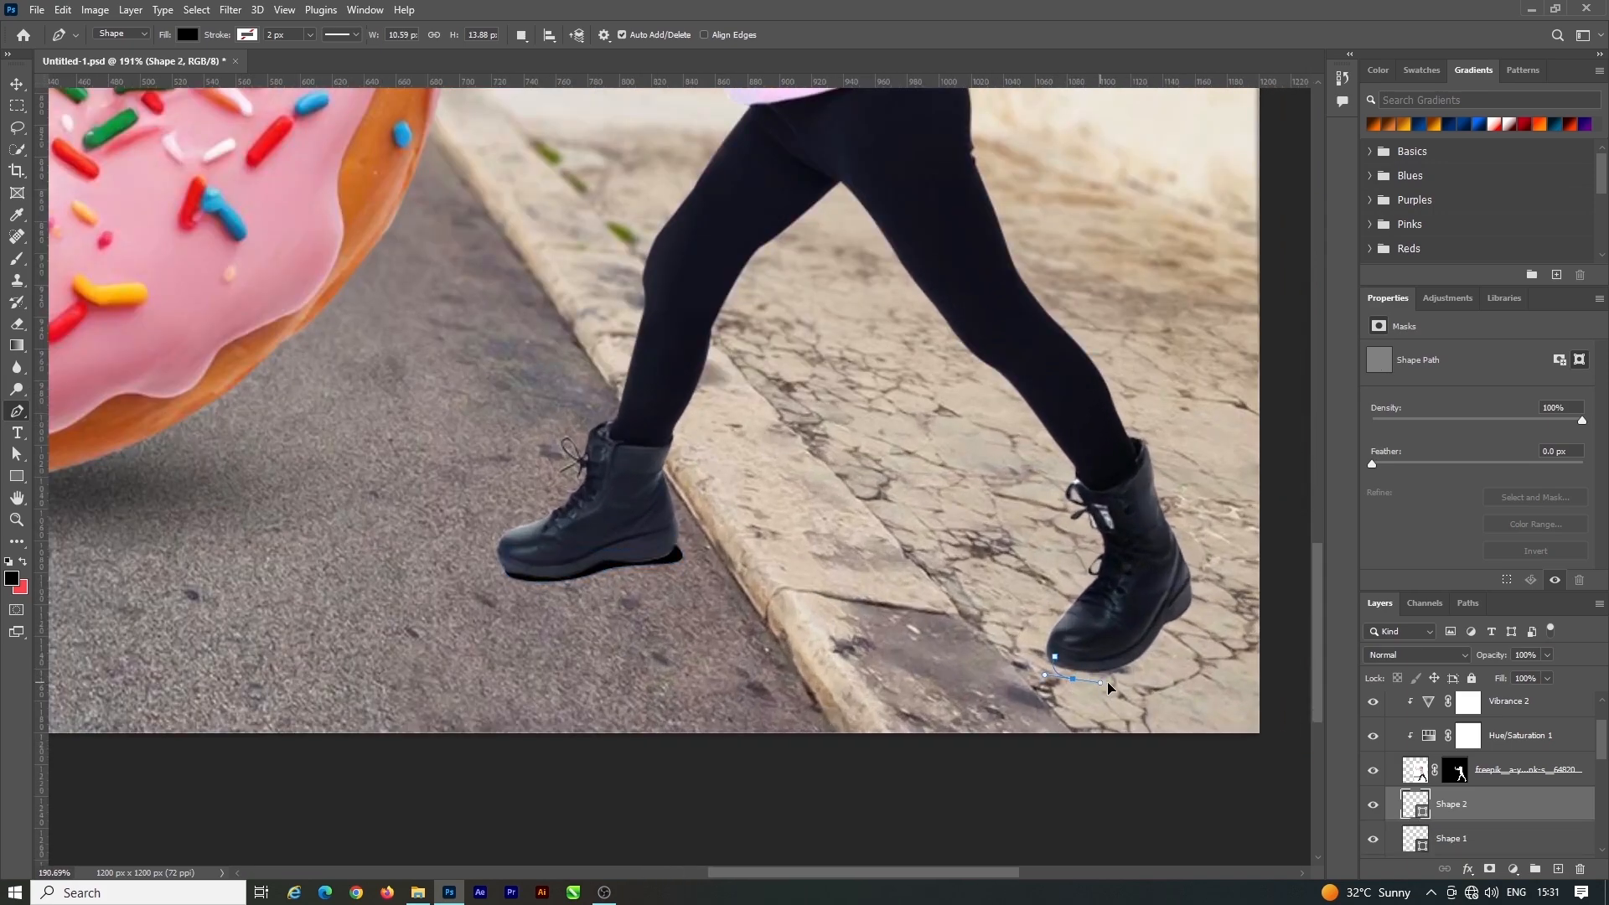
{"action": "left_click", "coordinate": [1181, 629]}
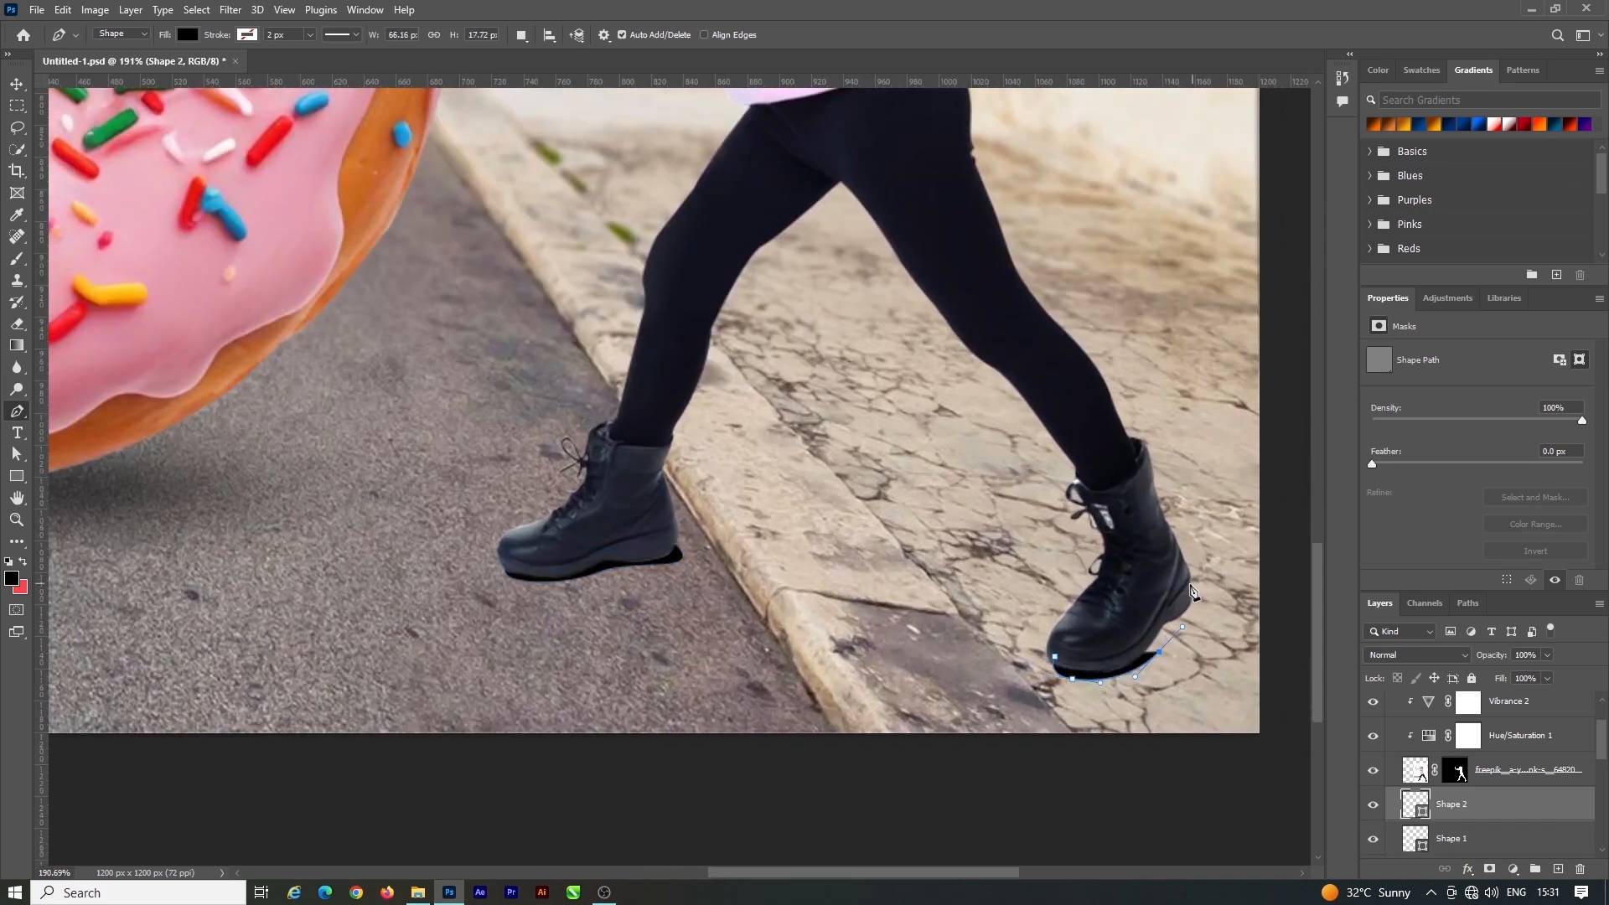
{"action": "left_click_drag", "start_coordinate": [1148, 578], "coordinate": [1148, 576]}
{"action": "left_click", "coordinate": [1065, 658]}
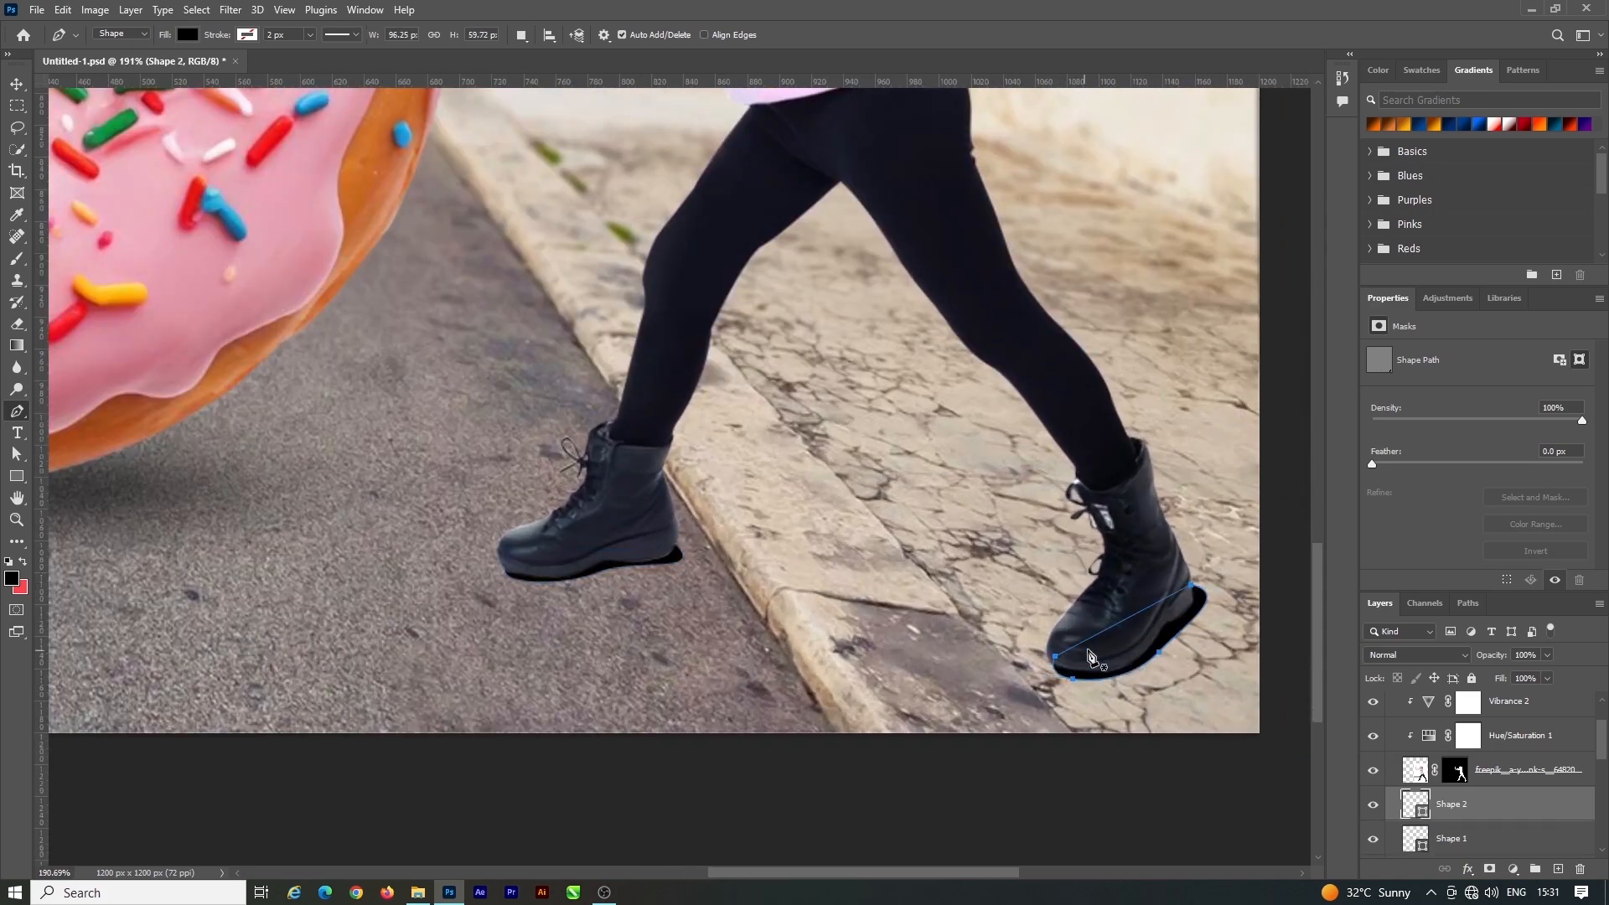
Apply a 2.4 px Gaussian Blur to the rear boot's shadow as a smart object and set its opacity to 60%
{"action": "scroll", "coordinate": [1065, 658], "scroll_direction": "down", "scroll_amount": 5}
{"action": "key", "text": "v"}
{"action": "left_click", "coordinate": [236, 11]}
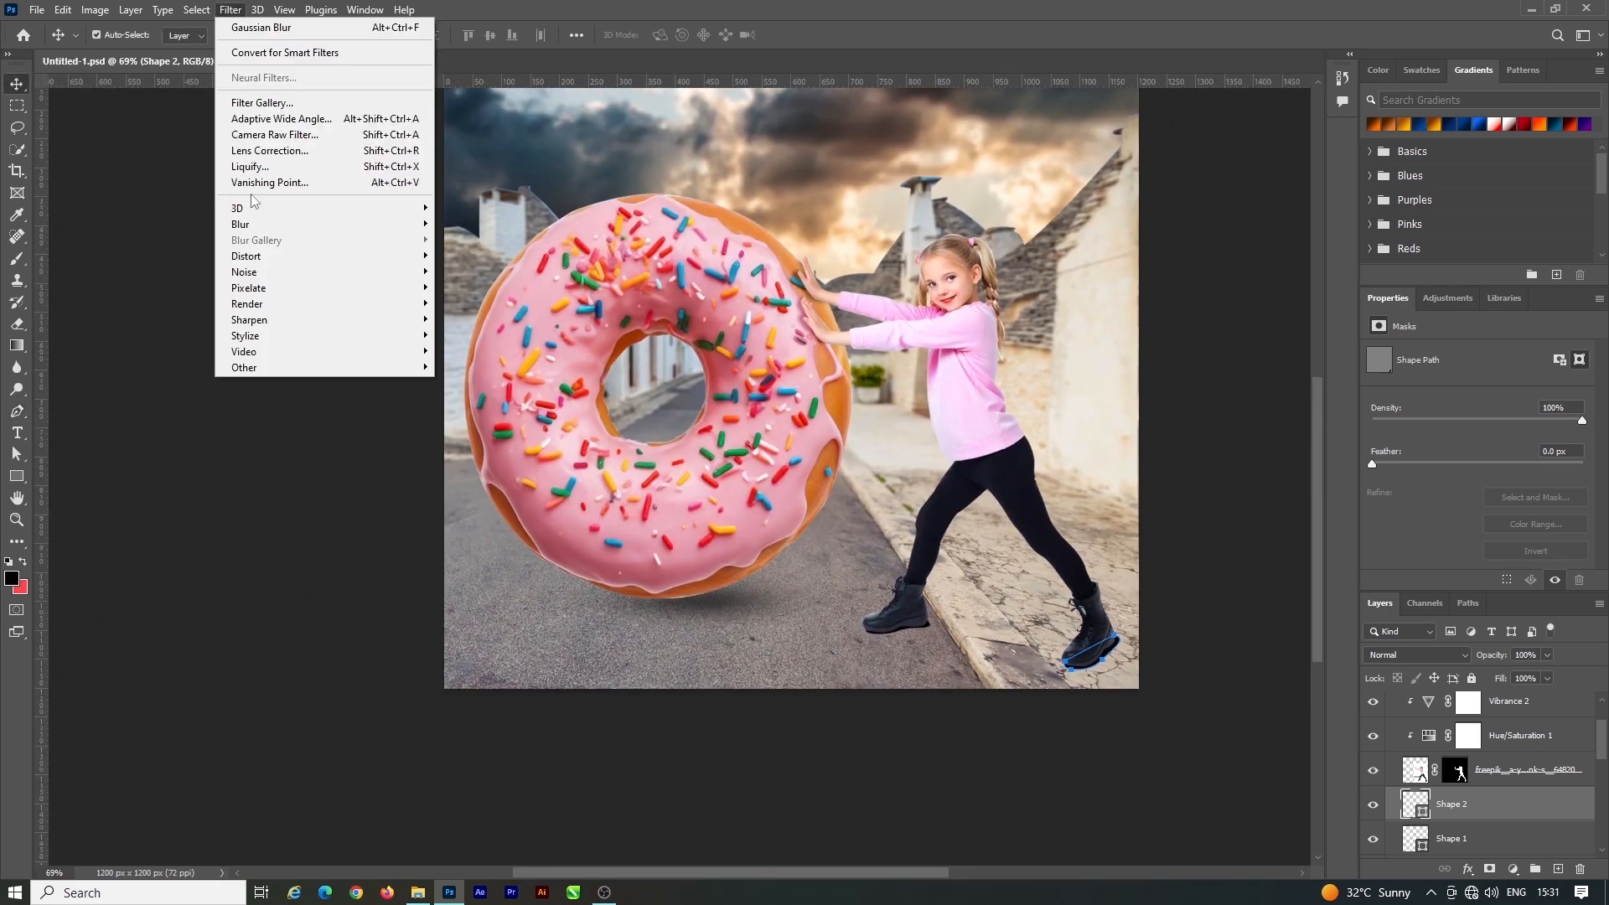
{"action": "mouse_move", "coordinate": [263, 224]}
{"action": "left_click", "coordinate": [481, 289]}
{"action": "key", "text": "Return"}
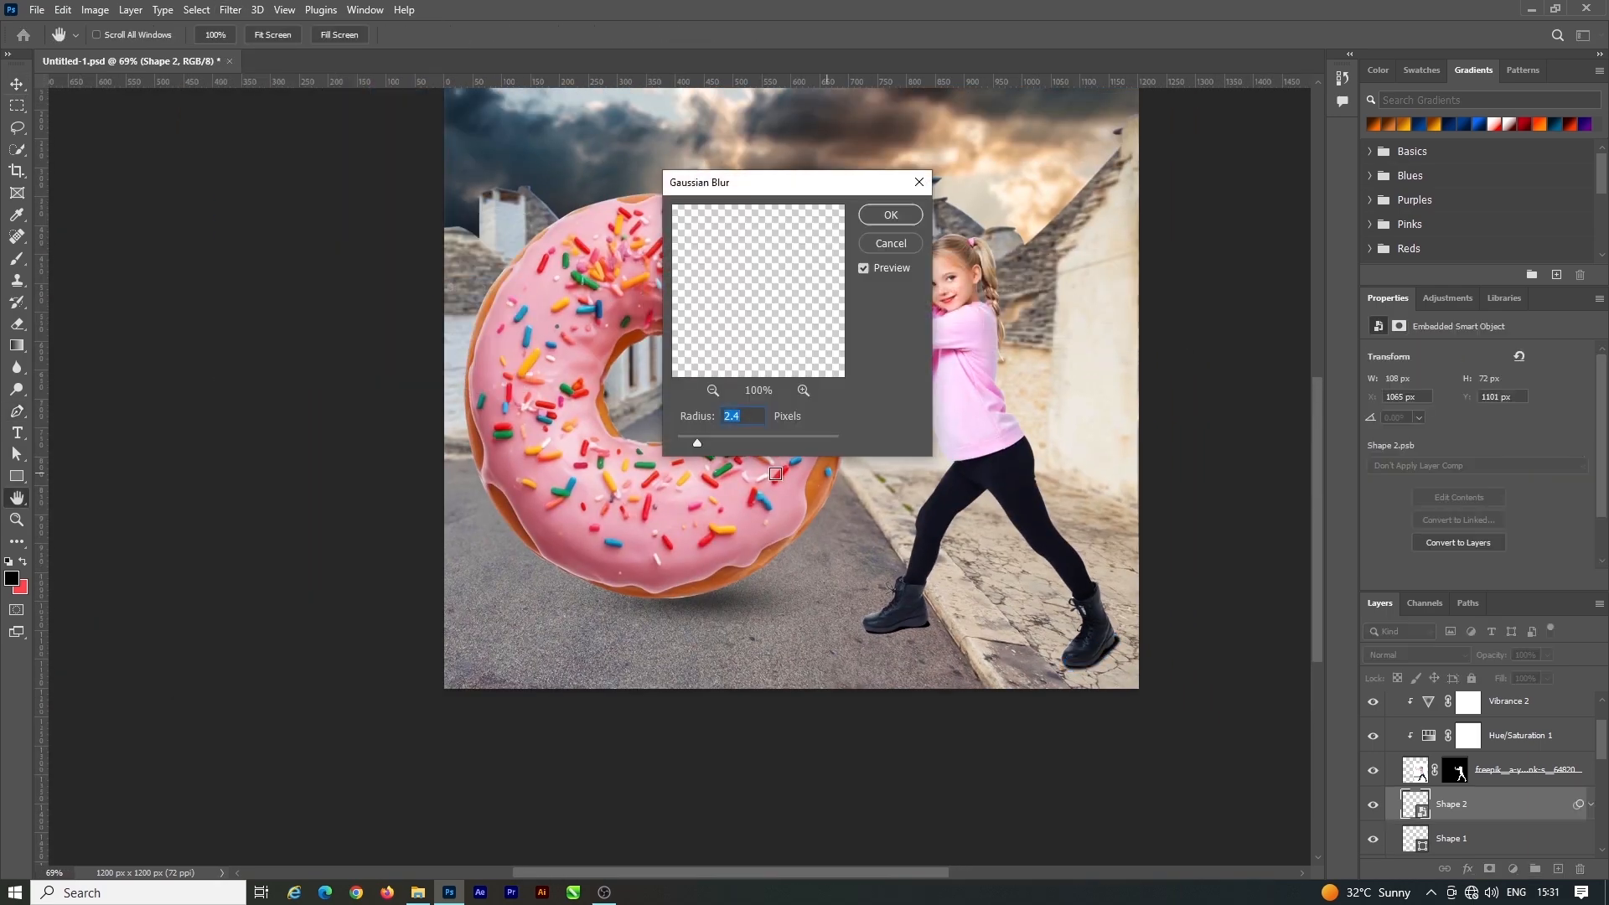
{"action": "left_click", "coordinate": [891, 216]}
{"action": "left_click", "coordinate": [1546, 654]}
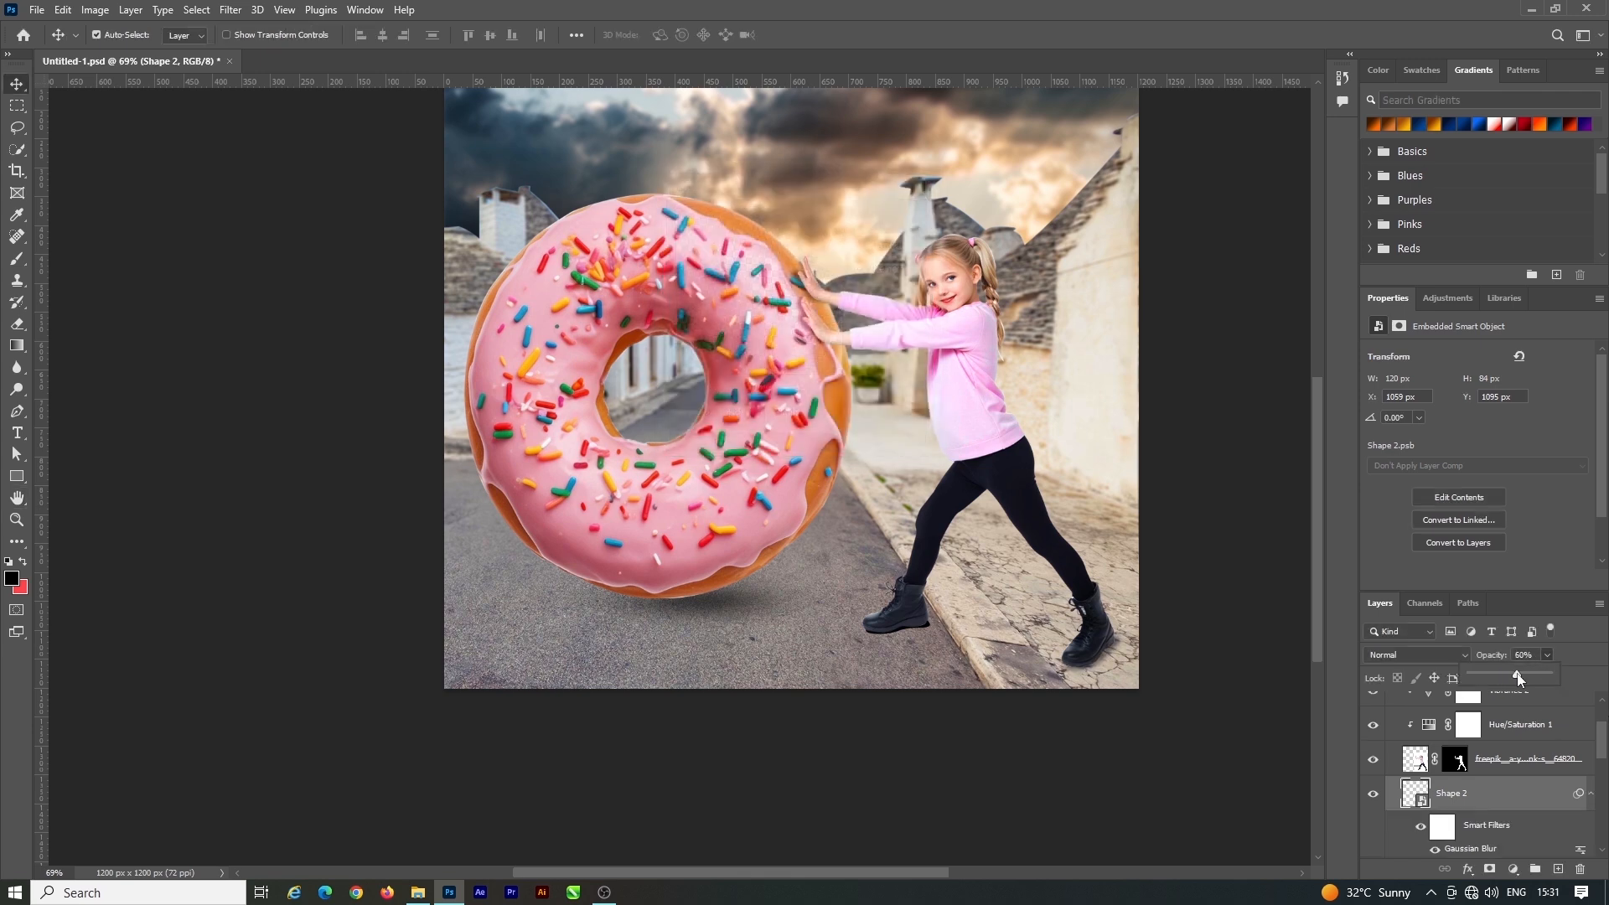
Convert the front boot's shadow shape to a smart object with a Gaussian Blur and save the document
{"action": "scroll", "coordinate": [1474, 796], "scroll_direction": "down", "scroll_amount": 1}
{"action": "left_click", "coordinate": [1458, 833]}
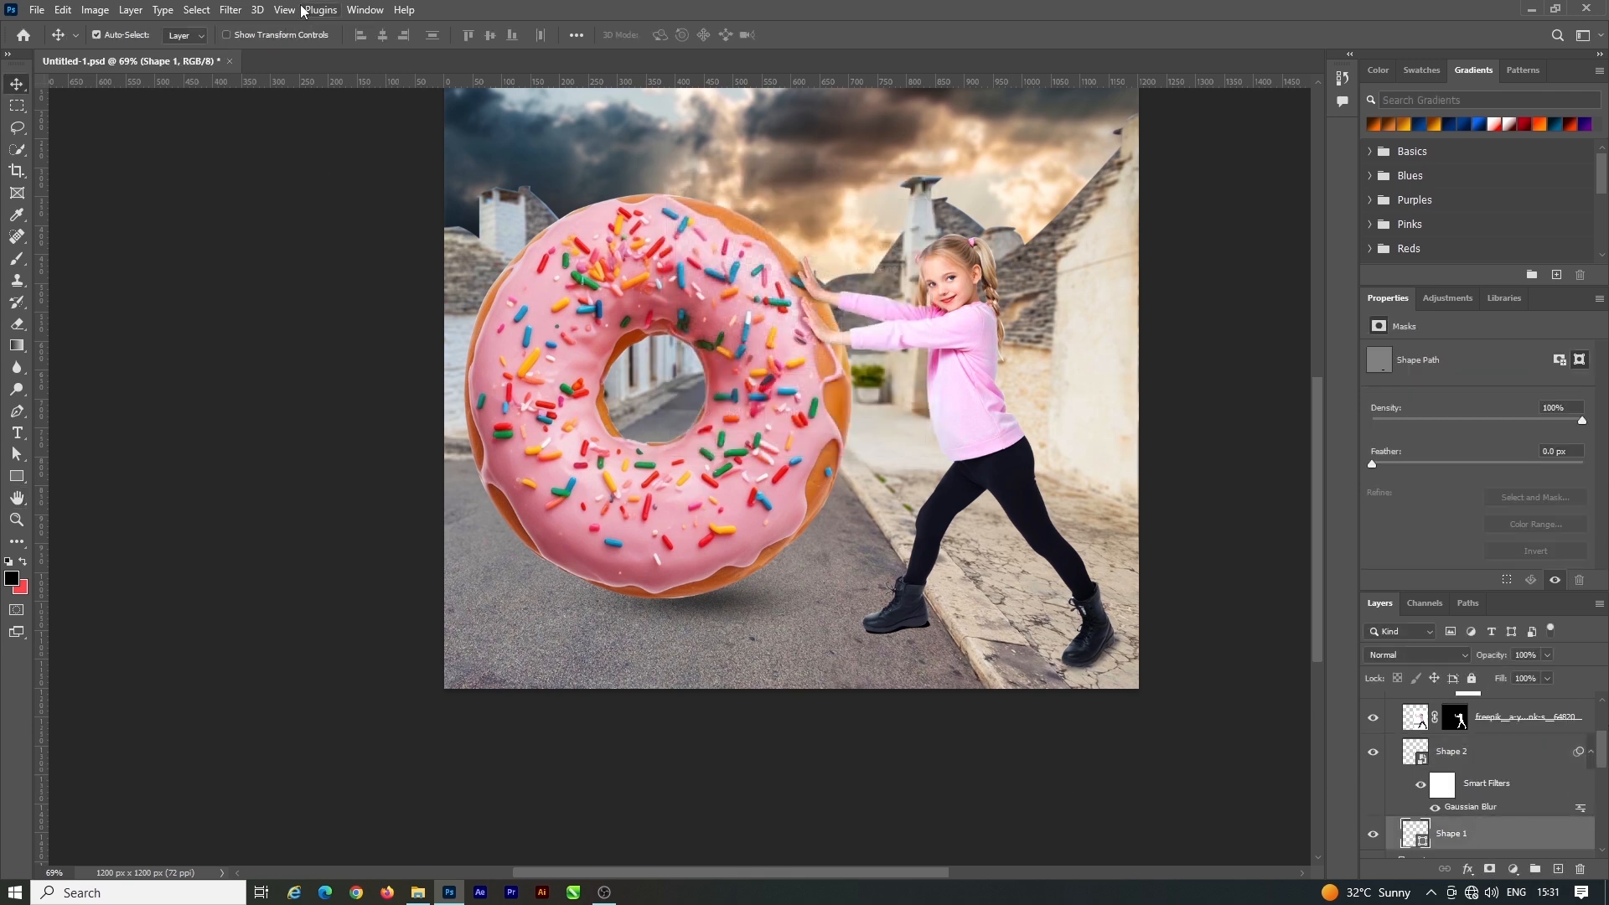
{"action": "left_click", "coordinate": [231, 10]}
{"action": "mouse_move", "coordinate": [285, 224]}
{"action": "left_click", "coordinate": [478, 287]}
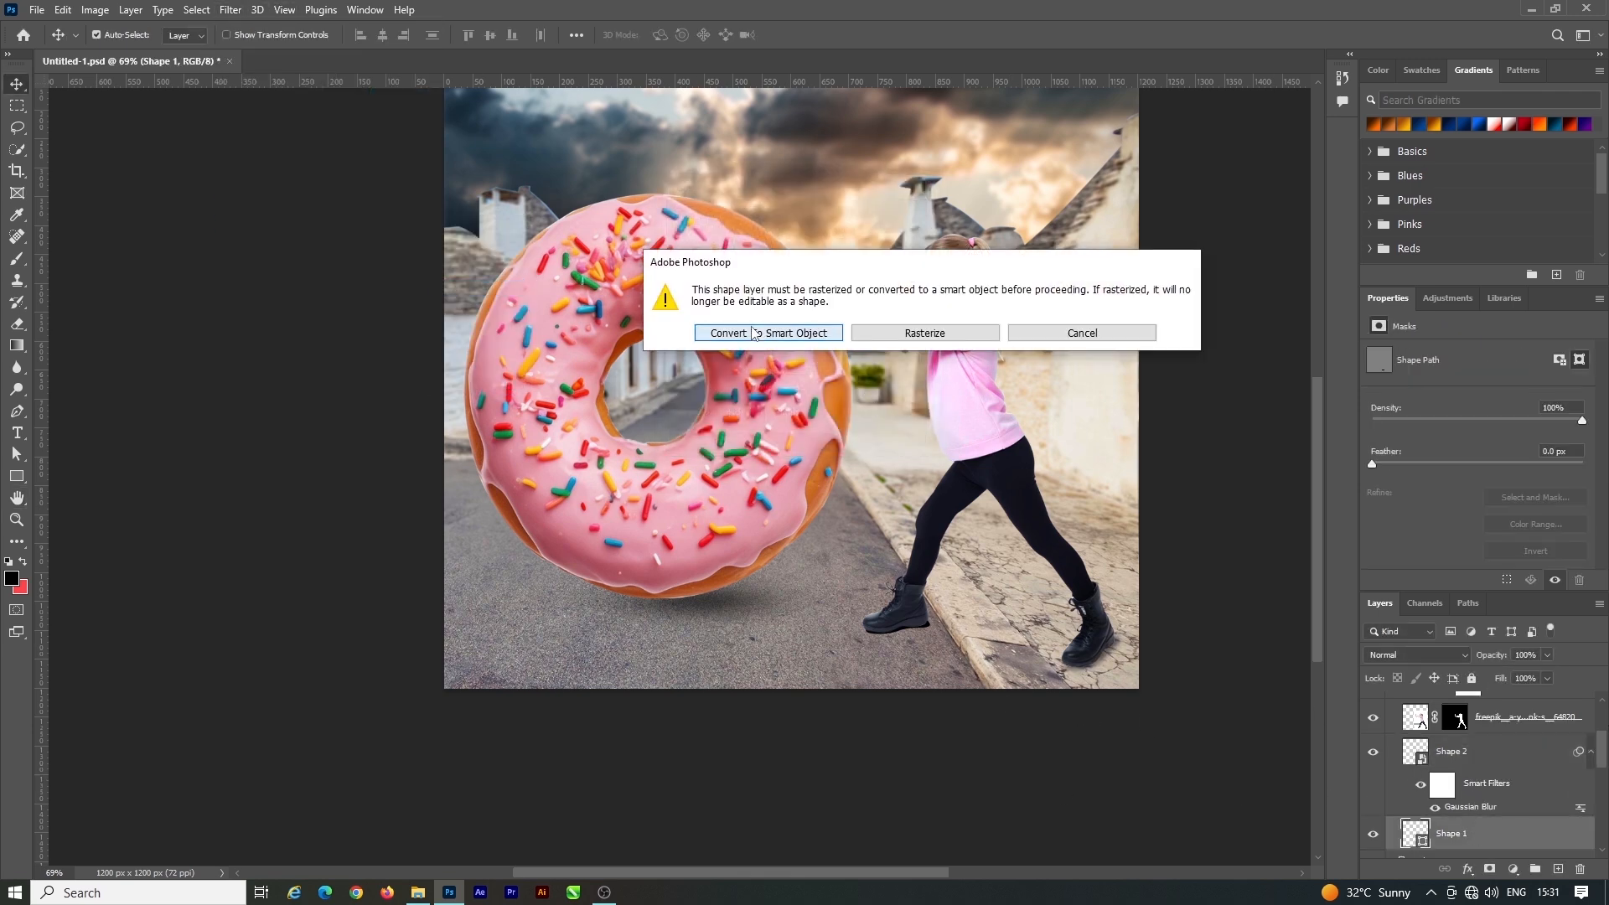
{"action": "left_click", "coordinate": [768, 333]}
{"action": "left_click", "coordinate": [891, 215]}
{"action": "key", "text": "ctrl+s"}
Add a Vibrance adjustment above the giant pink donut's image layer and intensify its colours
{"action": "scroll", "coordinate": [909, 731], "scroll_direction": "down", "scroll_amount": 1}
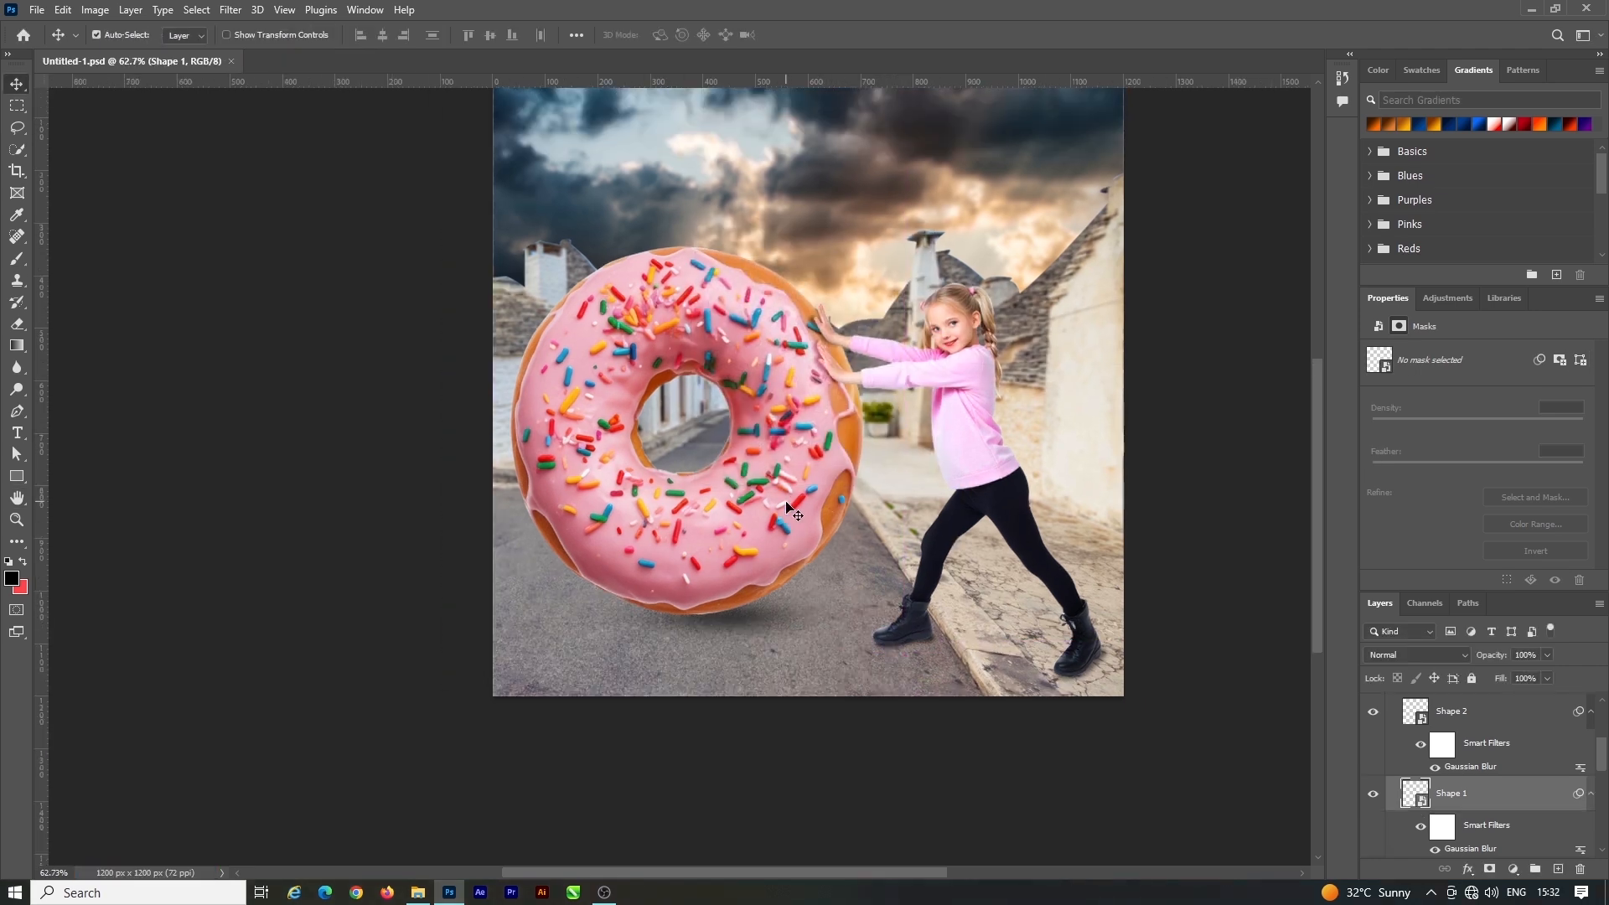
{"action": "scroll", "coordinate": [731, 500], "scroll_direction": "up", "scroll_amount": 3}
{"action": "scroll", "coordinate": [817, 507], "scroll_direction": "down", "scroll_amount": 2}
{"action": "left_click", "coordinate": [826, 509]}
{"action": "left_click", "coordinate": [1513, 868]}
{"action": "left_click", "coordinate": [1530, 684]}
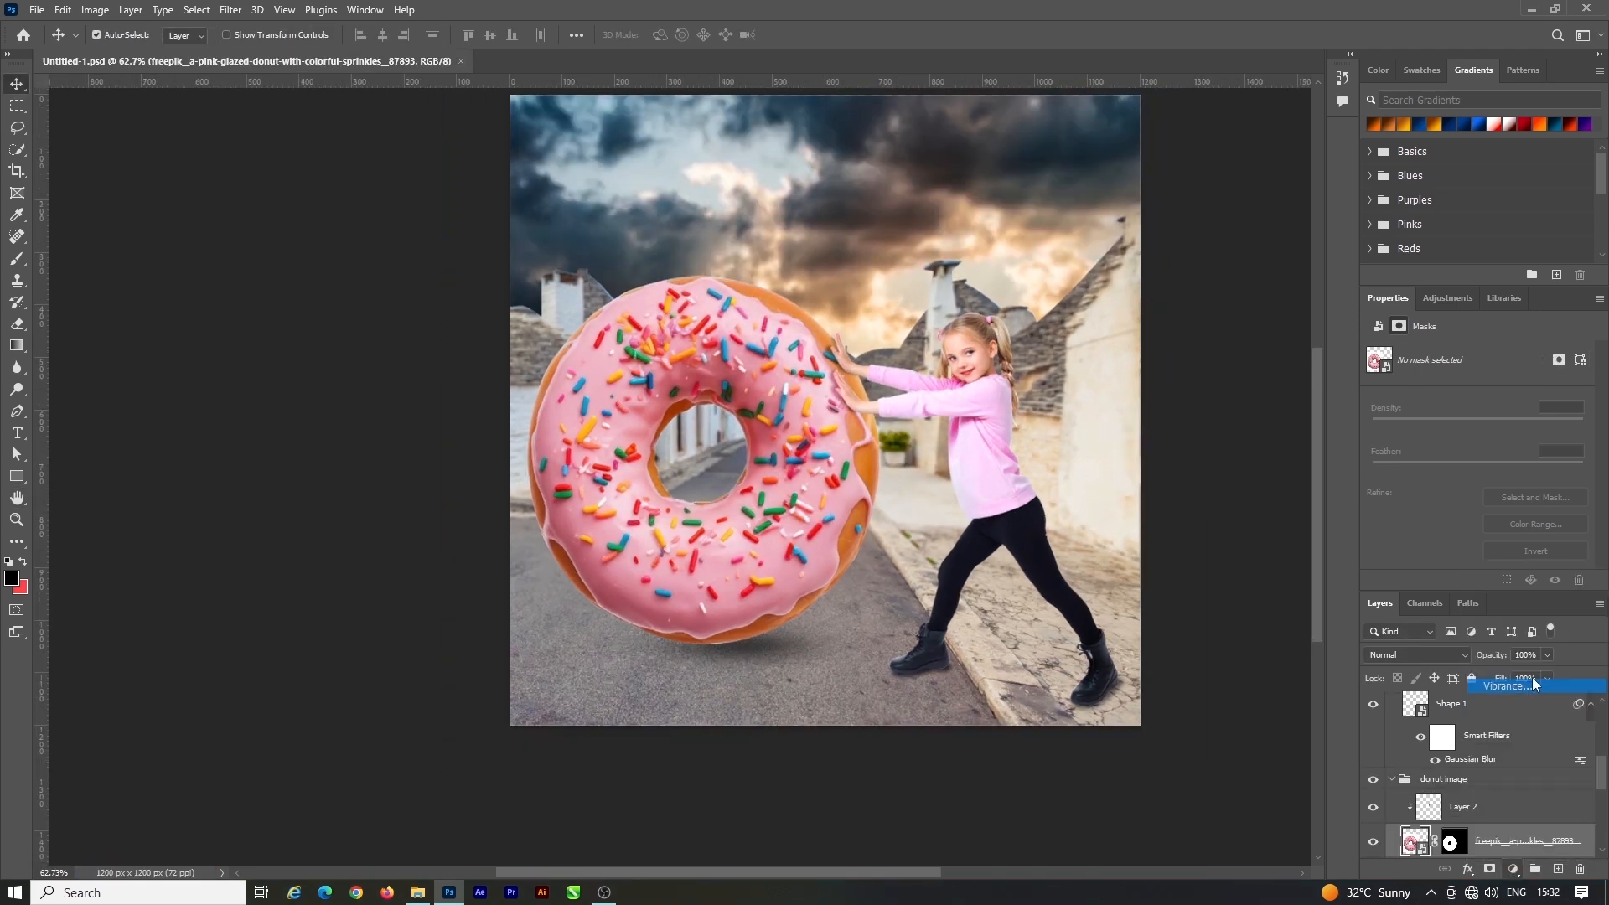
{"action": "left_click_drag", "start_coordinate": [1477, 404], "coordinate": [1500, 406]}
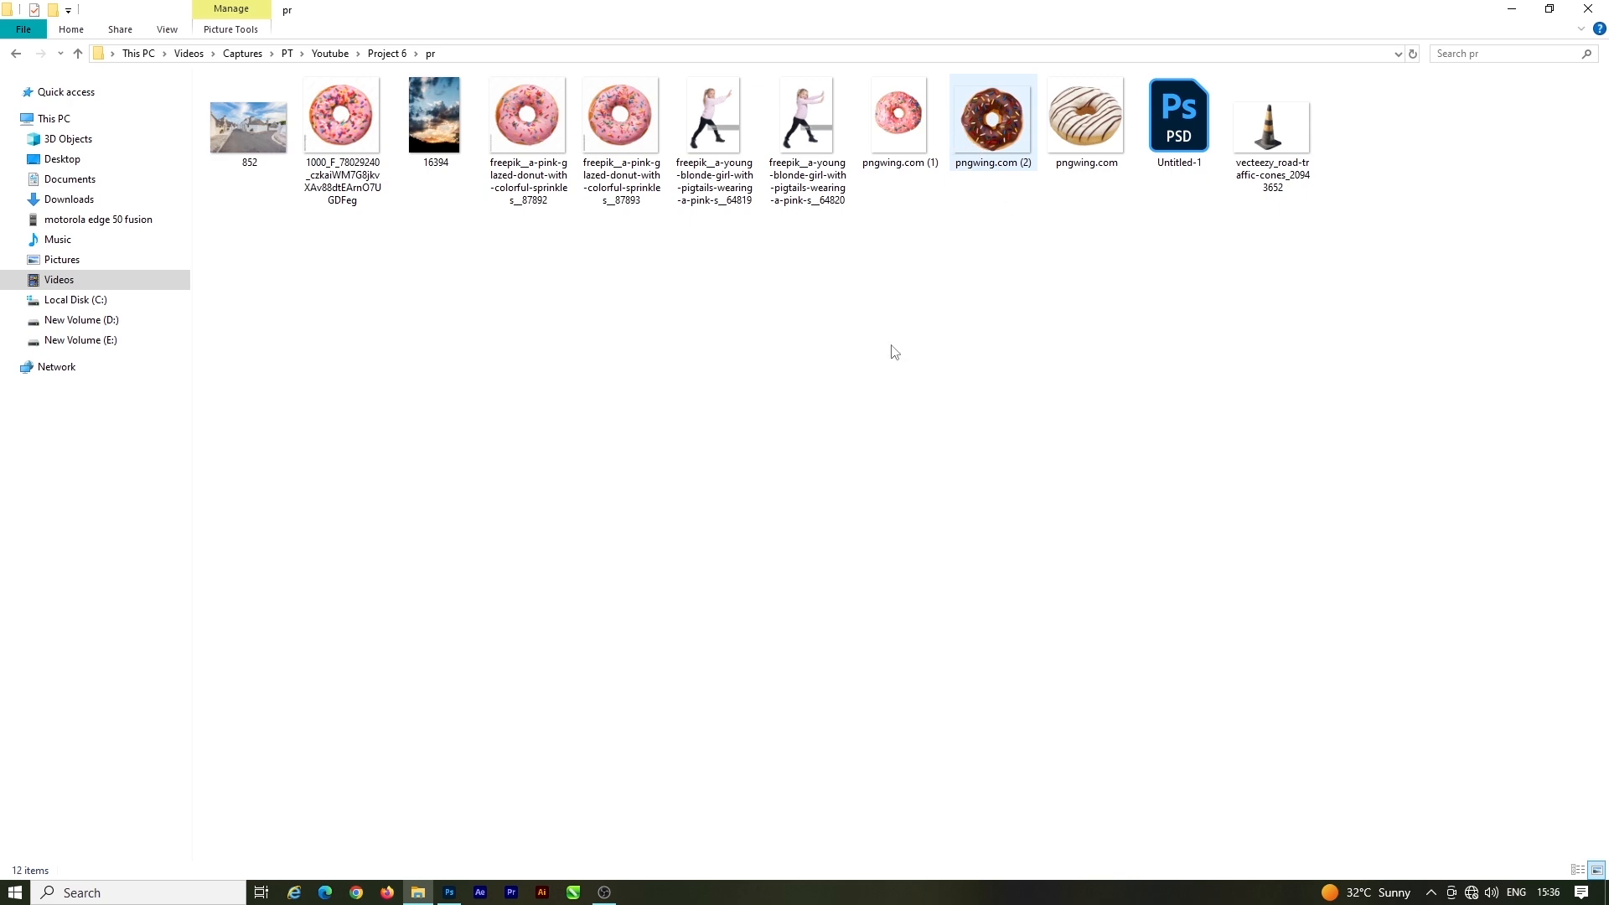
Place pngwing.com (2), the chocolate donut, from the pr folder into the composite on top of the giant donut
{"action": "left_click_drag", "start_coordinate": [992, 126], "coordinate": [740, 387]}
{"action": "left_click_drag", "start_coordinate": [846, 447], "coordinate": [701, 280]}
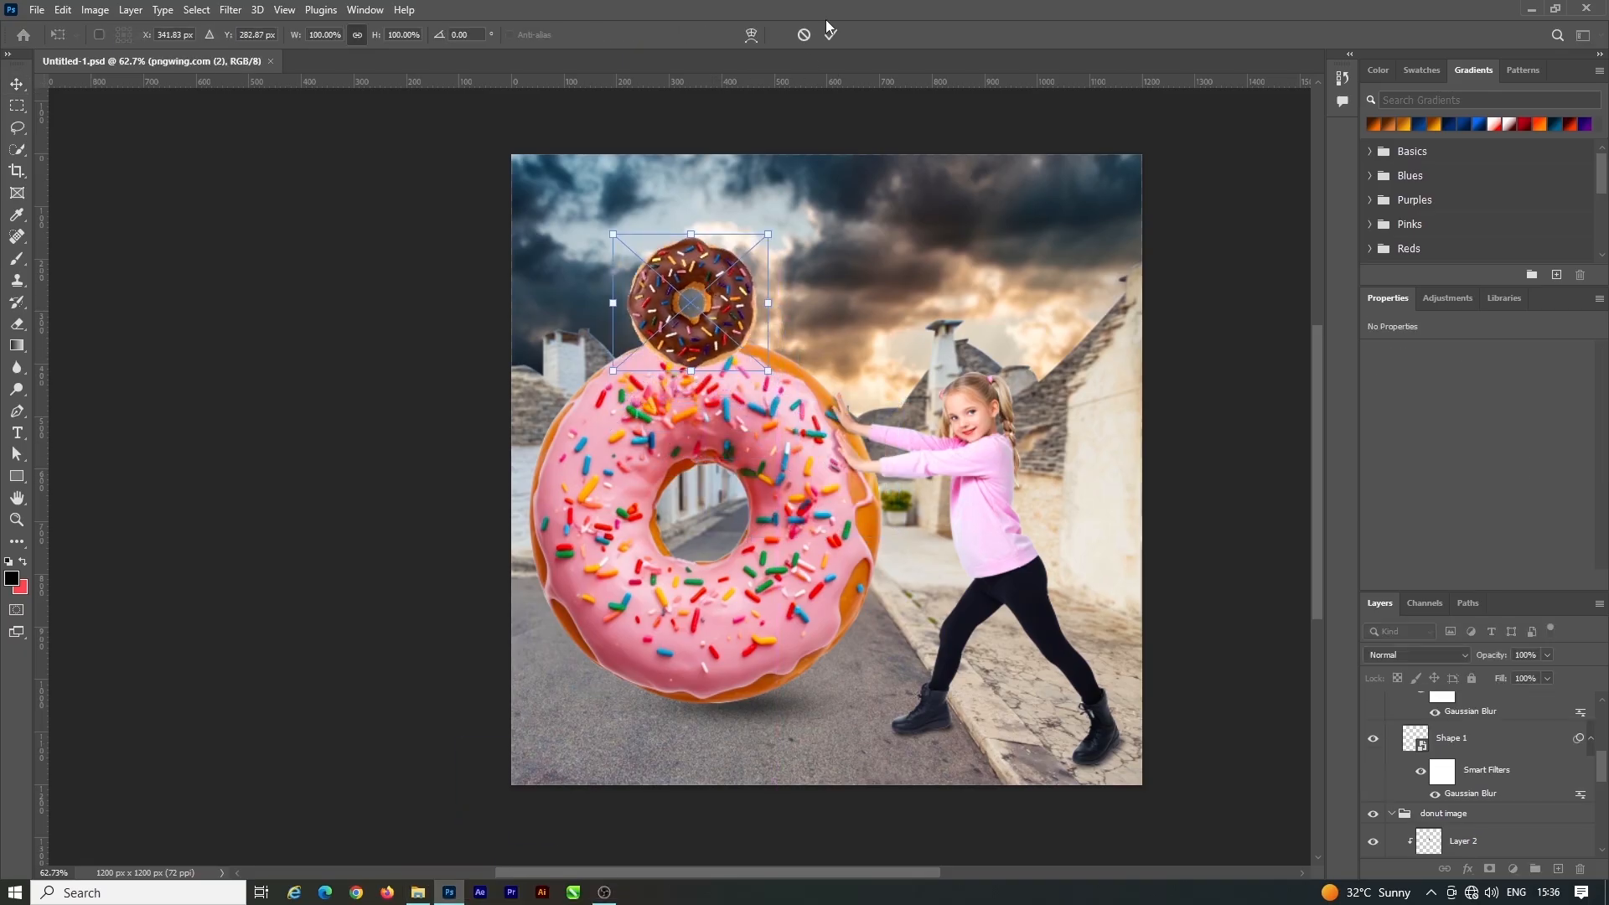
{"action": "left_click", "coordinate": [829, 33]}
Place pngwing.com (1), the small pink donut, from the pr folder so the canvas's upper edge cuts through its centre
{"action": "left_click", "coordinate": [417, 892]}
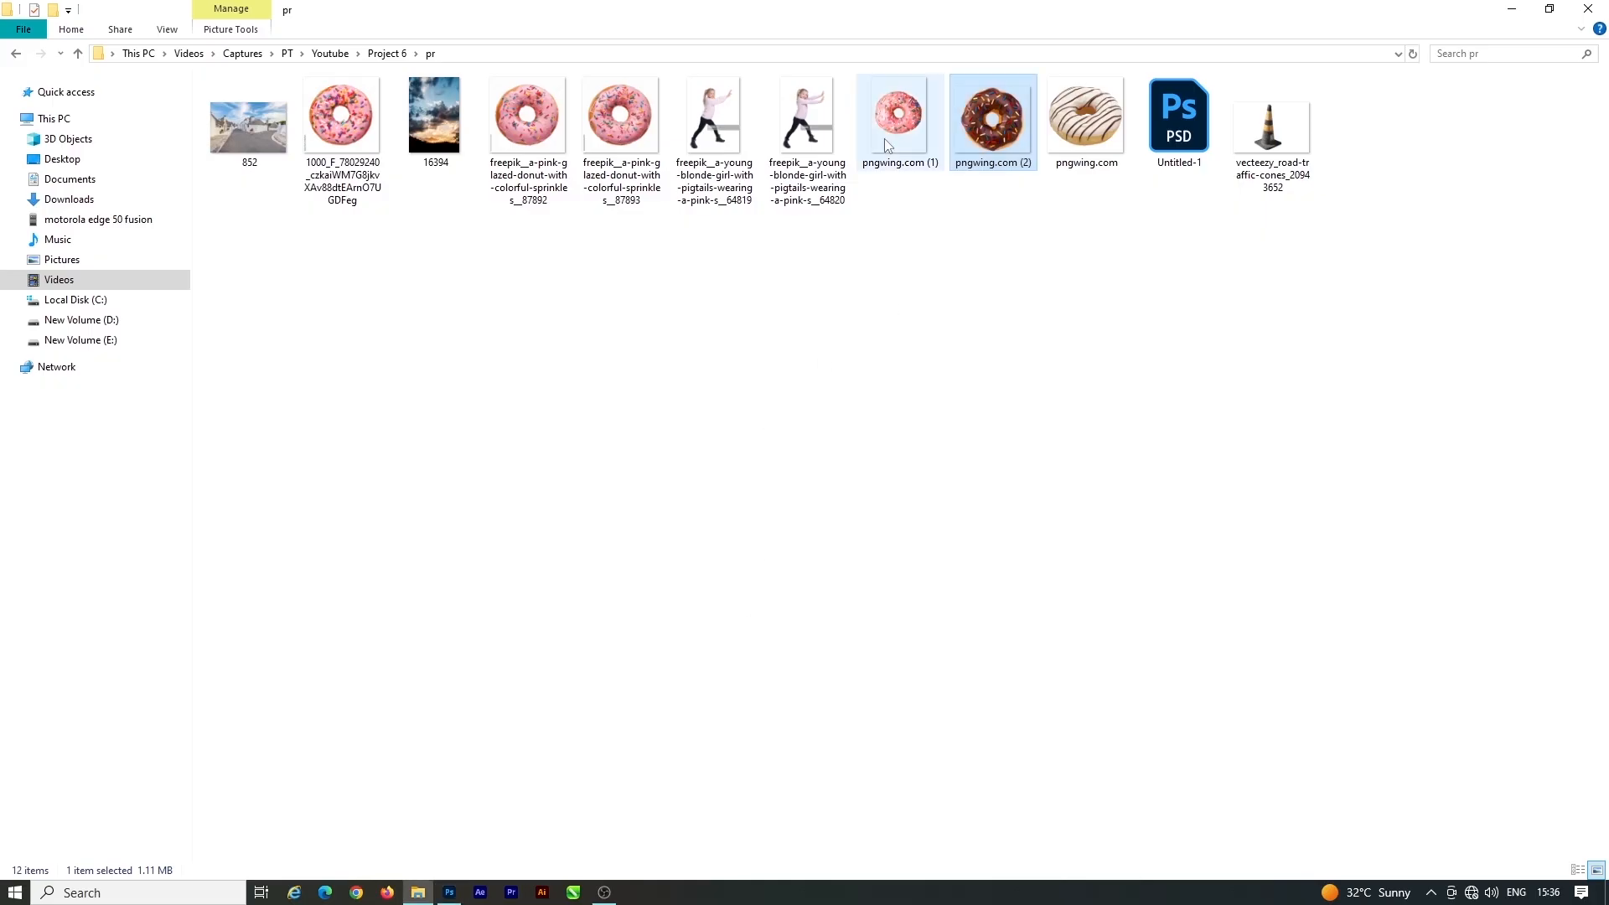
{"action": "left_click_drag", "start_coordinate": [886, 134], "coordinate": [685, 493]}
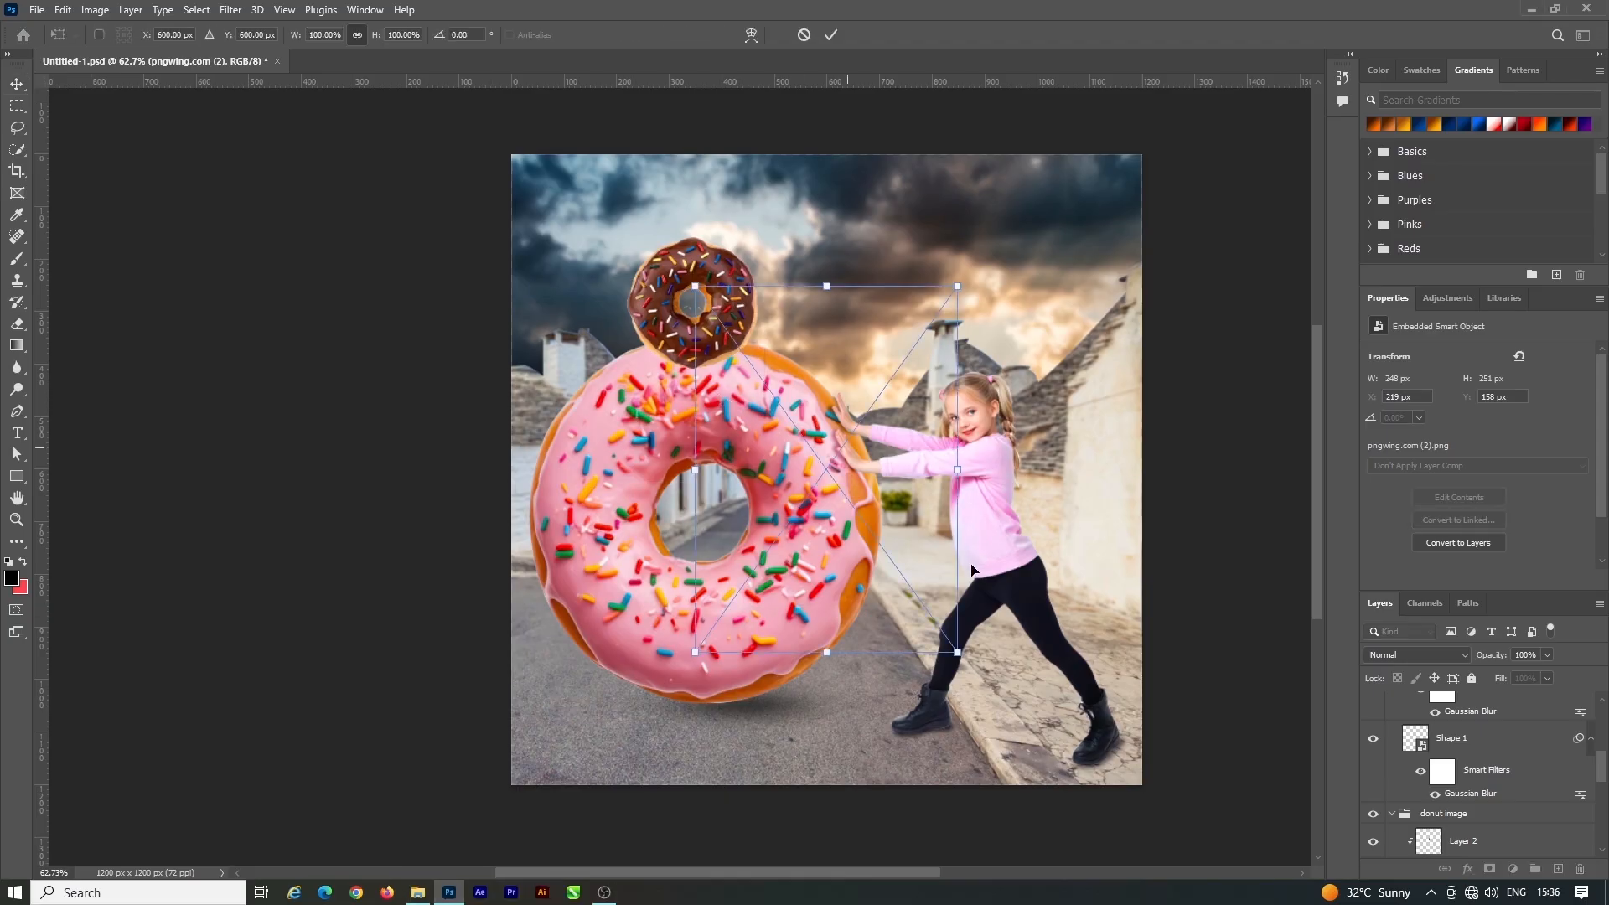
{"action": "left_click_drag", "start_coordinate": [843, 496], "coordinate": [831, 189]}
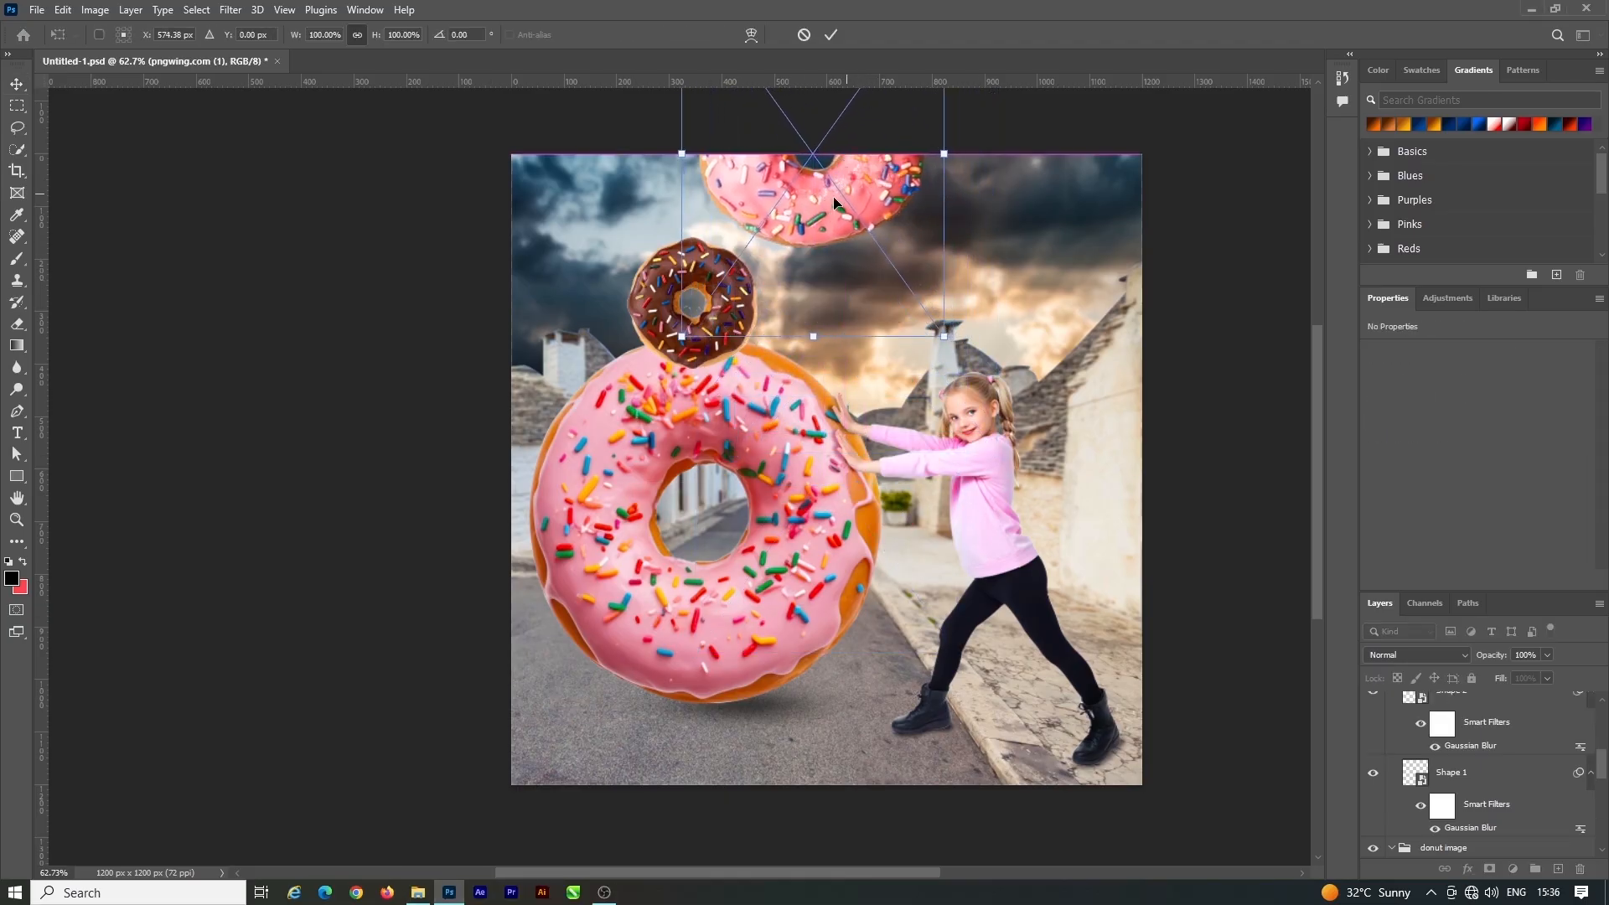
{"action": "left_click", "coordinate": [829, 34]}
Place pngwing.com, the white striped donut, from the pr folder, scaled to about 301 by 244 px between the chocolate and pink donuts
{"action": "left_click", "coordinate": [417, 893]}
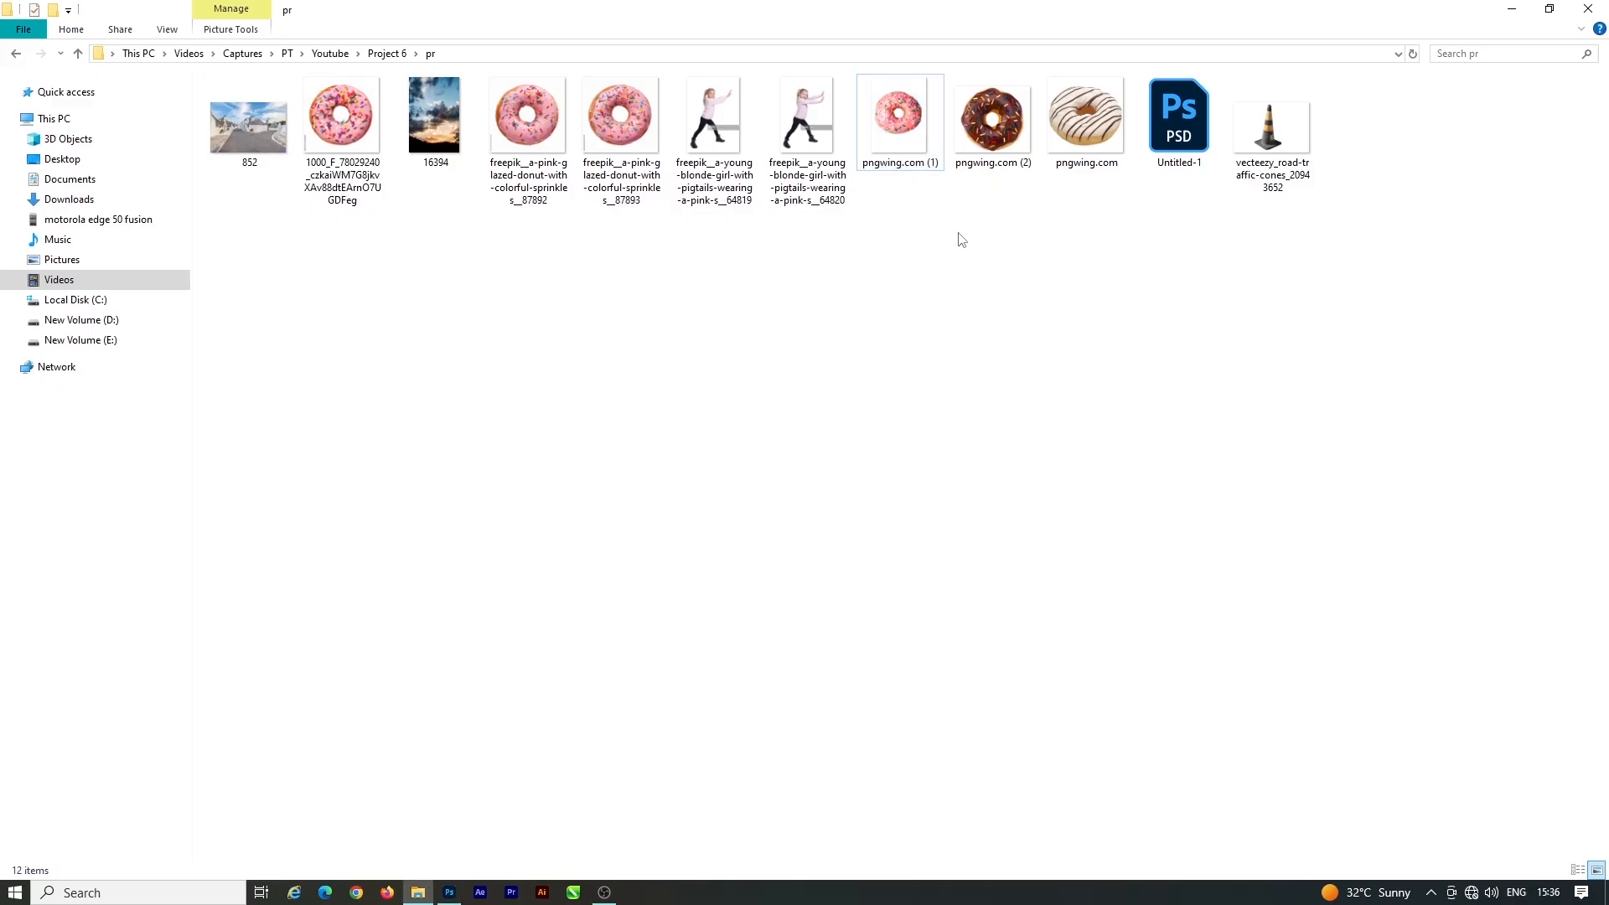
{"action": "left_click_drag", "start_coordinate": [1086, 126], "coordinate": [825, 274]}
{"action": "left_click_drag", "start_coordinate": [819, 396], "coordinate": [763, 162]}
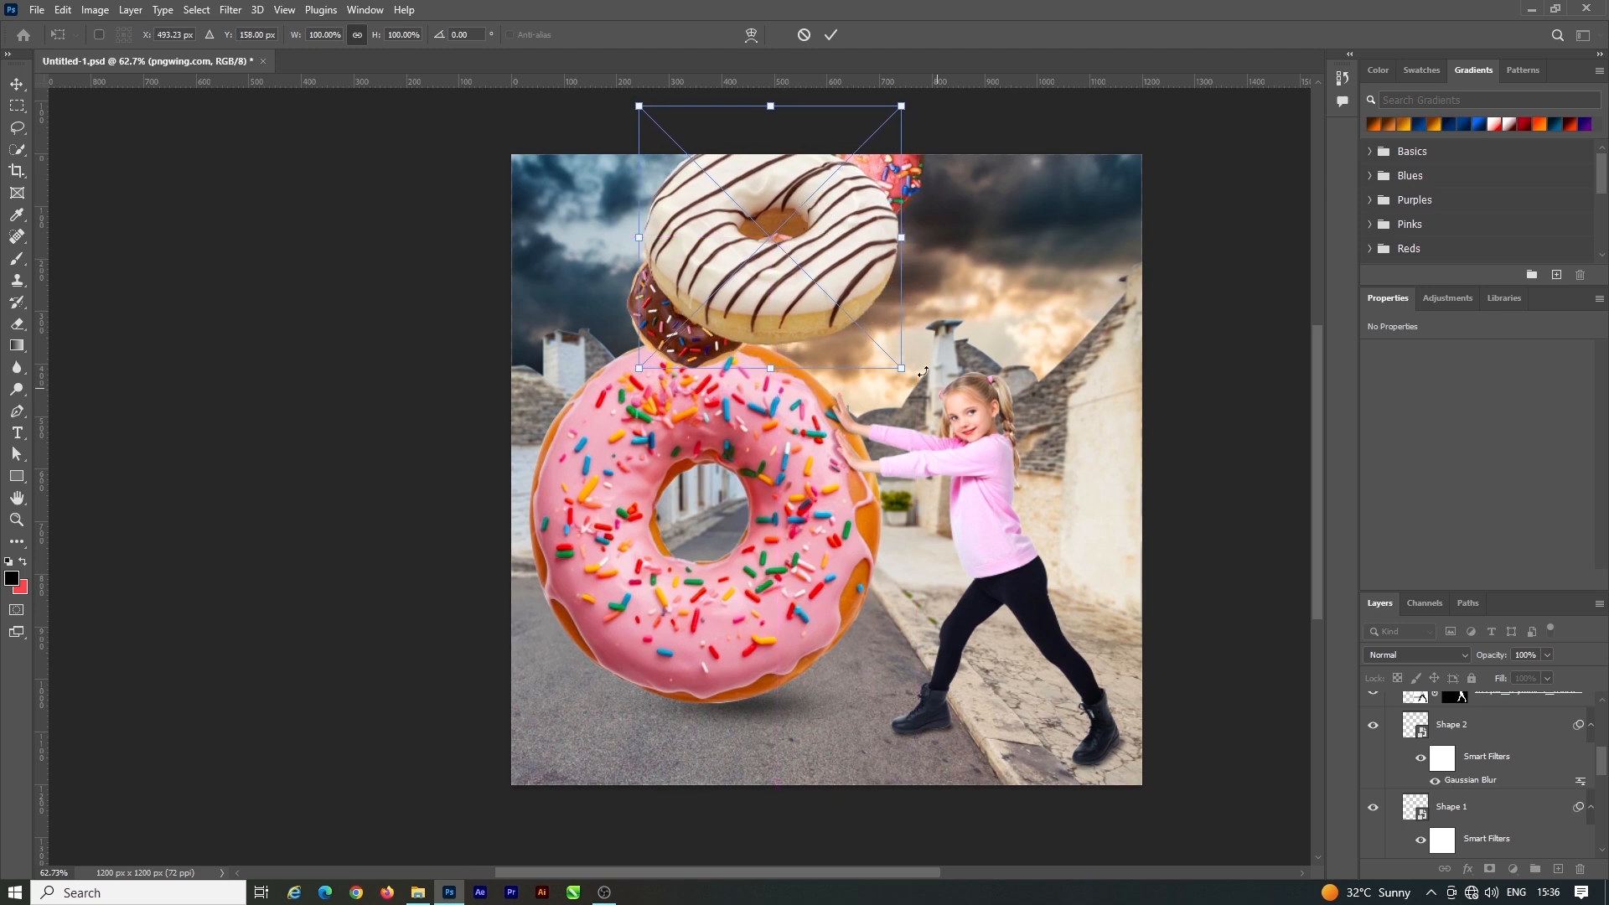
{"action": "left_click_drag", "start_coordinate": [901, 367], "coordinate": [851, 318]}
{"action": "left_click_drag", "start_coordinate": [777, 245], "coordinate": [750, 263]}
{"action": "left_click", "coordinate": [832, 36]}
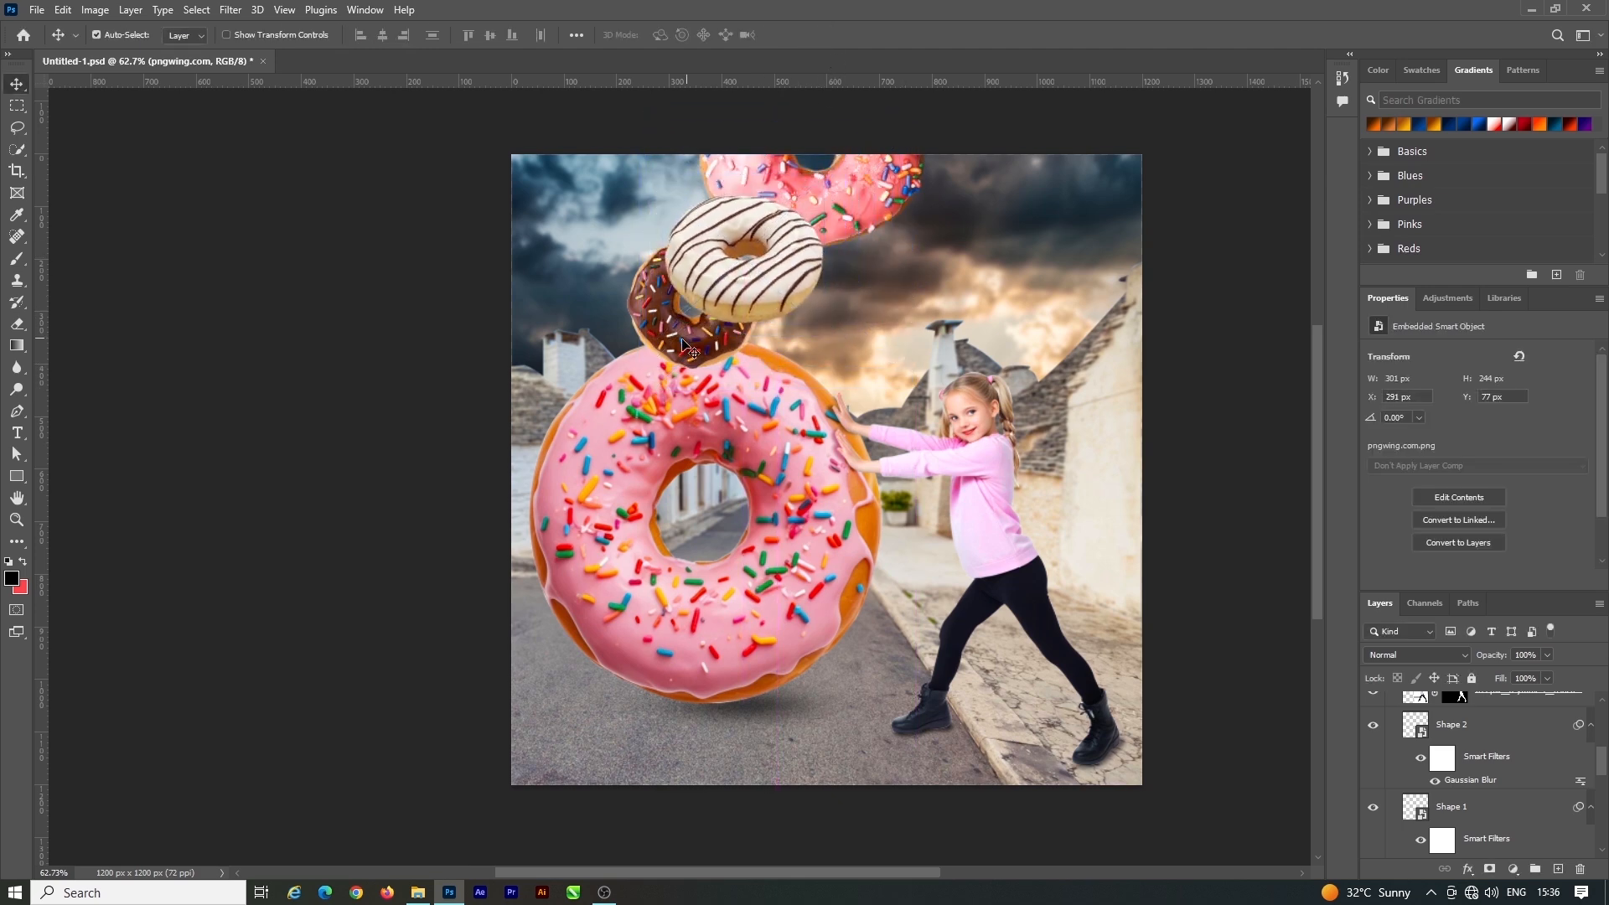
Shift the chocolate and striped donuts further left and move the striped donut's layer beneath the small pink donut's layer
{"action": "left_click_drag", "start_coordinate": [674, 346], "coordinate": [614, 369]}
{"action": "left_click_drag", "start_coordinate": [743, 275], "coordinate": [706, 279]}
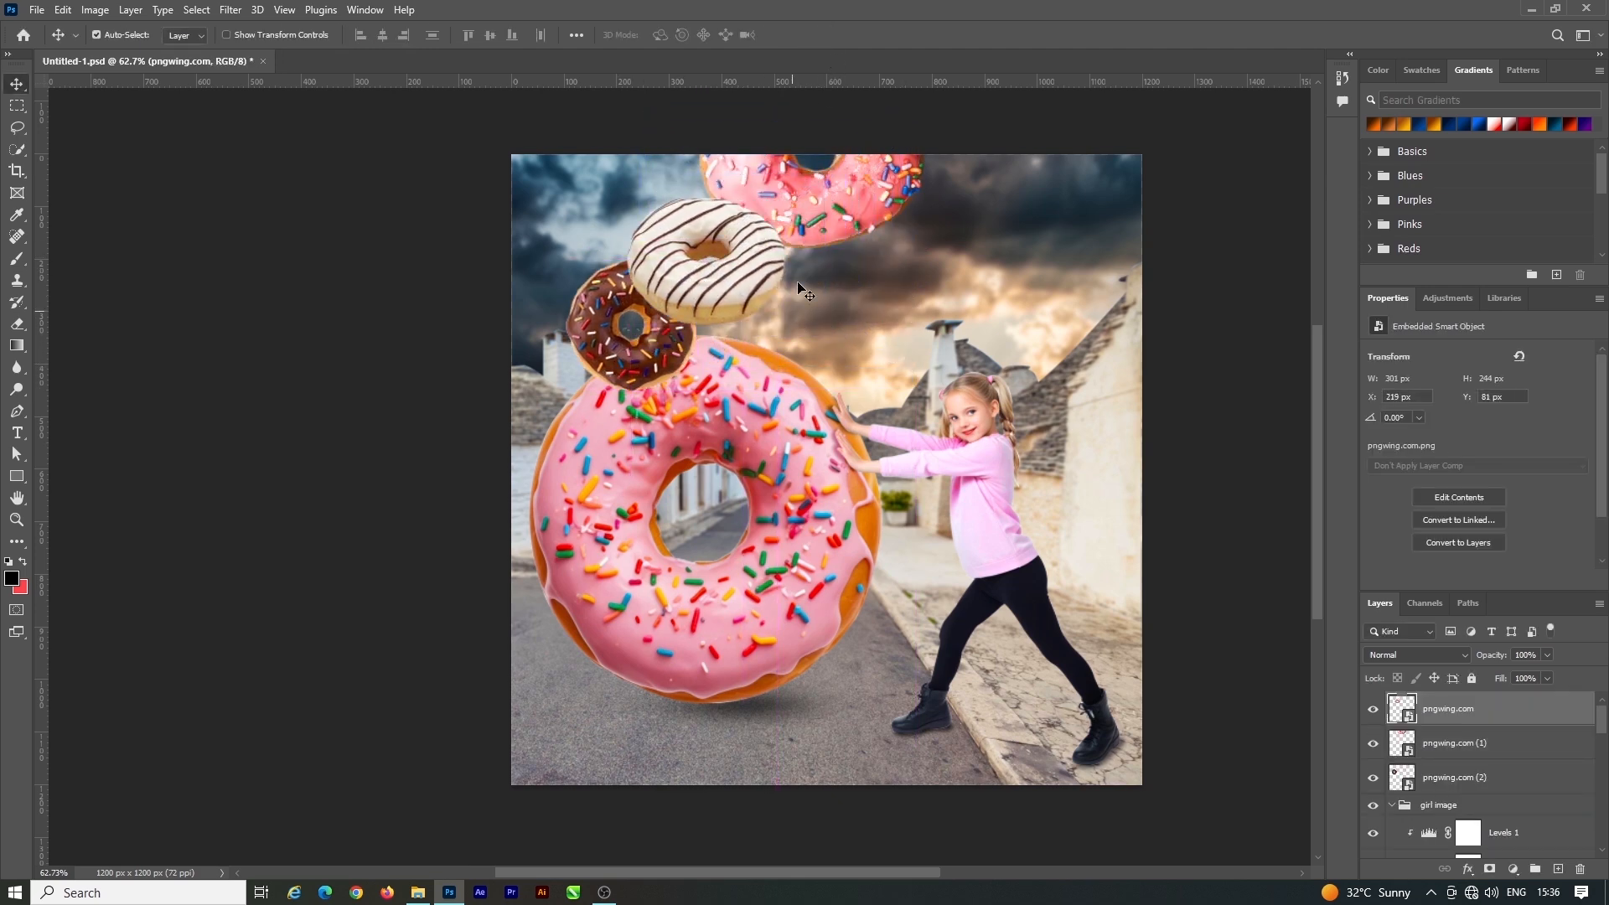
{"action": "key", "text": "ctrl+bracketleft"}
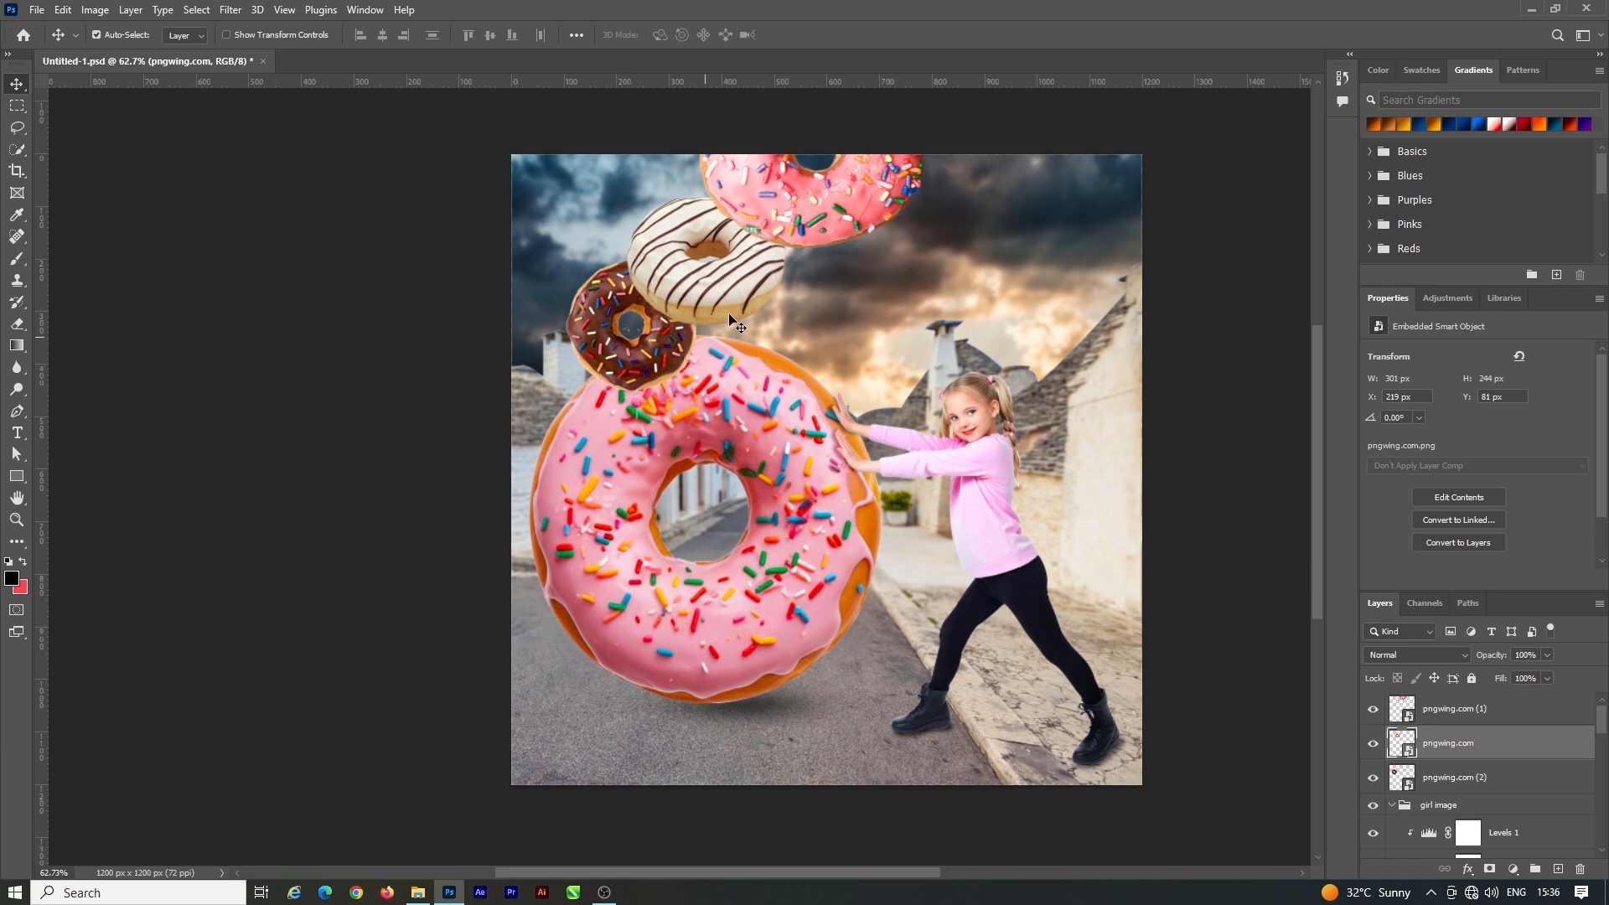
Group the three stacked donut layers and name the group donuts
{"action": "left_click", "coordinate": [1437, 723]}
{"action": "left_click", "coordinate": [1454, 779], "text": "shift"}
{"action": "key", "text": "ctrl+g"}
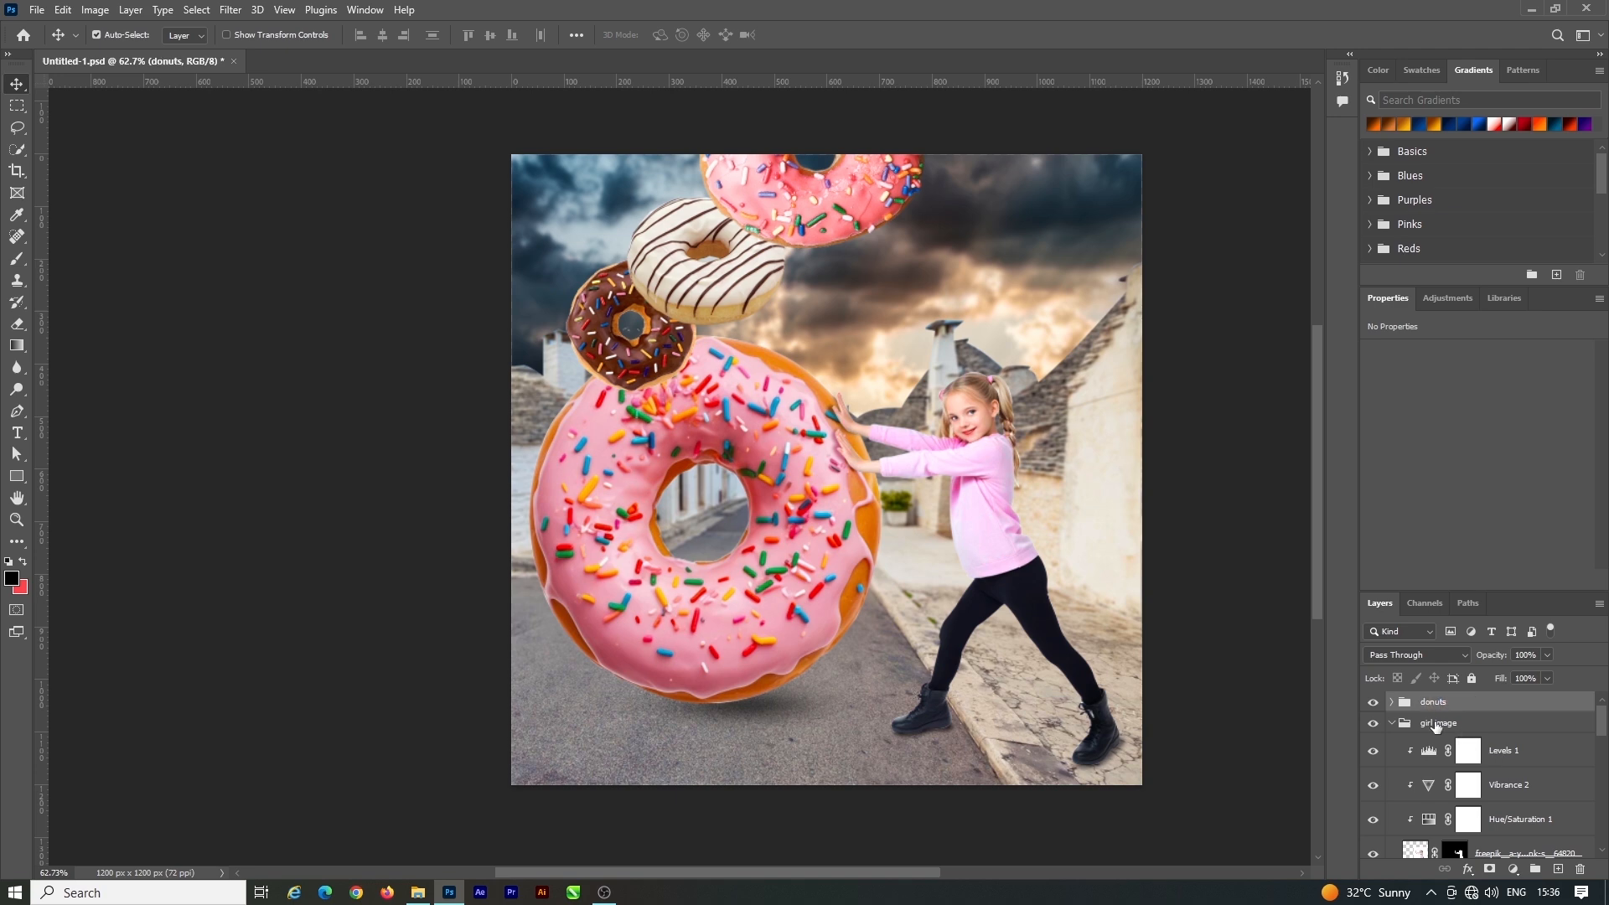
Clip a new layer to the striped donut and paint a soft black shadow beneath the pink donut with a 150 px brush
{"action": "left_click", "coordinate": [1391, 704]}
{"action": "left_click", "coordinate": [1462, 765]}
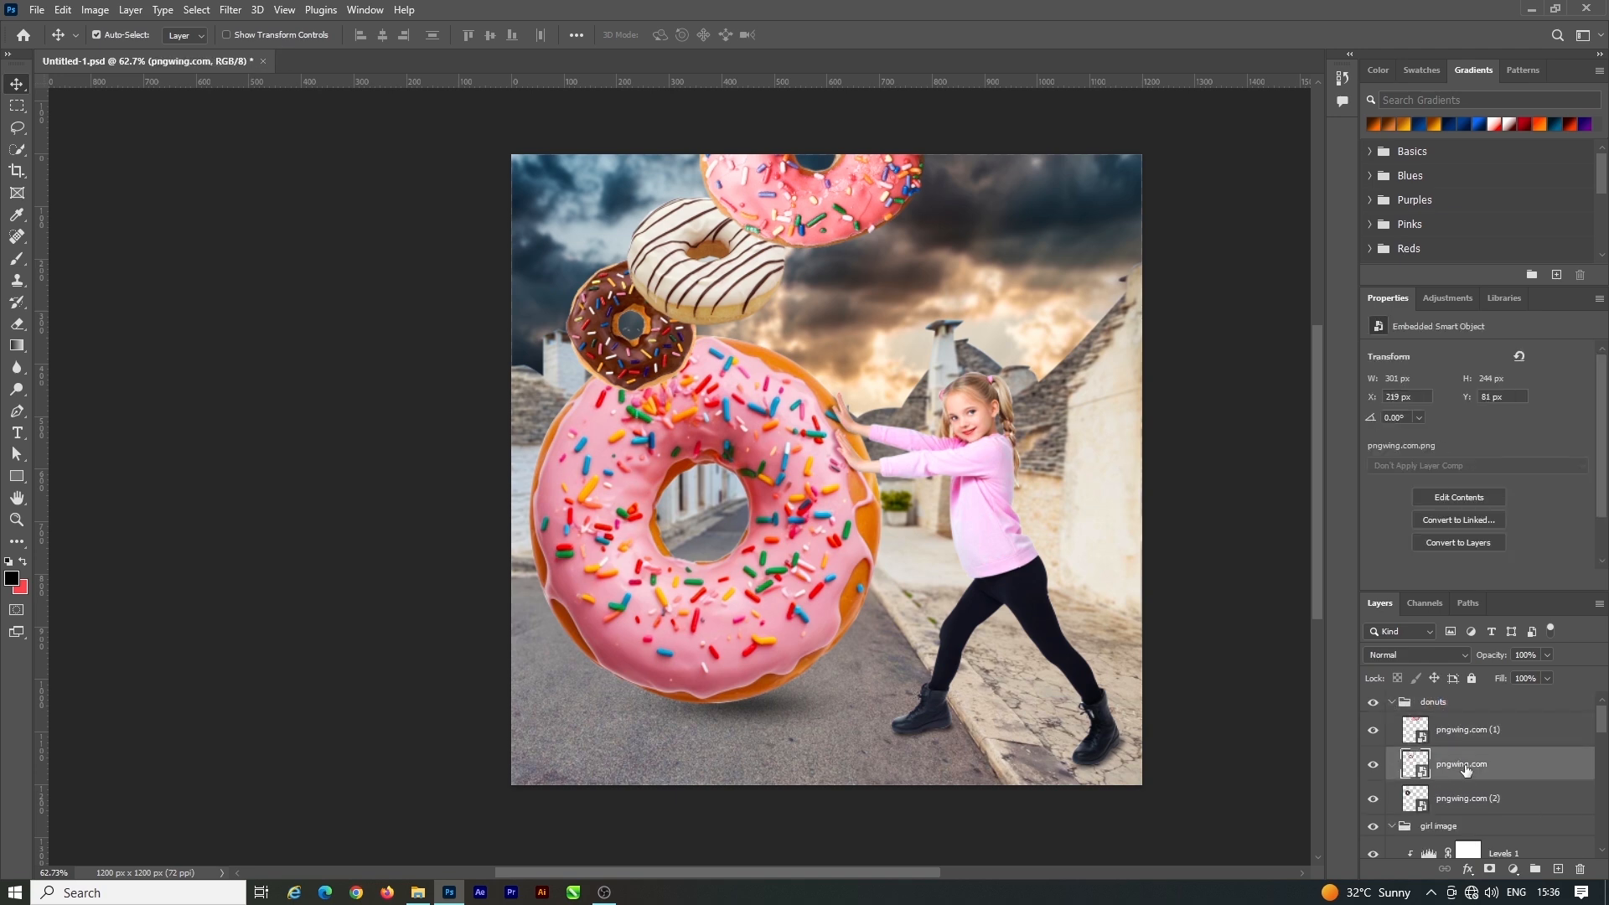
{"action": "left_click", "coordinate": [1556, 869]}
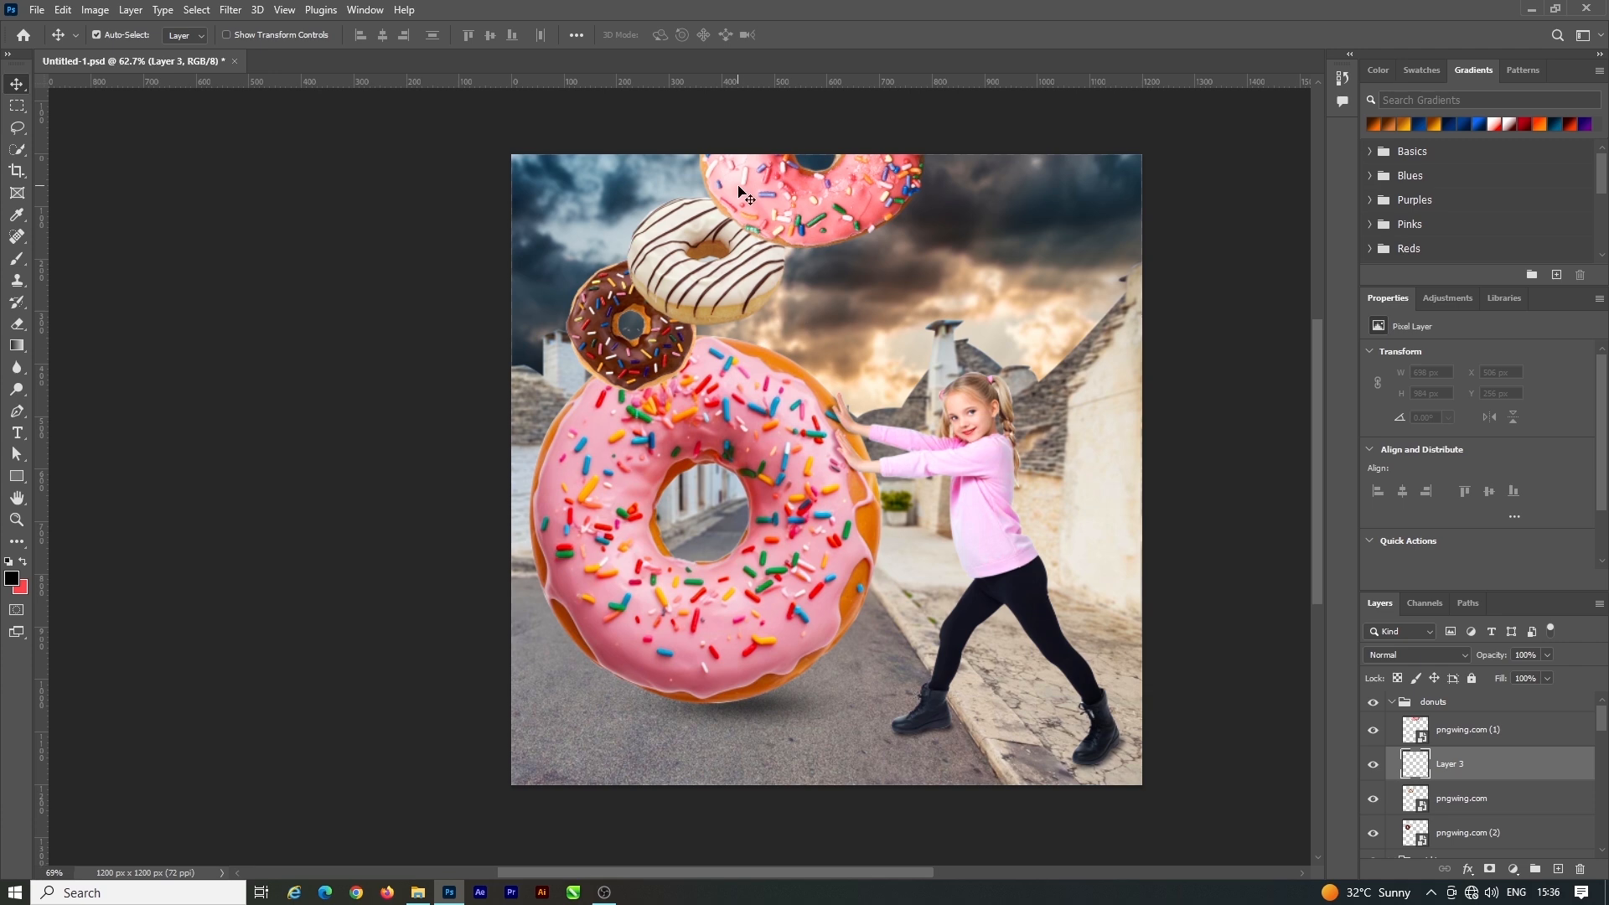
{"action": "scroll", "coordinate": [744, 194], "scroll_direction": "up", "scroll_amount": 1}
{"action": "left_click", "coordinate": [17, 258]}
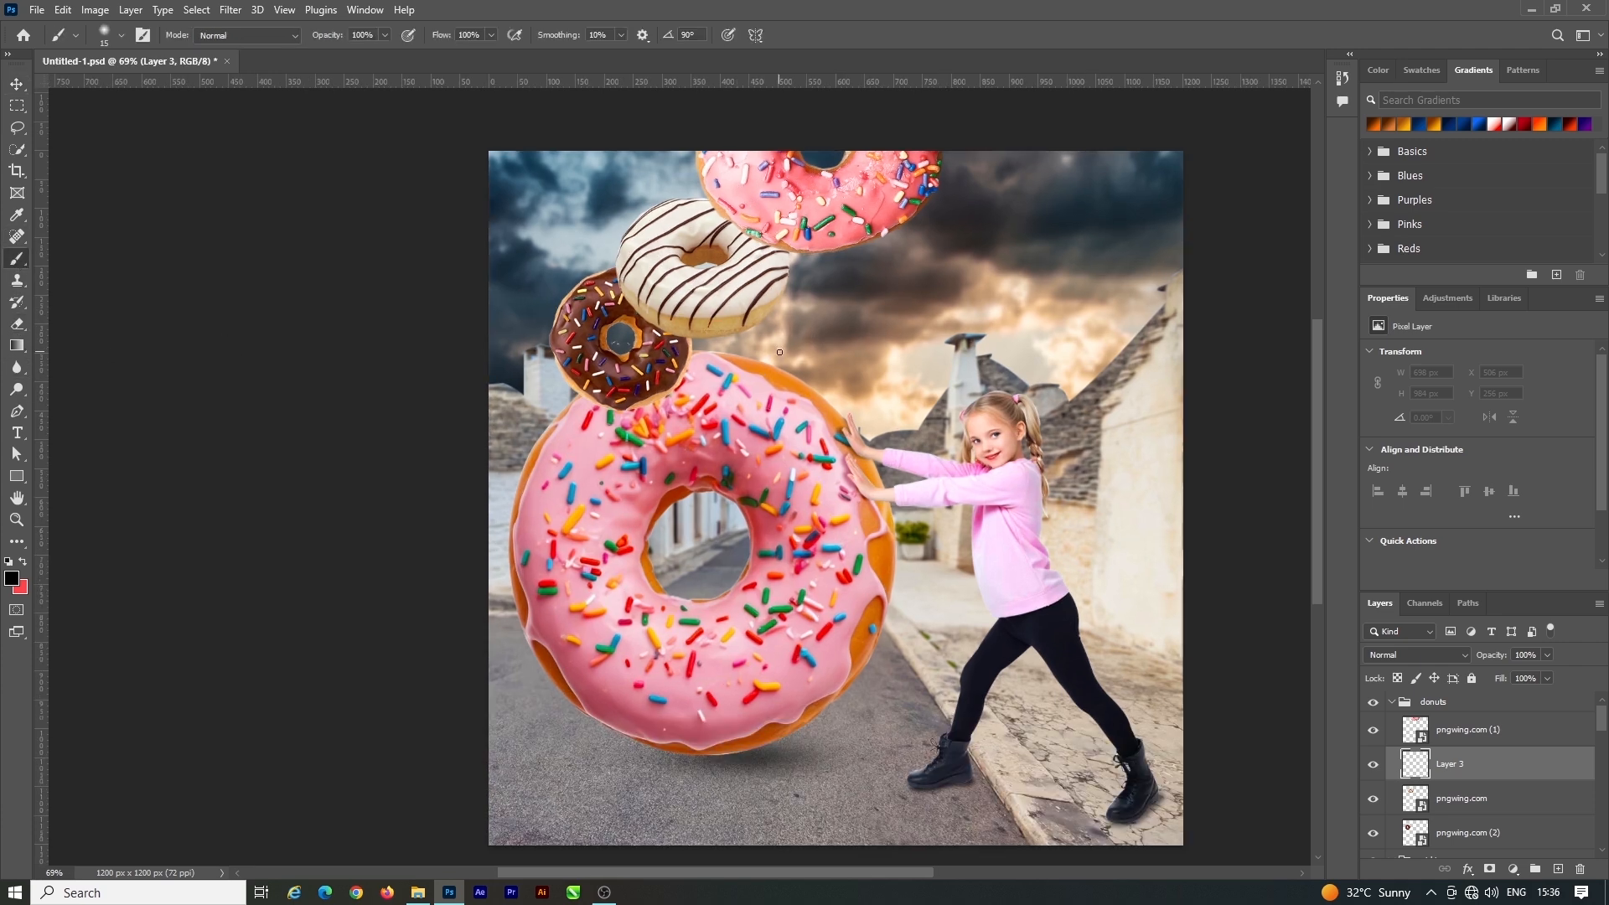
{"action": "left_click_drag", "start_coordinate": [741, 186], "coordinate": [811, 259]}
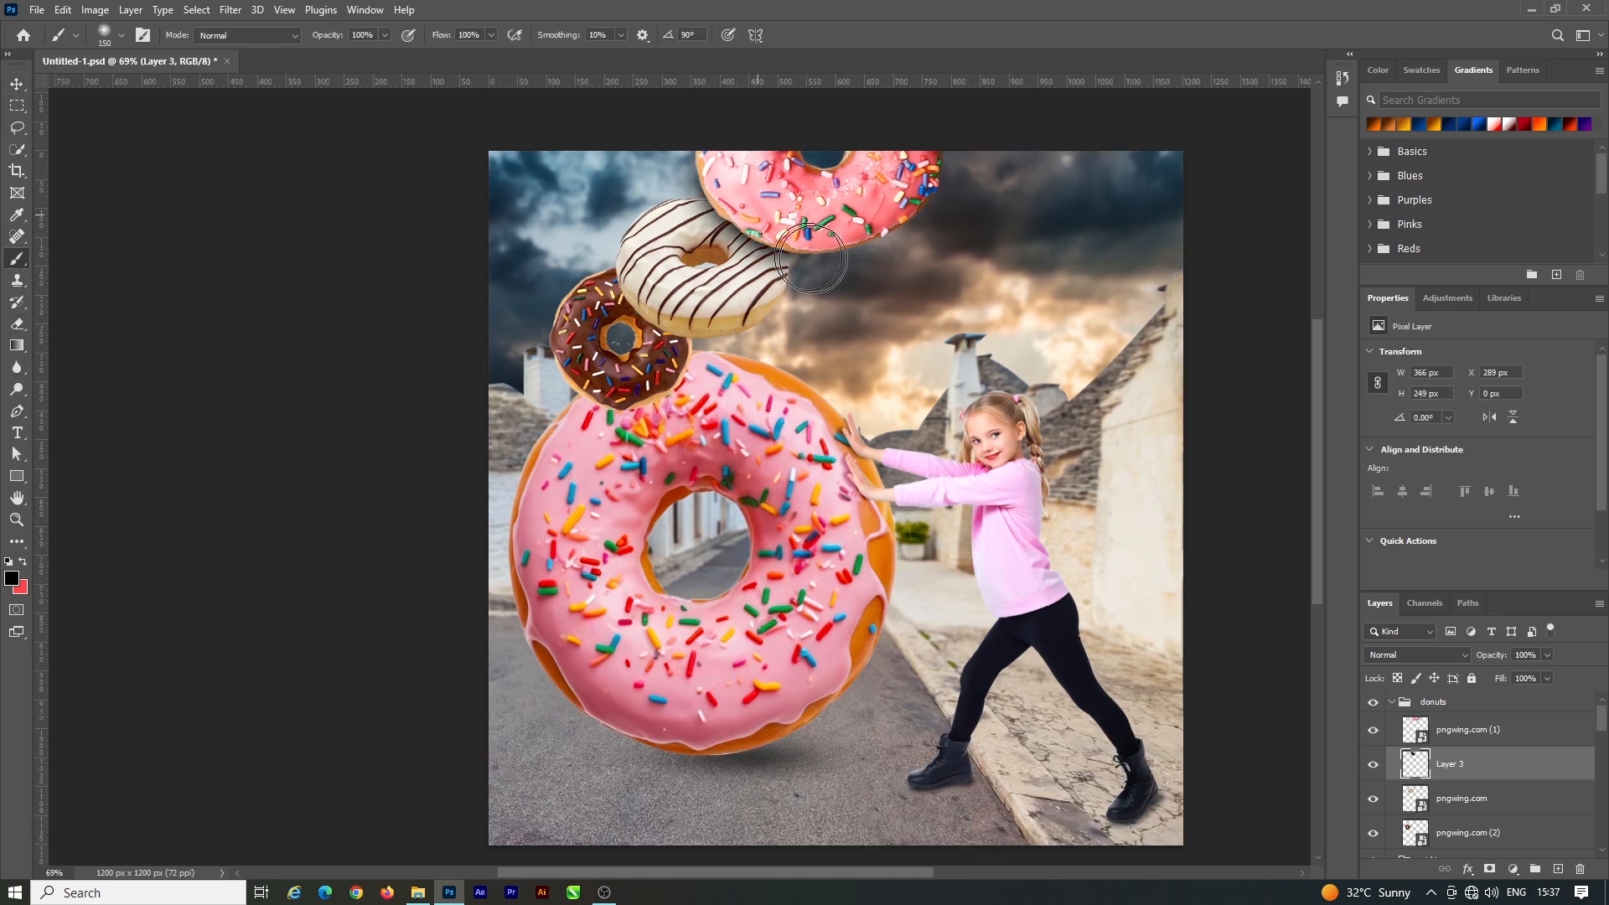
{"action": "key", "text": "ctrl+z"}
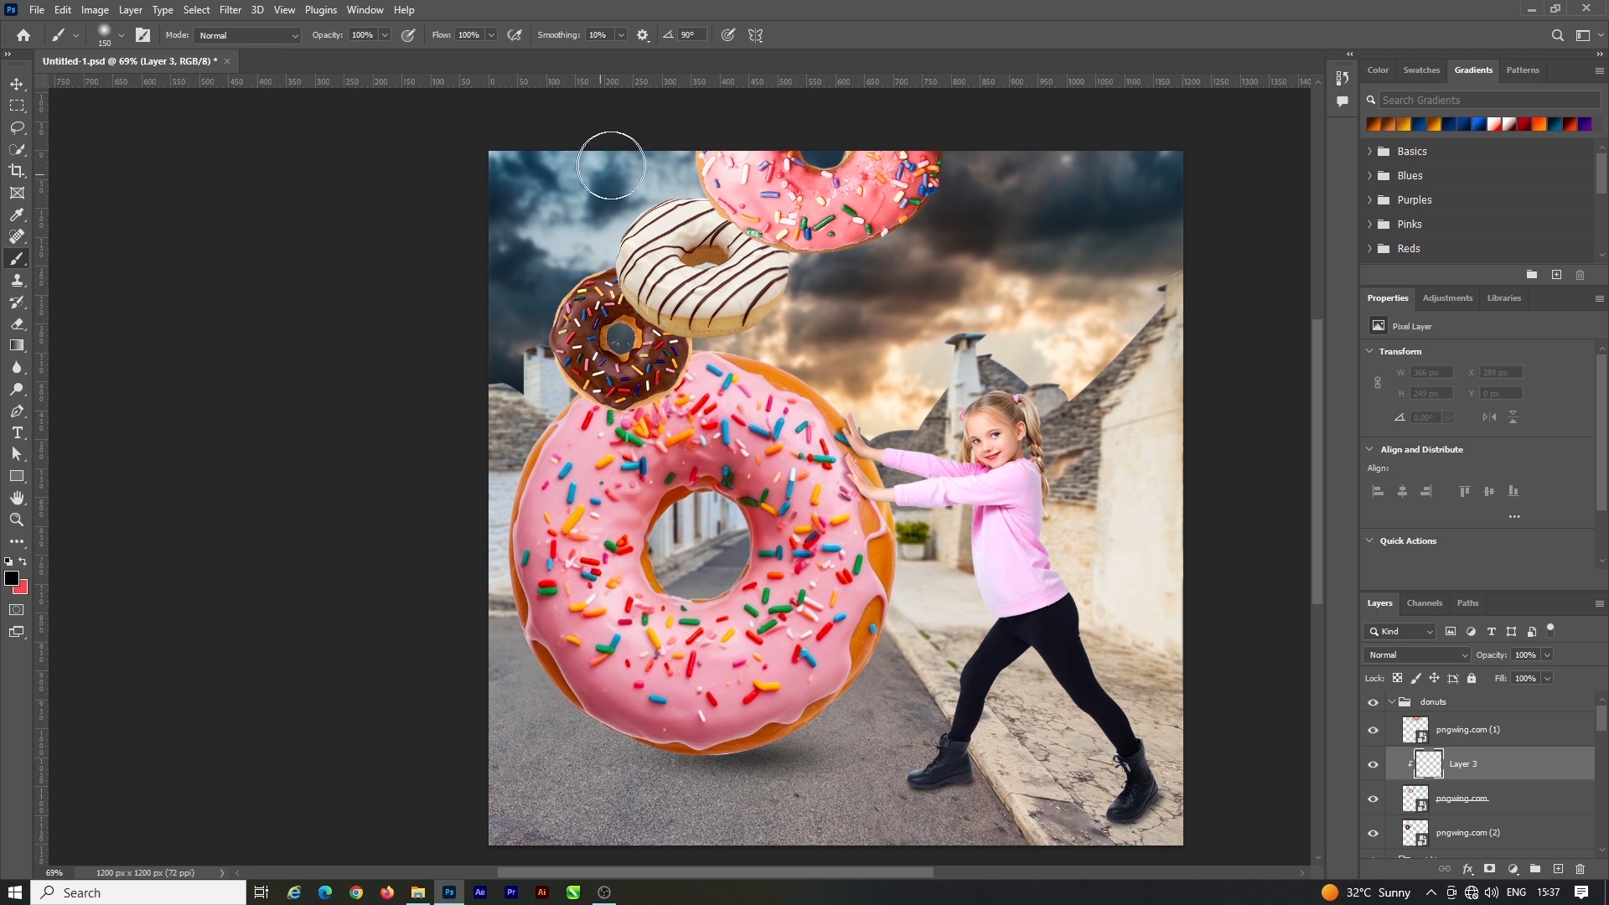
{"action": "left_click_drag", "start_coordinate": [679, 181], "coordinate": [830, 239]}
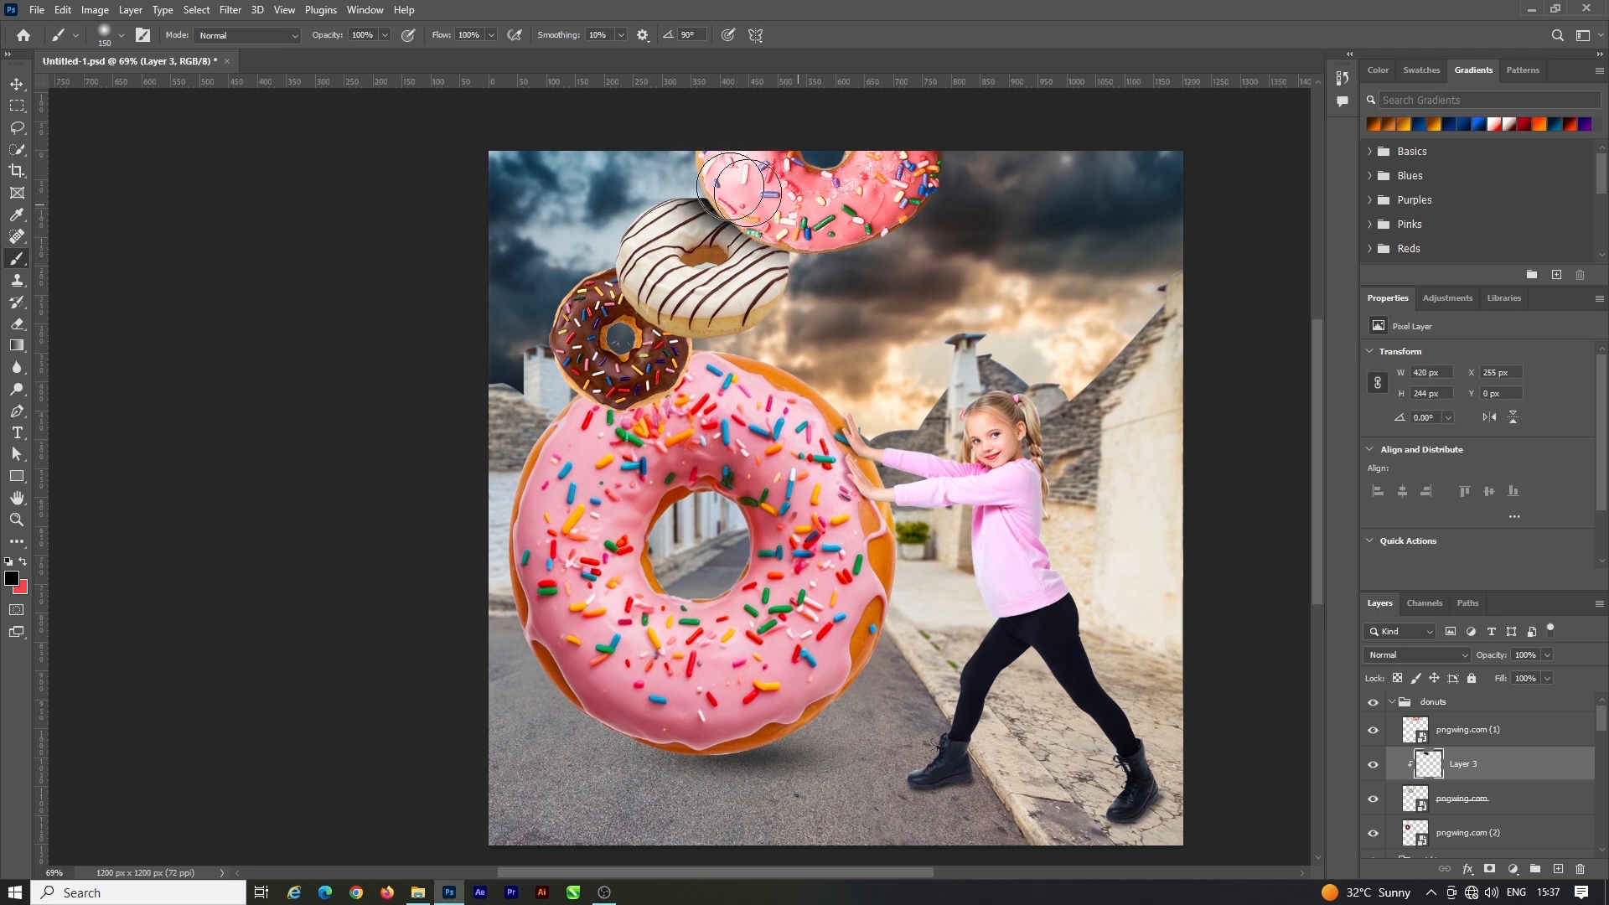
Move the chocolate donut slightly down and left, and paint a soft black shadow on a new layer clipped to it
{"action": "left_click", "coordinate": [12, 83]}
{"action": "left_click_drag", "start_coordinate": [624, 369], "coordinate": [607, 385]}
{"action": "left_click", "coordinate": [1558, 869]}
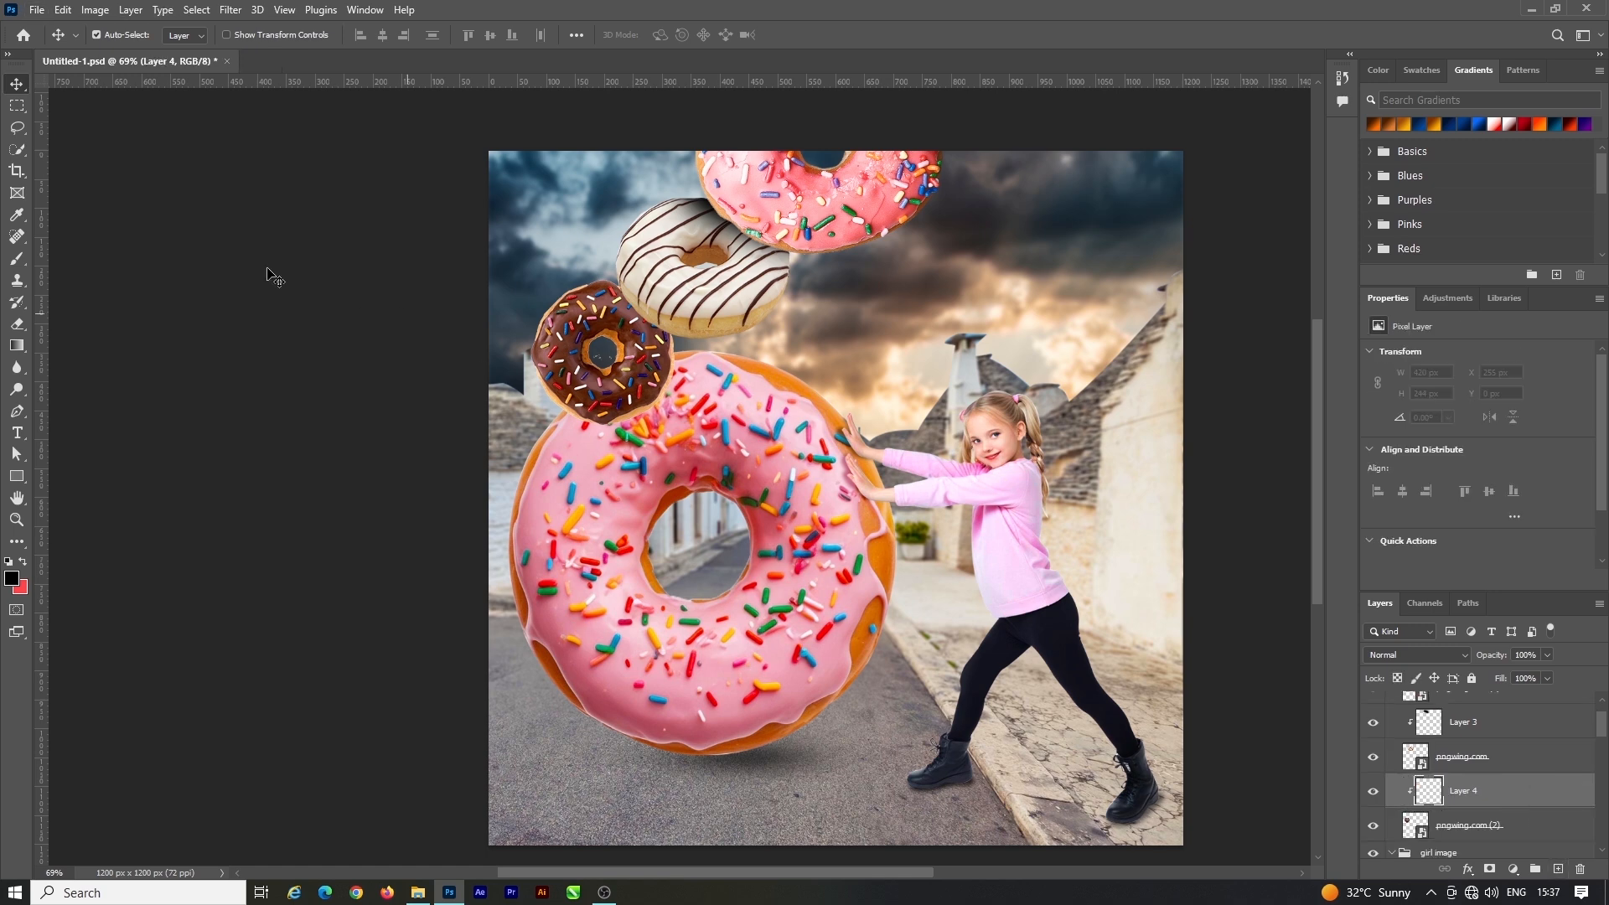
{"action": "left_click", "coordinate": [17, 260]}
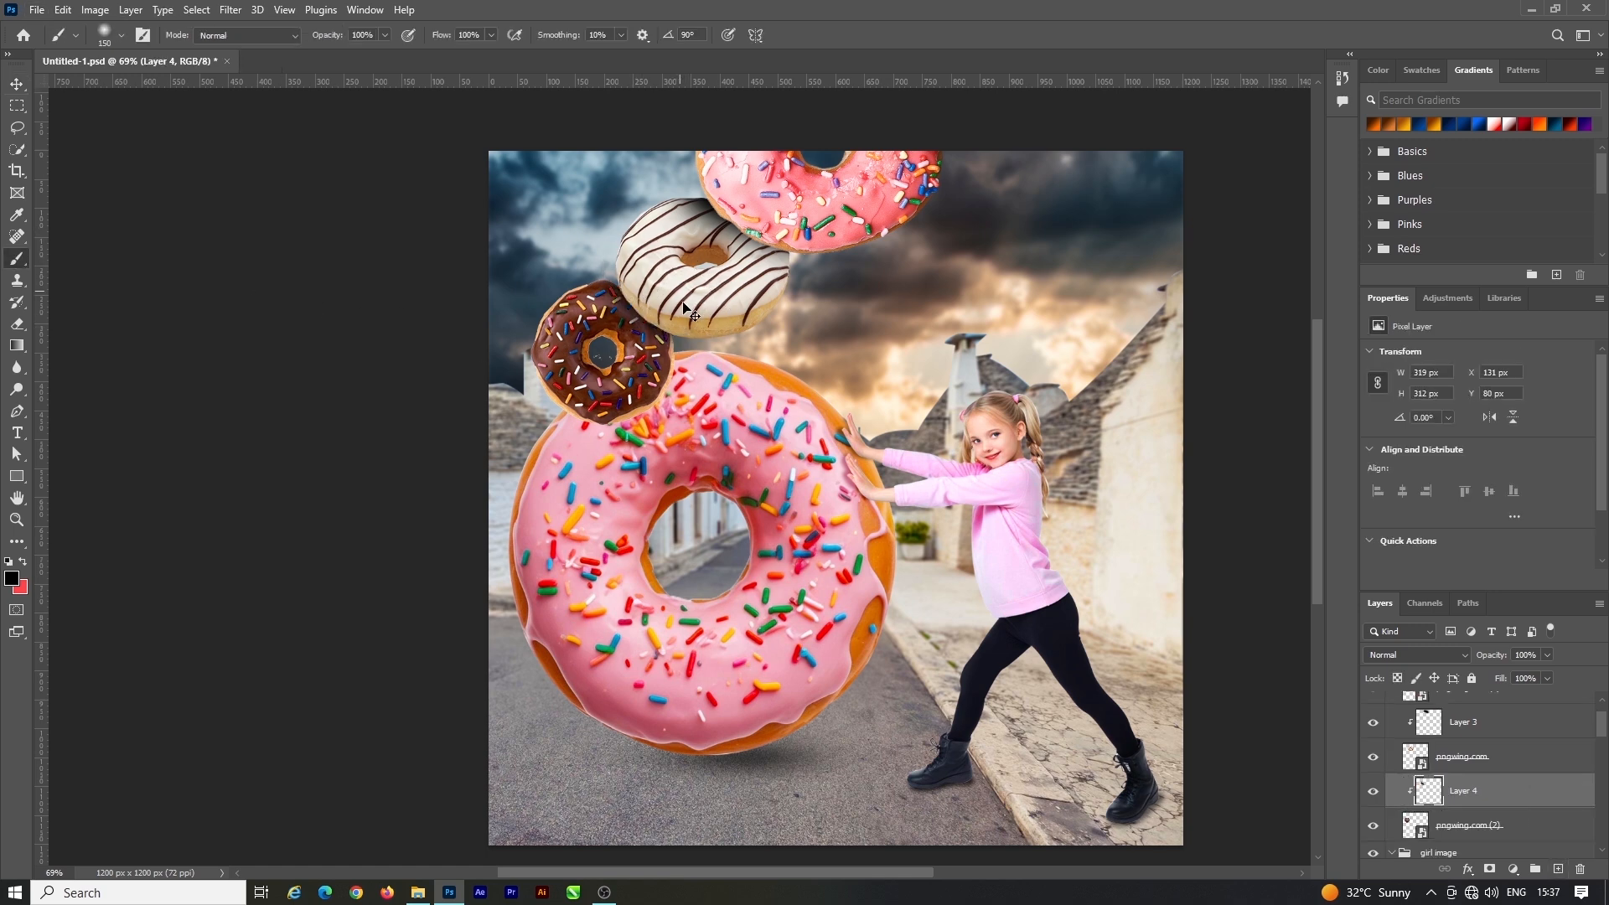
{"action": "left_click_drag", "start_coordinate": [611, 268], "coordinate": [739, 280]}
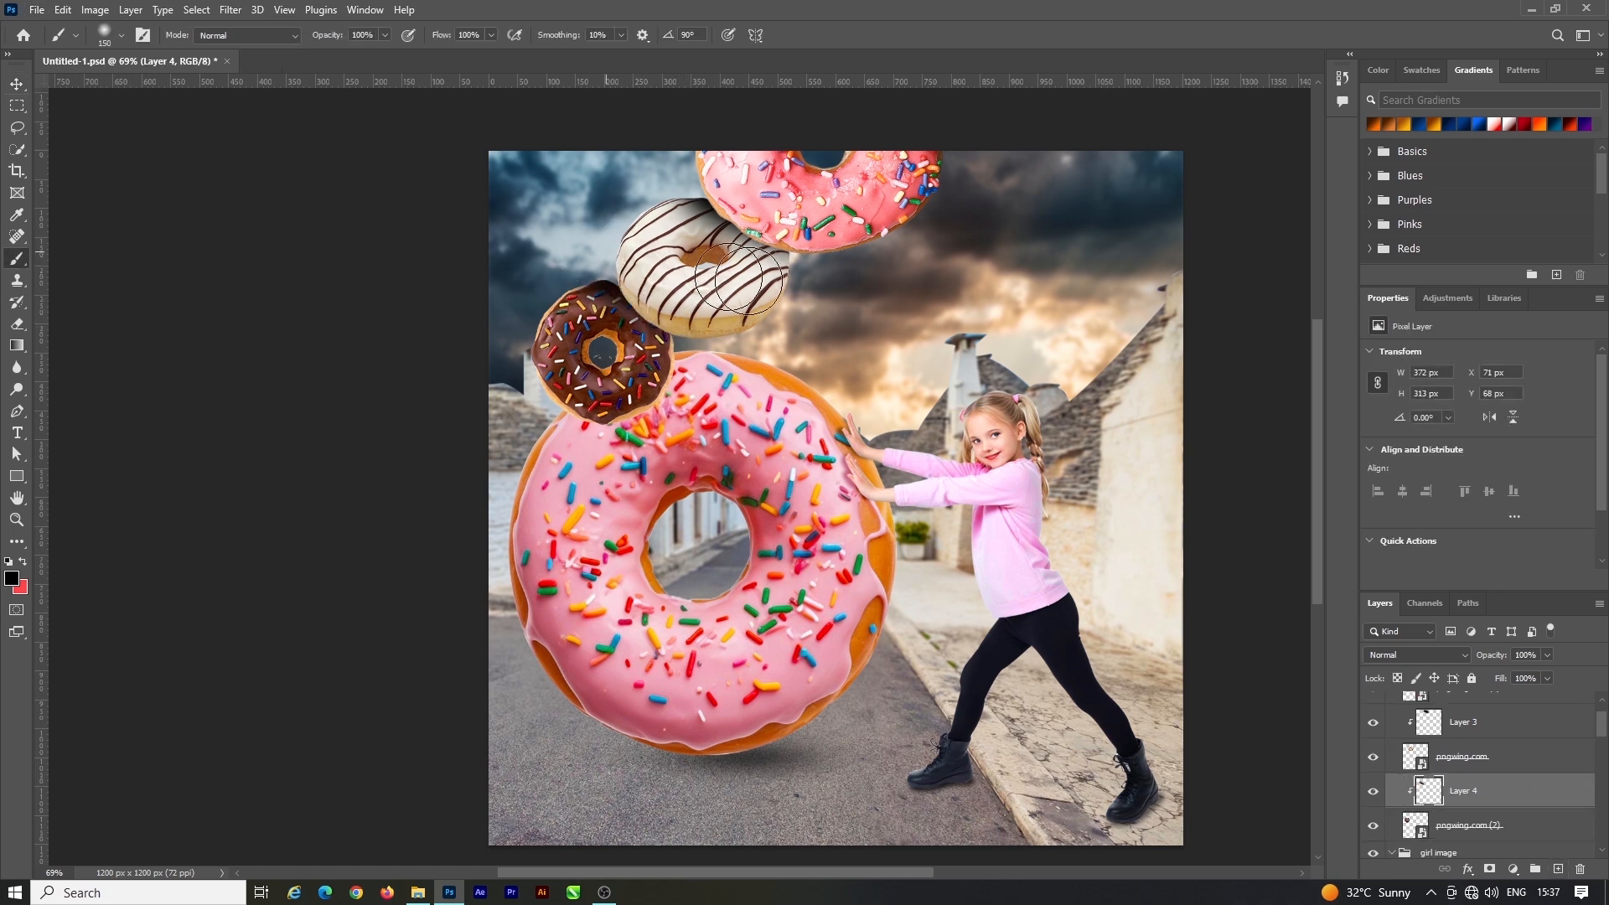
Lower the opacity of both shadow layers clipped to the striped and chocolate donuts to 58%
{"action": "left_click", "coordinate": [16, 87]}
{"action": "left_click", "coordinate": [1479, 723], "text": "shift"}
{"action": "left_click", "coordinate": [1503, 750], "text": "ctrl"}
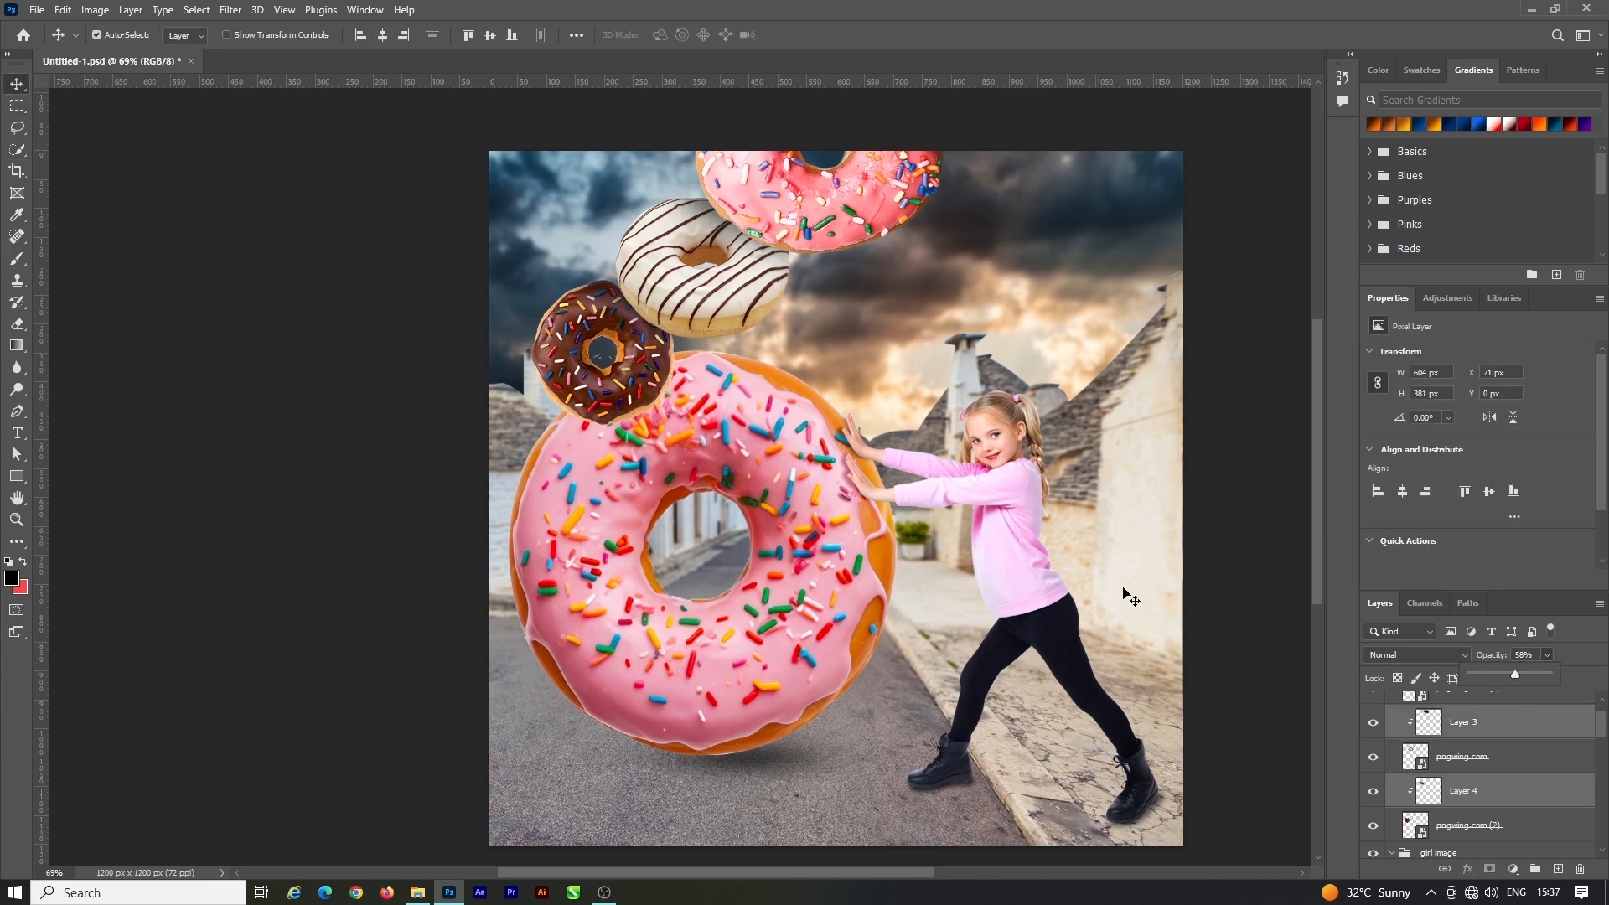
{"action": "left_click", "coordinate": [1239, 544]}
Paint a soft black shadow beneath the chocolate donut on a new layer clipped to the big donut, set its opacity to 64%, and save
{"action": "left_click", "coordinate": [825, 569]}
{"action": "scroll", "coordinate": [1540, 802], "scroll_direction": "down", "scroll_amount": 1}
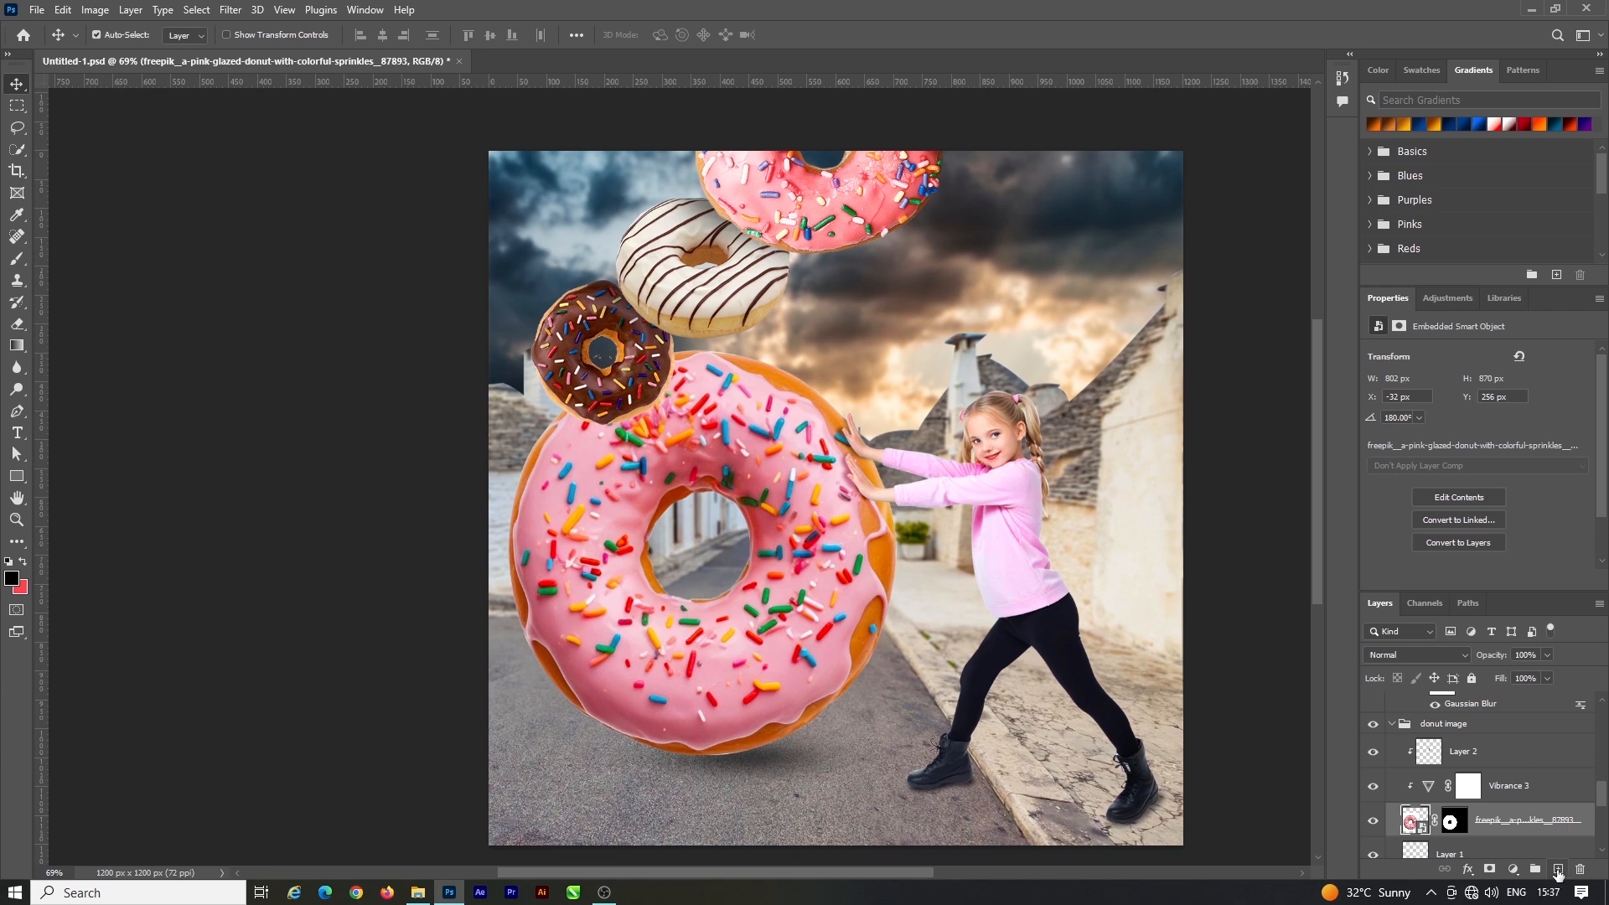
{"action": "left_click", "coordinate": [1558, 870]}
{"action": "key", "text": "b"}
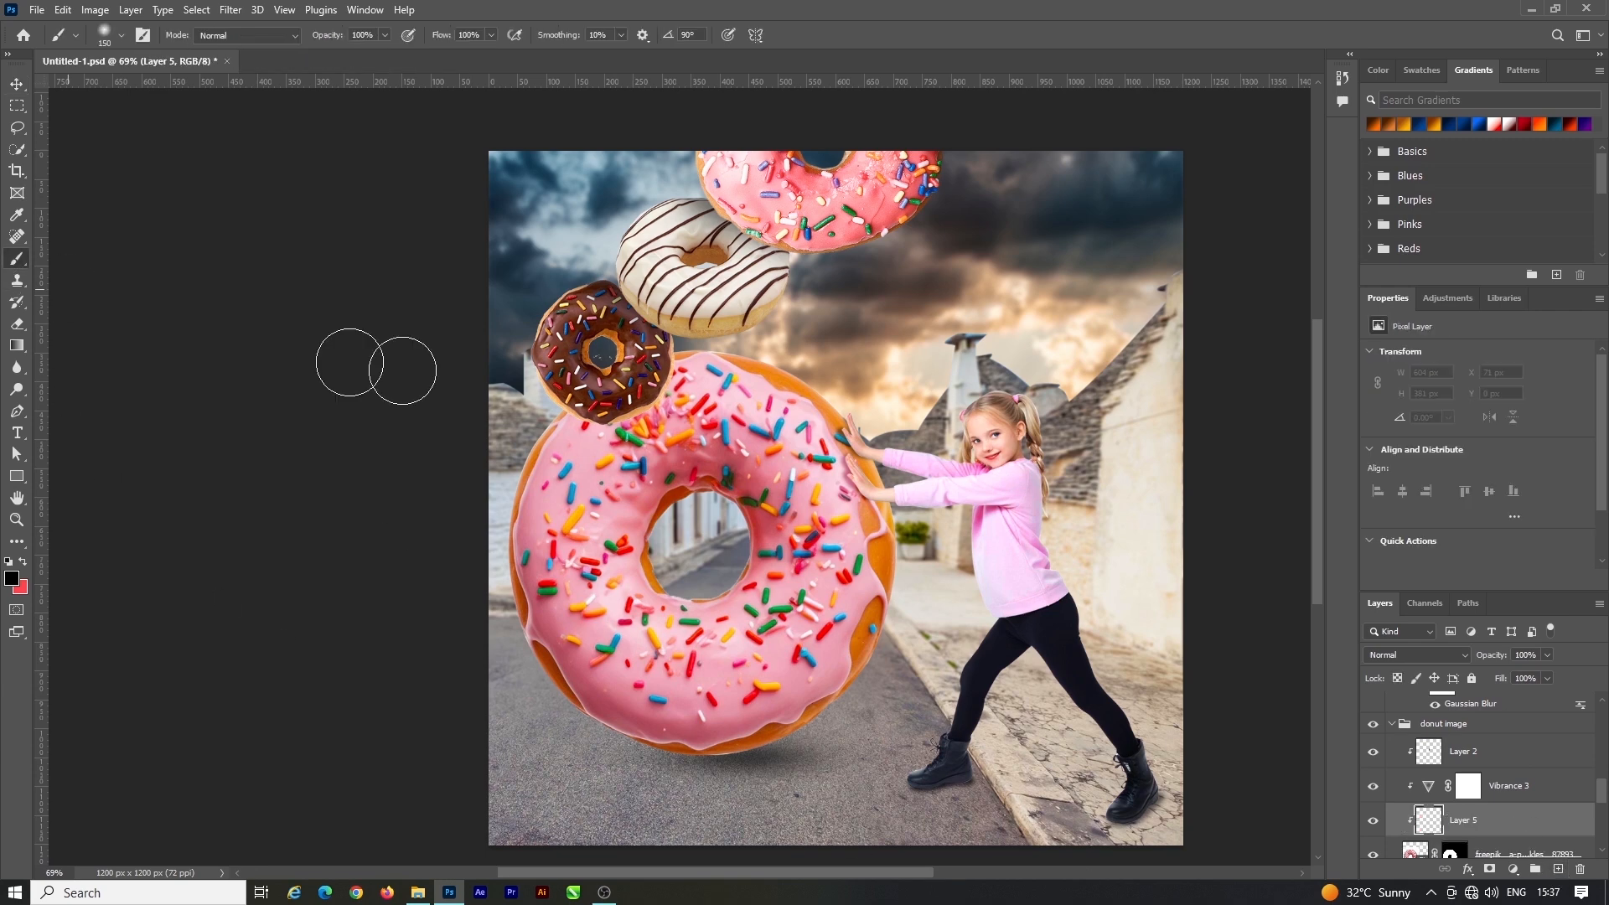
{"action": "mouse_move", "coordinate": [586, 391]}
{"action": "left_mouse_down"}
{"action": "mouse_move", "coordinate": [536, 382]}
{"action": "mouse_move", "coordinate": [520, 406]}
{"action": "left_mouse_up"}
{"action": "key", "text": "ctrl+z"}
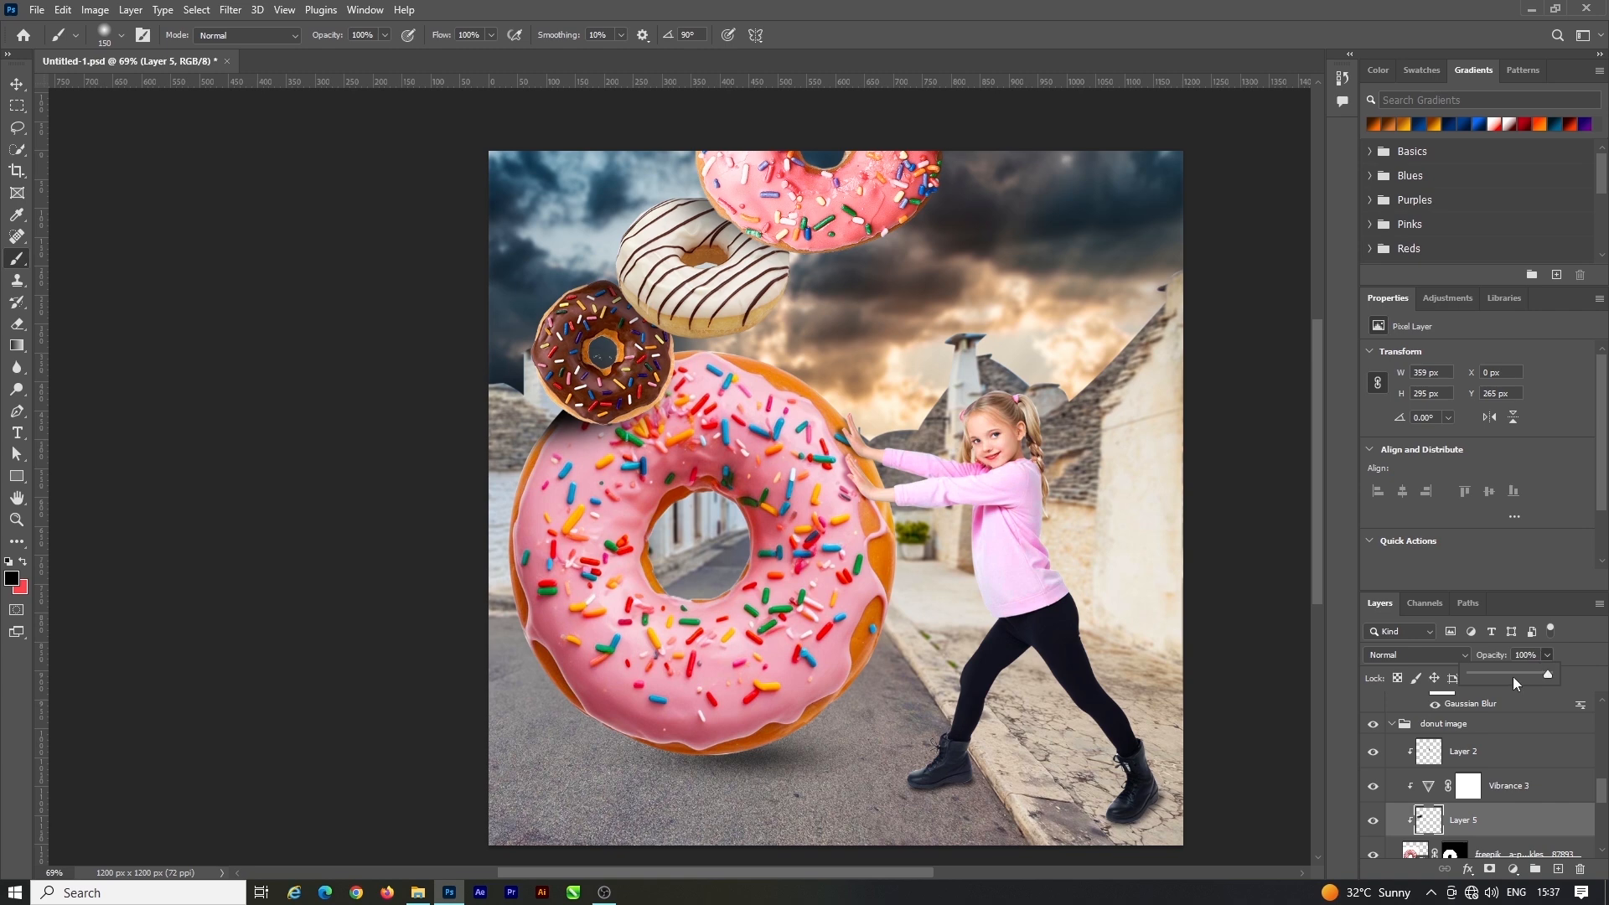
{"action": "left_click_drag", "start_coordinate": [1517, 683], "coordinate": [1518, 679]}
{"action": "left_click", "coordinate": [17, 86]}
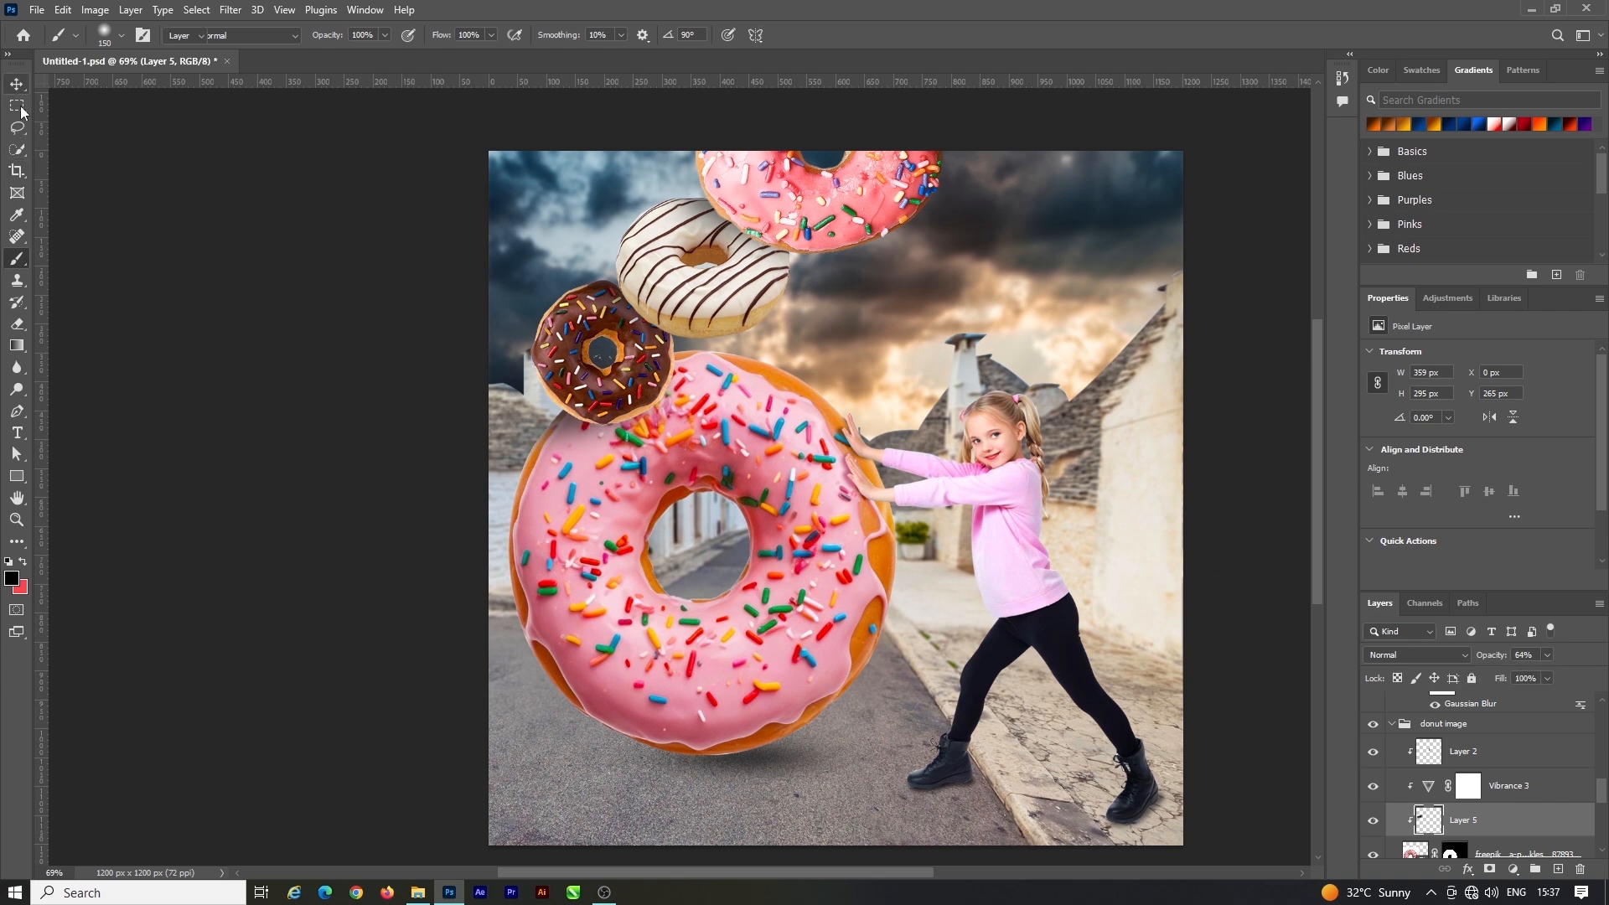
{"action": "left_click", "coordinate": [336, 226]}
{"action": "scroll", "coordinate": [796, 431], "scroll_direction": "down", "scroll_amount": 2}
{"action": "key", "text": "ctrl+s"}
Place the vecteezy_road-traffic-cones_20943652 image as an embedded object at the canvas's lower-left edge, scaled to 96.98% and rotated -14.95°
{"action": "scroll", "coordinate": [811, 482], "scroll_direction": "down", "scroll_amount": 1}
{"action": "scroll", "coordinate": [813, 486], "scroll_direction": "up", "scroll_amount": 1}
{"action": "scroll", "coordinate": [817, 491], "scroll_direction": "down", "scroll_amount": 1}
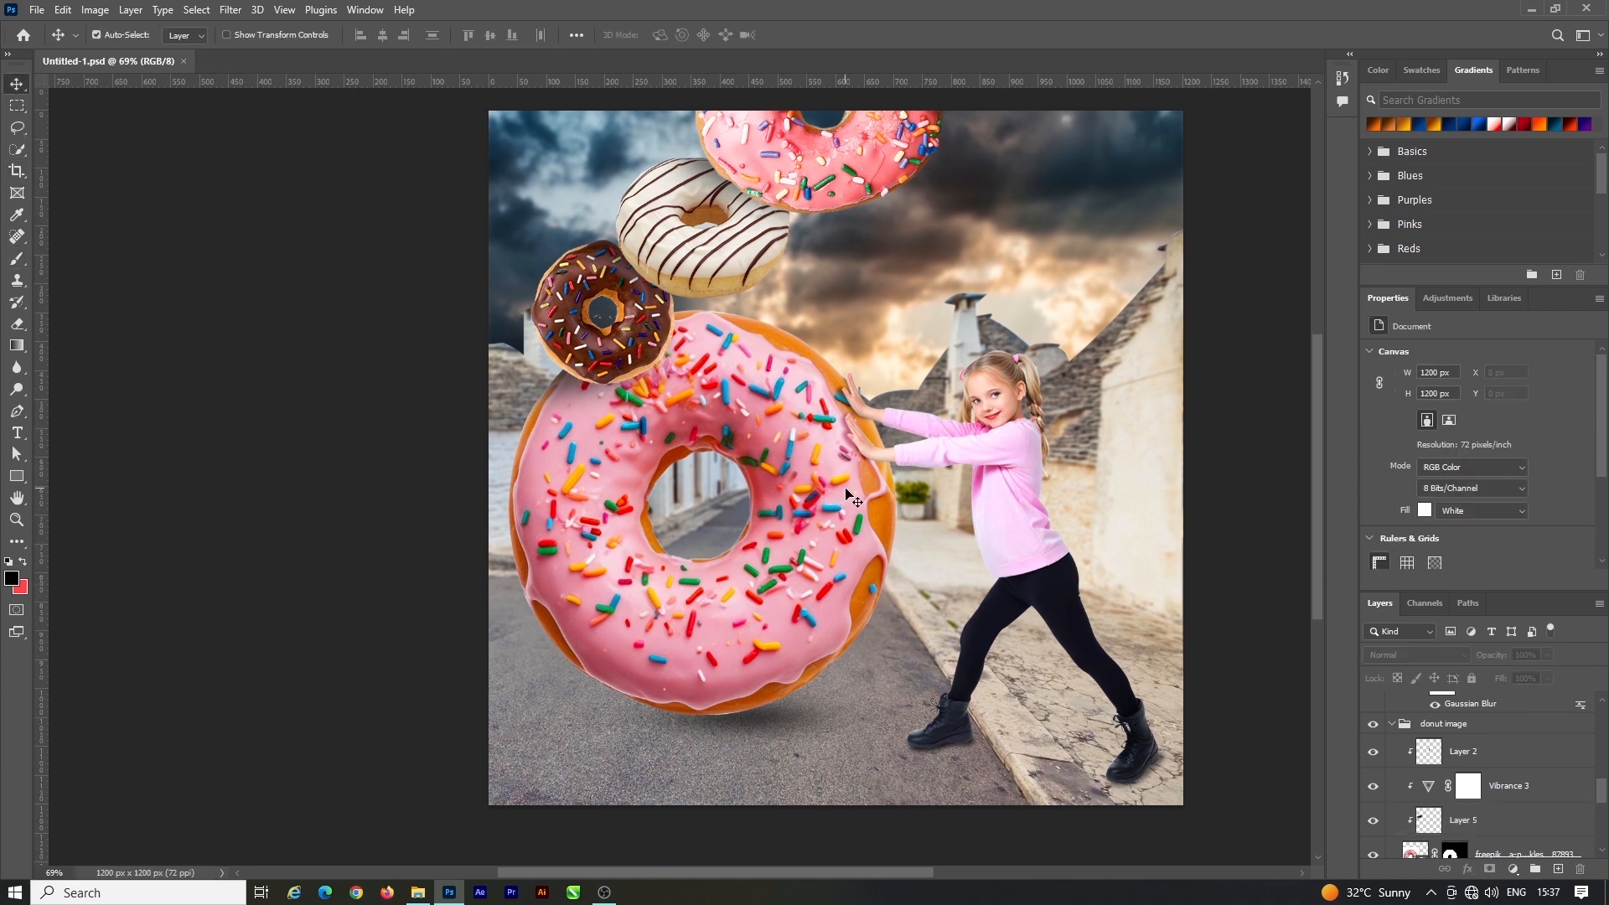
{"action": "scroll", "coordinate": [815, 484], "scroll_direction": "up", "scroll_amount": 1}
{"action": "scroll", "coordinate": [829, 478], "scroll_direction": "down", "scroll_amount": 2}
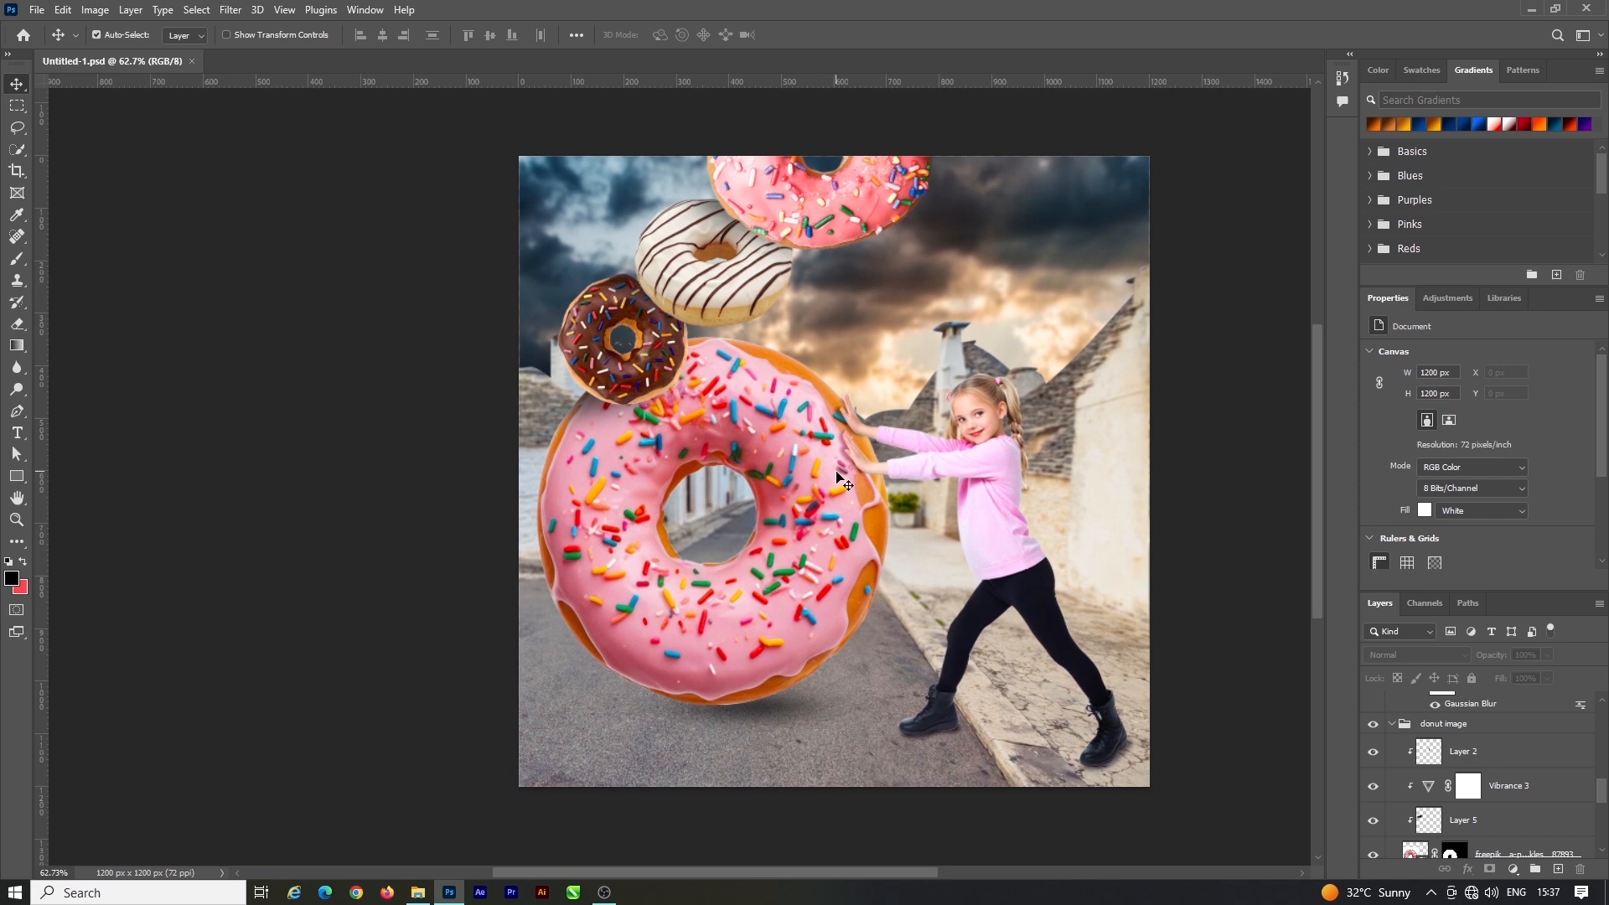
{"action": "scroll", "coordinate": [843, 483], "scroll_direction": "down", "scroll_amount": 1}
{"action": "left_click", "coordinate": [37, 9]}
{"action": "left_click", "coordinate": [84, 324]}
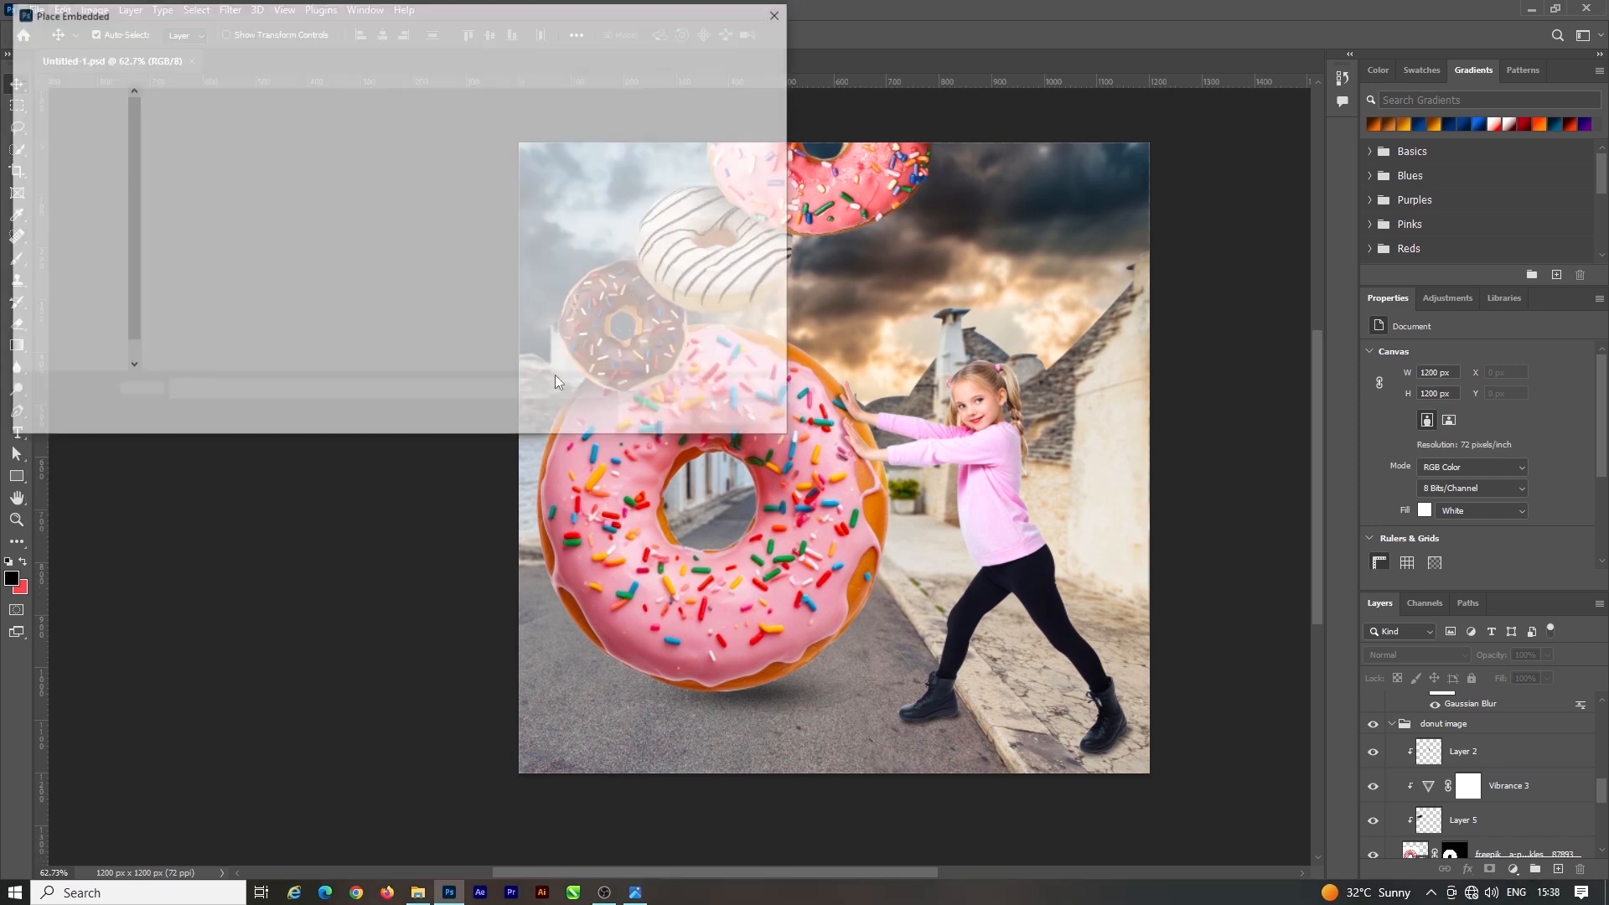
{"action": "double_click", "coordinate": [559, 277]}
{"action": "left_click_drag", "start_coordinate": [795, 455], "coordinate": [599, 527]}
{"action": "left_click_drag", "start_coordinate": [949, 744], "coordinate": [1070, 819]}
{"action": "left_click_drag", "start_coordinate": [1104, 641], "coordinate": [1093, 503]}
{"action": "left_click_drag", "start_coordinate": [835, 588], "coordinate": [840, 646]}
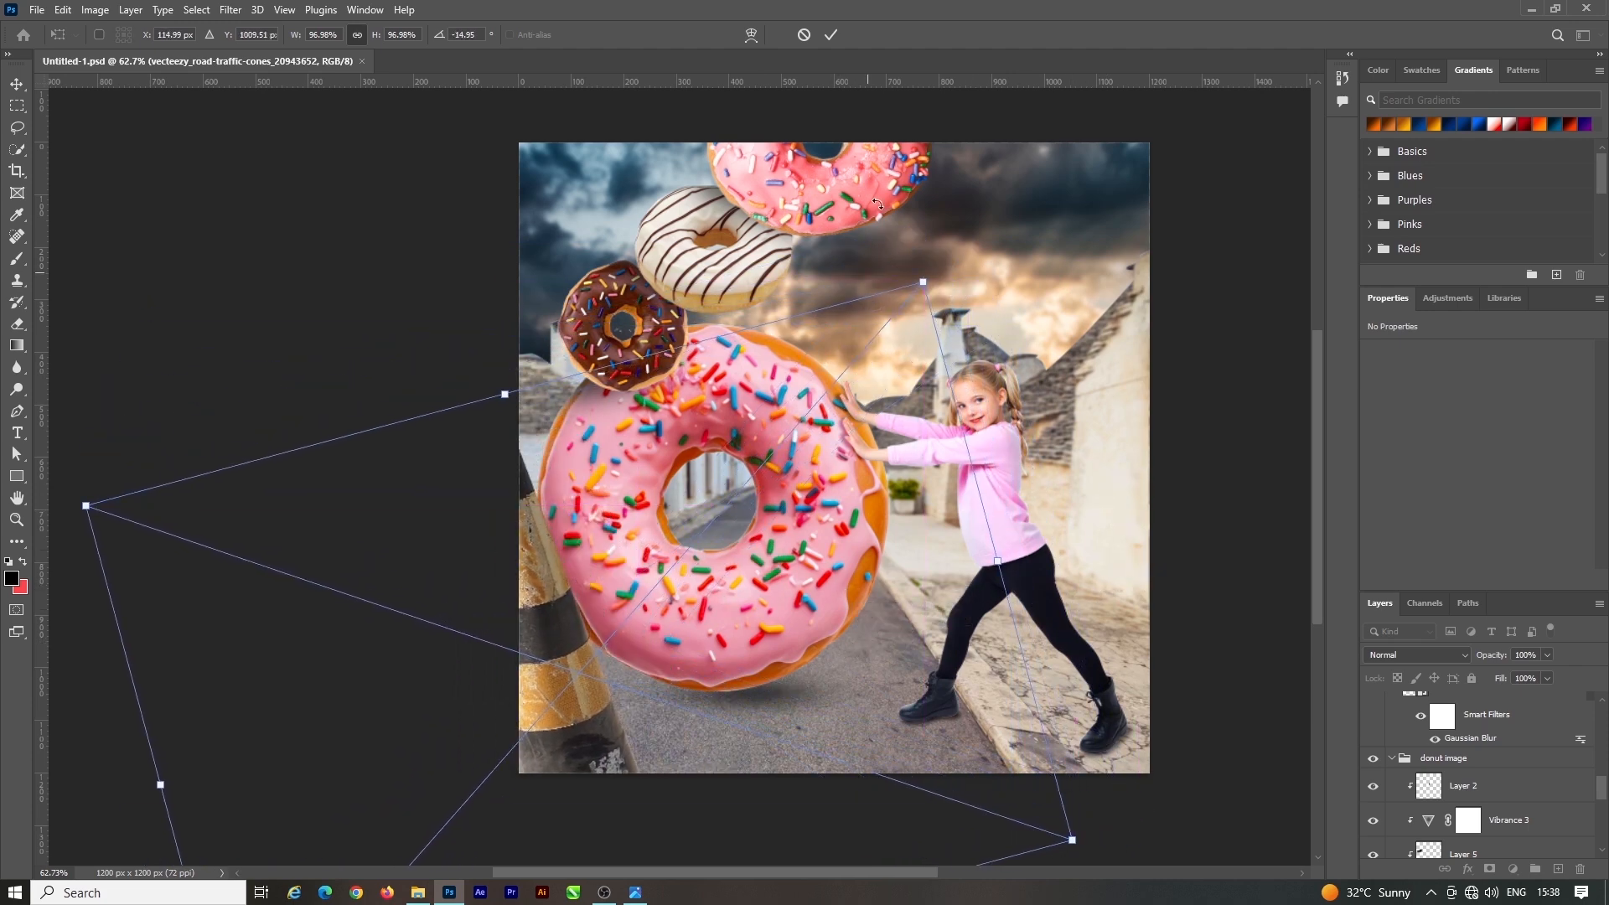
{"action": "left_click", "coordinate": [830, 35]}
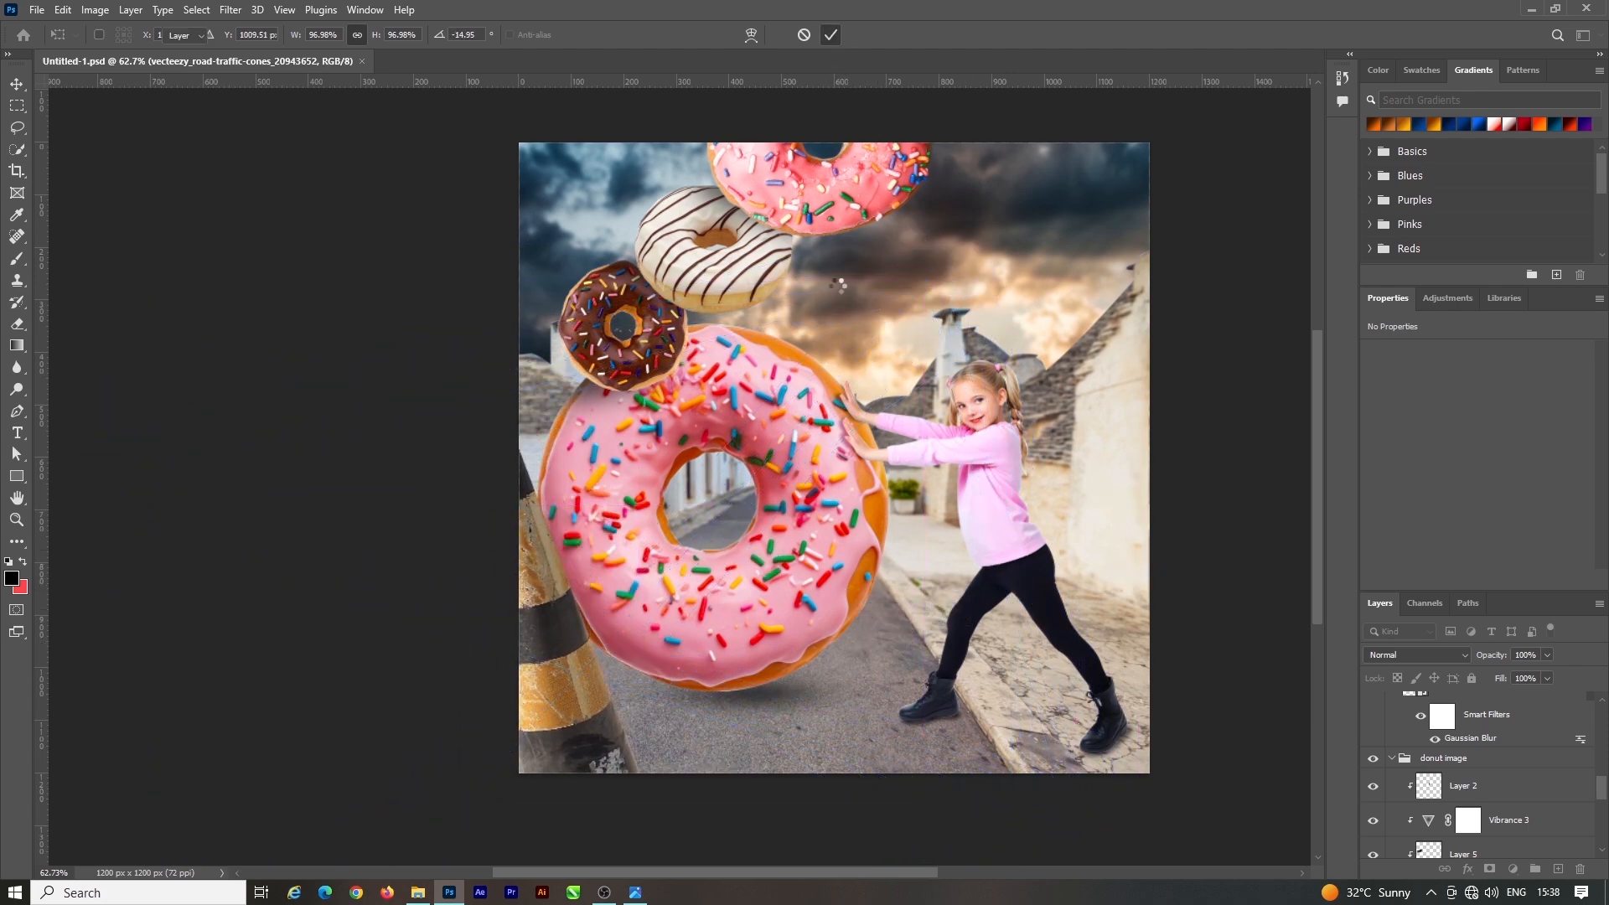
{"action": "left_click", "coordinate": [230, 9]}
{"action": "mouse_move", "coordinate": [394, 224]}
{"action": "left_click", "coordinate": [473, 334]}
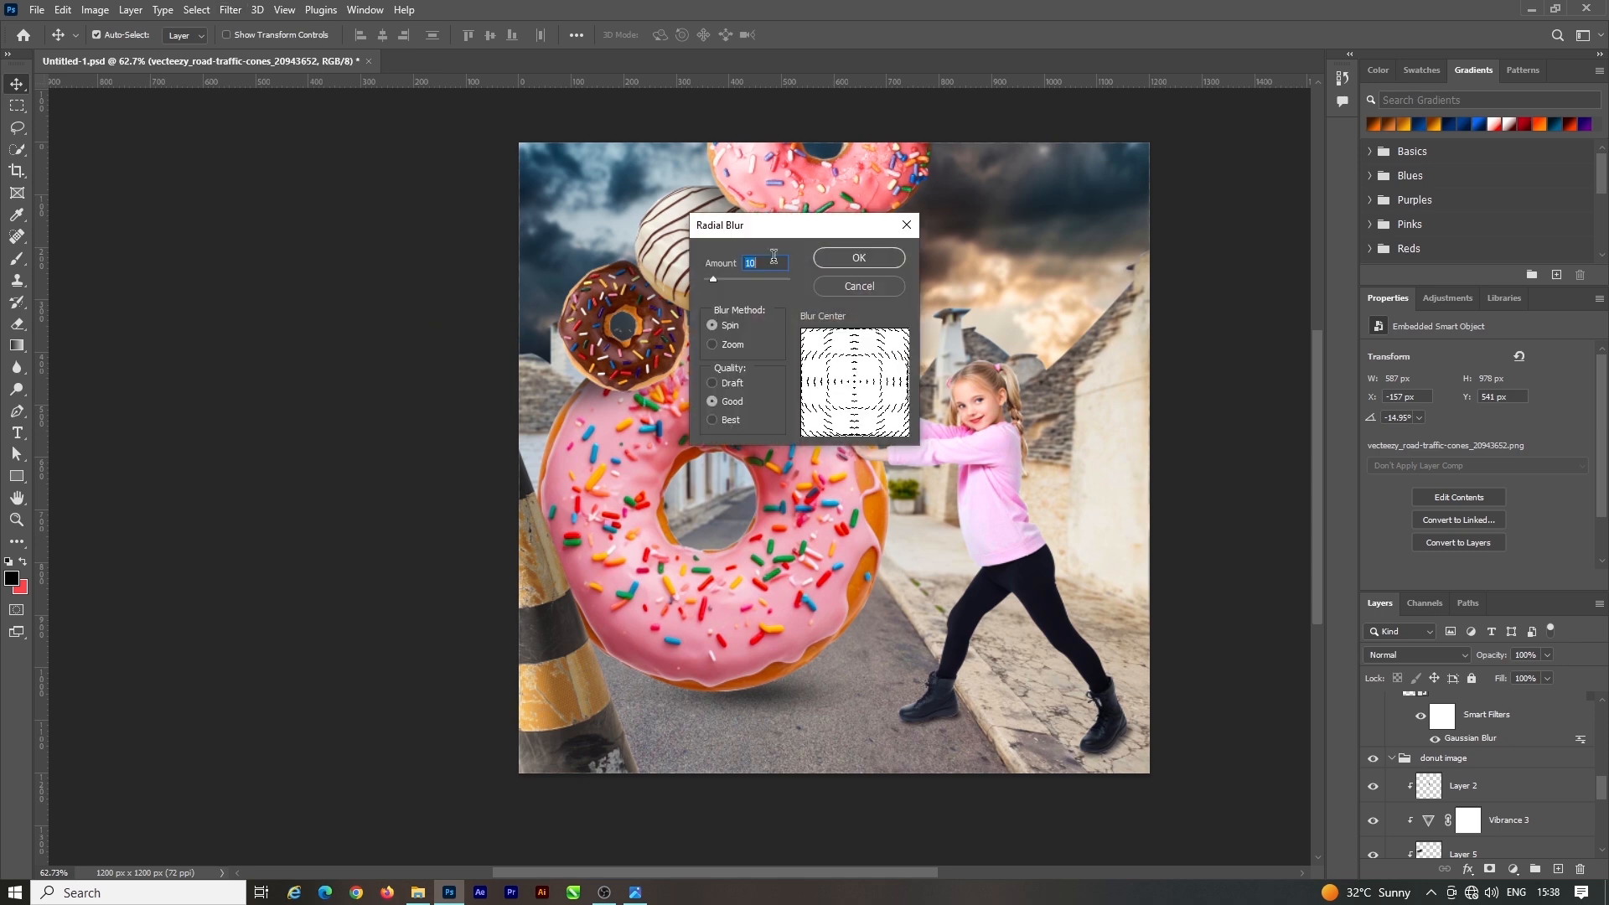
{"action": "left_click", "coordinate": [855, 257]}
Apply a Motion Blur to the traffic cone with an angle of 34° and a distance of 31 pixels
{"action": "left_click", "coordinate": [232, 10]}
{"action": "mouse_move", "coordinate": [394, 219]}
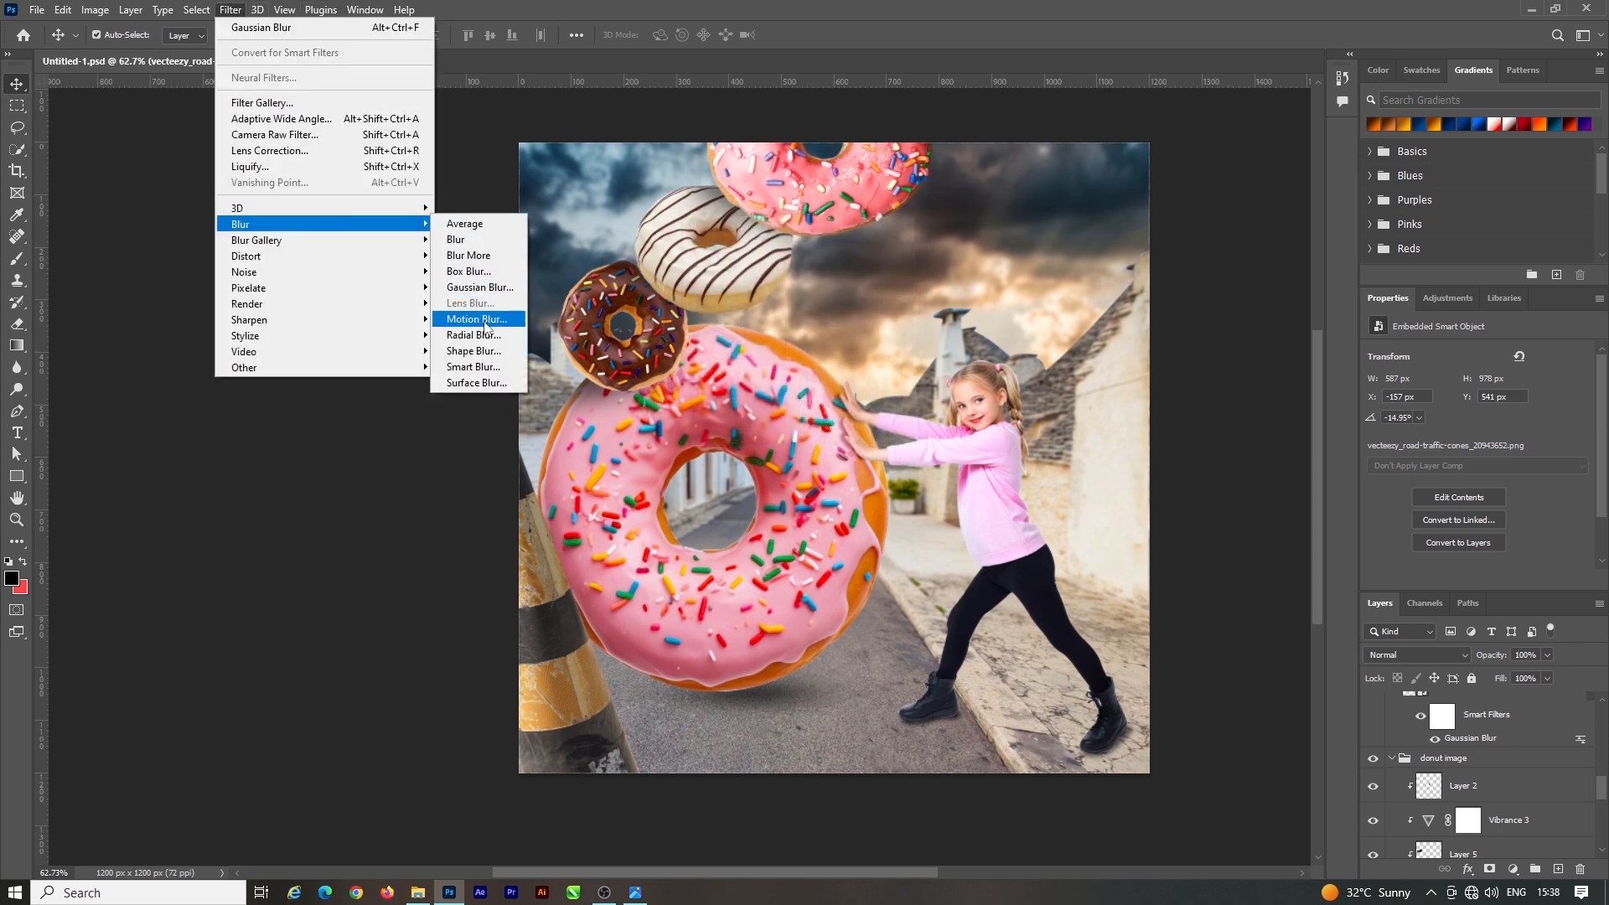
{"action": "left_click", "coordinate": [469, 314]}
{"action": "left_click_drag", "start_coordinate": [811, 414], "coordinate": [823, 405]}
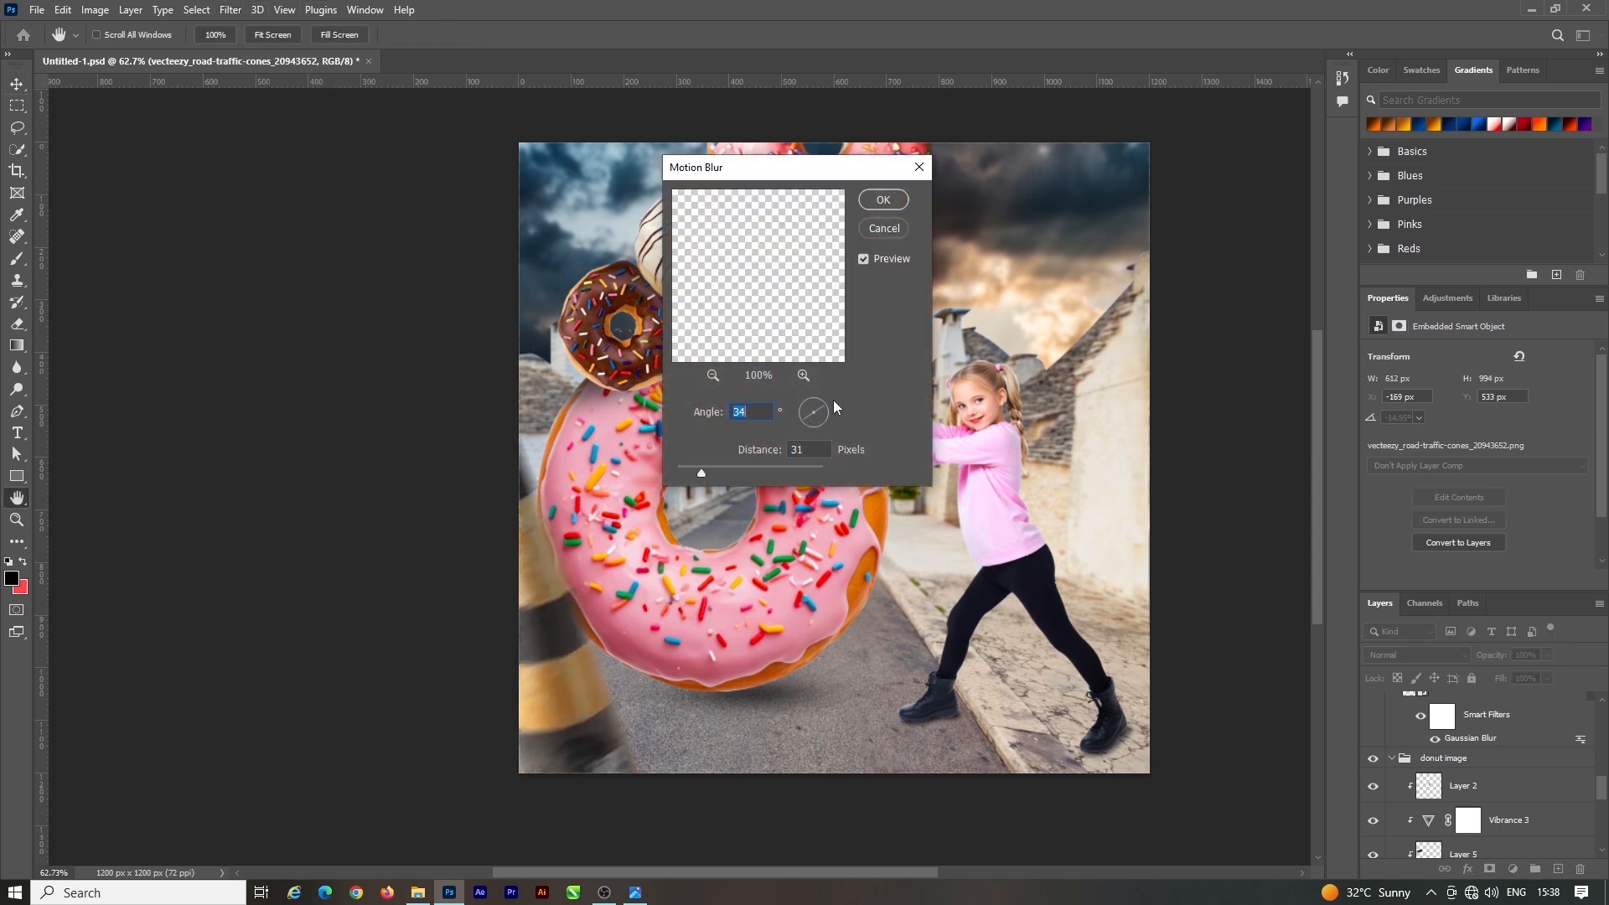
{"action": "left_click", "coordinate": [900, 206]}
Scale the traffic cone to 99.04% and shift it slightly up and right
{"action": "key", "text": "ctrl+t"}
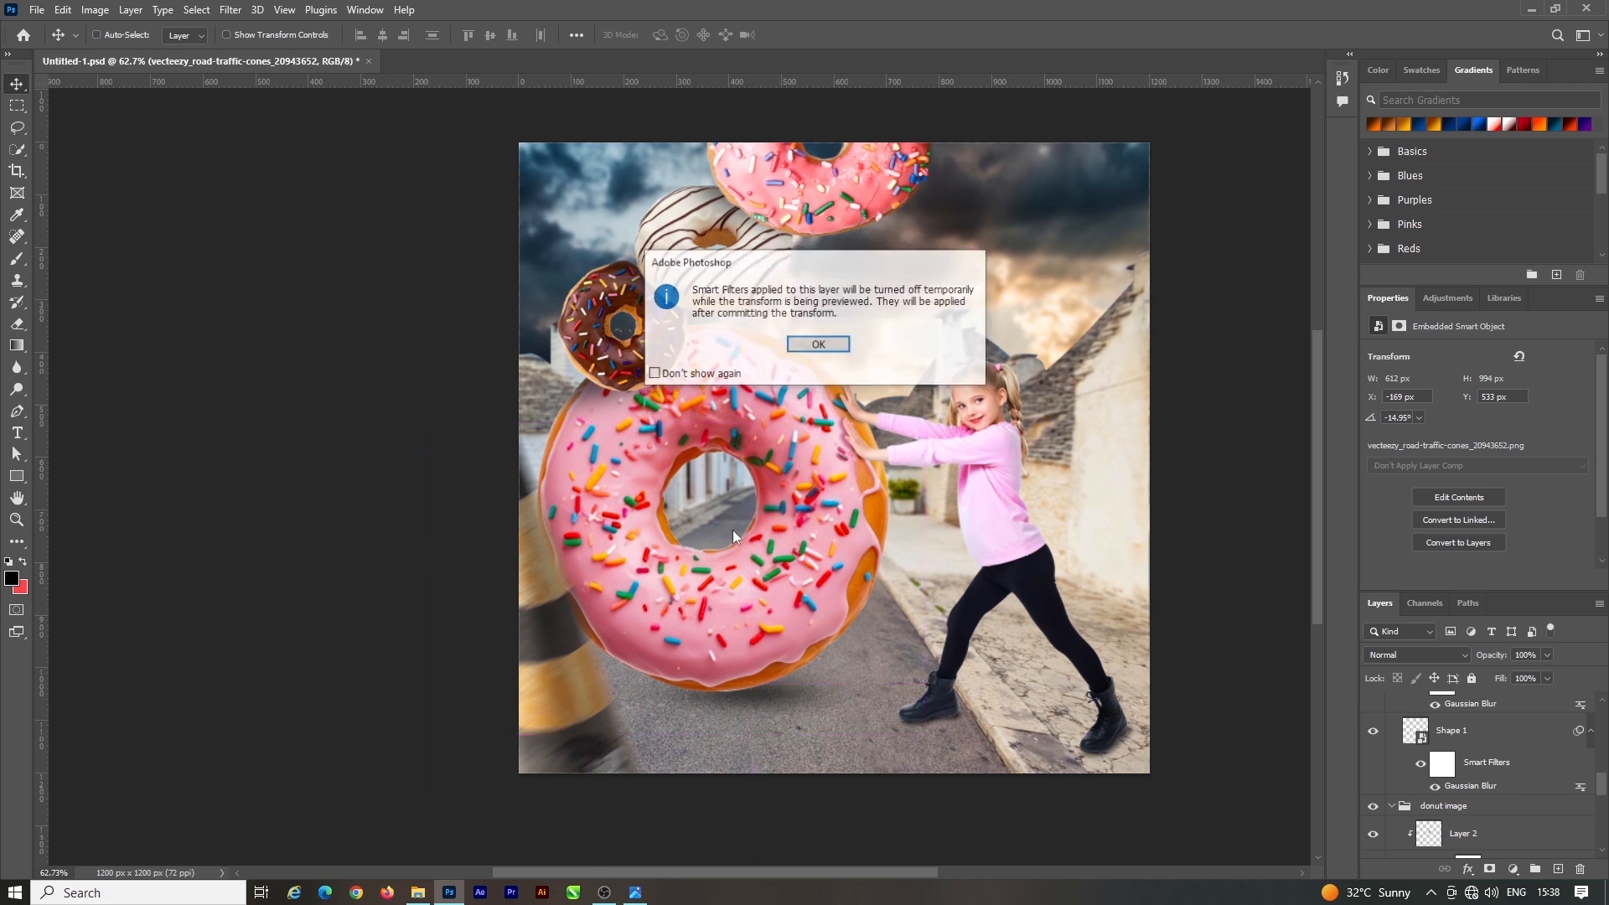
{"action": "left_click", "coordinate": [818, 352]}
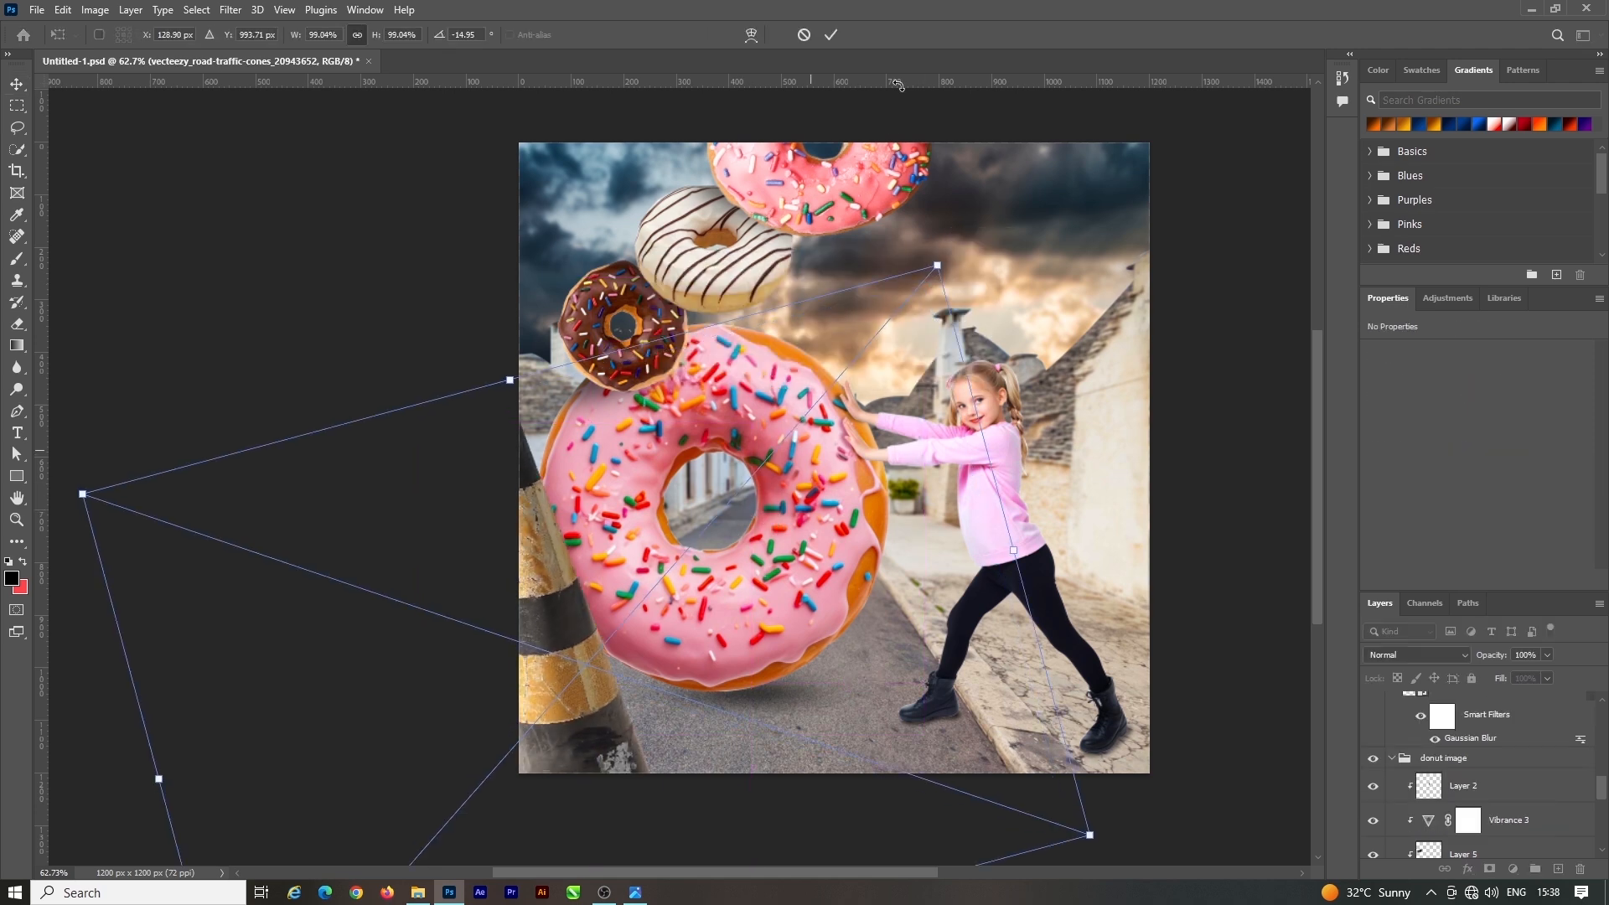
{"action": "left_click", "coordinate": [831, 35]}
Duplicate the blurred traffic cone to the right side of the composition and flip the copy horizontally
{"action": "left_click_drag", "start_coordinate": [897, 574], "coordinate": [898, 575]}
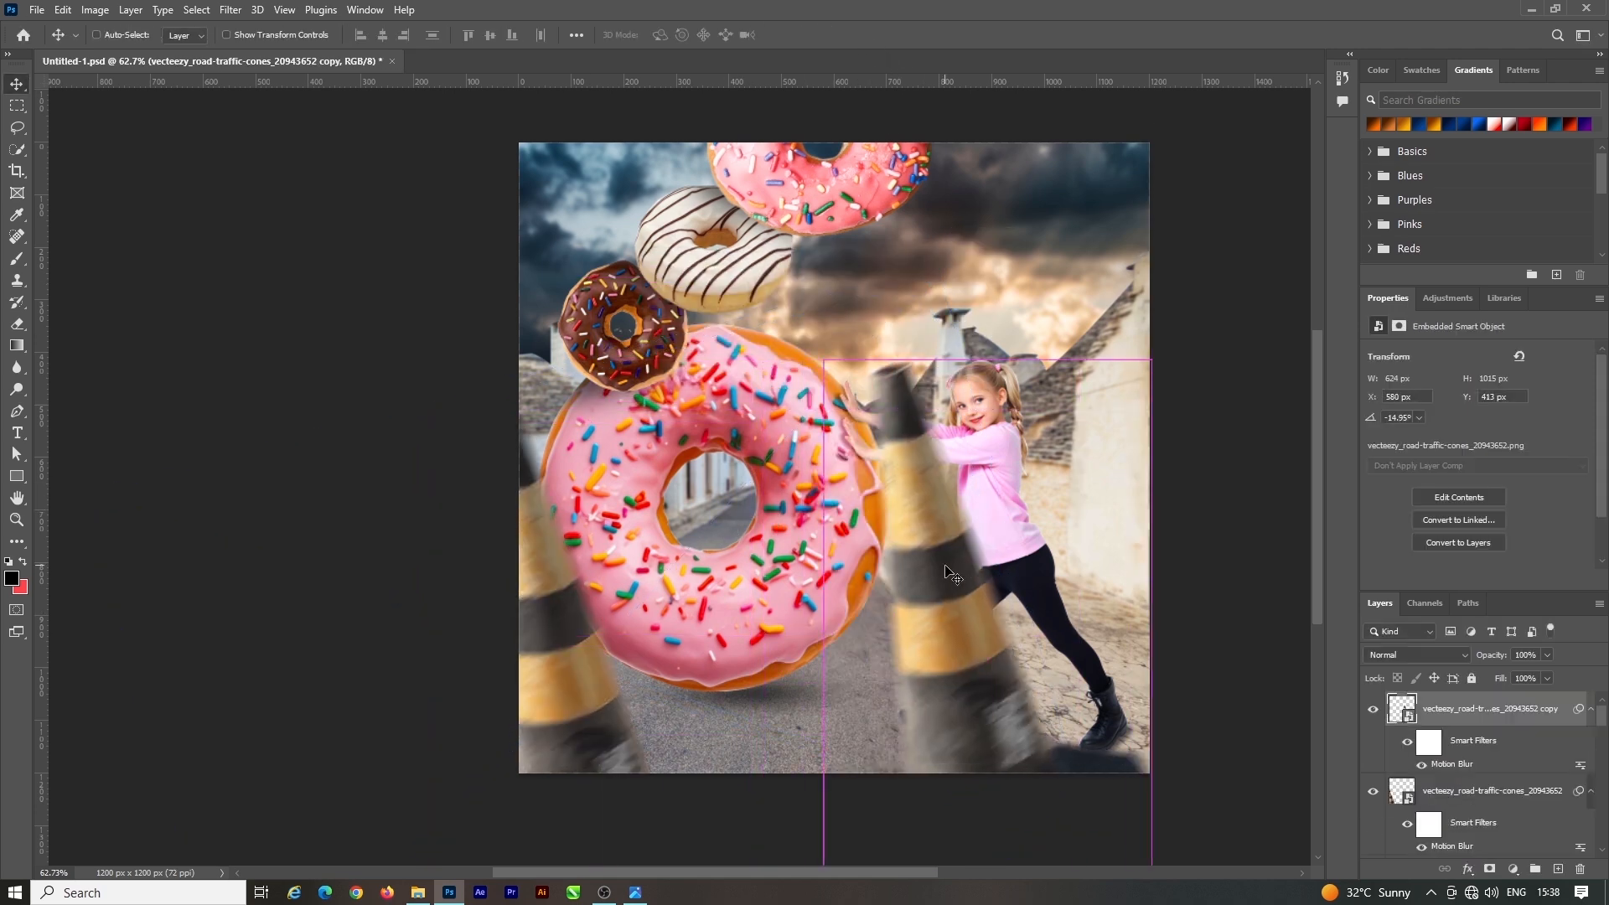
{"action": "key", "text": "ctrl+t"}
{"action": "left_click", "coordinate": [817, 352]}
{"action": "right_click", "coordinate": [970, 248]}
{"action": "left_click", "coordinate": [1039, 568]}
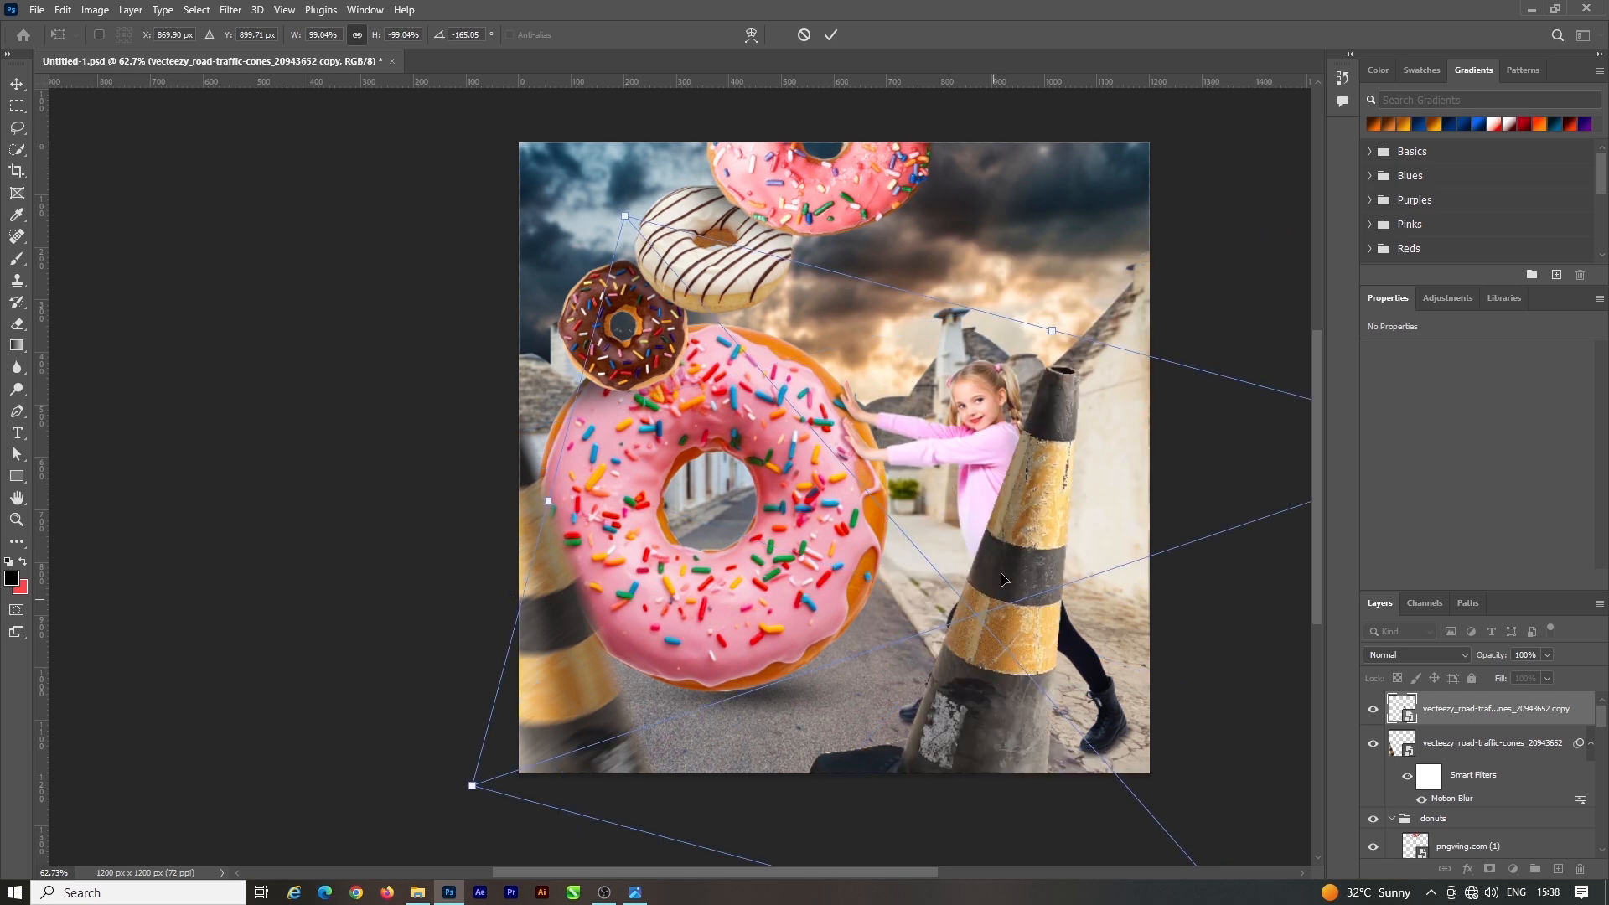
Move the flipped cone to the canvas's lower-right edge, rotate it to about -173.04°, and save the document
{"action": "left_click_drag", "start_coordinate": [1014, 580], "coordinate": [1091, 562]}
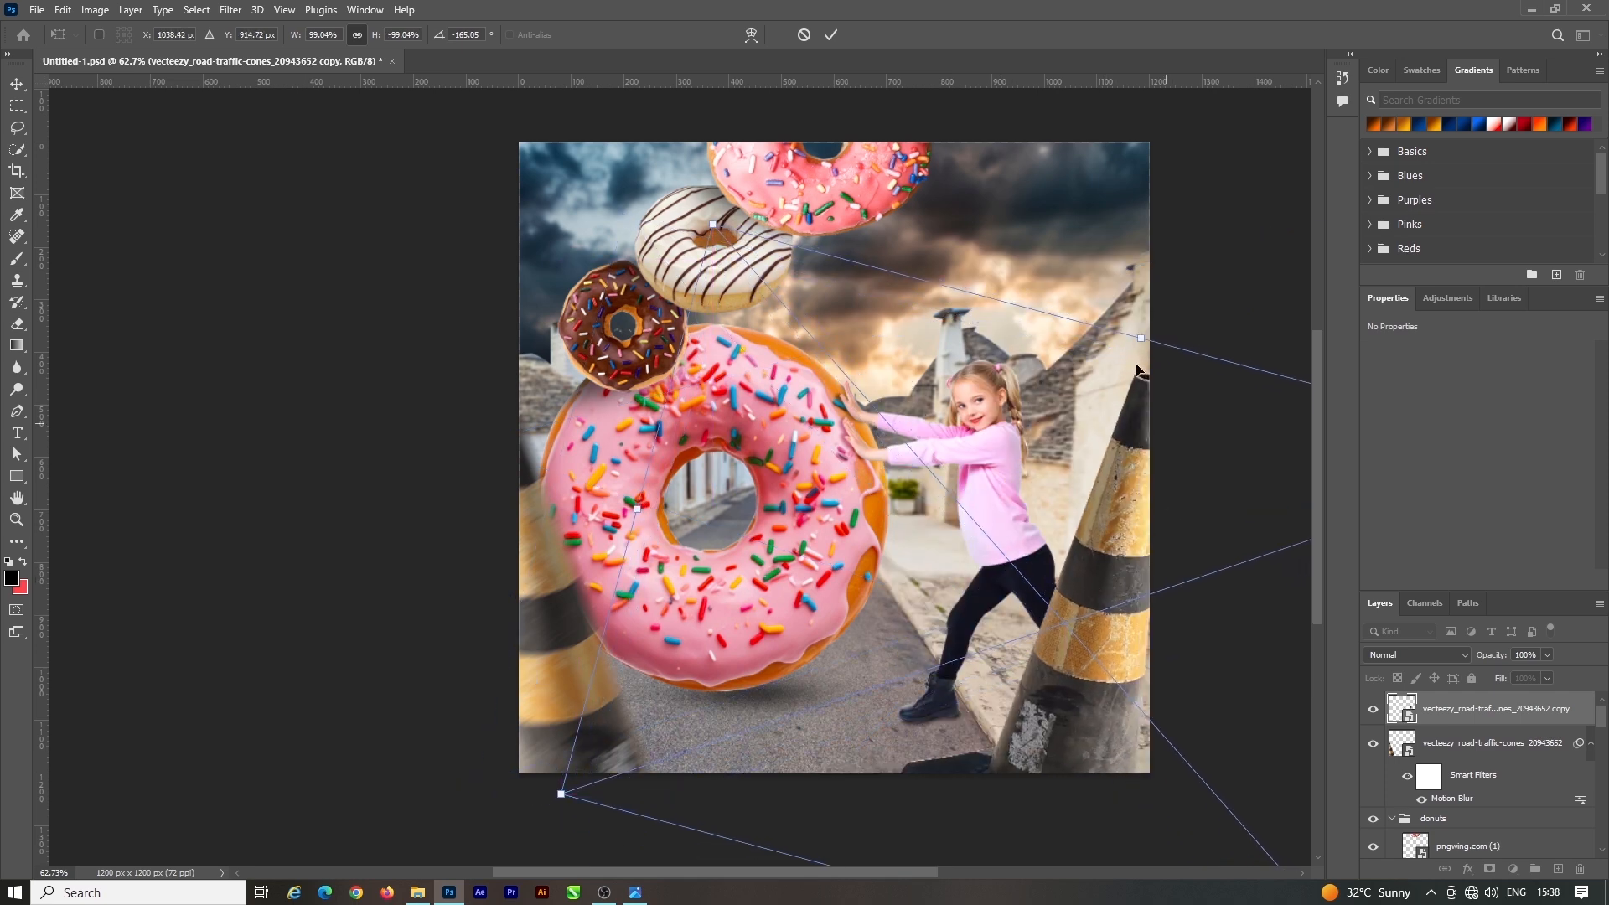
{"action": "left_click_drag", "start_coordinate": [847, 226], "coordinate": [773, 233]}
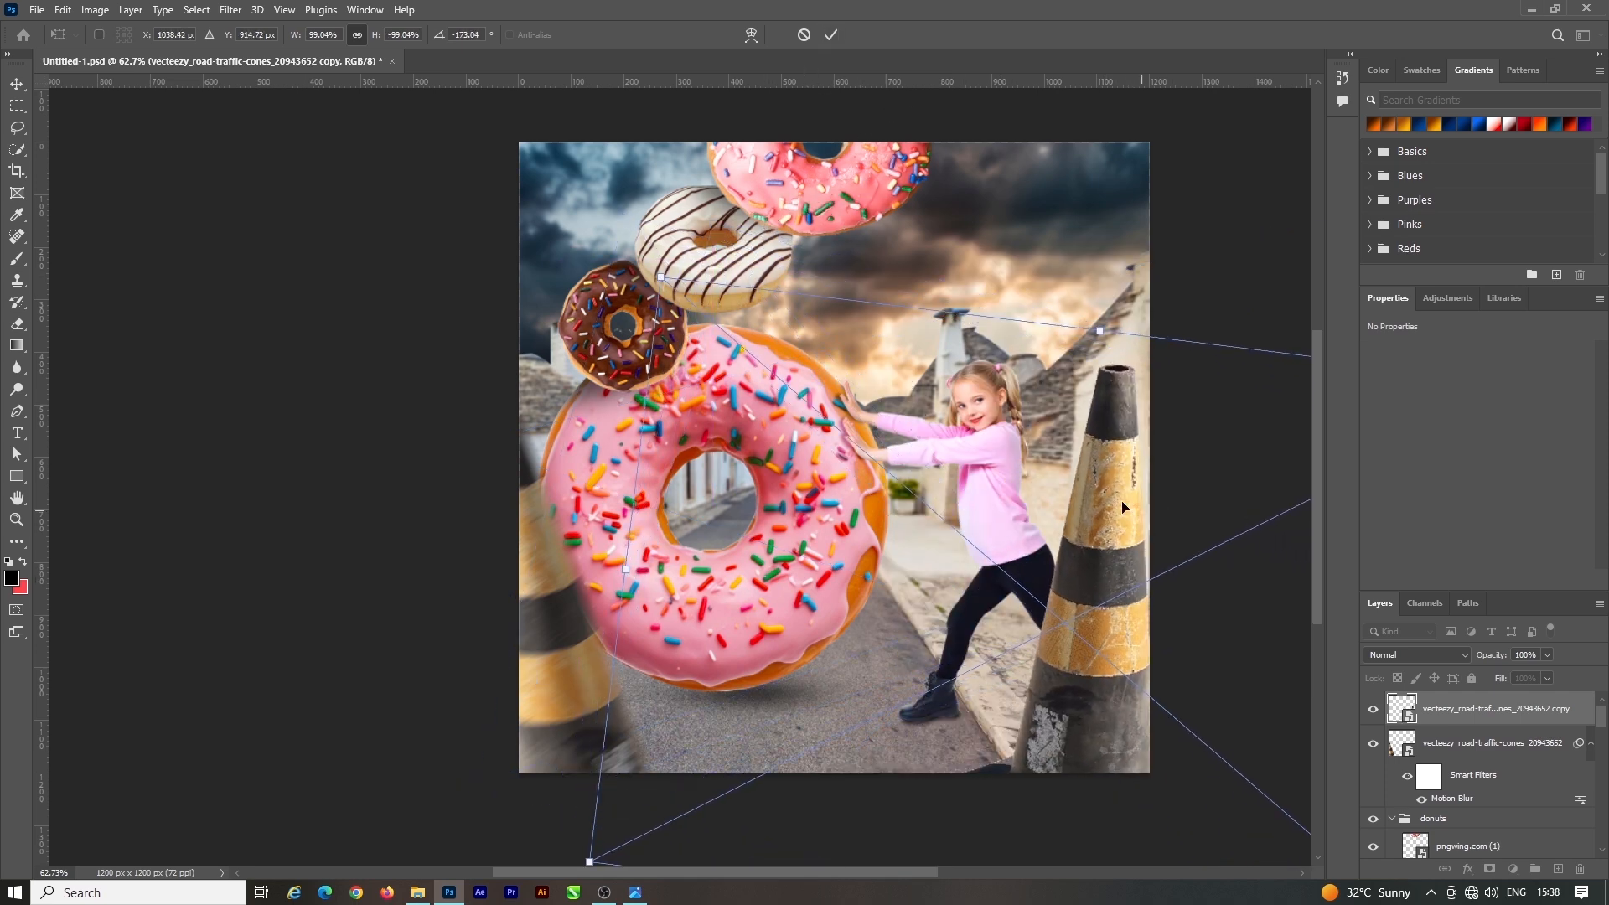
{"action": "left_click_drag", "start_coordinate": [1123, 507], "coordinate": [1138, 537]}
{"action": "left_click", "coordinate": [832, 36]}
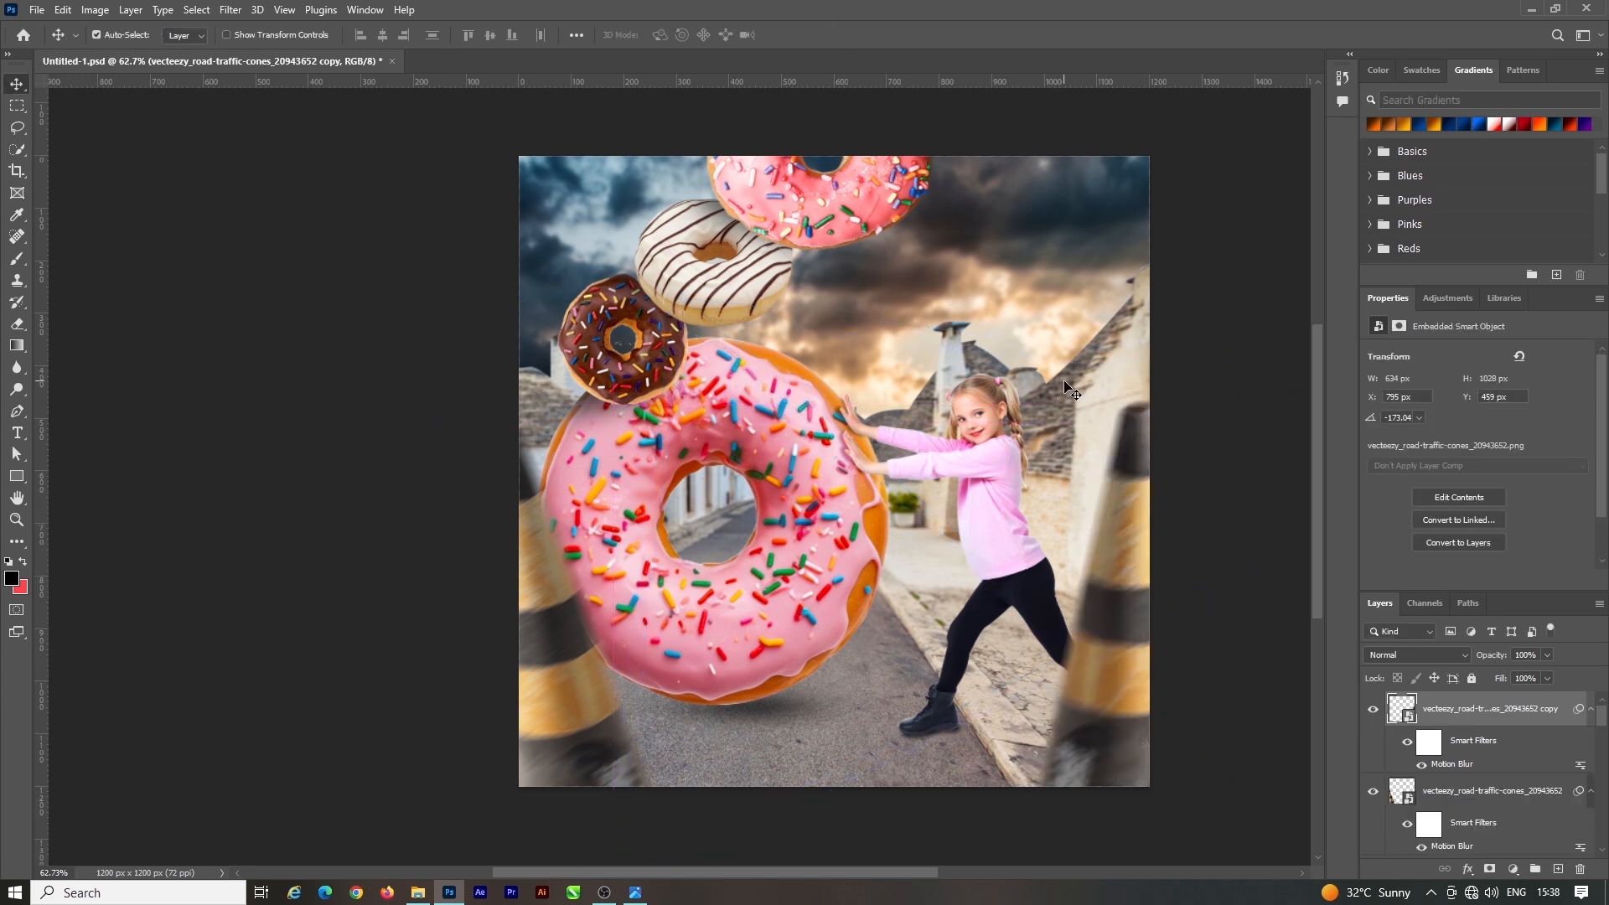
{"action": "key", "text": "ctrl+s"}
Flatten the ground shadow under the big donut to 66.90% of its height and reposition it close beneath the donut
{"action": "scroll", "coordinate": [943, 520], "scroll_direction": "up", "scroll_amount": 1}
{"action": "scroll", "coordinate": [942, 519], "scroll_direction": "down", "scroll_amount": 1}
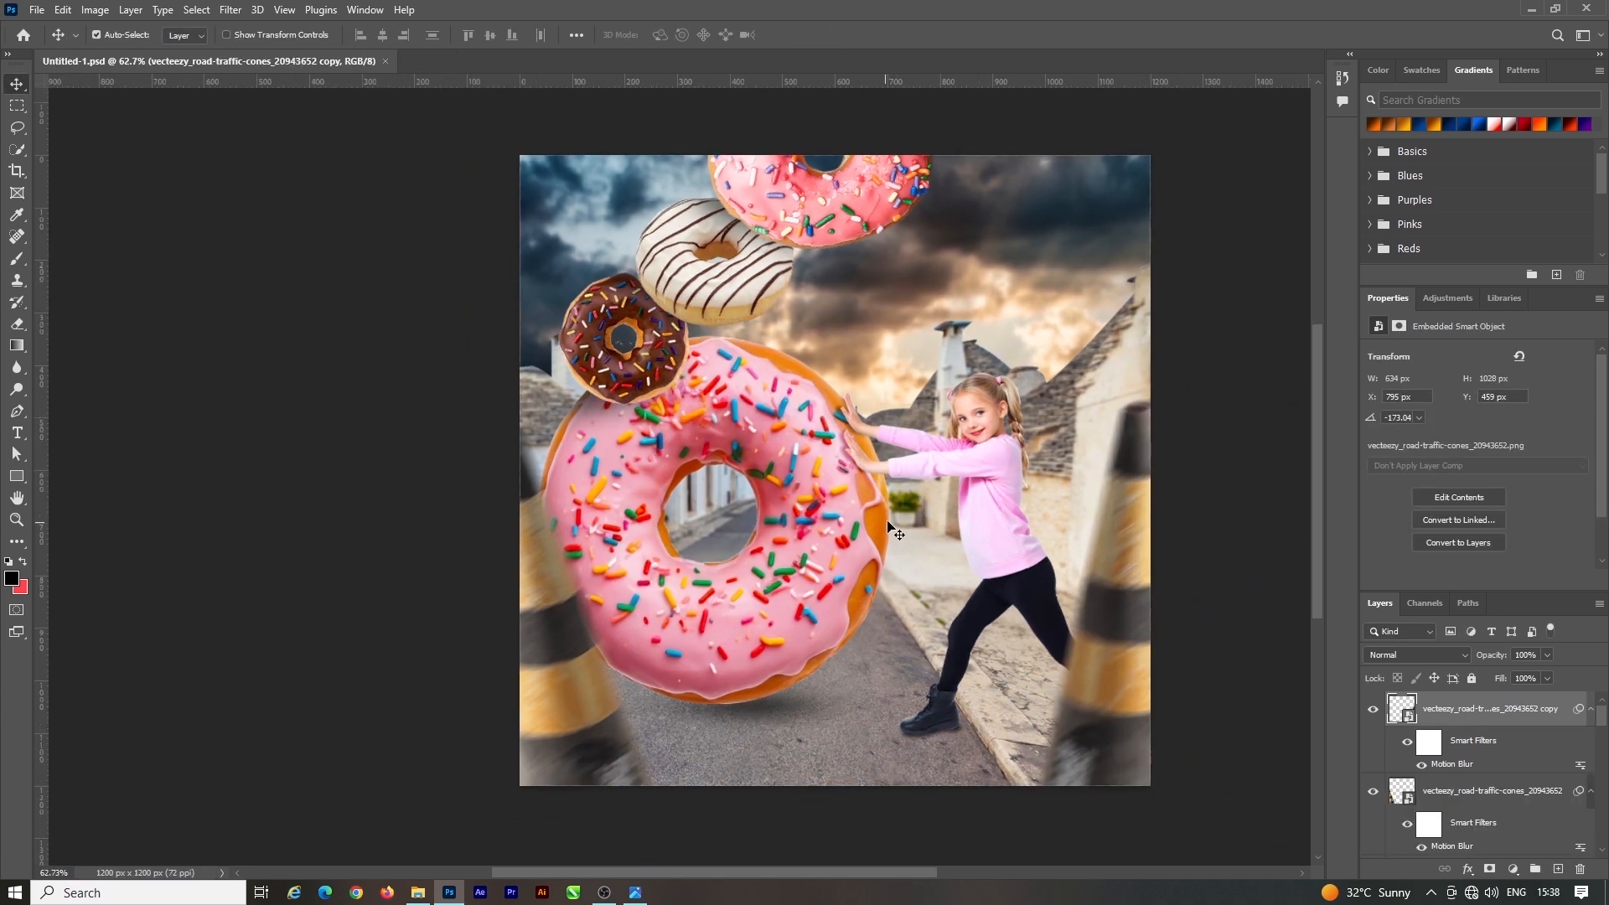
{"action": "scroll", "coordinate": [943, 521], "scroll_direction": "down", "scroll_amount": 2}
{"action": "scroll", "coordinate": [898, 528], "scroll_direction": "up", "scroll_amount": 1}
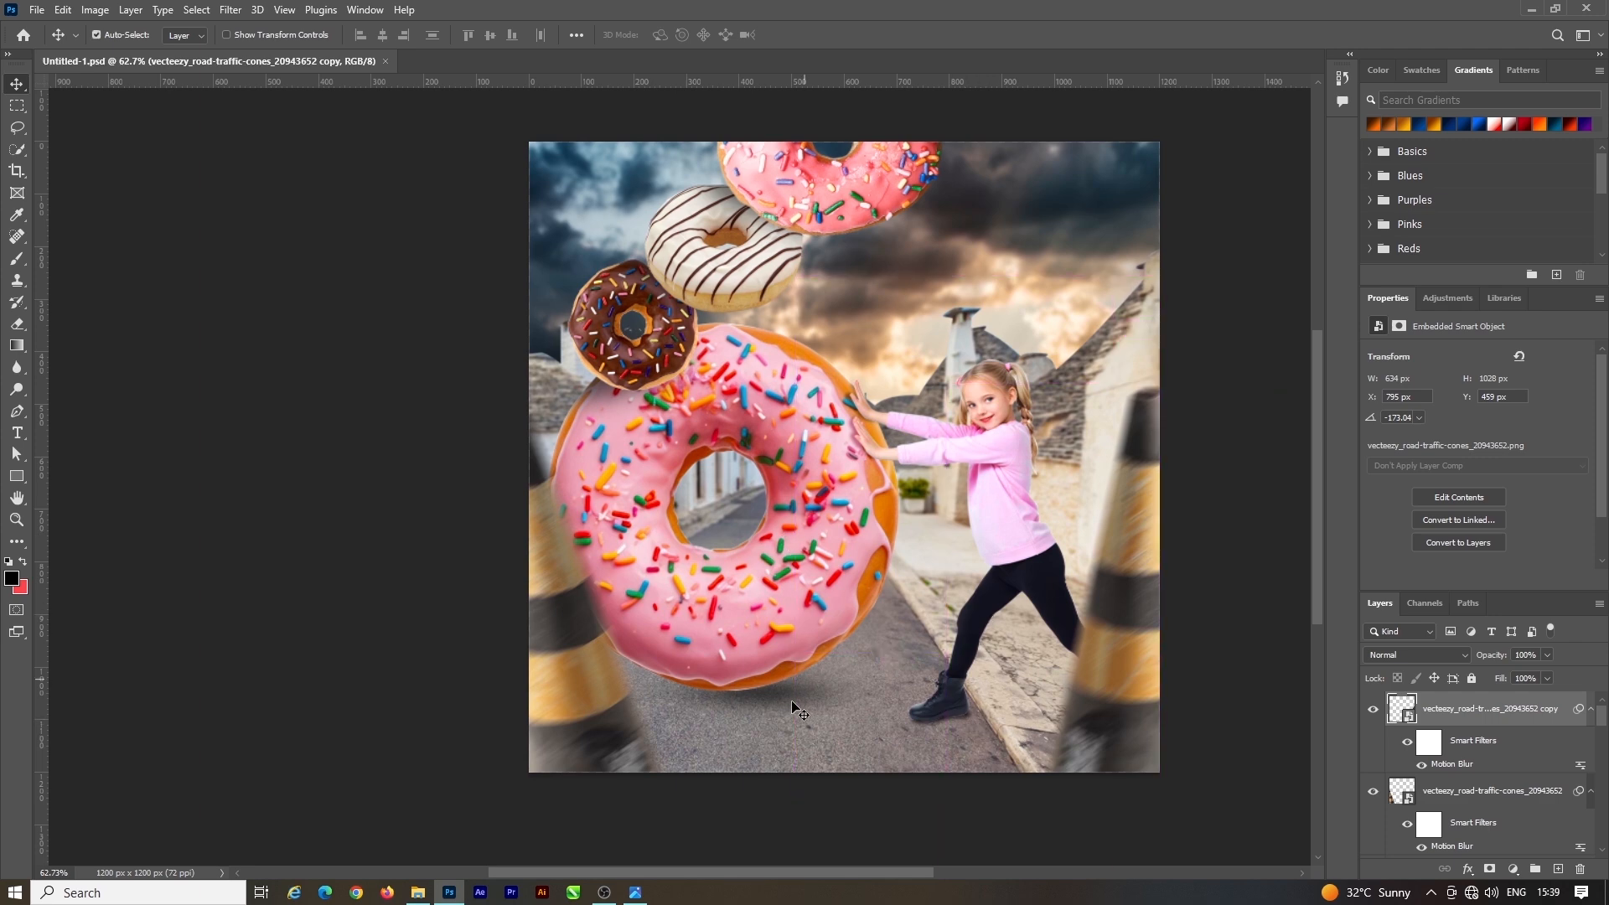
{"action": "mouse_move", "coordinate": [798, 712]}
{"action": "left_mouse_down"}
{"action": "mouse_move", "coordinate": [756, 713]}
{"action": "mouse_move", "coordinate": [816, 687]}
{"action": "left_mouse_up"}
{"action": "key", "text": "ctrl+t"}
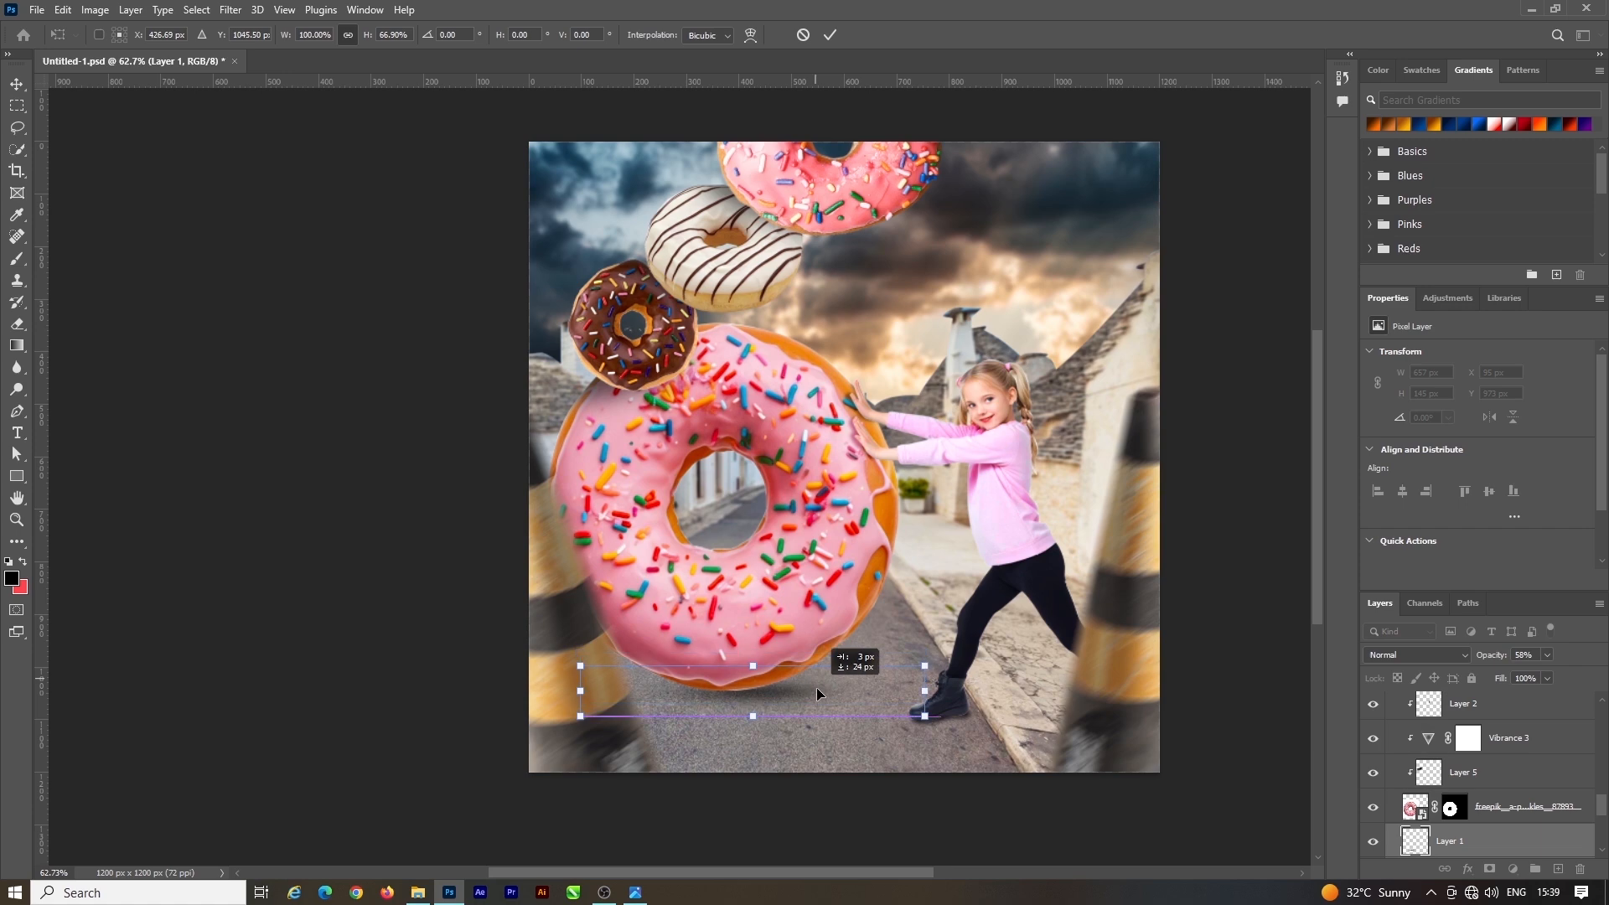
{"action": "left_click", "coordinate": [830, 35]}
{"action": "left_click", "coordinate": [1416, 806]}
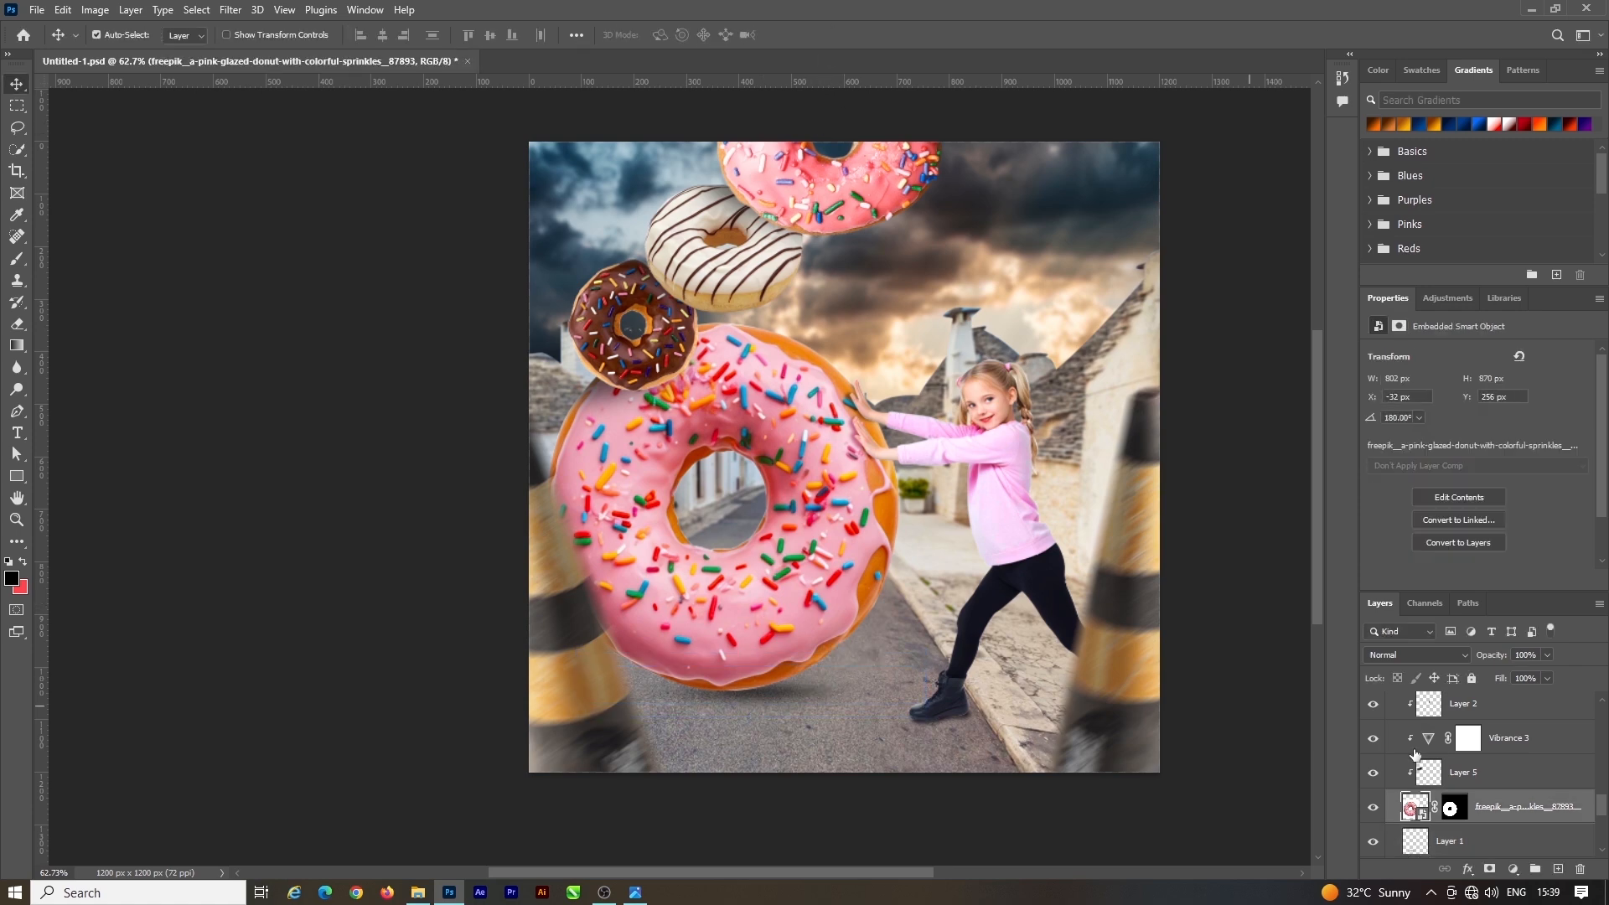
{"action": "left_click", "coordinate": [1455, 808]}
{"action": "scroll", "coordinate": [759, 703], "scroll_direction": "up", "scroll_amount": 4}
{"action": "left_click", "coordinate": [15, 327]}
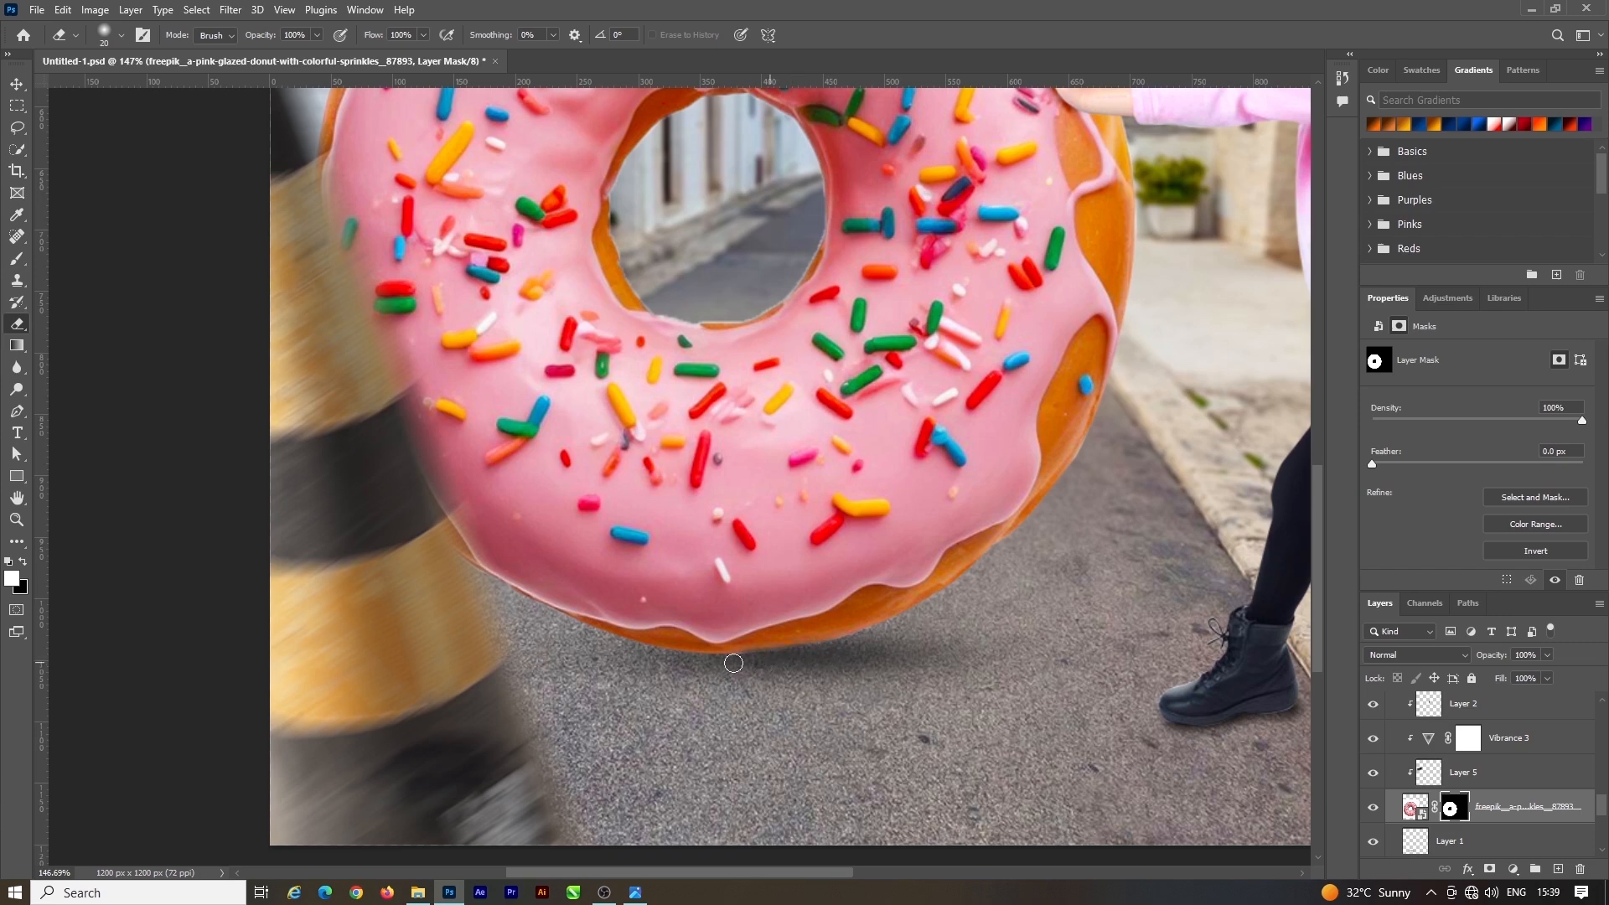
Paint soft black shading along the big donut's lower edge on a new clipped layer, using brushes up to 400 px, and set its opacity to 53%
{"action": "left_click", "coordinate": [1500, 772]}
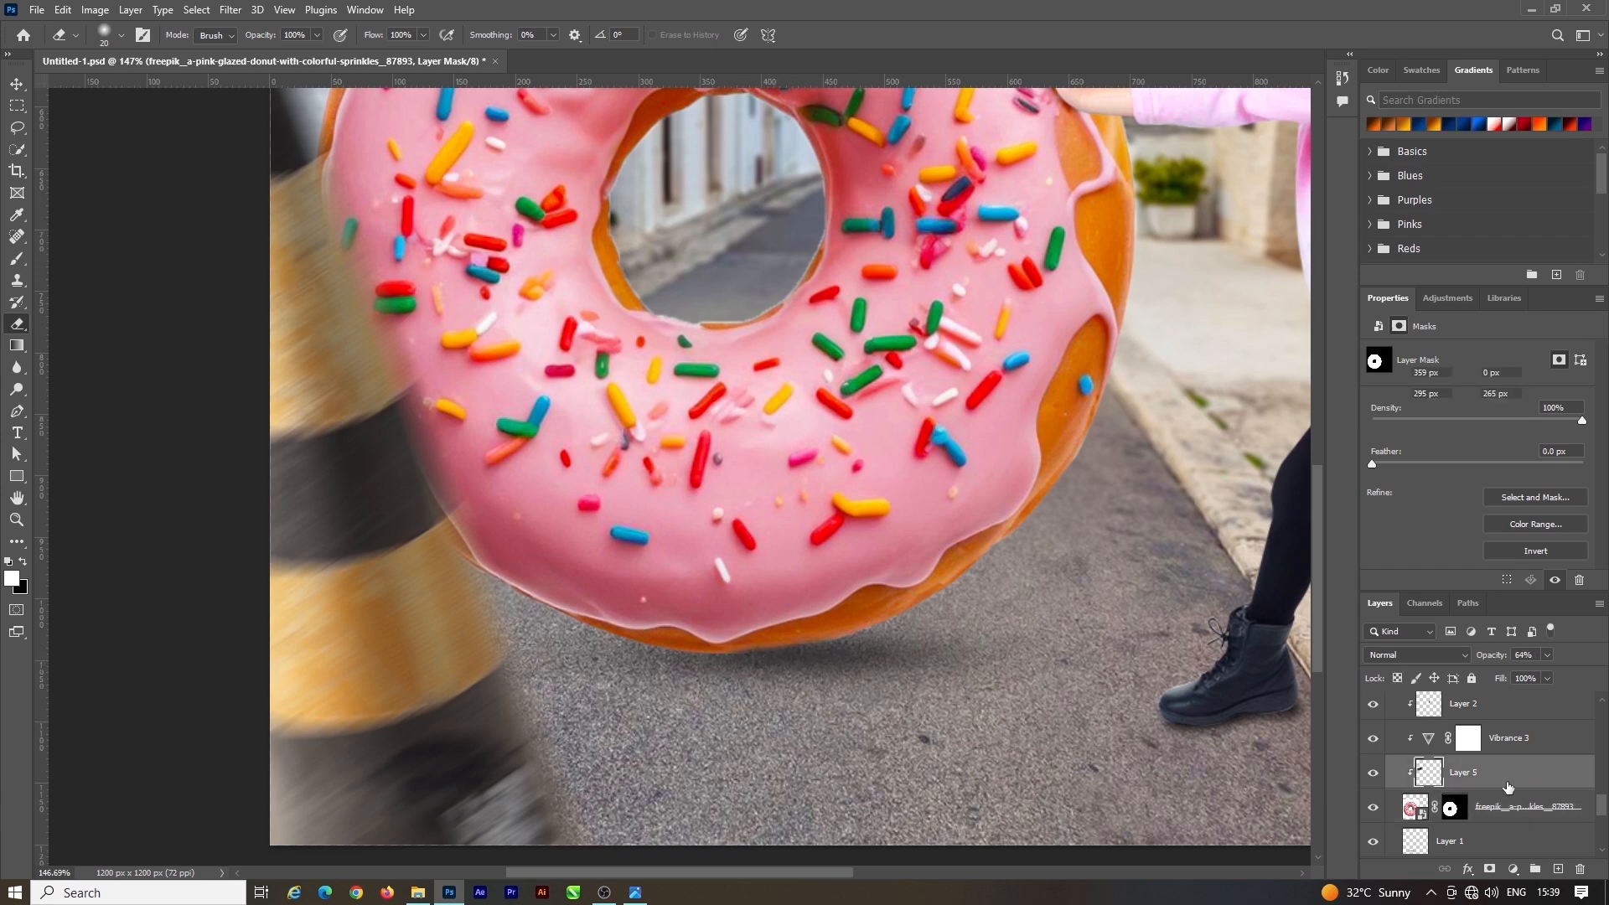
{"action": "key", "text": "b"}
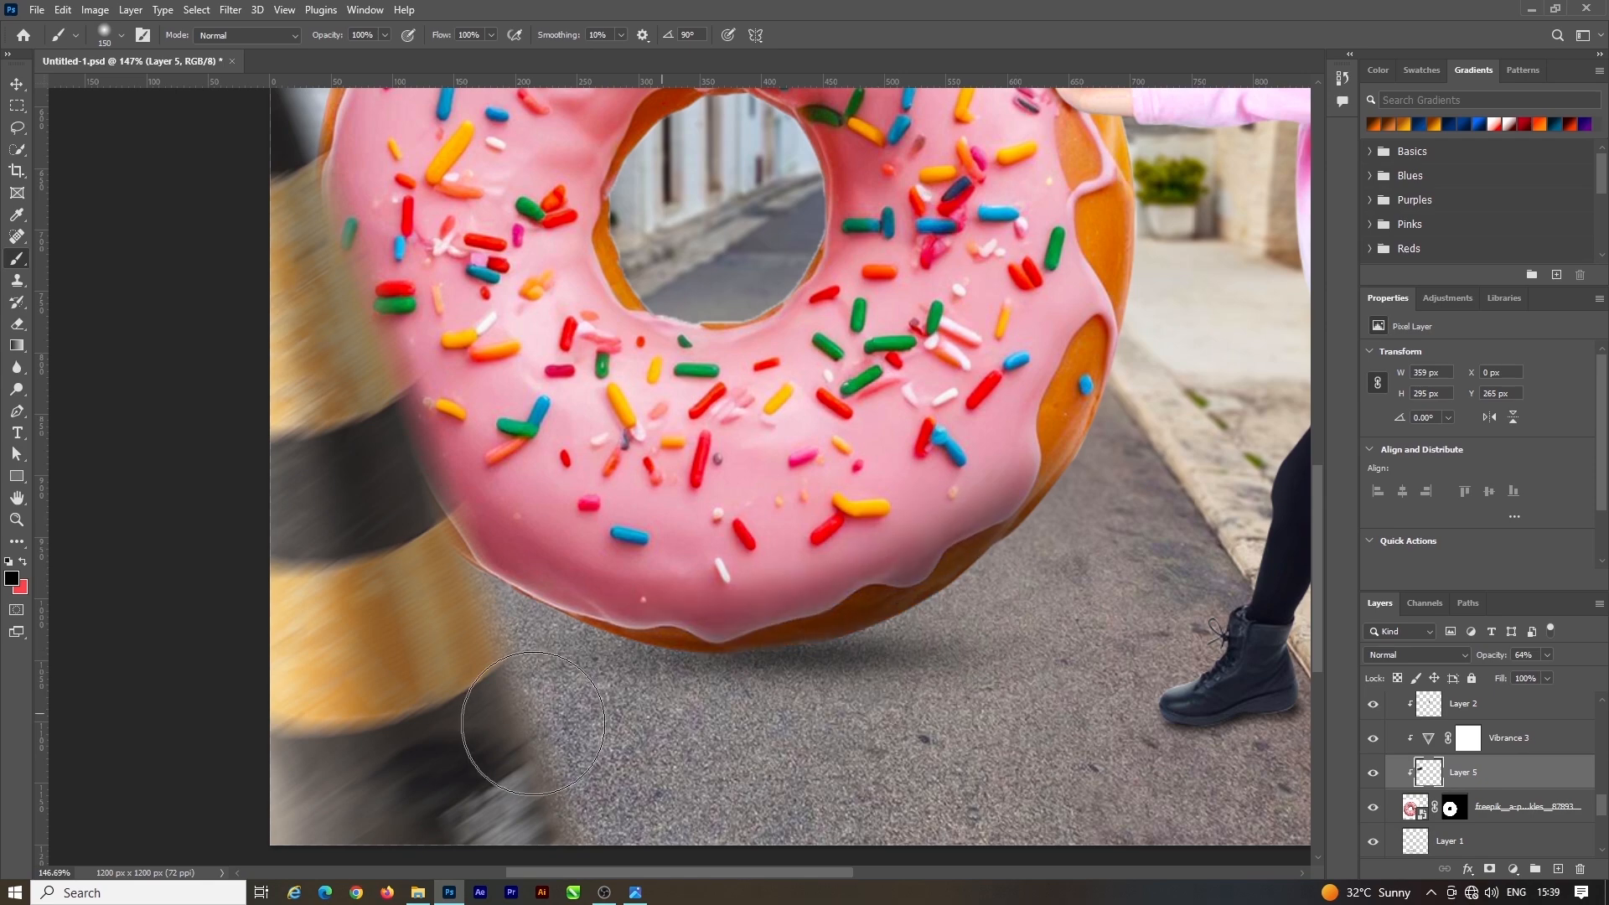
{"action": "key", "text": "ctrl+shift+alt+n"}
{"action": "mouse_move", "coordinate": [1184, 417]}
{"action": "left_mouse_down"}
{"action": "mouse_move", "coordinate": [1025, 584]}
{"action": "mouse_move", "coordinate": [591, 737]}
{"action": "left_mouse_up"}
{"action": "scroll", "coordinate": [953, 605], "scroll_direction": "down", "scroll_amount": 2}
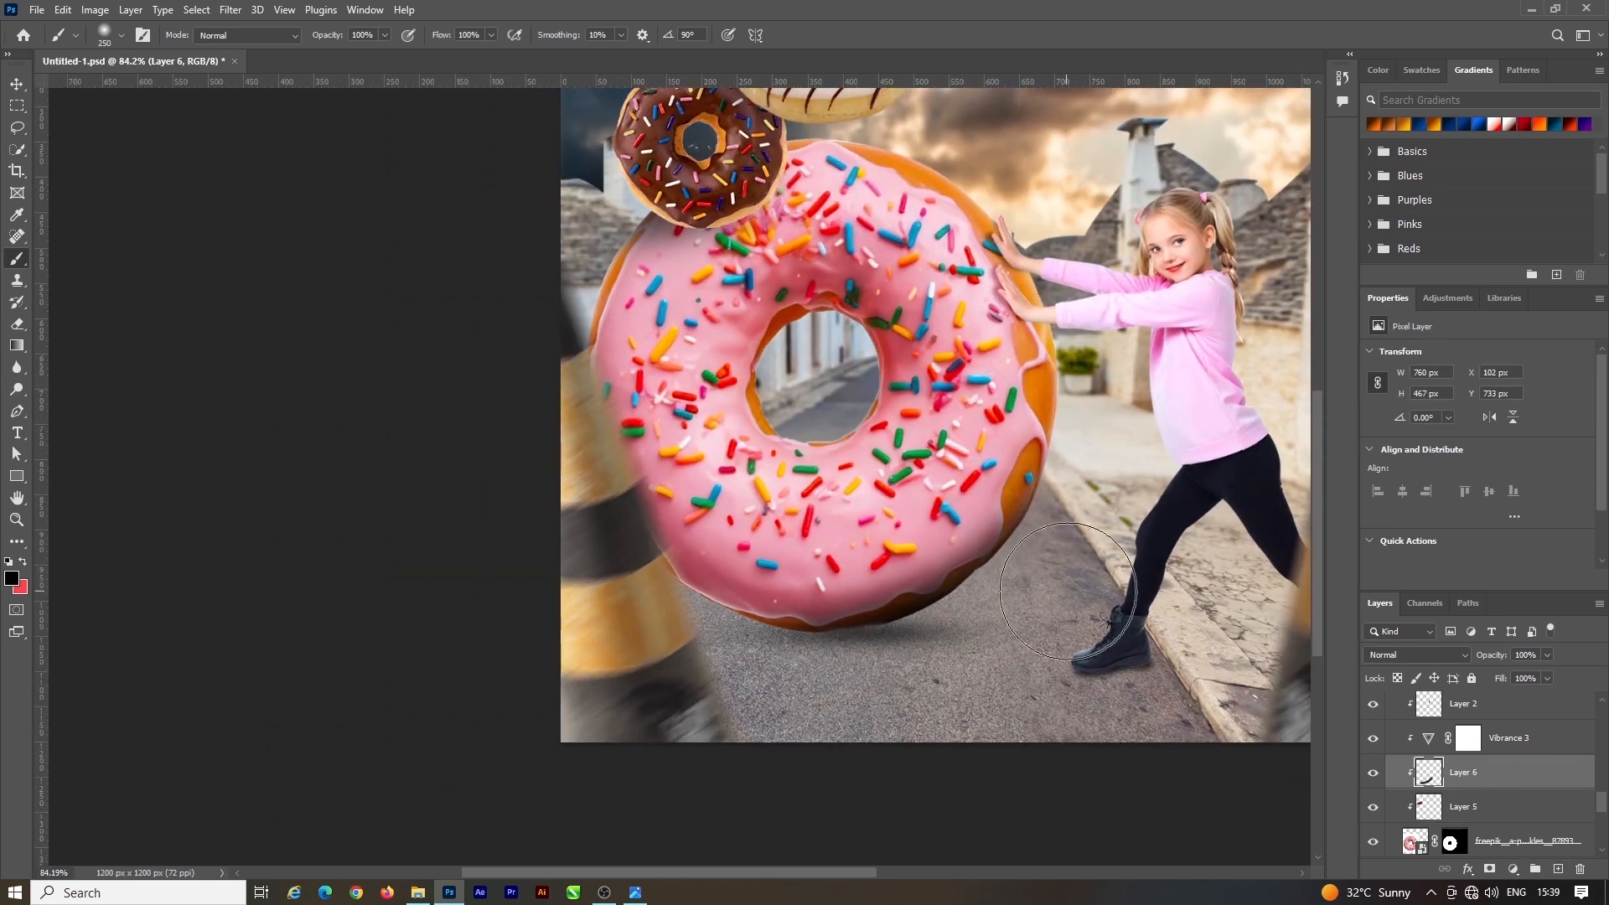
{"action": "key", "text": "bracketright"}
{"action": "key", "text": "bracketright"}
{"action": "mouse_move", "coordinate": [987, 772]}
{"action": "left_mouse_down"}
{"action": "mouse_move", "coordinate": [880, 718]}
{"action": "mouse_move", "coordinate": [679, 721]}
{"action": "left_mouse_up"}
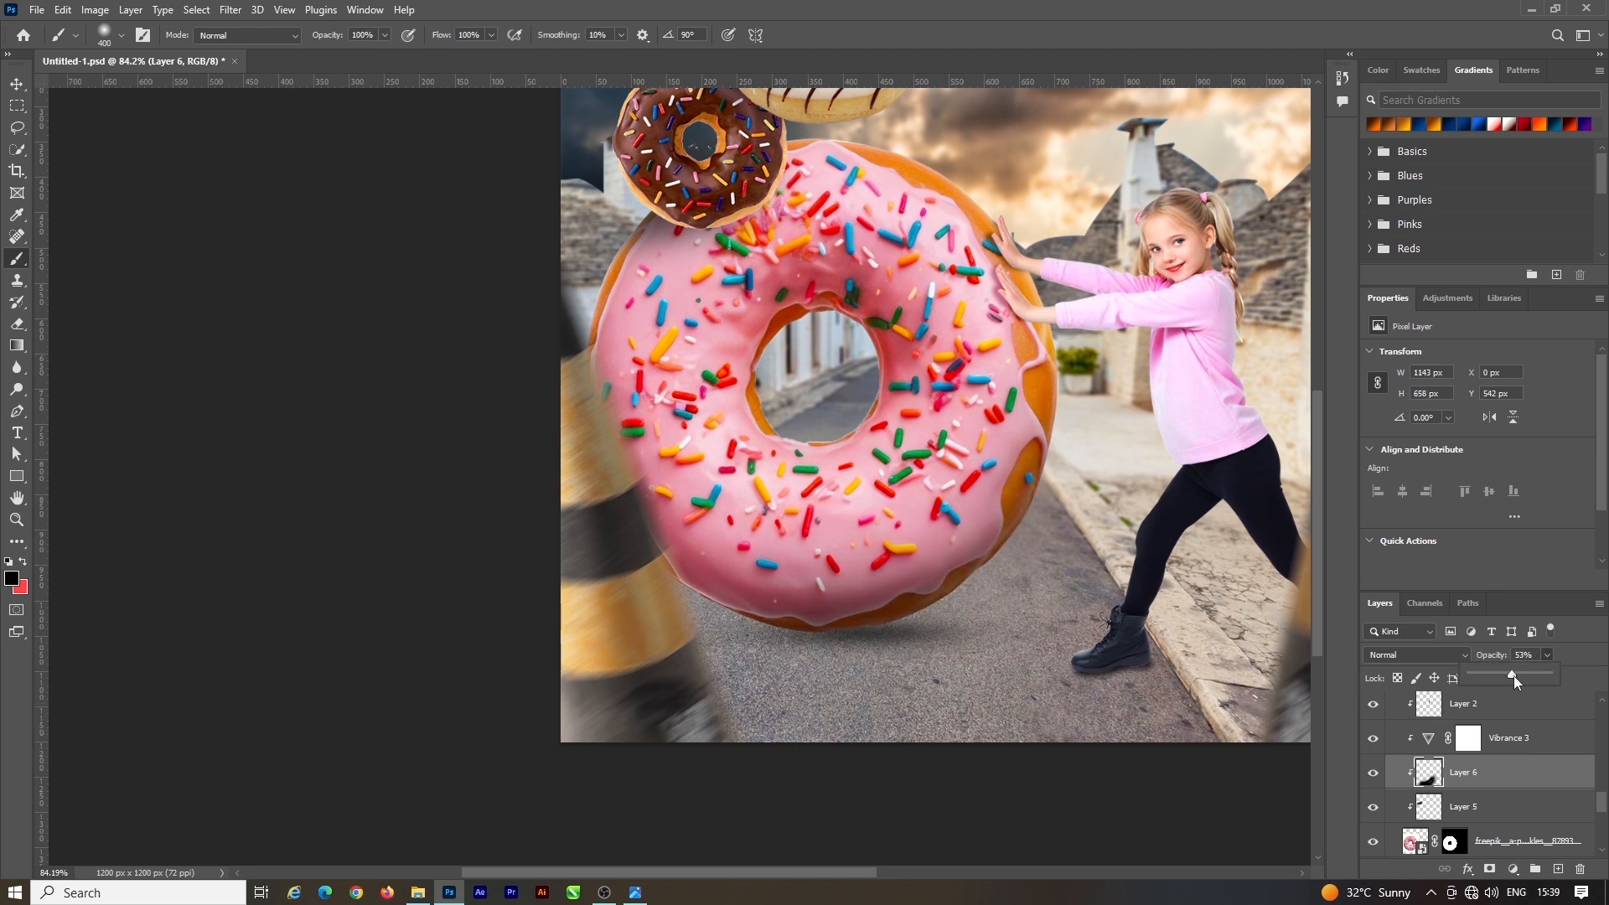
{"action": "scroll", "coordinate": [675, 512], "scroll_direction": "down", "scroll_amount": 3}
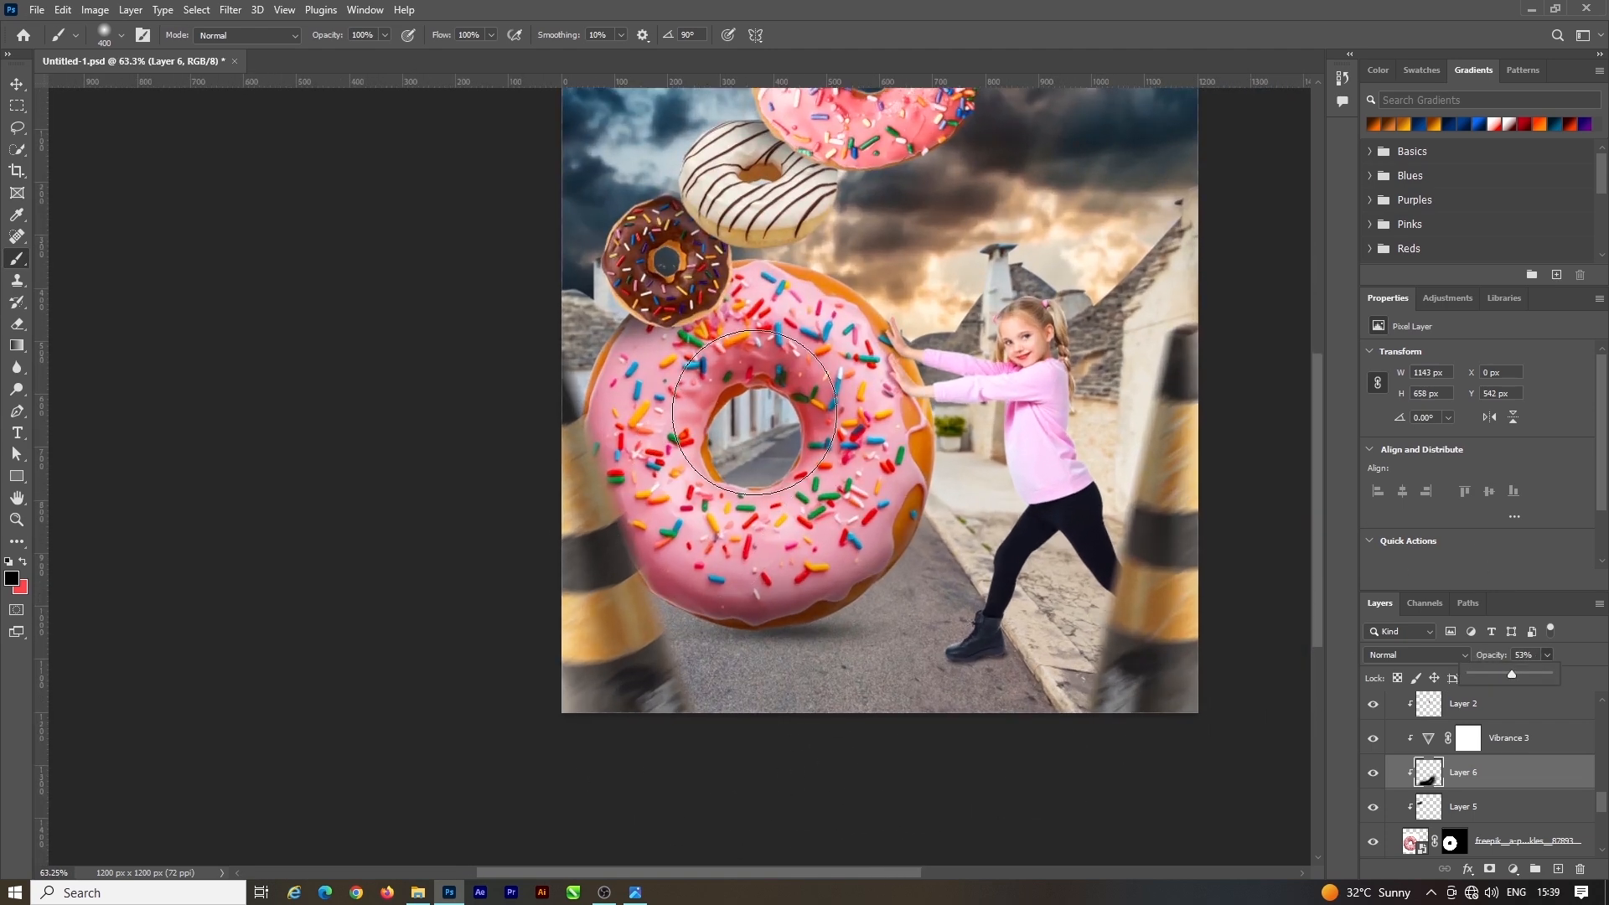
Add soft black shading around the big donut's hole with a 175 px brush and save the document
{"action": "key", "text": "bracketleft"}
{"action": "mouse_move", "coordinate": [748, 415]}
{"action": "left_mouse_down"}
{"action": "mouse_move", "coordinate": [733, 461]}
{"action": "mouse_move", "coordinate": [722, 435]}
{"action": "left_mouse_up"}
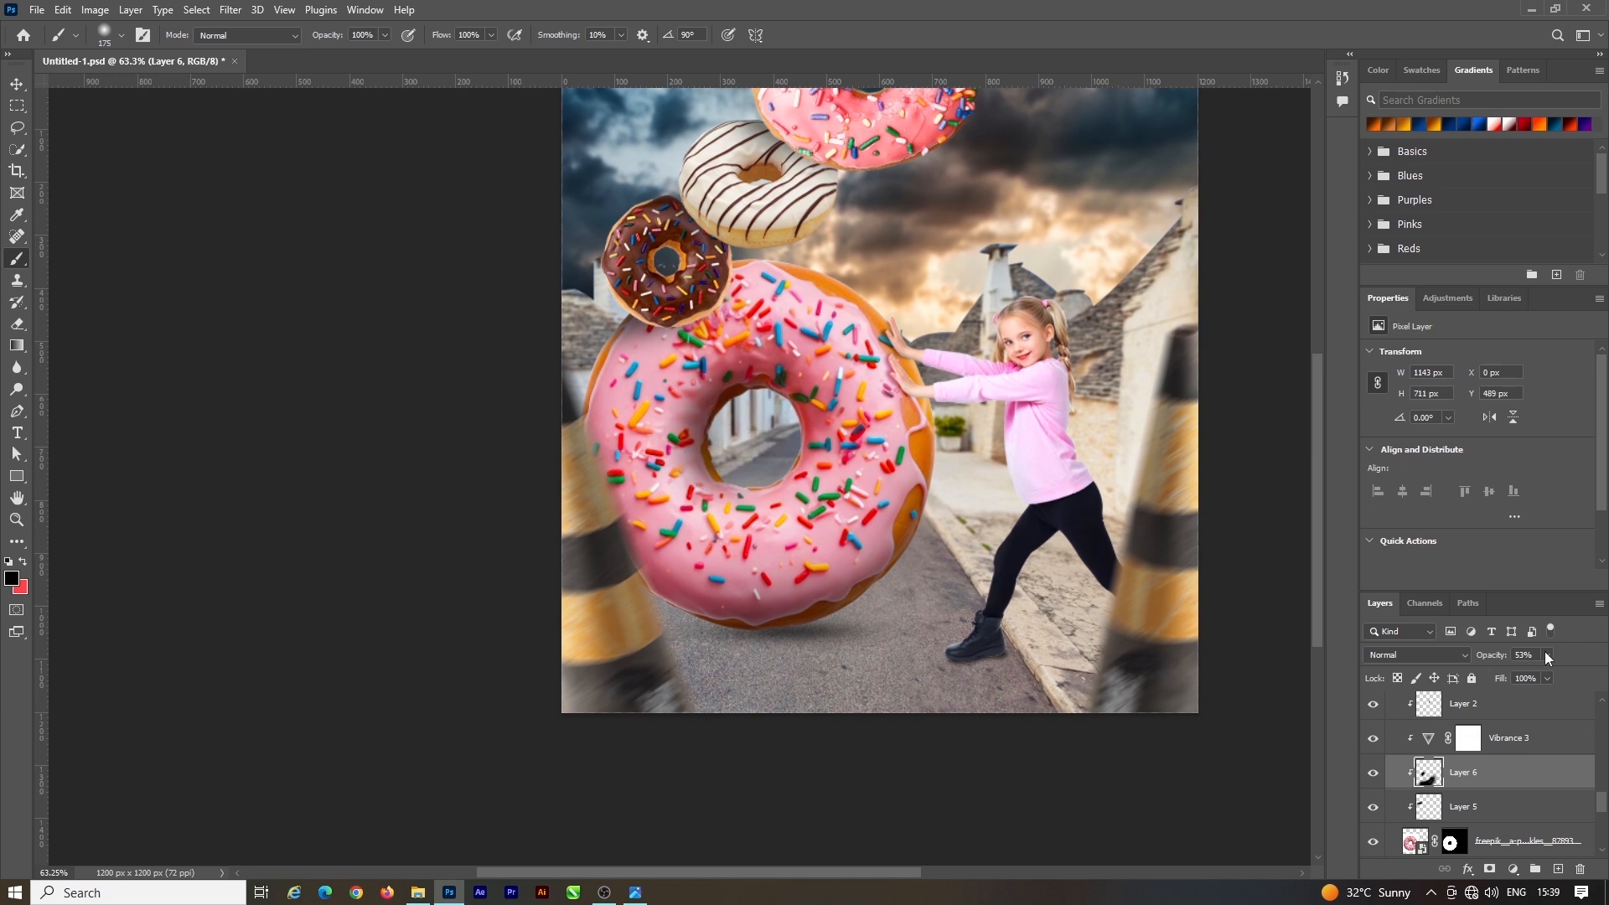
{"action": "left_click", "coordinate": [16, 84]}
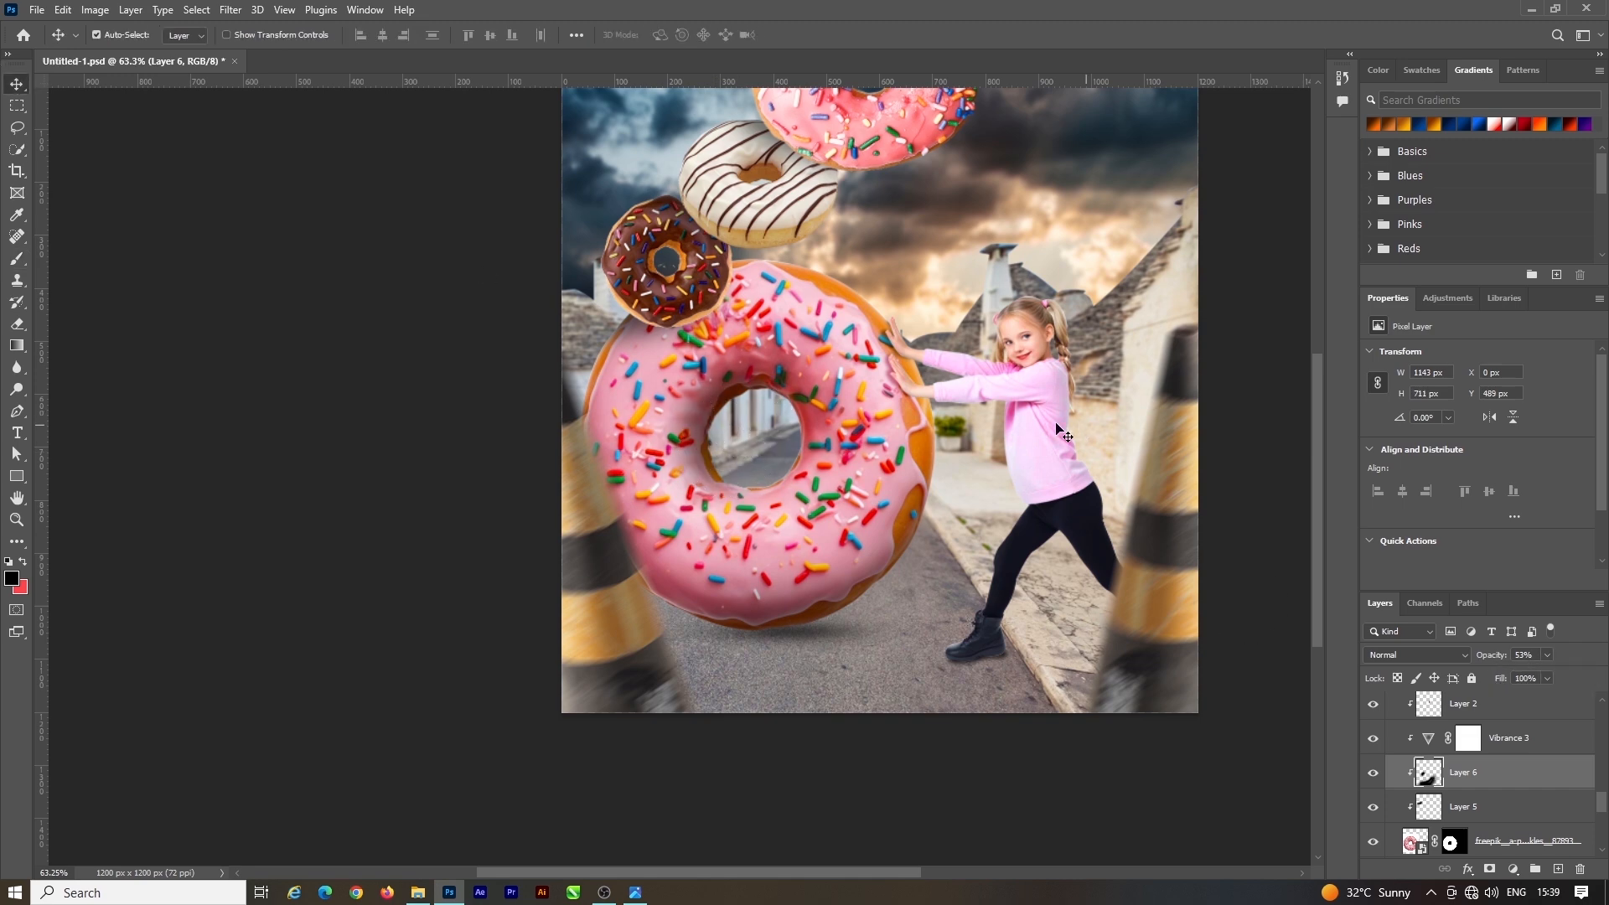
{"action": "key", "text": "ctrl+s"}
{"action": "scroll", "coordinate": [1027, 506], "scroll_direction": "up", "scroll_amount": 1}
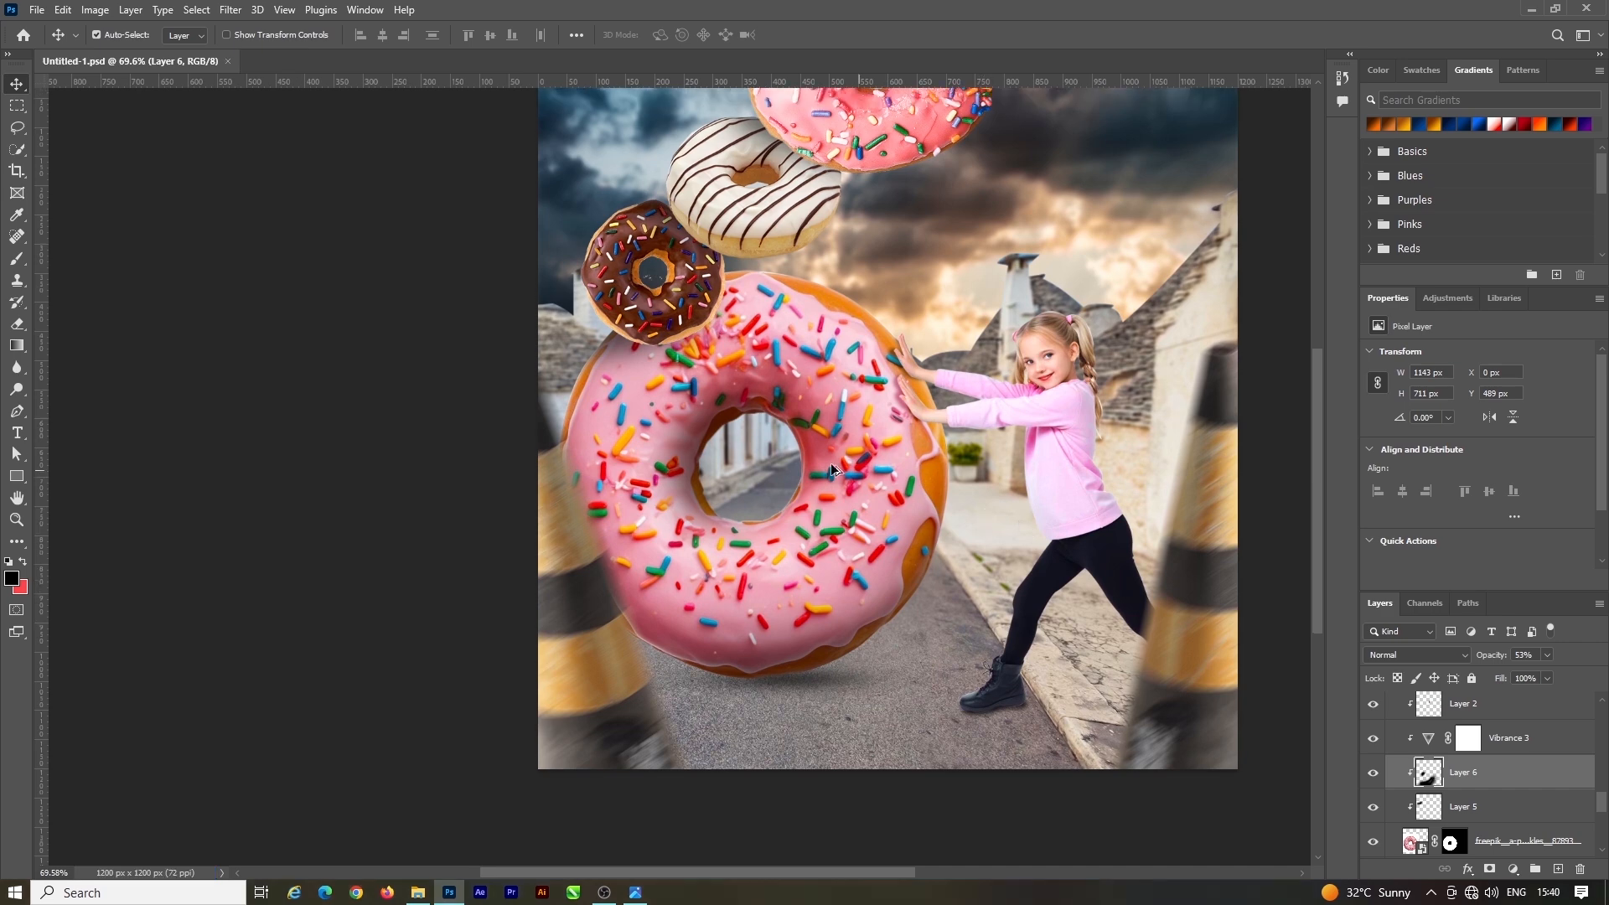
{"action": "scroll", "coordinate": [1097, 578], "scroll_direction": "down", "scroll_amount": 2}
{"action": "left_click_drag", "start_coordinate": [869, 873], "coordinate": [894, 873]}
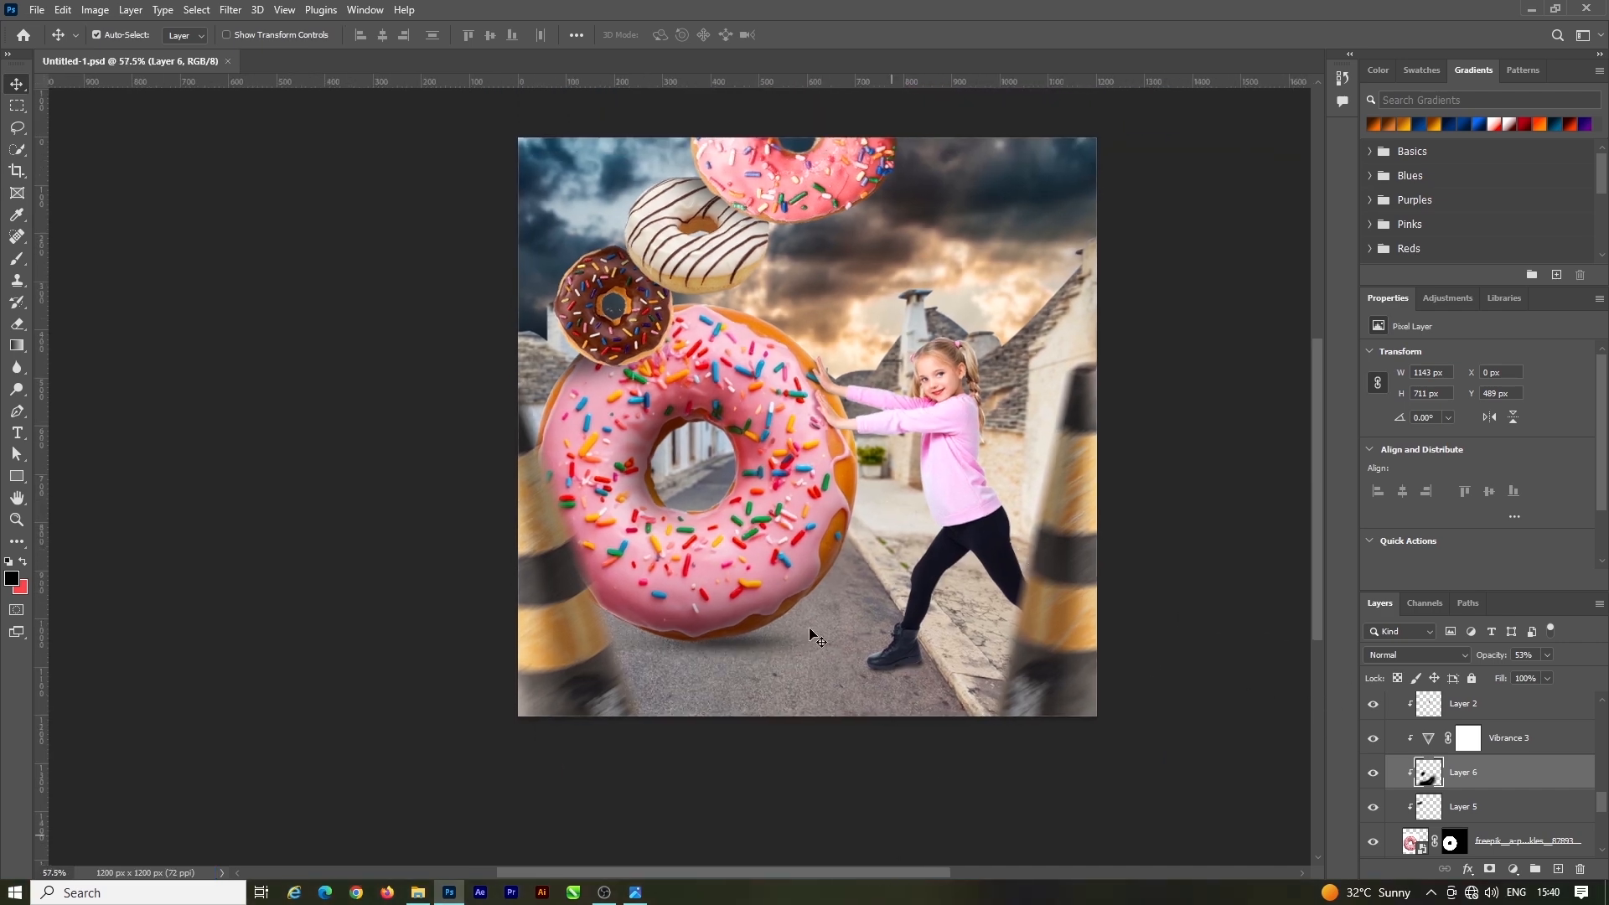
{"action": "scroll", "coordinate": [827, 609], "scroll_direction": "up", "scroll_amount": 2}
{"action": "scroll", "coordinate": [854, 569], "scroll_direction": "up", "scroll_amount": 1}
{"action": "scroll", "coordinate": [910, 568], "scroll_direction": "up", "scroll_amount": 1}
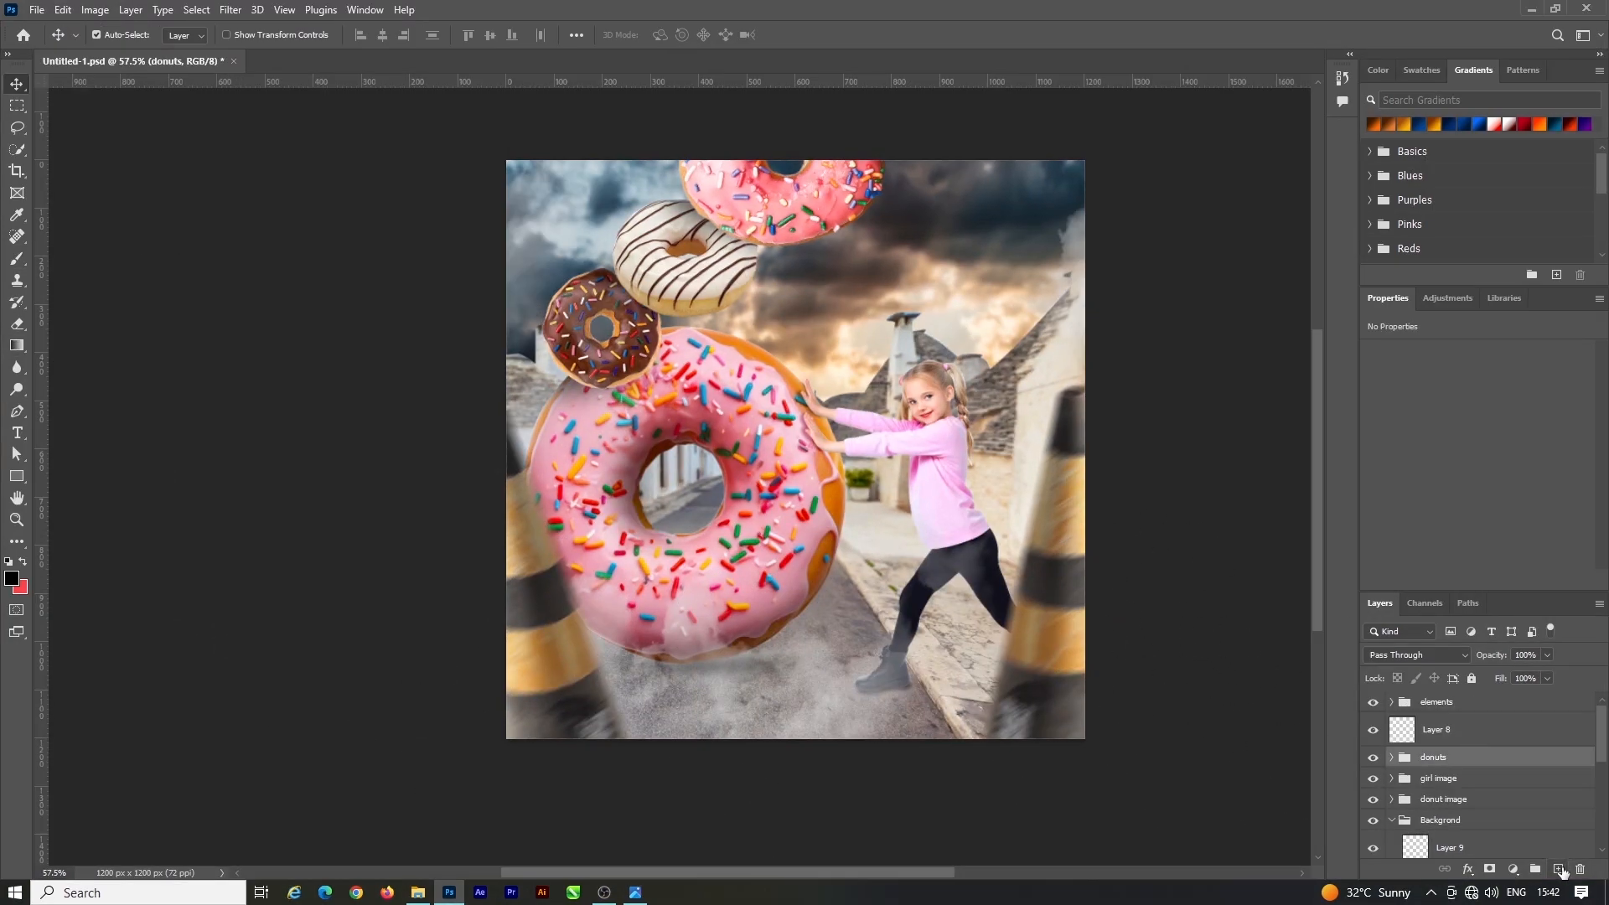
Paint soft black shading along the canvas's lower and upper edges on a new layer above the donuts group, using a 1000 px brush
{"action": "left_click", "coordinate": [1558, 869]}
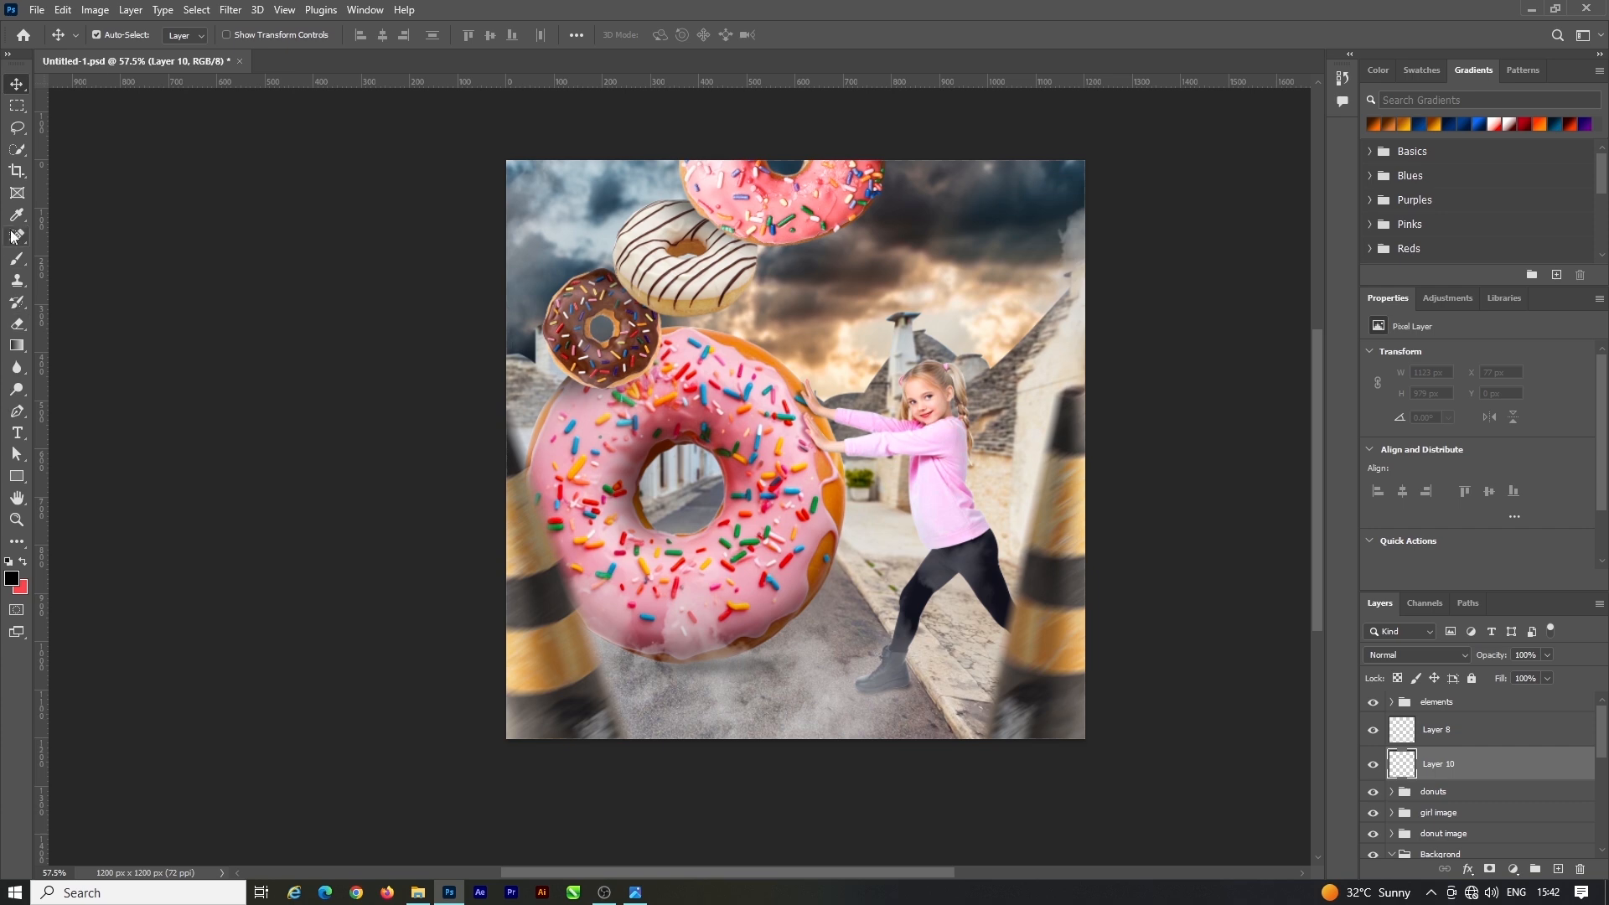
{"action": "left_click", "coordinate": [17, 259]}
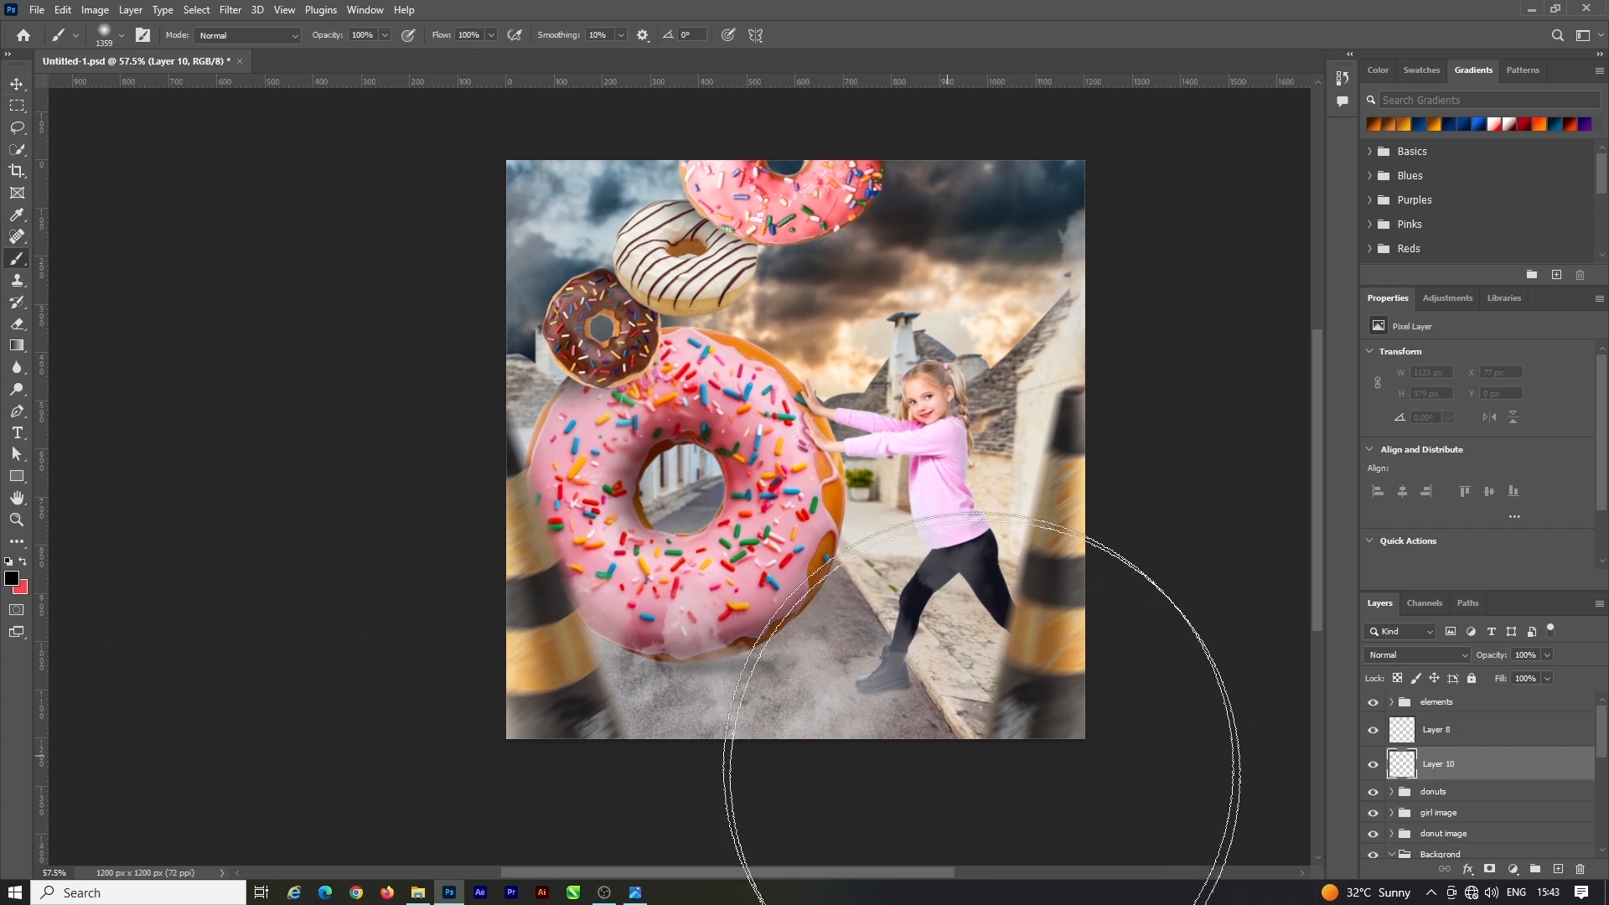
{"action": "key", "text": "bracketleft"}
{"action": "key", "text": "bracketleft"}
{"action": "key", "text": "bracketleft"}
{"action": "key", "text": "bracketleft"}
{"action": "mouse_move", "coordinate": [1148, 794]}
{"action": "left_mouse_down"}
{"action": "mouse_move", "coordinate": [896, 892]}
{"action": "mouse_move", "coordinate": [633, 903]}
{"action": "mouse_move", "coordinate": [212, 791]}
{"action": "mouse_move", "coordinate": [643, 904]}
{"action": "left_mouse_up"}
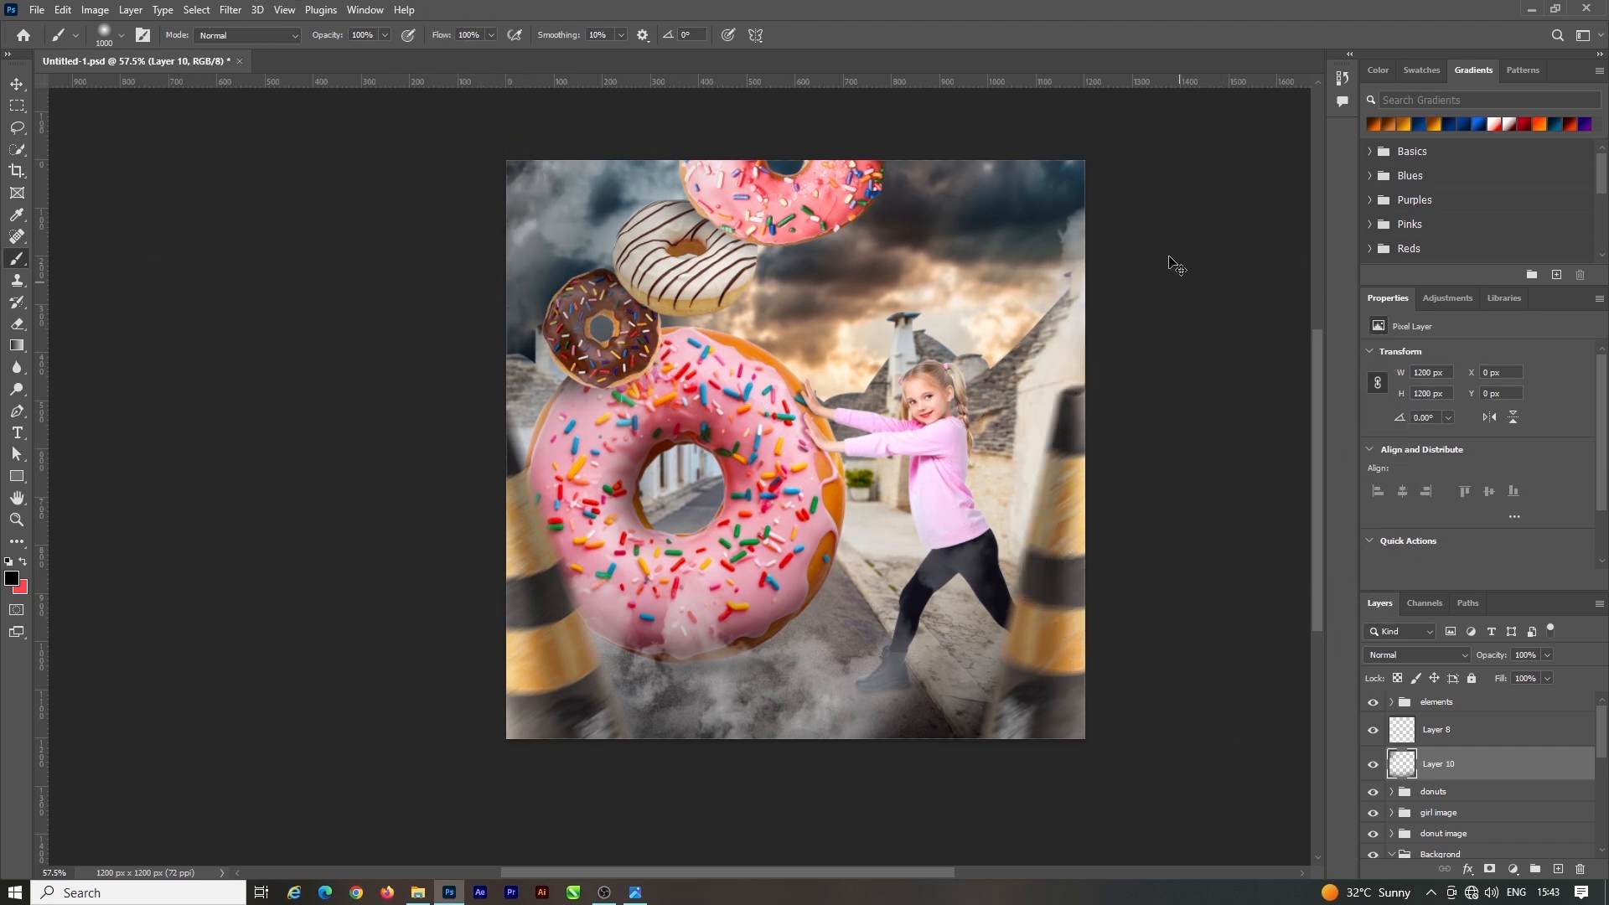
Undo the last black stroke across the sky, keeping only the shading along the ground, and save the document
{"action": "key", "text": "v"}
{"action": "scroll", "coordinate": [846, 529], "scroll_direction": "up", "scroll_amount": 1}
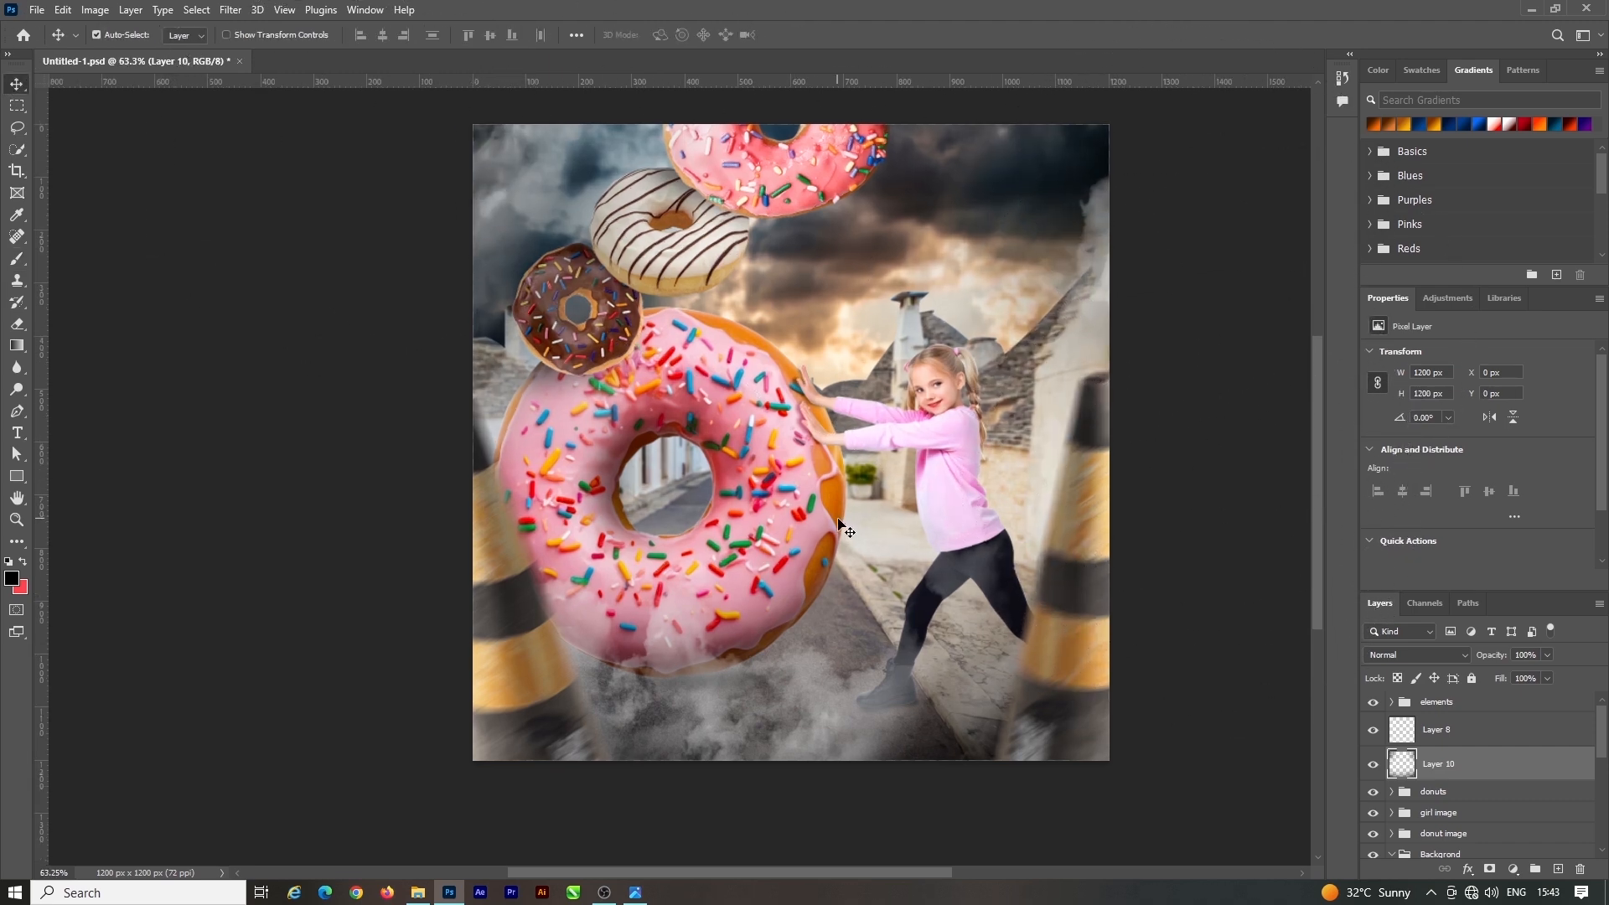
{"action": "scroll", "coordinate": [838, 520], "scroll_direction": "up", "scroll_amount": 1}
{"action": "scroll", "coordinate": [712, 496], "scroll_direction": "left", "scroll_amount": 1}
{"action": "key", "text": "ctrl+z"}
{"action": "scroll", "coordinate": [799, 485], "scroll_direction": "down", "scroll_amount": 1}
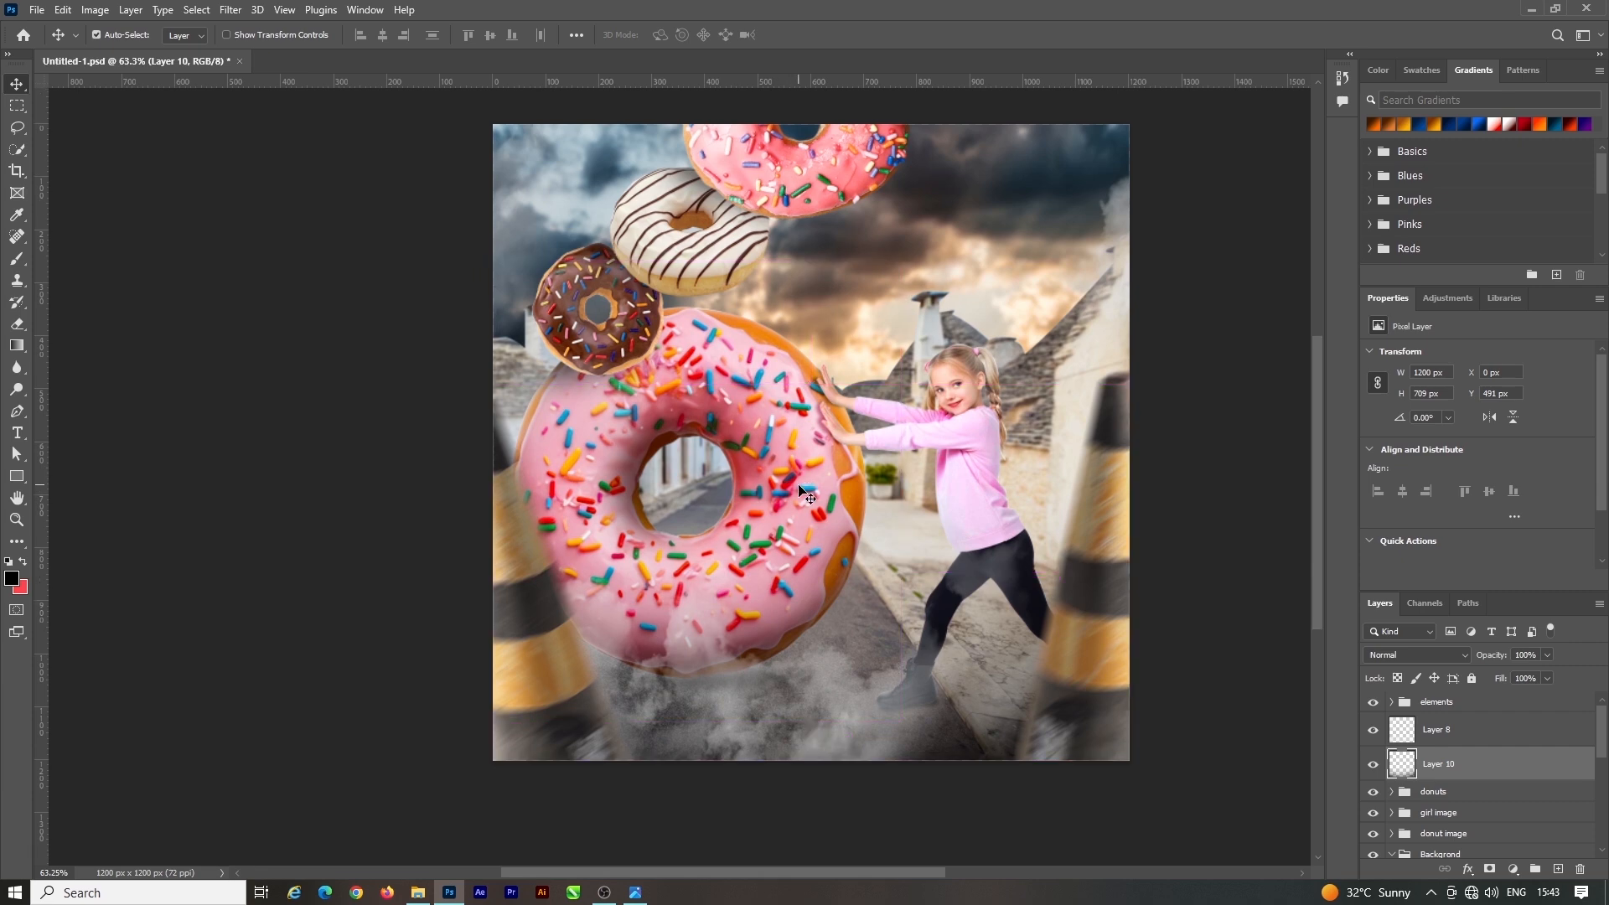
{"action": "scroll", "coordinate": [807, 497], "scroll_direction": "down", "scroll_amount": 2}
{"action": "key", "text": "ctrl+s"}
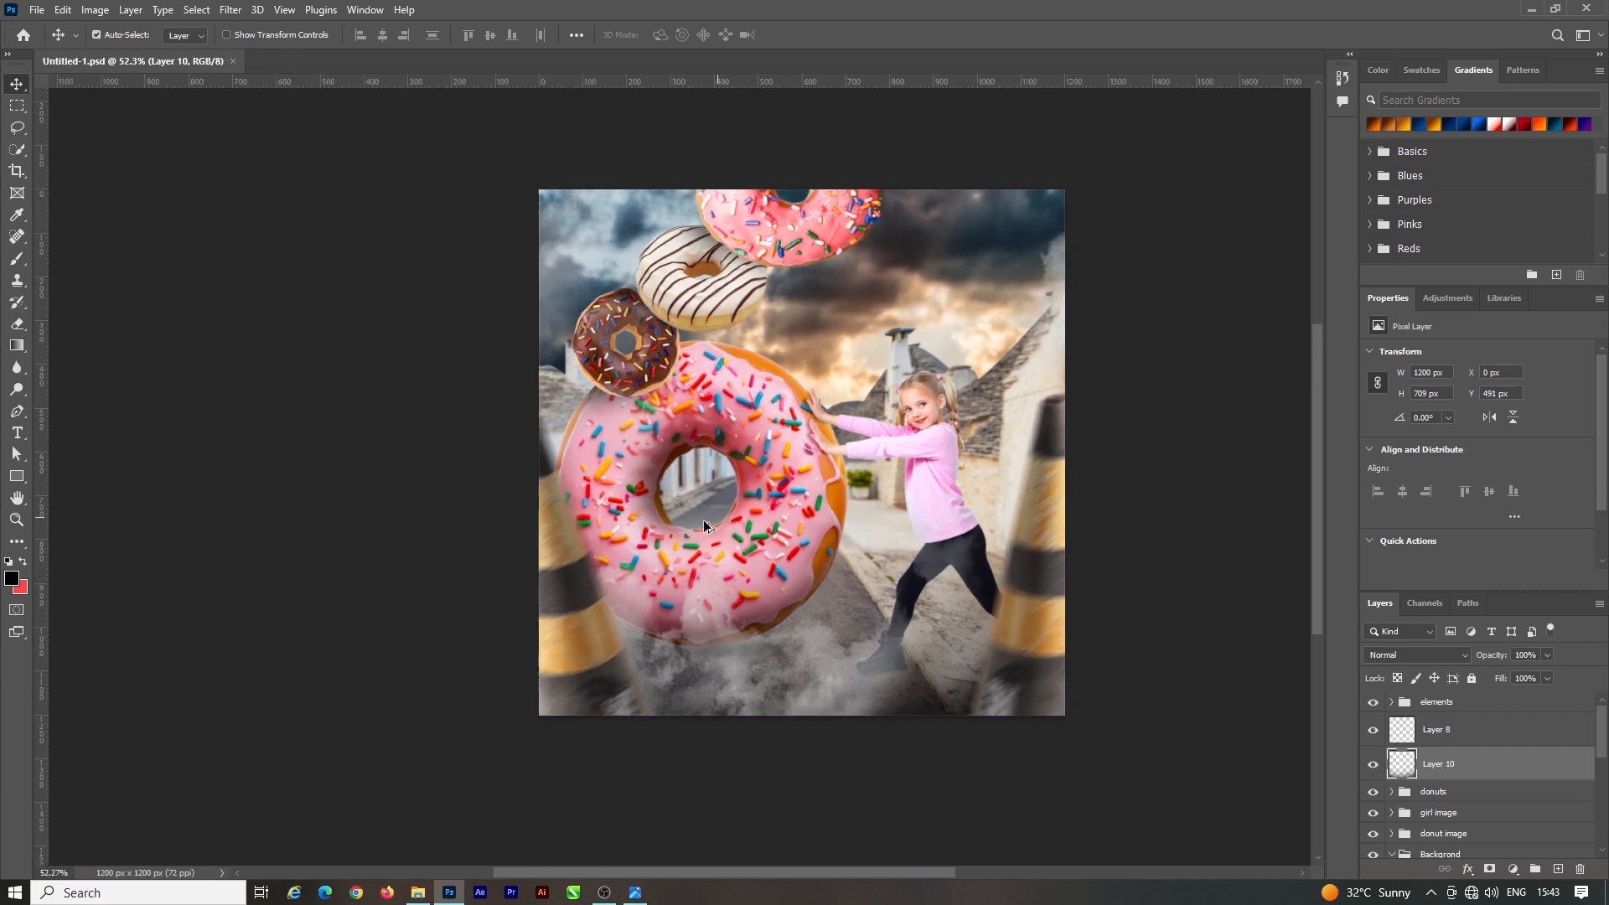
Try a soft black dab over the area around the girl with an 800 px brush, and undo it
{"action": "scroll", "coordinate": [704, 526], "scroll_direction": "up", "scroll_amount": 1}
{"action": "scroll", "coordinate": [838, 526], "scroll_direction": "up", "scroll_amount": 1}
{"action": "scroll", "coordinate": [847, 528], "scroll_direction": "down", "scroll_amount": 1}
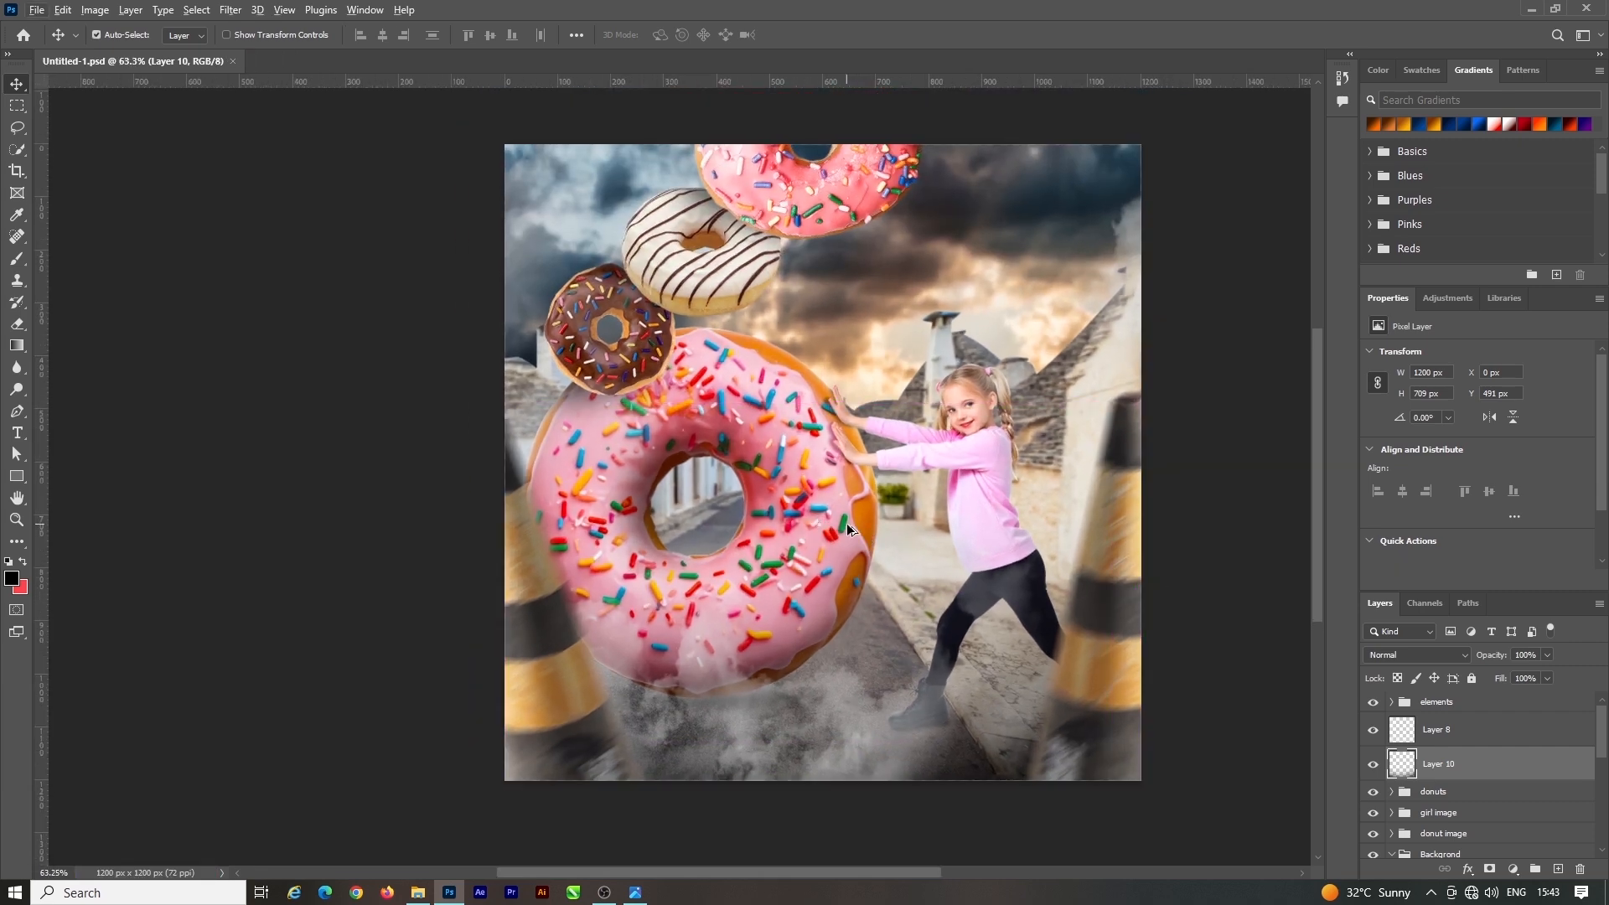
{"action": "scroll", "coordinate": [863, 523], "scroll_direction": "down", "scroll_amount": 1}
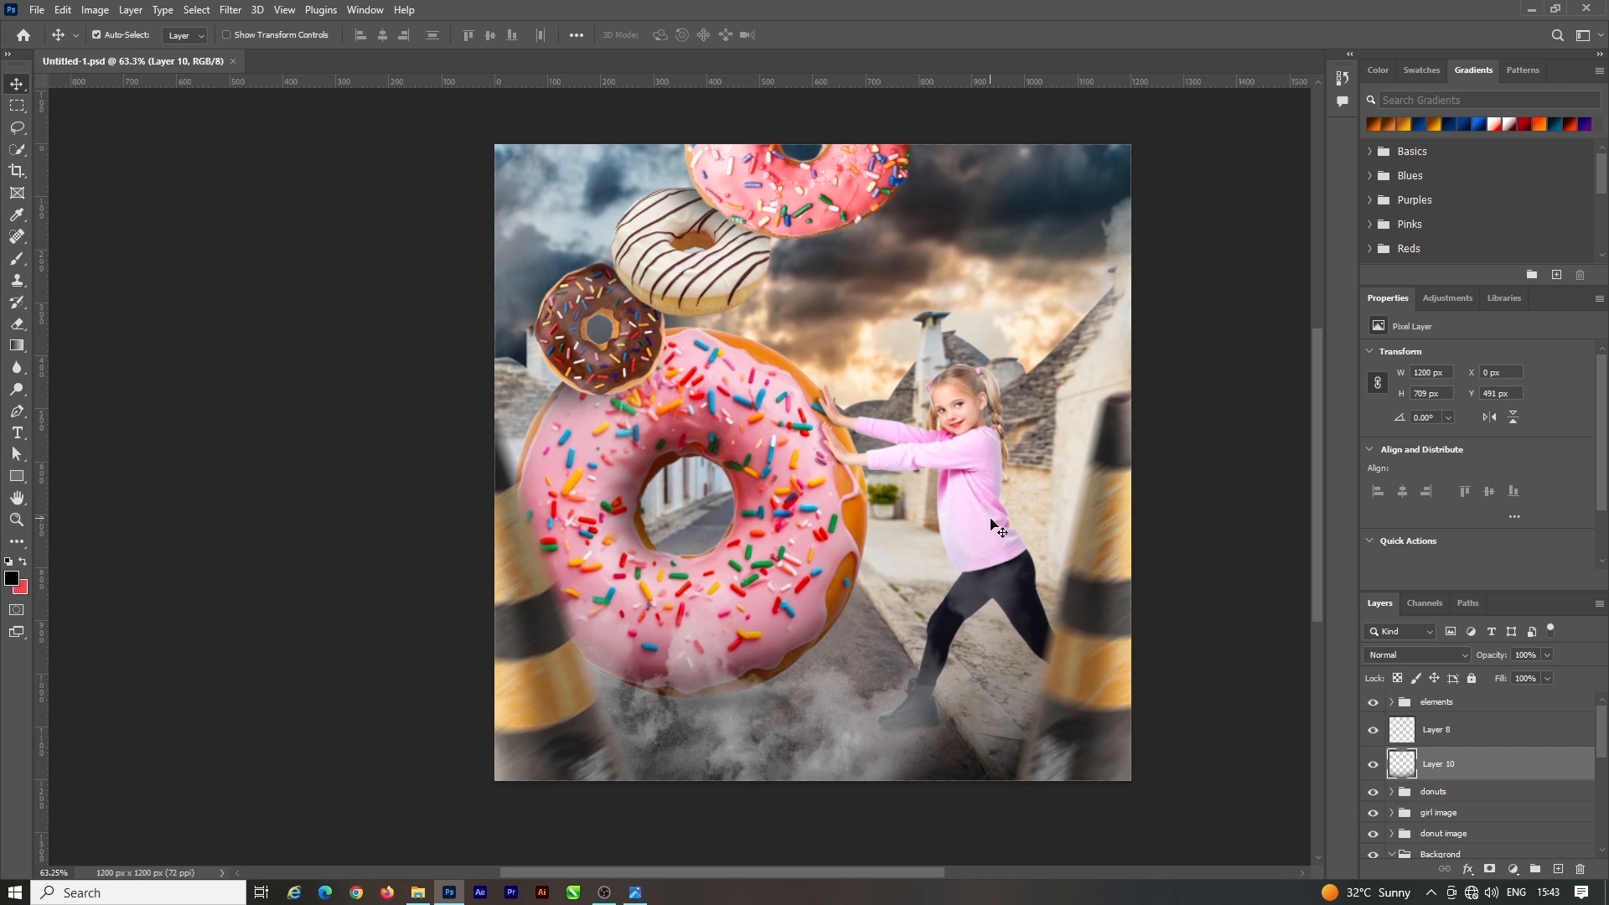
{"action": "left_click", "coordinate": [18, 259]}
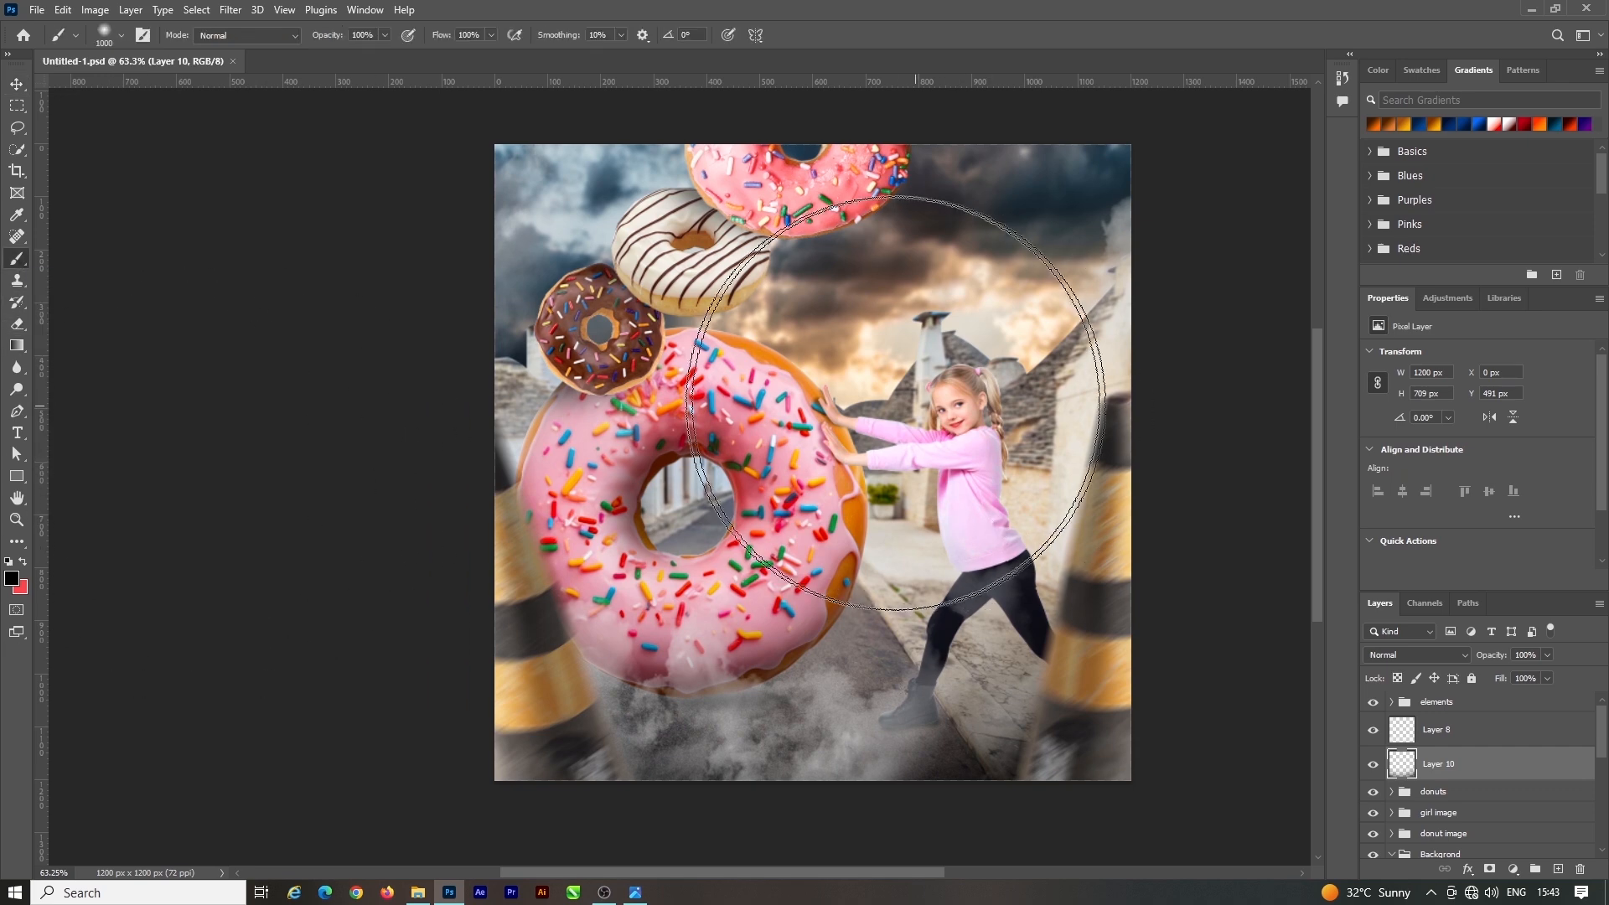
{"action": "key", "text": "bracketleft"}
{"action": "key", "text": "bracketleft"}
{"action": "left_click", "coordinate": [920, 397]}
{"action": "key", "text": "ctrl+z"}
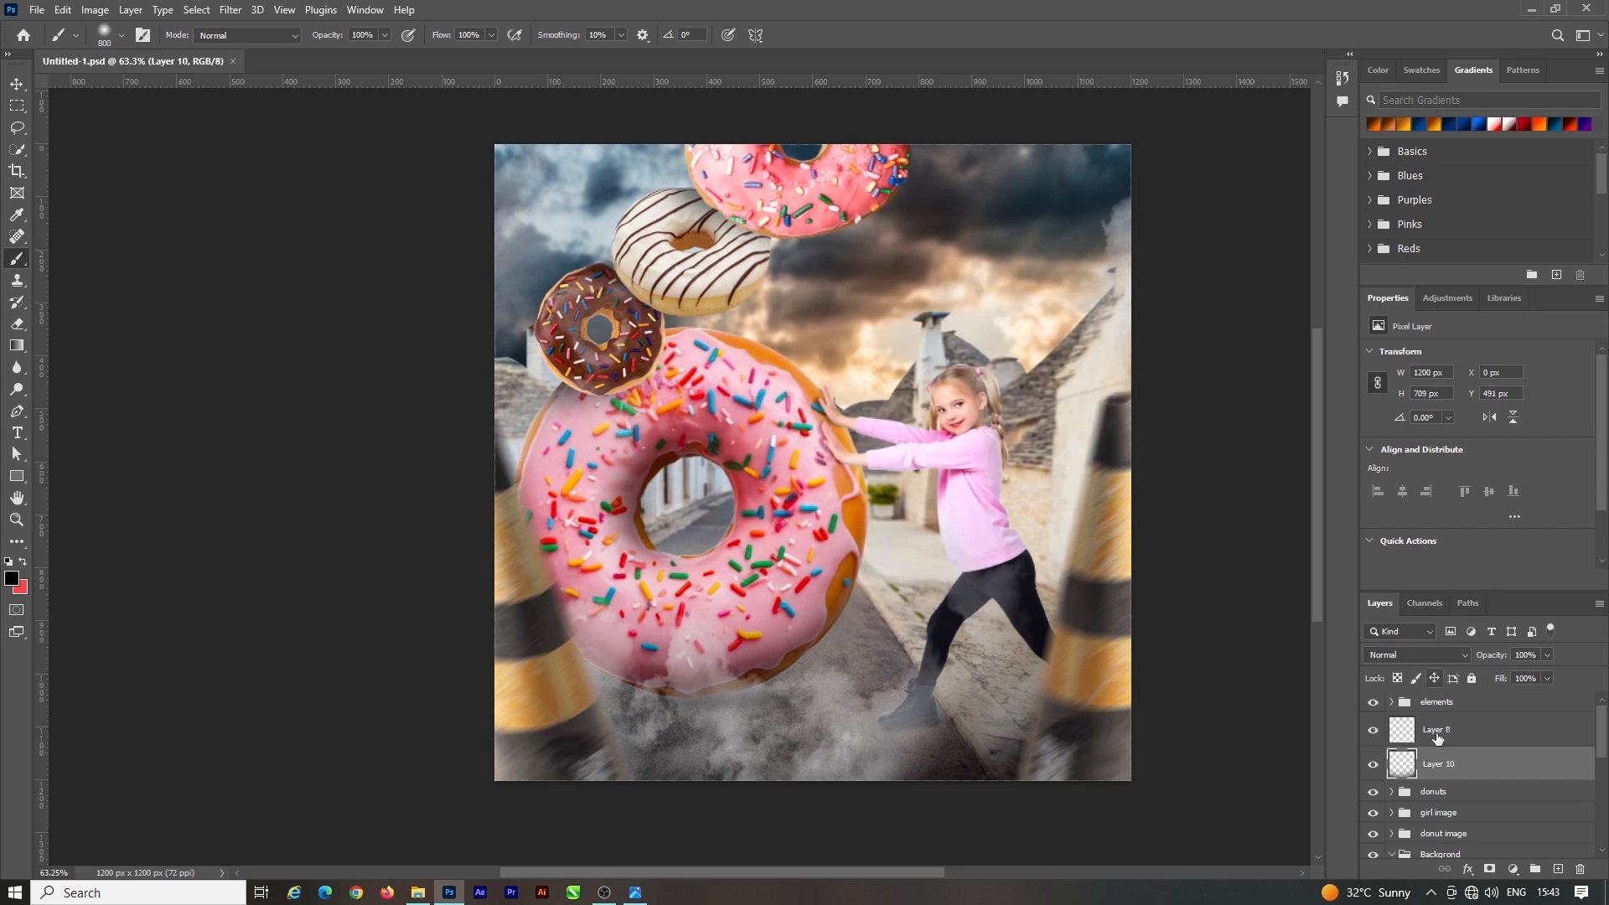
Select Layer 9 in the background group and set the foreground colour to pale yellow fff8a8
{"action": "scroll", "coordinate": [1438, 737], "scroll_direction": "down", "scroll_amount": 3}
{"action": "left_click", "coordinate": [1449, 756]}
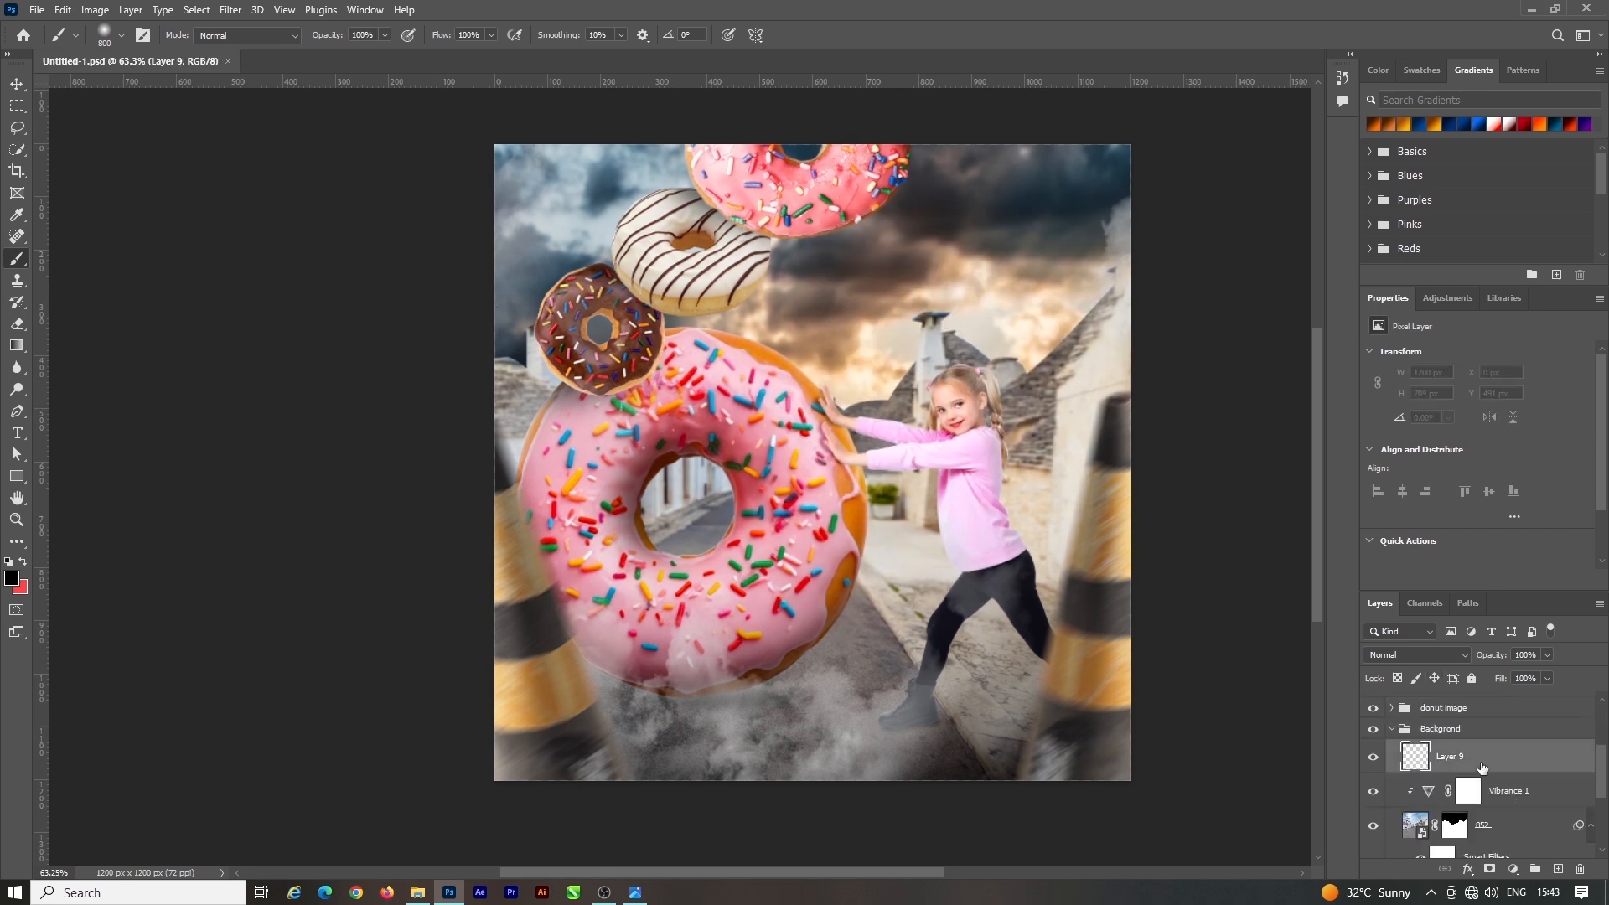
{"action": "left_click", "coordinate": [10, 581]}
{"action": "left_click_drag", "start_coordinate": [1041, 646], "coordinate": [1175, 555]}
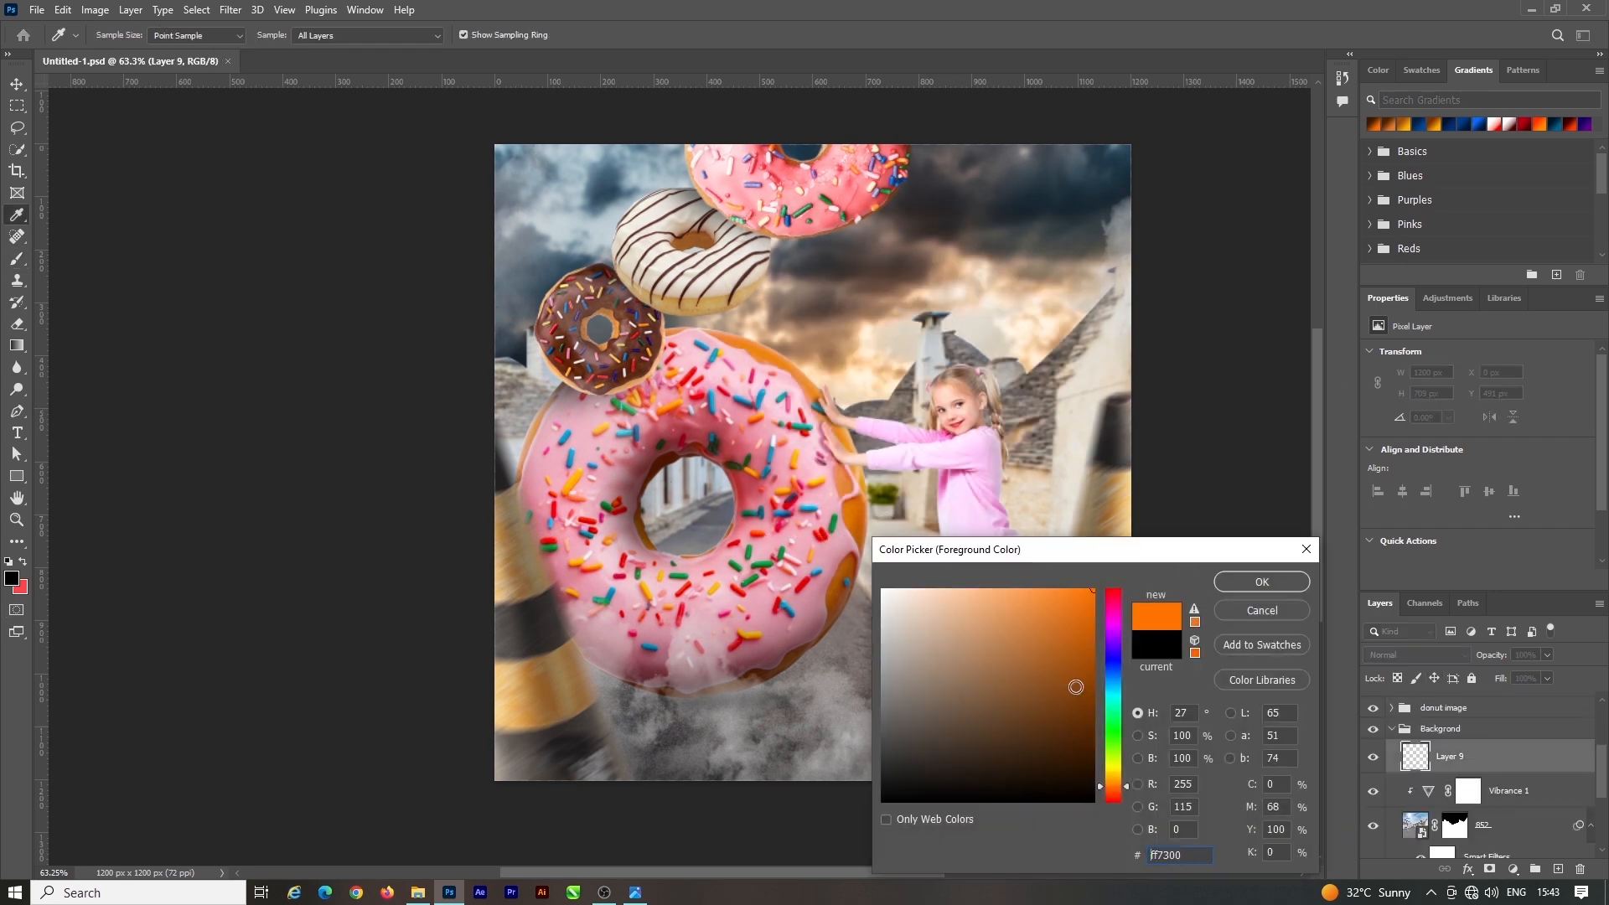
{"action": "left_click_drag", "start_coordinate": [1111, 775], "coordinate": [1111, 758]}
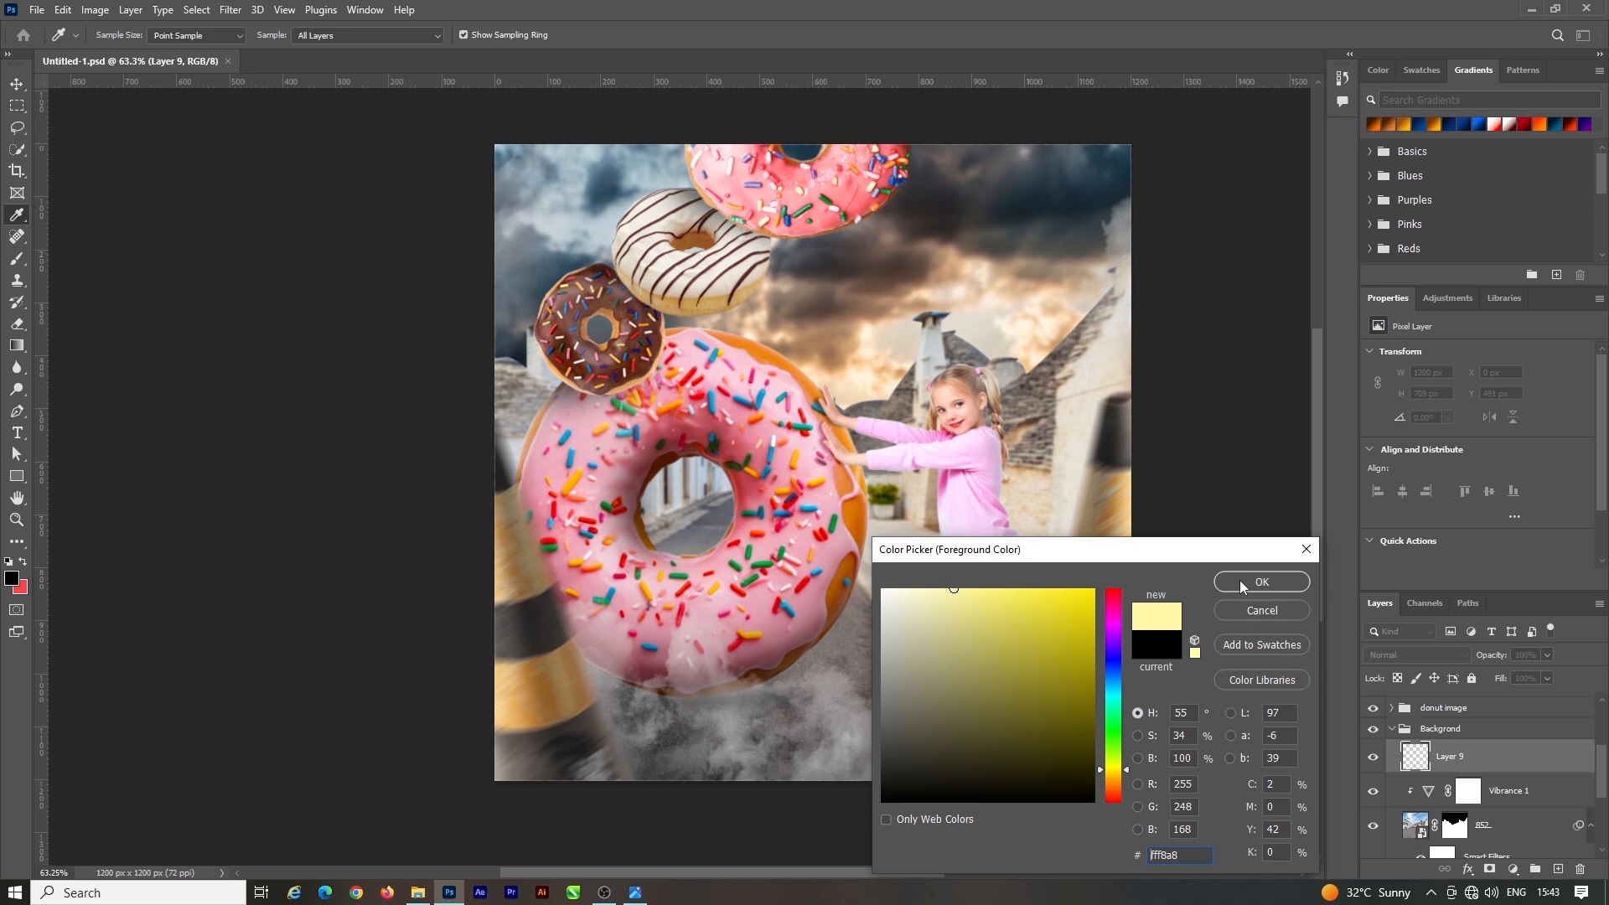
{"action": "left_click", "coordinate": [1241, 584]}
Add a new layer directly above the 16394 sky layer, beneath the street image
{"action": "key", "text": "b"}
{"action": "scroll", "coordinate": [1501, 787], "scroll_direction": "down", "scroll_amount": 1}
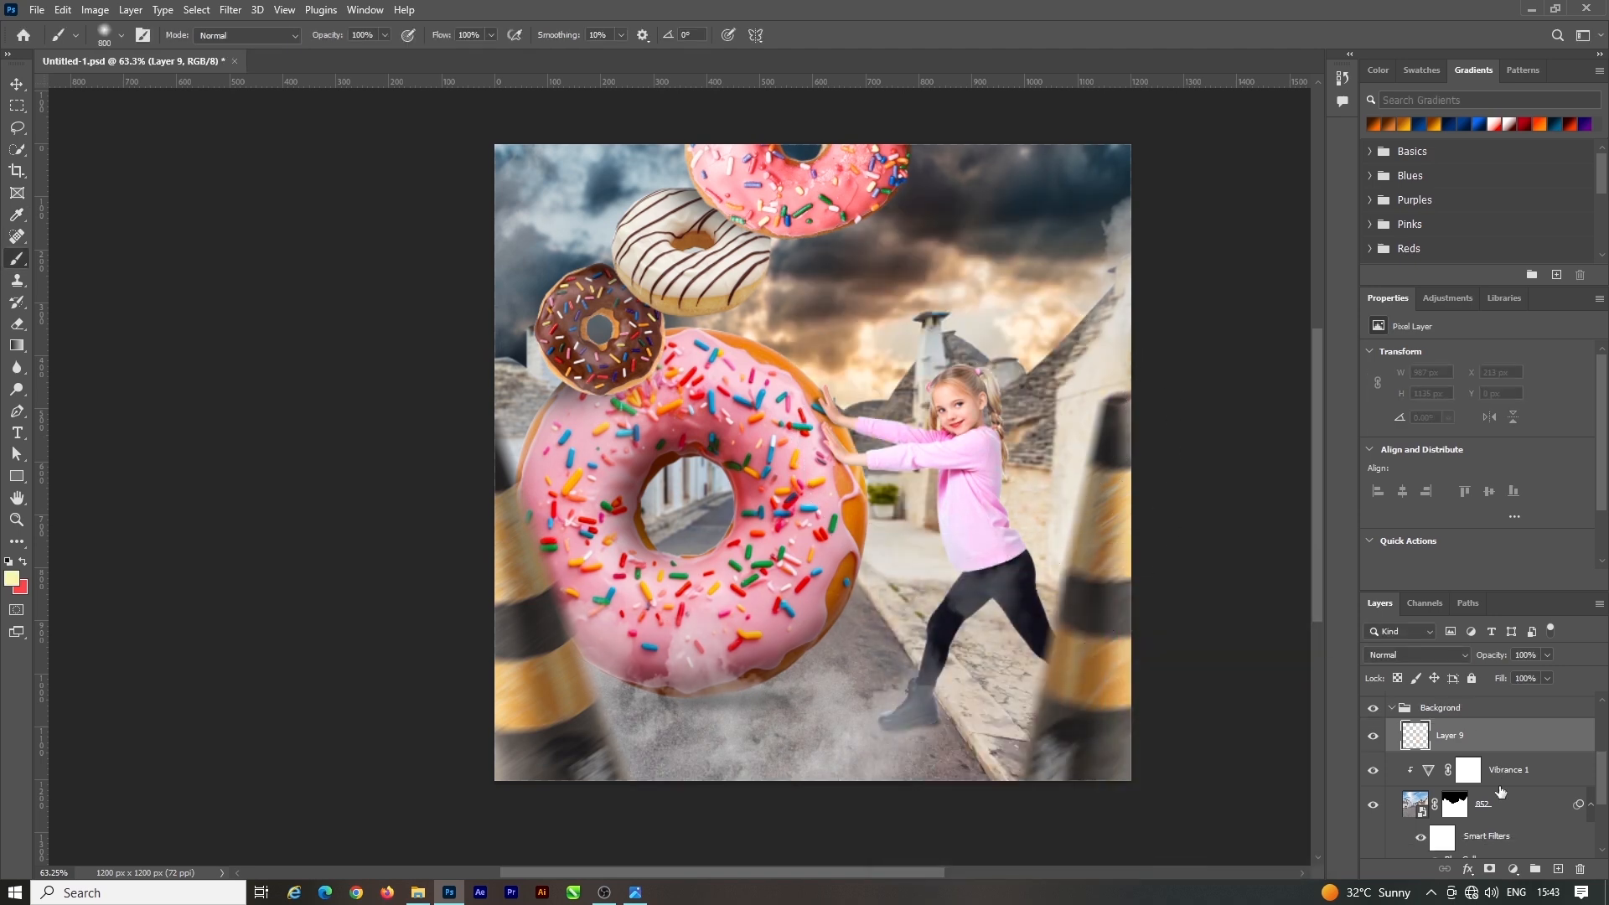
{"action": "scroll", "coordinate": [1536, 801], "scroll_direction": "down", "scroll_amount": 1}
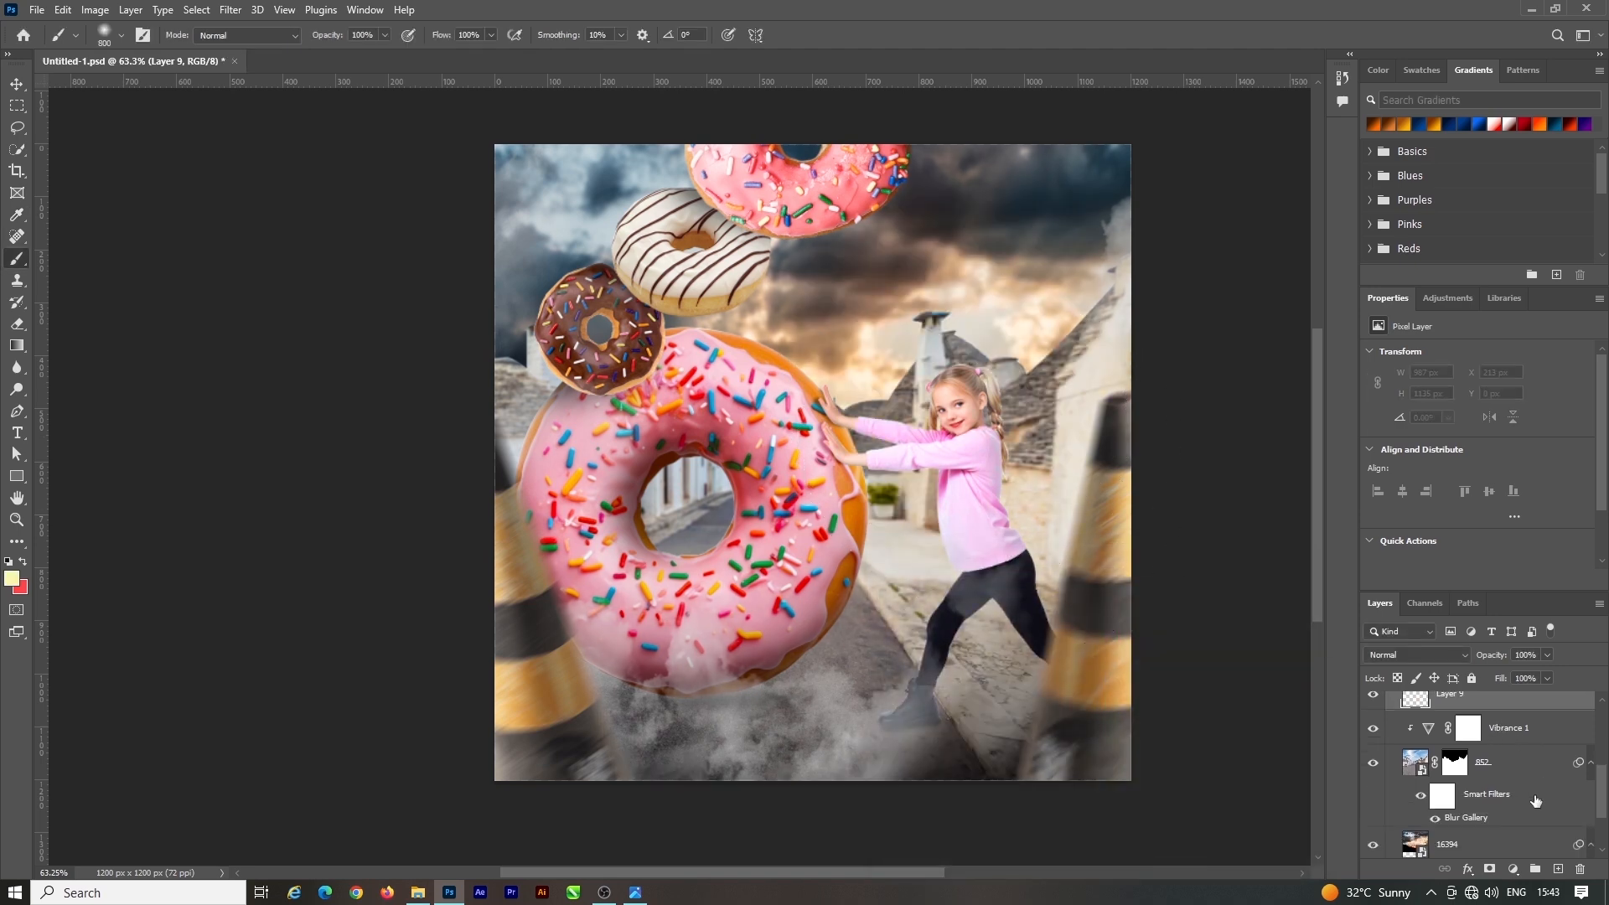
{"action": "left_click", "coordinate": [1533, 842]}
{"action": "scroll", "coordinate": [1540, 854], "scroll_direction": "down", "scroll_amount": 1}
{"action": "left_click", "coordinate": [1557, 869]}
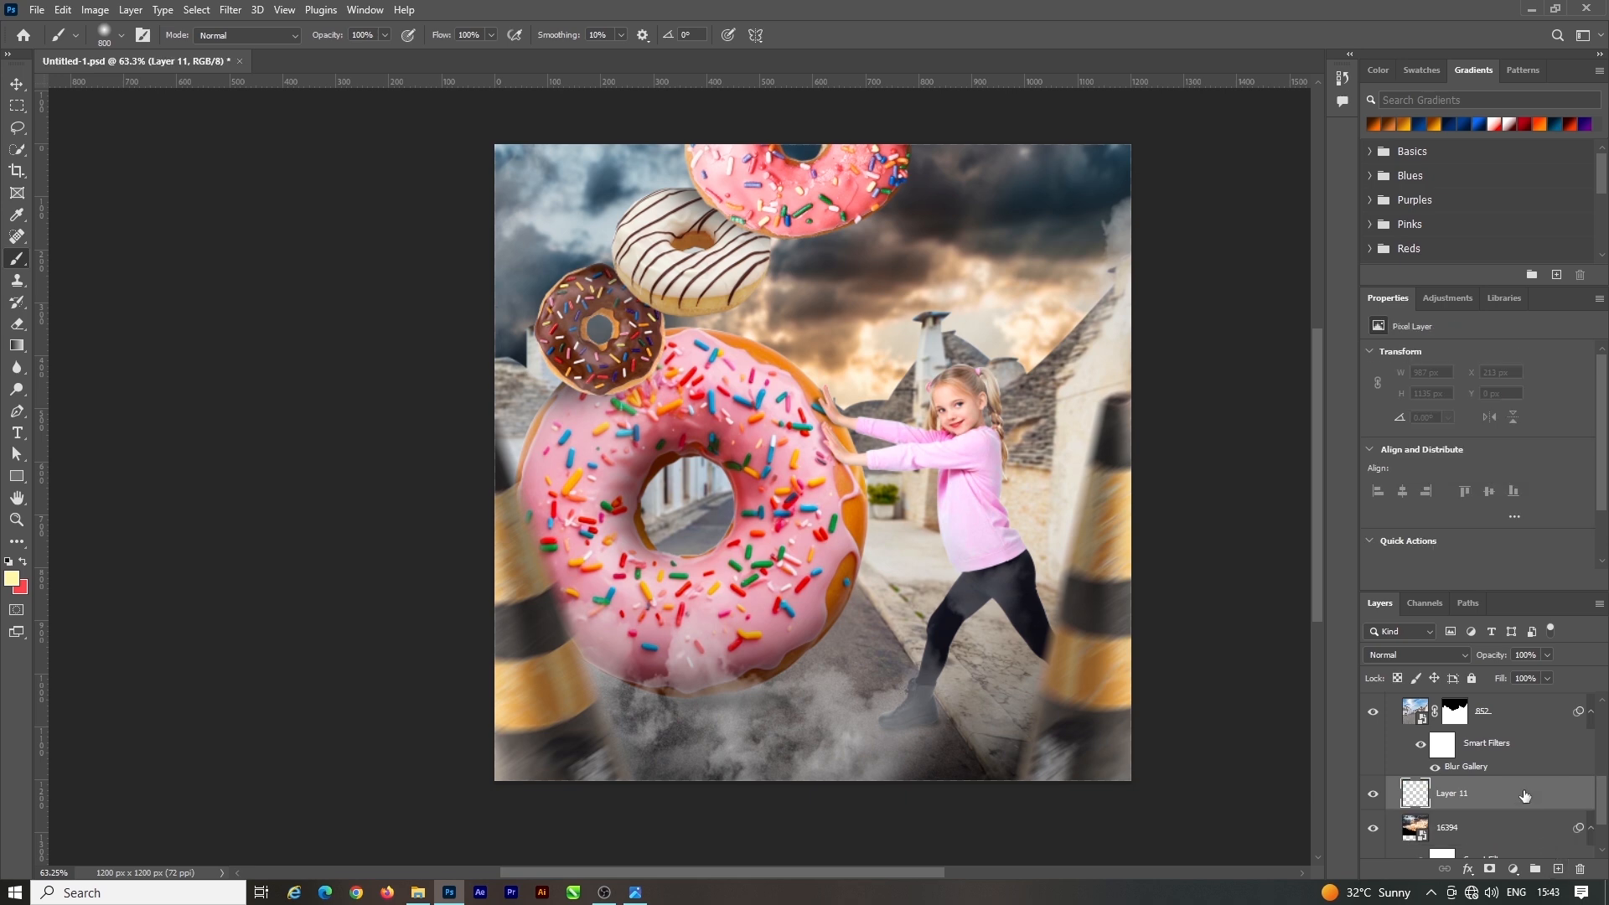
Try a soft pale yellow glow in the sky behind the girl with the 800 px brush
{"action": "left_click_drag", "start_coordinate": [1063, 394], "coordinate": [913, 344]}
{"action": "key", "text": "ctrl+z"}
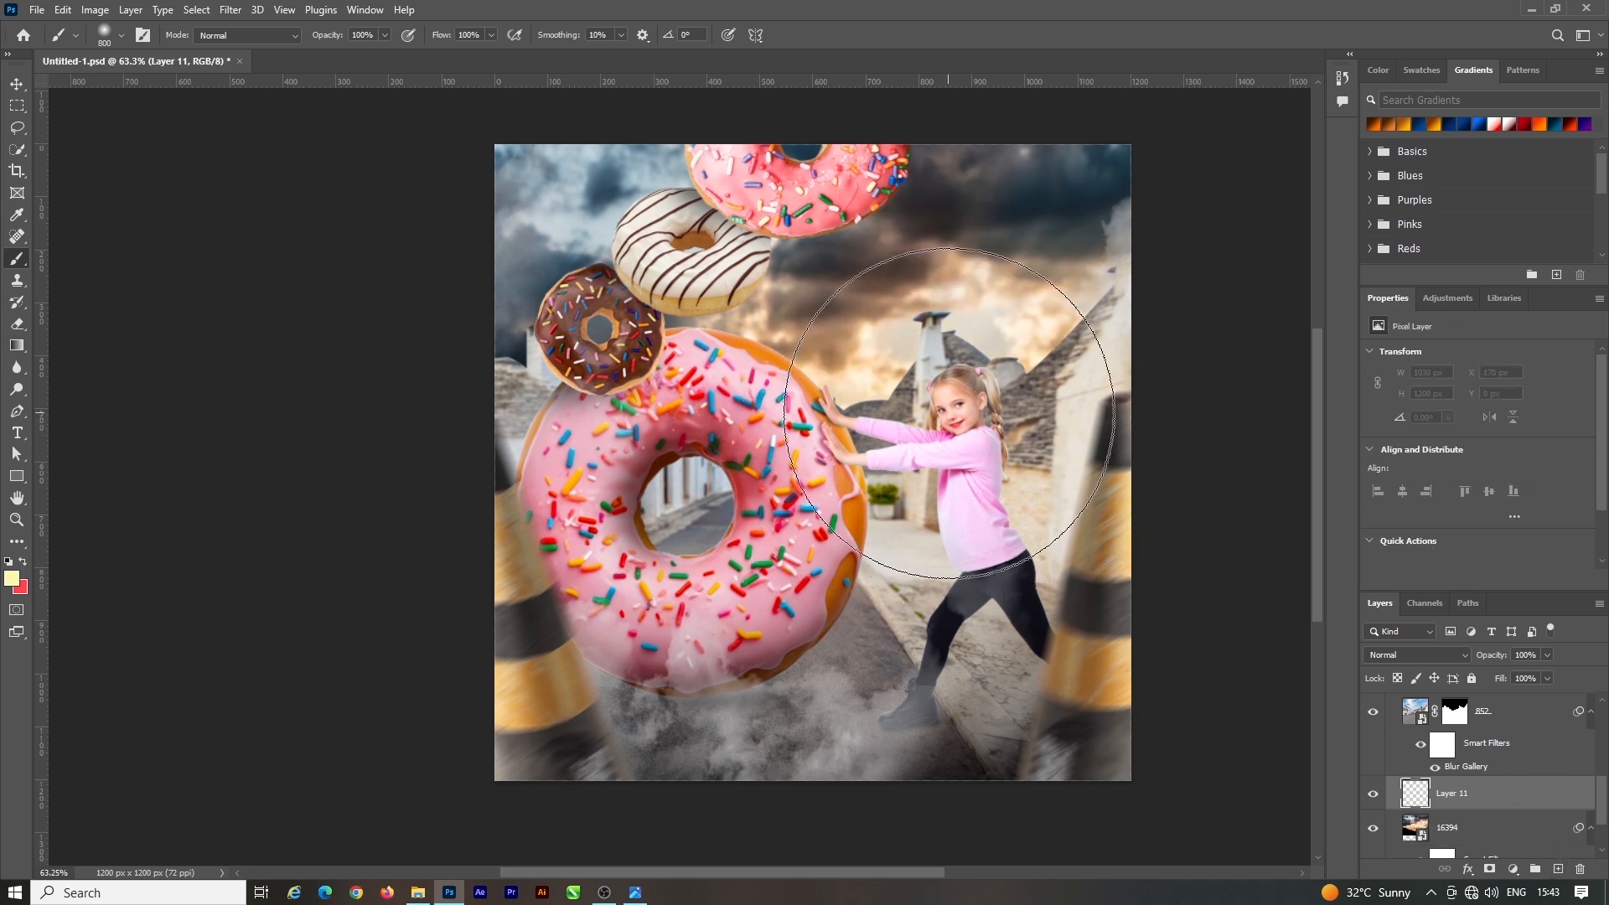
{"action": "left_click", "coordinate": [951, 394]}
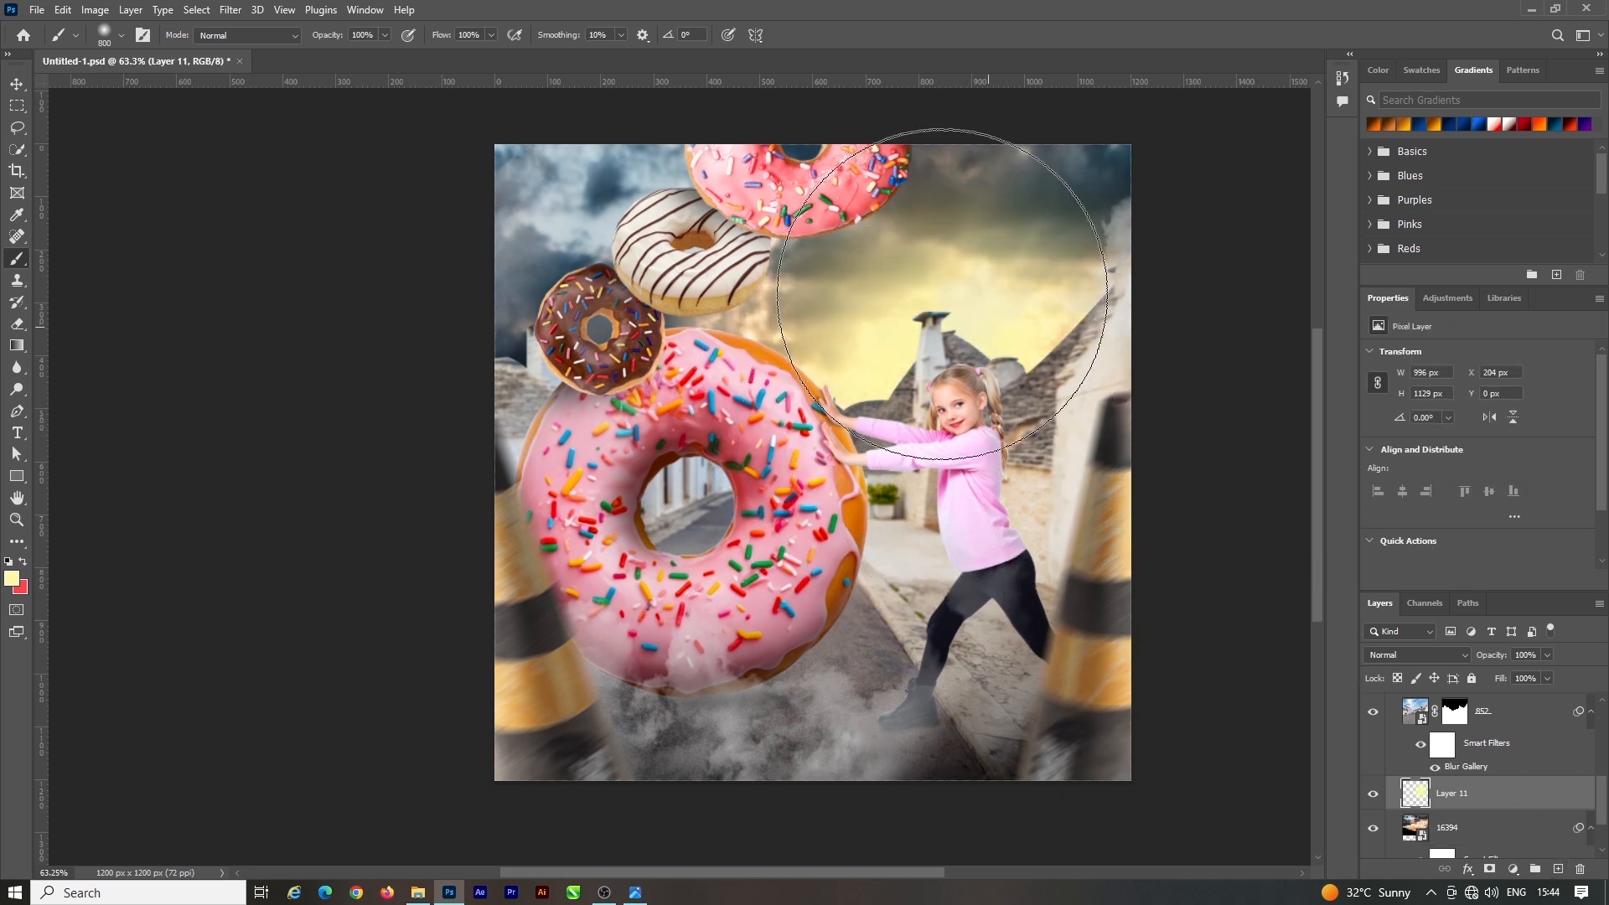
Undo the yellow glow and paint an orange ffc960 glow in the sky behind the girl with the 800 px brush
{"action": "left_click", "coordinate": [12, 580]}
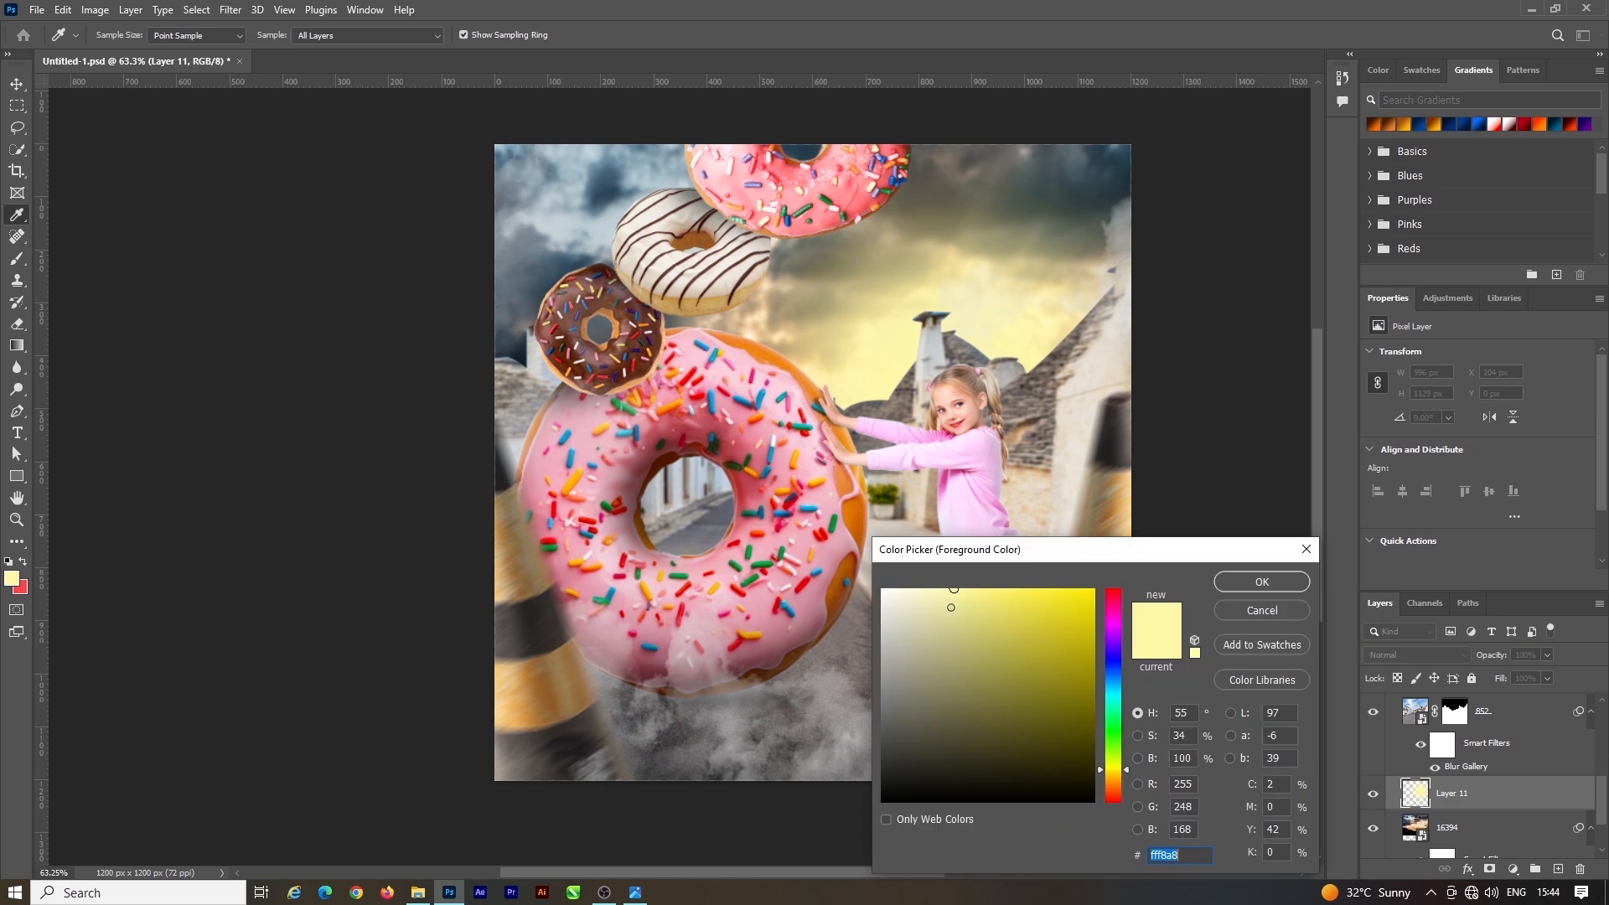
{"action": "left_click", "coordinate": [884, 591]}
{"action": "left_click", "coordinate": [1006, 657]}
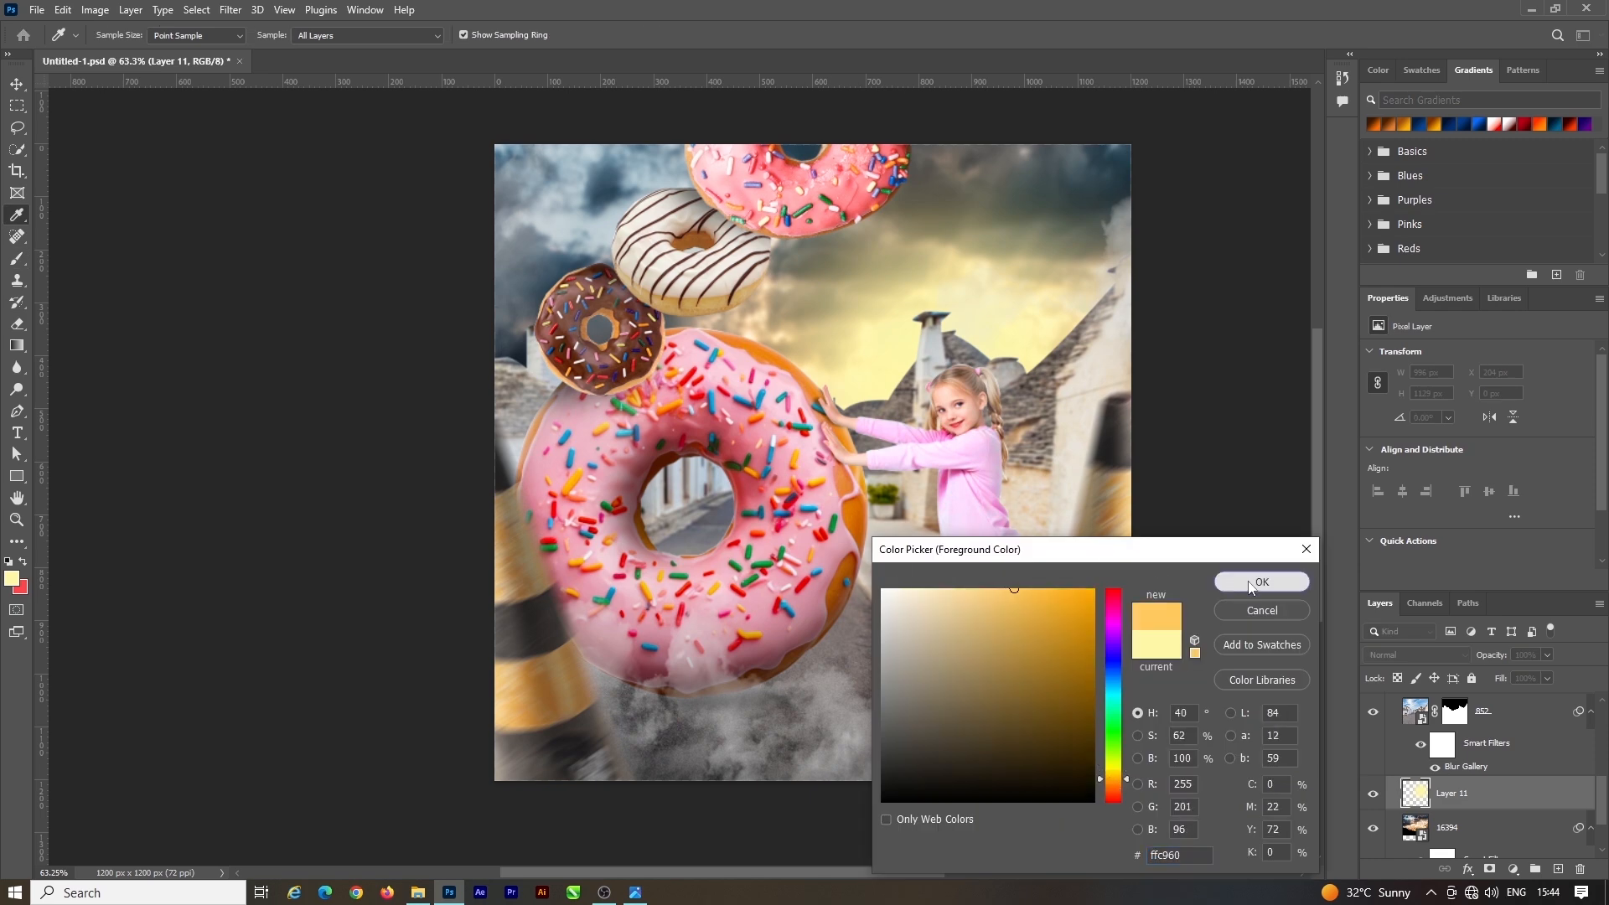
{"action": "left_click", "coordinate": [1261, 582]}
{"action": "key", "text": "b"}
{"action": "key", "text": "ctrl+z"}
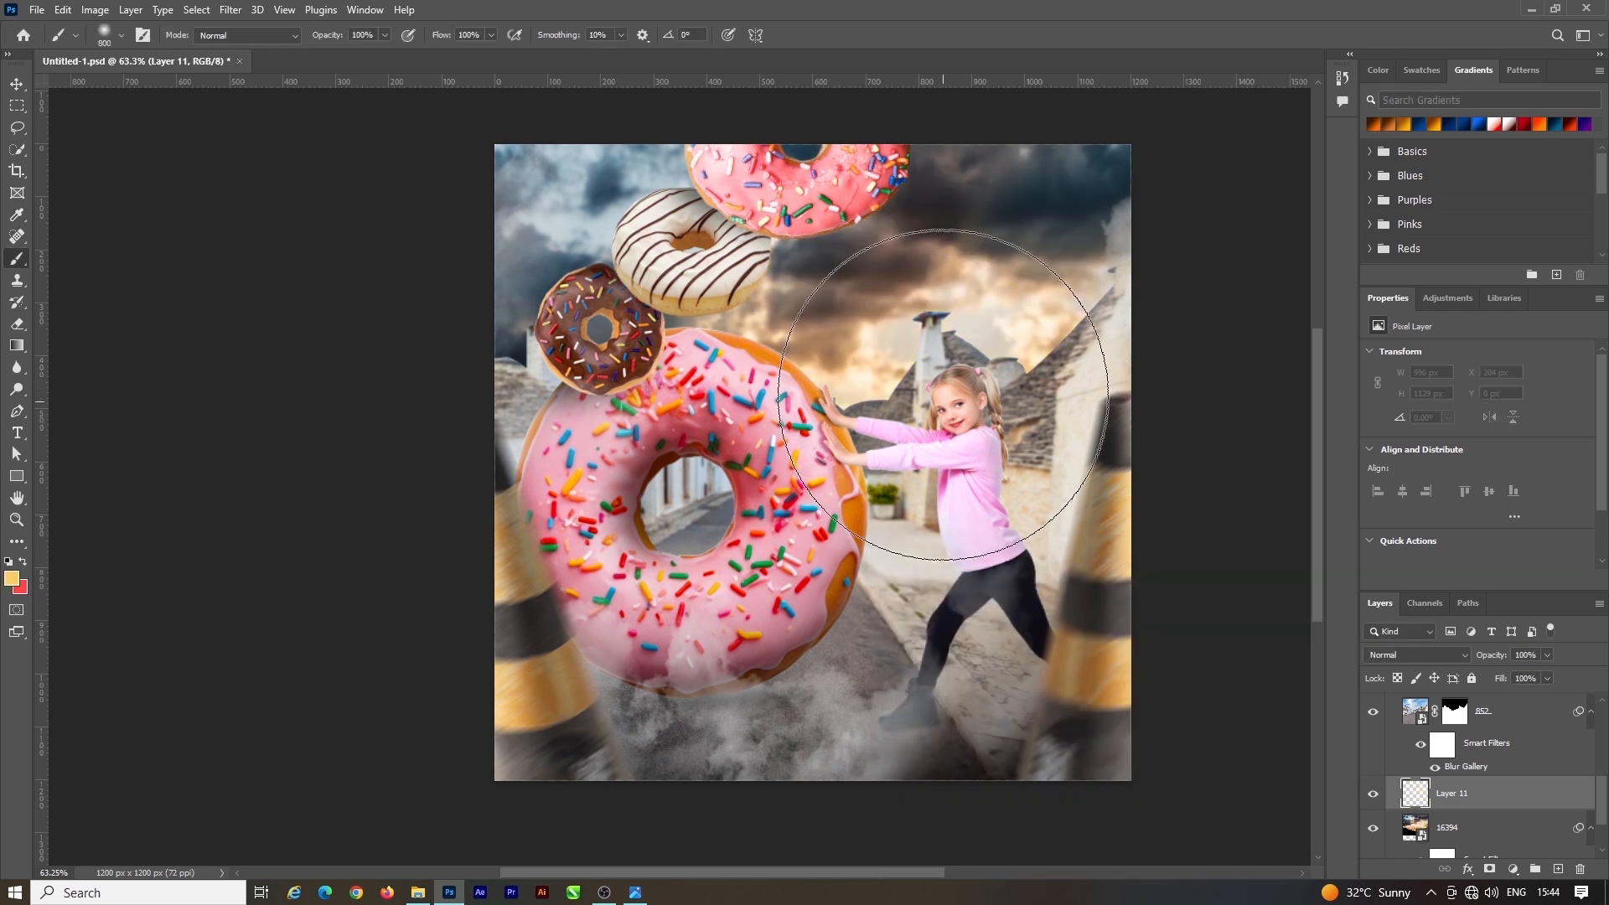
{"action": "left_click", "coordinate": [943, 394]}
{"action": "right_click", "coordinate": [965, 401]}
Paint a paler orange glow inside the sky glow behind the girl with a 600 px brush
{"action": "left_click", "coordinate": [12, 580]}
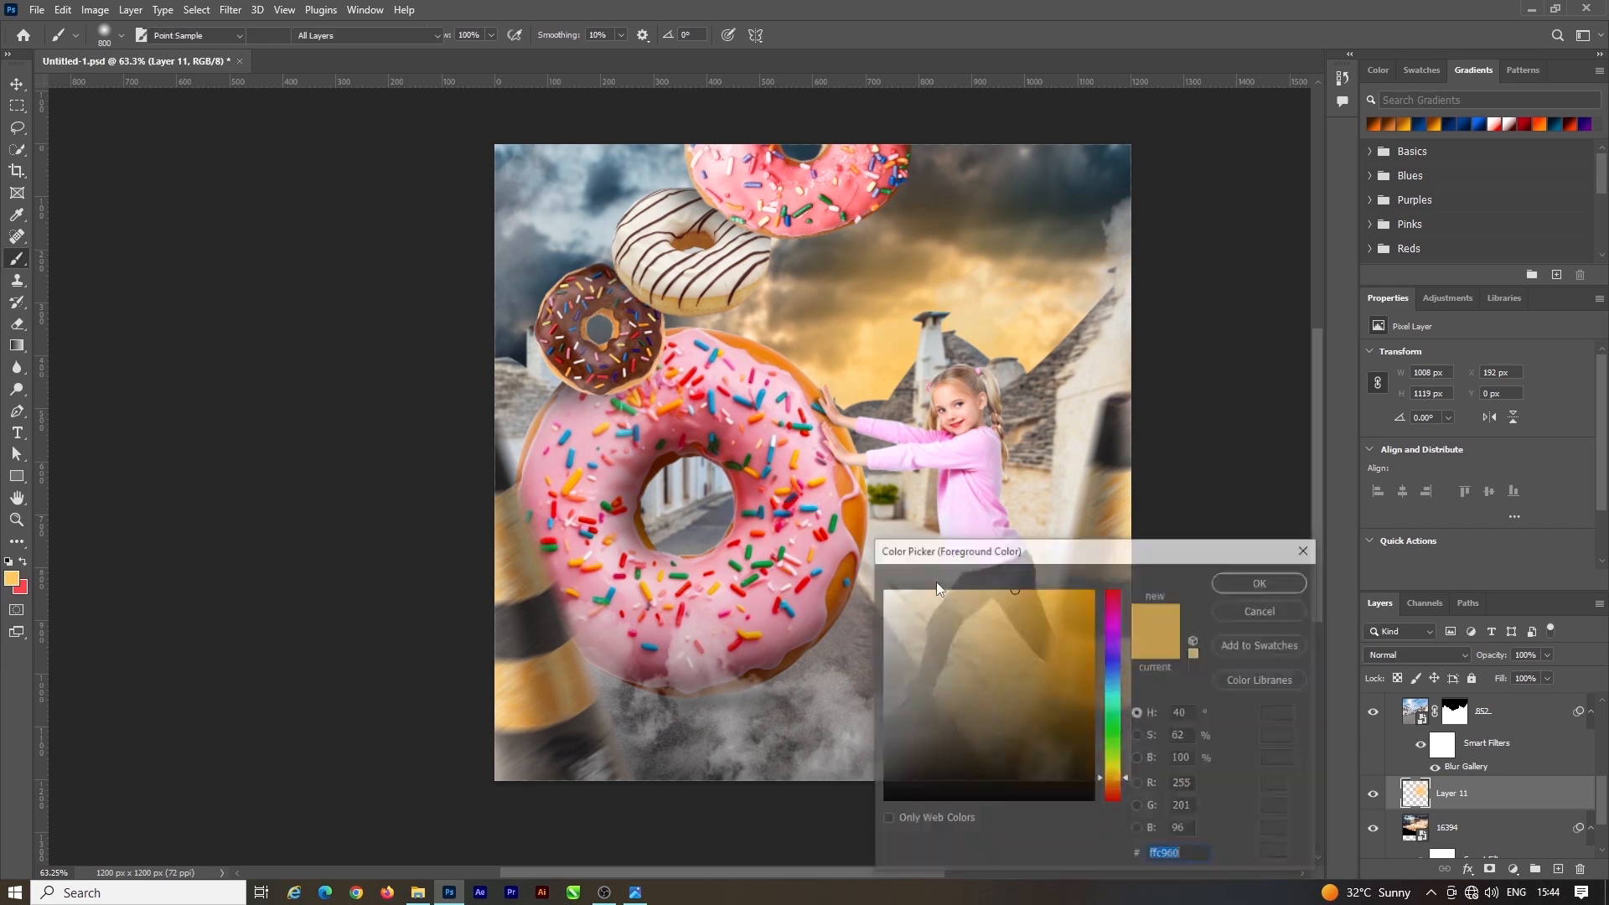
{"action": "left_click", "coordinate": [905, 599]}
{"action": "left_click", "coordinate": [1261, 582]}
{"action": "key", "text": "bracketleft"}
{"action": "key", "text": "bracketleft"}
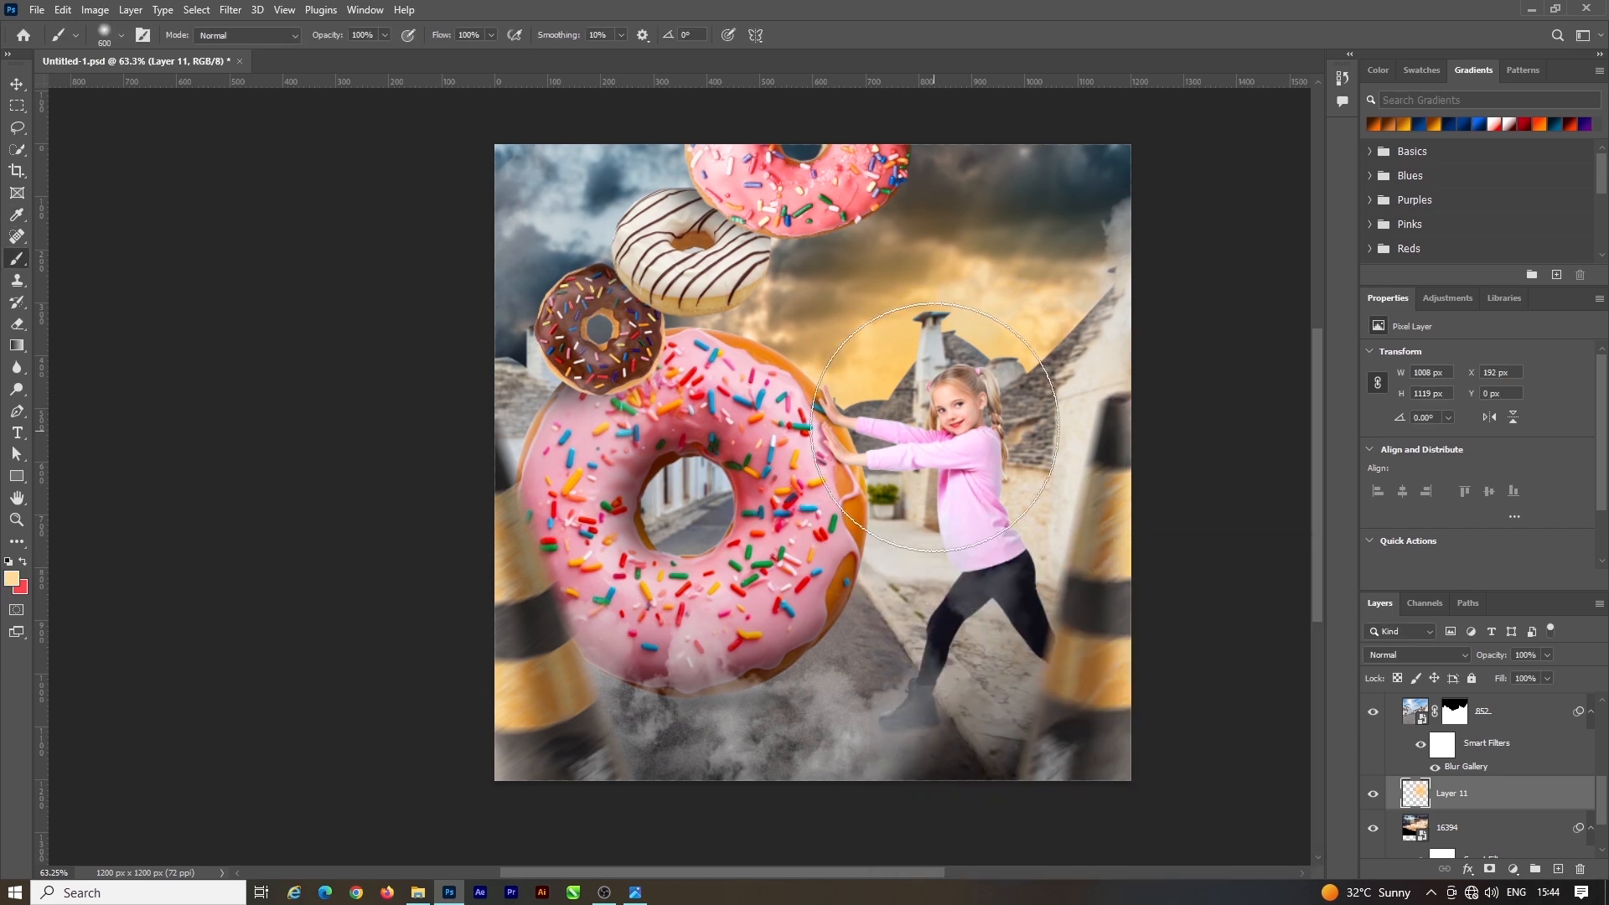
{"action": "left_click", "coordinate": [930, 394]}
Set the foreground colour to white ffffff and brighten the centre of the sky glow with a 400 px brush
{"action": "left_click", "coordinate": [10, 581]}
{"action": "left_click", "coordinate": [885, 591]}
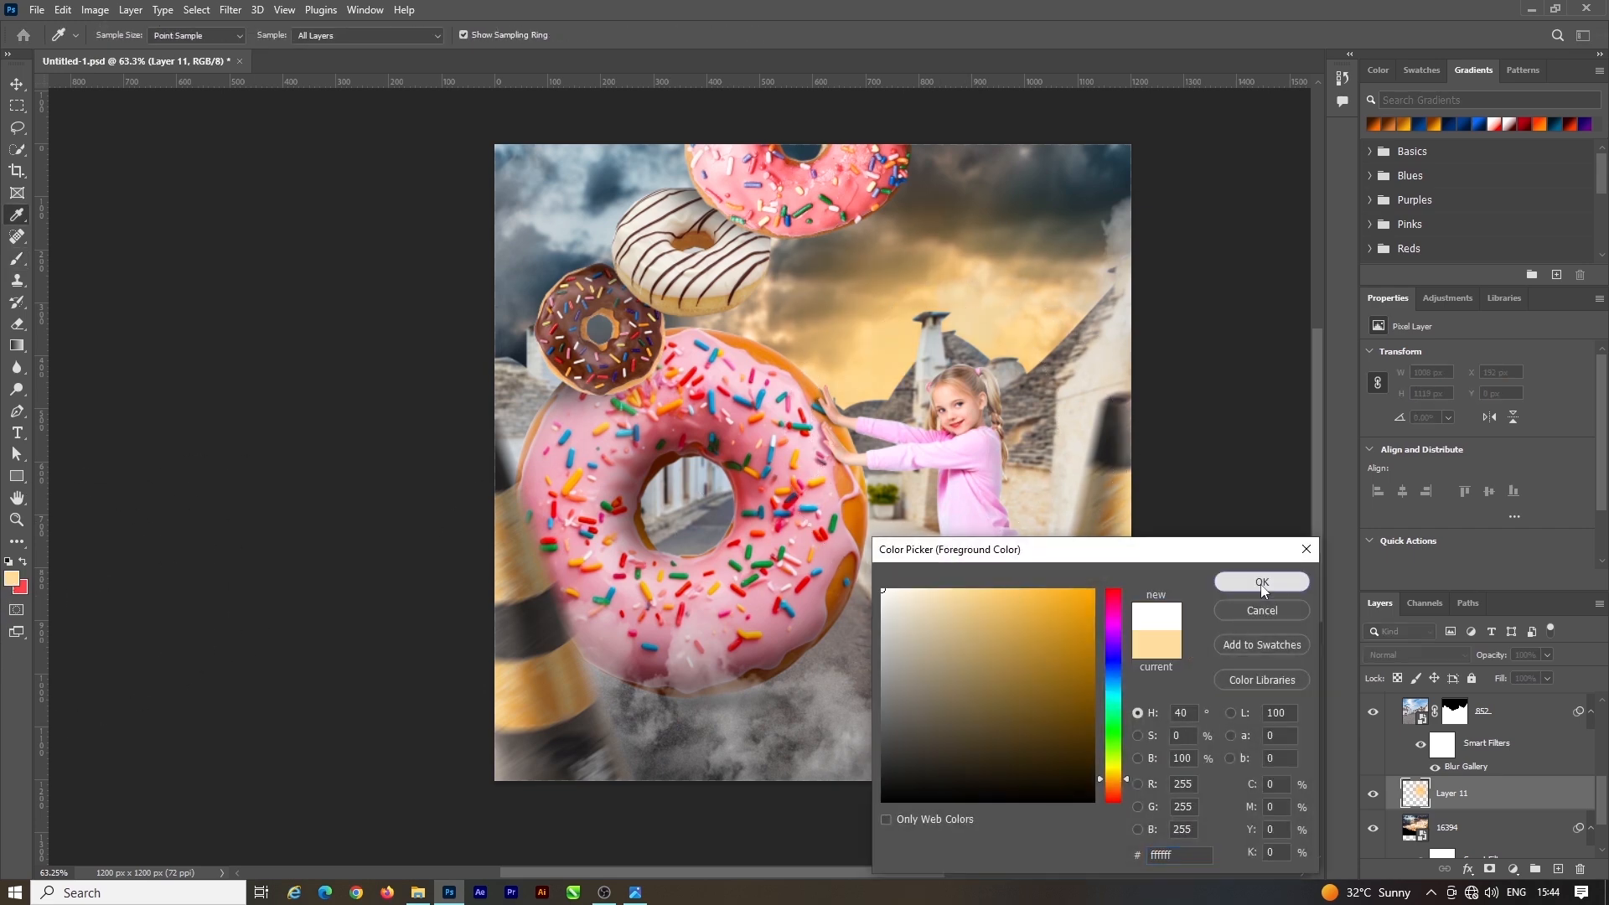
{"action": "left_click", "coordinate": [1261, 583]}
{"action": "key", "text": "bracketleft"}
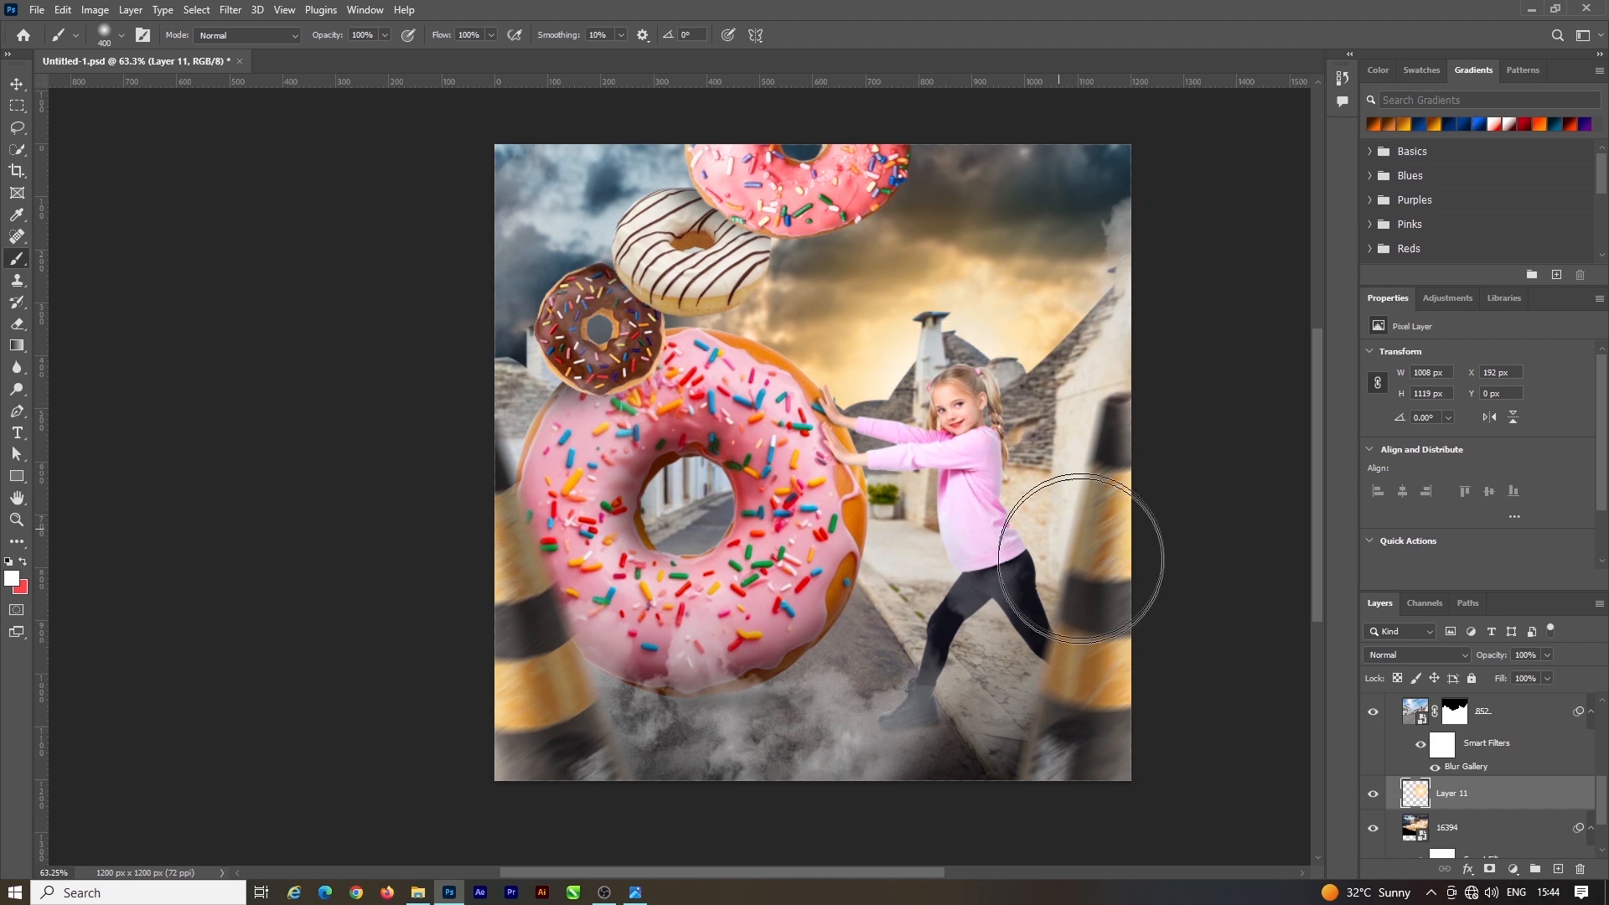
Set the sky glow layer's blend mode to Color Burn
{"action": "key", "text": "v"}
{"action": "left_click", "coordinate": [1396, 656]}
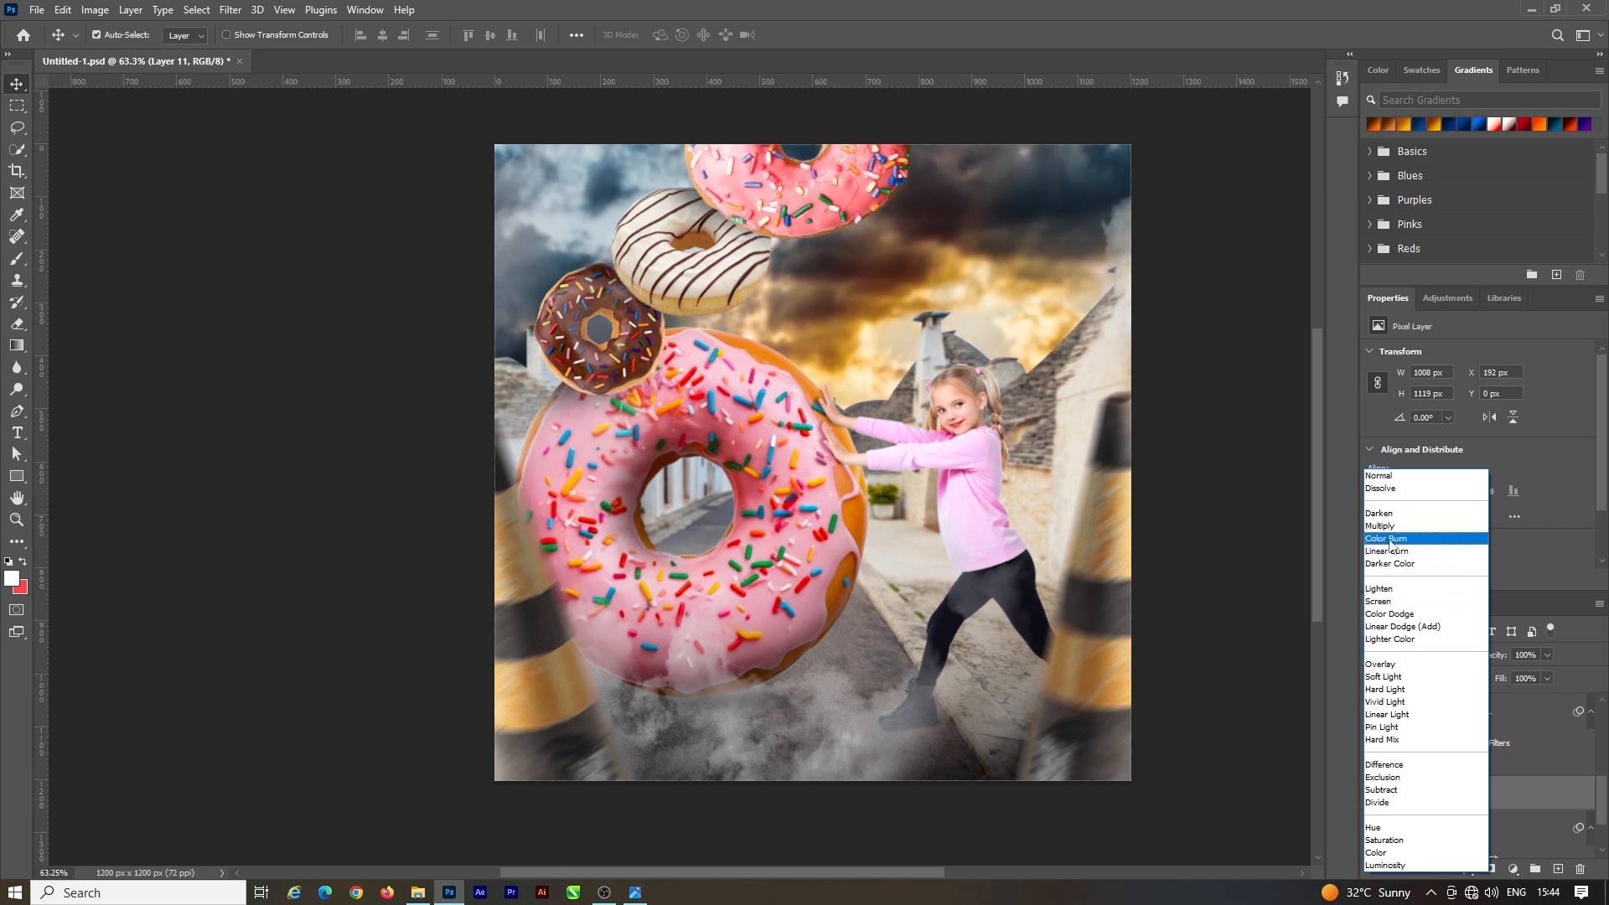
{"action": "left_click", "coordinate": [1390, 541]}
Paint an orange glow along the big donut's upper edge on a new clipped layer above the donut, using the 400 px brush
{"action": "left_click", "coordinate": [753, 431]}
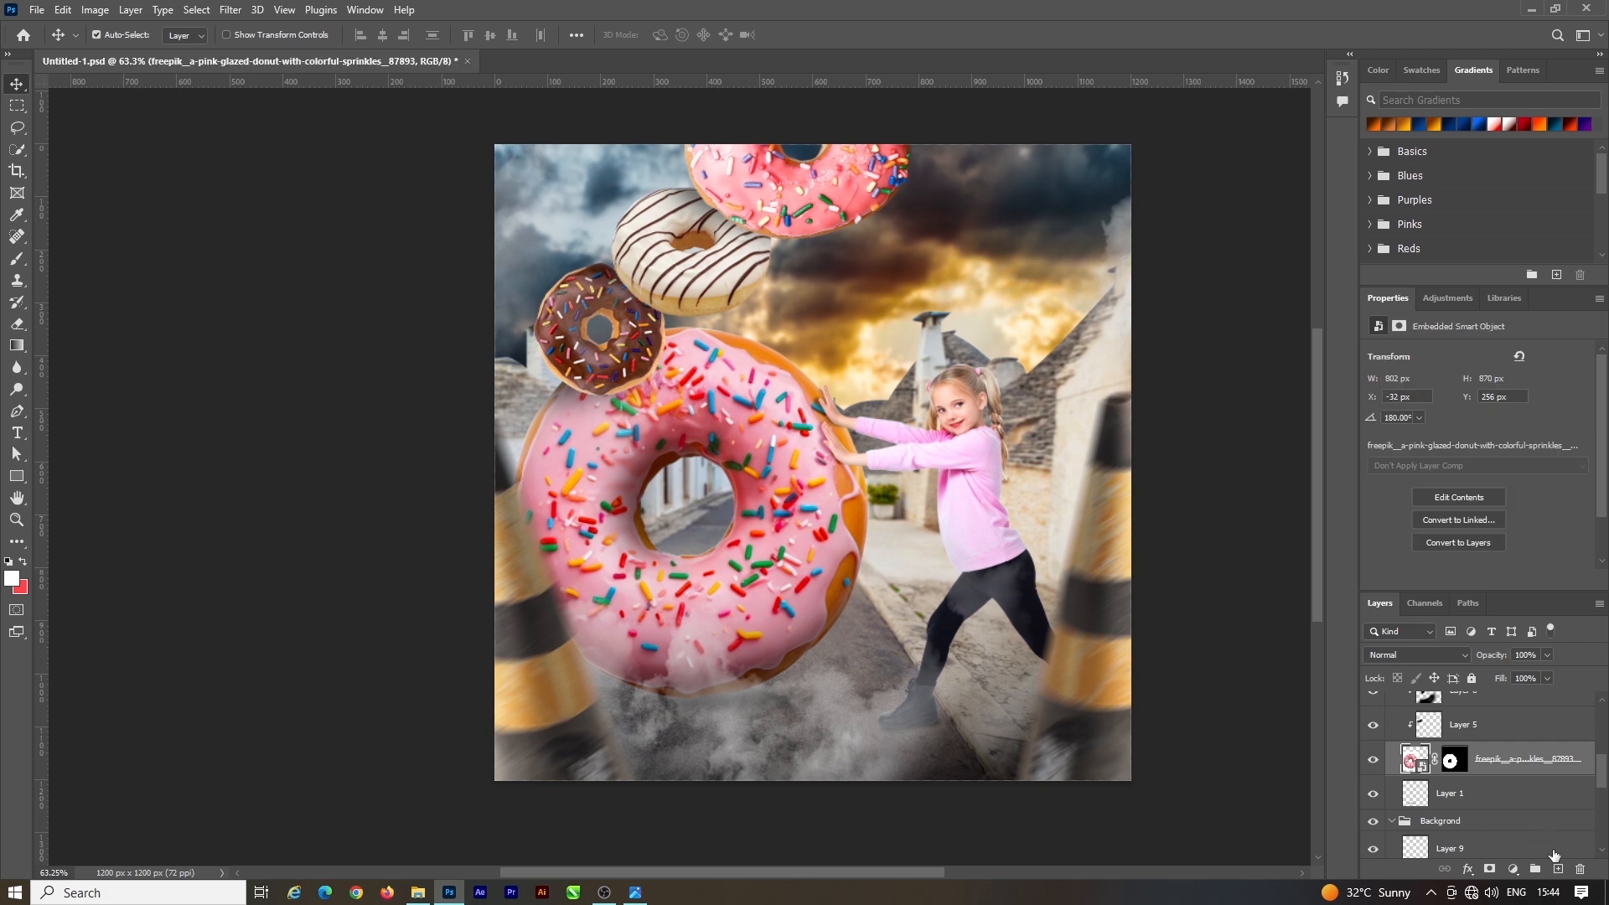
{"action": "left_click", "coordinate": [1558, 869]}
{"action": "left_click", "coordinate": [17, 258]}
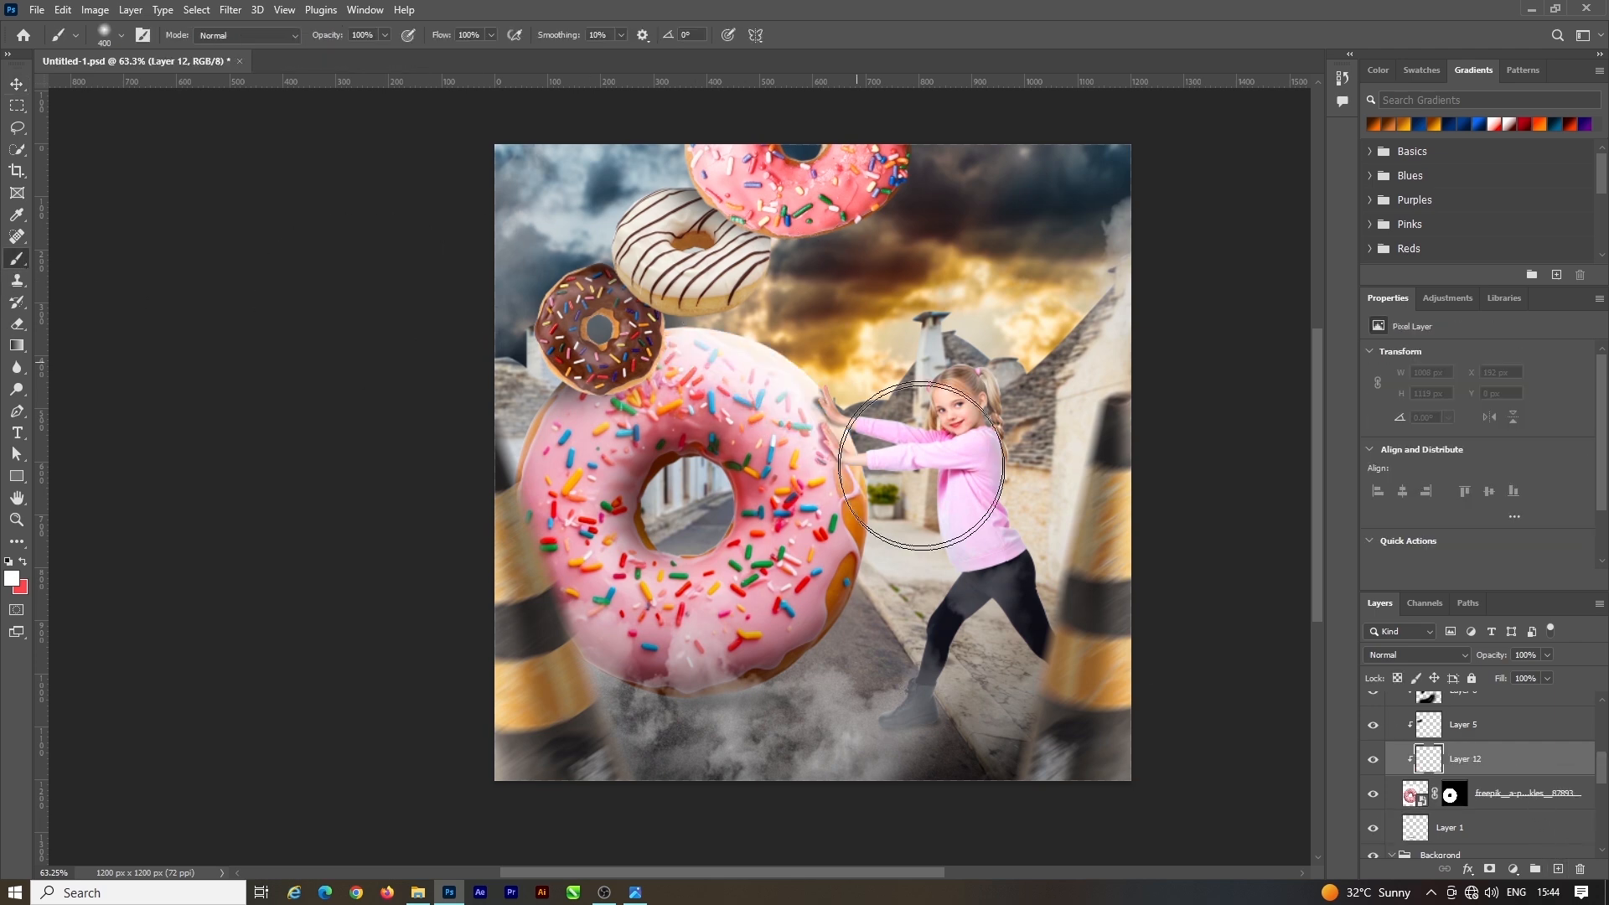
{"action": "left_click", "coordinate": [14, 580]}
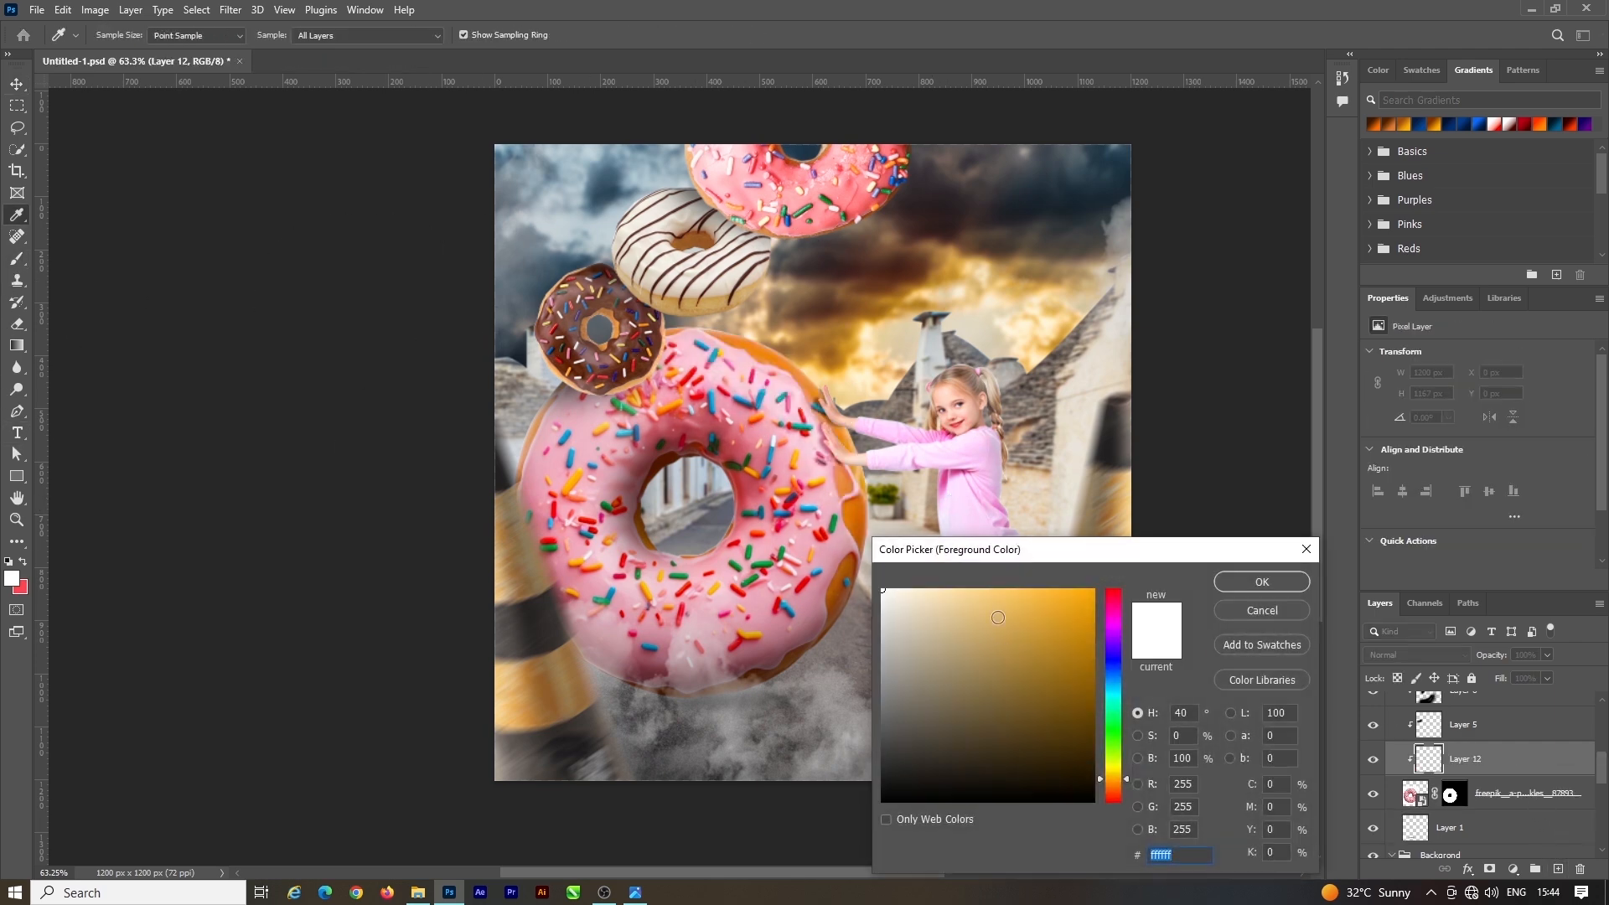
{"action": "left_click", "coordinate": [997, 617]}
{"action": "left_click", "coordinate": [1264, 584]}
{"action": "left_click_drag", "start_coordinate": [804, 347], "coordinate": [729, 331]}
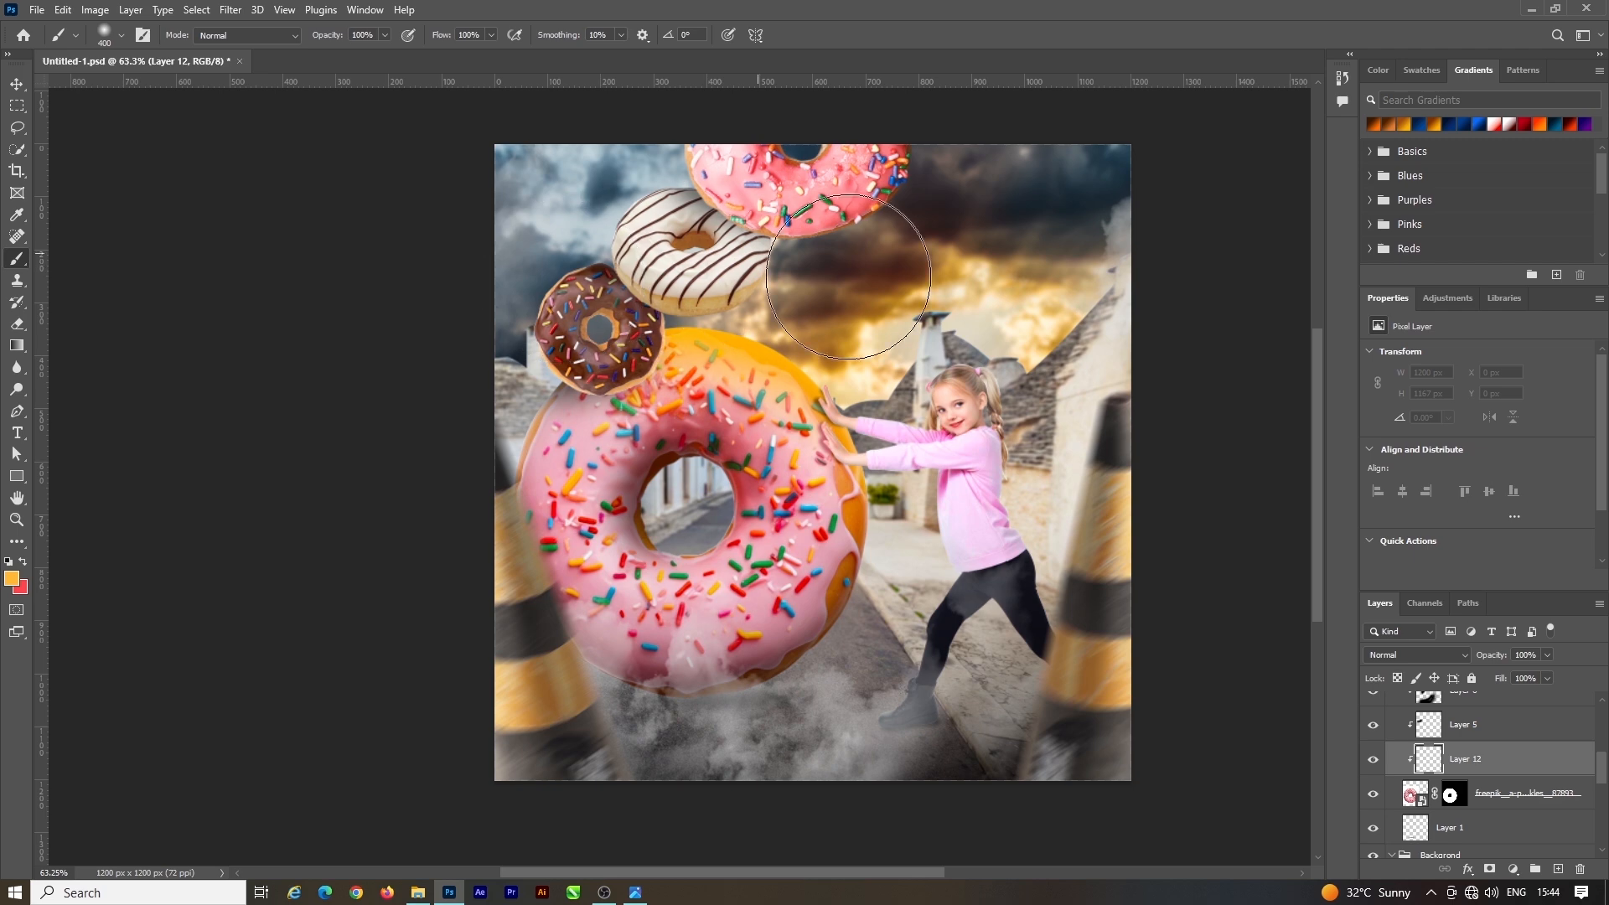
Set the big donut's orange glow layer to Overlay blending and save the document
{"action": "left_click", "coordinate": [1425, 654]}
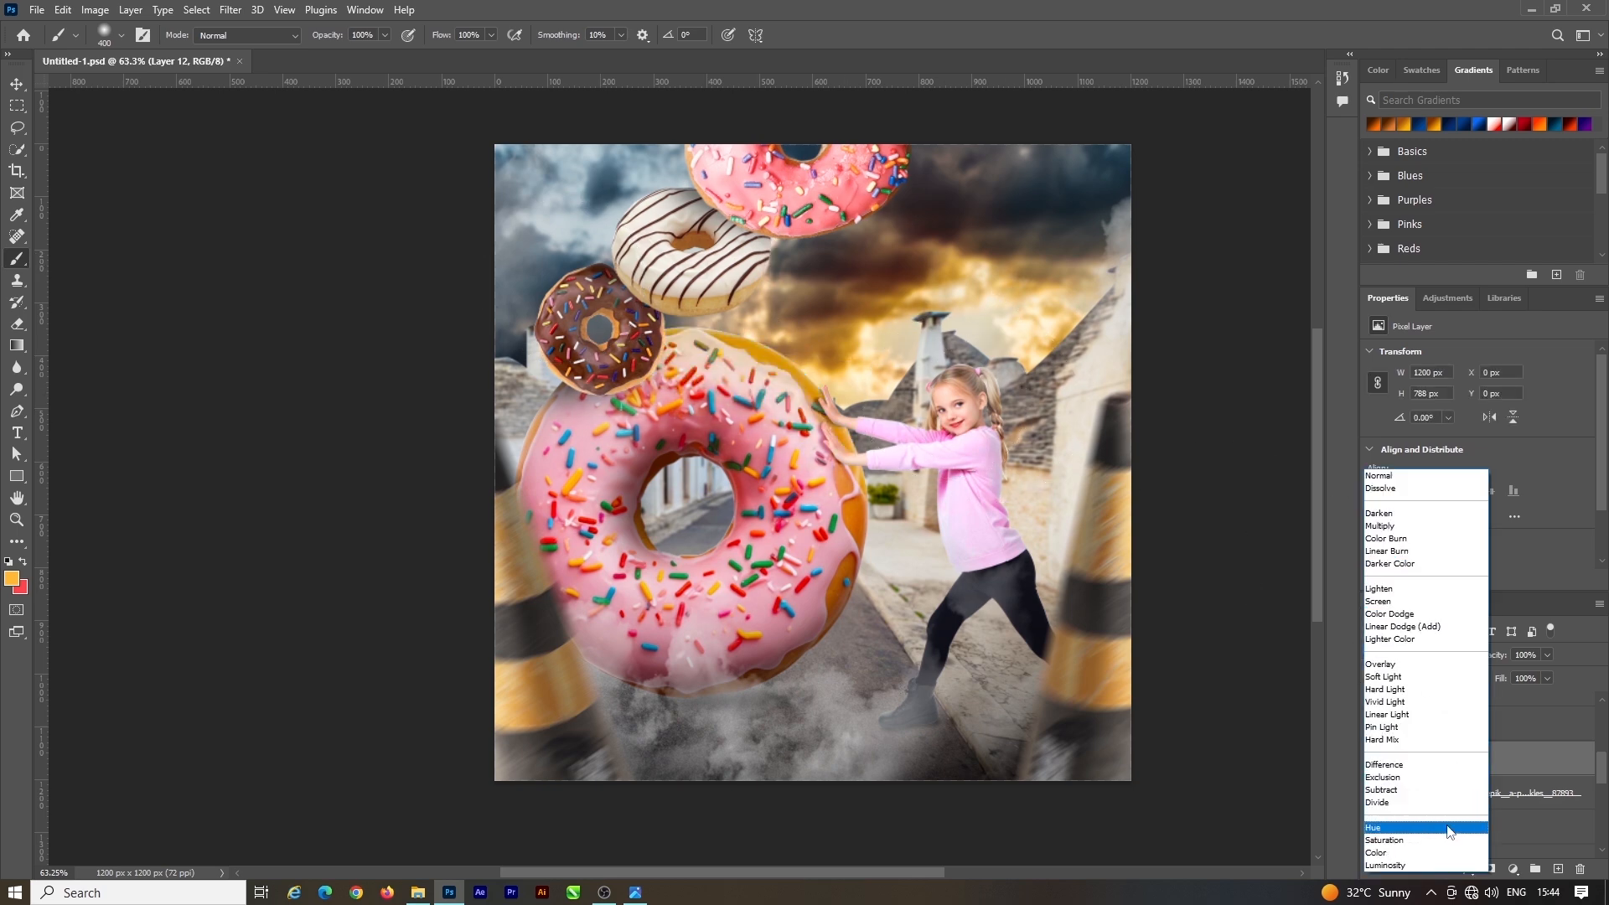
{"action": "left_click", "coordinate": [1451, 663]}
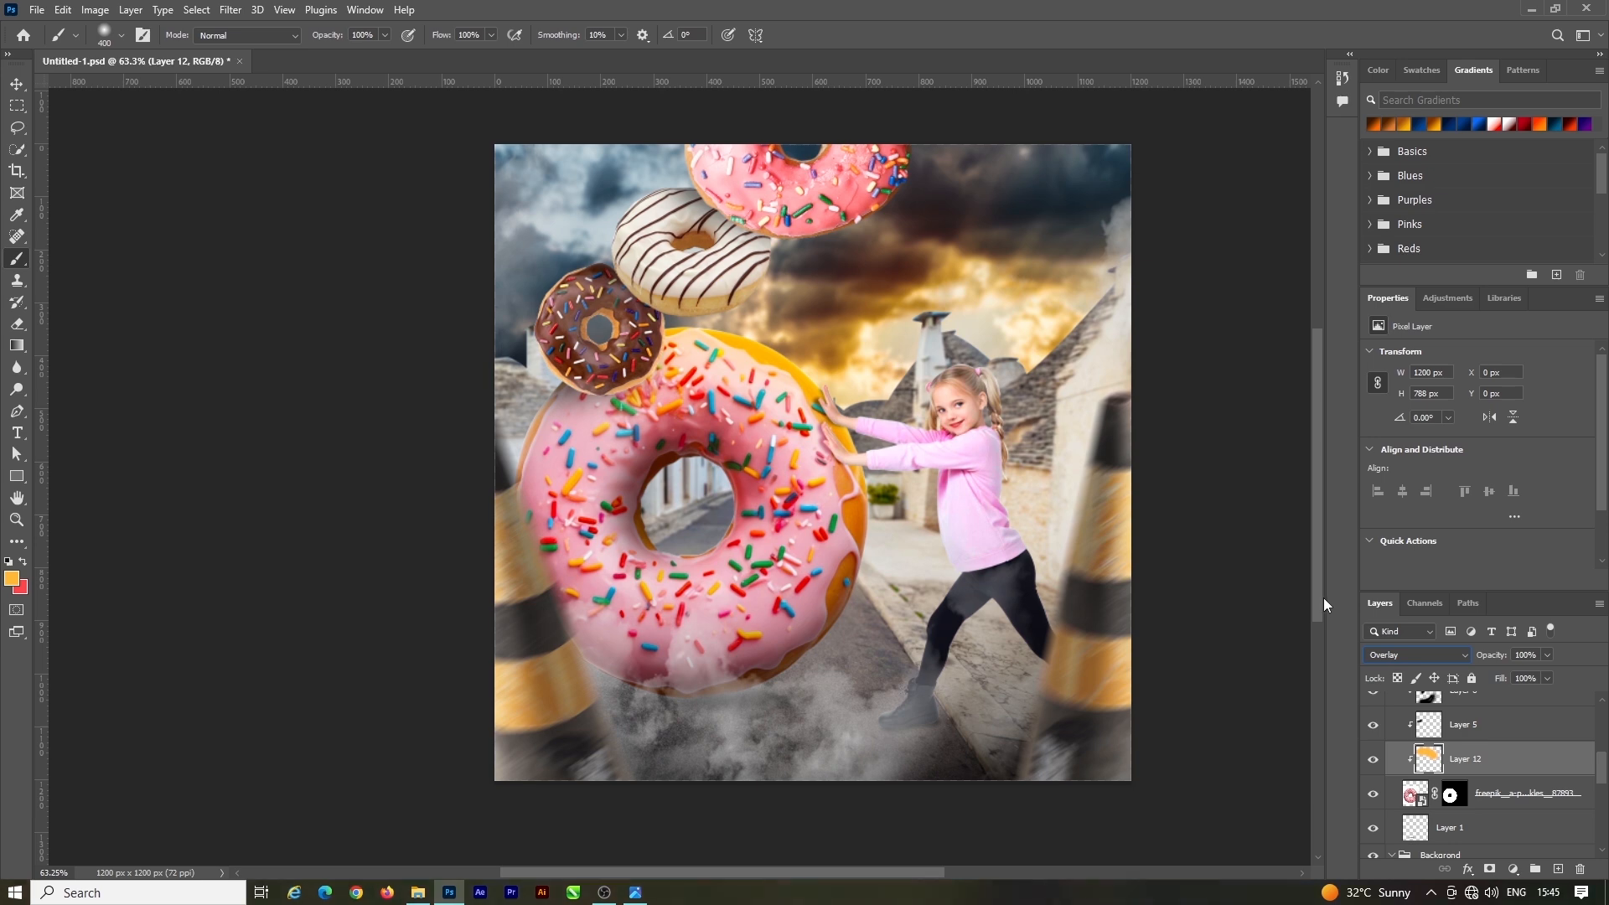
{"action": "left_click", "coordinate": [1416, 654]}
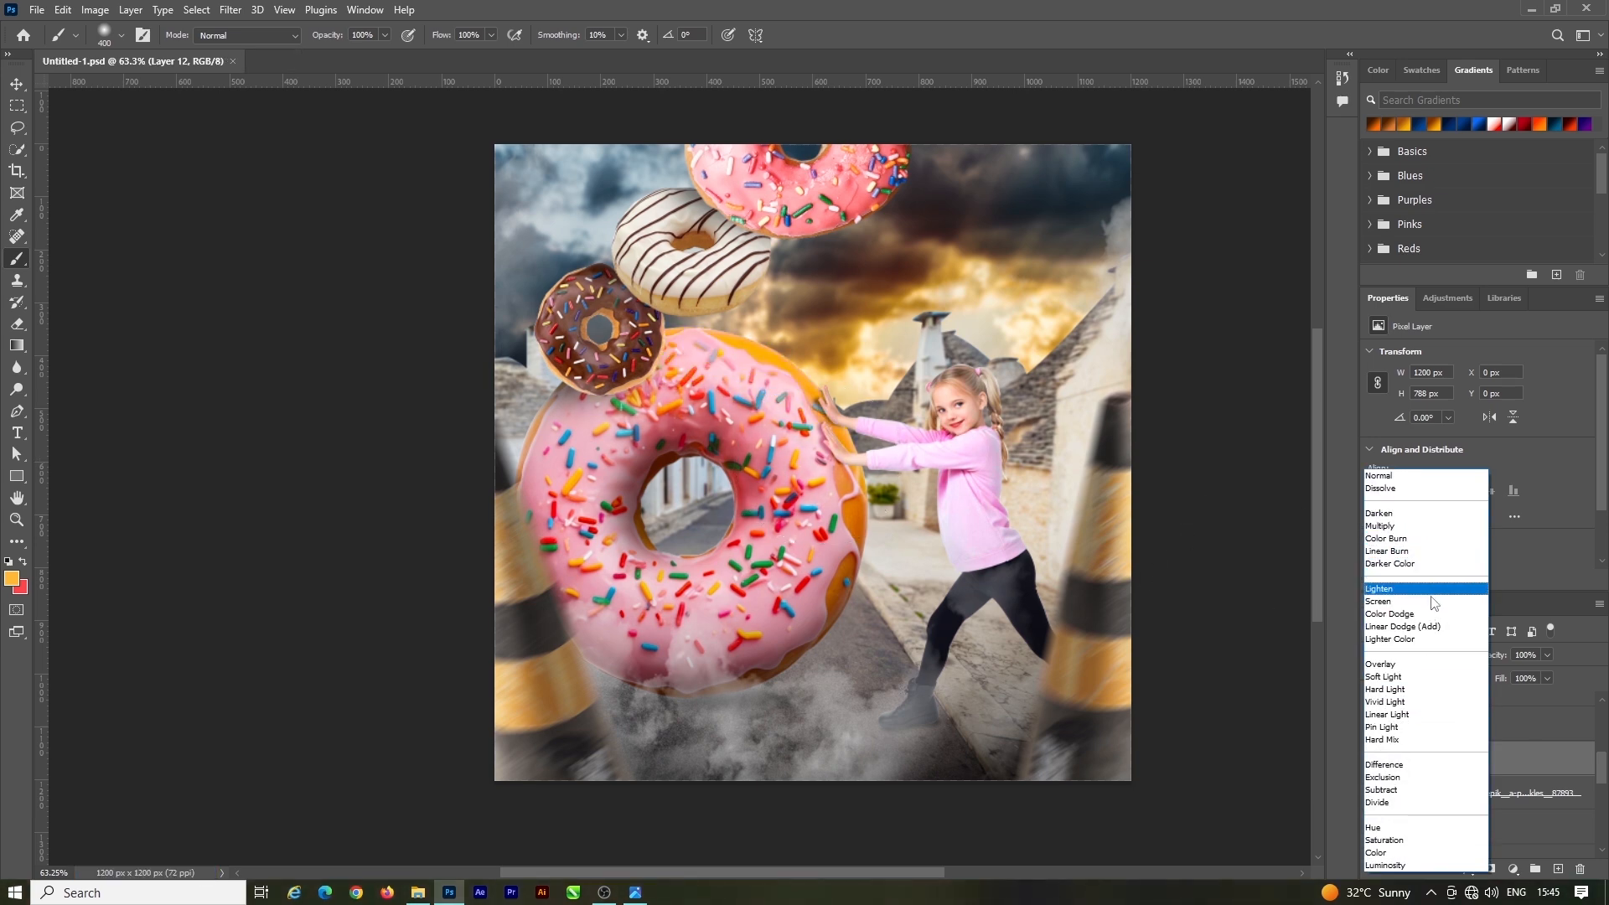
{"action": "left_click", "coordinate": [1436, 664]}
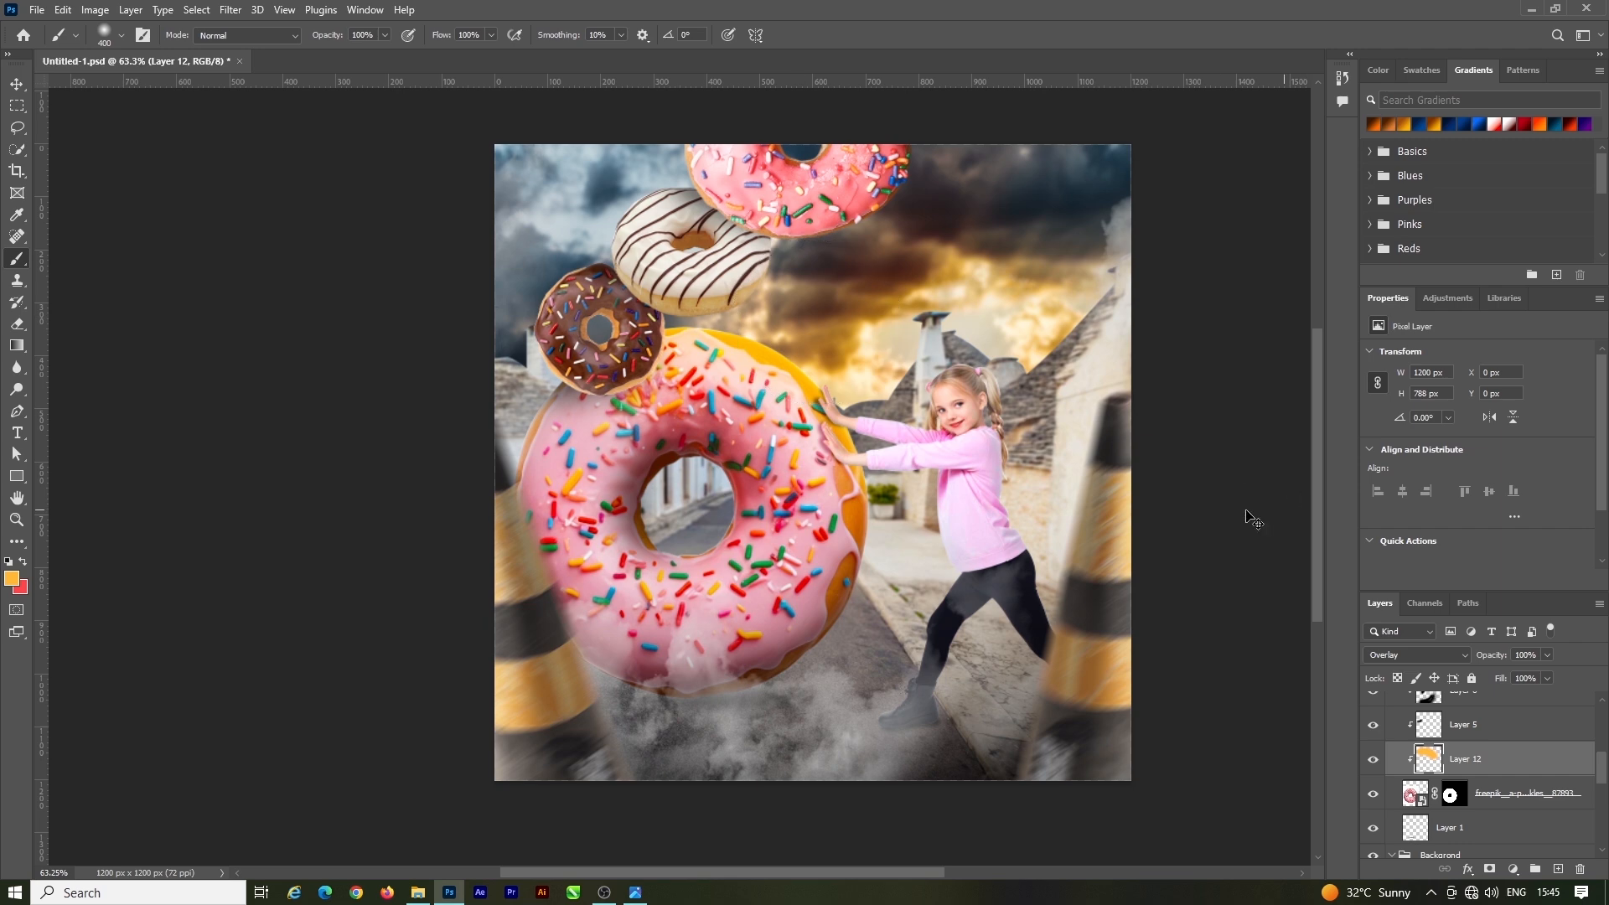
{"action": "key", "text": "ctrl+s"}
{"action": "scroll", "coordinate": [808, 518], "scroll_direction": "up", "scroll_amount": 1}
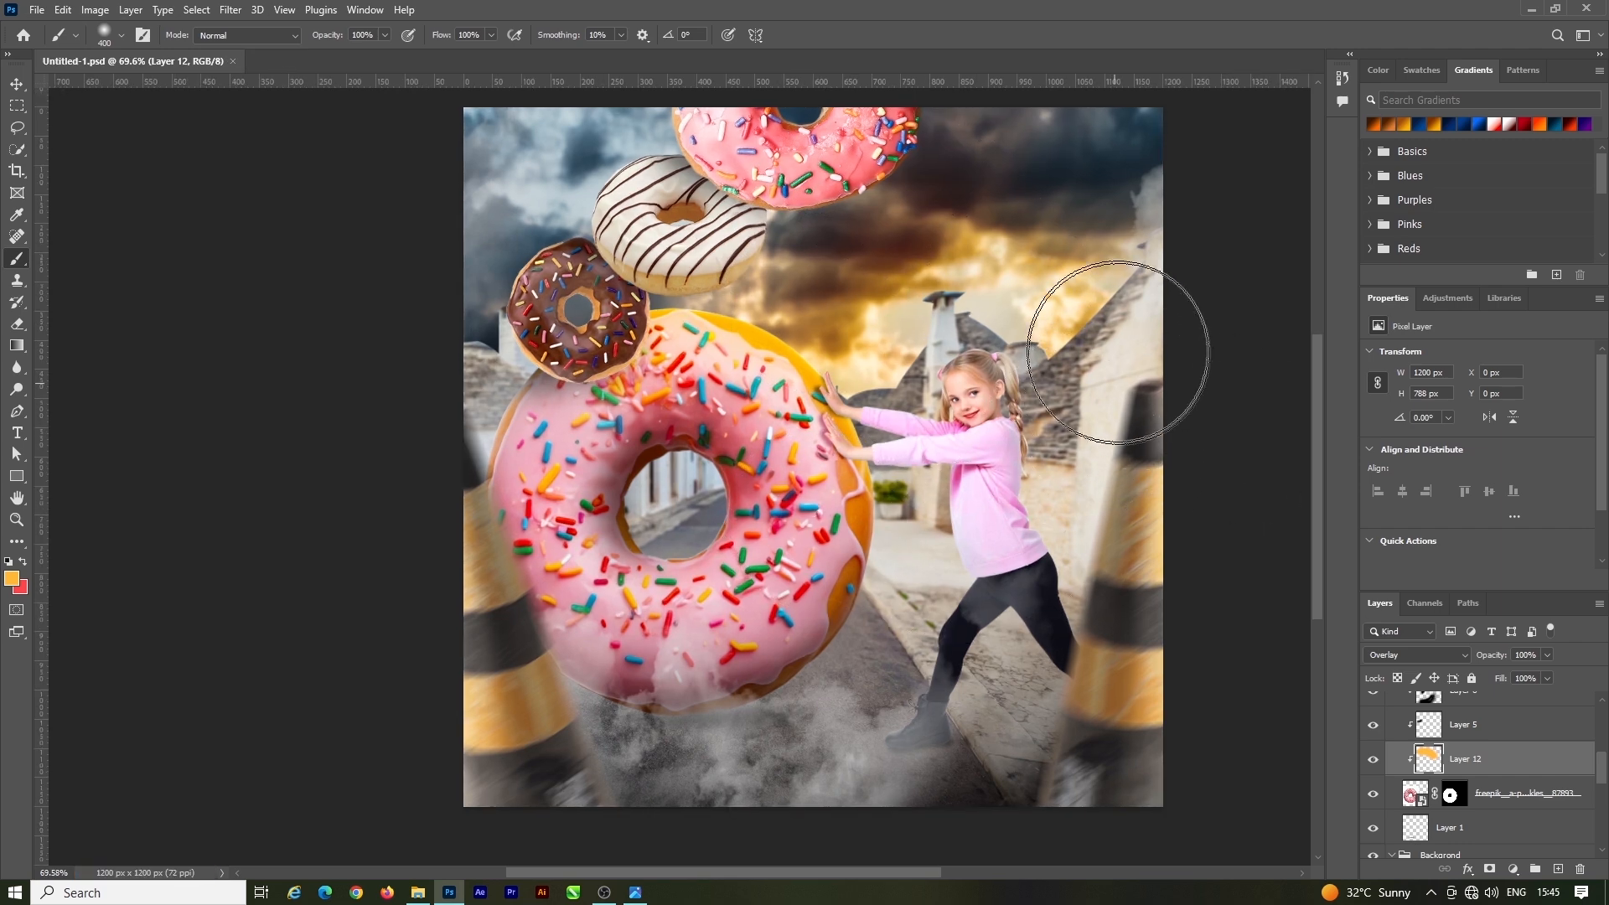
Paint an orange glow around the girl's back on a new clipped layer above her image and save the document
{"action": "scroll", "coordinate": [1489, 776], "scroll_direction": "up", "scroll_amount": 6}
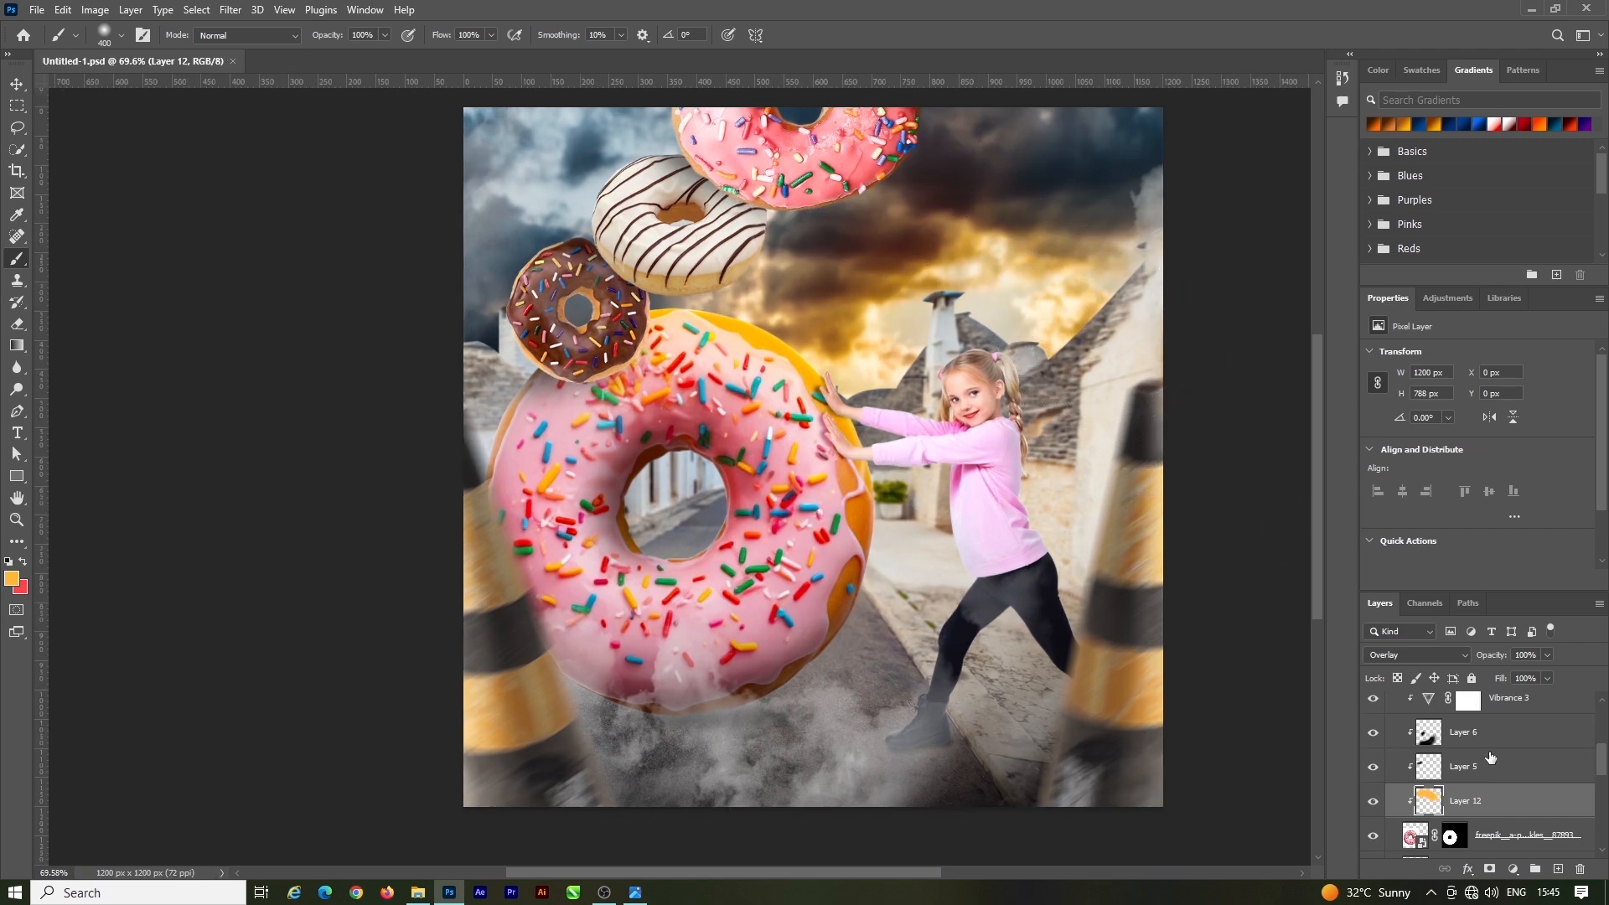
{"action": "scroll", "coordinate": [1475, 785], "scroll_direction": "down", "scroll_amount": 2}
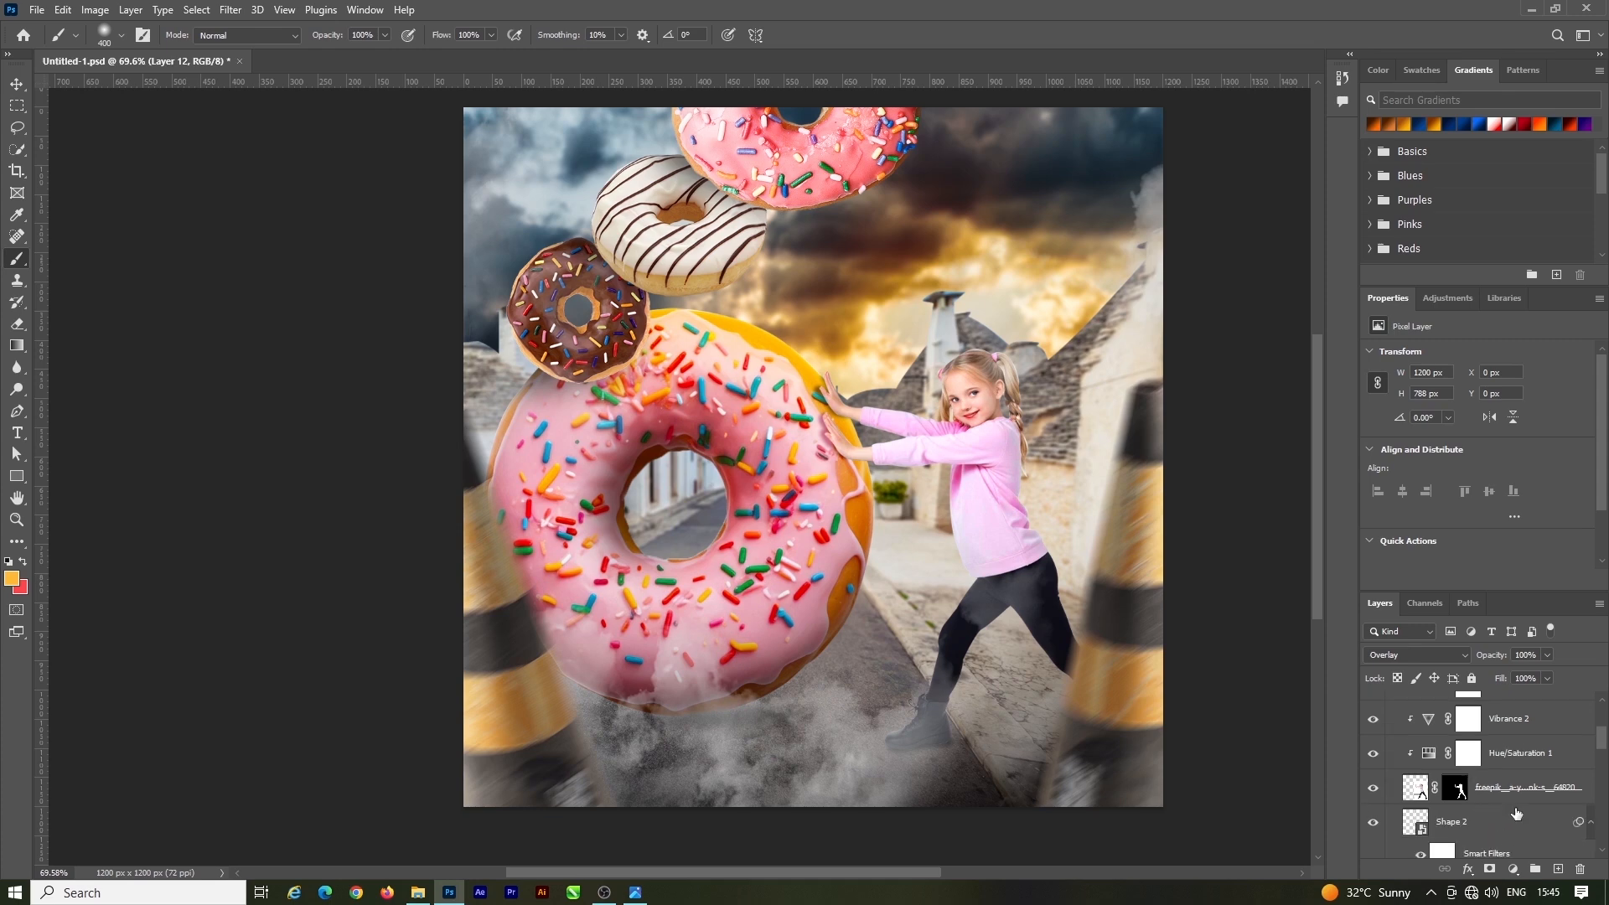
{"action": "left_click", "coordinate": [1520, 793]}
{"action": "left_click", "coordinate": [1557, 869]}
{"action": "mouse_move", "coordinate": [1096, 321]}
{"action": "left_mouse_down"}
{"action": "mouse_move", "coordinate": [1034, 249]}
{"action": "mouse_move", "coordinate": [963, 251]}
{"action": "mouse_move", "coordinate": [1050, 253]}
{"action": "left_mouse_up"}
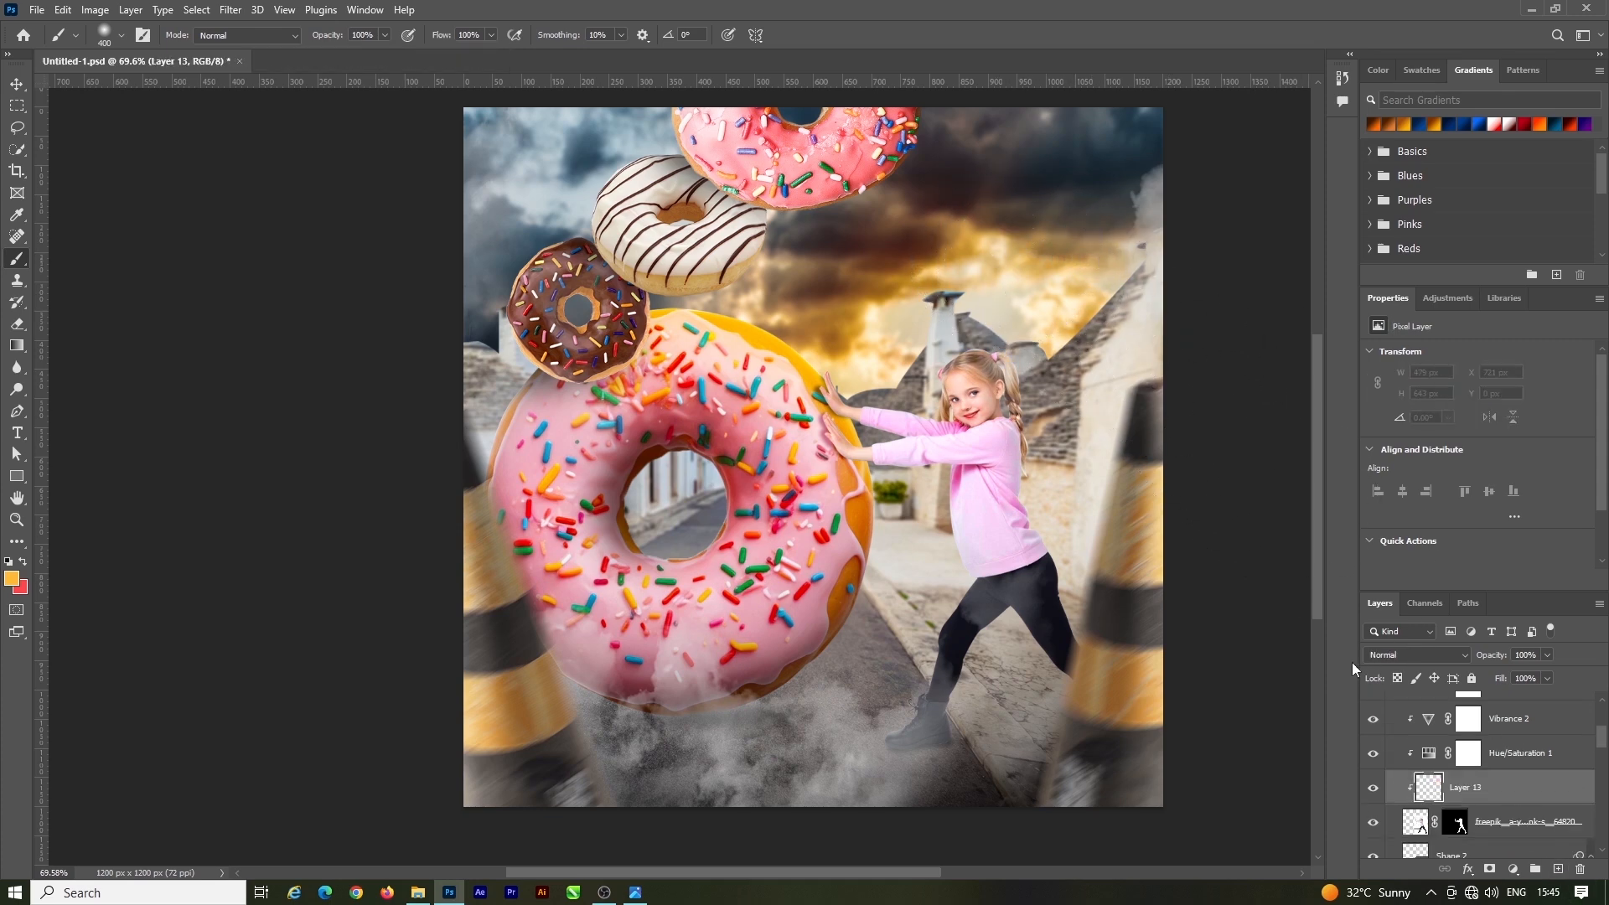
{"action": "key", "text": "ctrl+s"}
Paint an orange glow on the topmost pink donut's right side on a new clipped layer and set it to Vivid Light
{"action": "left_click", "coordinate": [17, 83]}
{"action": "left_click", "coordinate": [797, 174]}
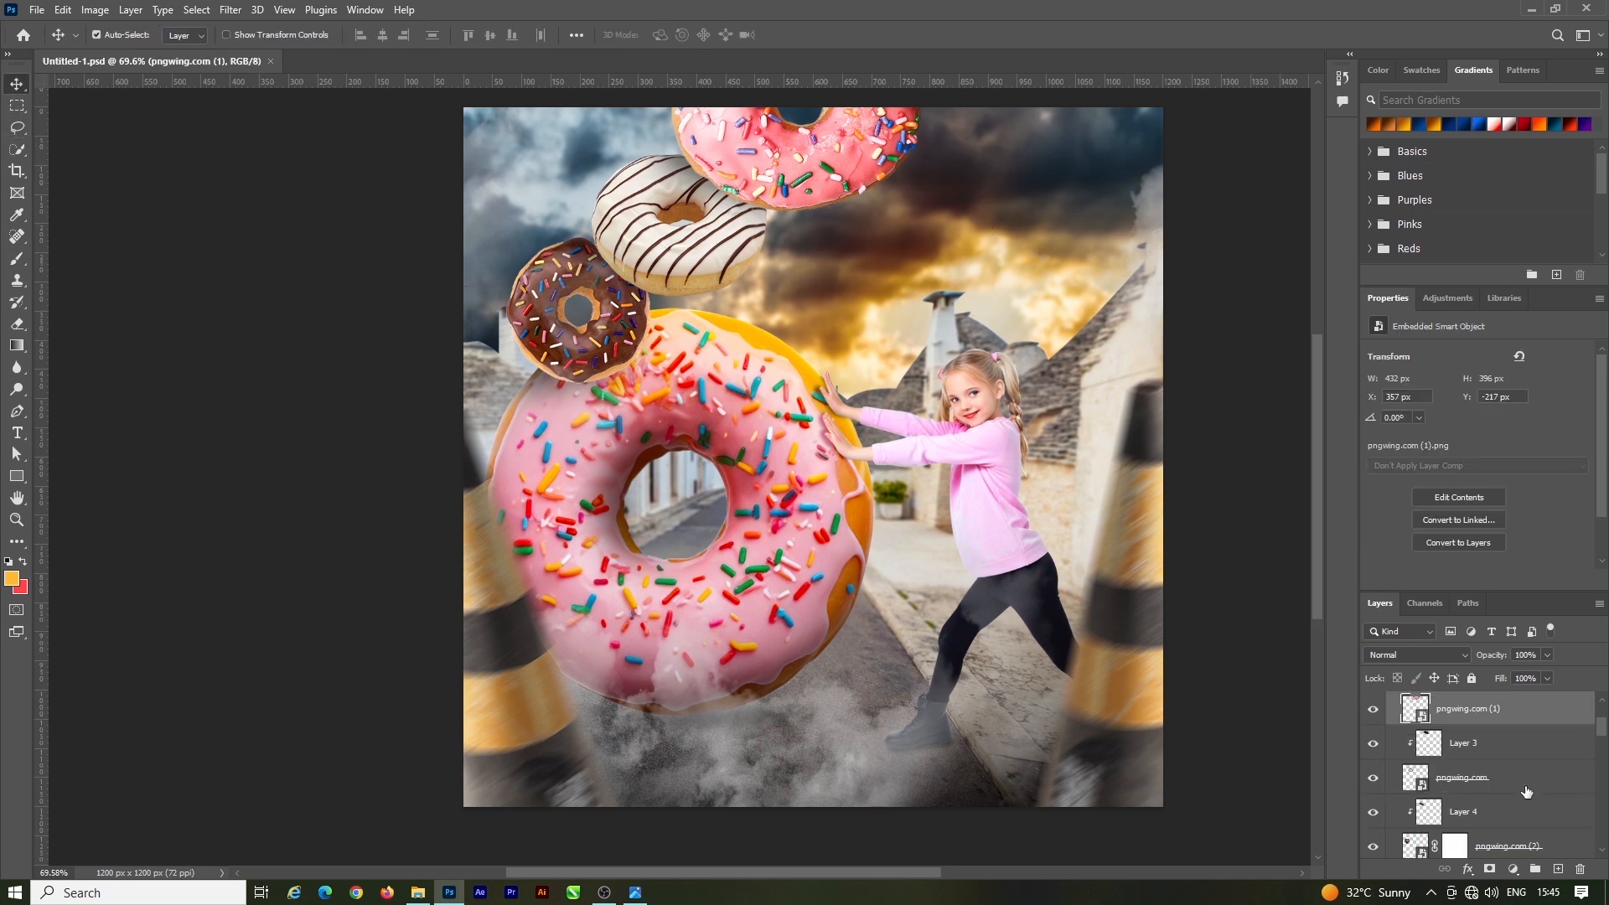
{"action": "left_click", "coordinate": [1557, 870]}
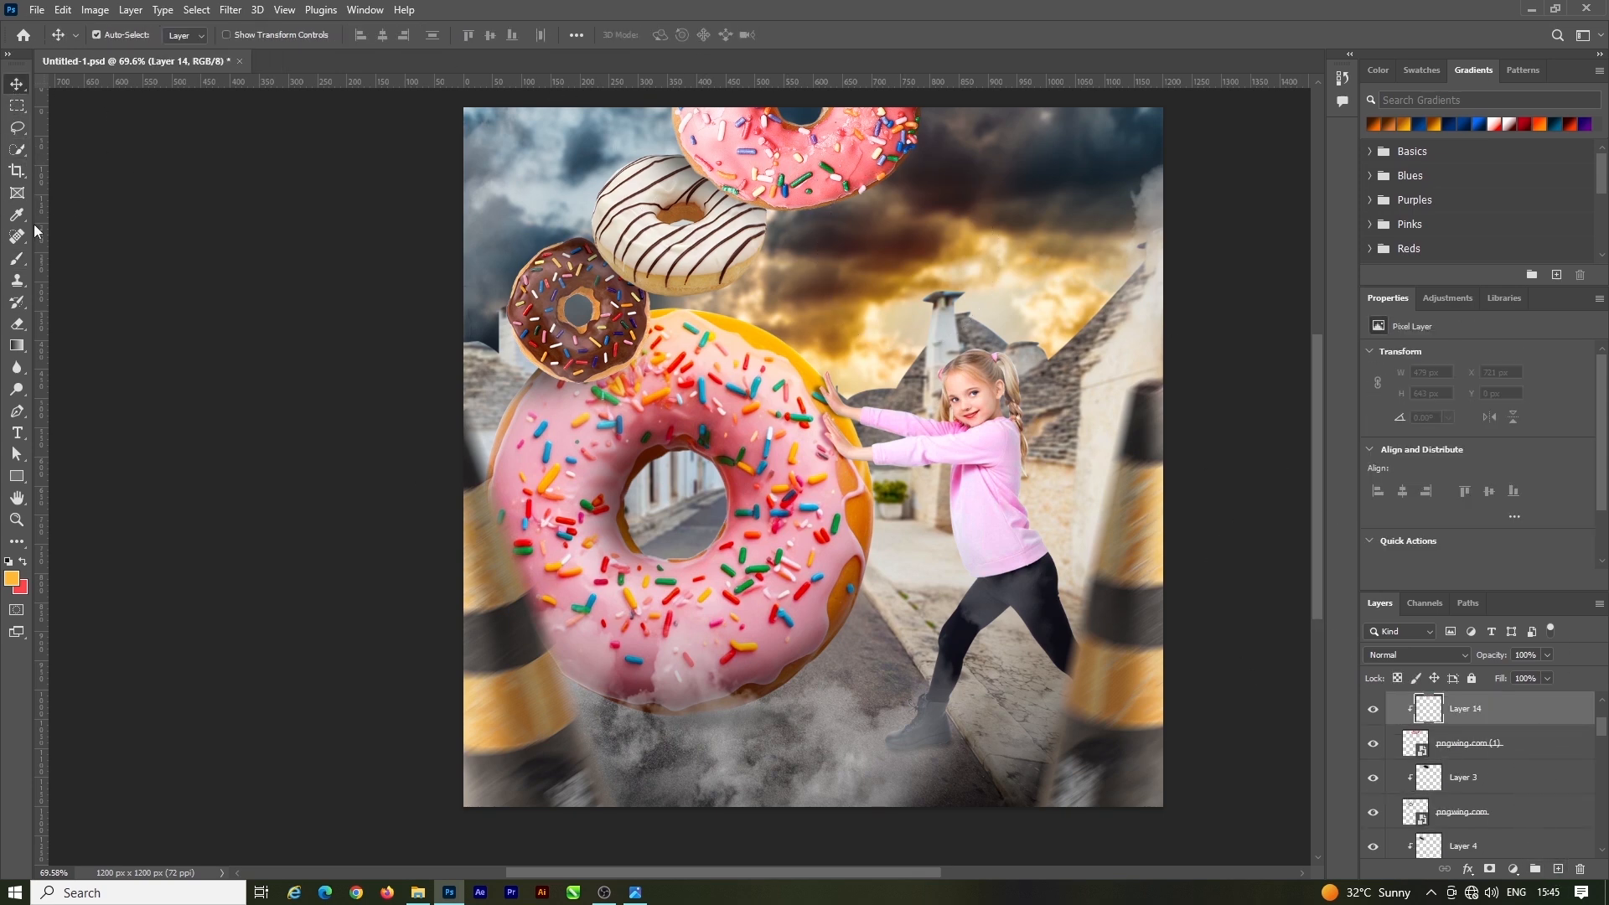
{"action": "left_click", "coordinate": [17, 258]}
{"action": "left_click_drag", "start_coordinate": [962, 118], "coordinate": [905, 285]}
{"action": "left_click", "coordinate": [1416, 654]}
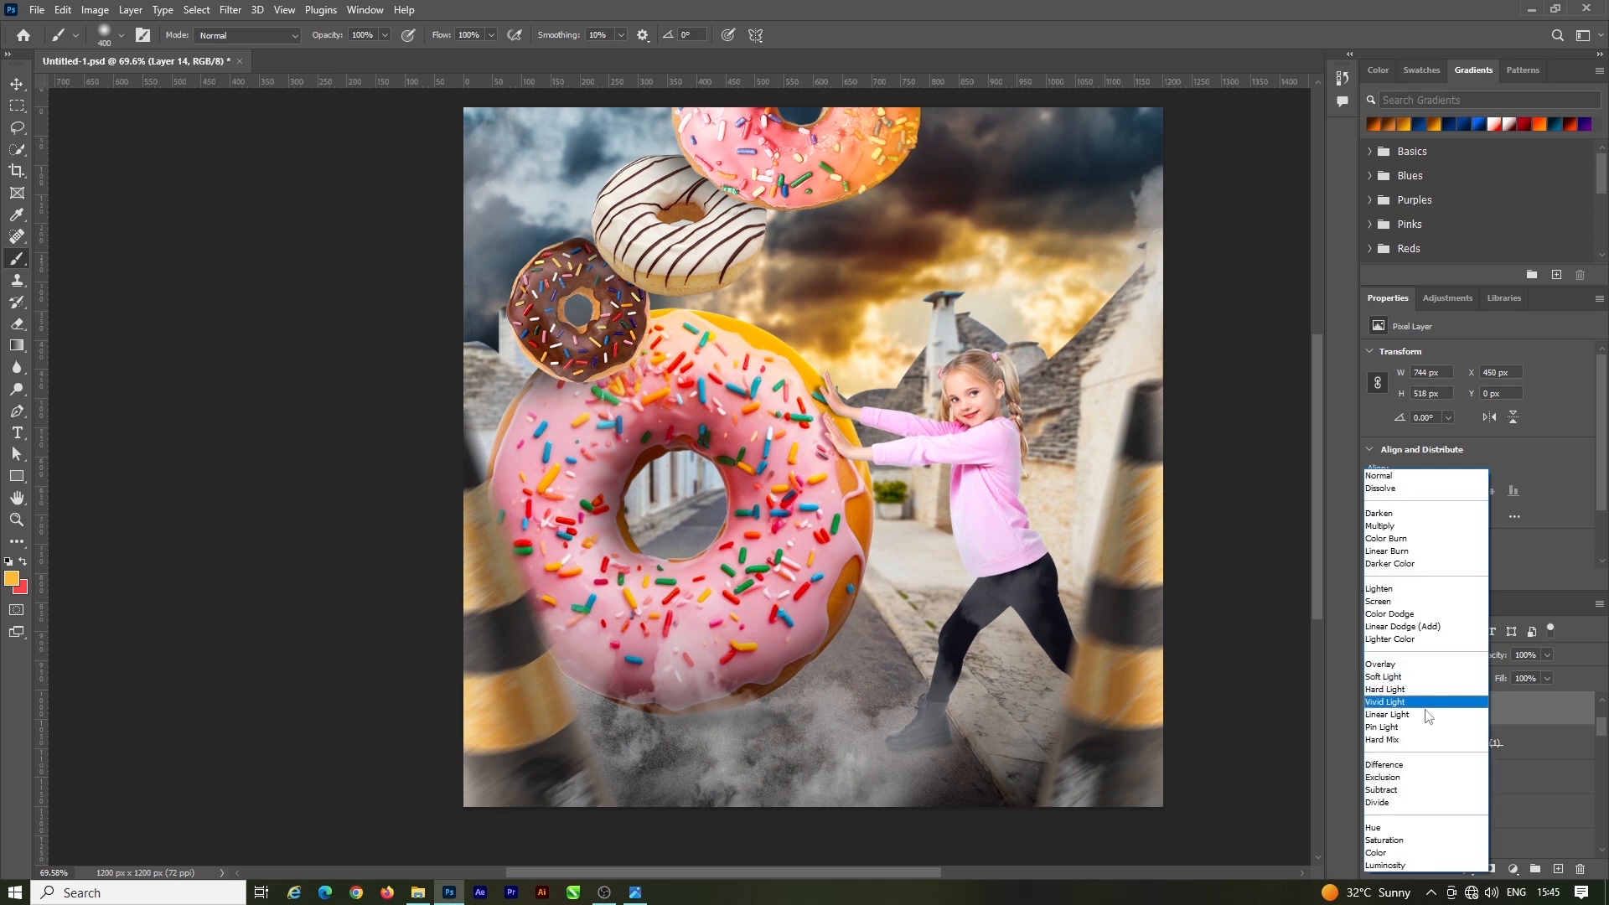
{"action": "left_click", "coordinate": [1429, 706]}
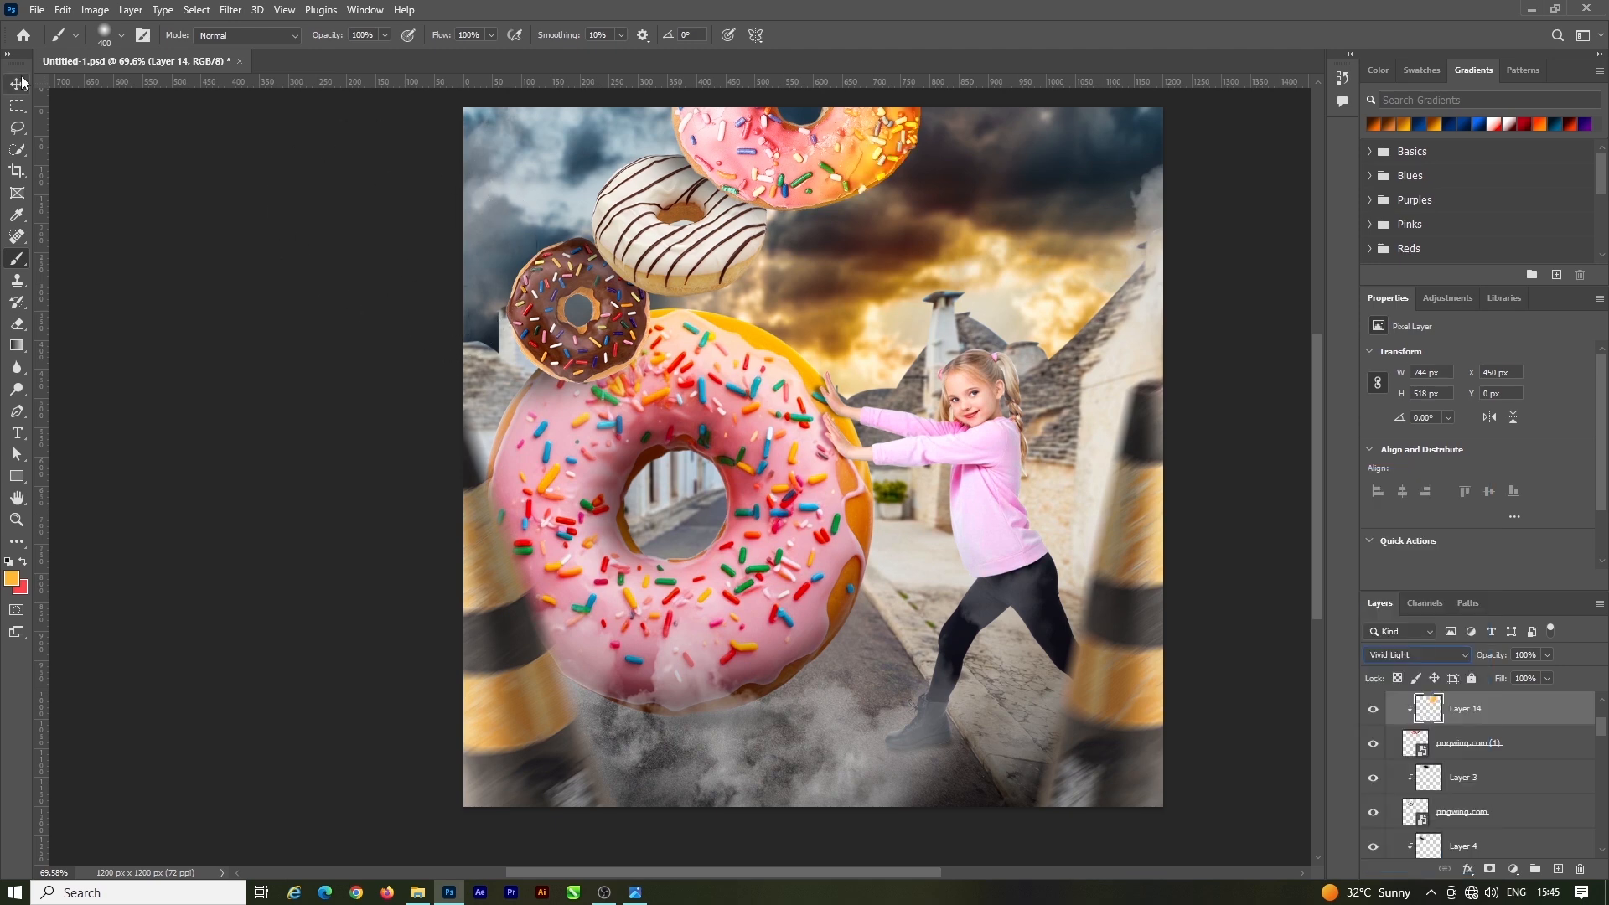
Paint an orange glow on the striped donut's lower right edge on a new clipped layer and set it to Color Burn
{"action": "left_click", "coordinate": [17, 84]}
{"action": "left_click", "coordinate": [690, 260]}
{"action": "left_click", "coordinate": [1556, 869]}
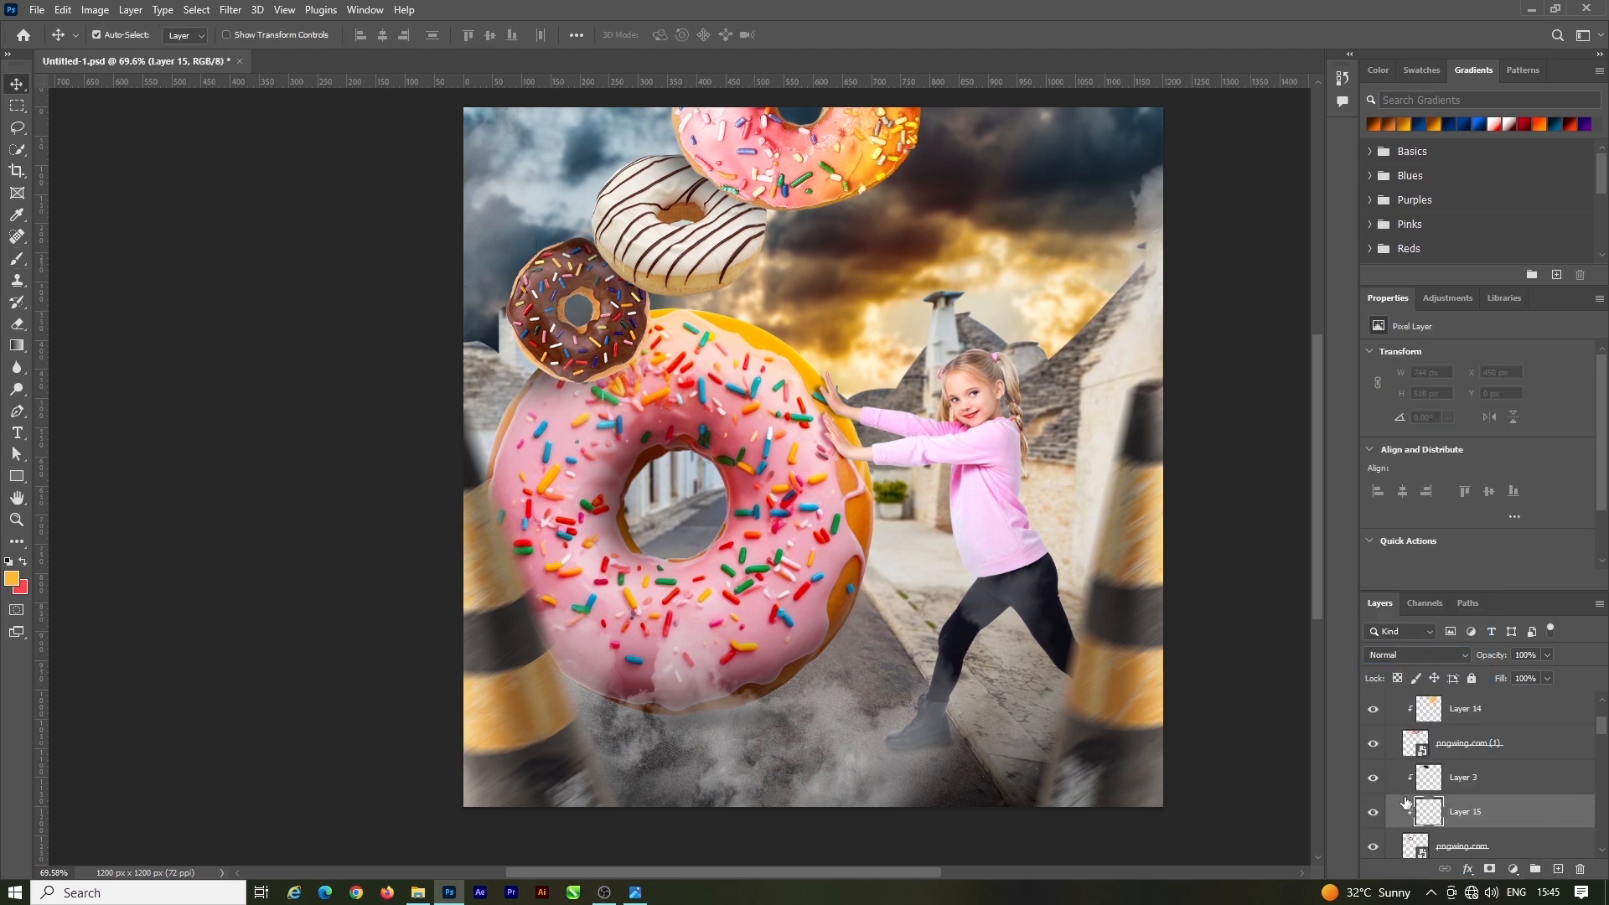
{"action": "left_click", "coordinate": [17, 258]}
{"action": "left_click_drag", "start_coordinate": [933, 280], "coordinate": [712, 369]}
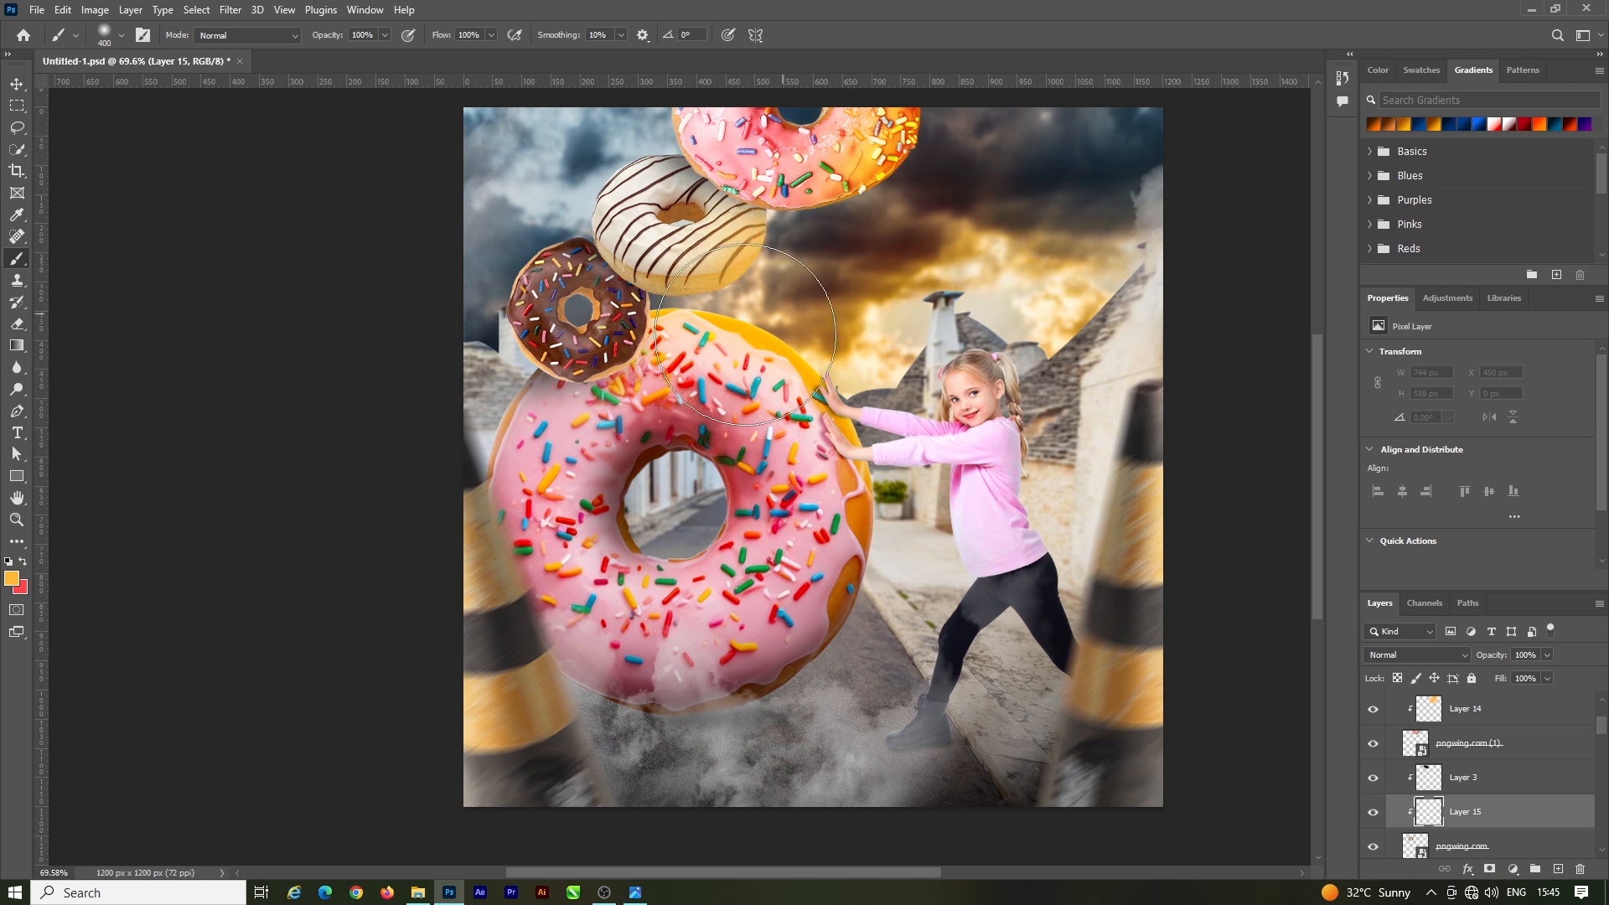
{"action": "left_click", "coordinate": [1416, 655]}
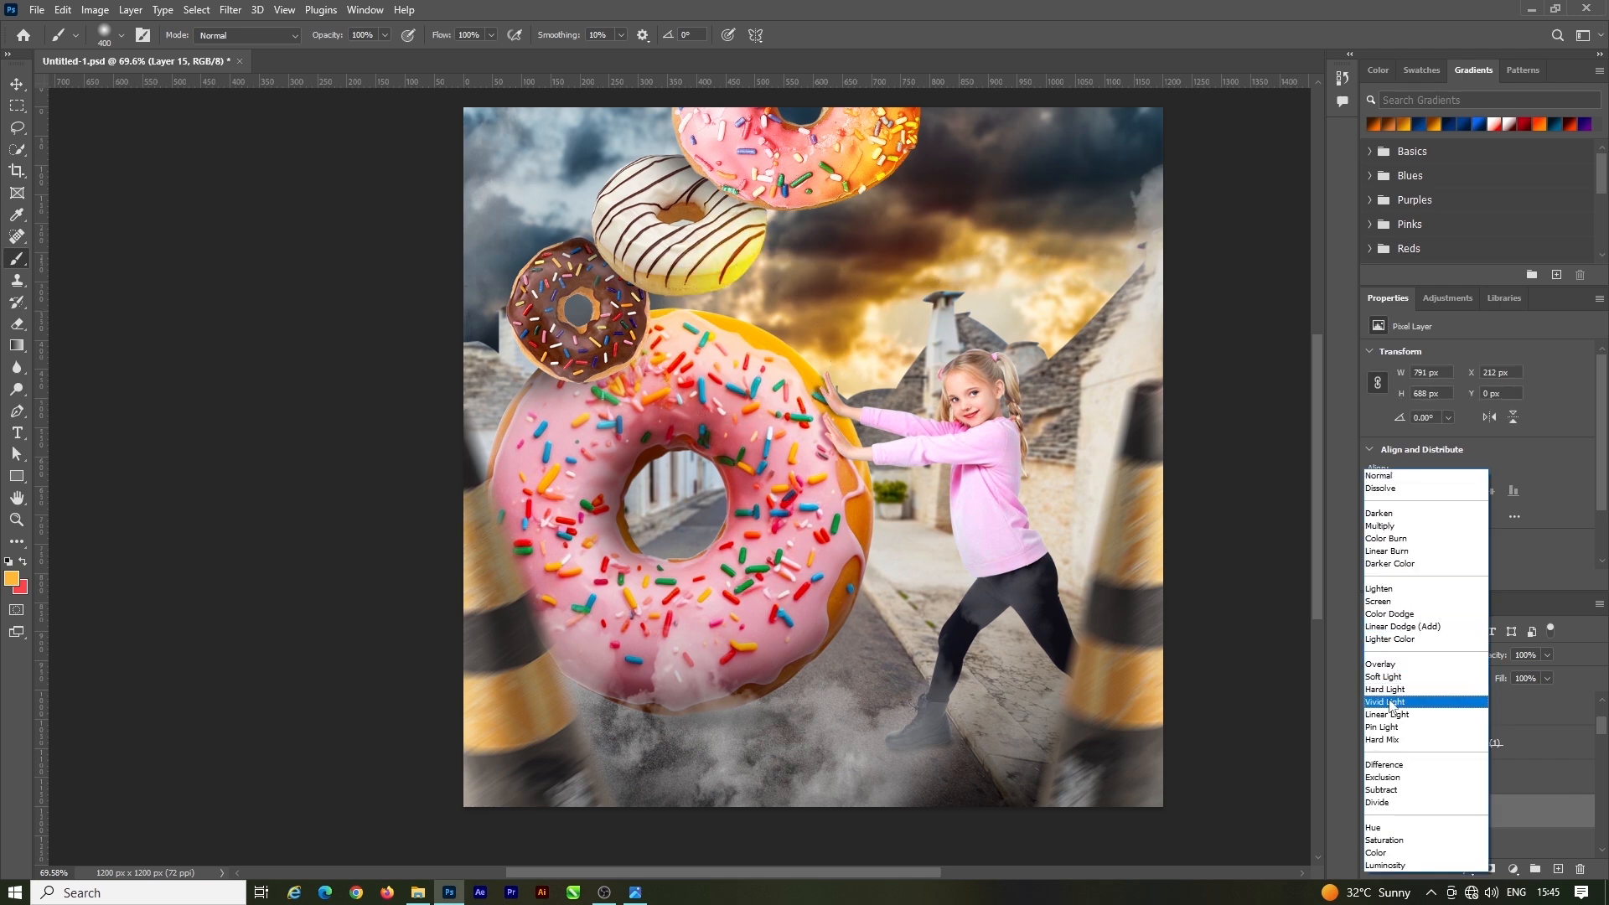
{"action": "left_click", "coordinate": [1389, 538]}
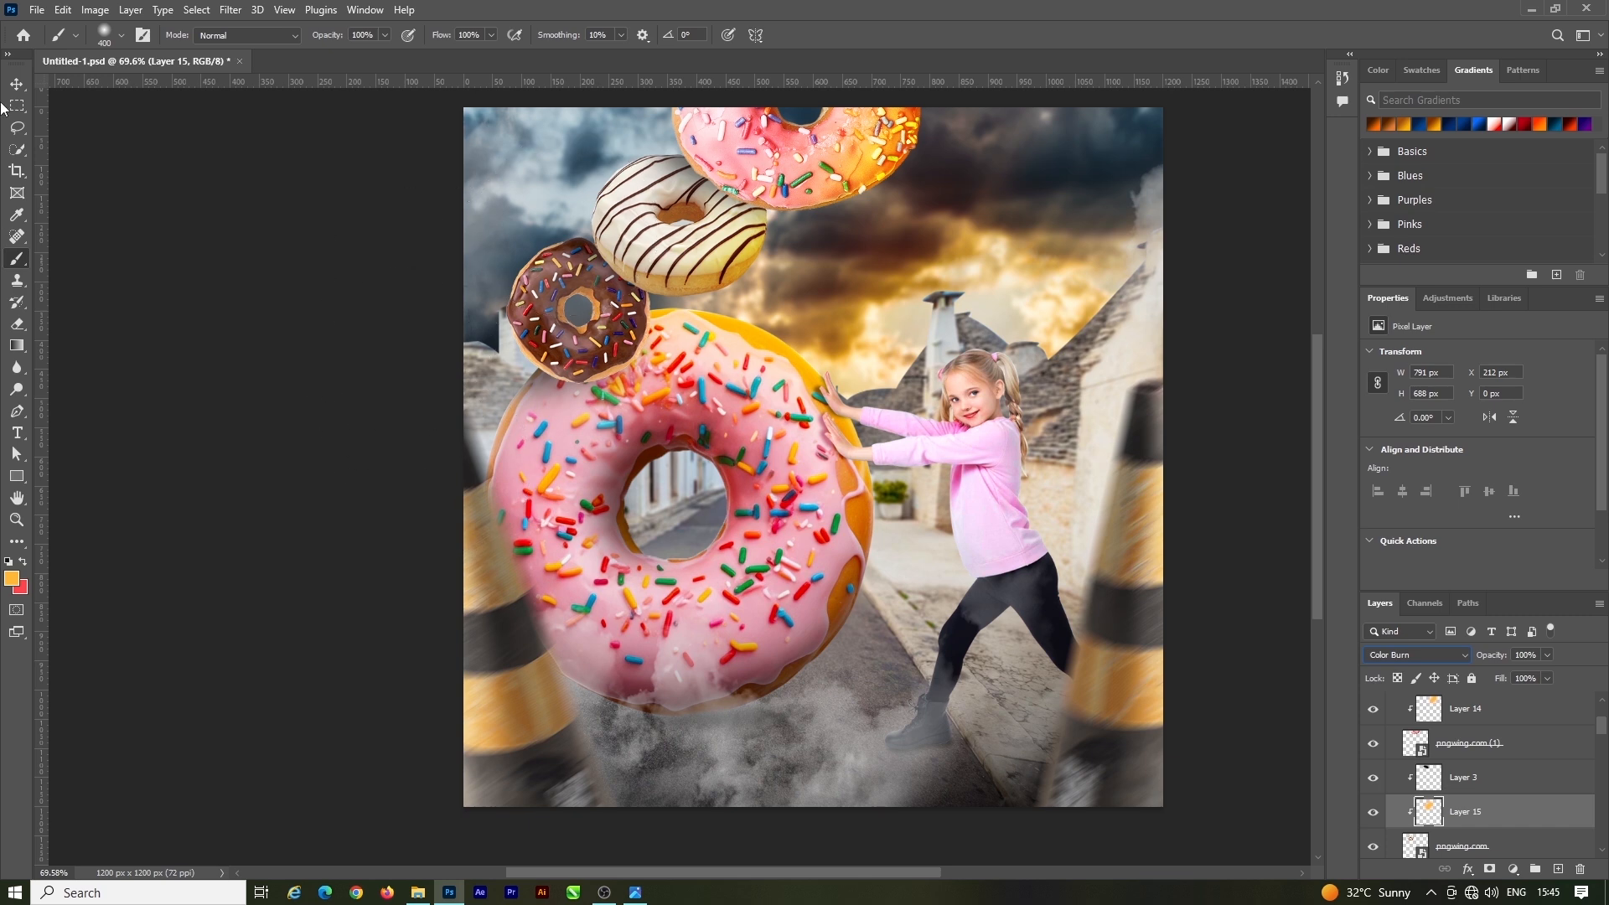
Paint an orange glow on the chocolate donut's right side on a new clipped layer and open its blend mode choices
{"action": "left_click", "coordinate": [17, 84]}
{"action": "left_click", "coordinate": [621, 347]}
{"action": "left_click", "coordinate": [1554, 870]}
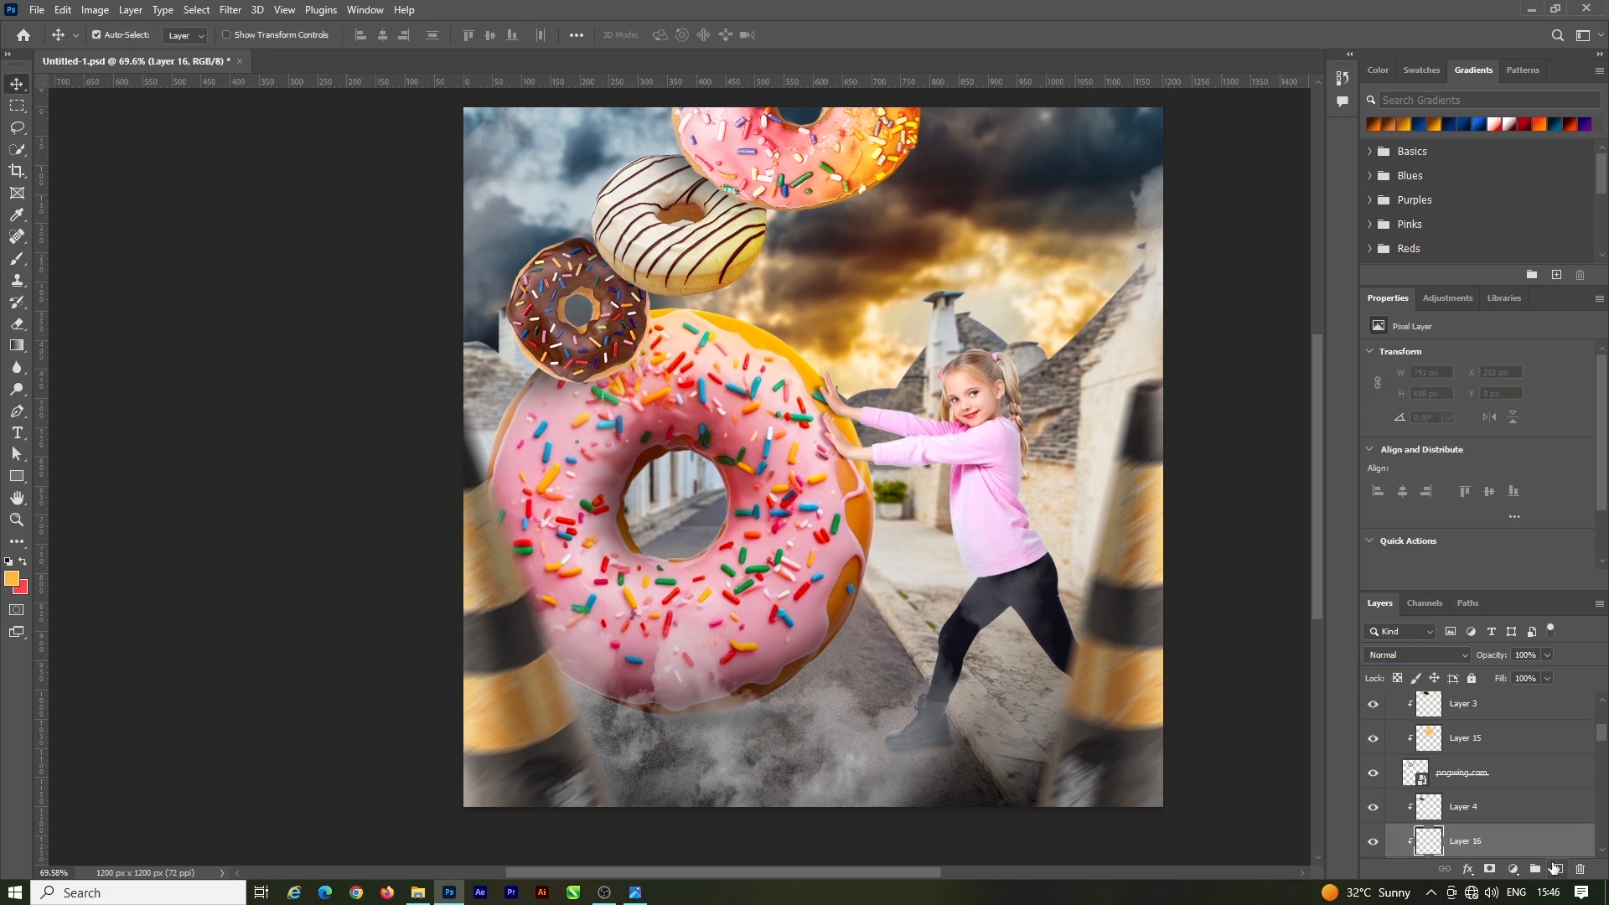
{"action": "left_click", "coordinate": [17, 259]}
{"action": "left_click", "coordinate": [717, 287]}
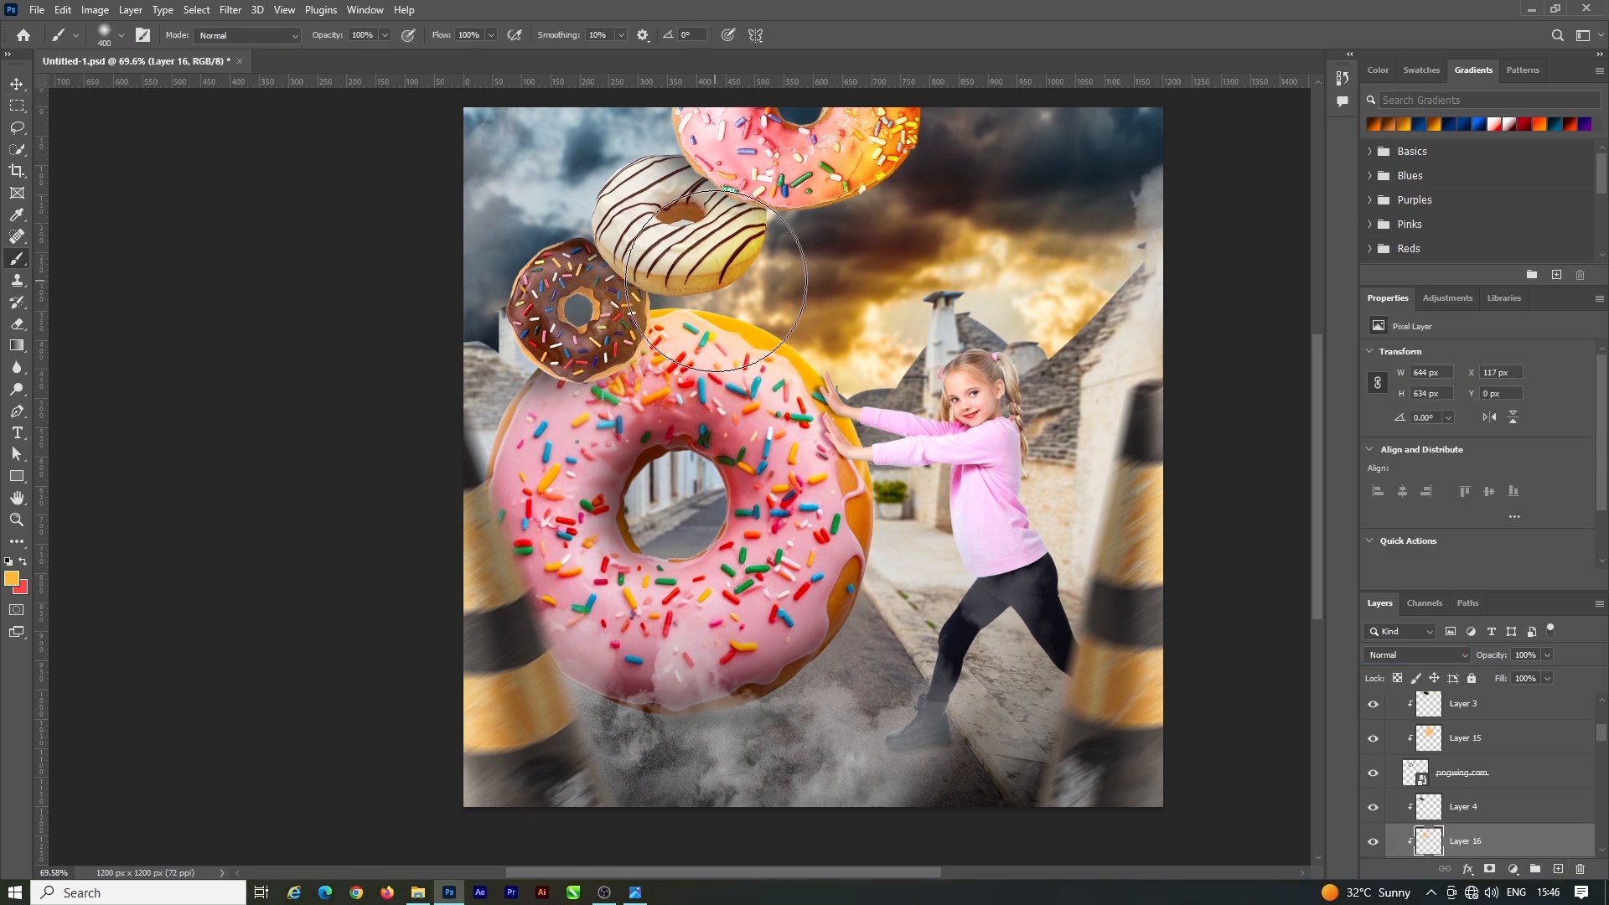
{"action": "left_click", "coordinate": [1416, 654]}
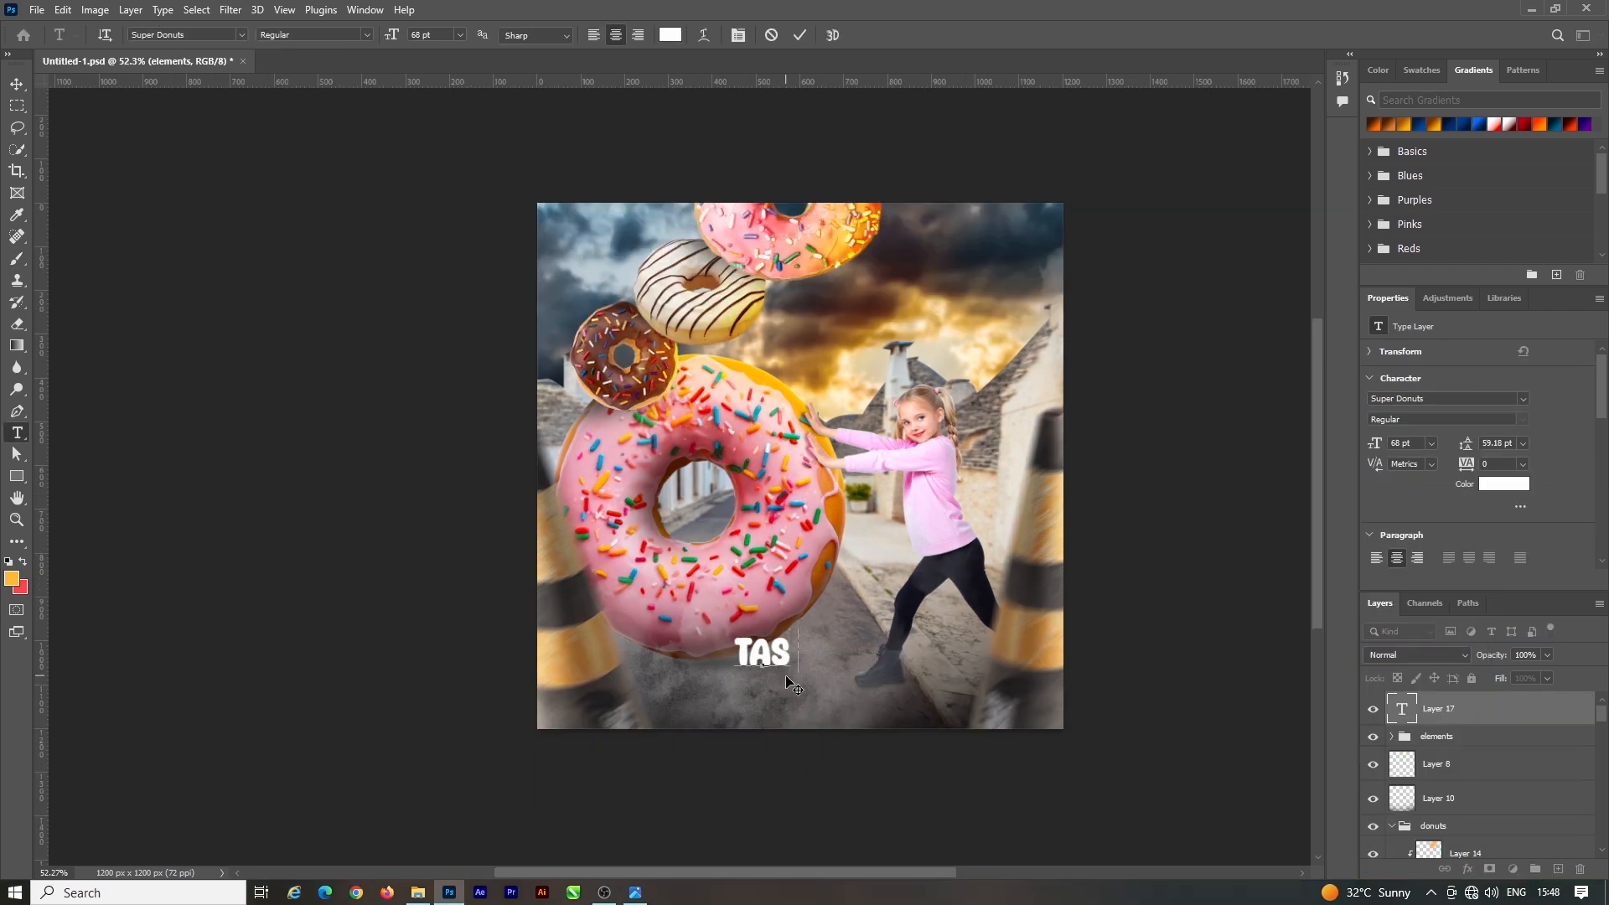
Add the white title text TASTY DONUTS in 68 pt Super Donuts below the big donut
{"action": "type", "text": "TY"}
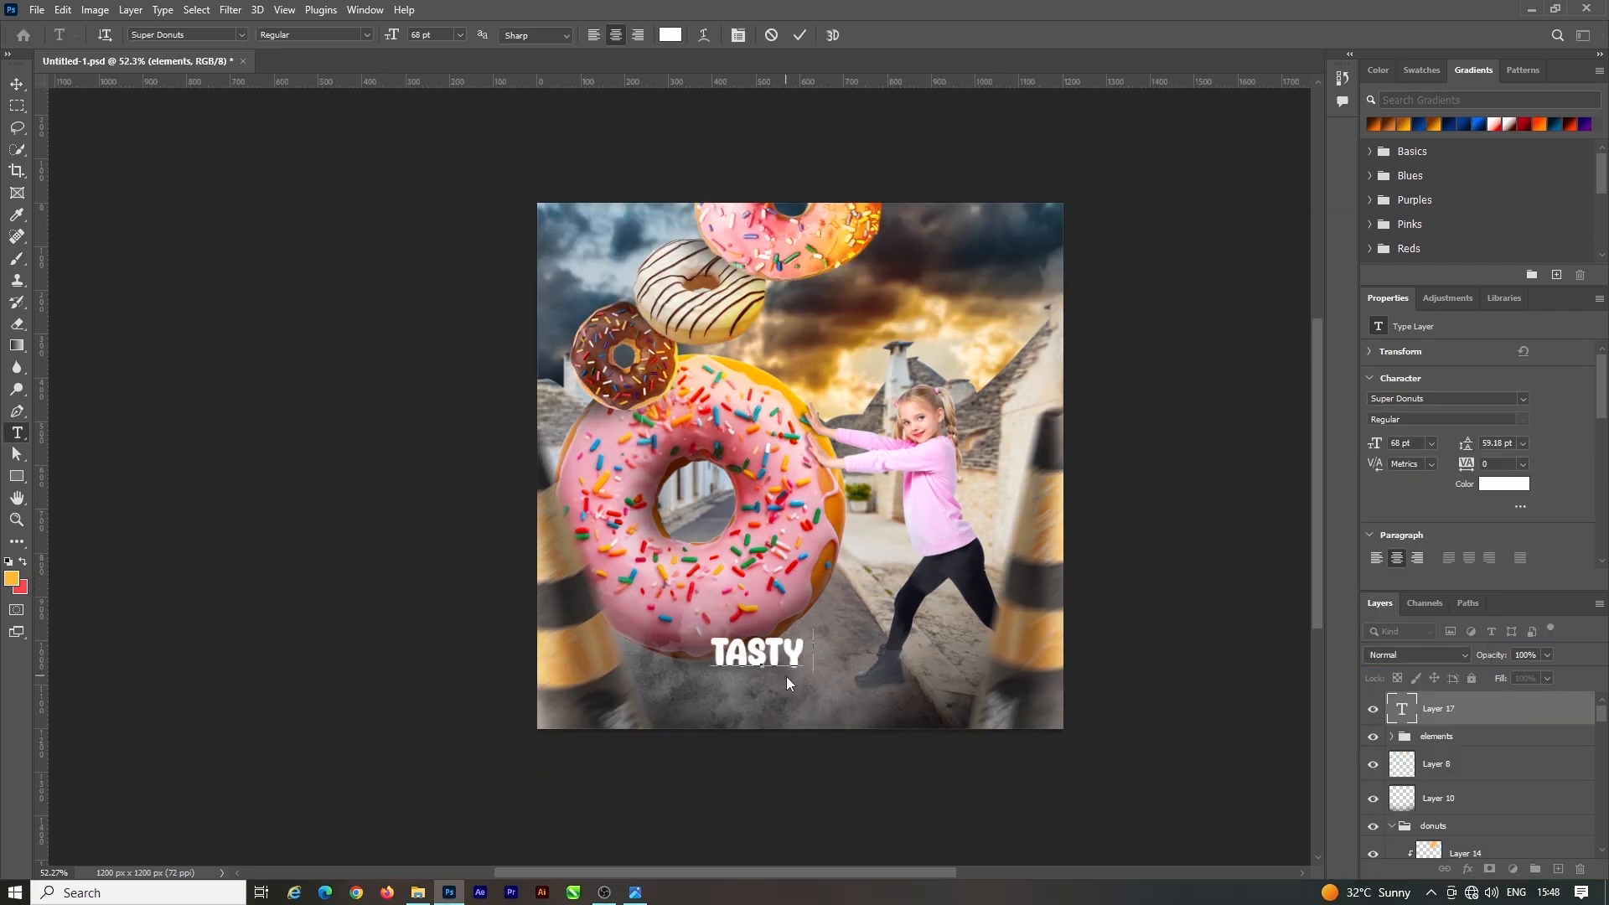
{"action": "type", "text": " DONUTS"}
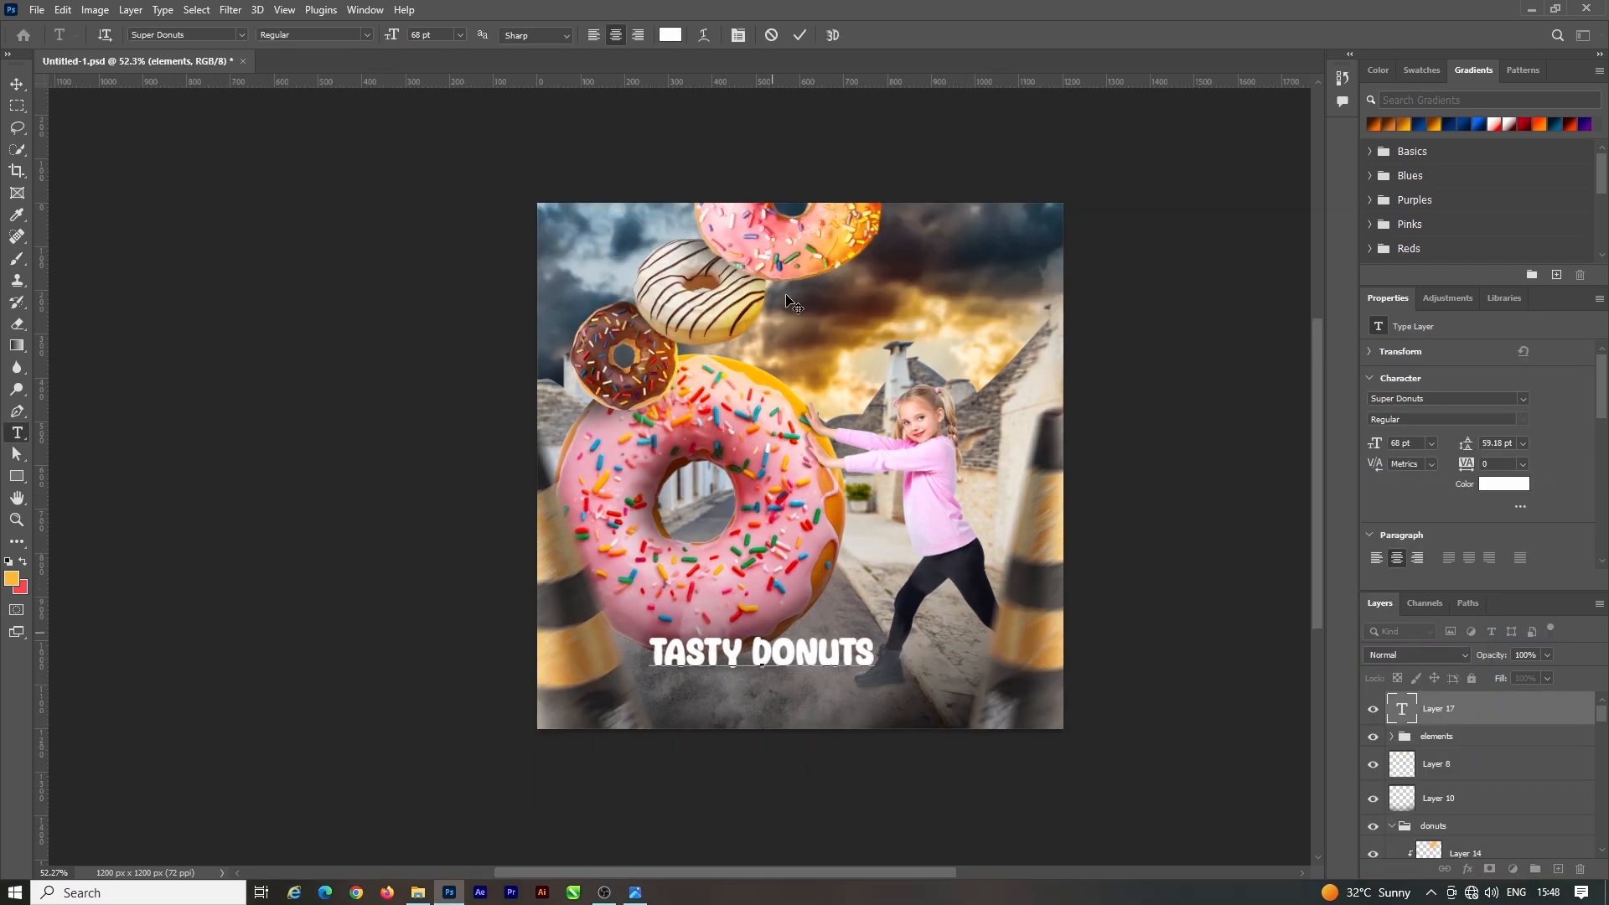
{"action": "left_click", "coordinate": [800, 34]}
Enlarge the title text to about 125 pt and position it across the bottom of the artwork
{"action": "key", "text": "ctrl+t"}
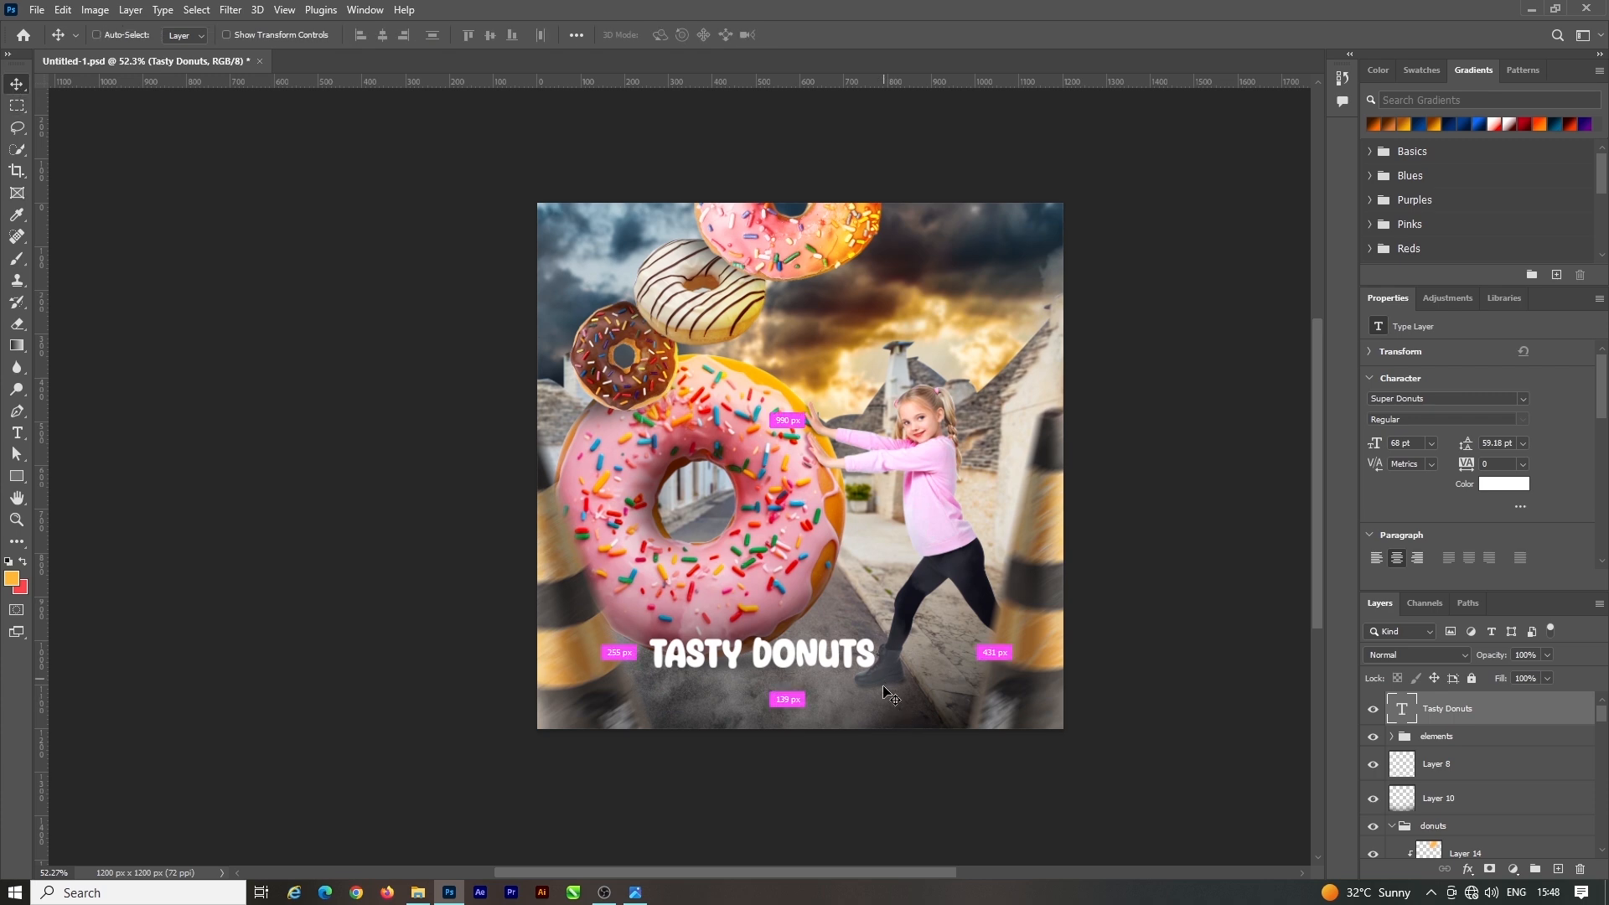
{"action": "left_click_drag", "start_coordinate": [884, 669], "coordinate": [954, 694]}
{"action": "left_click_drag", "start_coordinate": [873, 632], "coordinate": [911, 666]}
{"action": "left_click_drag", "start_coordinate": [986, 714], "coordinate": [1010, 724]}
{"action": "left_click", "coordinate": [830, 34]}
{"action": "left_click", "coordinate": [885, 276]}
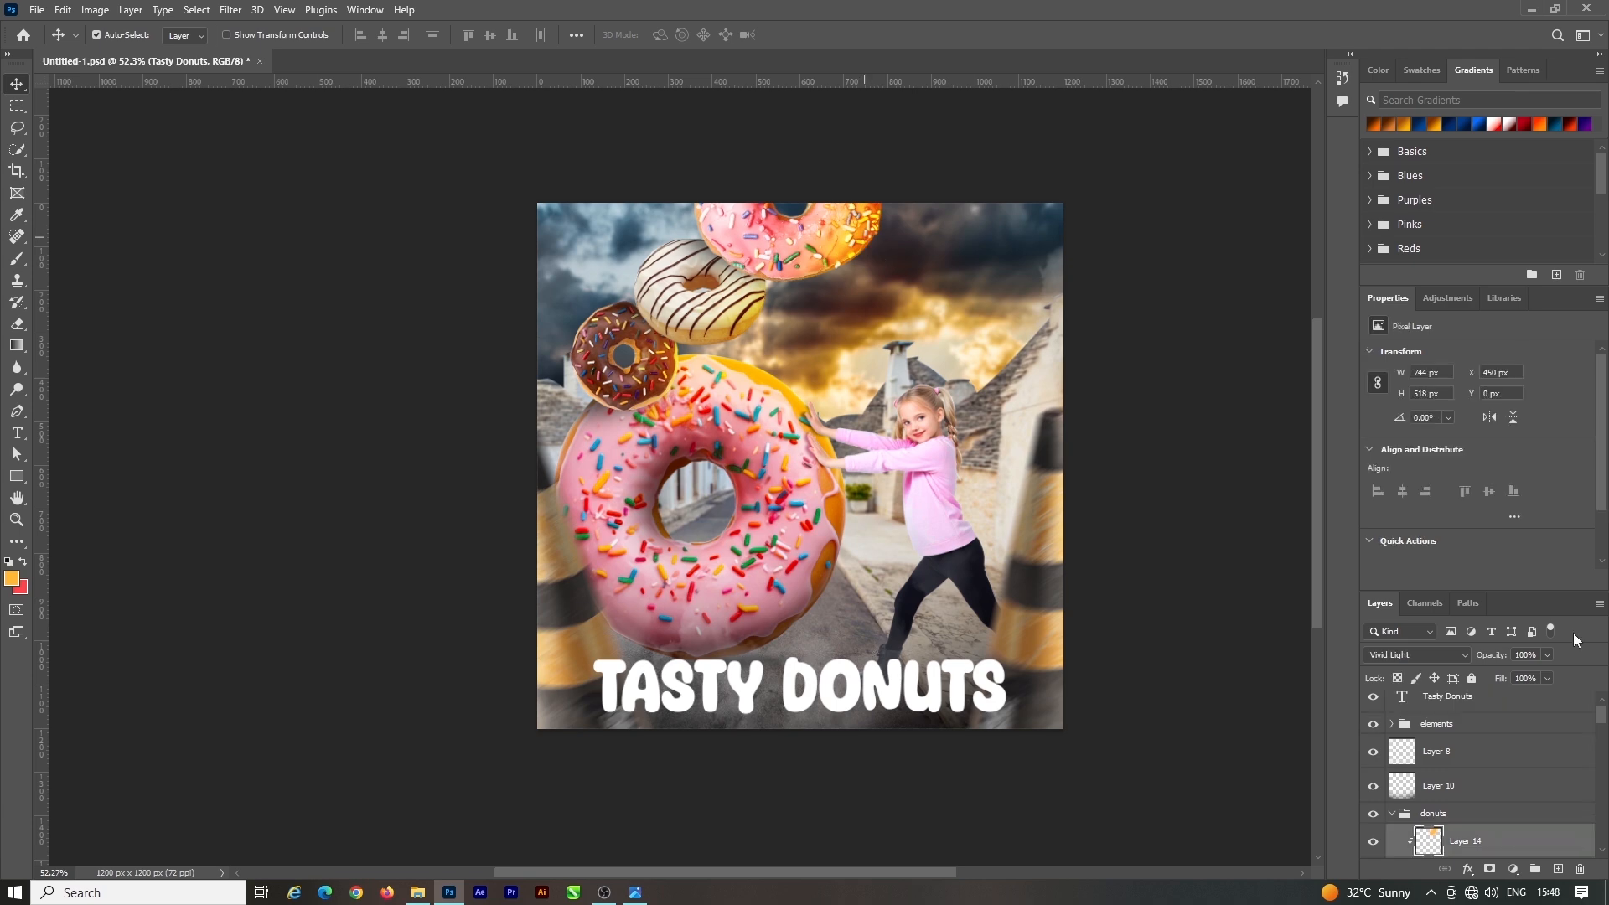
Change the title's font to Rosting Gapertas and move the text up about 26 px, centred horizontally on the canvas
{"action": "left_click", "coordinate": [1491, 696]}
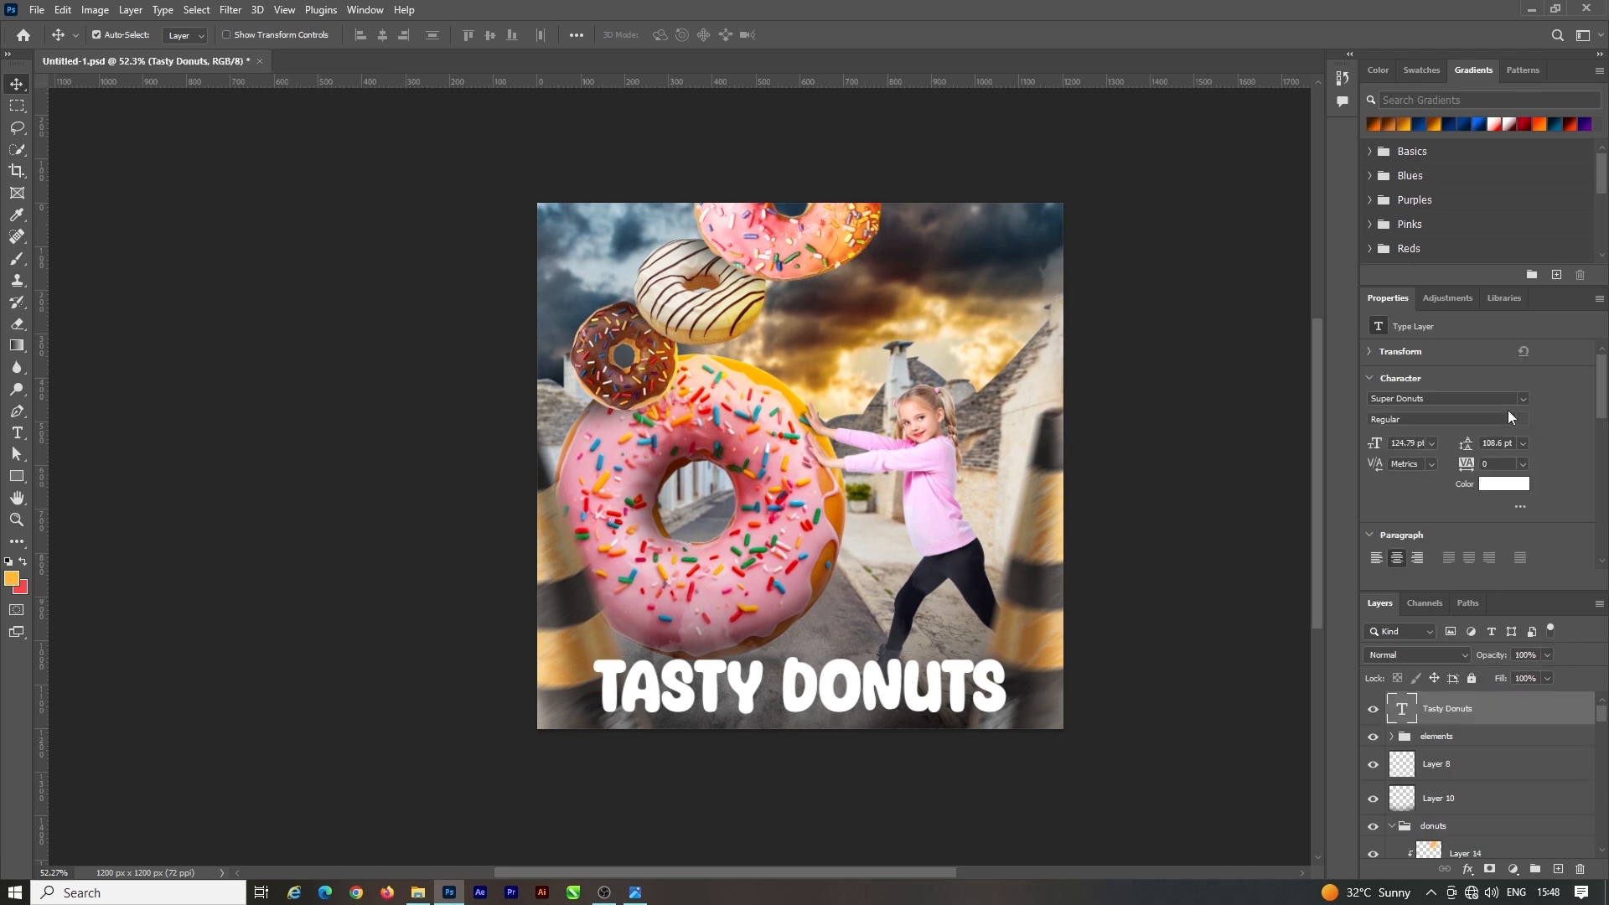
{"action": "left_click", "coordinate": [1523, 398]}
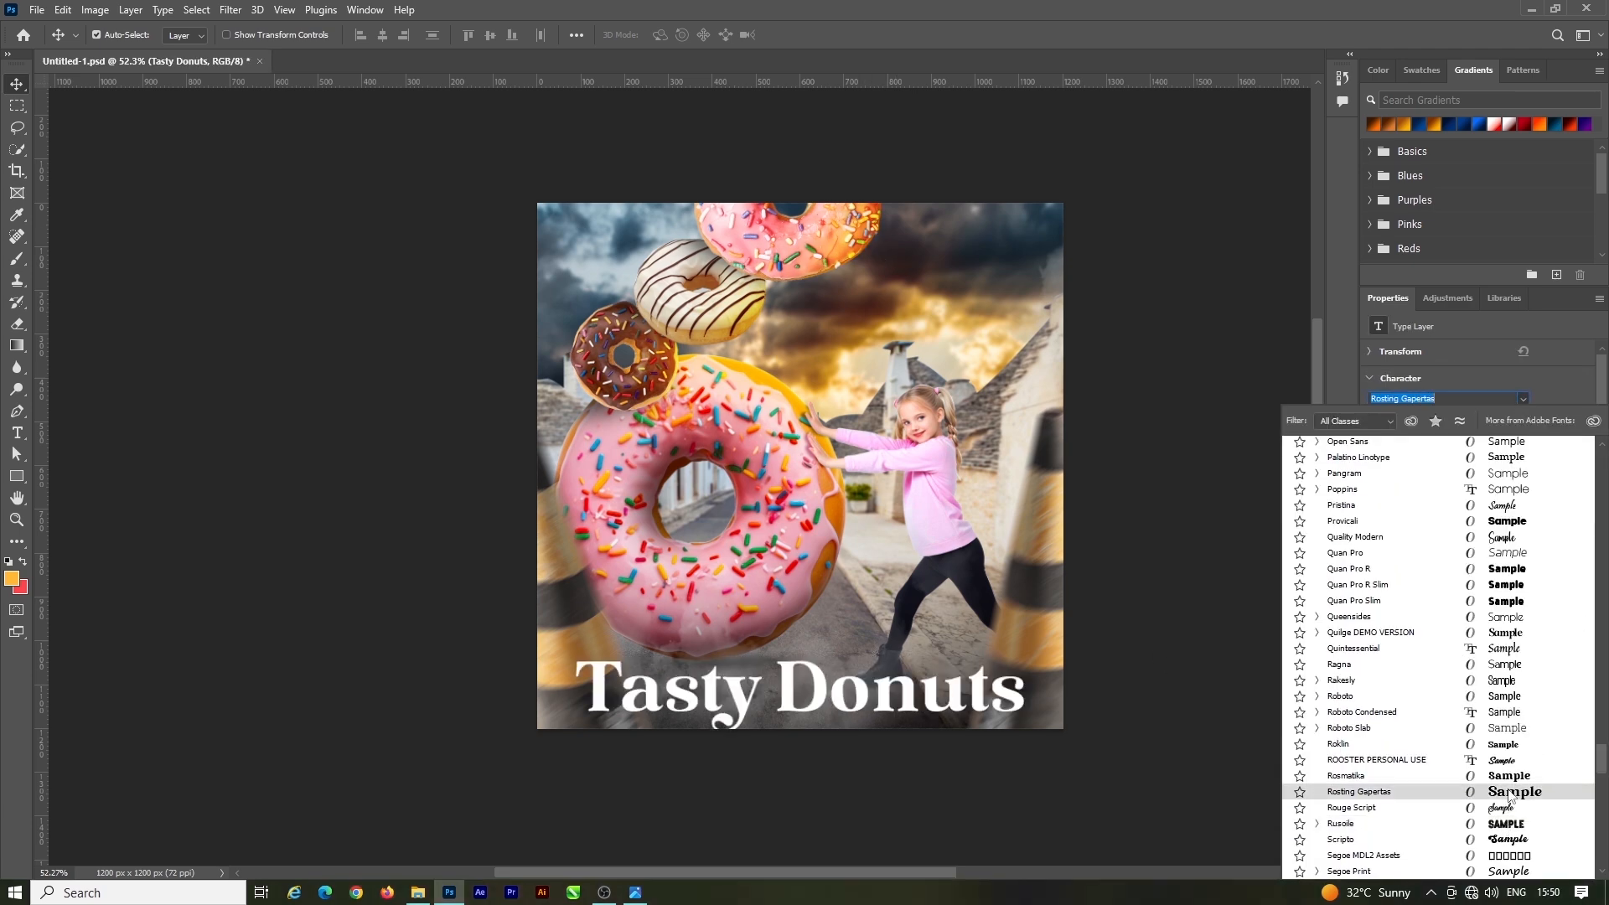
{"action": "left_click", "coordinate": [1509, 795]}
{"action": "scroll", "coordinate": [832, 708], "scroll_direction": "up", "scroll_amount": 3}
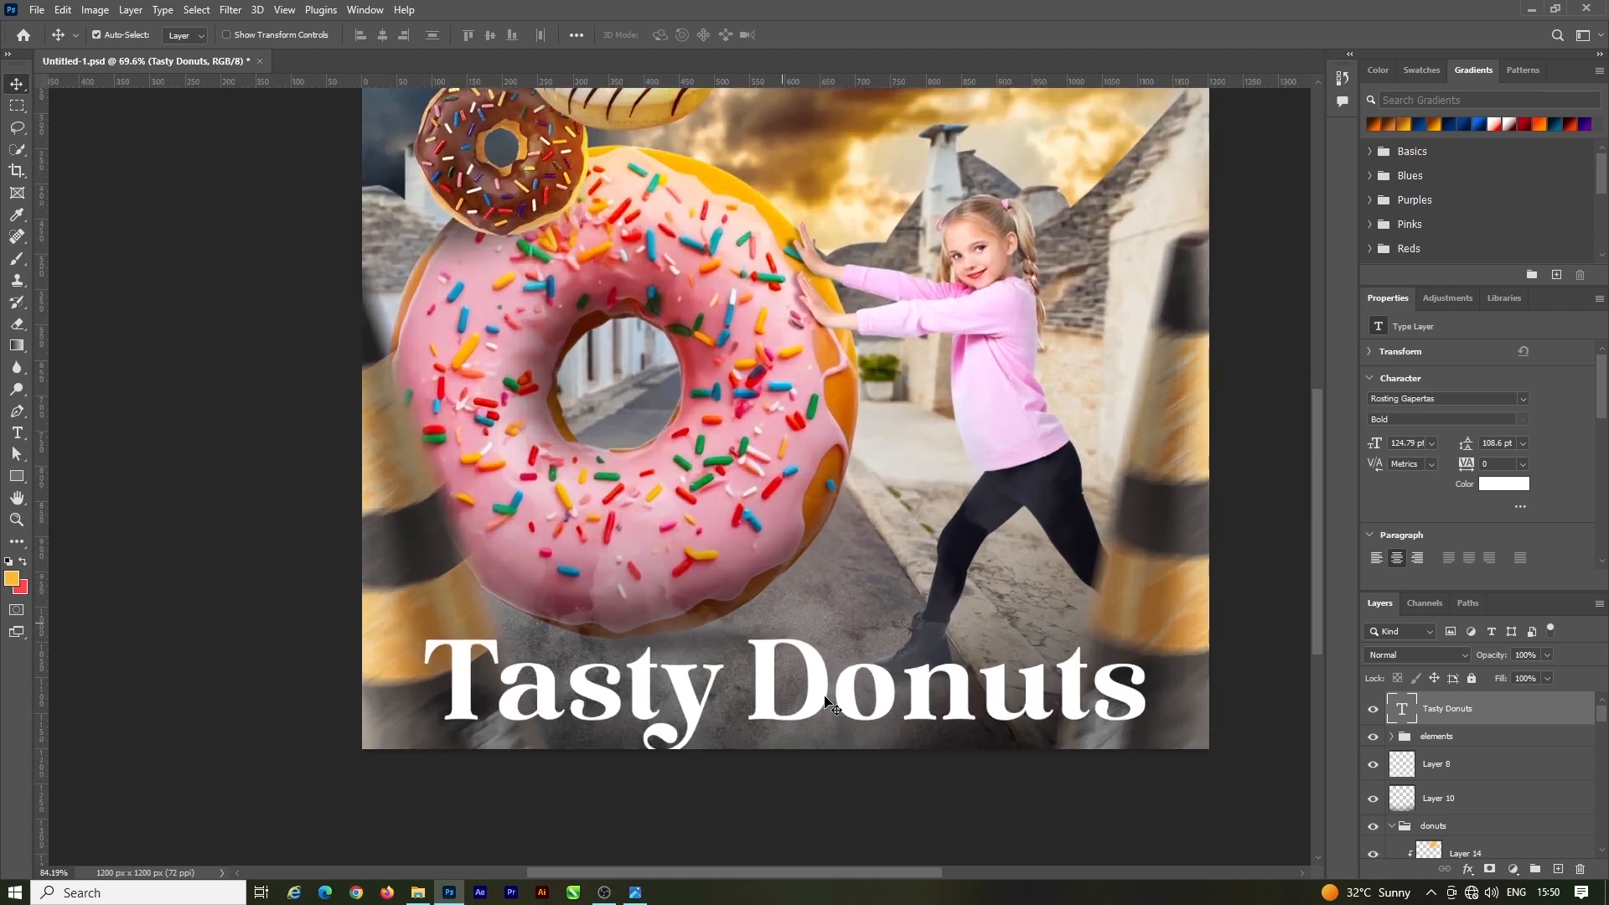
{"action": "left_click_drag", "start_coordinate": [832, 708], "coordinate": [826, 679]}
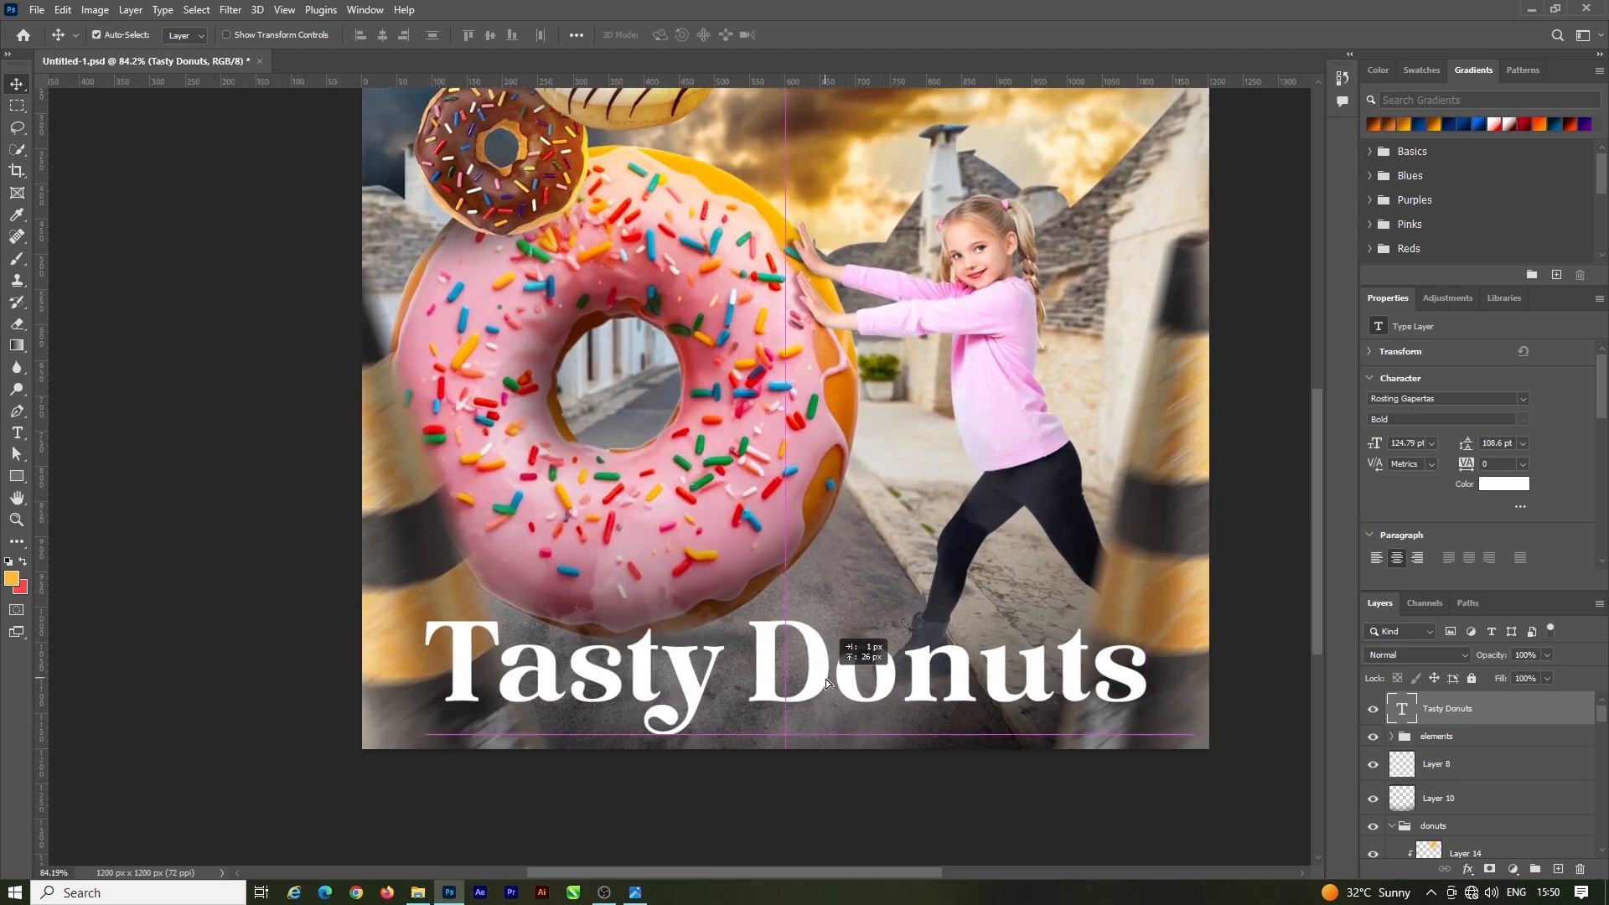
{"action": "scroll", "coordinate": [889, 666], "scroll_direction": "down", "scroll_amount": 3}
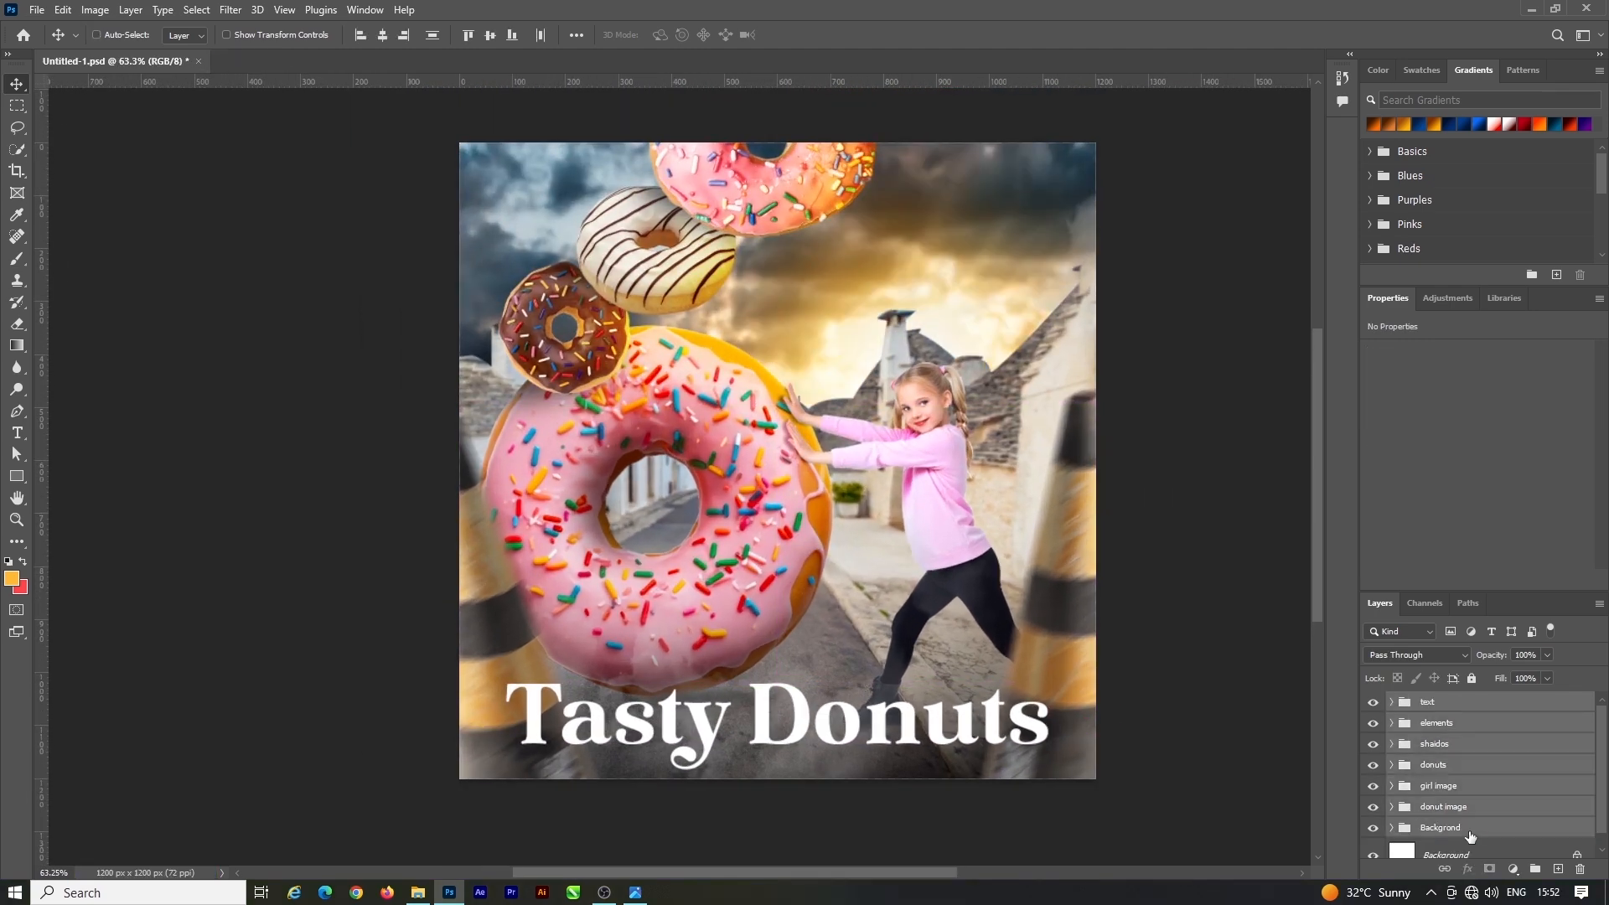
Stamp all visible layers into a new merged layer on top and open it in the Camera Raw Filter
{"action": "key", "text": "ctrl+shift+alt+e"}
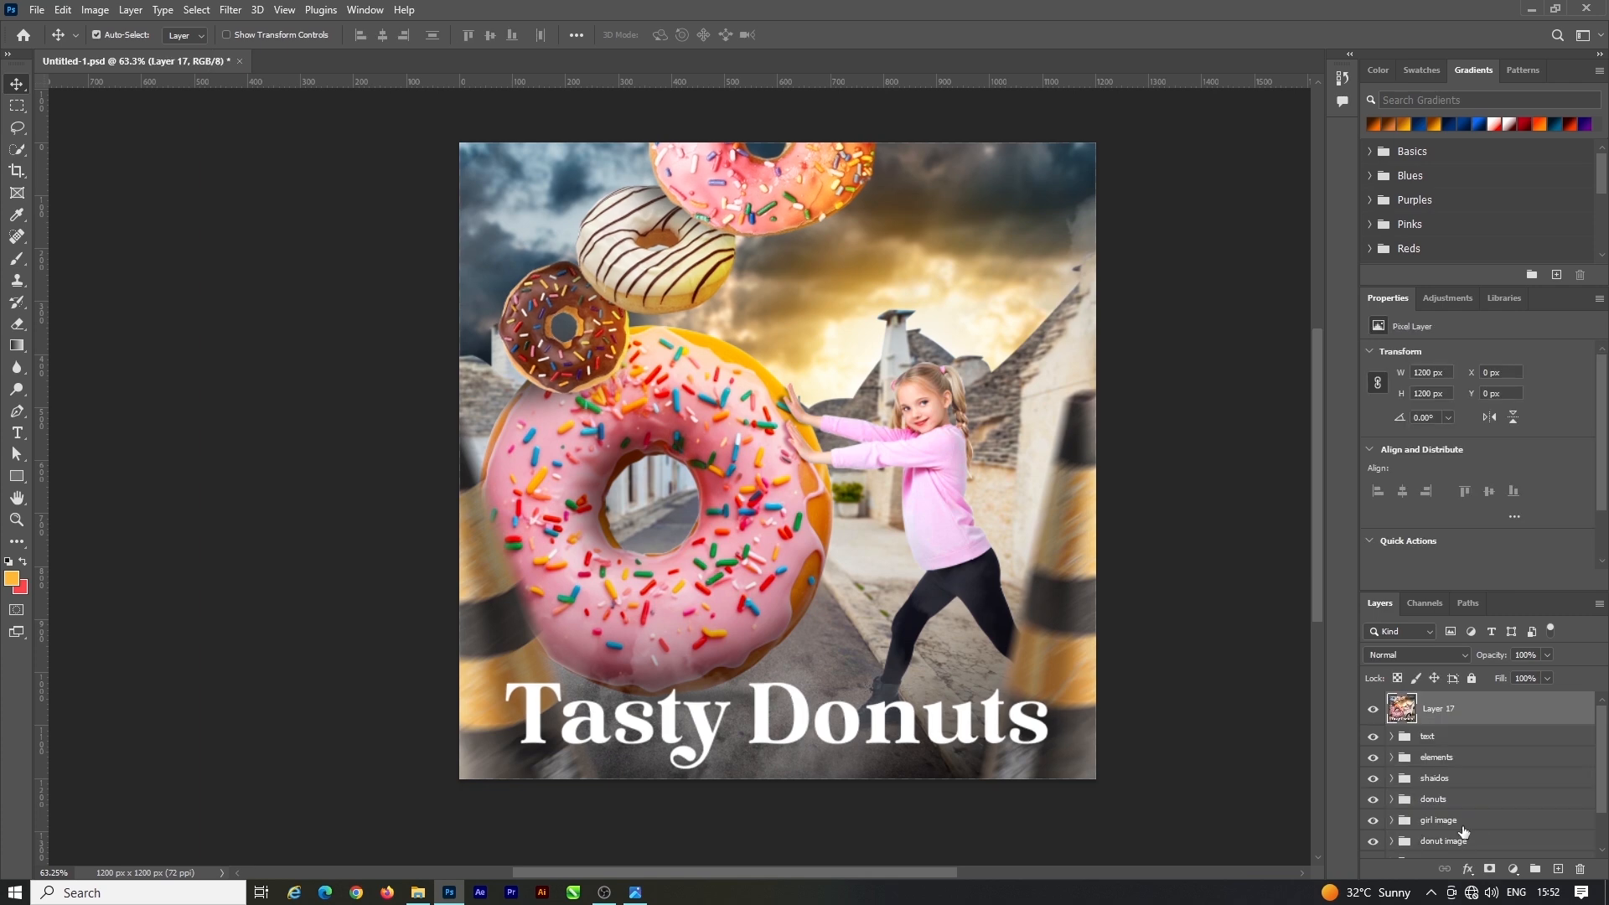
{"action": "left_click", "coordinate": [231, 9]}
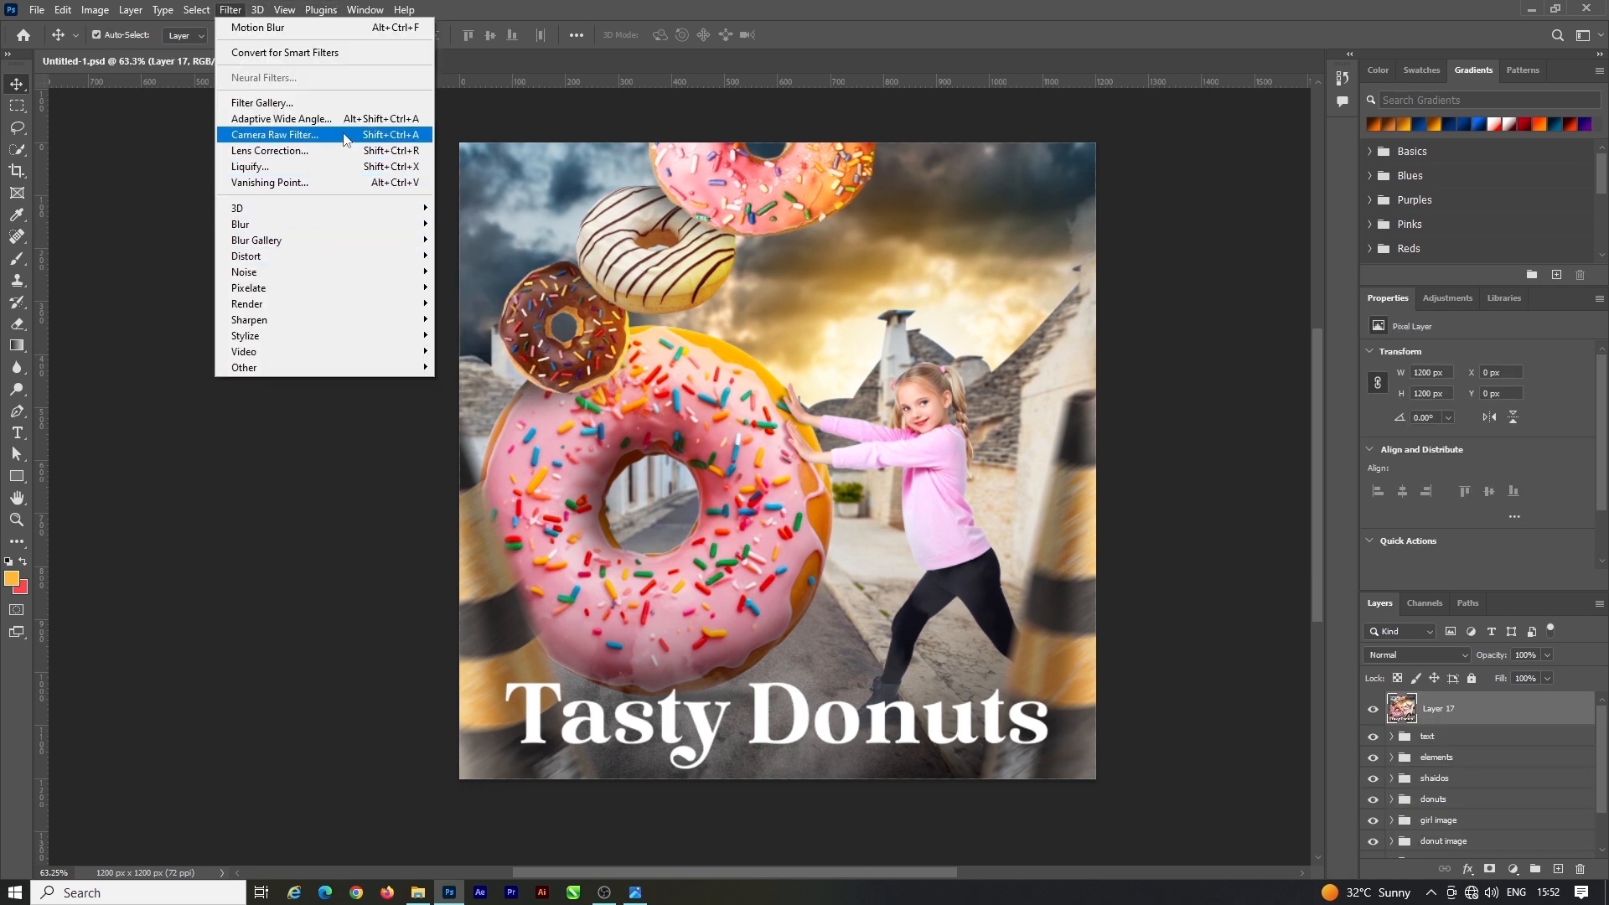
{"action": "left_click", "coordinate": [252, 137]}
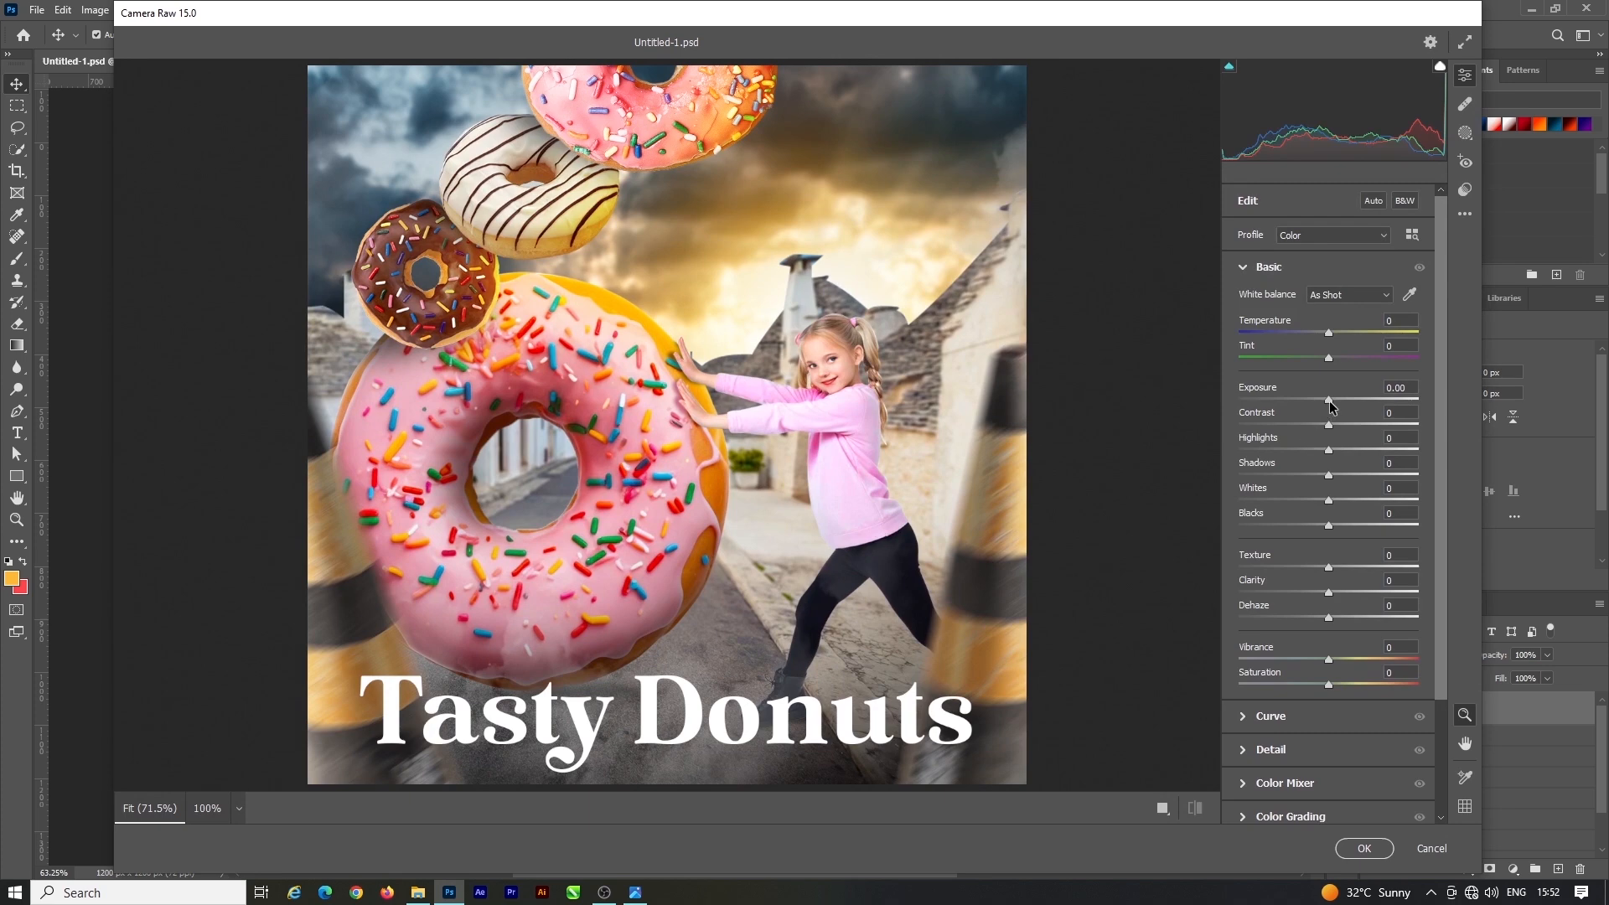
Set the merged layer's Exposure to +0.25, Contrast to +11, Highlights to -38 and Shadows to -68
{"action": "left_click_drag", "start_coordinate": [1328, 400], "coordinate": [1335, 401]}
{"action": "left_click", "coordinate": [1331, 425]}
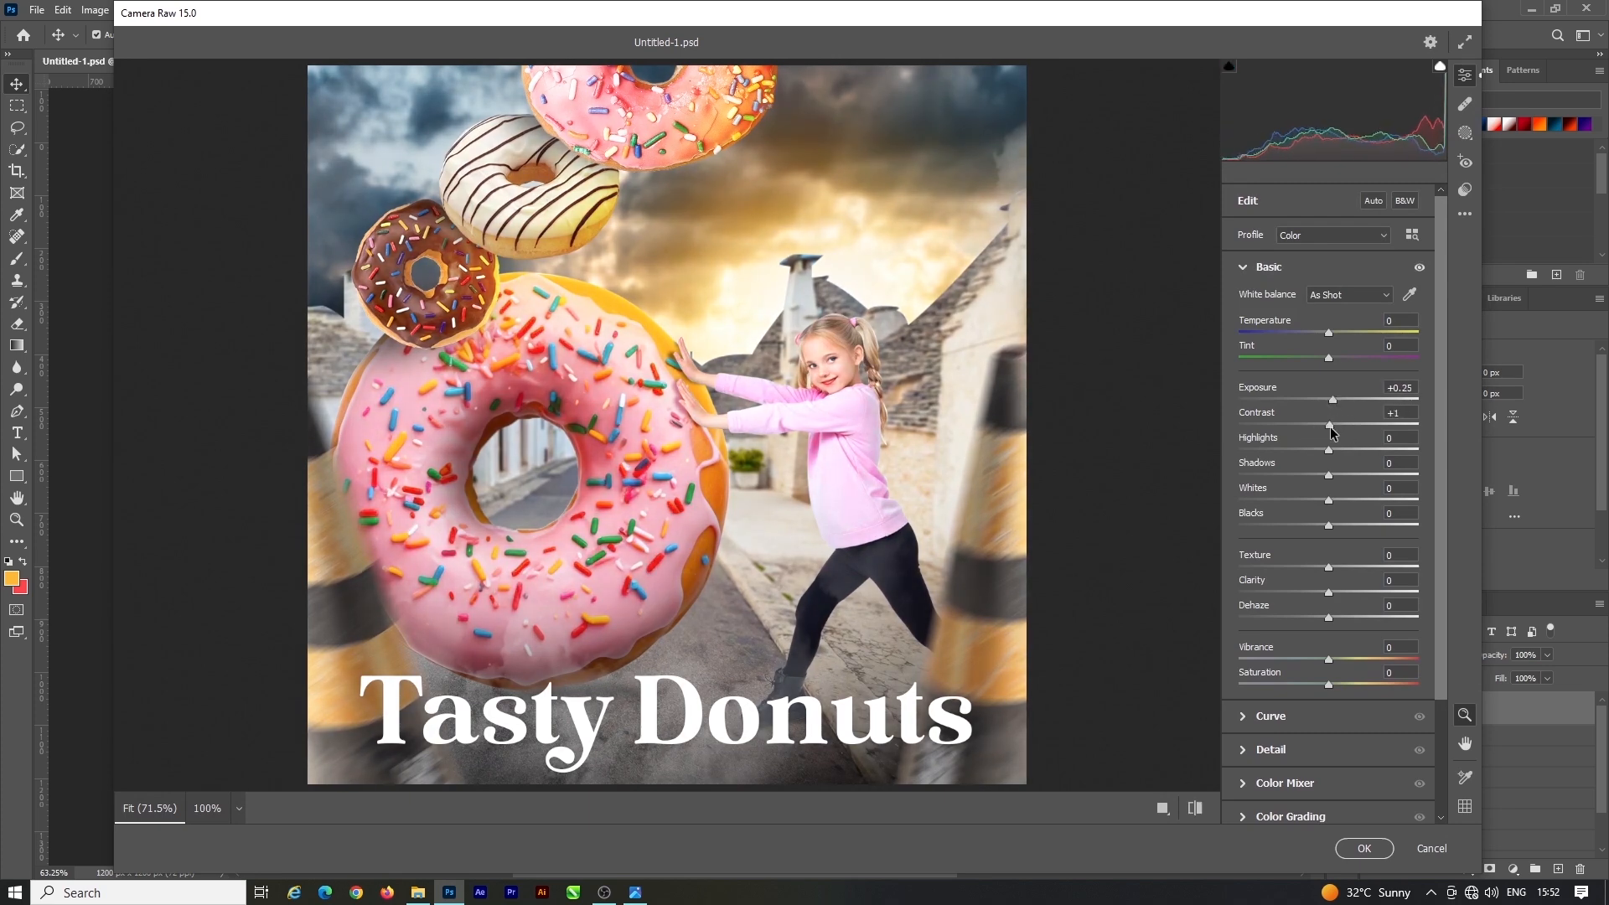
{"action": "left_click_drag", "start_coordinate": [1357, 455], "coordinate": [1305, 475]}
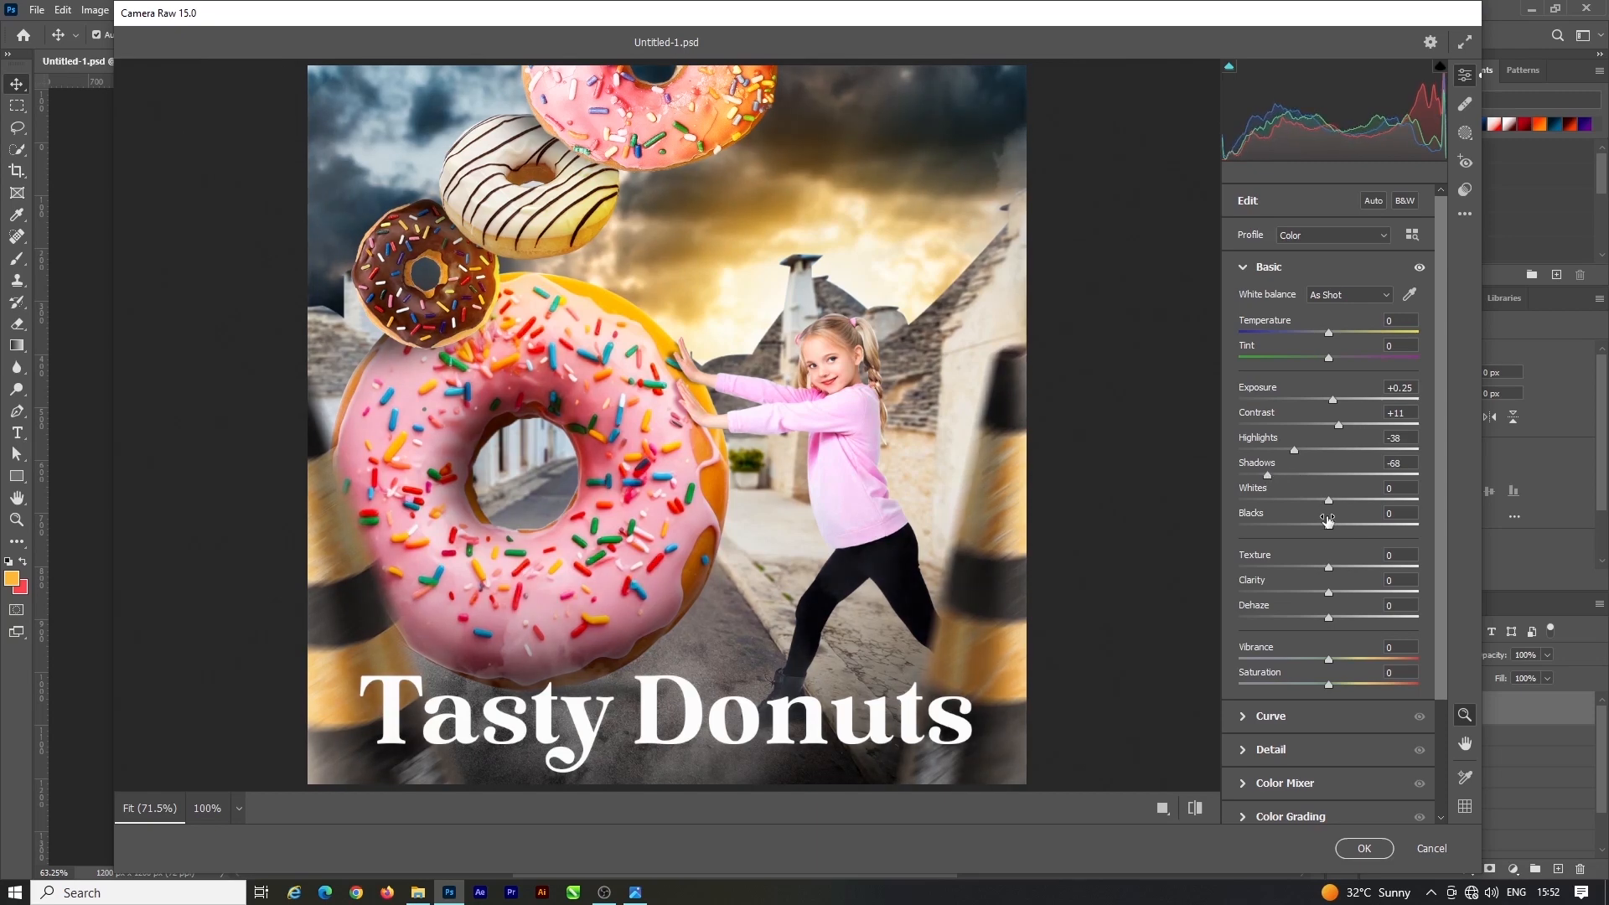
Set Whites -16, Blacks -11, Texture +7, Clarity +7, Dehaze +9, Vibrance +6 and Saturation +26, and apply the Camera Raw Filter
{"action": "left_click_drag", "start_coordinate": [1333, 500], "coordinate": [1340, 571]}
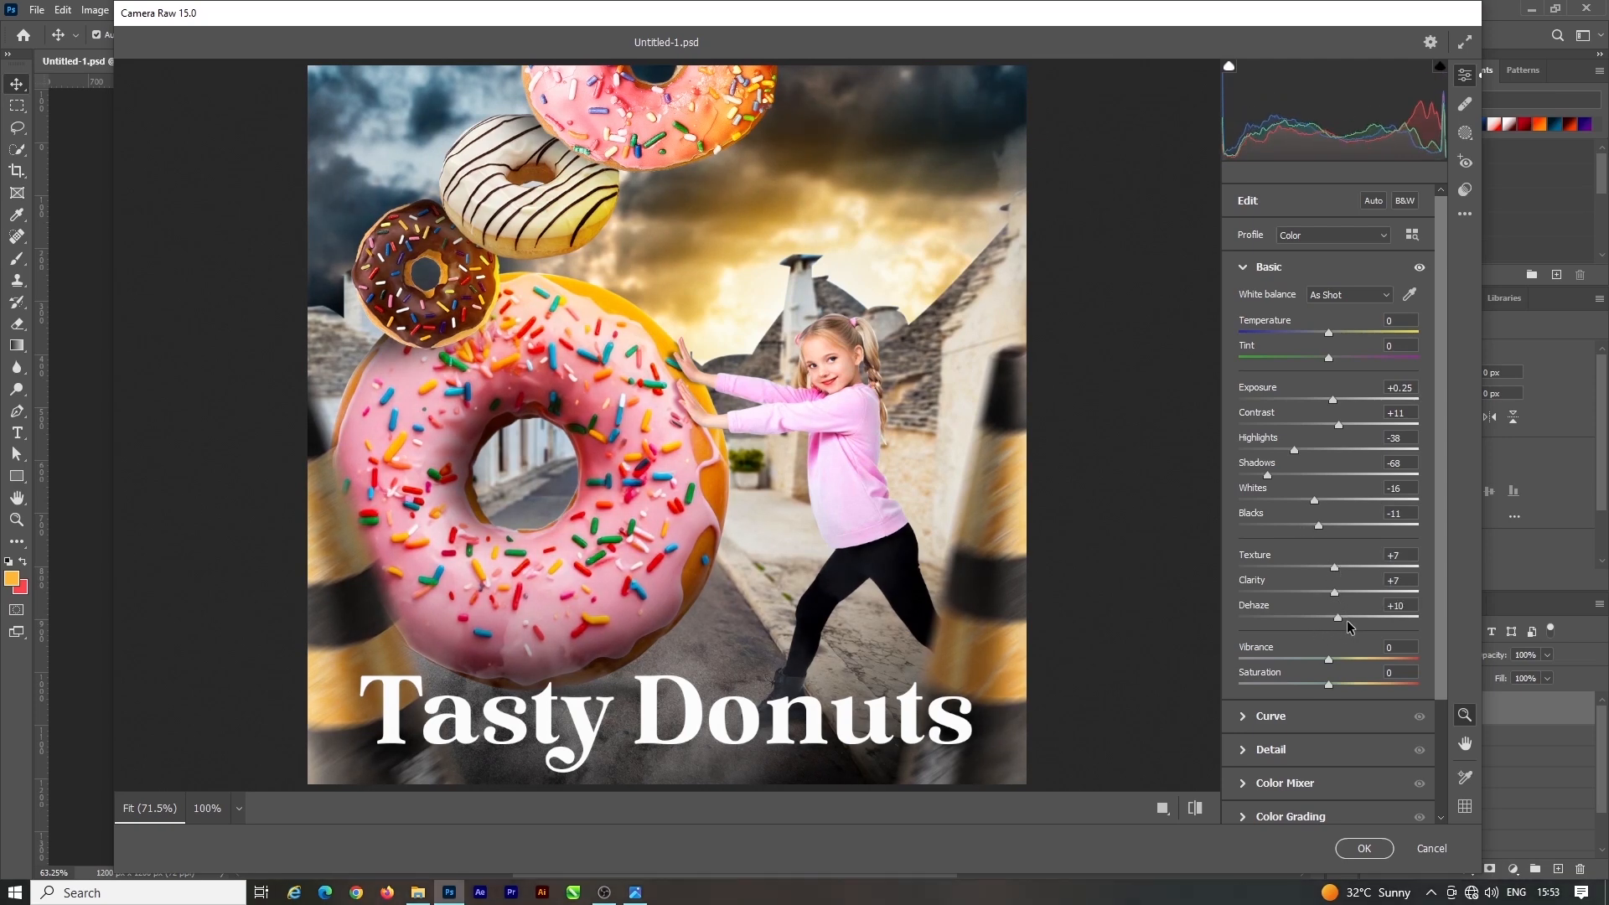
{"action": "left_click_drag", "start_coordinate": [1347, 623], "coordinate": [1338, 621]}
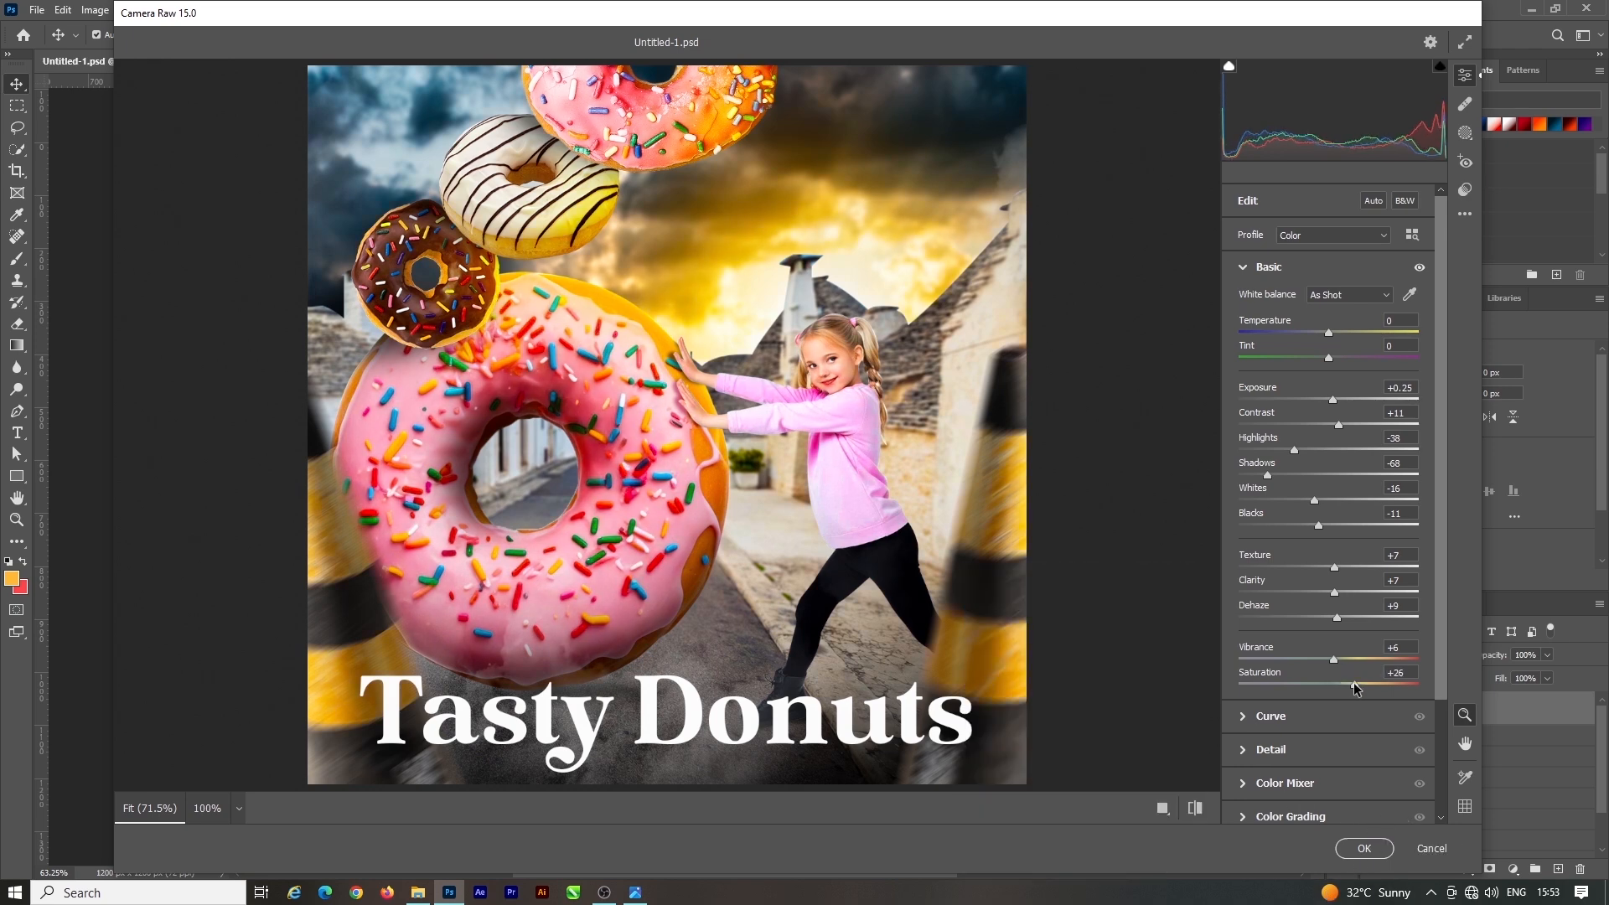
{"action": "left_click", "coordinate": [1365, 848]}
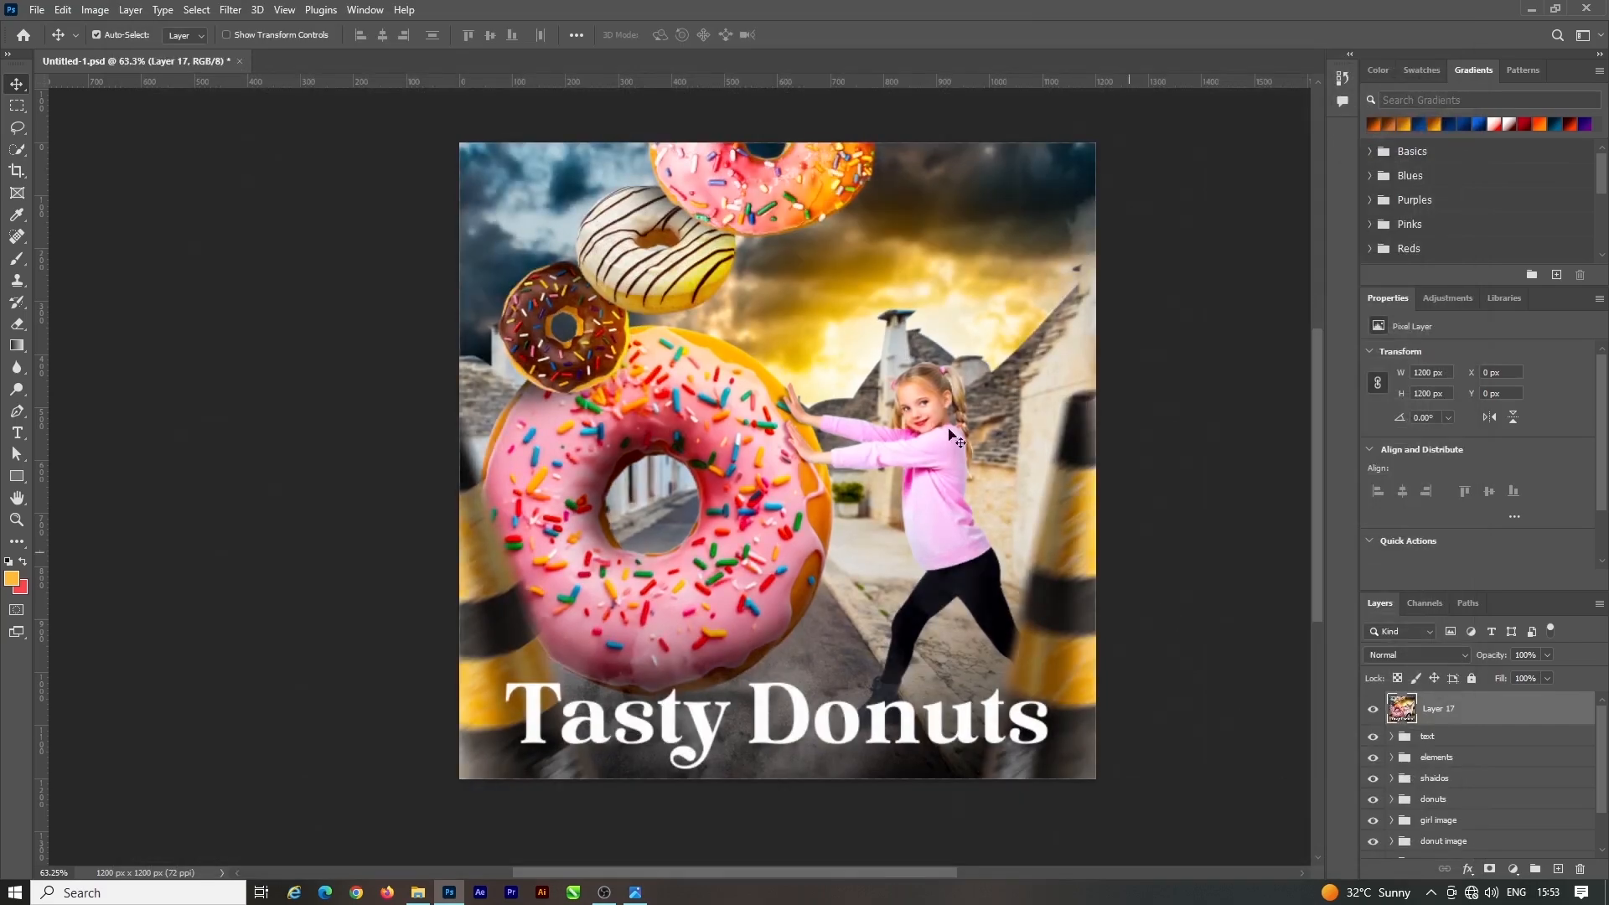